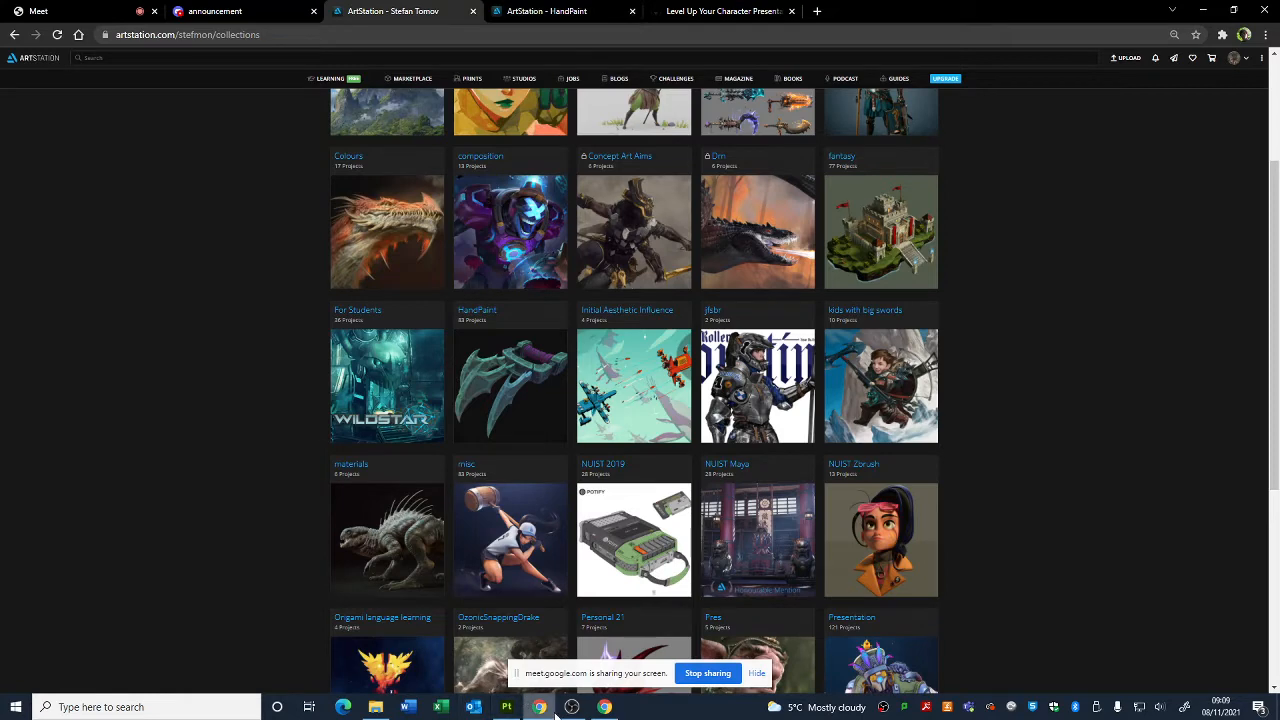
# - Open the Substance Painter Claws artwork from the HandPaint collection in a separate tab
pyautogui.click(562, 10)
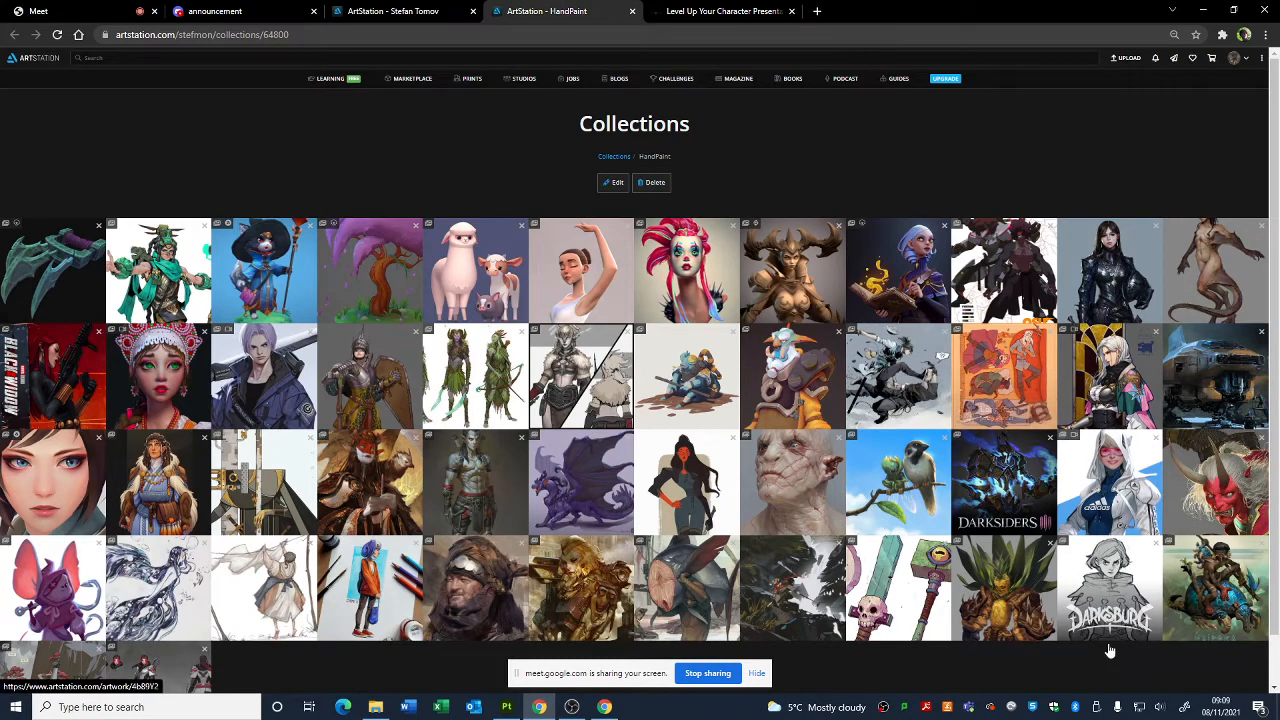
pyautogui.scroll(-1, 157, 378)
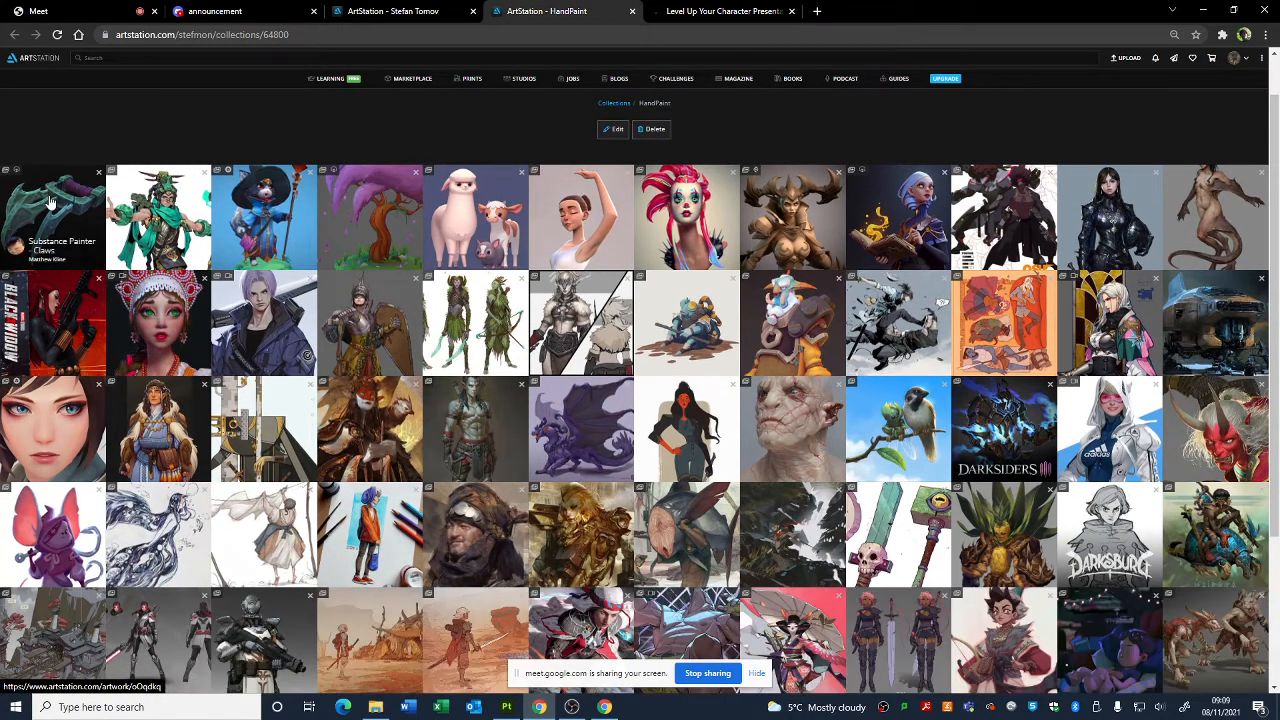
pyautogui.middleClick(45, 200)
# - Open the purple demon's texturing breakdown from the Tutorials collection on the collections page
pyautogui.click(394, 10)
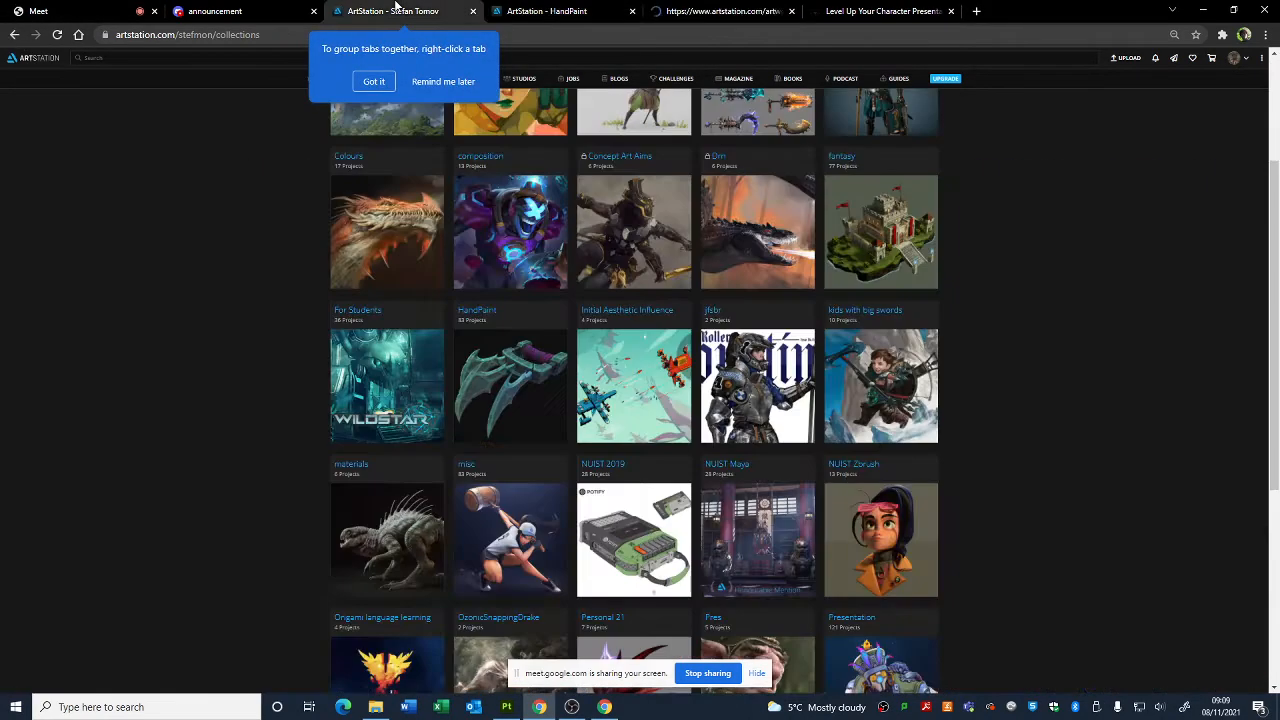
pyautogui.scroll(-3, 618, 420)
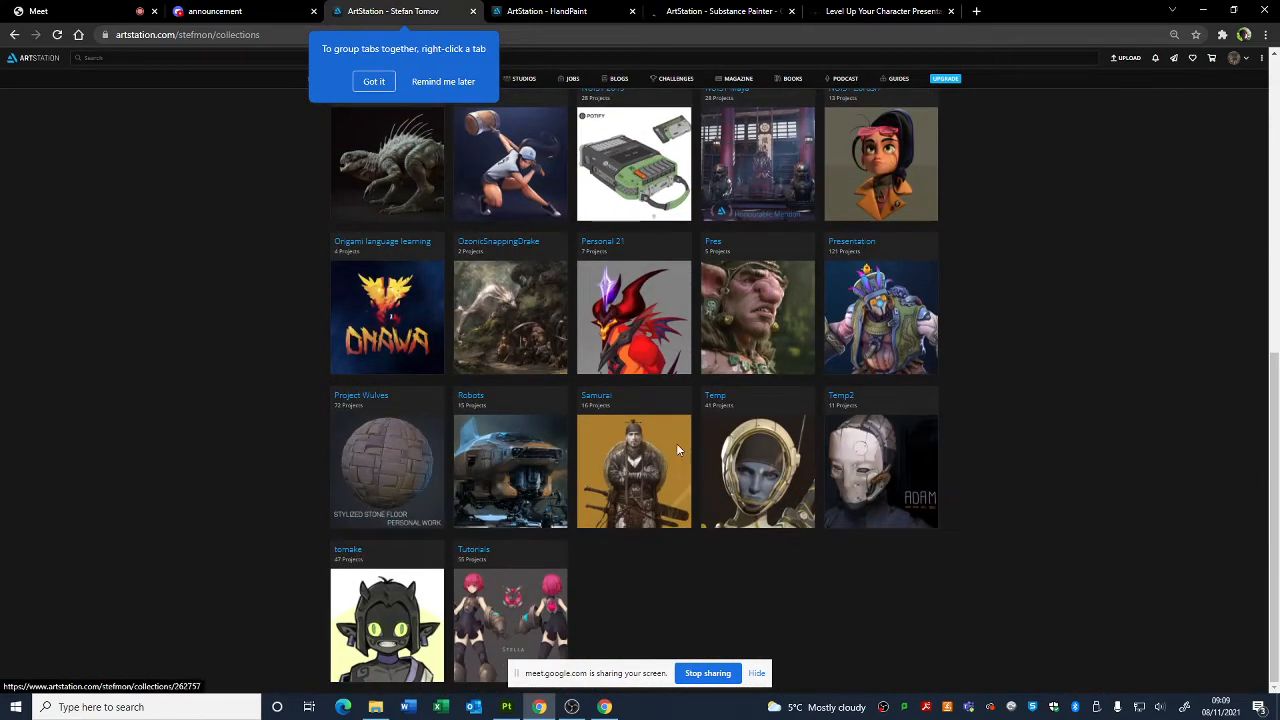
pyautogui.click(516, 612)
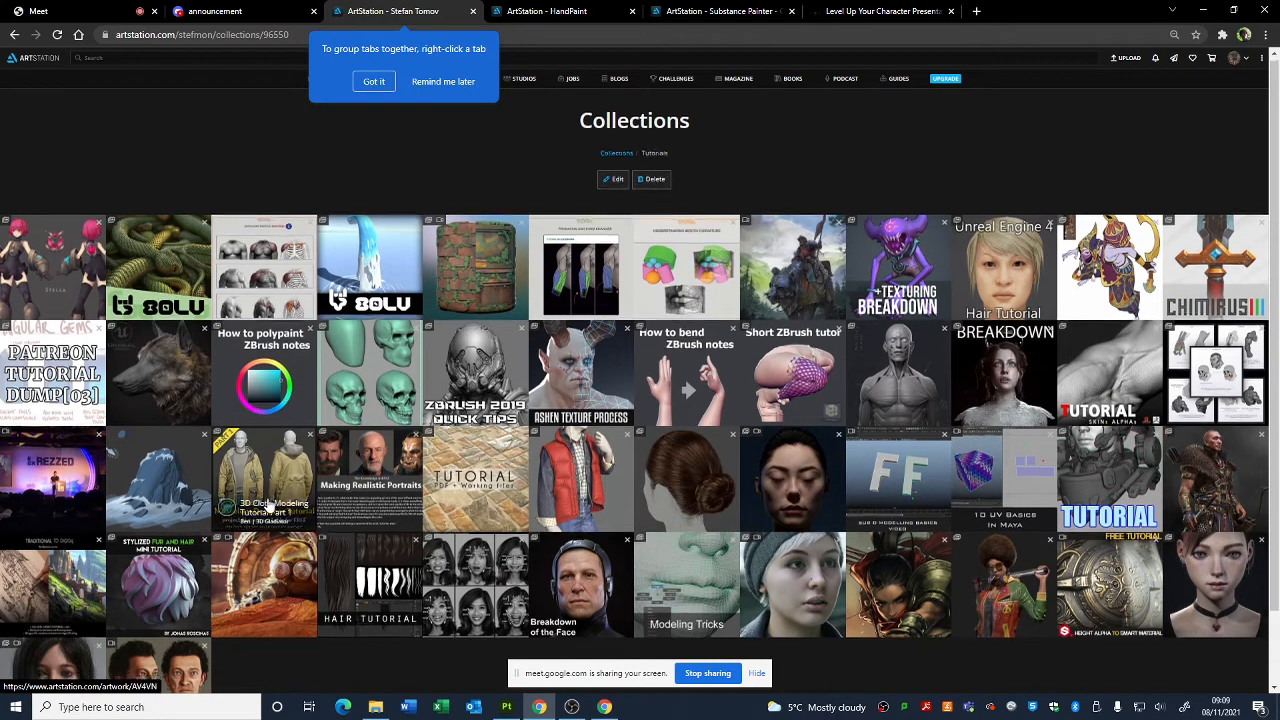
pyautogui.scroll(-2, 492, 476)
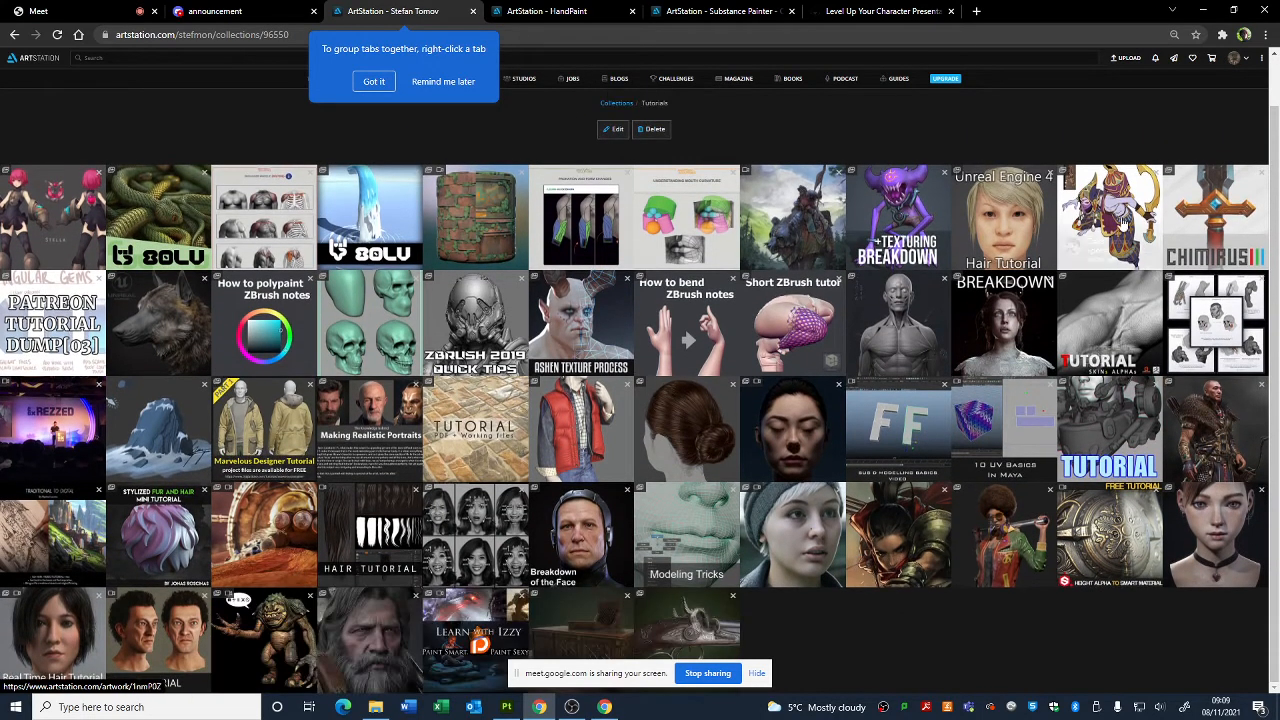
pyautogui.click(869, 201)
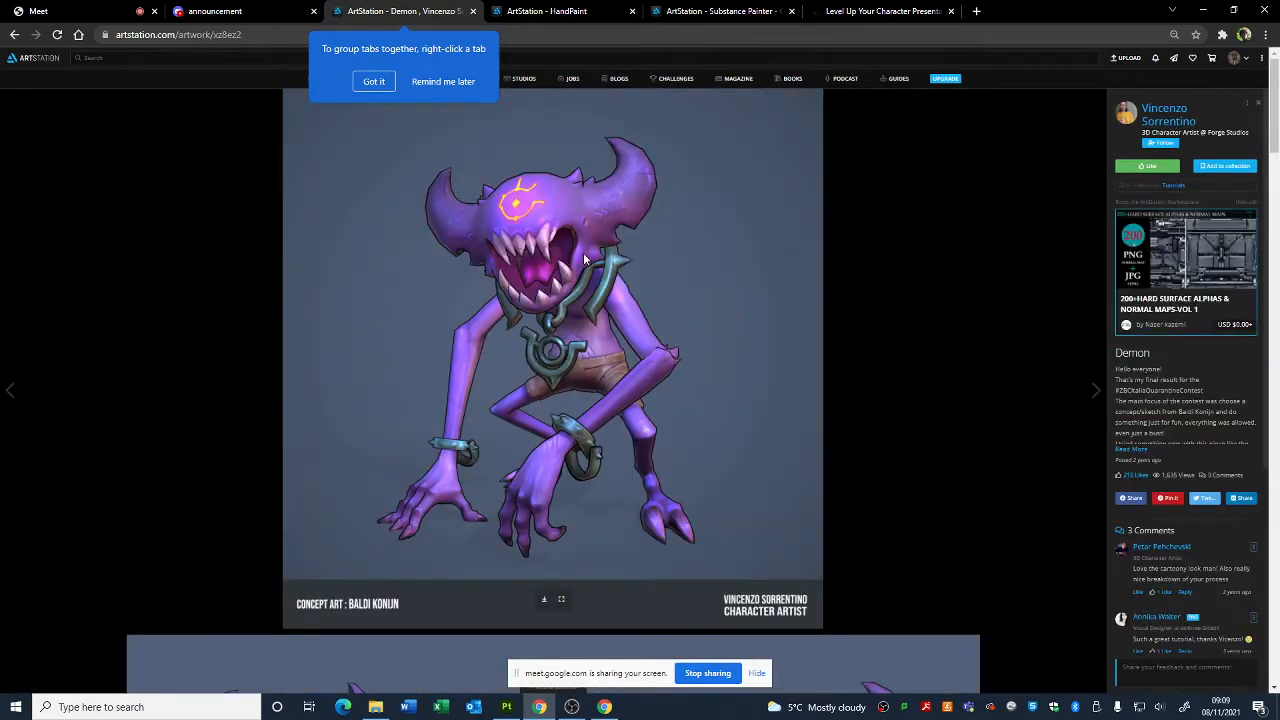
# - Examine the demon breakdown's texture maps, ambient occlusion baking, gradient map and hand-paint stages for shadows and highlights
pyautogui.scroll(-15, 622, 412)
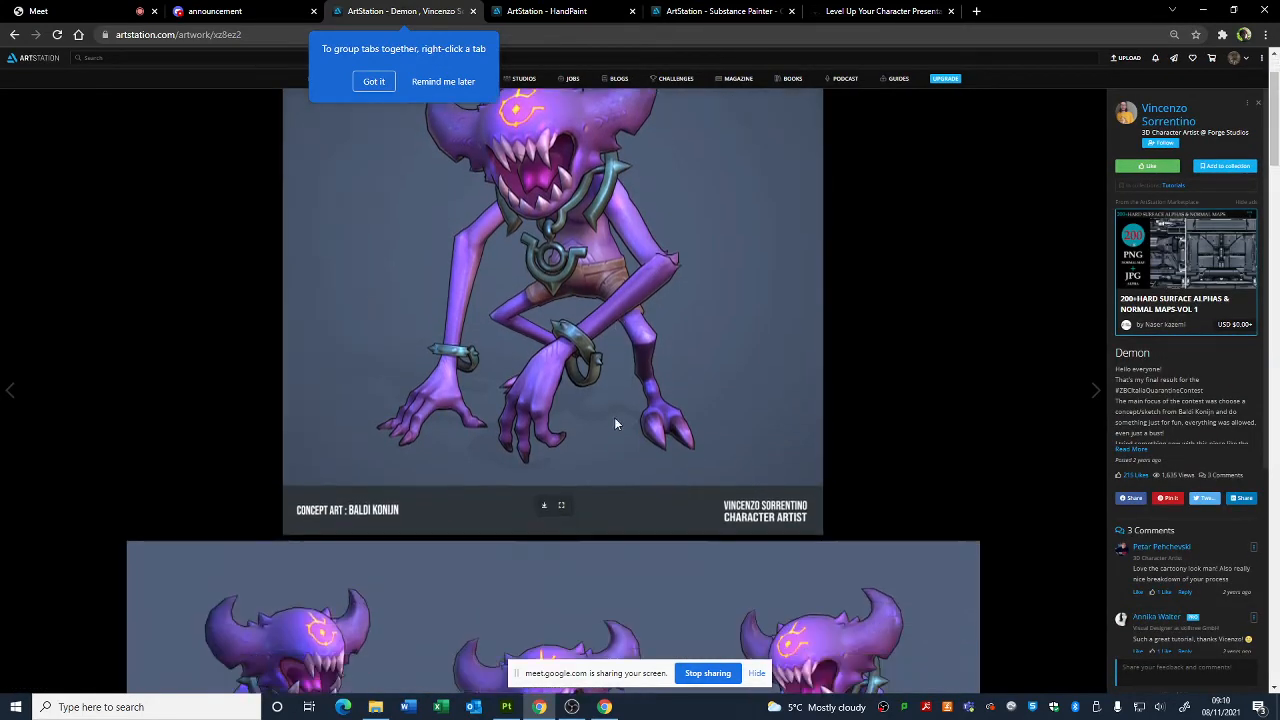
pyautogui.scroll(4, 627, 413)
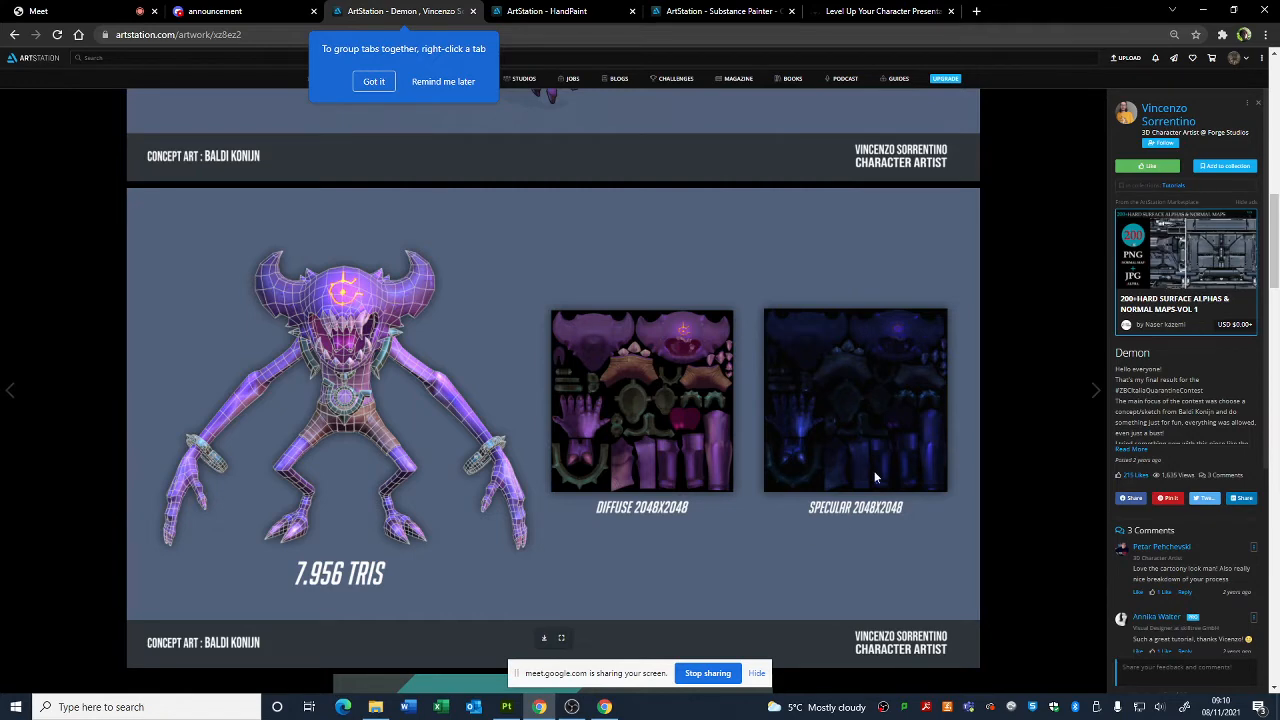
pyautogui.scroll(-10, 609, 435)
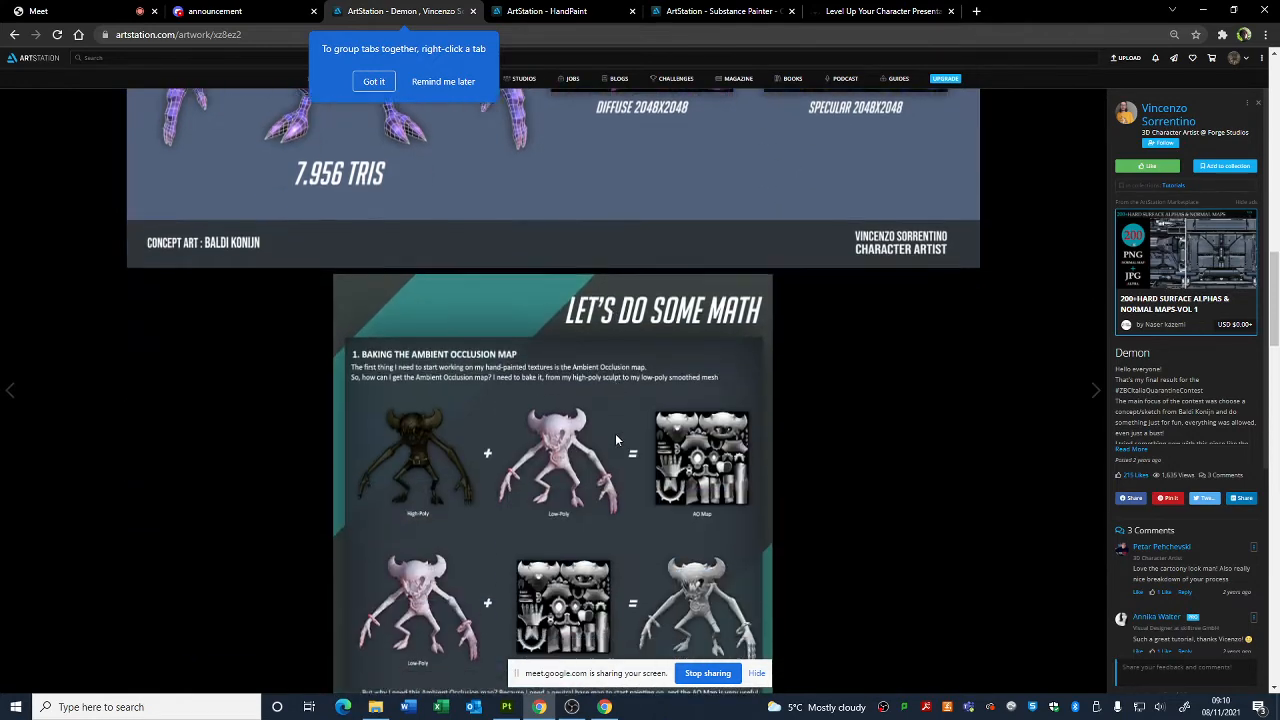
pyautogui.scroll(2, 616, 440)
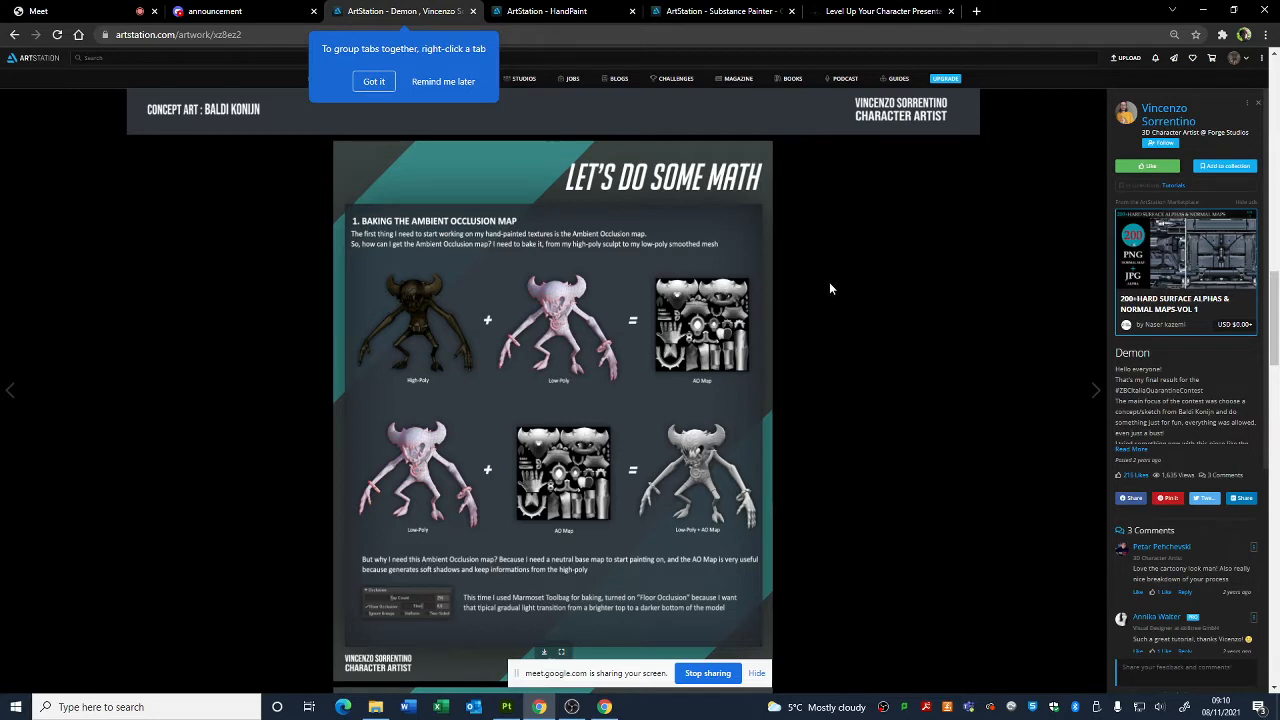
pyautogui.scroll(-6, 751, 432)
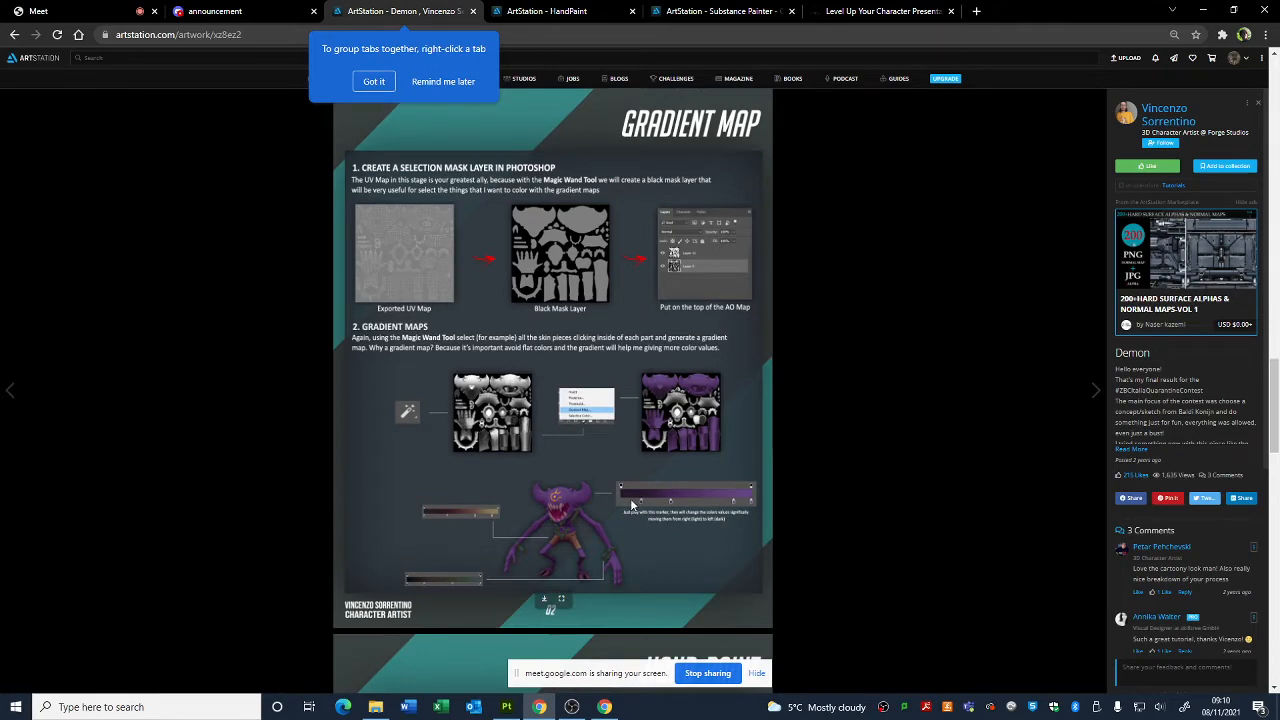
pyautogui.scroll(-3, 630, 498)
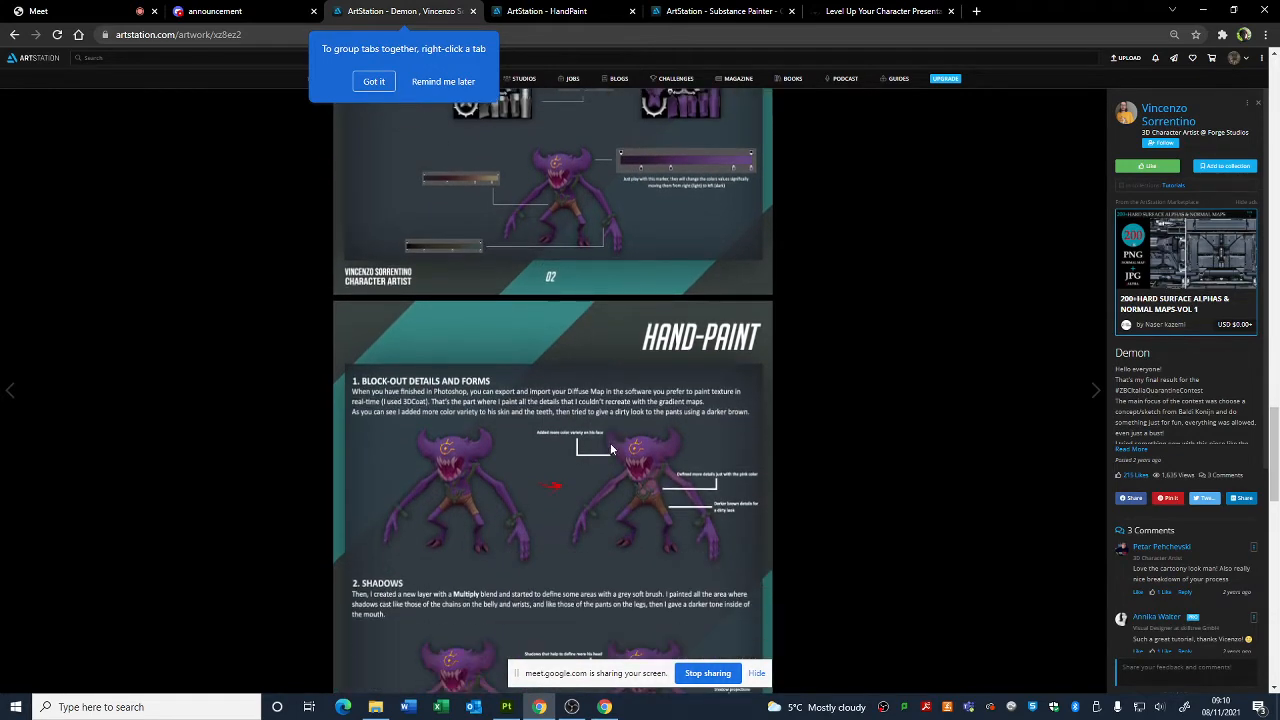
pyautogui.scroll(-4, 610, 443)
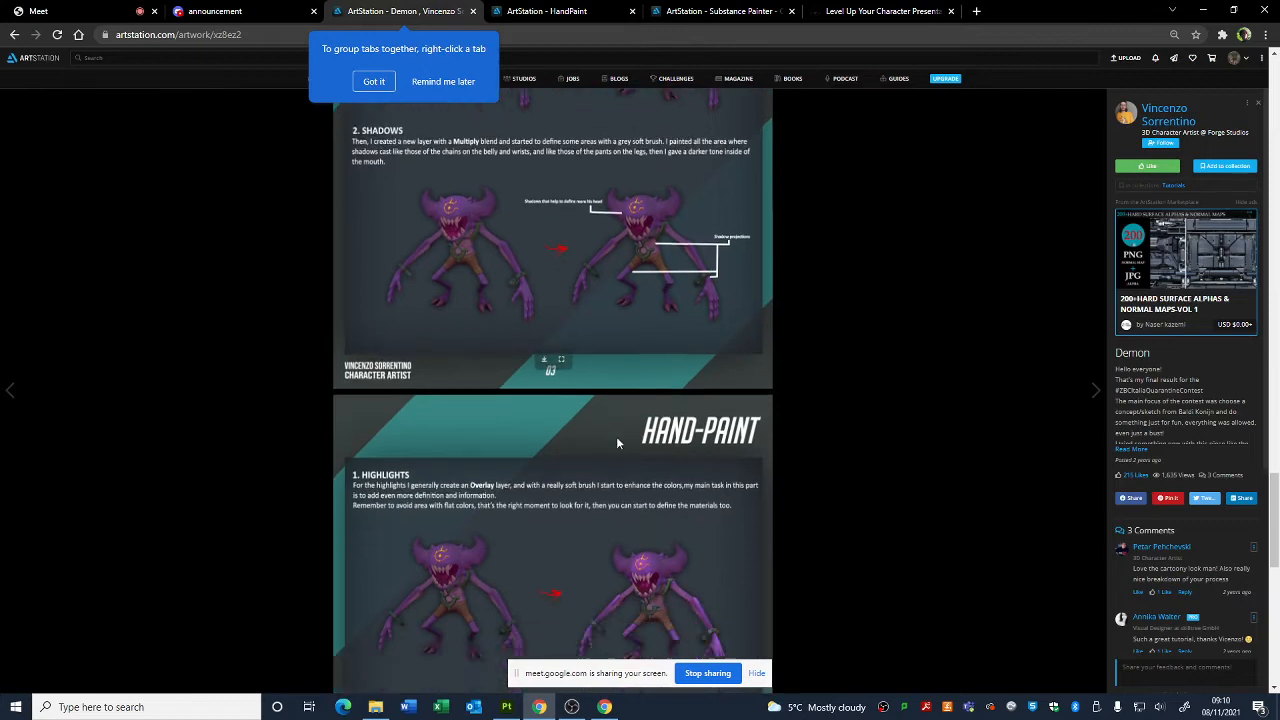
pyautogui.scroll(-4, 616, 440)
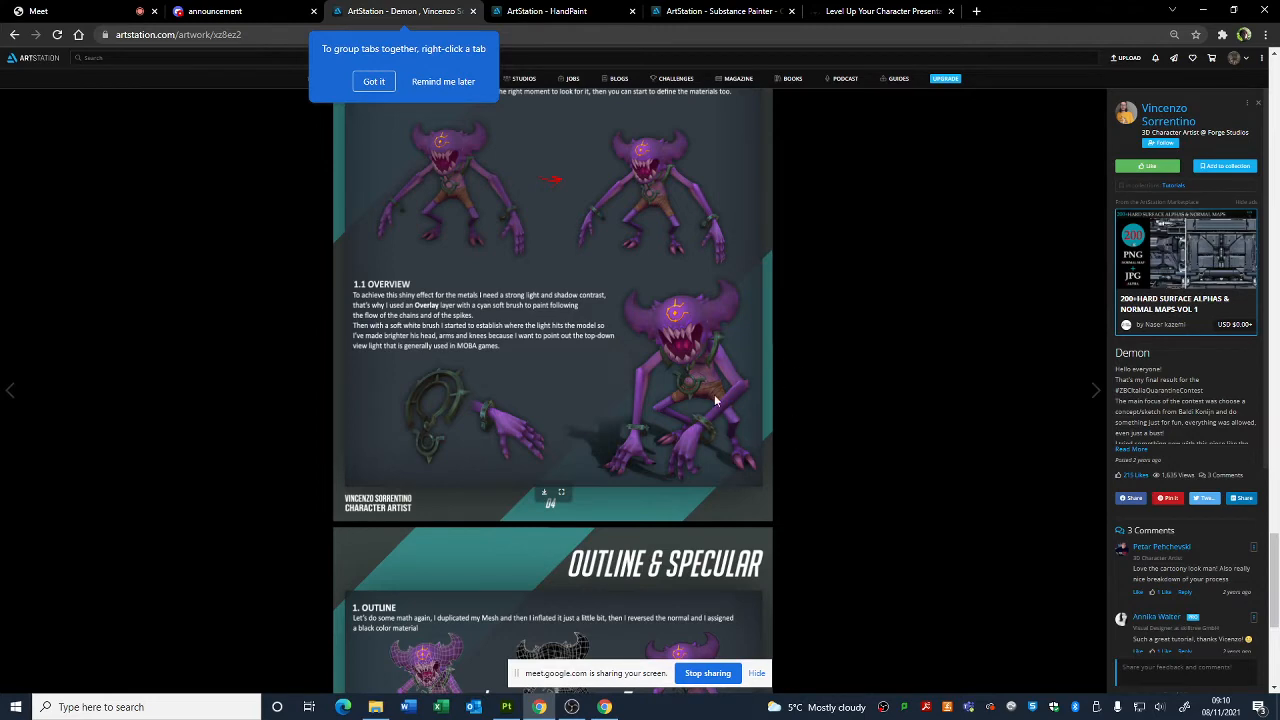
pyautogui.scroll(8, 729, 442)
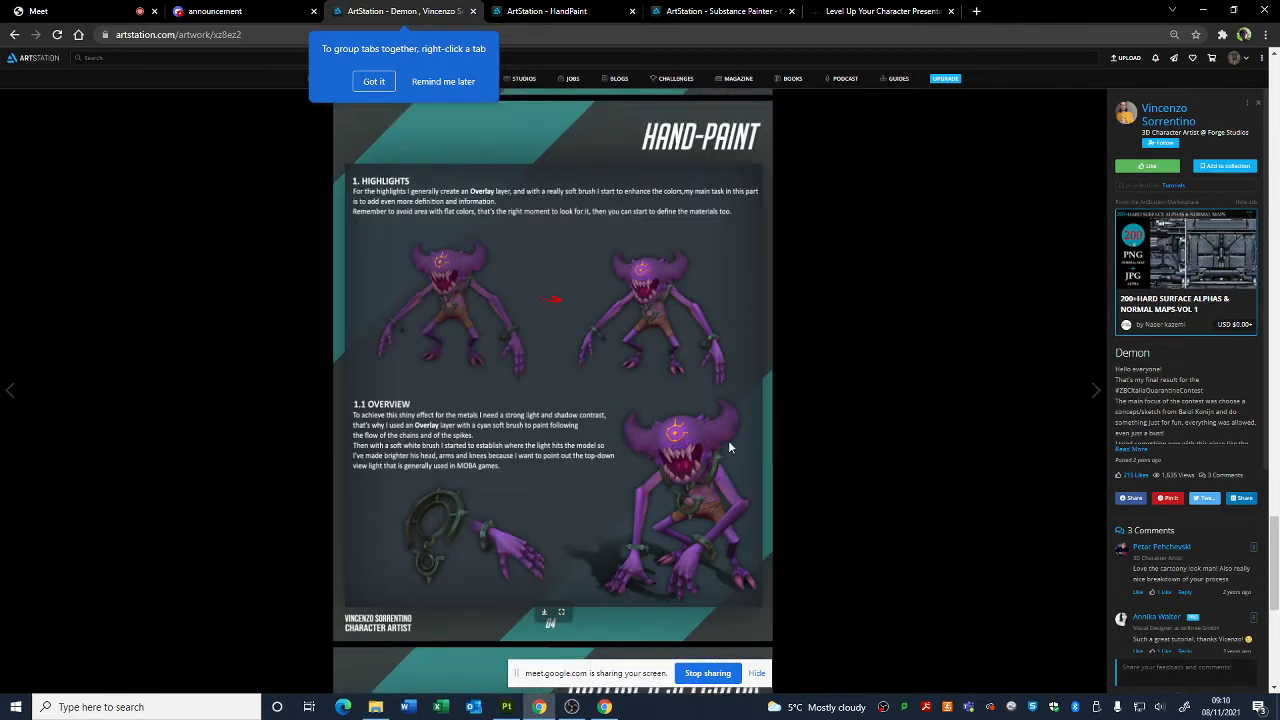
# - Switch to the Substance Painter Claws artwork and rotate its interactive 3D model to inspect the hand-painted surface
pyautogui.click(590, 10)
pyautogui.click(727, 10)
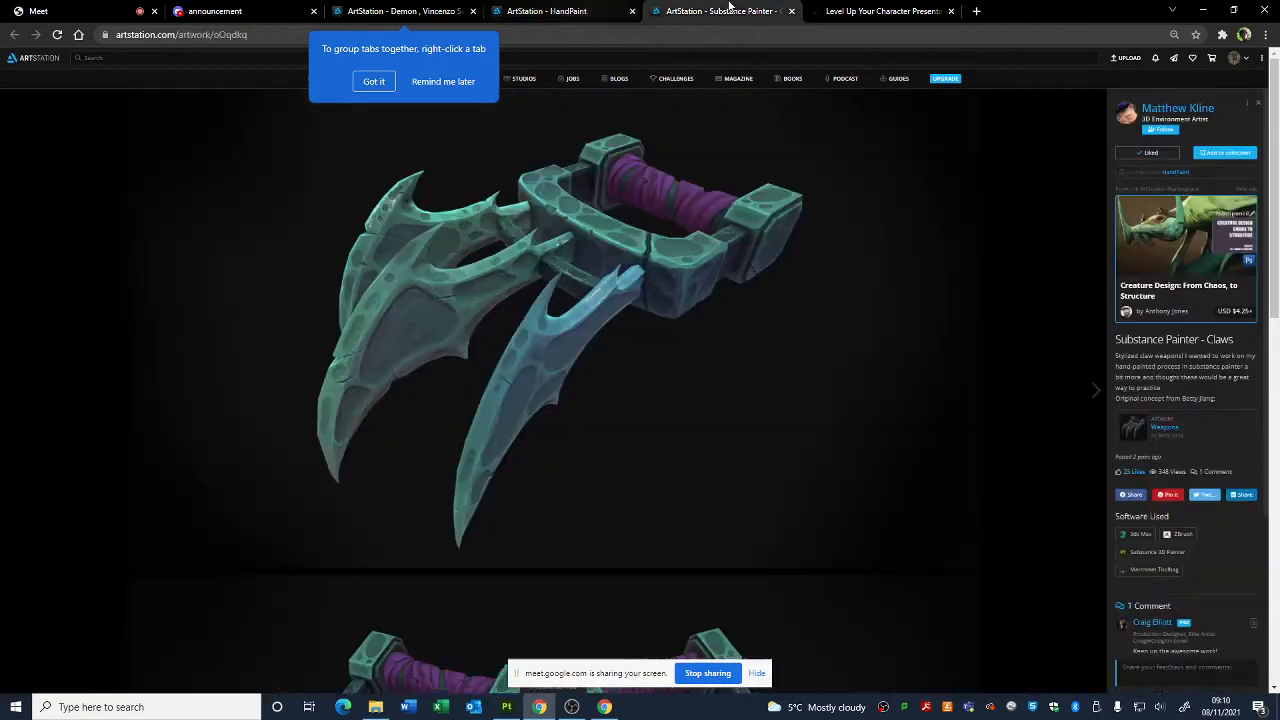
pyautogui.scroll(-10, 585, 367)
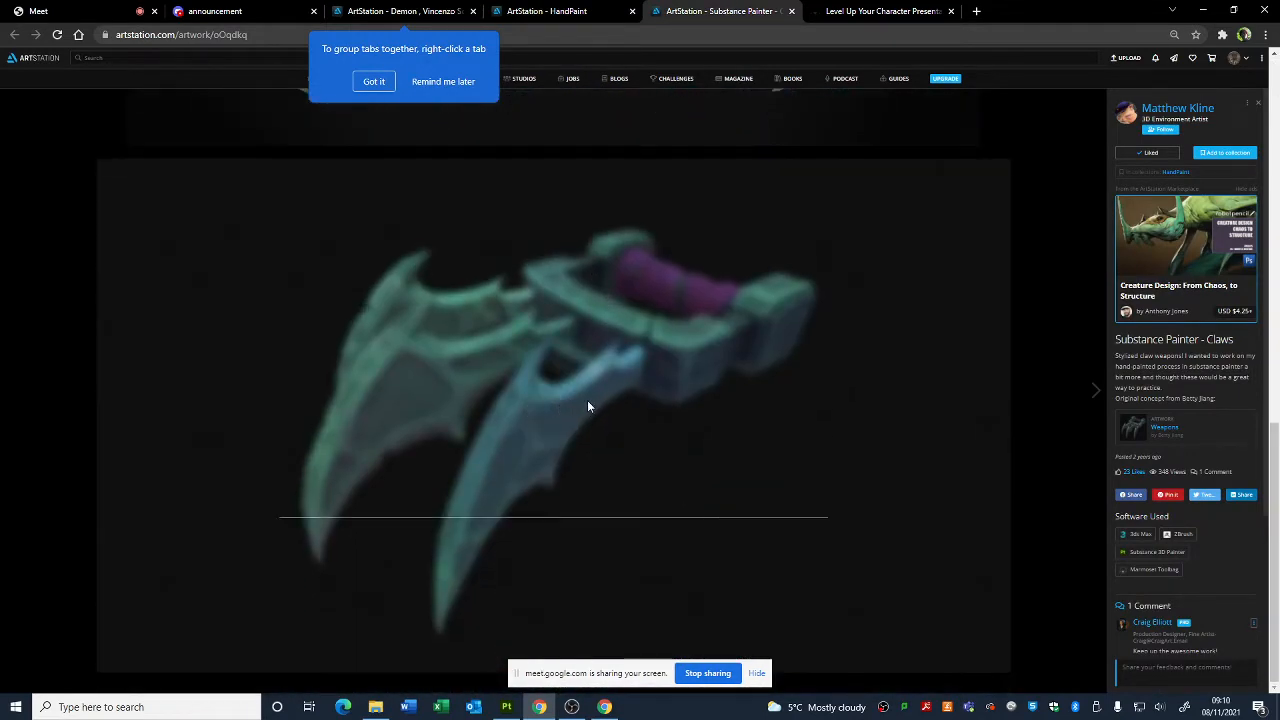
pyautogui.moveTo(559, 382); pyautogui.dragTo(725, 455)
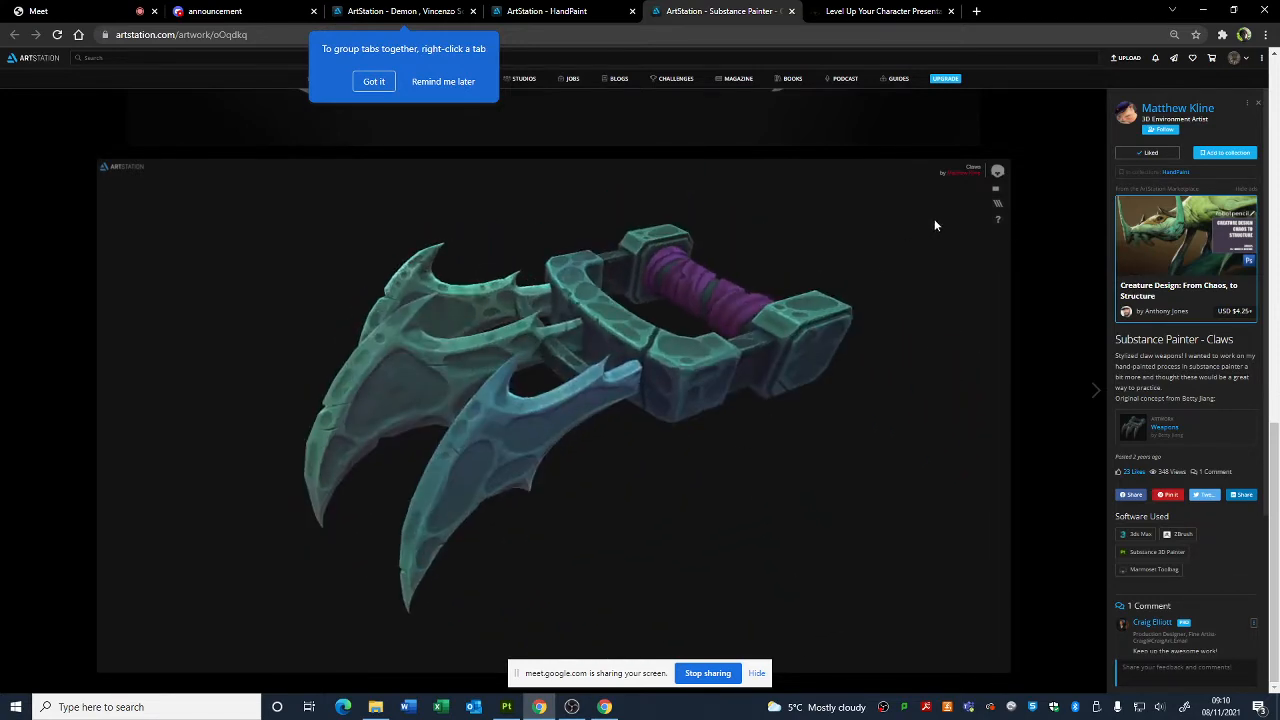
# - Isolate the claws model's Reflectivity map and its Gloss map in the 3D viewer's layer breakdown
pyautogui.click(1000, 204)
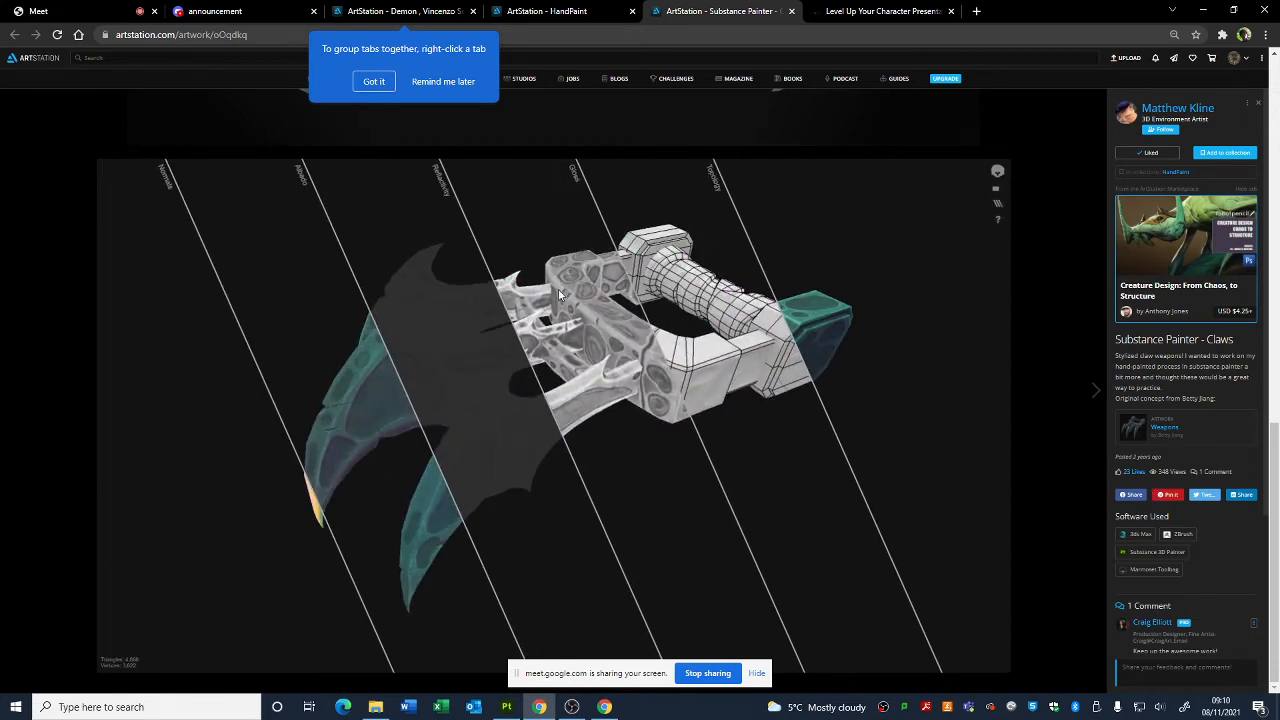
pyautogui.click(470, 358)
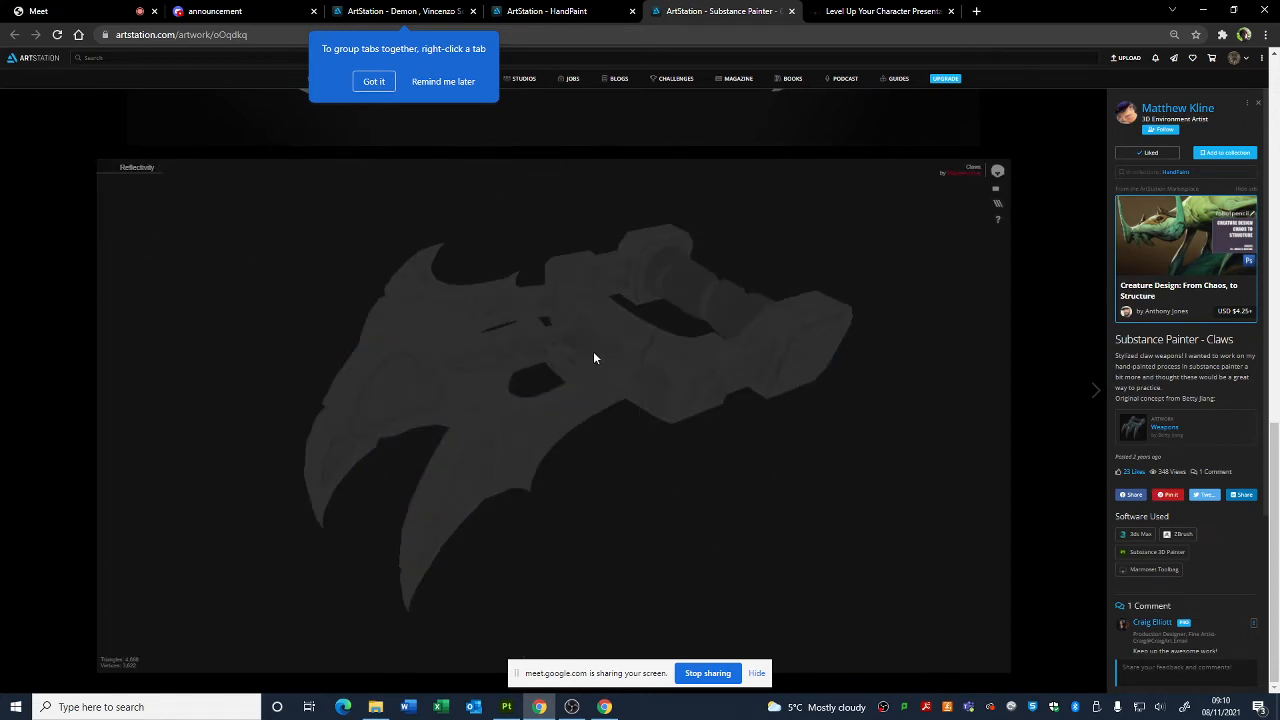
pyautogui.click(998, 203)
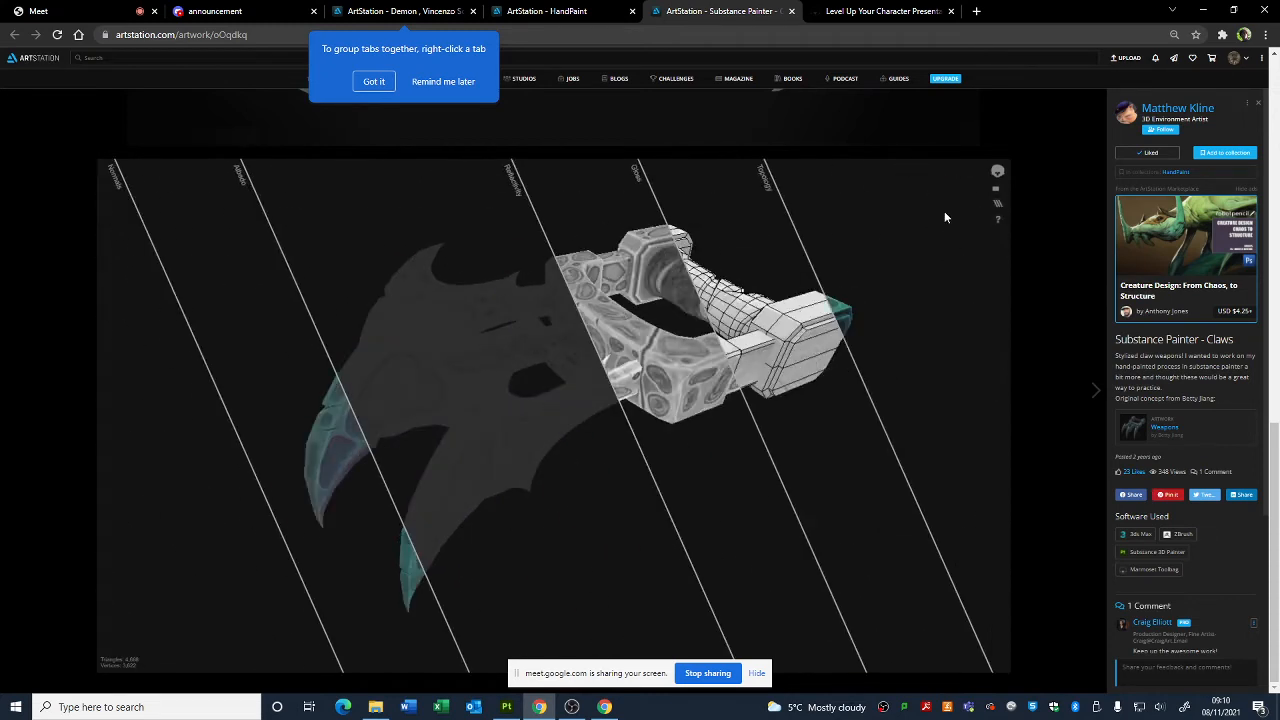
pyautogui.click(586, 324)
pyautogui.moveTo(588, 324); pyautogui.dragTo(703, 434)
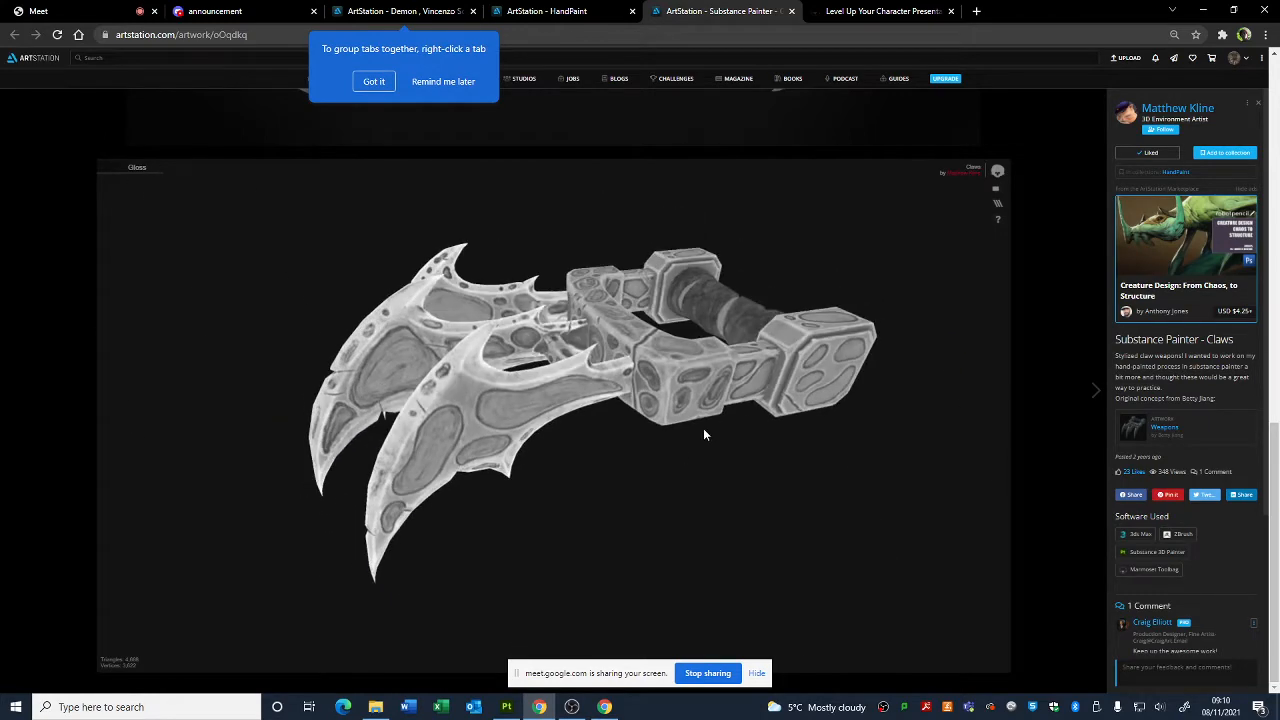
# - Show only the Albedo map on the claws model and inspect the painted colours from different angles
pyautogui.click(996, 205)
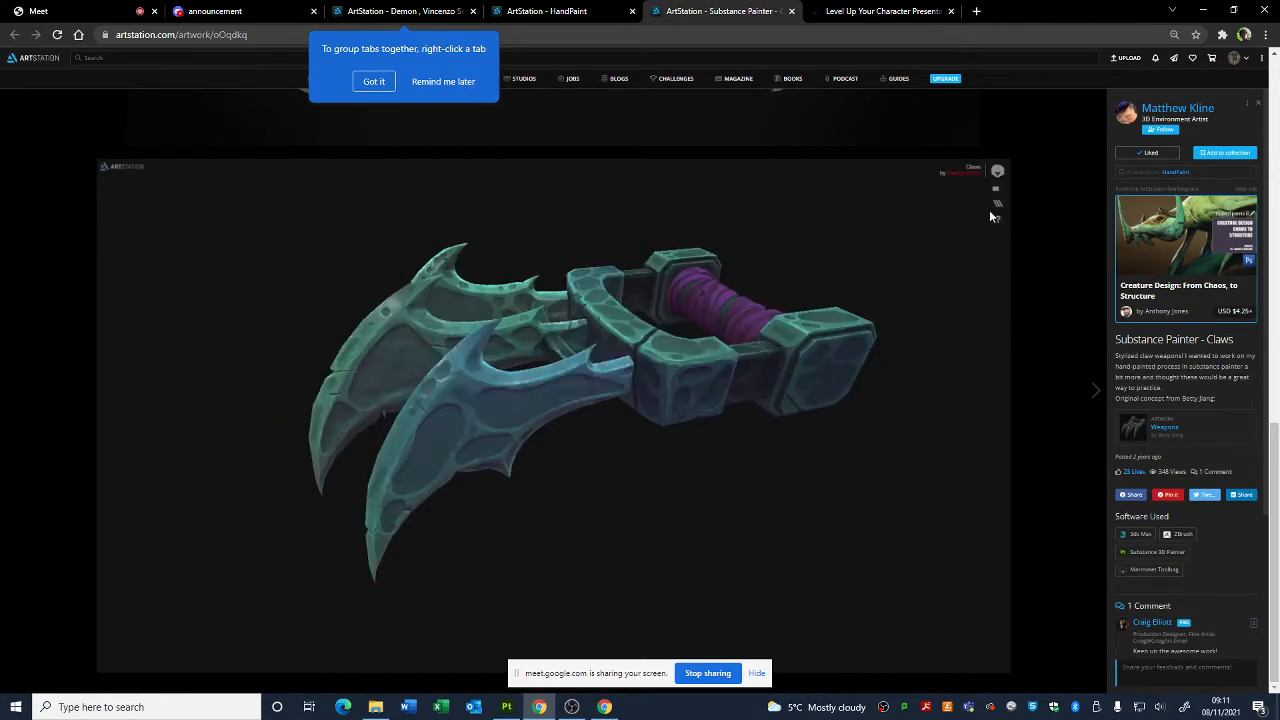
pyautogui.click(997, 205)
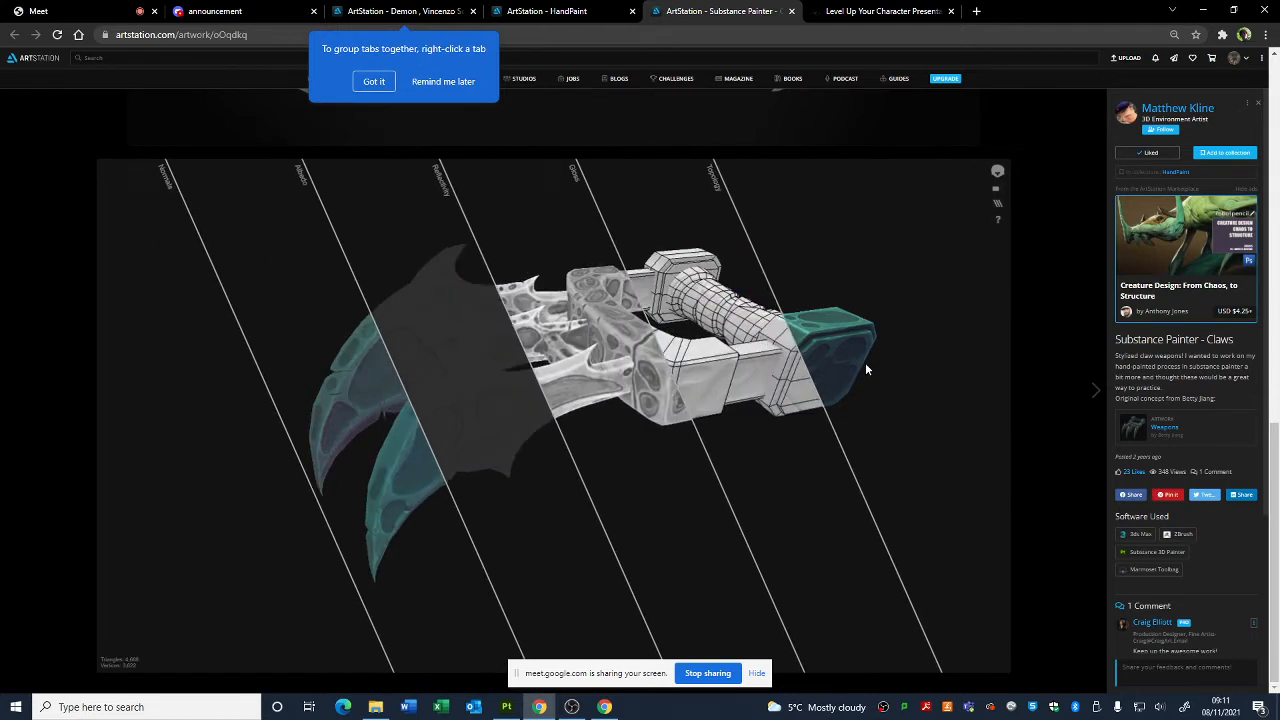
pyautogui.click(321, 332)
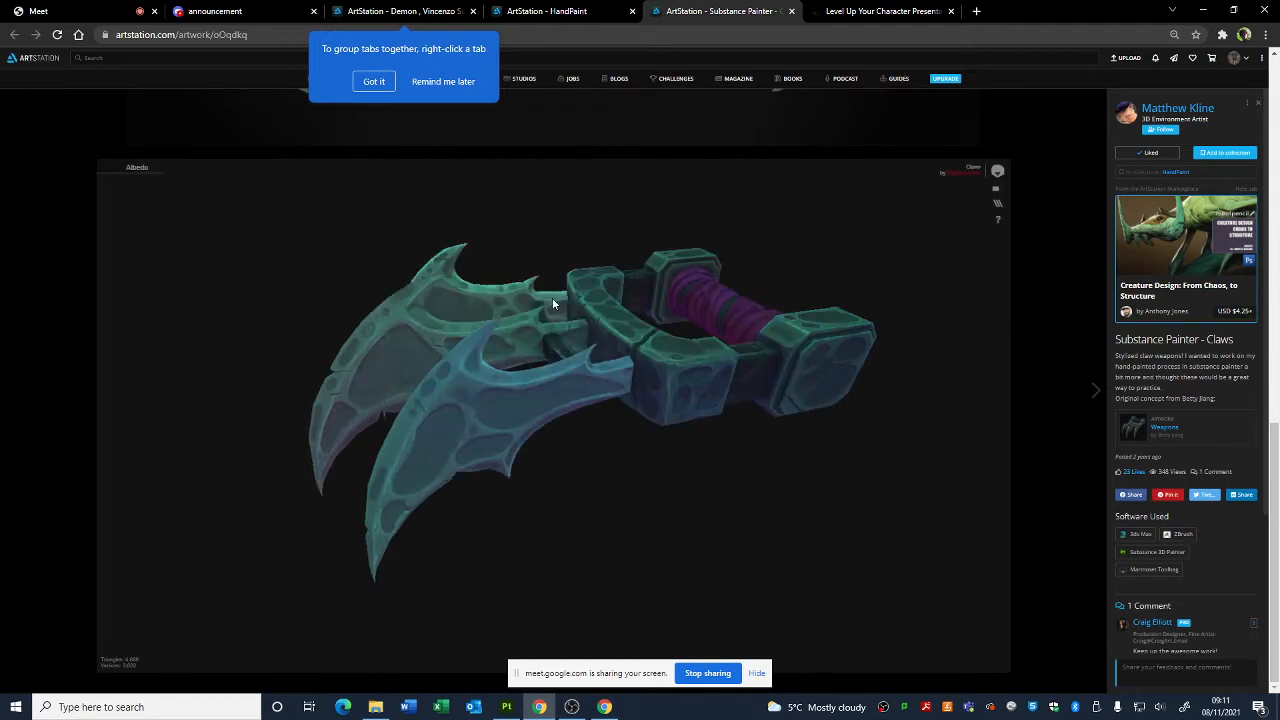
pyautogui.moveTo(552, 297); pyautogui.dragTo(710, 383)
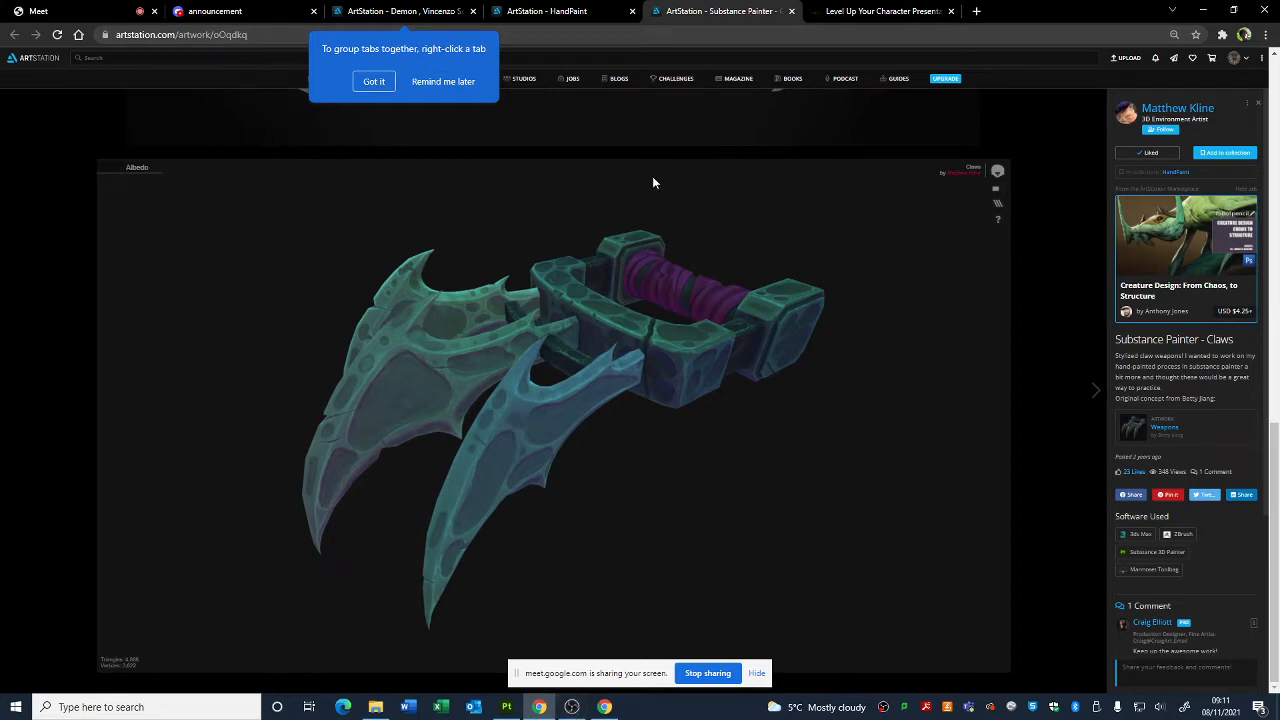
# - Switch to the Marmoset article on character presentation with animation in Toolbag and examine its armoured character header image
pyautogui.click(876, 12)
pyautogui.scroll(-5, 923, 320)
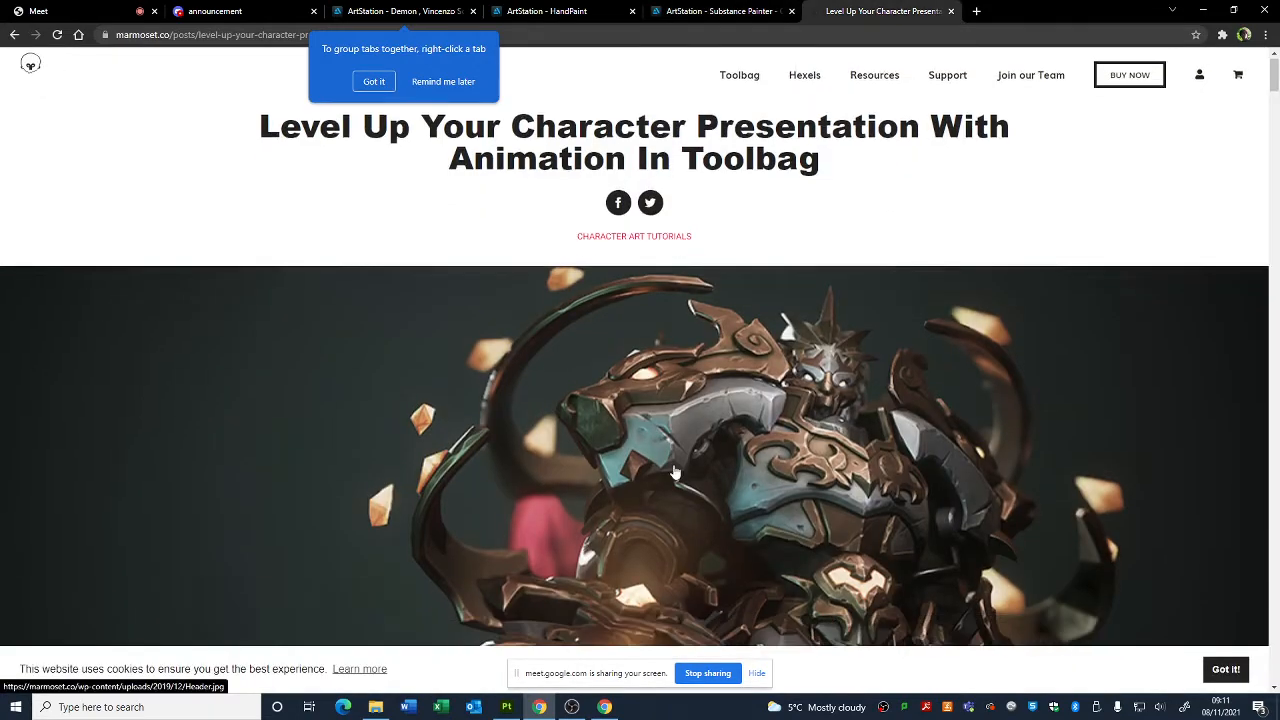
pyautogui.scroll(8, 716, 381)
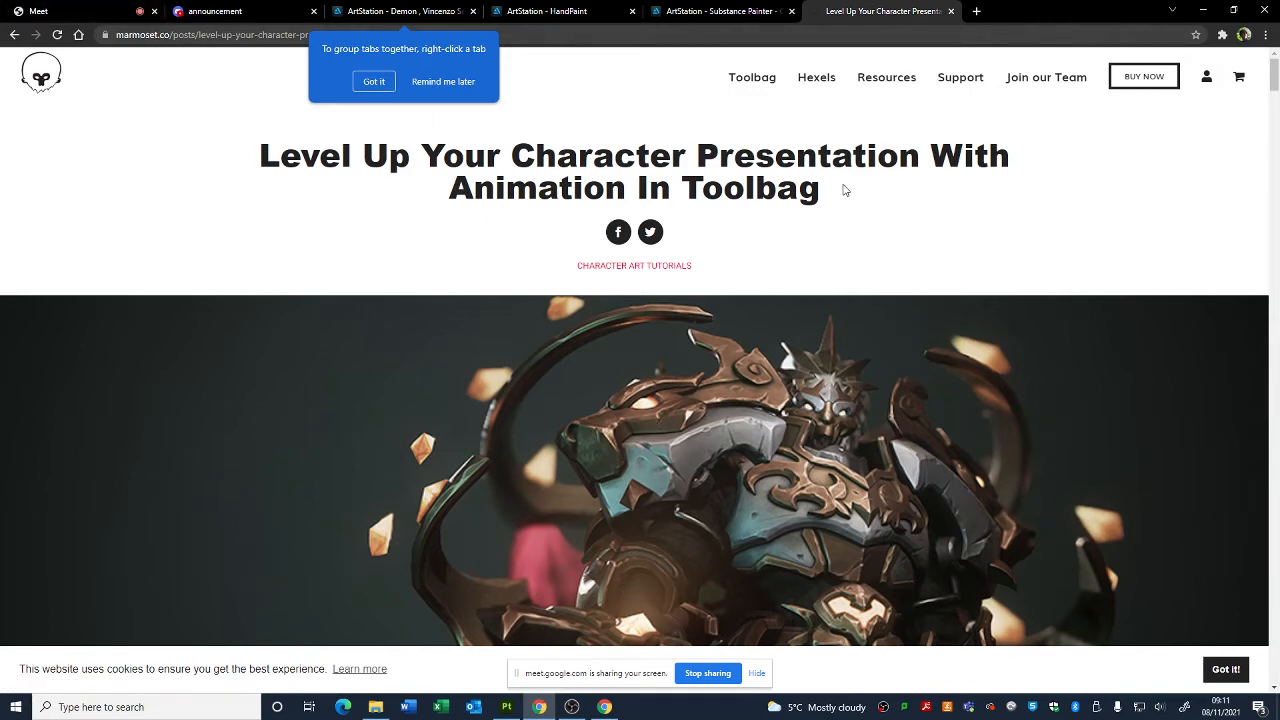
pyautogui.scroll(-5, 820, 260)
pyautogui.scroll(3, 863, 332)
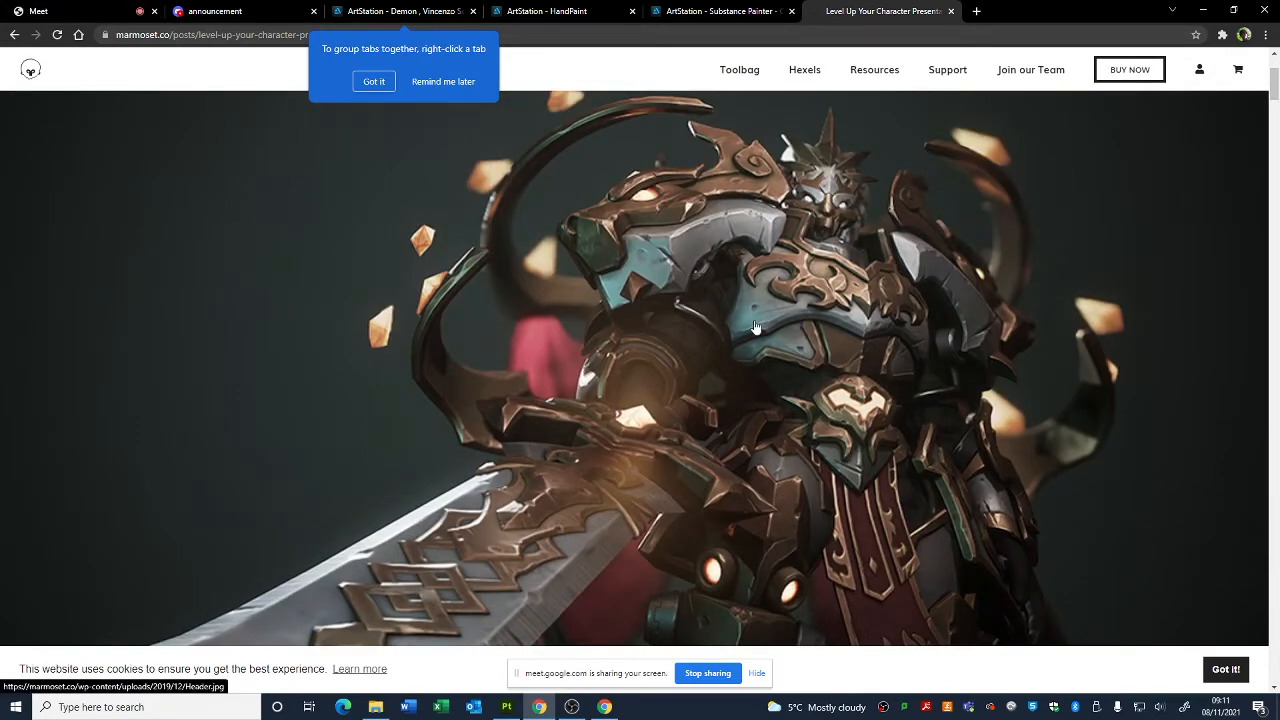
# - Compare the claws model's Albedo view, rotated to another angle, with the Marmoset article's header character
pyautogui.click(722, 11)
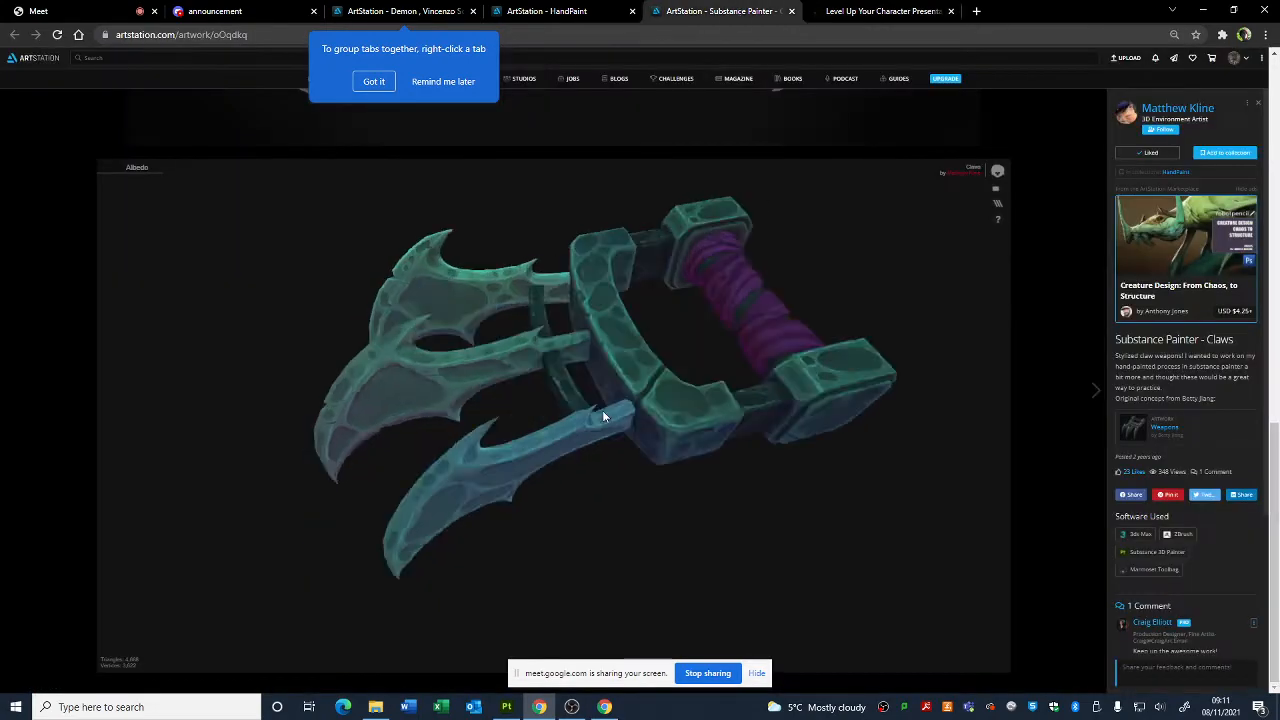
pyautogui.moveTo(602, 410); pyautogui.dragTo(646, 344)
pyautogui.click(882, 12)
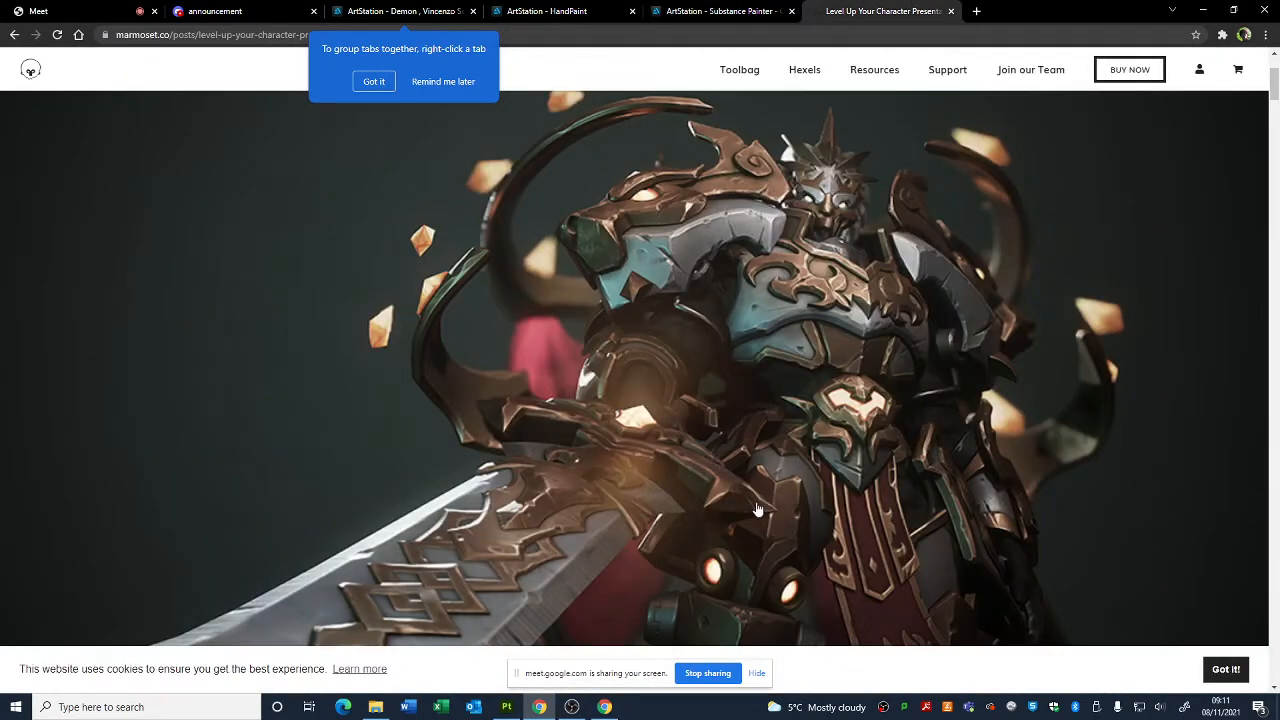
# - Examine the article's sculpting images, from the finished character and sword sculpts to the rough blocking stage
pyautogui.scroll(-3, 743, 506)
pyautogui.scroll(-6, 745, 503)
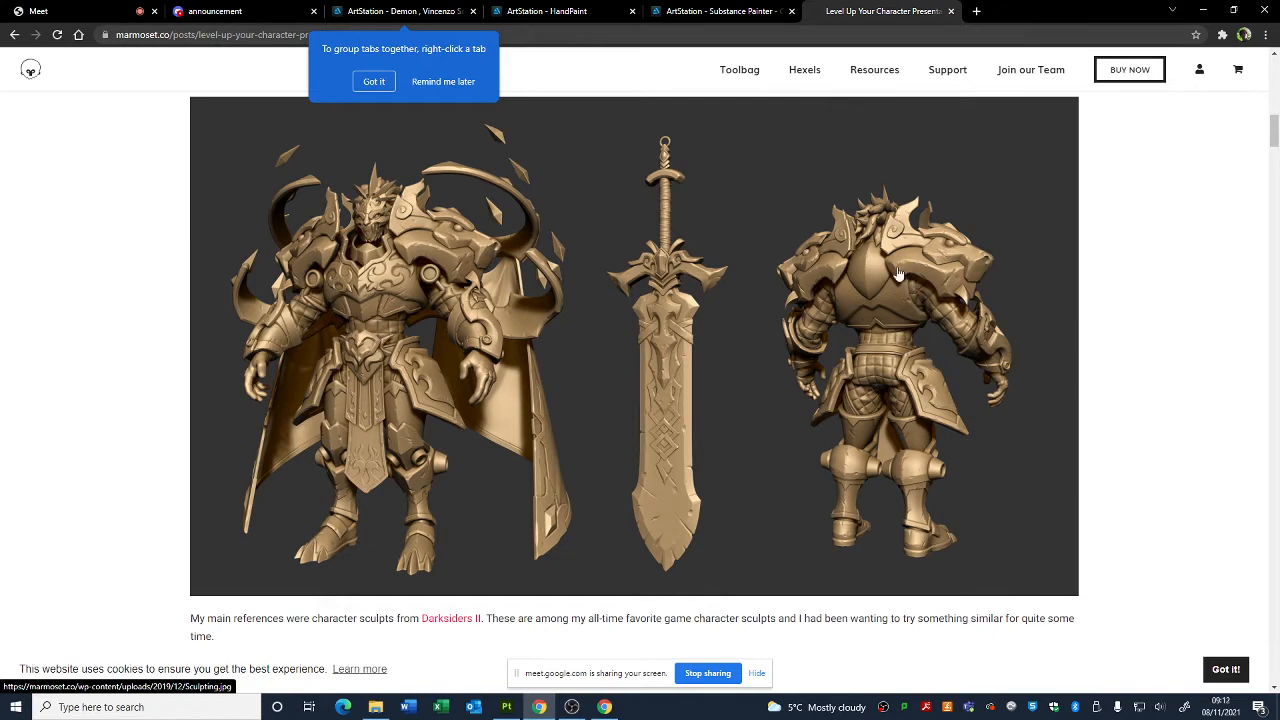
pyautogui.scroll(-5, 509, 397)
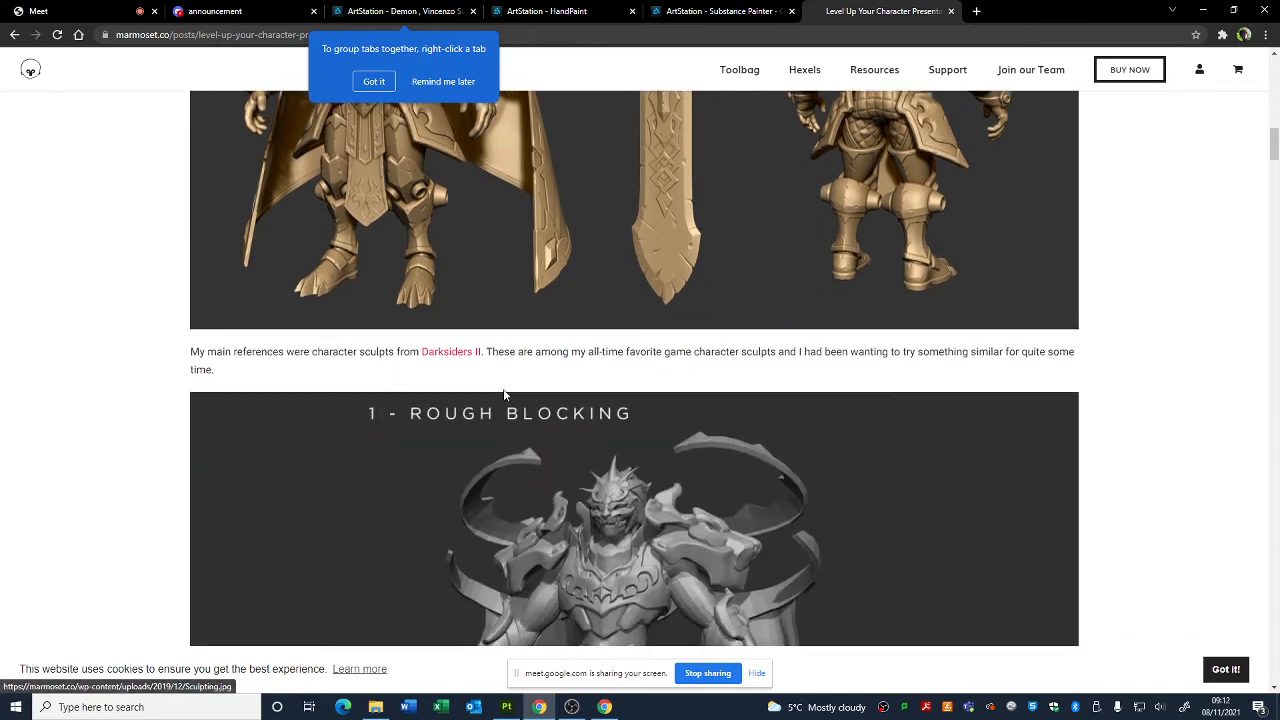
pyautogui.scroll(2, 513, 353)
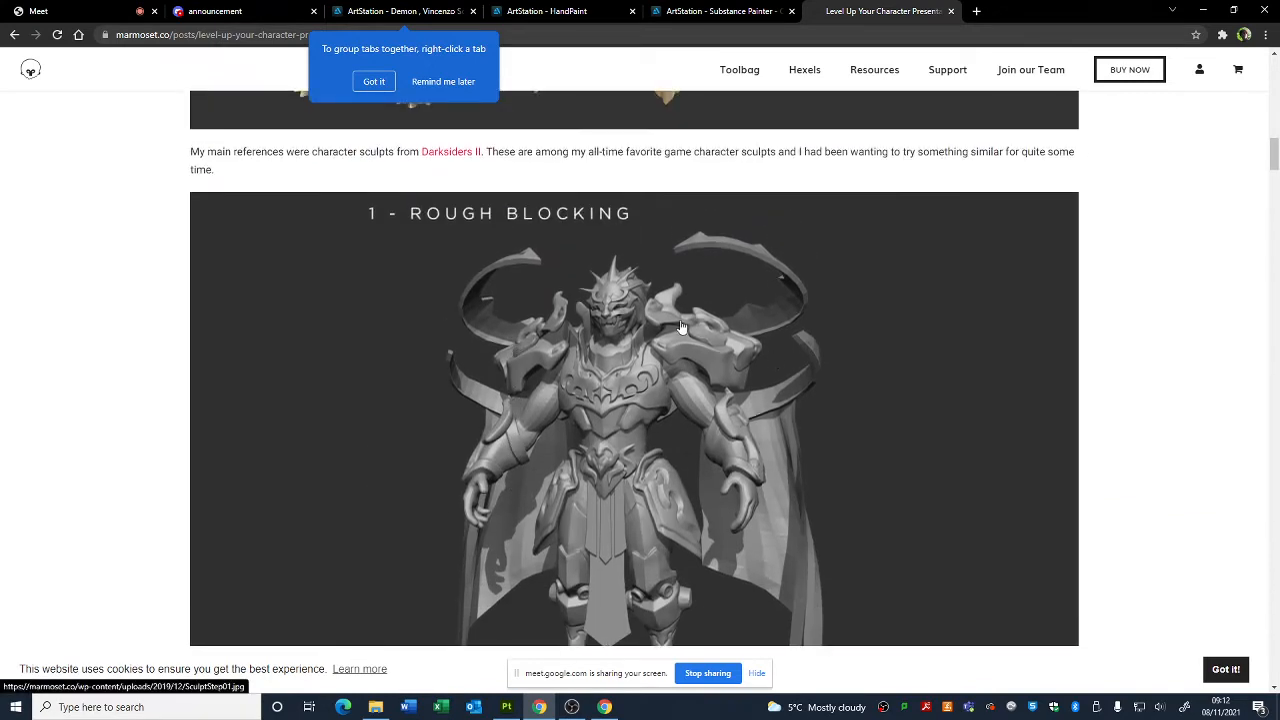
# - Examine the article's sculpt stages from rough blocking through retopo'd subtools to bevels and mid details
pyautogui.scroll(-1, 659, 338)
pyautogui.scroll(-1, 723, 430)
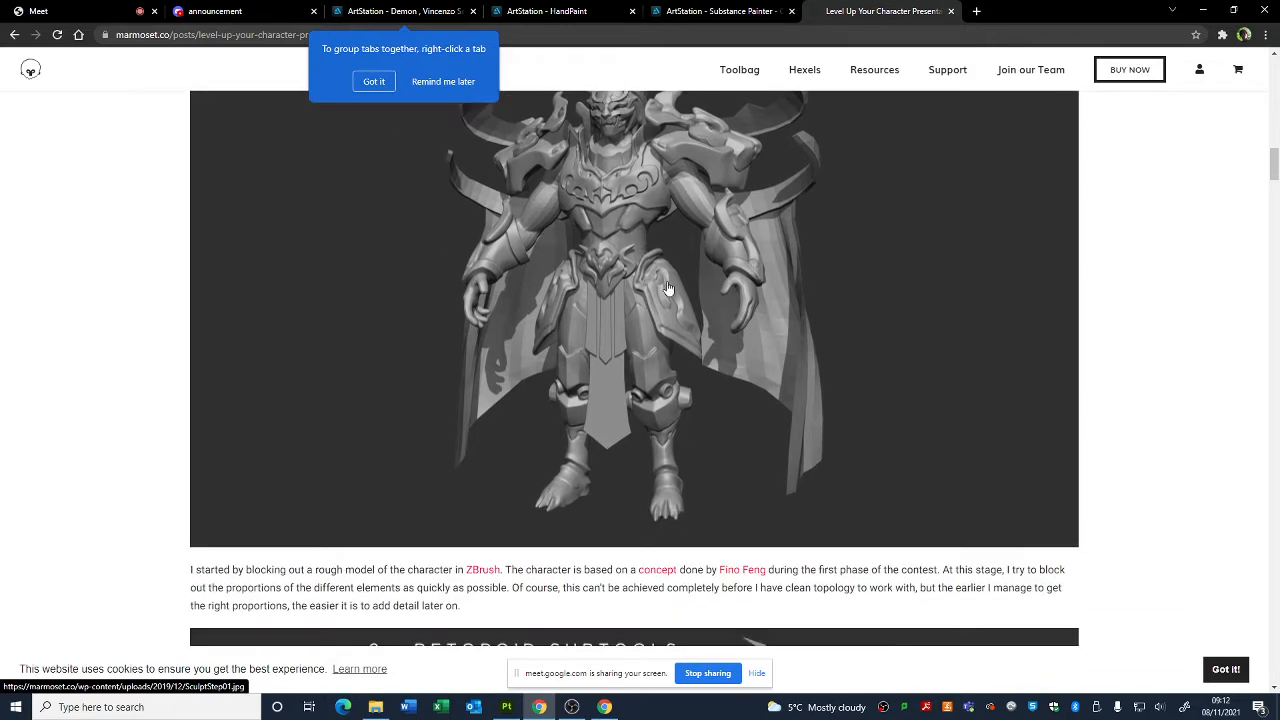
pyautogui.scroll(-8, 543, 343)
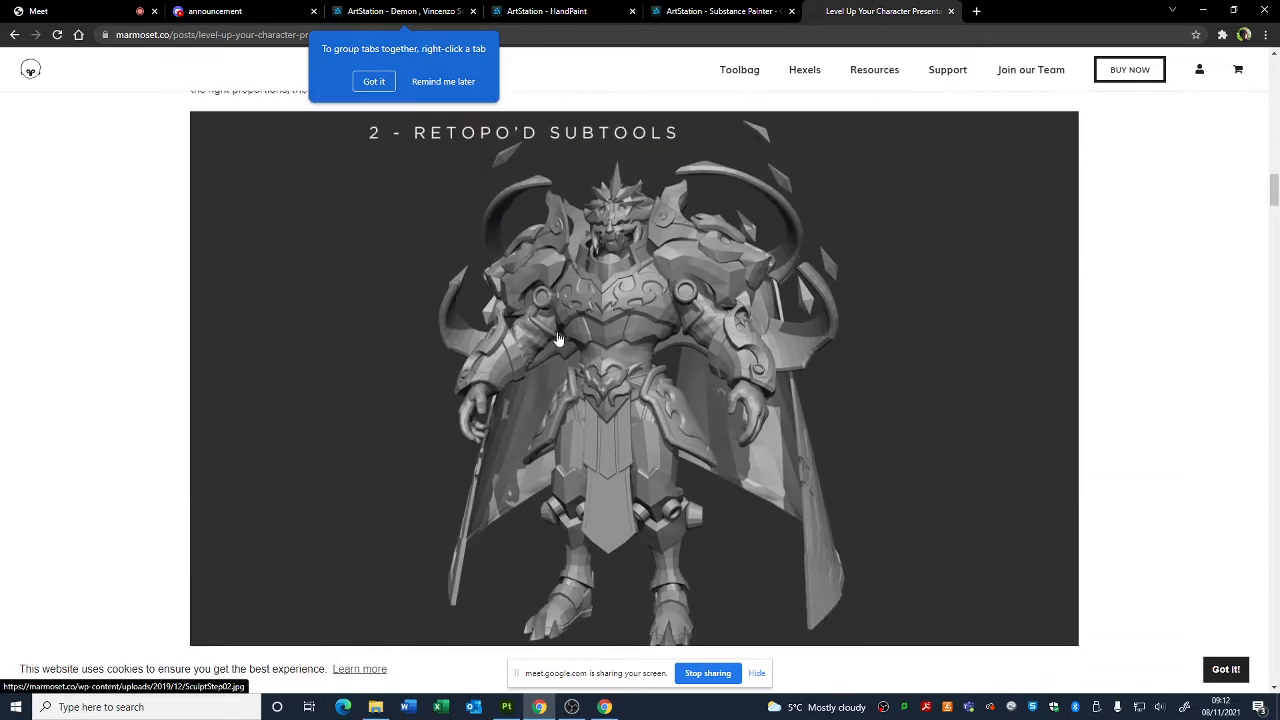
pyautogui.scroll(-10, 600, 310)
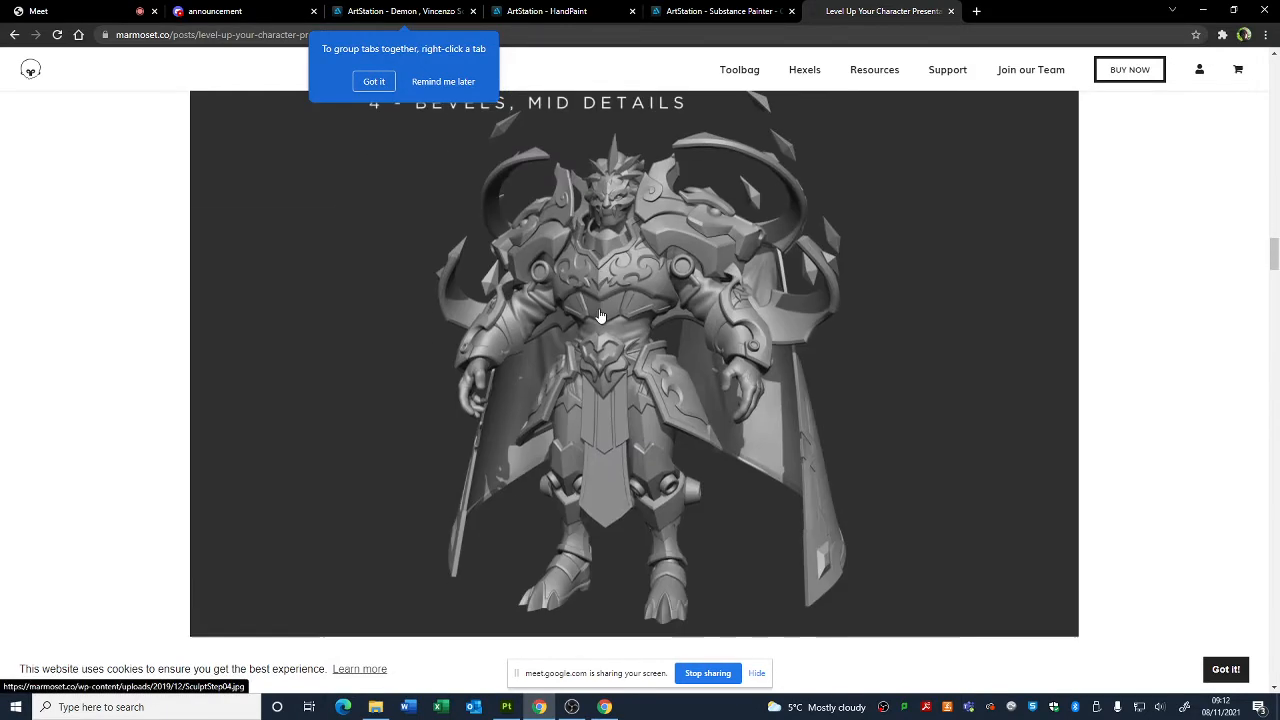
# - Examine the article's lighting setup in Toolbag, look back at the bevel and high-detail sculpts, and show the sword and character texturing steps
pyautogui.scroll(-9, 605, 303)
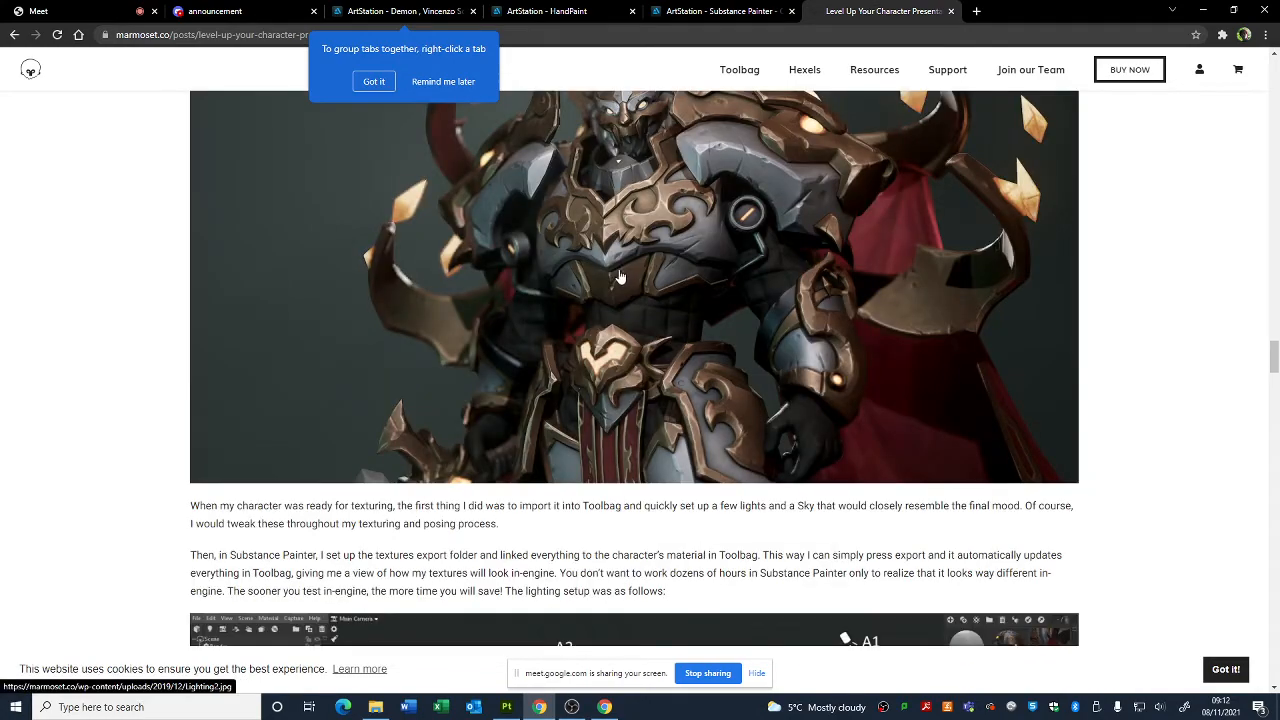
pyautogui.scroll(-5, 570, 287)
pyautogui.scroll(10, 555, 295)
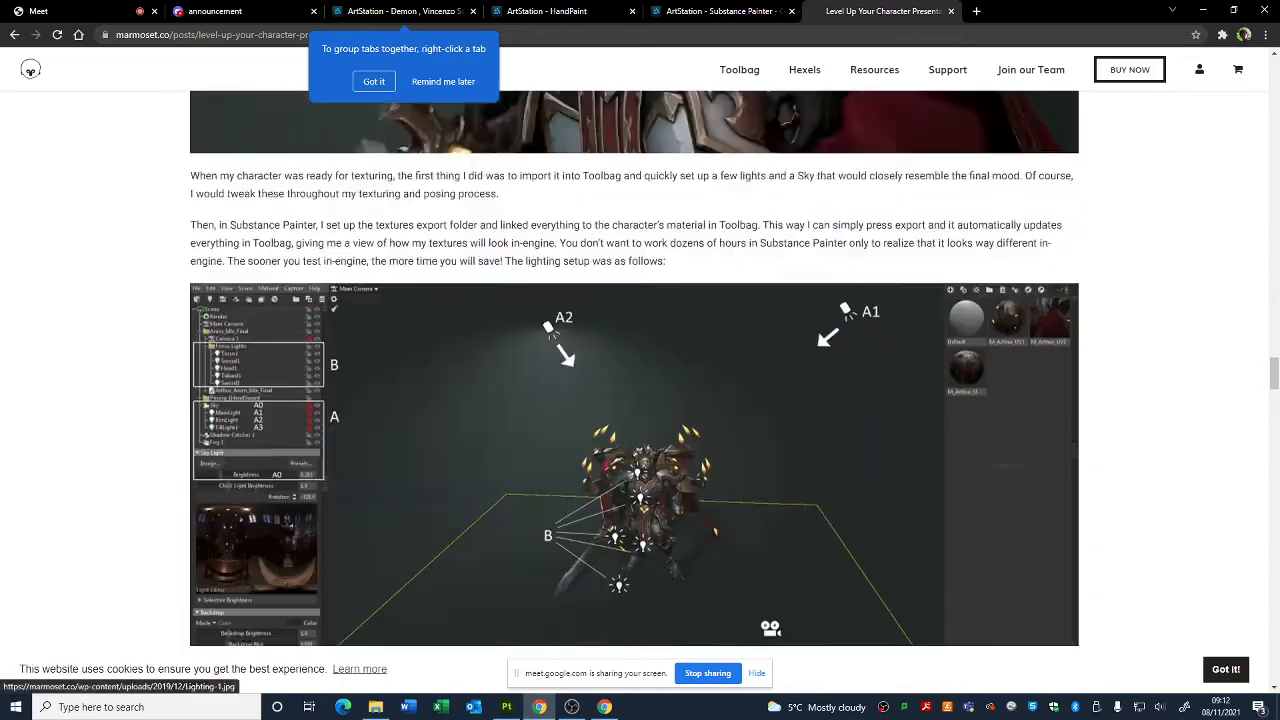
pyautogui.scroll(12, 556, 303)
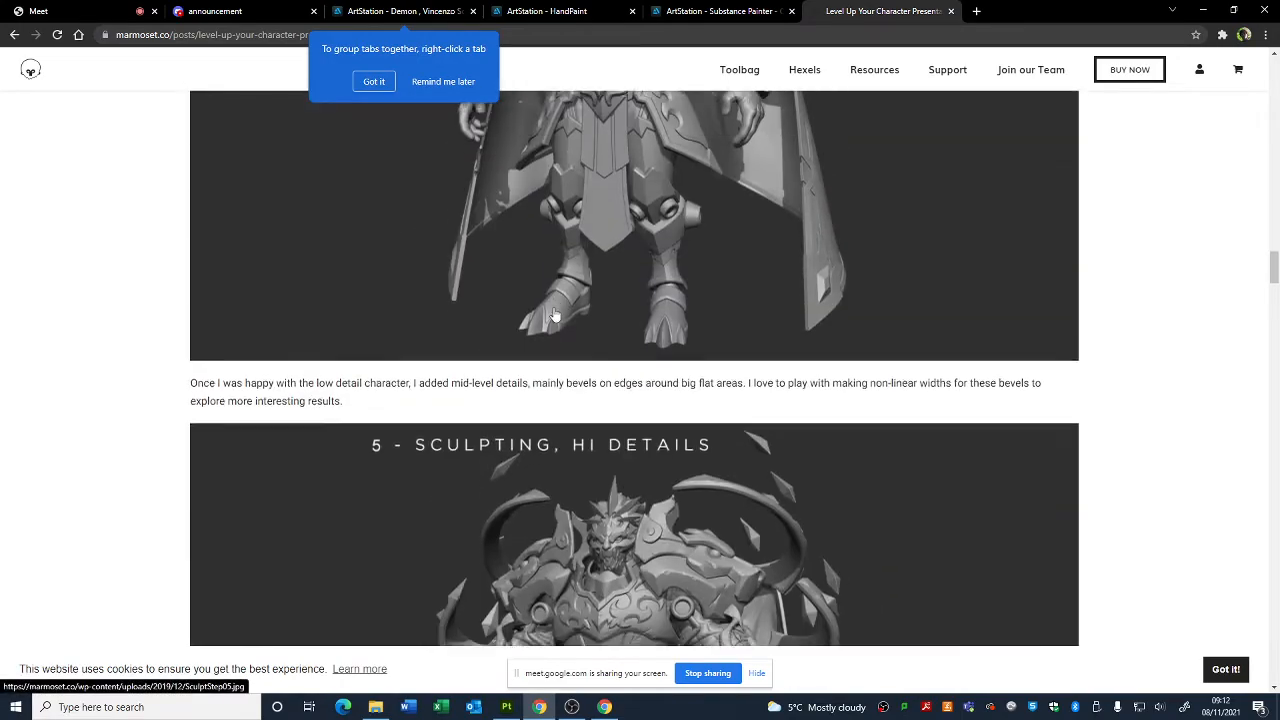
pyautogui.moveTo(1273, 265); pyautogui.dragTo(1273, 432)
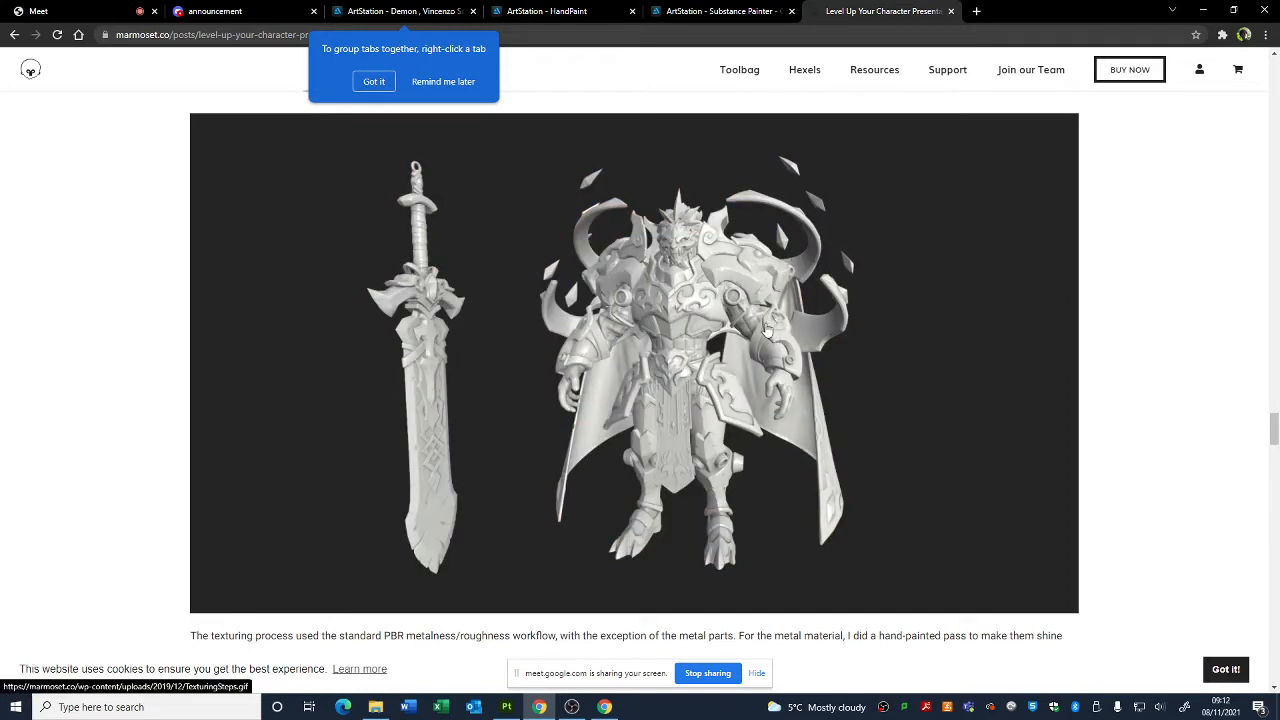
# - Compare the ArtStation claws, HandPaint collection and Demon artwork with the Marmoset article's texturing-steps image
pyautogui.click(738, 12)
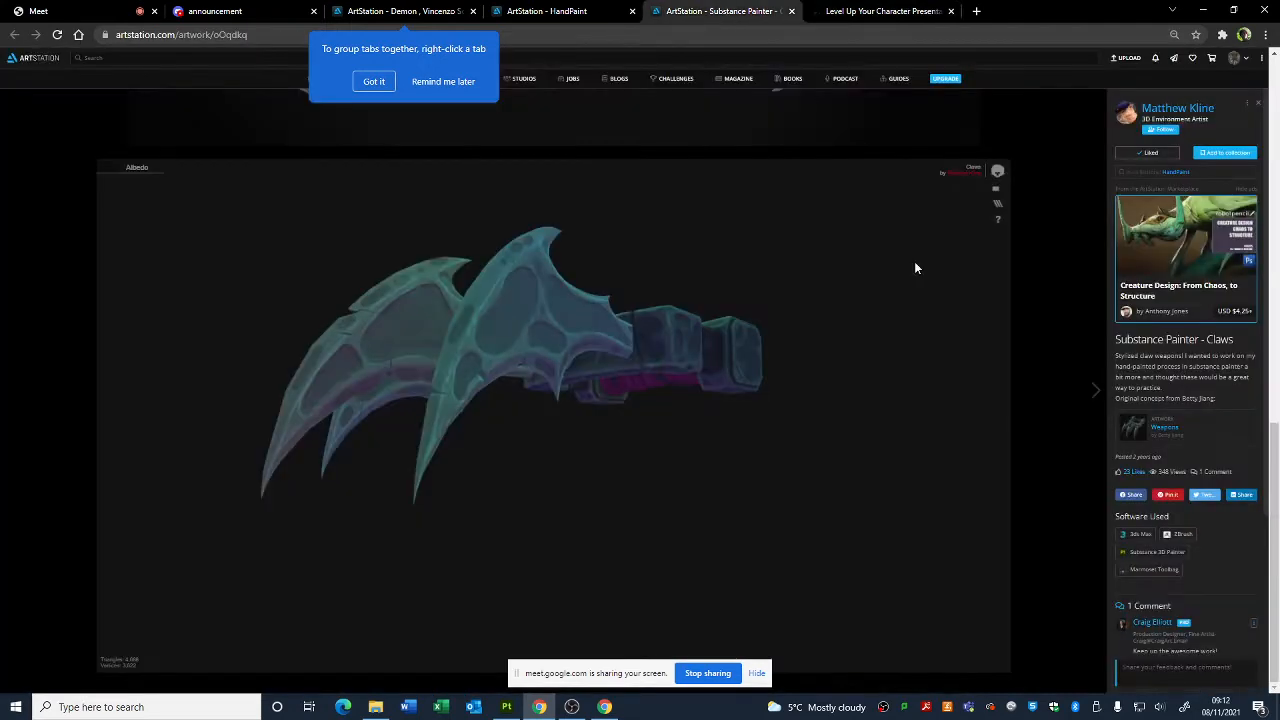
pyautogui.moveTo(520, 385)
pyautogui.mouseDown()
pyautogui.moveTo(732, 471)
pyautogui.moveTo(590, 370)
pyautogui.mouseUp()
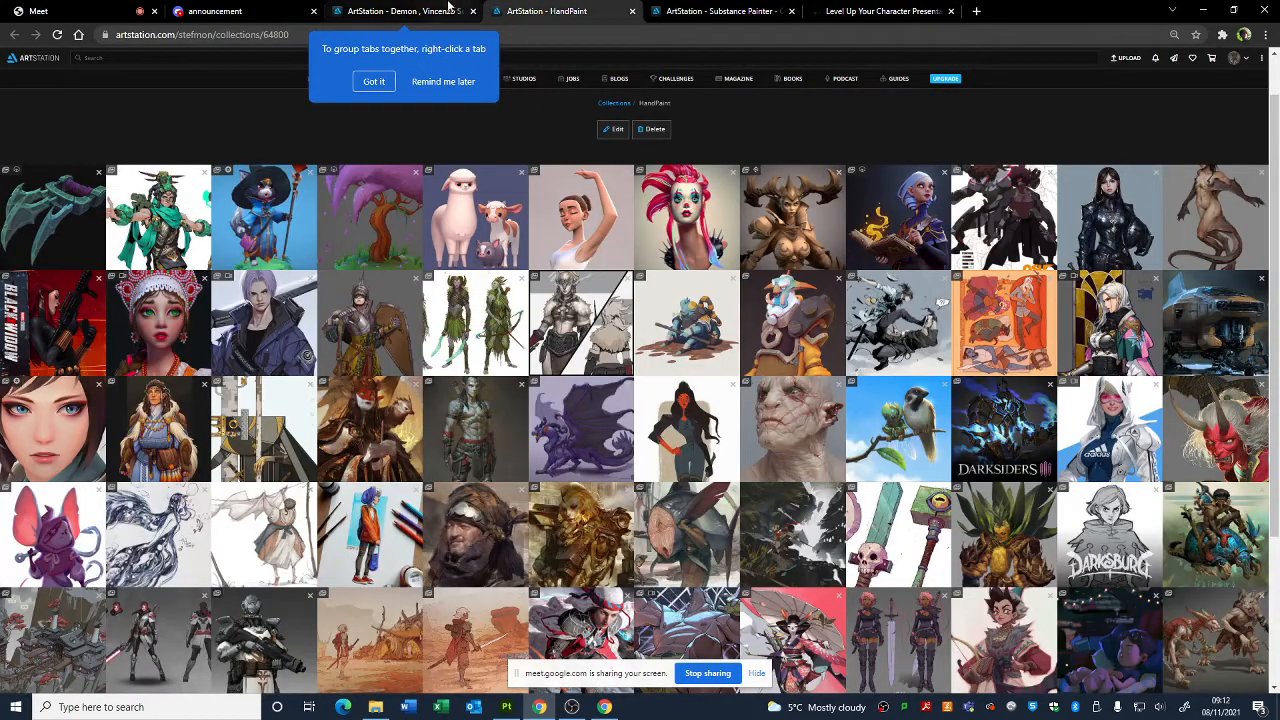
pyautogui.click(400, 11)
pyautogui.scroll(-5, 596, 377)
pyautogui.click(850, 11)
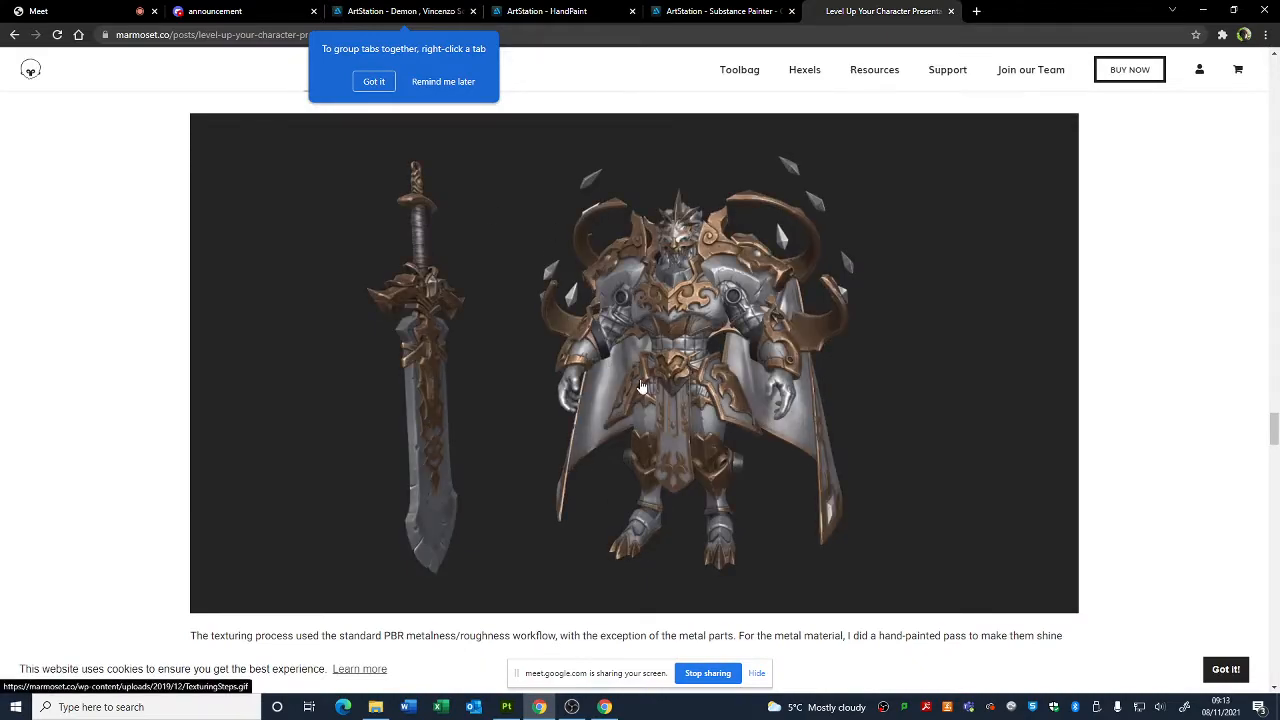
# - Look at the article's character rig setup and return to the animated texturing steps of the sword and character
pyautogui.scroll(-4, 660, 380)
pyautogui.scroll(-3, 674, 350)
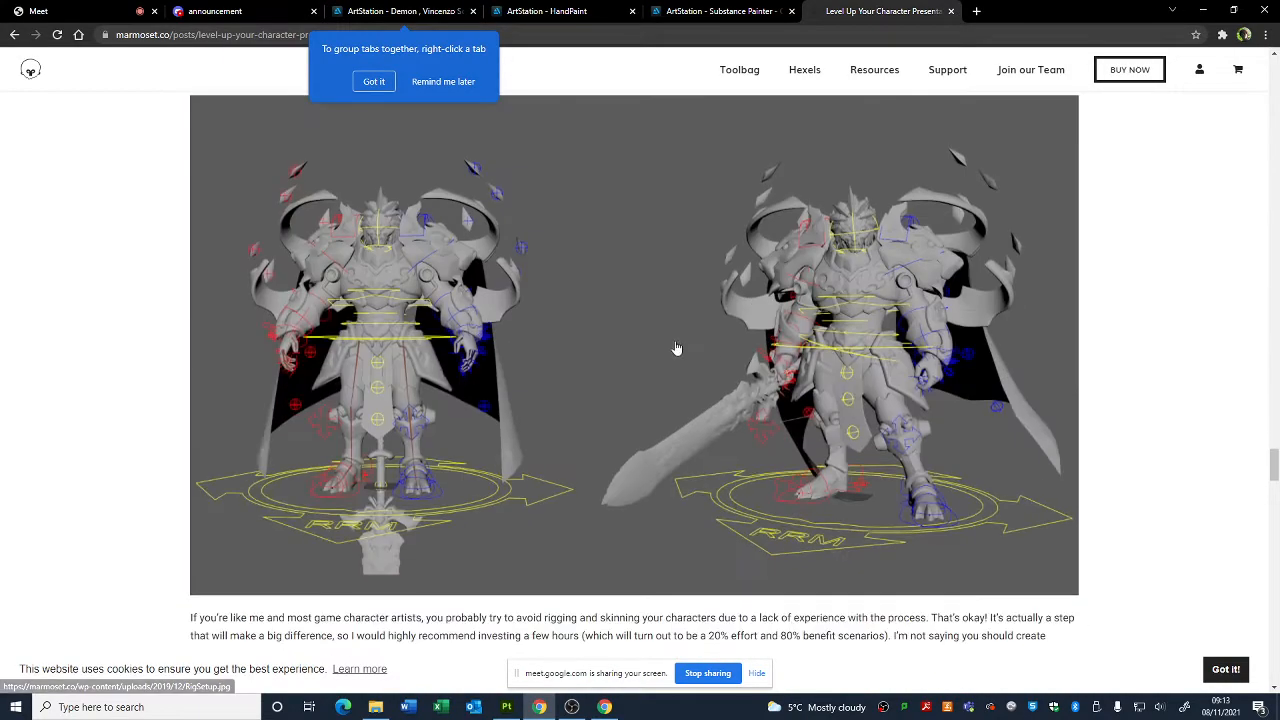
pyautogui.scroll(7, 677, 349)
pyautogui.scroll(-1, 689, 368)
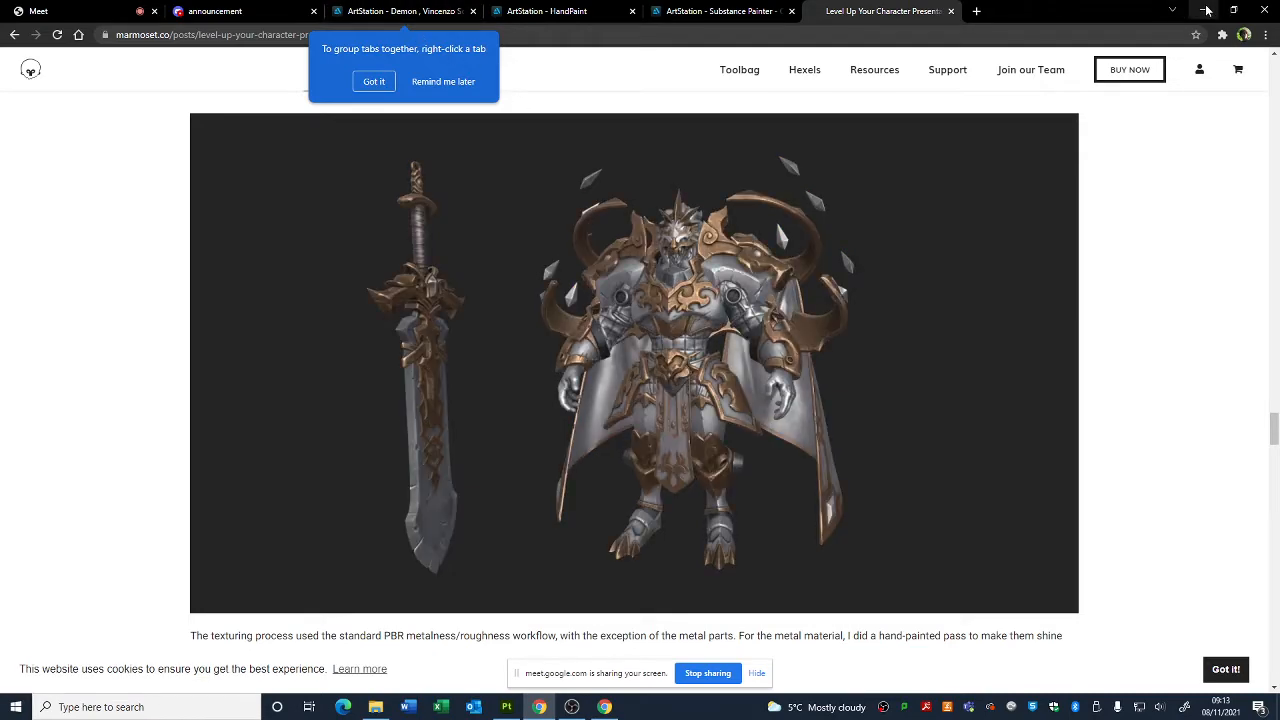
# - Switch to Substance 3D Painter and inspect the hand-painted metal sphere of the Bell project from several angles
pyautogui.click(508, 707)
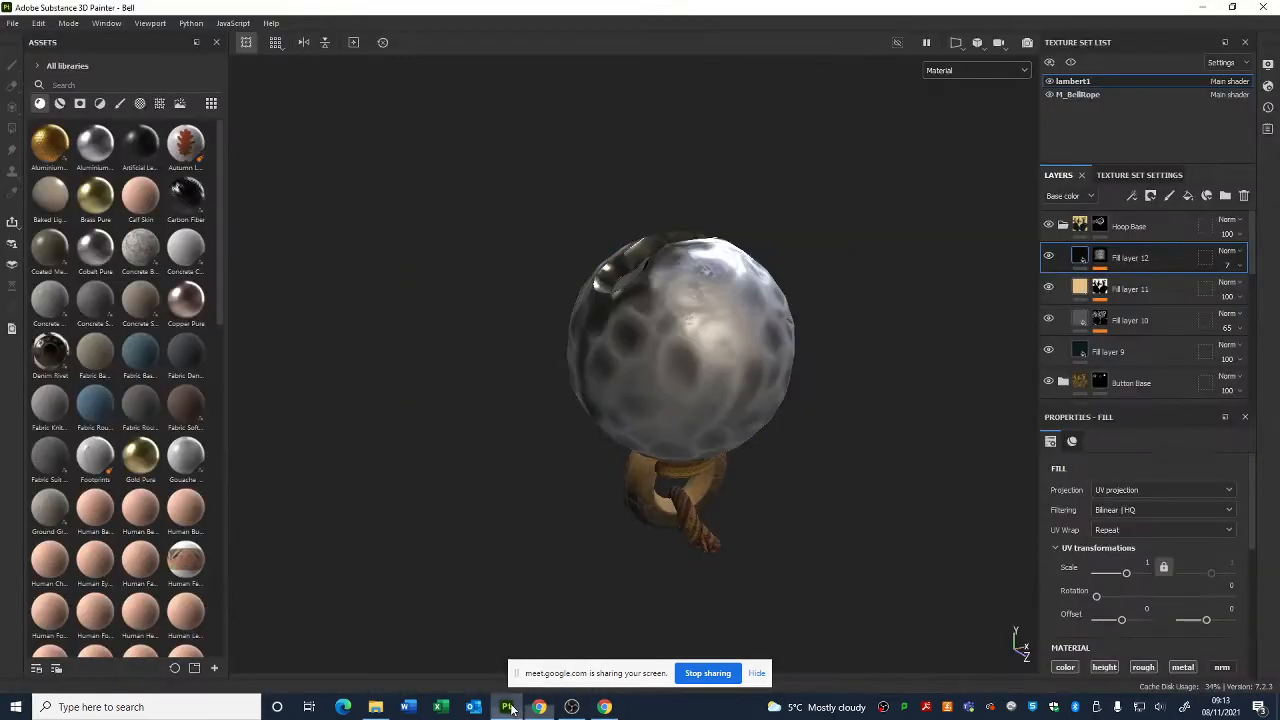
pyautogui.keyDown('alt'); pyautogui.moveTo(636, 371); pyautogui.dragTo(606, 427); pyautogui.keyUp('alt')
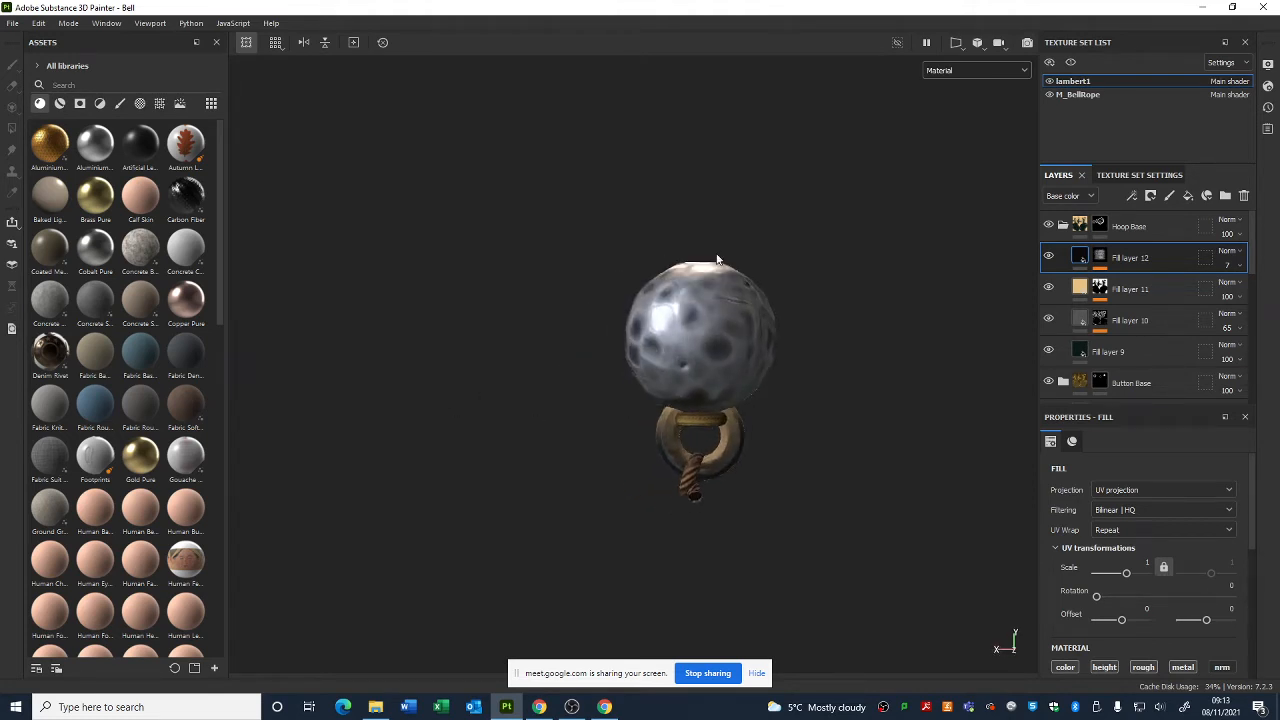
pyautogui.keyDown('alt'); pyautogui.moveTo(794, 257); pyautogui.dragTo(638, 302); pyautogui.keyUp('alt')
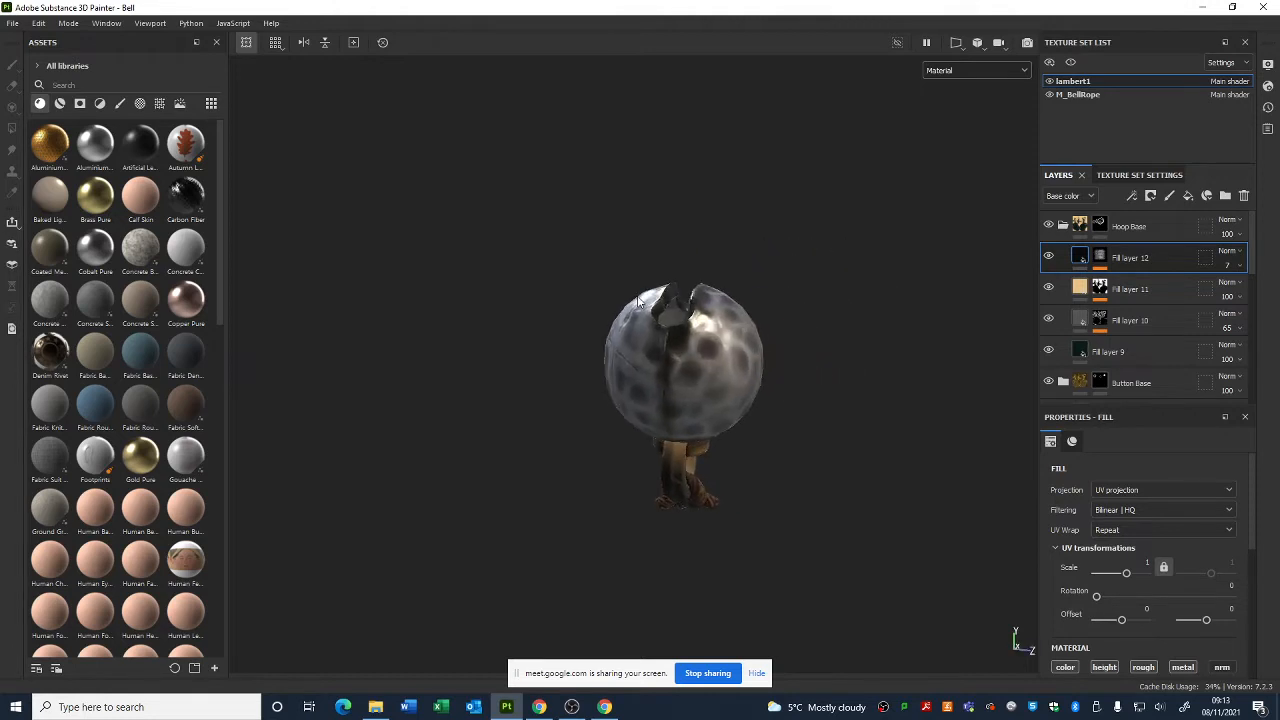
pyautogui.keyDown('alt'); pyautogui.moveTo(810, 331); pyautogui.dragTo(719, 341); pyautogui.keyUp('alt')
pyautogui.keyDown('alt'); pyautogui.moveTo(719, 341); pyautogui.dragTo(568, 340, button='middle'); pyautogui.keyUp('alt')
pyautogui.keyDown('shift'); pyautogui.moveTo(619, 346); pyautogui.dragTo(708, 350, button='right'); pyautogui.keyUp('shift')
pyautogui.keyDown('alt'); pyautogui.moveTo(708, 350); pyautogui.dragTo(318, 367); pyautogui.keyUp('alt')
pyautogui.keyDown('shift'); pyautogui.moveTo(530, 400); pyautogui.dragTo(570, 412, button='right'); pyautogui.keyUp('shift')
pyautogui.keyDown('alt'); pyautogui.moveTo(570, 412); pyautogui.dragTo(735, 460); pyautogui.keyUp('alt')
pyautogui.moveTo(735, 460)
pyautogui.keyDown('alt'); pyautogui.mouseDown(button='right')
pyautogui.moveTo(777, 525)
pyautogui.moveTo(747, 458)
pyautogui.moveTo(766, 451)
pyautogui.moveTo(743, 457)
pyautogui.mouseUp(button='right'); pyautogui.keyUp('alt')
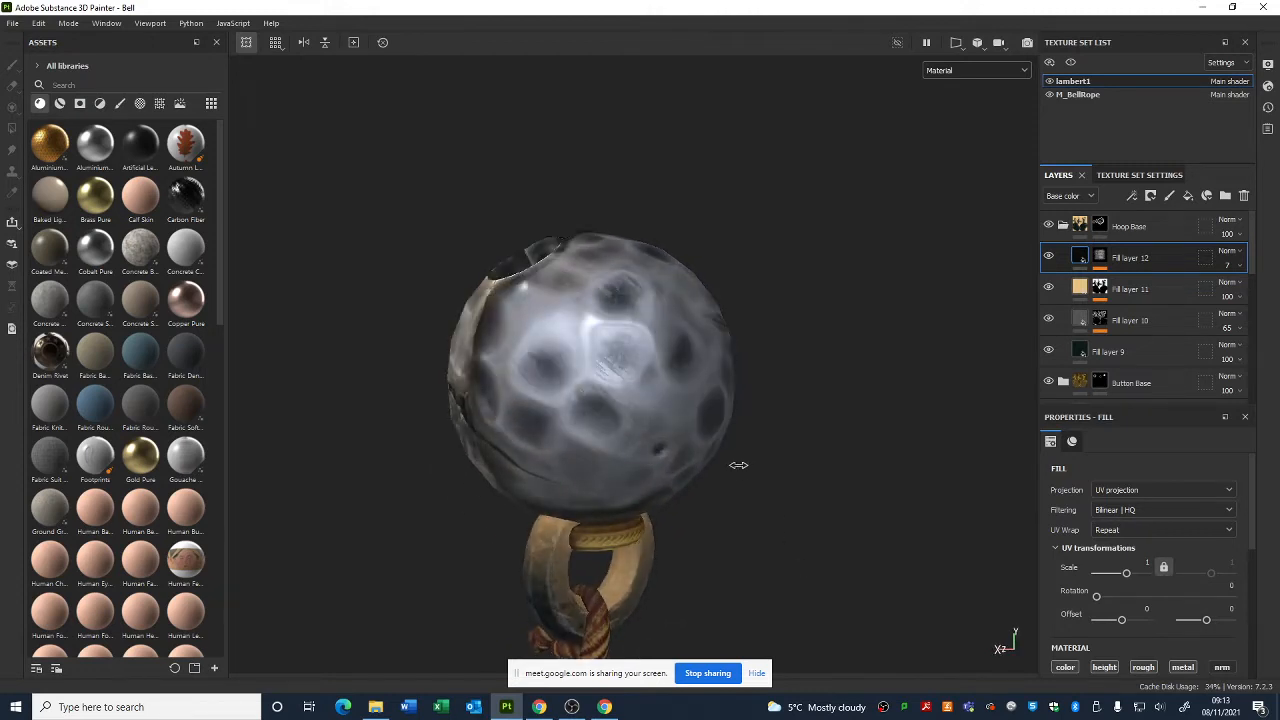
pyautogui.keyDown('alt'); pyautogui.moveTo(743, 457); pyautogui.dragTo(742, 422); pyautogui.keyUp('alt')
pyautogui.keyDown('shift'); pyautogui.moveTo(742, 422); pyautogui.dragTo(734, 426, button='right'); pyautogui.keyUp('shift')
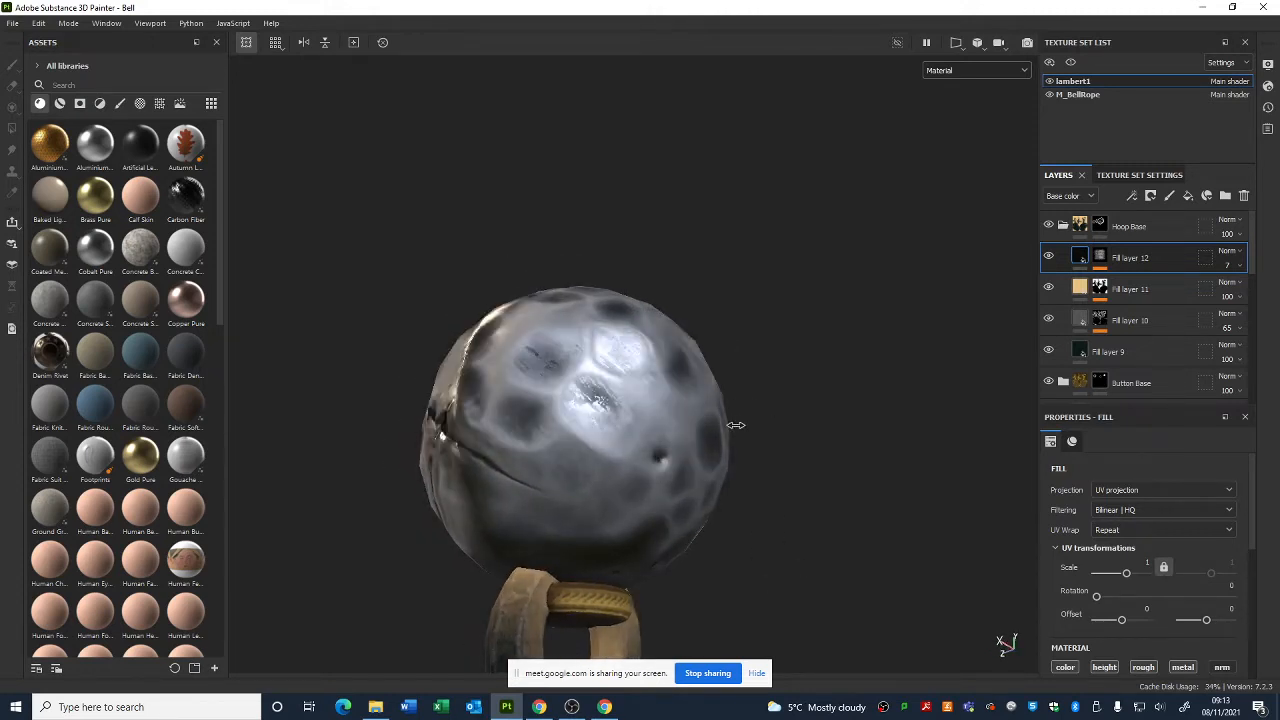
# - Inspect the painted button band, hoop and rope beneath the bell up close, then review the whole bell
pyautogui.keyDown('alt'); pyautogui.moveTo(719, 529); pyautogui.dragTo(755, 284, button='middle'); pyautogui.keyUp('alt')
pyautogui.keyDown('shift'); pyautogui.moveTo(825, 368); pyautogui.dragTo(808, 388, button='right'); pyautogui.keyUp('shift')
pyautogui.keyDown('alt'); pyautogui.moveTo(806, 430); pyautogui.dragTo(668, 437); pyautogui.keyUp('alt')
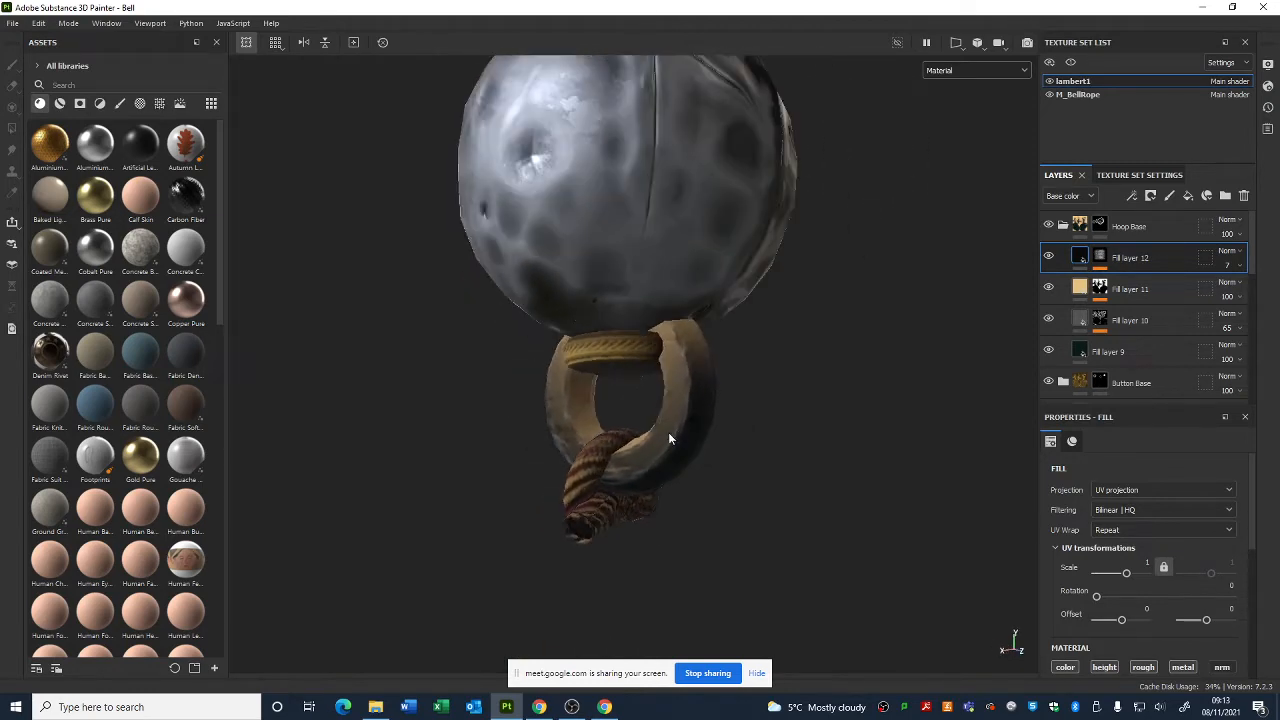
pyautogui.moveTo(668, 437)
pyautogui.keyDown('shift'); pyautogui.mouseDown(button='right')
pyautogui.moveTo(729, 429)
pyautogui.moveTo(686, 449)
pyautogui.mouseUp(button='right'); pyautogui.keyUp('shift')
pyautogui.moveTo(686, 449)
pyautogui.keyDown('alt'); pyautogui.mouseDown()
pyautogui.moveTo(903, 500)
pyautogui.moveTo(763, 423)
pyautogui.moveTo(677, 434)
pyautogui.mouseUp(); pyautogui.keyUp('alt')
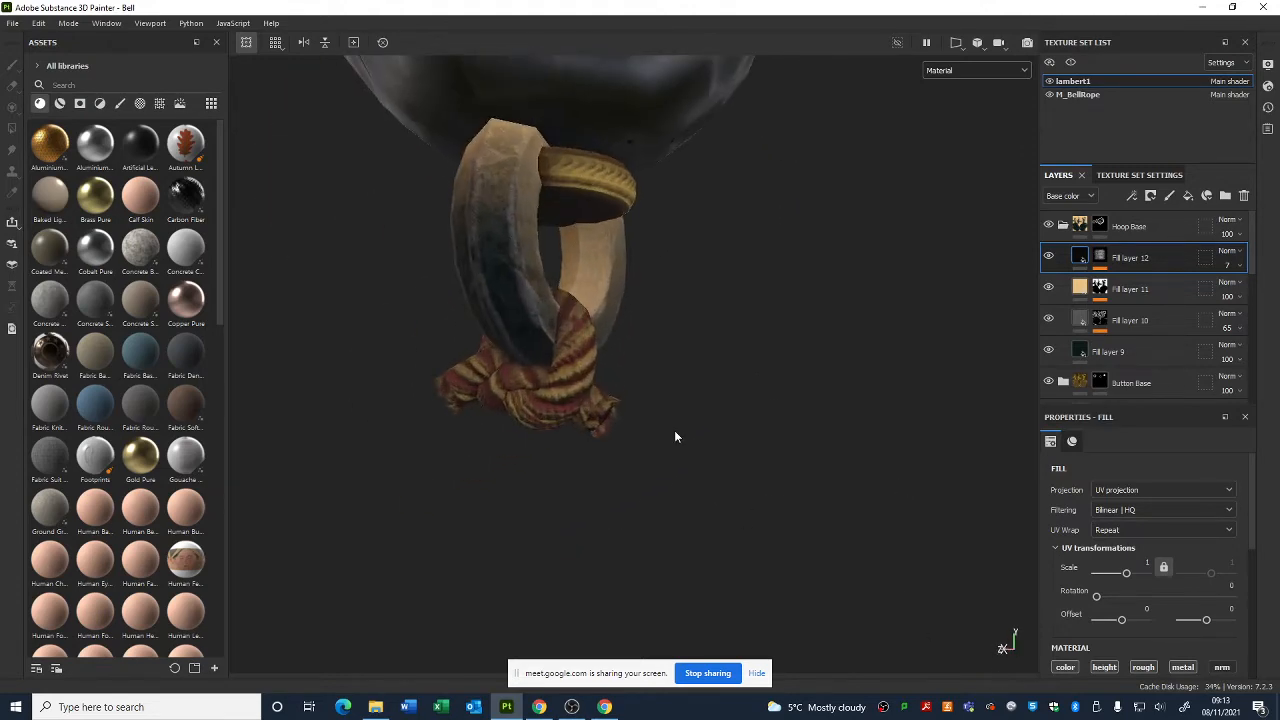
pyautogui.keyDown('shift'); pyautogui.moveTo(677, 434); pyautogui.dragTo(636, 347, button='right'); pyautogui.keyUp('shift')
pyautogui.scroll(-4, 626, 308)
pyautogui.keyDown('alt'); pyautogui.moveTo(624, 304); pyautogui.dragTo(560, 409); pyautogui.keyUp('alt')
pyautogui.scroll(-1, 617, 285)
pyautogui.keyDown('alt'); pyautogui.moveTo(617, 285); pyautogui.dragTo(673, 431); pyautogui.keyUp('alt')
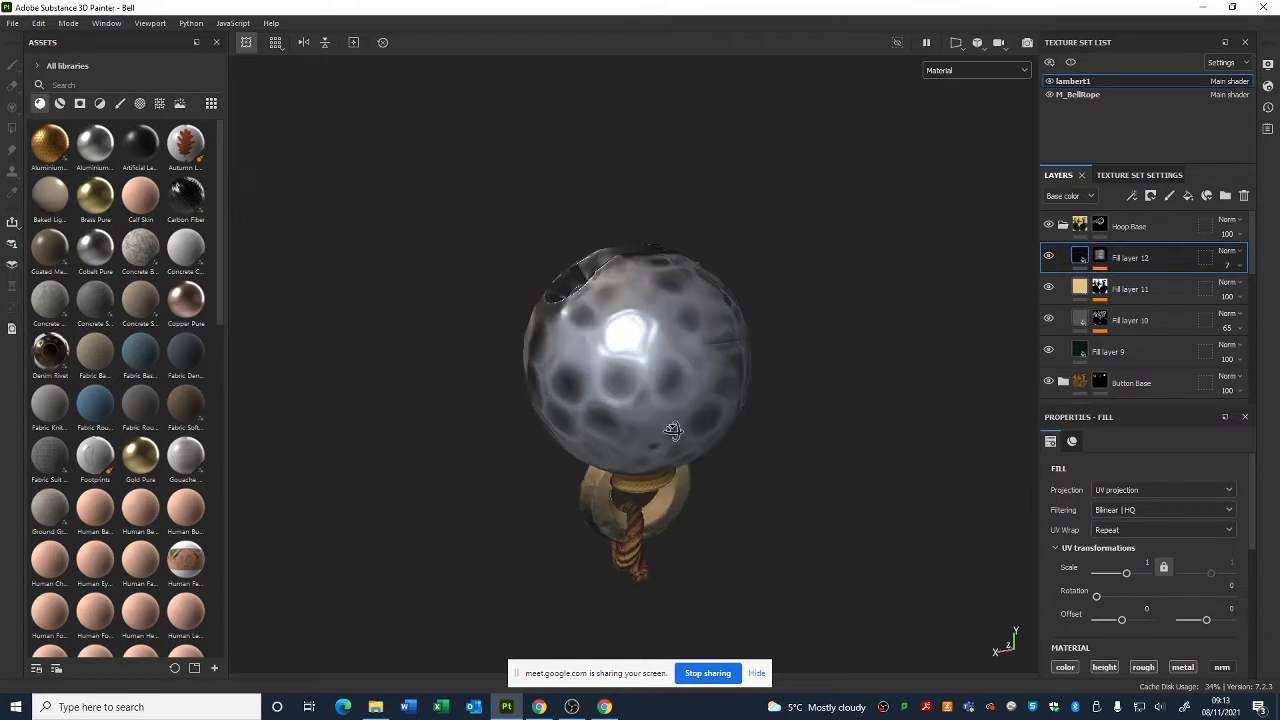
# - Create a project from Bell_low.fbx with the Unity HD Render Pipeline (Metallic Standard) template, 2048 resolution and OpenGL normals, discarding the open project's changes
pyautogui.click(13, 23)
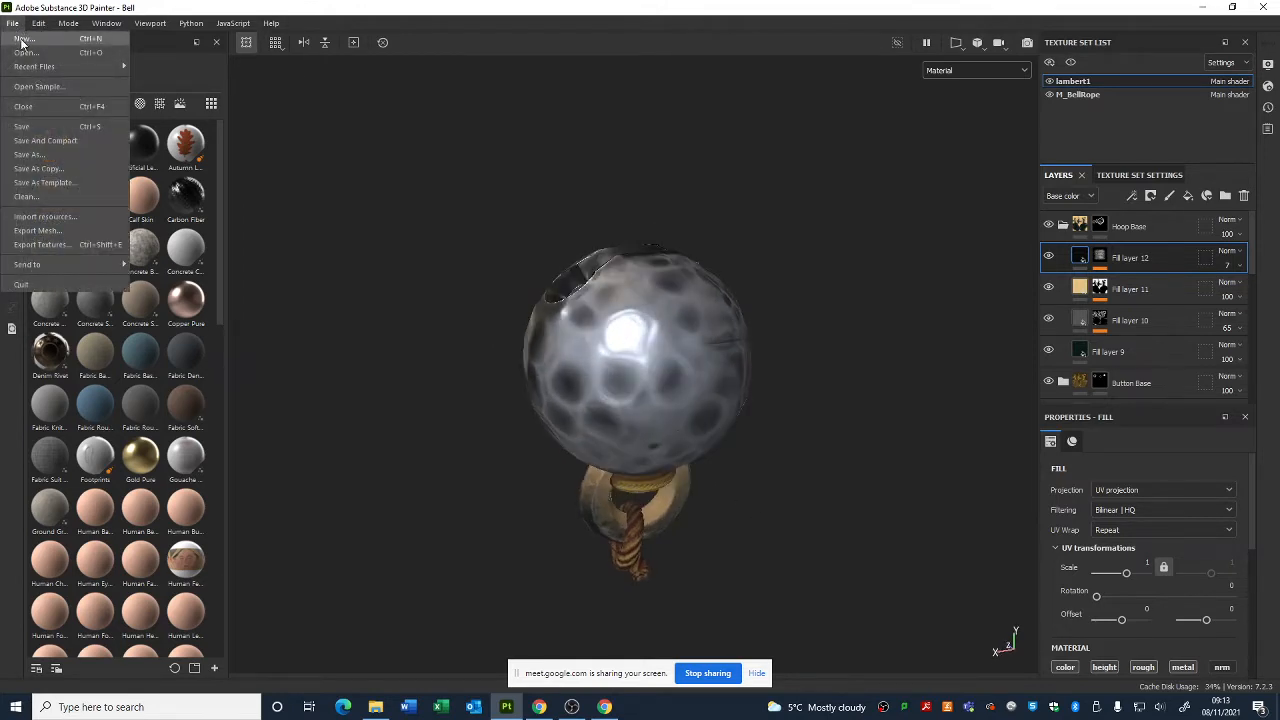
pyautogui.click(27, 39)
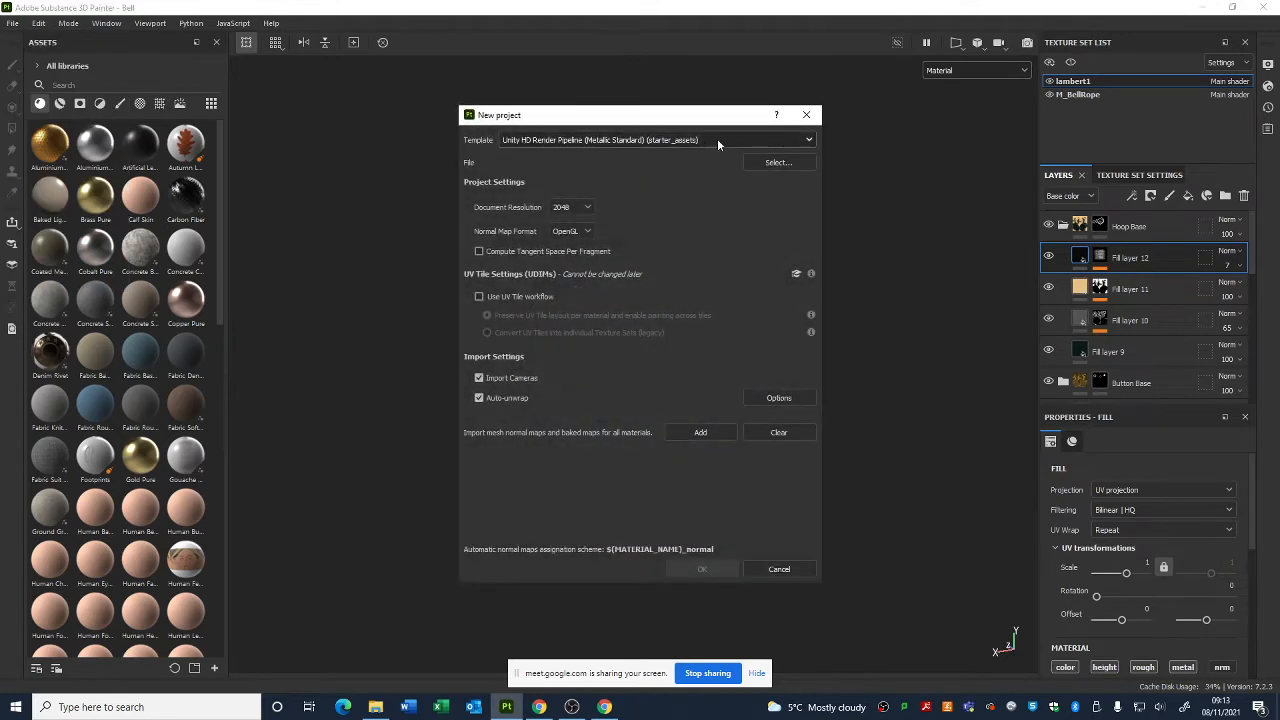
pyautogui.click(782, 165)
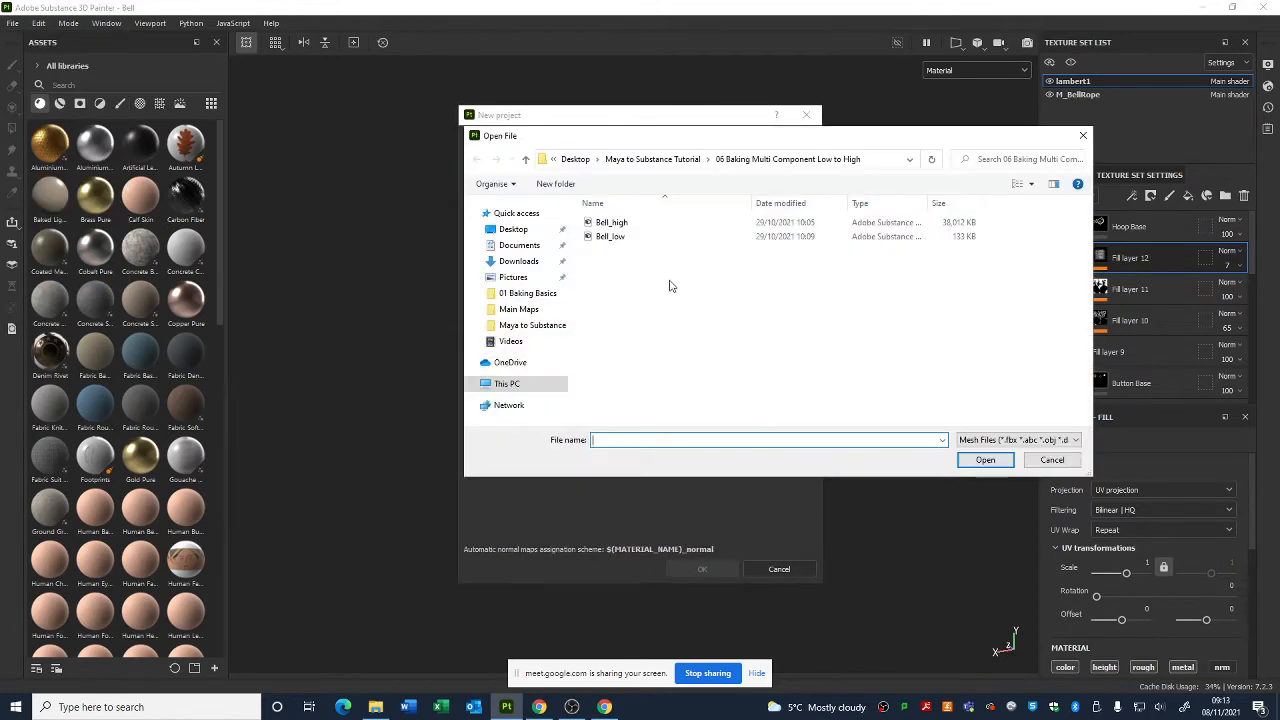
pyautogui.doubleClick(617, 241)
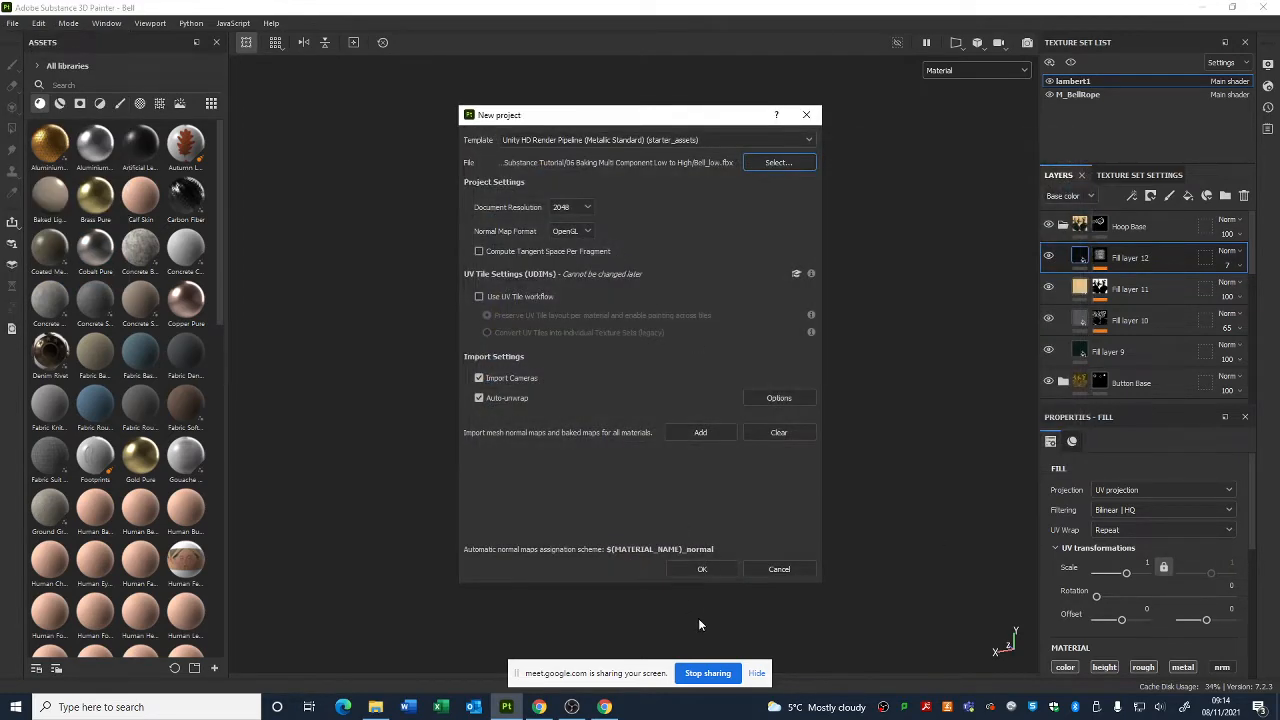
pyautogui.click(704, 568)
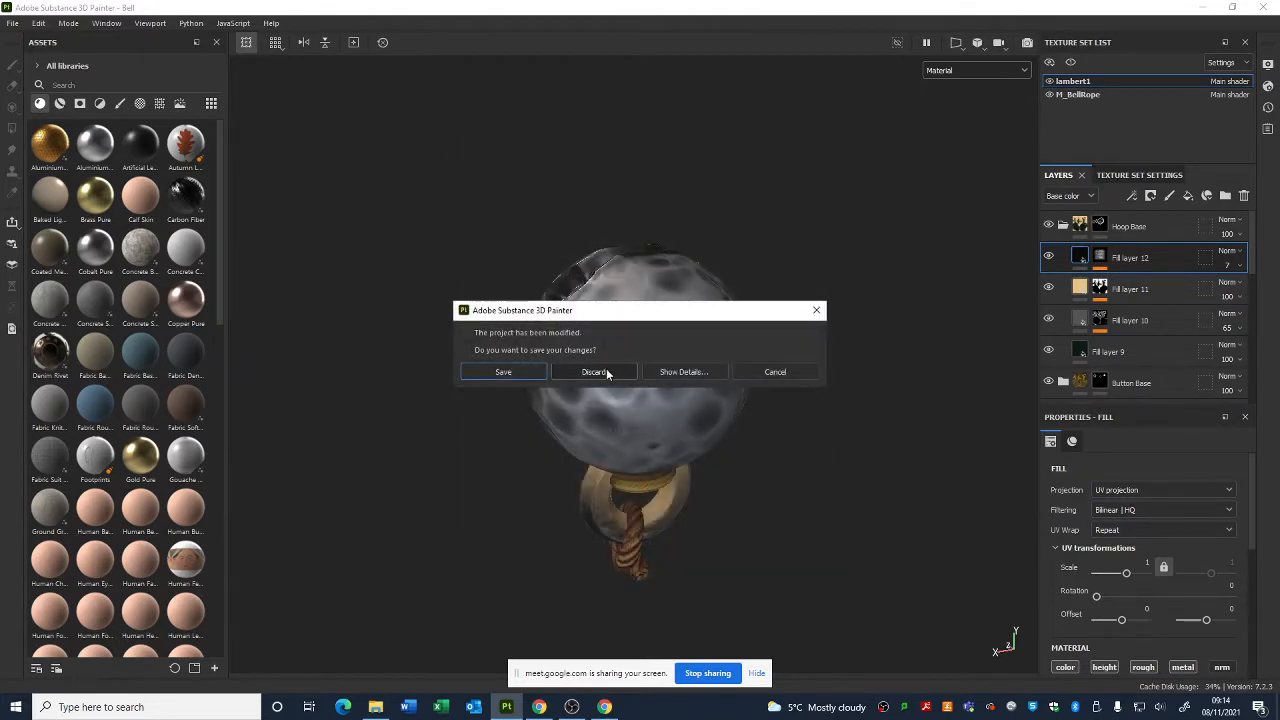
pyautogui.click(605, 371)
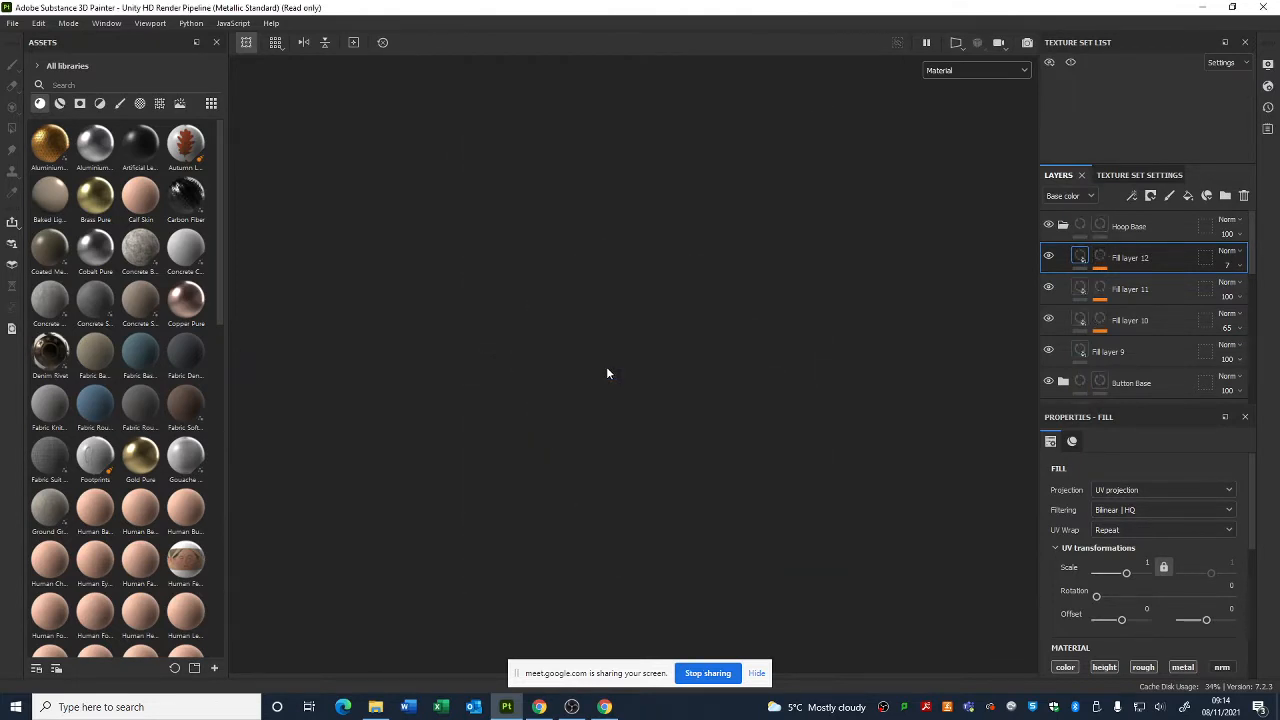
# - Look over the untextured low-poly bell and frame the whole model in the viewport
pyautogui.keyDown('alt'); pyautogui.moveTo(869, 290); pyautogui.dragTo(353, 301); pyautogui.keyUp('alt')
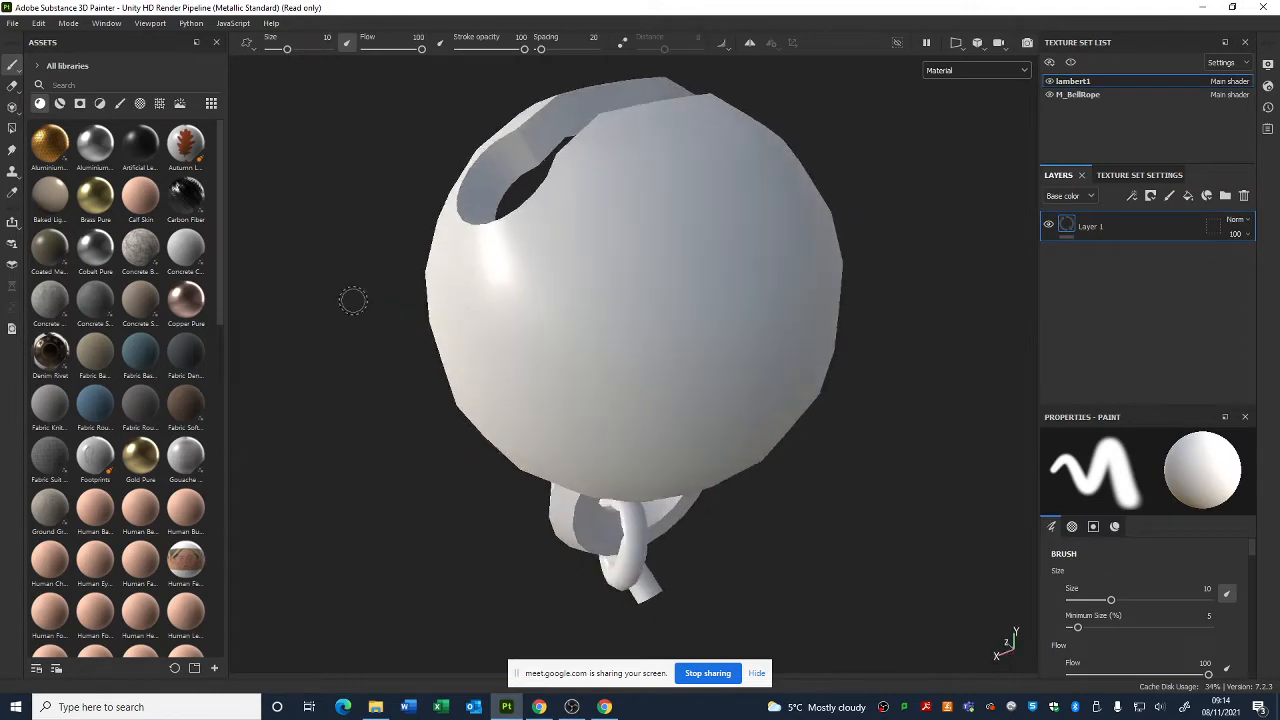
pyautogui.keyDown('alt'); pyautogui.moveTo(759, 400); pyautogui.dragTo(651, 377, button='right'); pyautogui.keyUp('alt')
pyautogui.keyDown('alt'); pyautogui.moveTo(651, 377); pyautogui.dragTo(666, 421); pyautogui.keyUp('alt')
pyautogui.keyDown('alt'); pyautogui.moveTo(666, 421); pyautogui.dragTo(534, 317, button='right'); pyautogui.keyUp('alt')
pyautogui.keyDown('alt'); pyautogui.moveTo(817, 415); pyautogui.dragTo(780, 386, button='middle'); pyautogui.keyUp('alt')
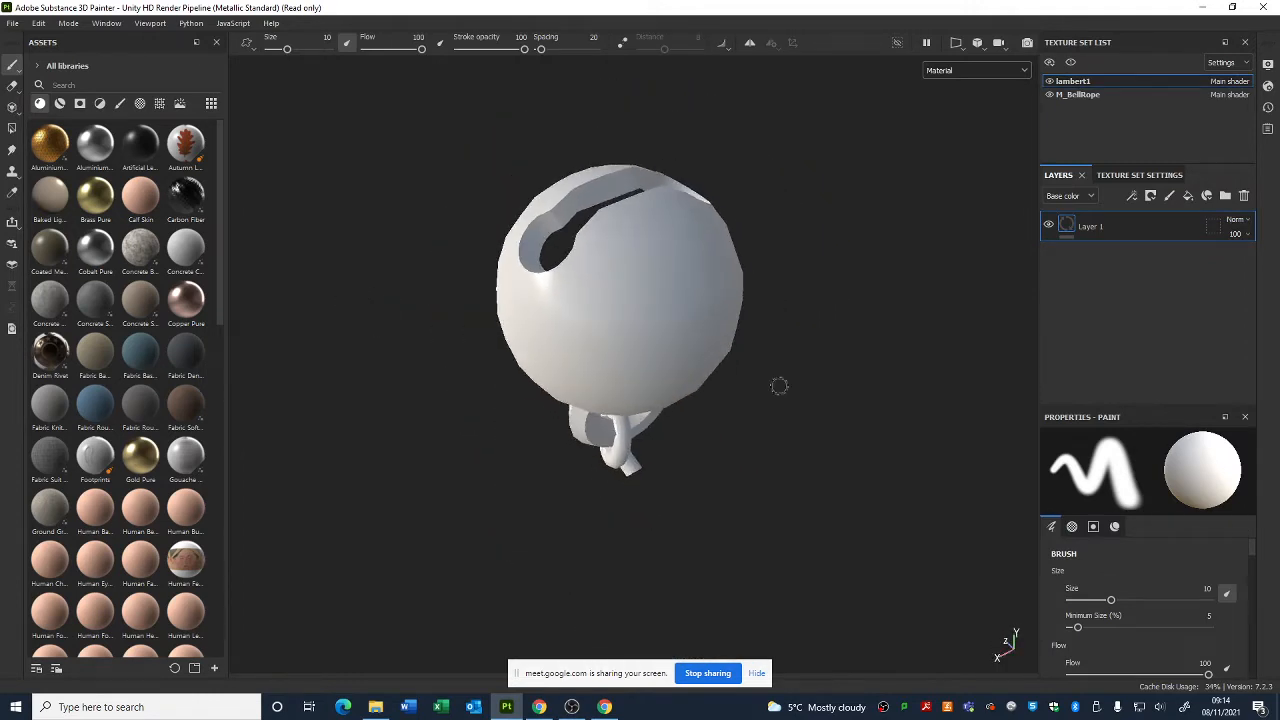
pyautogui.keyDown('alt'); pyautogui.moveTo(779, 385); pyautogui.dragTo(765, 318); pyautogui.keyUp('alt')
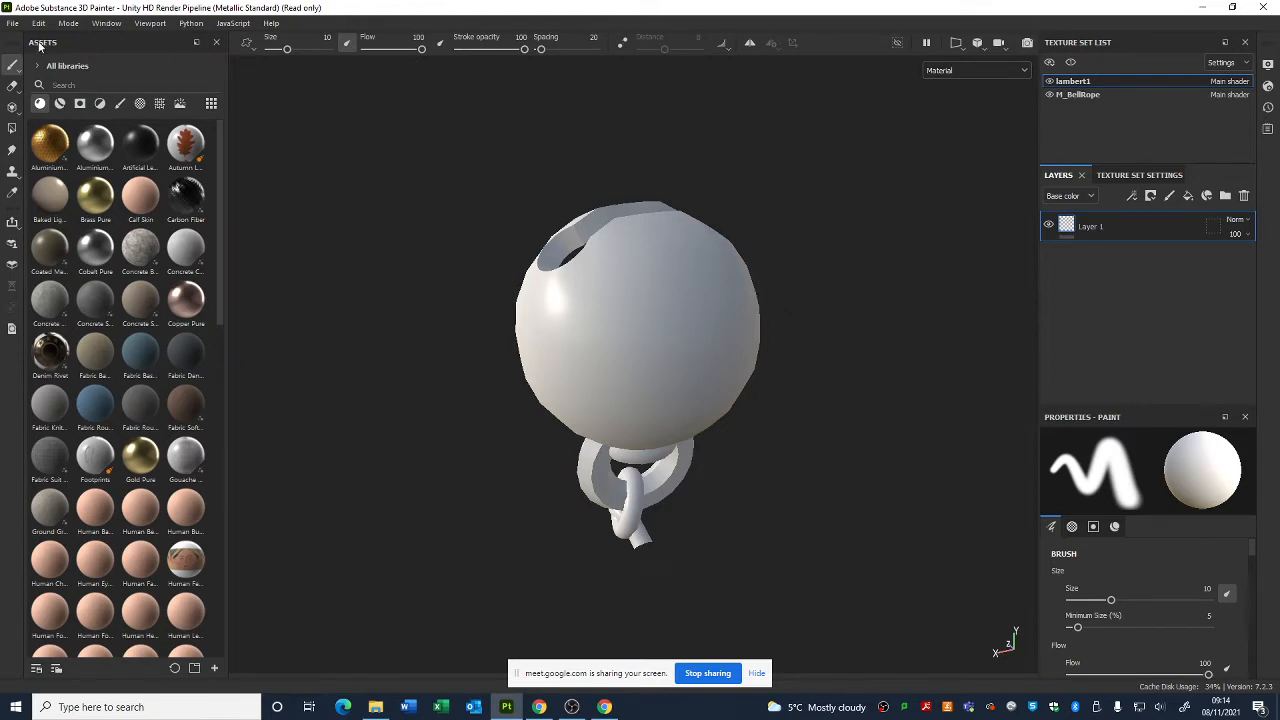
# - Dock the Assets panel beneath the 3D viewport at reduced height and group Layers with the Texture Set List, showing Layers
pyautogui.moveTo(40, 44); pyautogui.dragTo(640, 645)
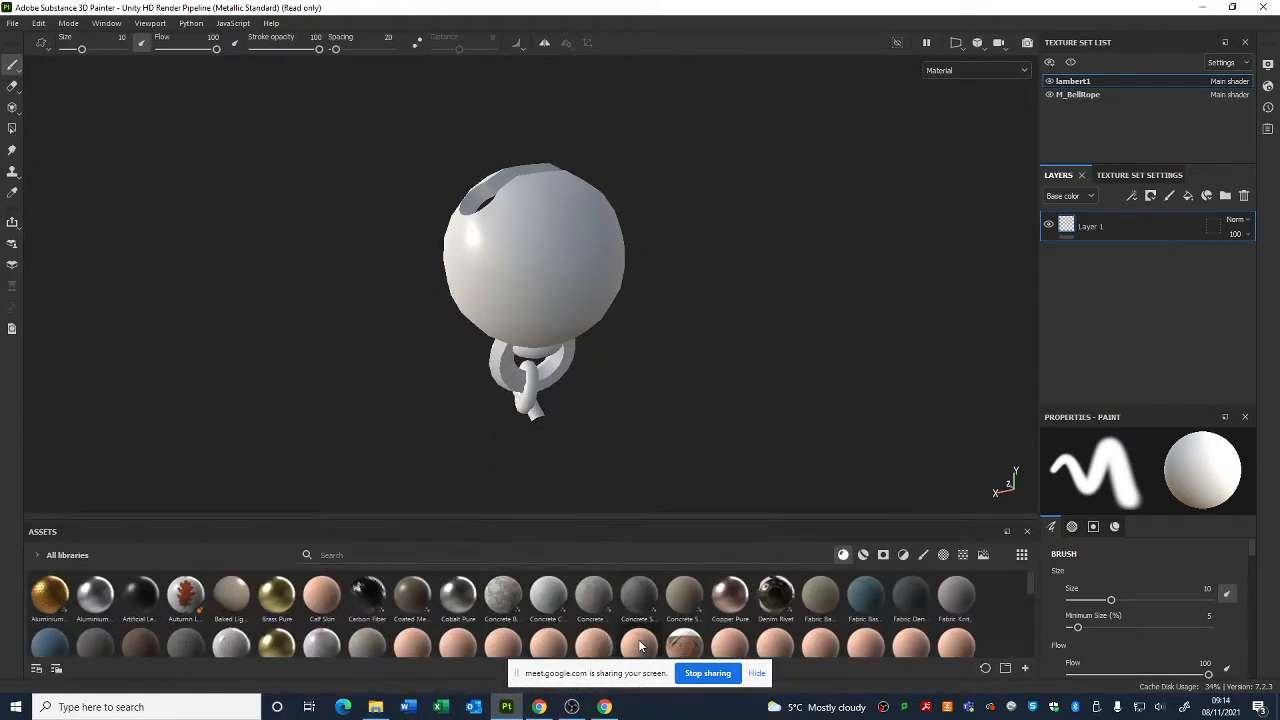
pyautogui.moveTo(608, 516); pyautogui.dragTo(617, 565)
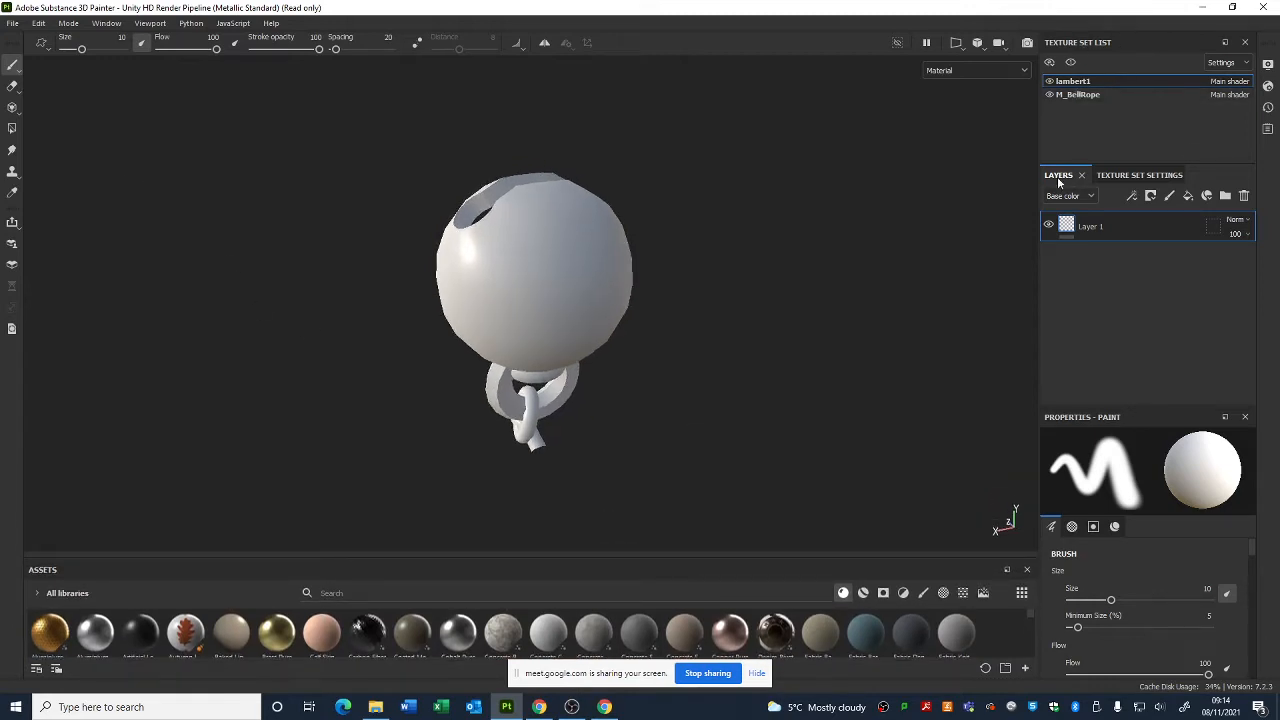
pyautogui.moveTo(1057, 176); pyautogui.dragTo(1150, 68)
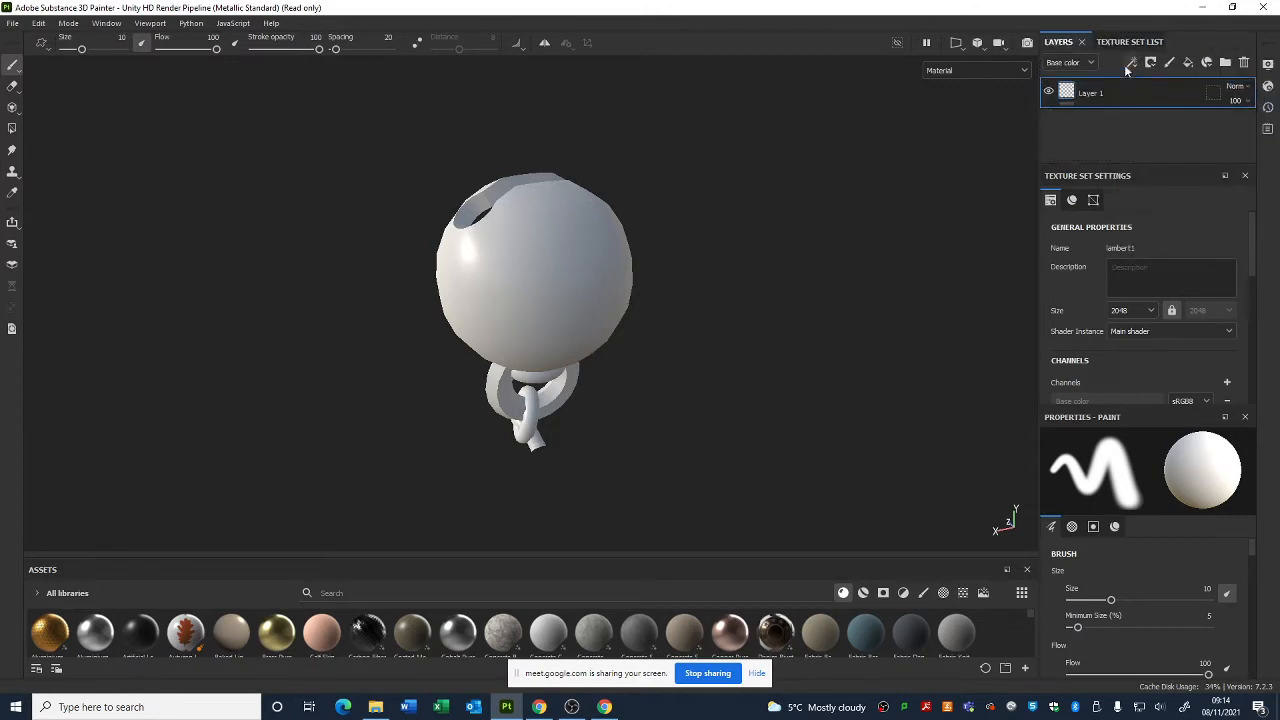
pyautogui.click(1129, 42)
pyautogui.click(1068, 44)
# - Group Texture Set Settings with the paint Properties, show the settings, and enlarge the Layers area above them
pyautogui.moveTo(1081, 178)
pyautogui.mouseDown()
pyautogui.moveTo(951, 214)
pyautogui.moveTo(1100, 362)
pyautogui.moveTo(1136, 287)
pyautogui.mouseUp()
pyautogui.click(1173, 253)
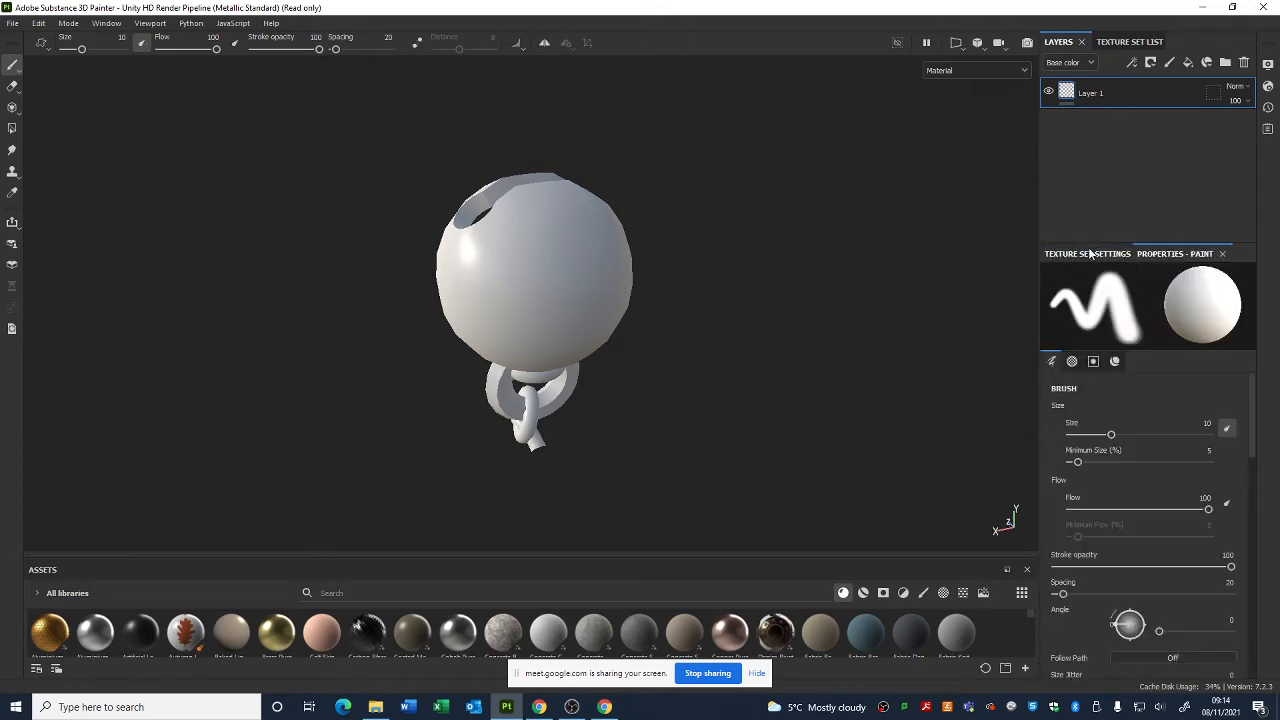
pyautogui.click(1084, 252)
pyautogui.moveTo(1109, 243); pyautogui.dragTo(1112, 306)
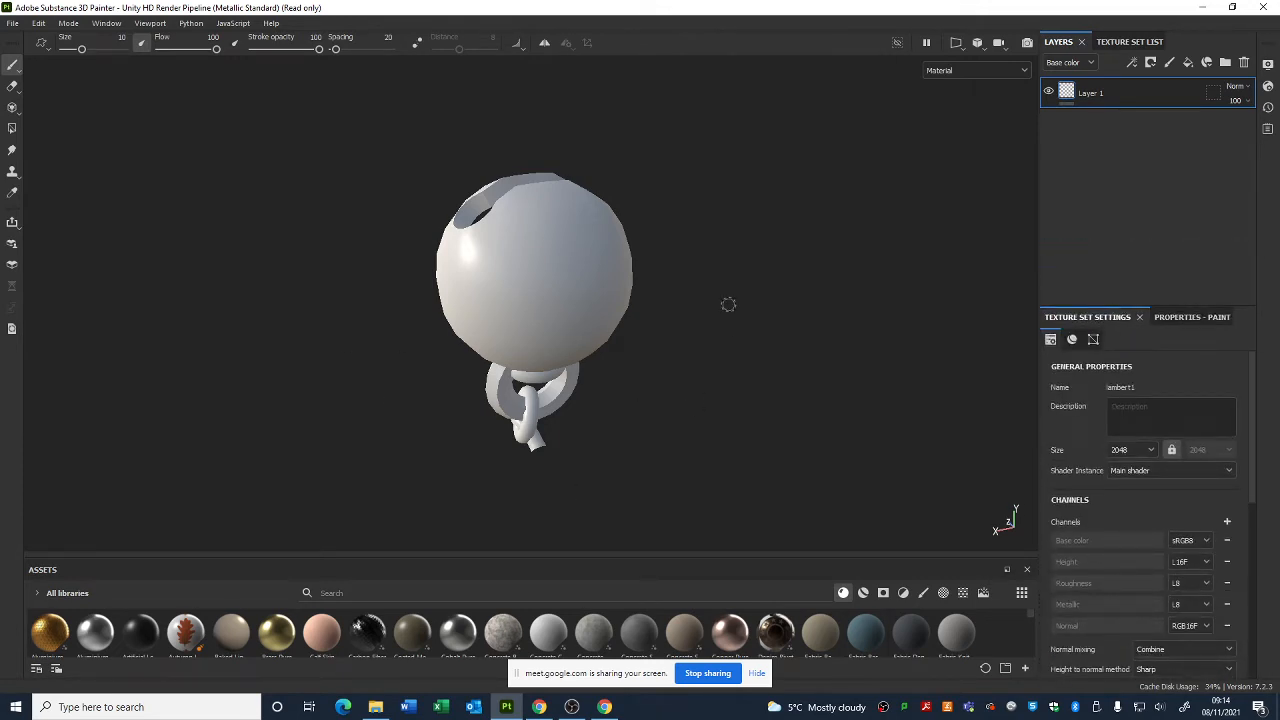
pyautogui.scroll(5, 590, 190)
pyautogui.scroll(-5, 600, 277)
pyautogui.keyDown('alt'); pyautogui.moveTo(600, 277); pyautogui.dragTo(680, 237); pyautogui.keyUp('alt')
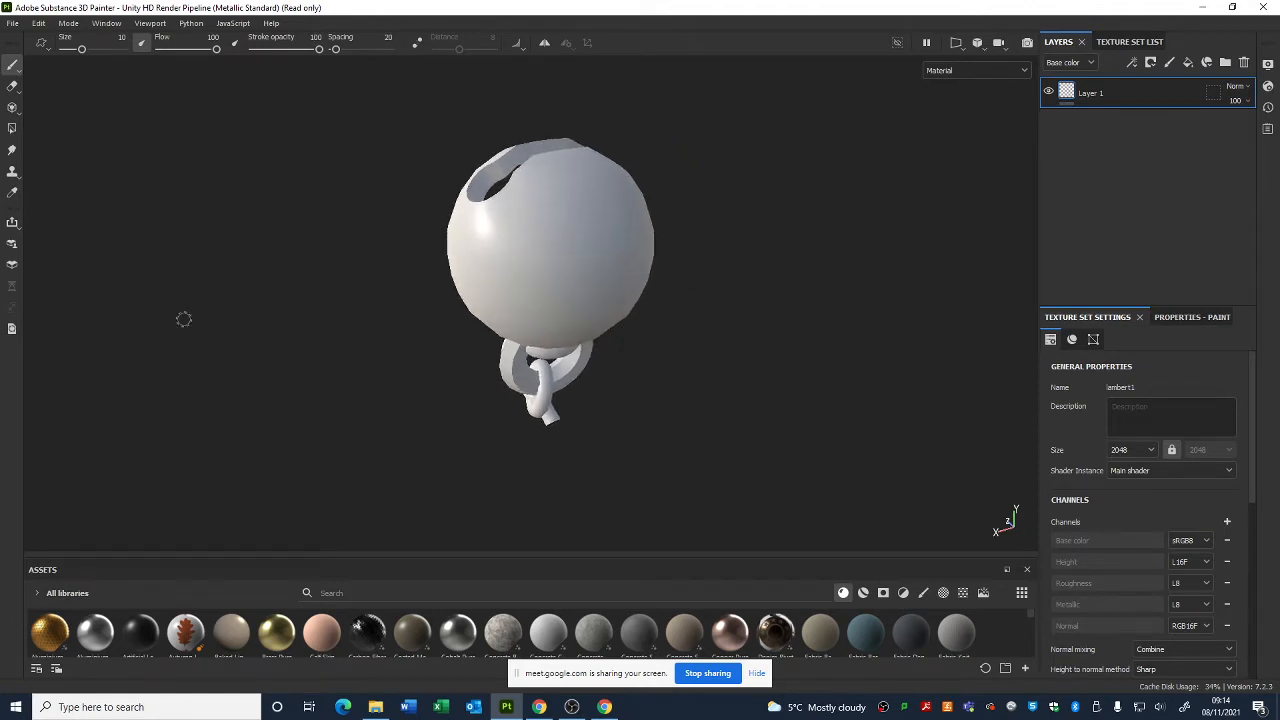
# - Enlarge the Assets panel beneath the viewport so that two rows of materials show
pyautogui.keyDown('alt'); pyautogui.moveTo(664, 330); pyautogui.dragTo(586, 306); pyautogui.keyUp('alt')
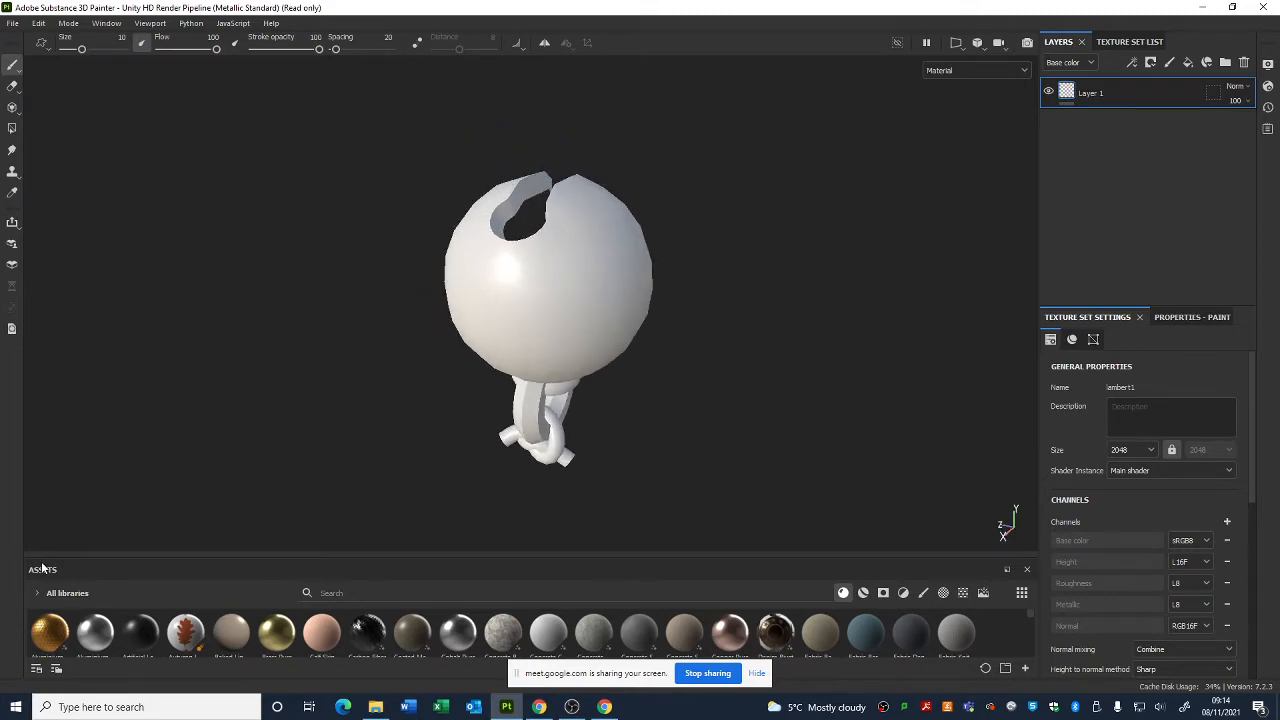
pyautogui.moveTo(42, 568); pyautogui.dragTo(357, 592)
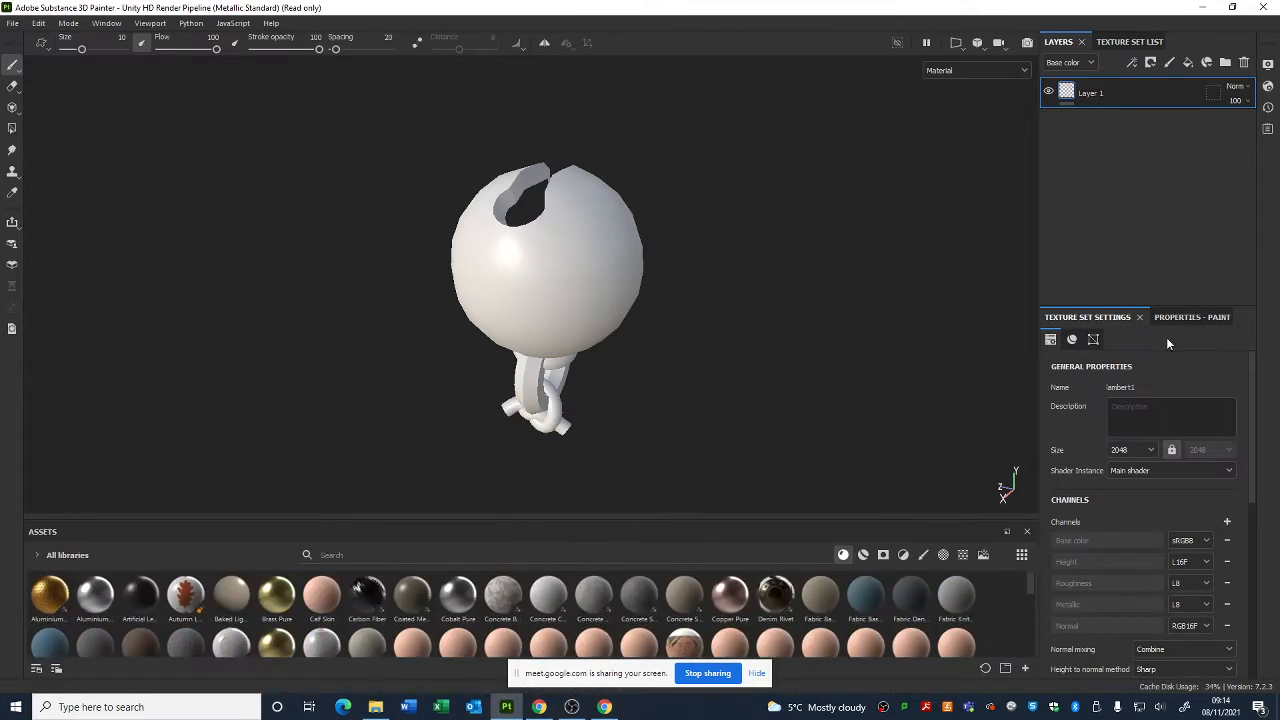
pyautogui.keyDown('alt'); pyautogui.moveTo(586, 251); pyautogui.dragTo(657, 254); pyautogui.keyUp('alt')
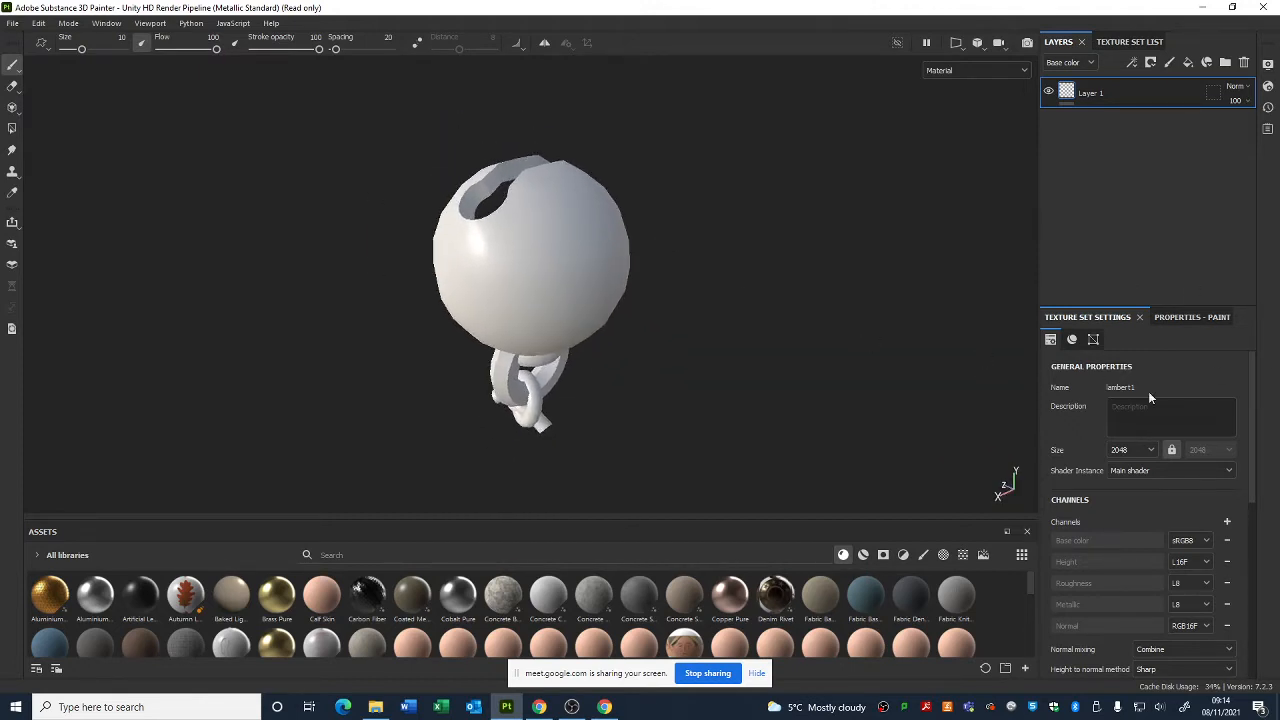
# - Set the mesh map bake of lambert1 to 1024 output size and dilation width 8, with Bell_high as the high definition mesh
pyautogui.scroll(-6, 1115, 457)
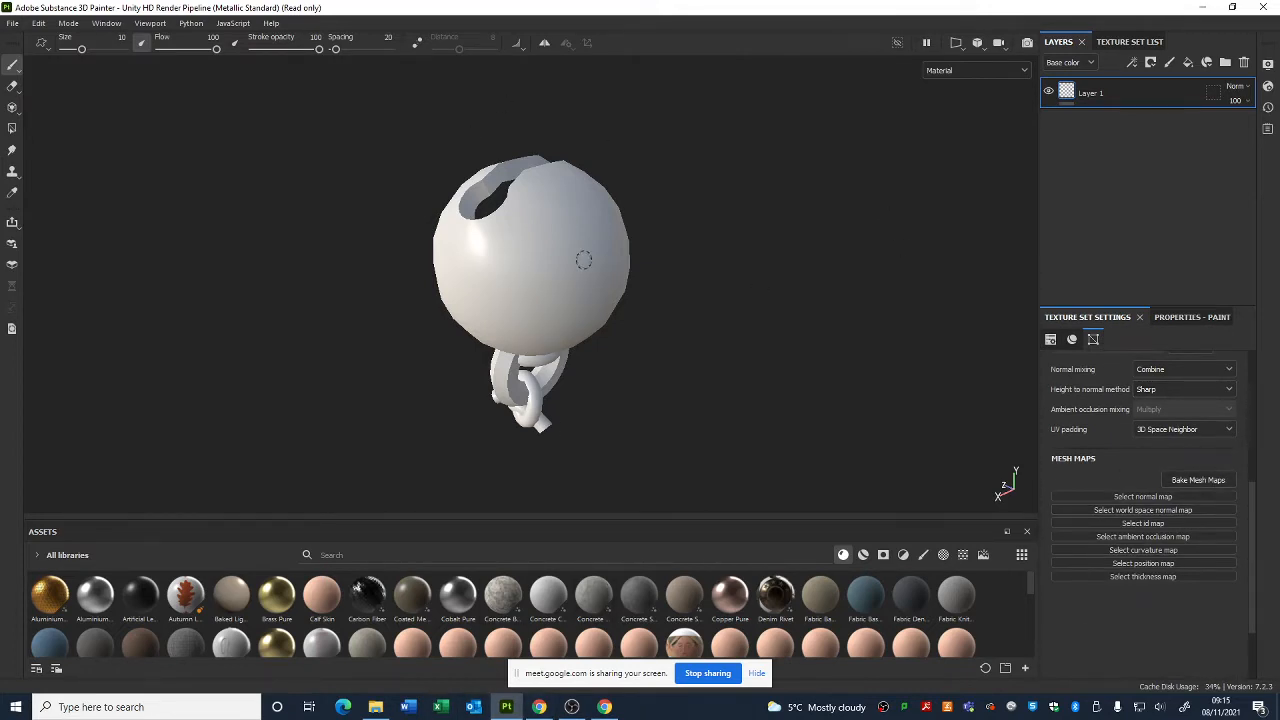
pyautogui.click(1212, 481)
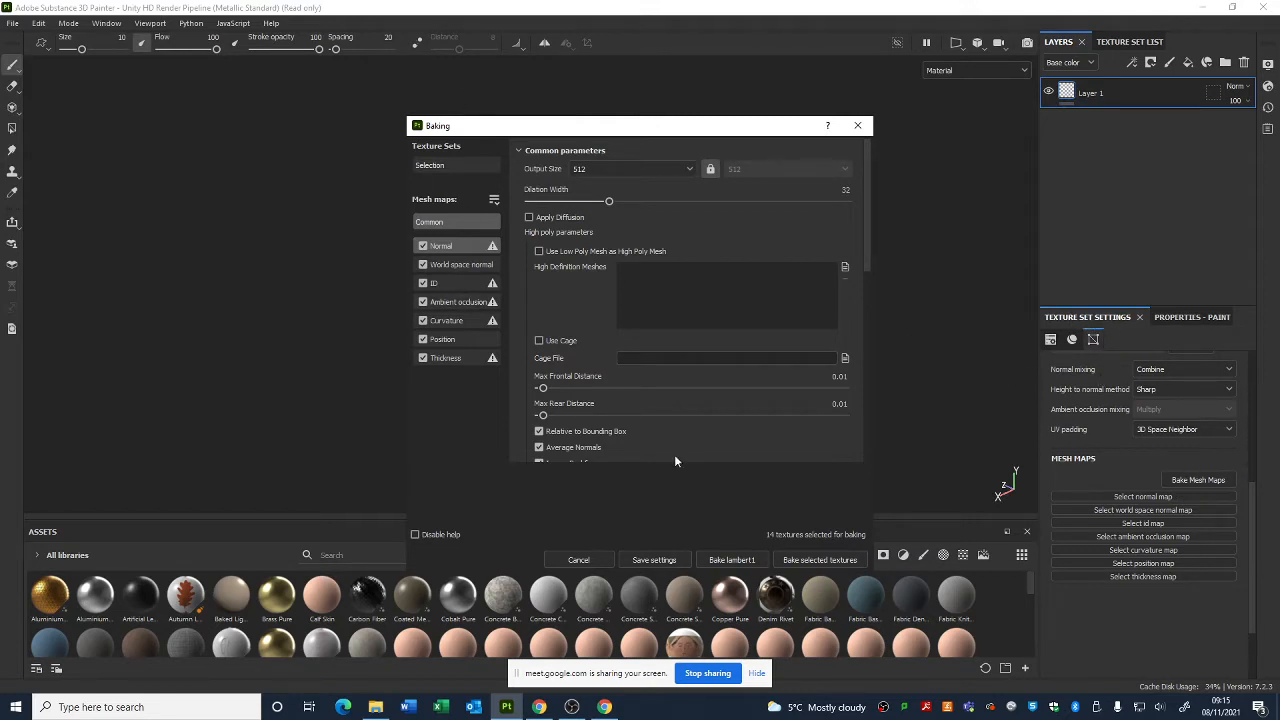
pyautogui.click(596, 168)
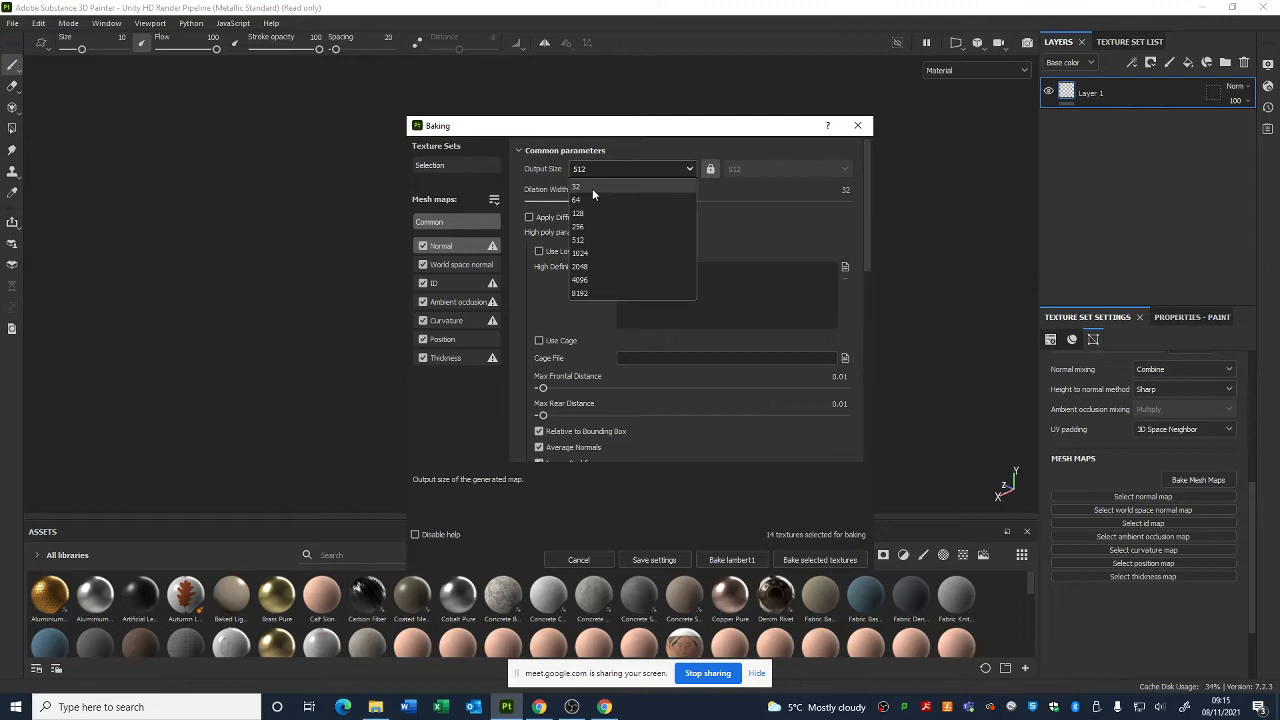
pyautogui.click(593, 247)
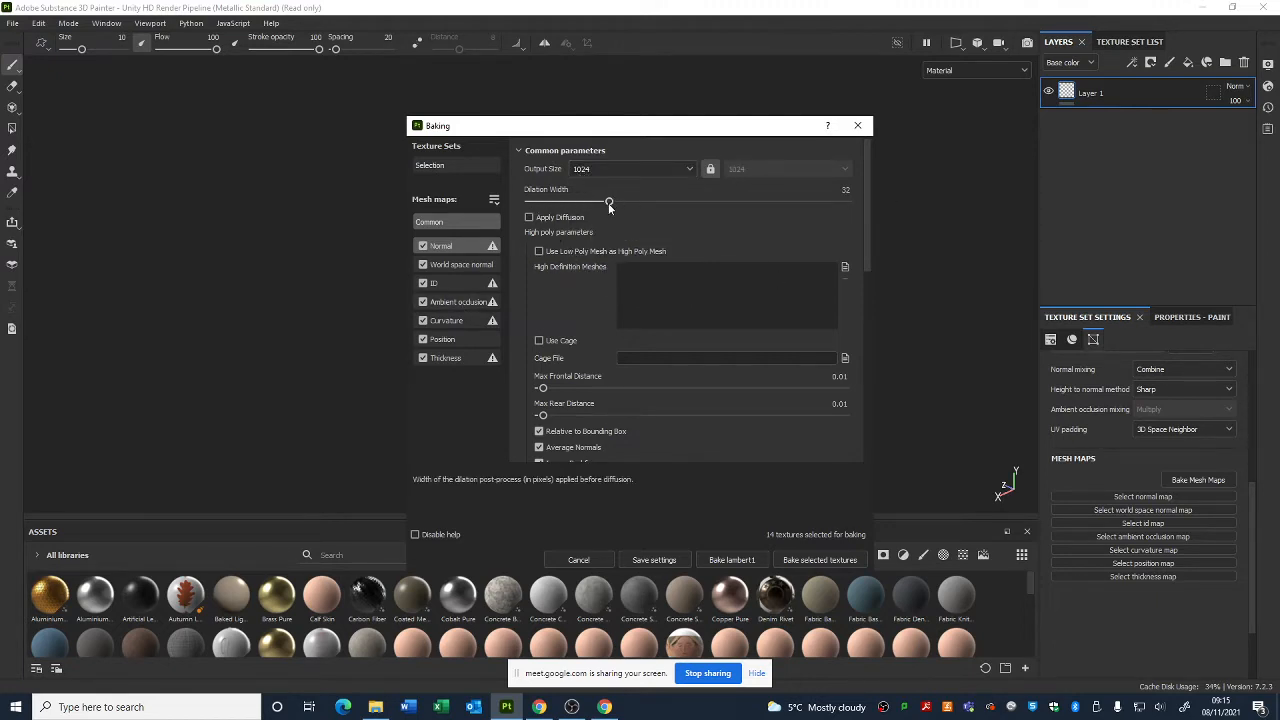
pyautogui.moveTo(610, 203); pyautogui.dragTo(572, 203)
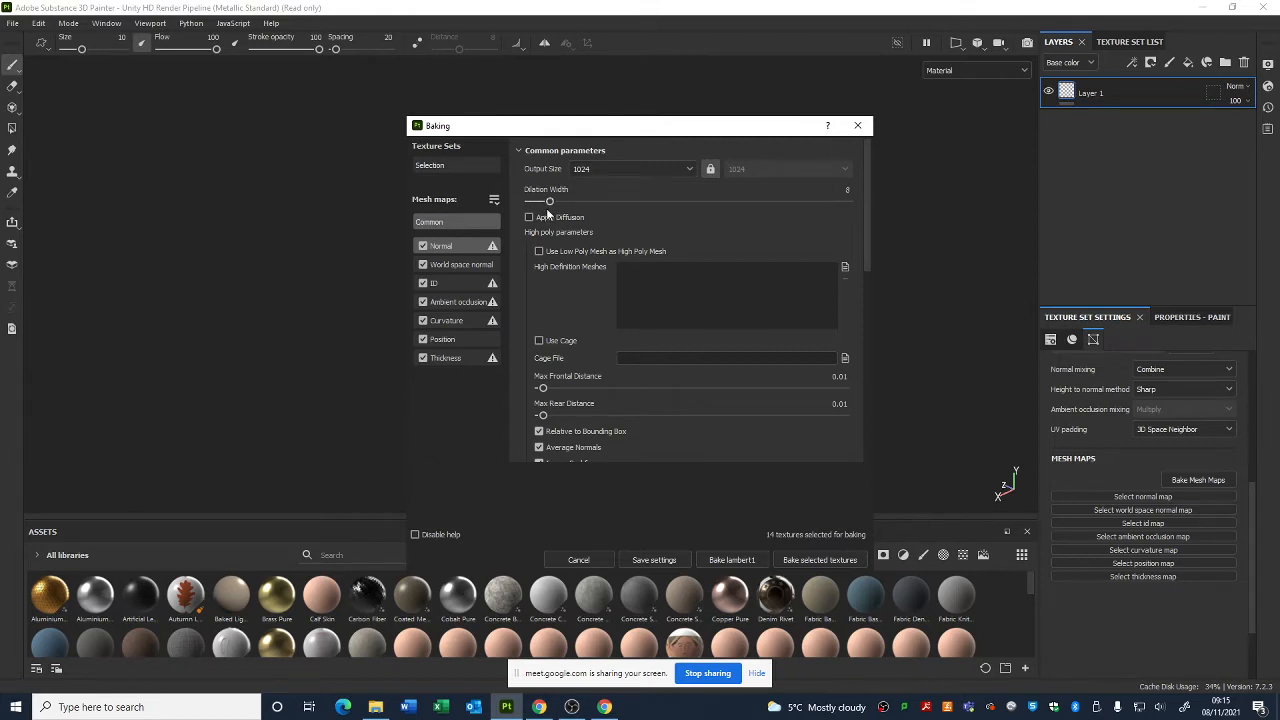
pyautogui.click(844, 268)
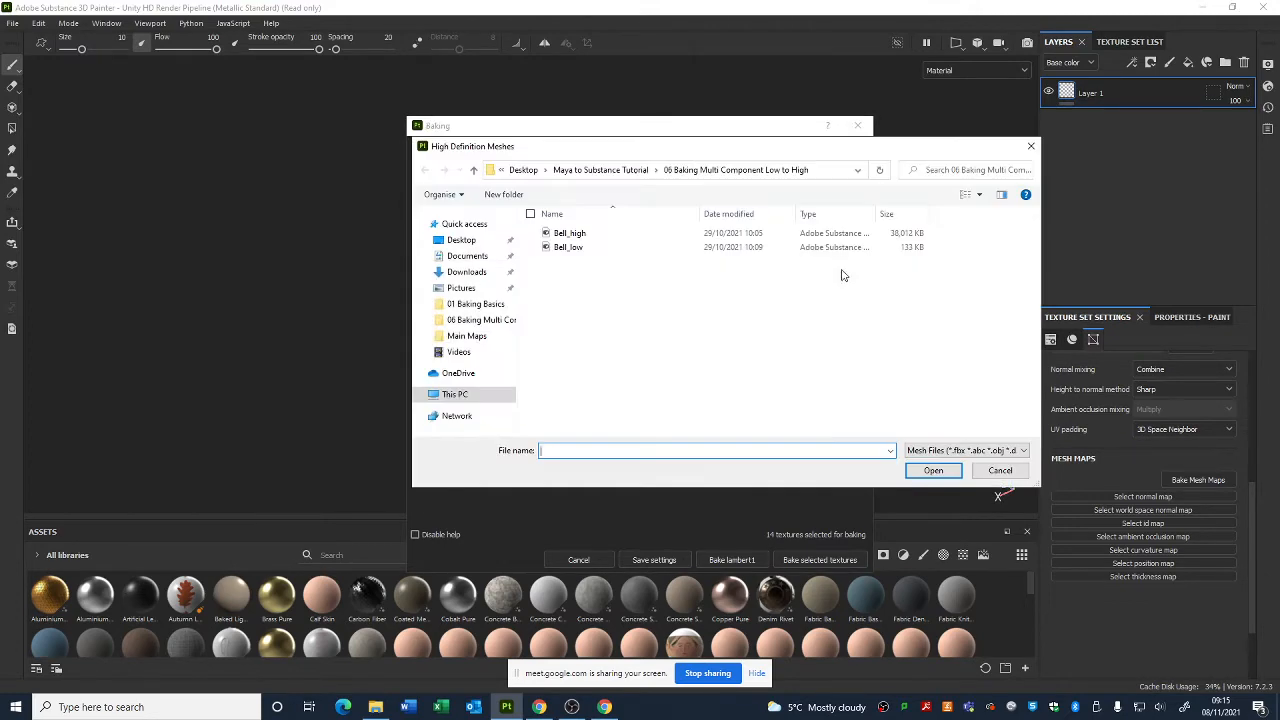
pyautogui.doubleClick(582, 236)
# - Set the bake antialiasing to Subsampling 8x8 and bake the selected textures for both texture sets
pyautogui.scroll(-3, 616, 326)
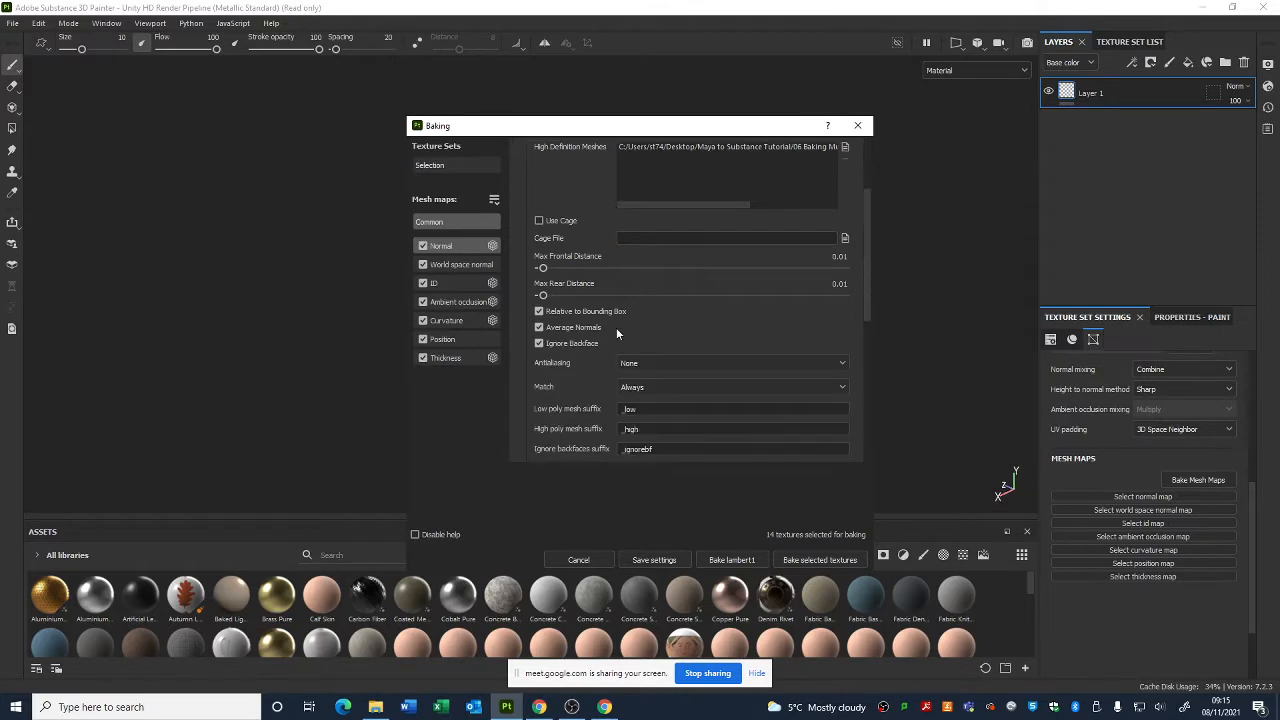
pyautogui.scroll(-3, 631, 274)
pyautogui.scroll(2, 650, 240)
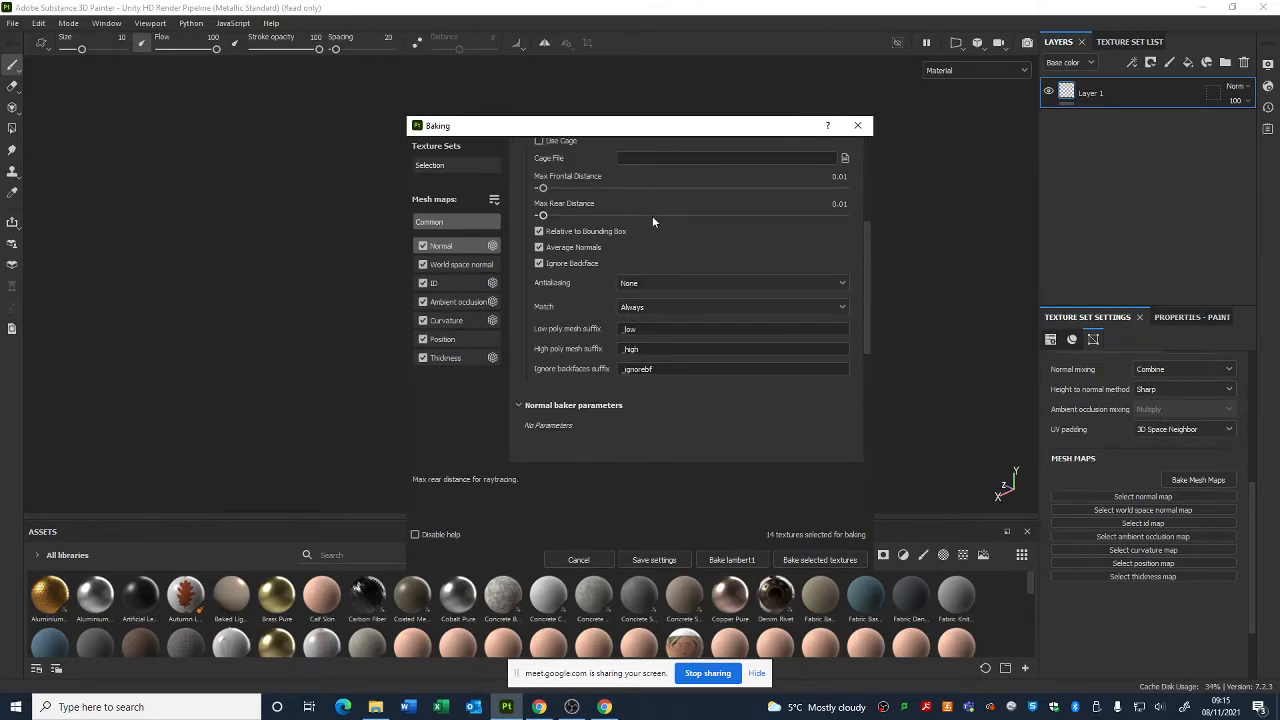
pyautogui.click(646, 285)
pyautogui.click(646, 340)
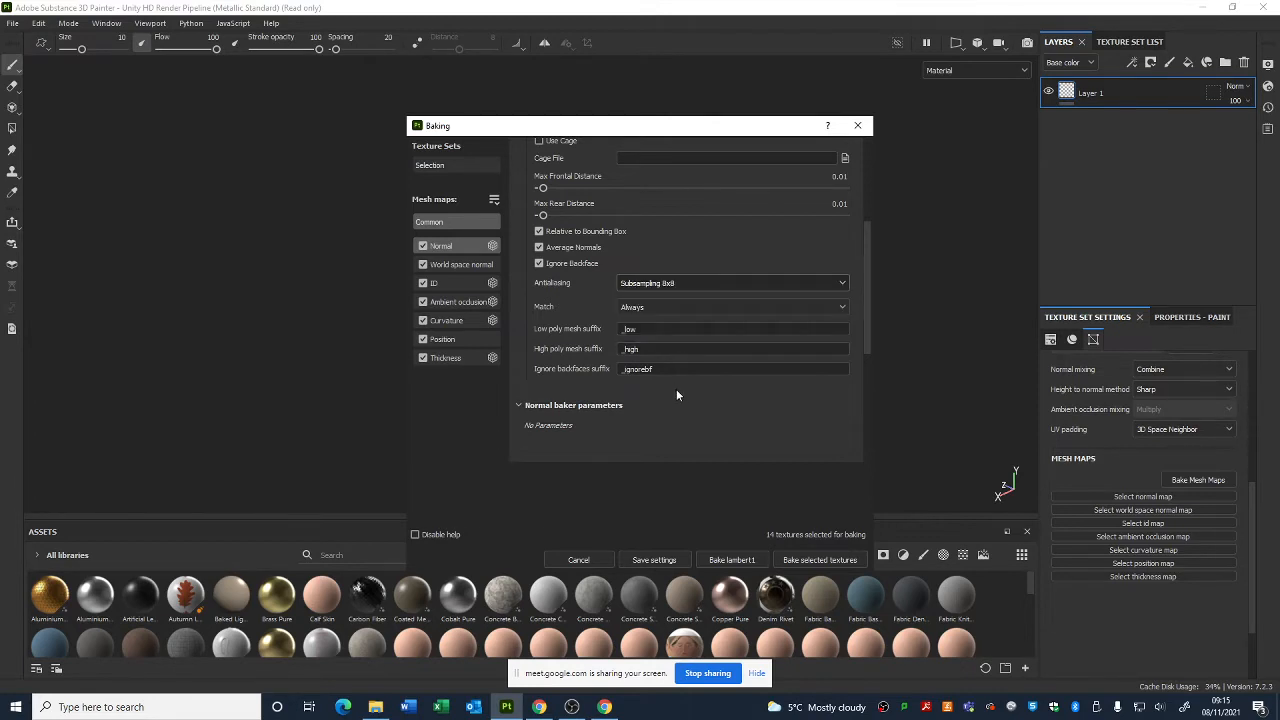
pyautogui.click(818, 560)
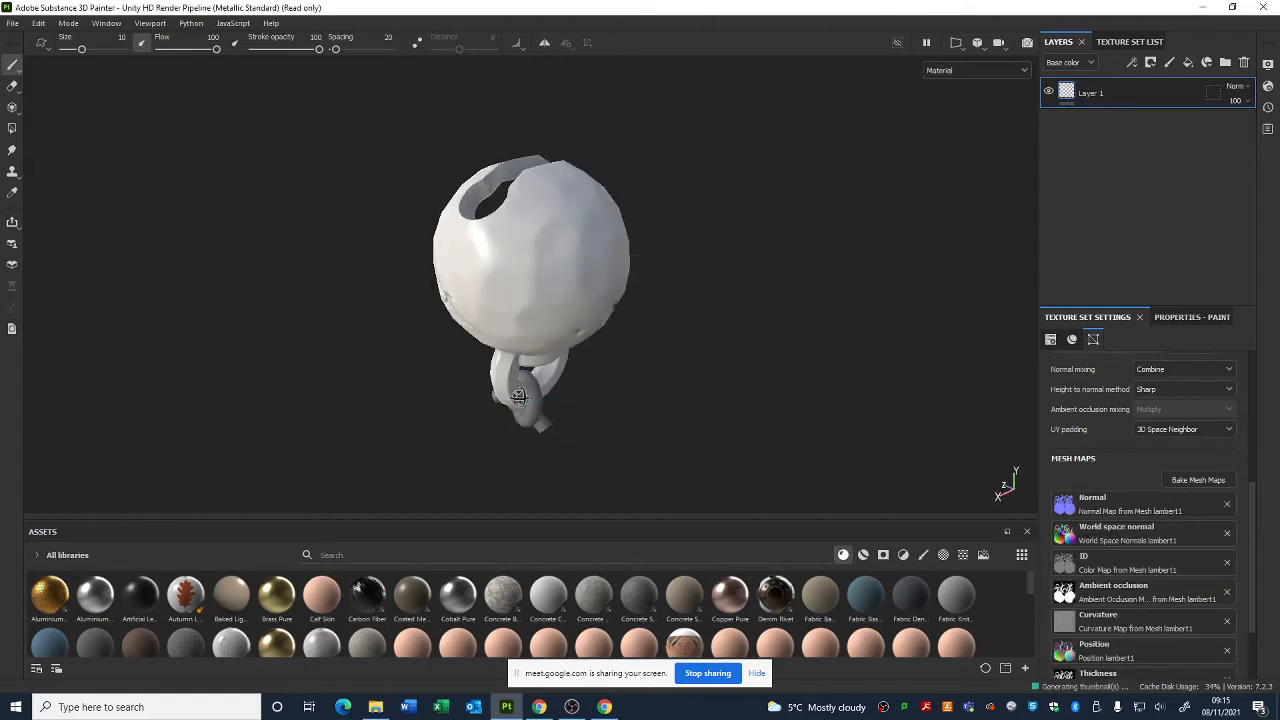
# - Examine the baked loop and knotted rope at the bottom of the bell up close
pyautogui.keyDown('alt'); pyautogui.moveTo(633, 322); pyautogui.dragTo(749, 335); pyautogui.keyUp('alt')
pyautogui.keyDown('shift'); pyautogui.moveTo(749, 335); pyautogui.dragTo(560, 343, button='right'); pyautogui.keyUp('shift')
pyautogui.keyDown('alt'); pyautogui.moveTo(557, 343); pyautogui.dragTo(692, 158, button='middle'); pyautogui.keyUp('alt')
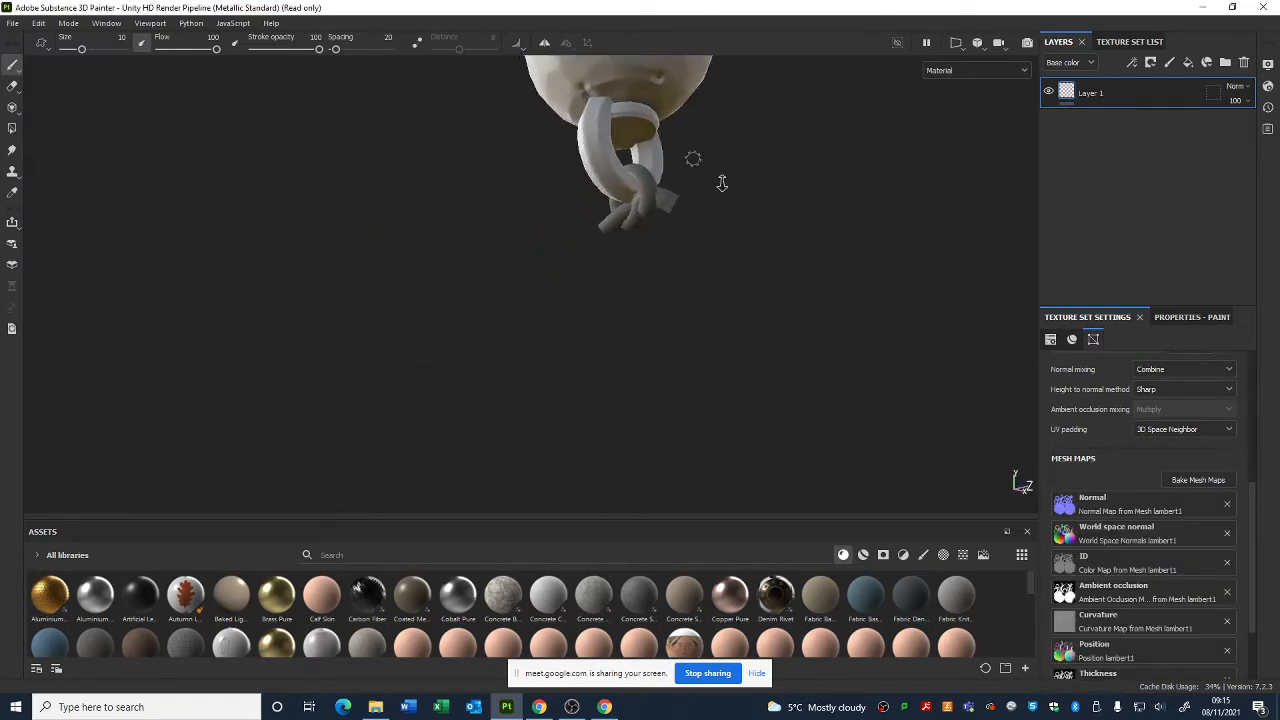
pyautogui.scroll(3, 692, 158)
# - Make M_BellRope the active texture set and briefly hide it to check which part of the model it covers
pyautogui.click(1128, 41)
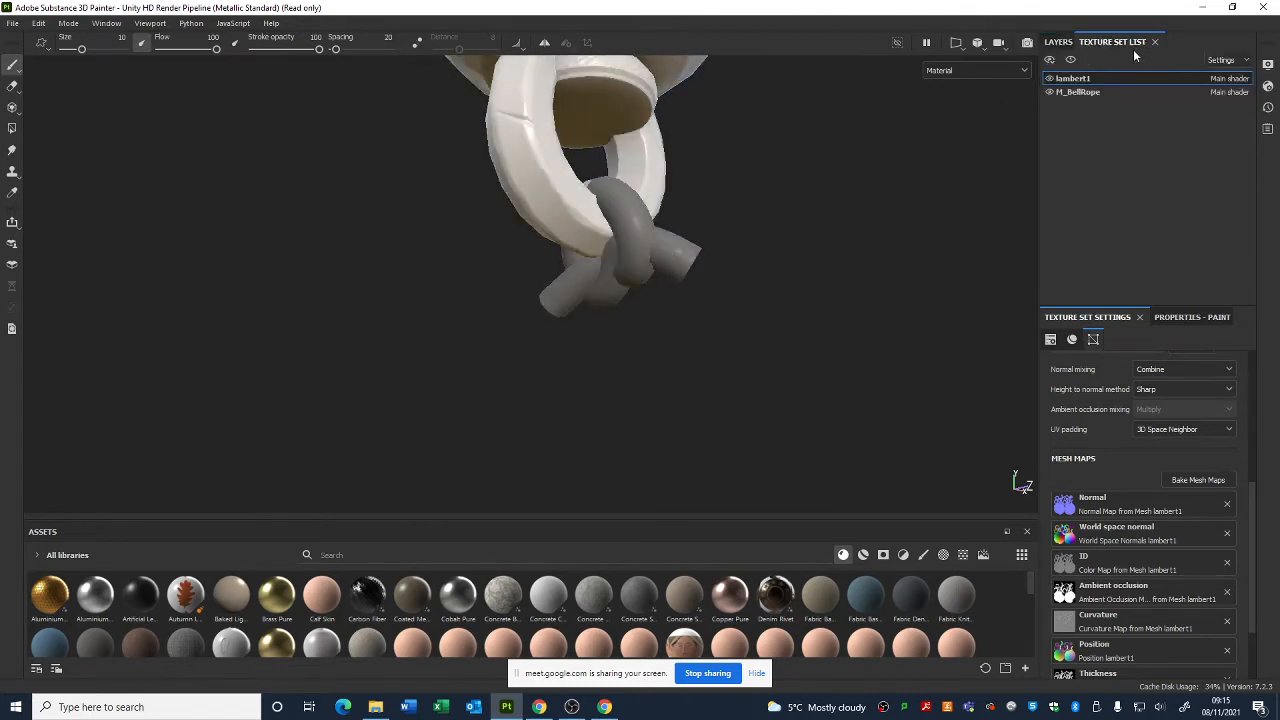
pyautogui.click(1086, 93)
pyautogui.keyDown('alt'); pyautogui.moveTo(900, 124); pyautogui.dragTo(869, 222, button='middle'); pyautogui.keyUp('alt')
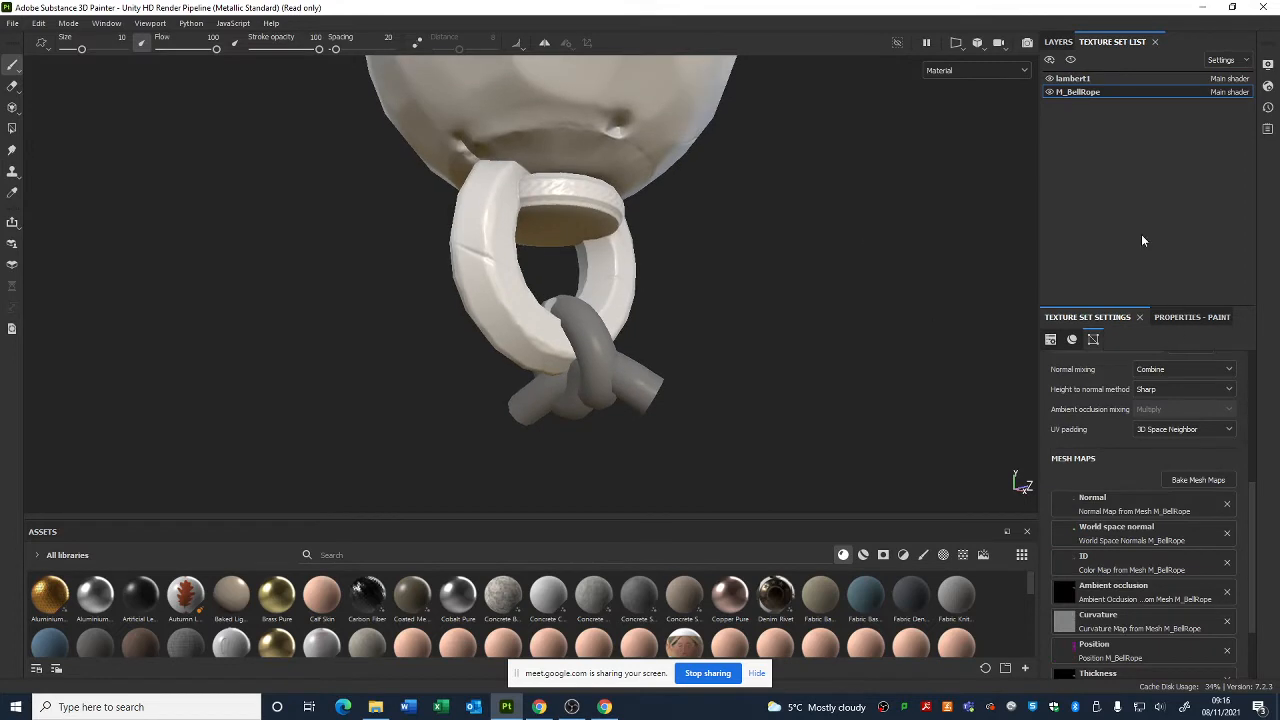
pyautogui.keyDown('alt'); pyautogui.moveTo(613, 319); pyautogui.dragTo(632, 390); pyautogui.keyUp('alt')
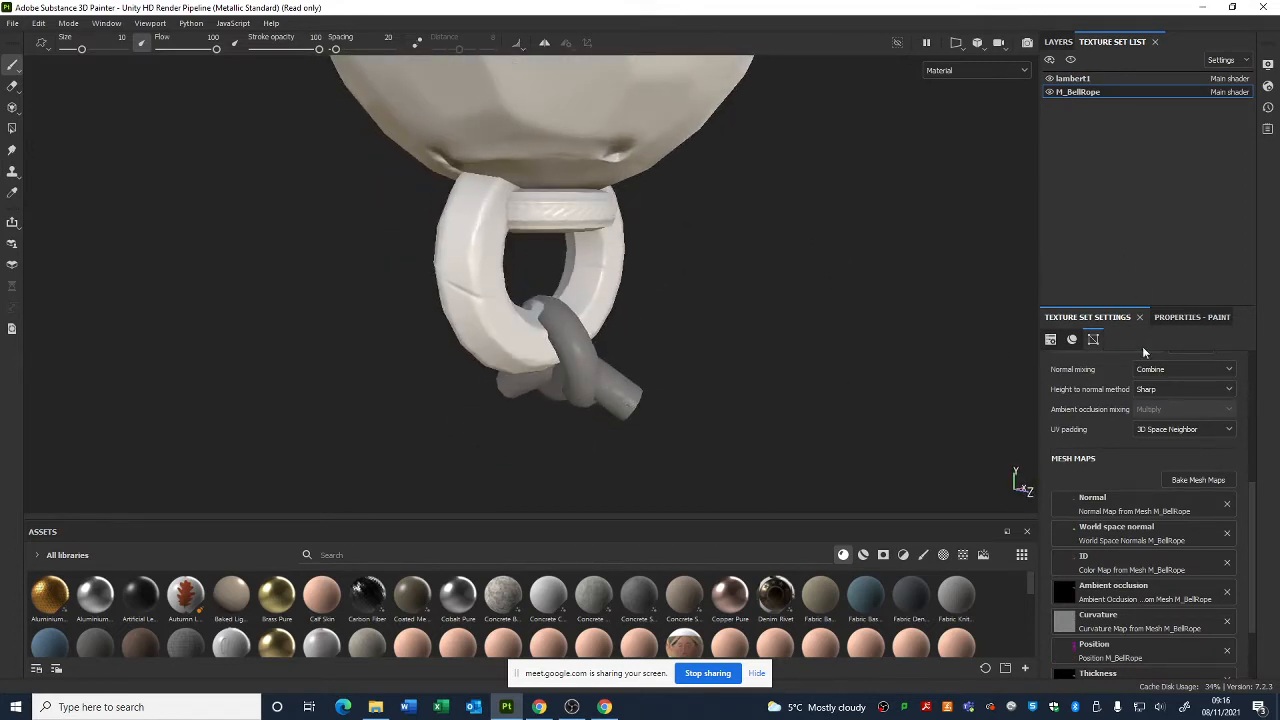
pyautogui.click(1049, 92)
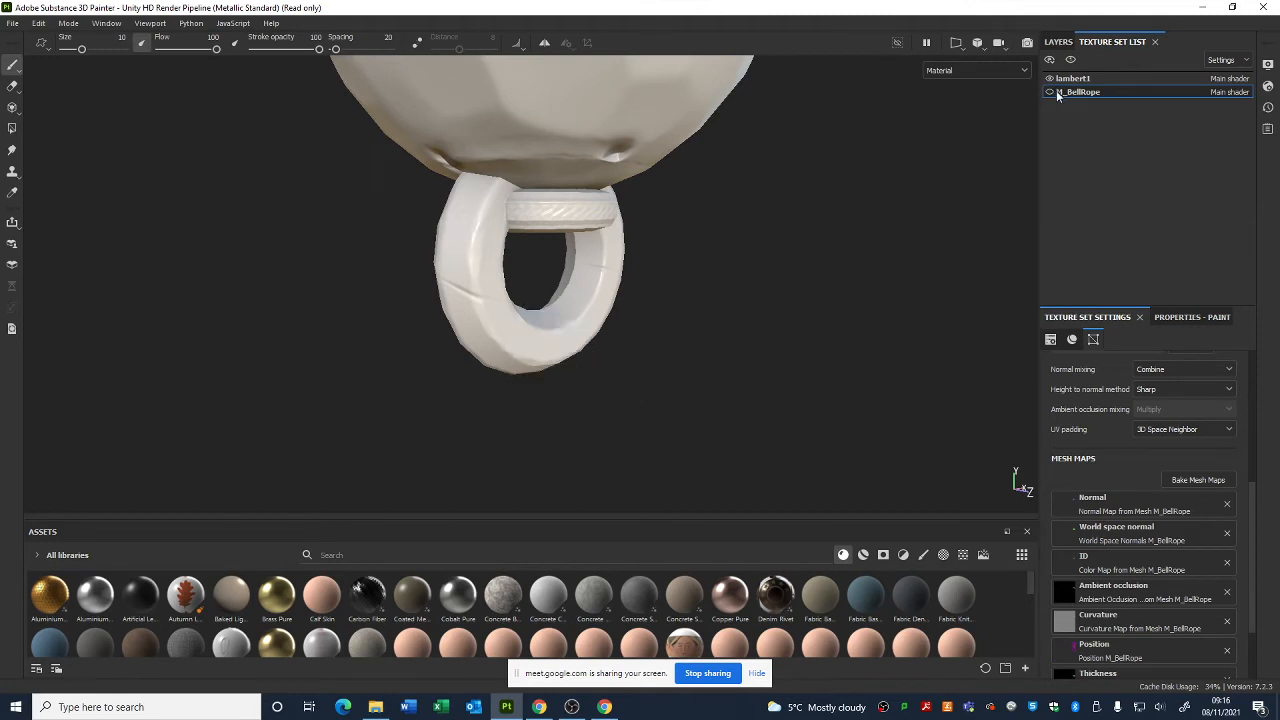
pyautogui.click(1050, 92)
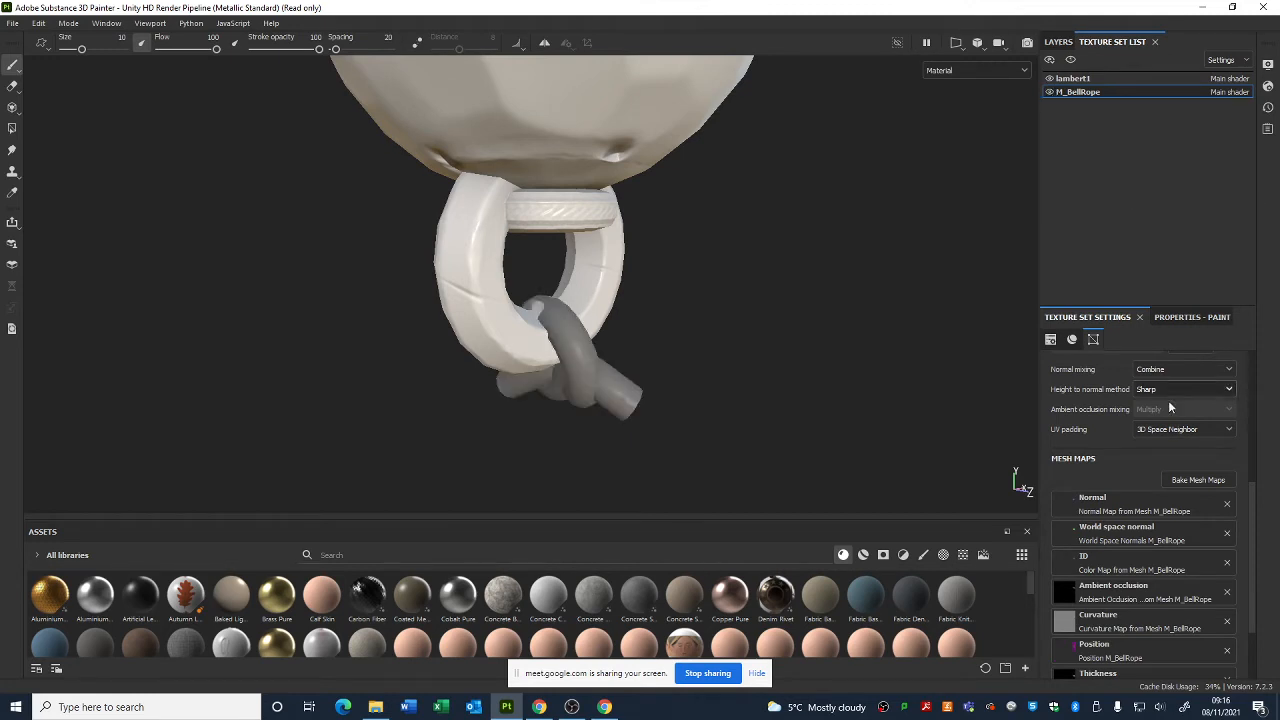
# - Bake only the M_BellRope mesh maps with the low poly mesh used as the high poly mesh
pyautogui.click(1182, 481)
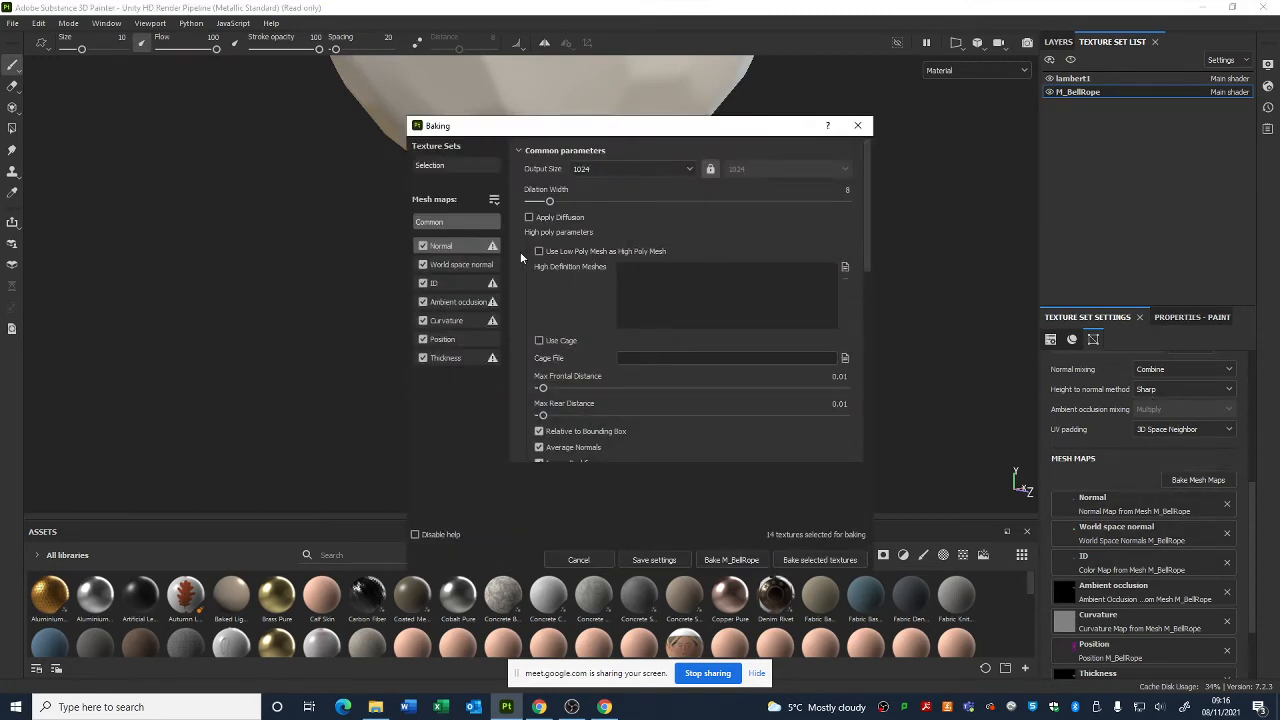
pyautogui.click(539, 251)
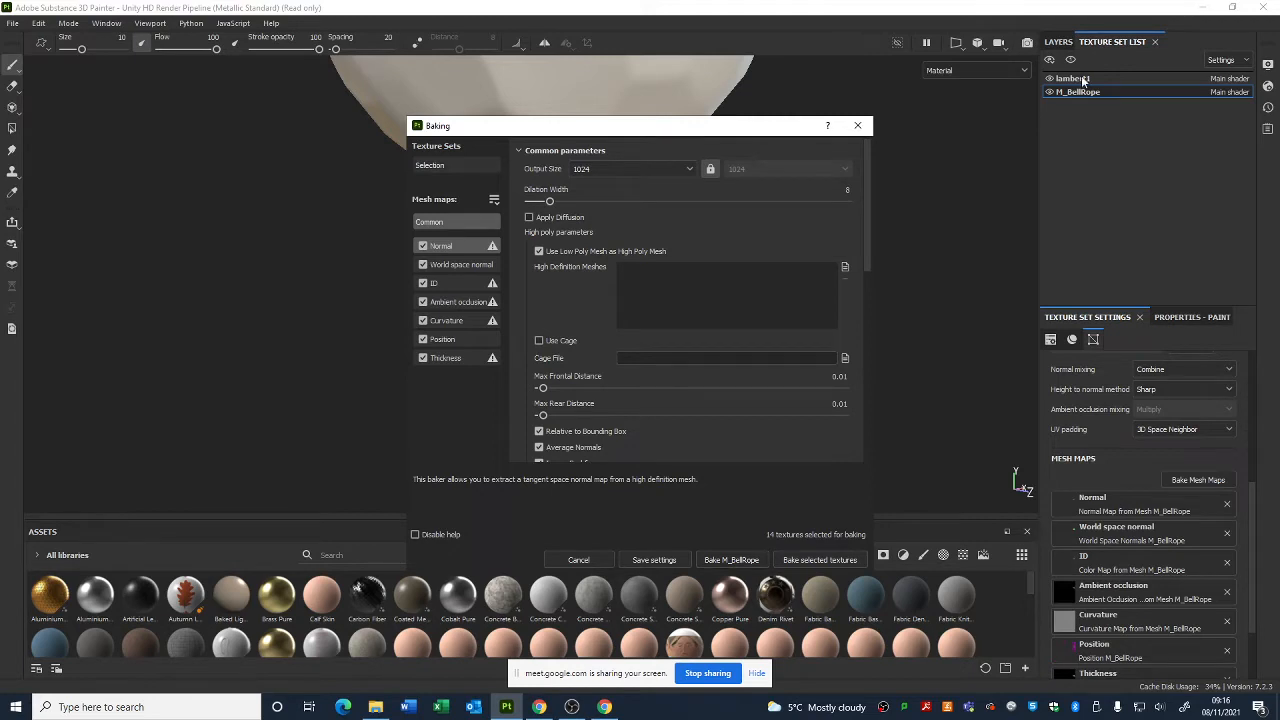
pyautogui.click(731, 560)
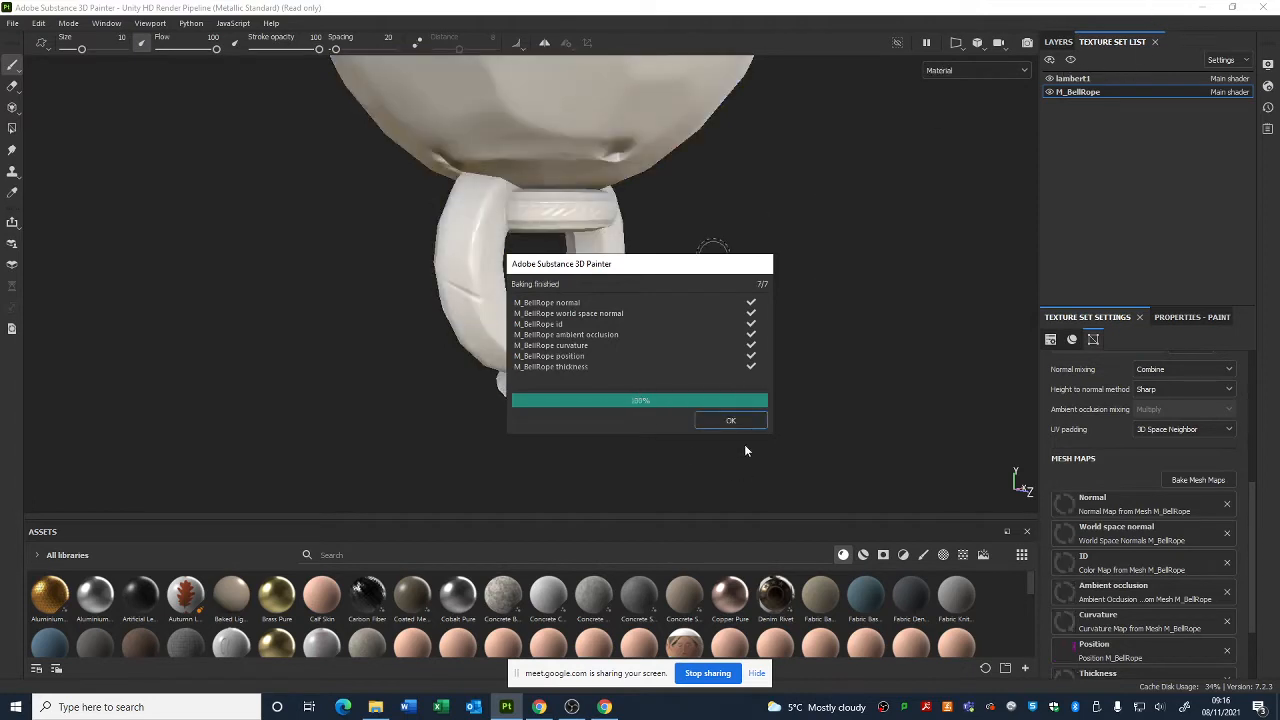
pyautogui.click(729, 421)
# - Check the rebaked rope and look for baking artifacts on the bell's rounded body
pyautogui.keyDown('alt'); pyautogui.moveTo(700, 415); pyautogui.dragTo(720, 380); pyautogui.keyUp('alt')
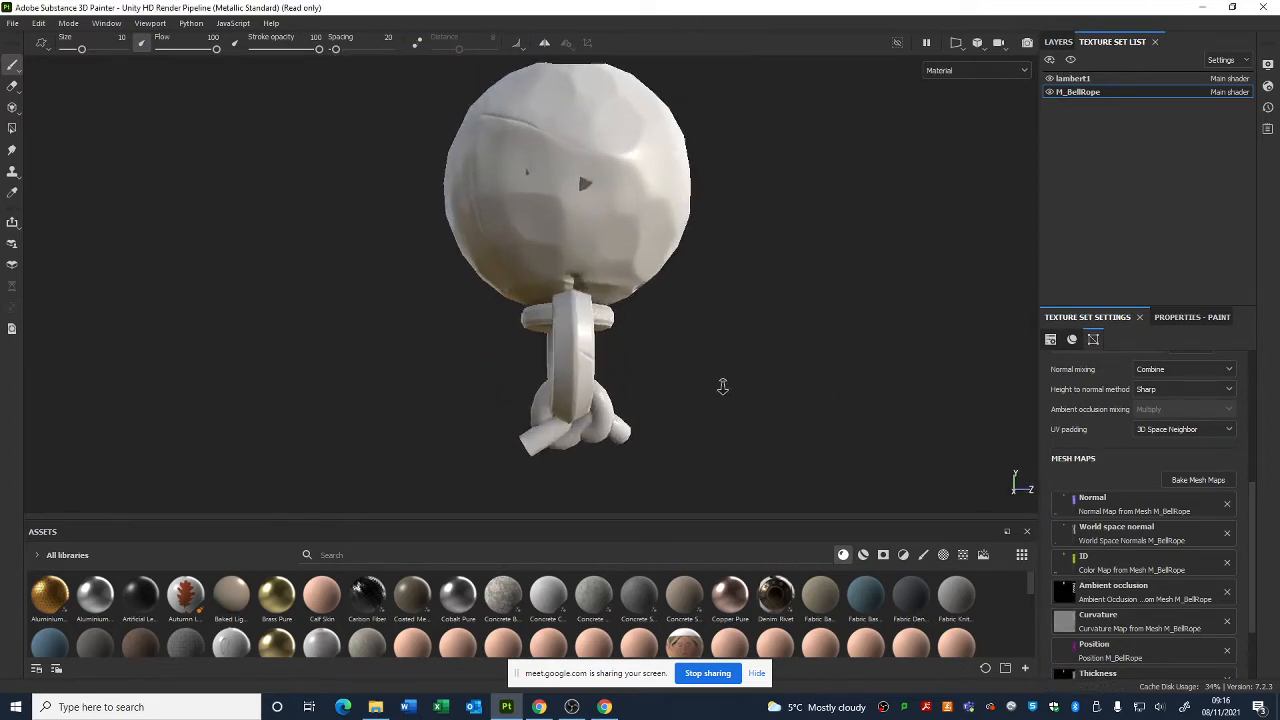
pyautogui.keyDown('alt'); pyautogui.moveTo(720, 380); pyautogui.dragTo(636, 346, button='middle'); pyautogui.keyUp('alt')
pyautogui.keyDown('alt'); pyautogui.moveTo(636, 346); pyautogui.dragTo(697, 294); pyautogui.keyUp('alt')
pyautogui.keyDown('alt'); pyautogui.moveTo(697, 294); pyautogui.dragTo(606, 288, button='right'); pyautogui.keyUp('alt')
pyautogui.keyDown('alt'); pyautogui.moveTo(606, 288); pyautogui.dragTo(500, 312); pyautogui.keyUp('alt')
# - Configure the lambert1 bake to use Bell_high as the high definition mesh instead of the low poly mesh
pyautogui.click(1100, 78)
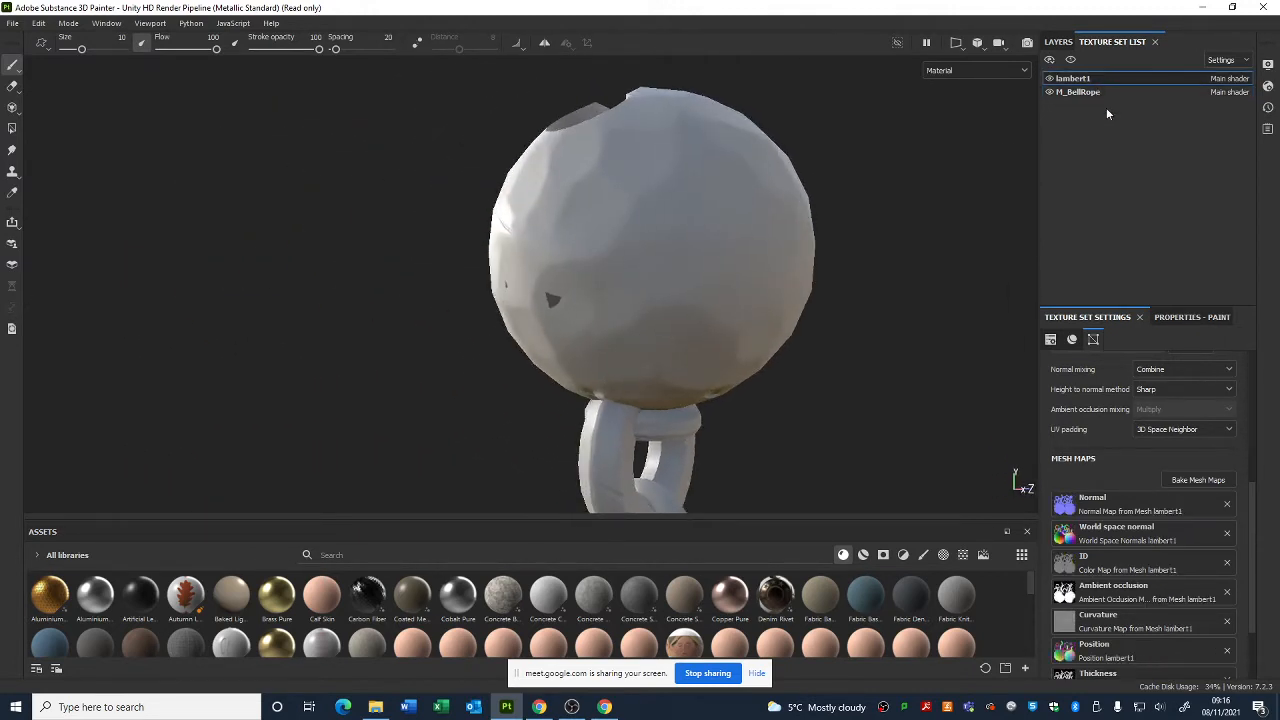
pyautogui.click(1193, 480)
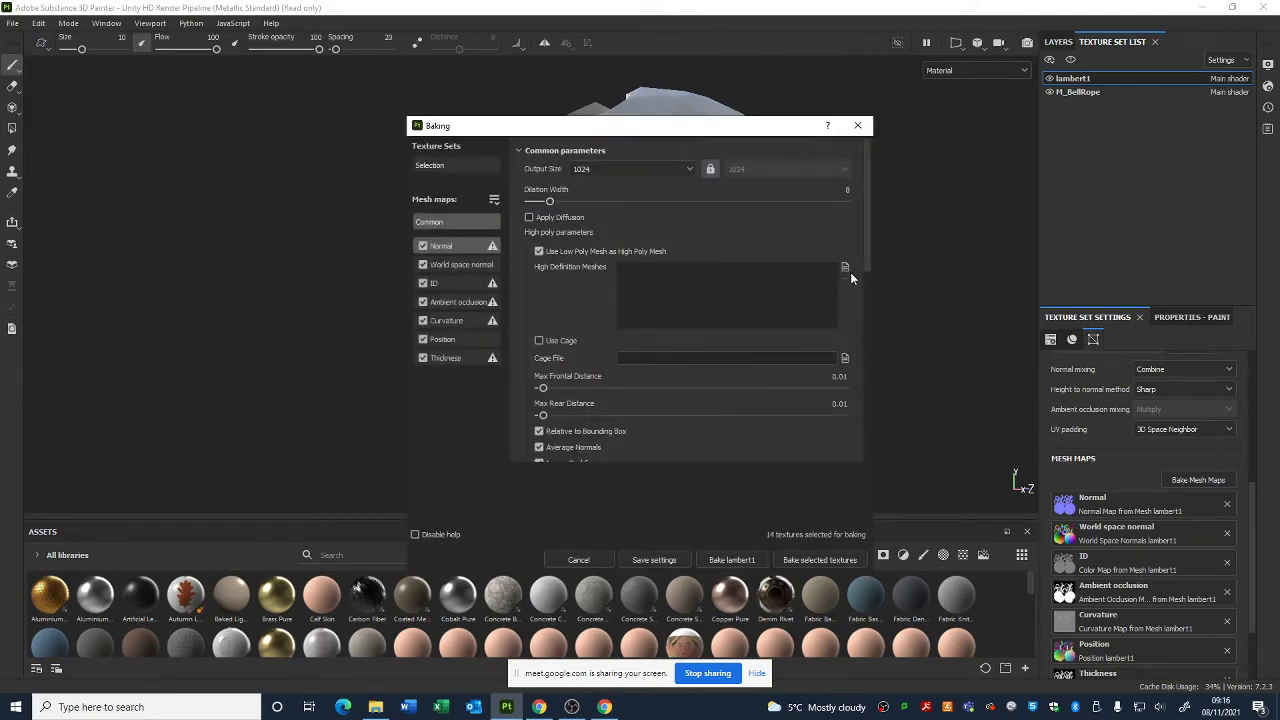
pyautogui.click(845, 267)
pyautogui.doubleClick(575, 232)
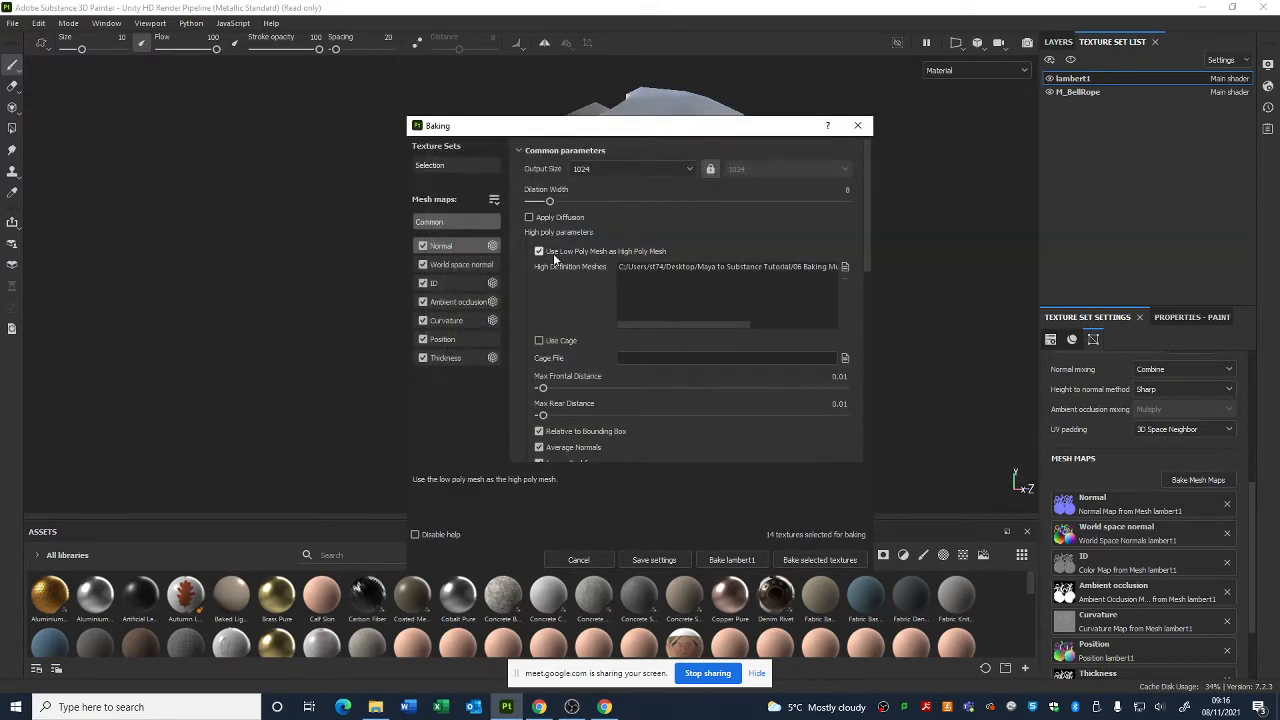
pyautogui.click(448, 168)
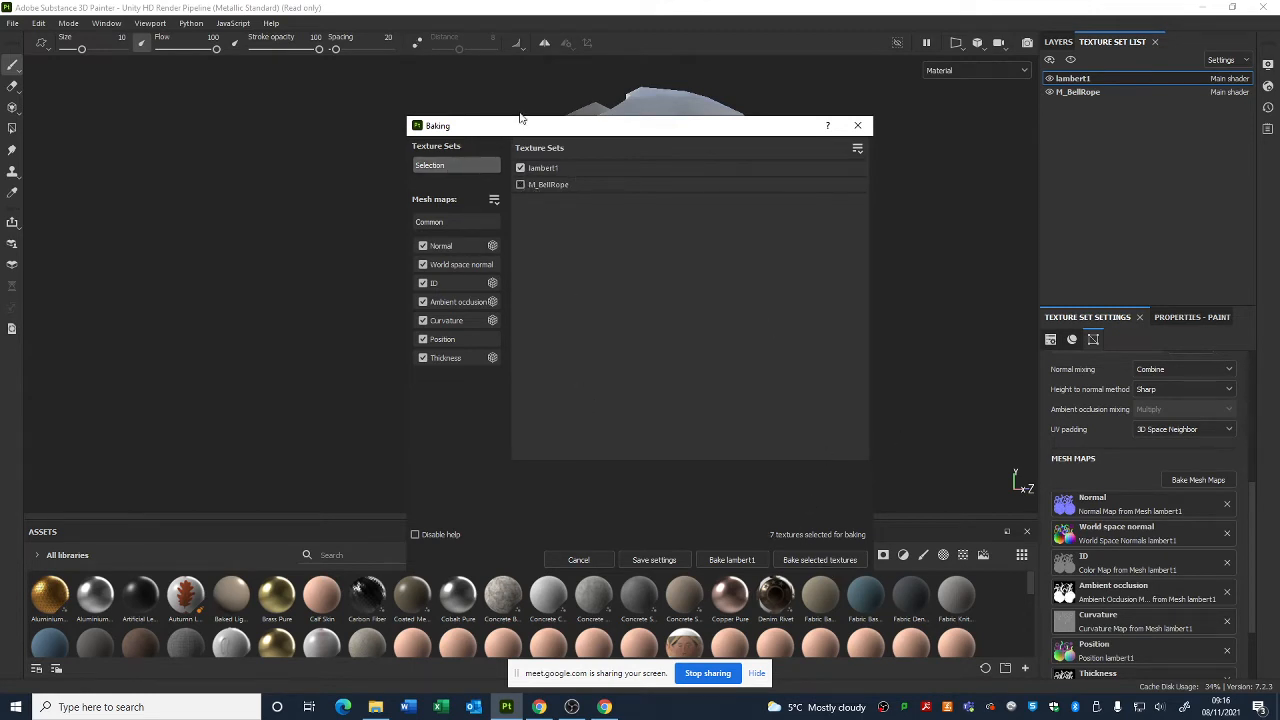
pyautogui.click(520, 185)
pyautogui.click(457, 222)
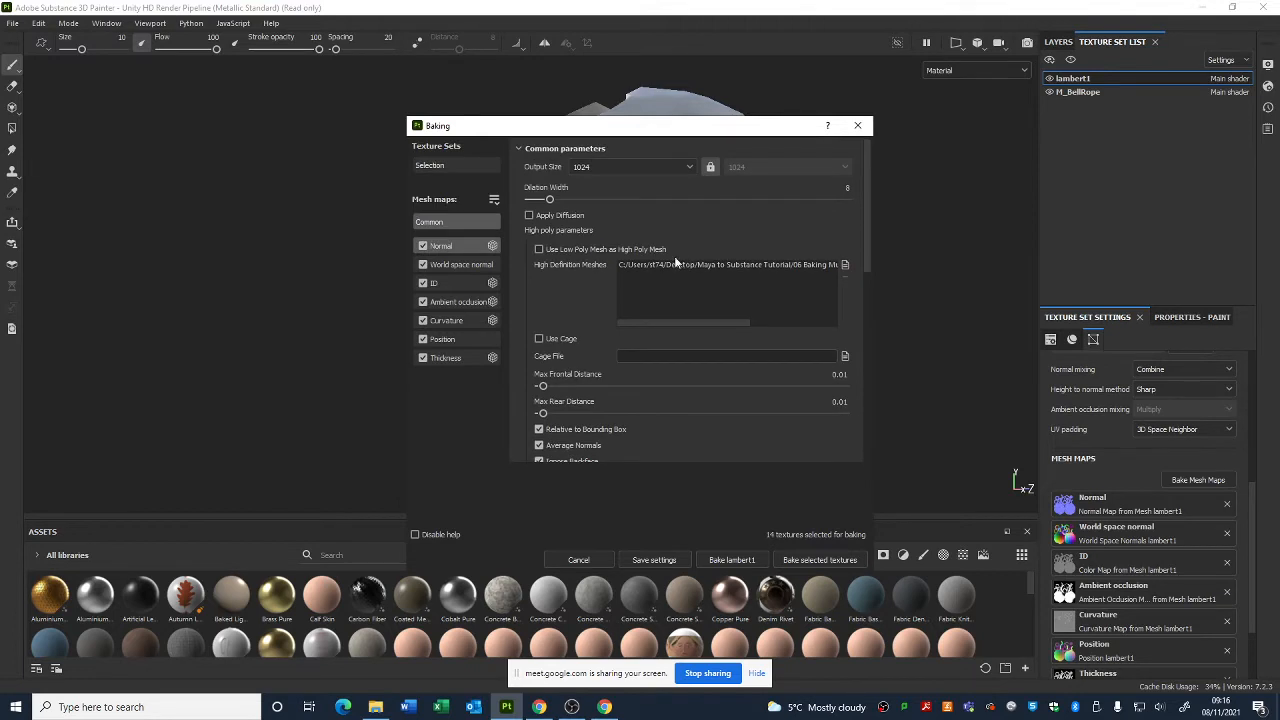
# - Set the max frontal distance to 0.03 and rebake the mesh maps of lambert1 only
pyautogui.scroll(-3, 614, 271)
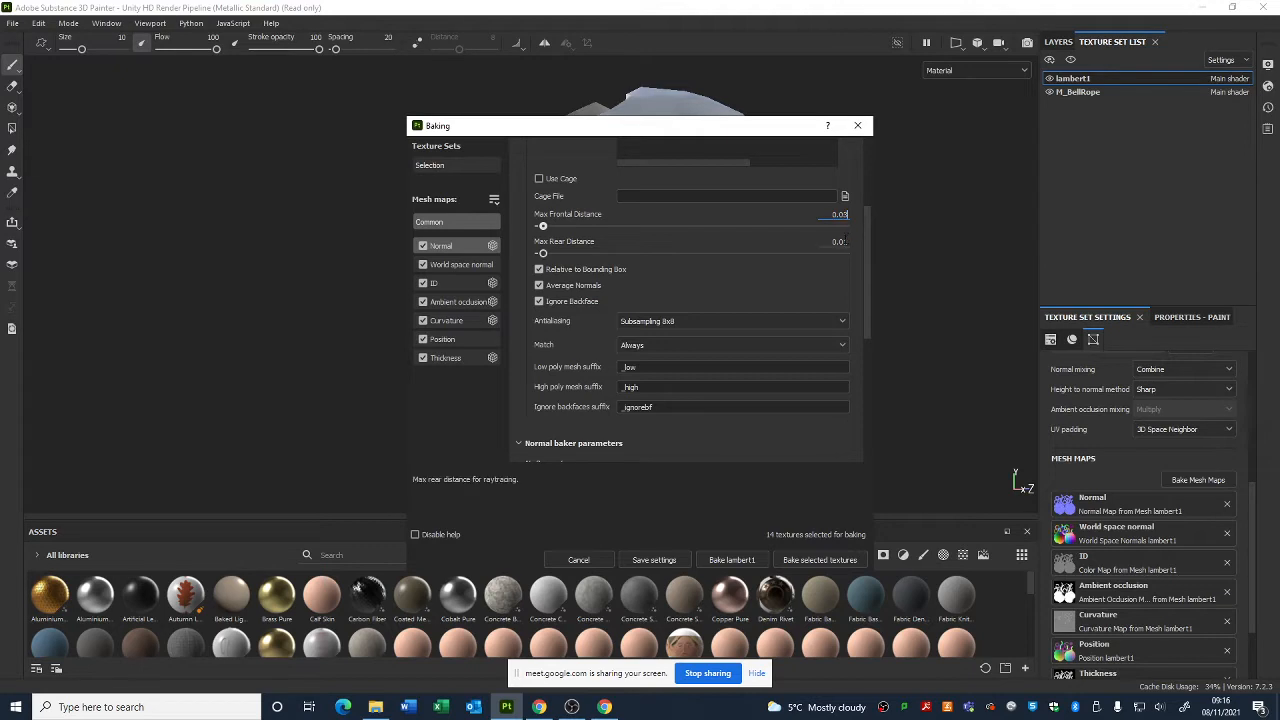
pyautogui.click(742, 562)
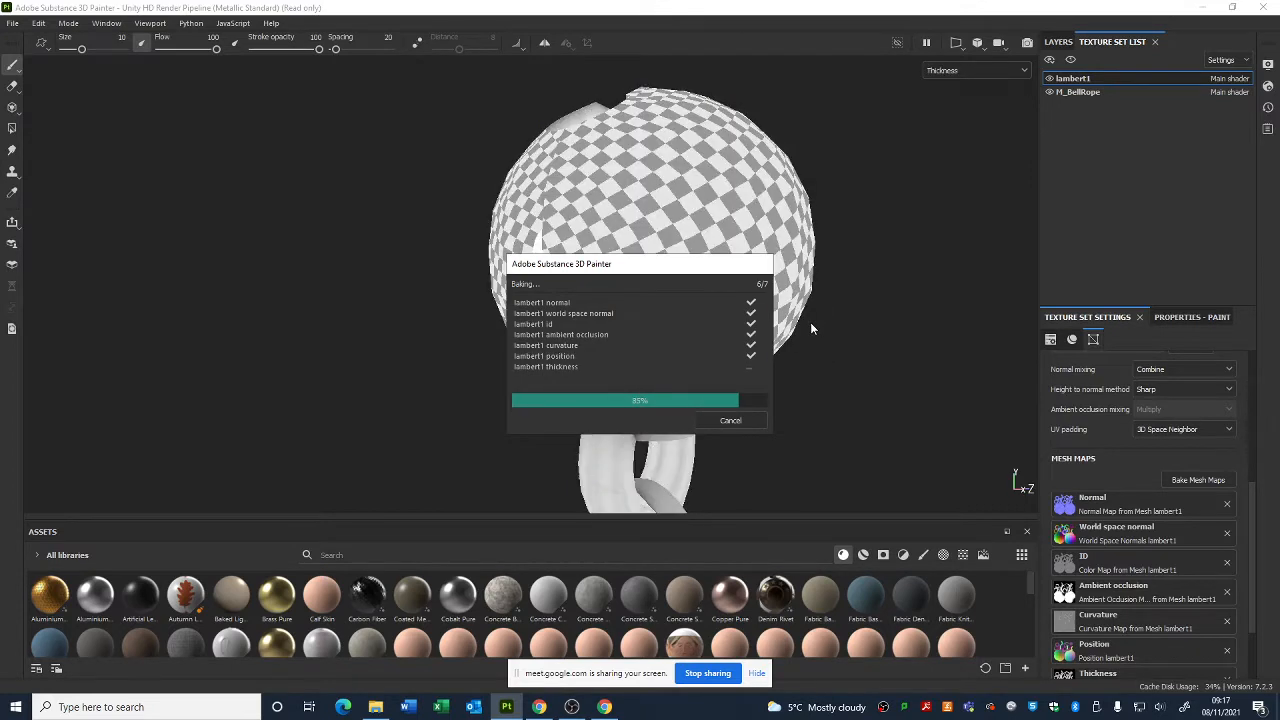
pyautogui.click(757, 425)
# - Examine the rebaked bell from all sides for remaining artifacts and review the list of mesh maps for lambert1
pyautogui.keyDown('alt'); pyautogui.moveTo(886, 343); pyautogui.dragTo(658, 352); pyautogui.keyUp('alt')
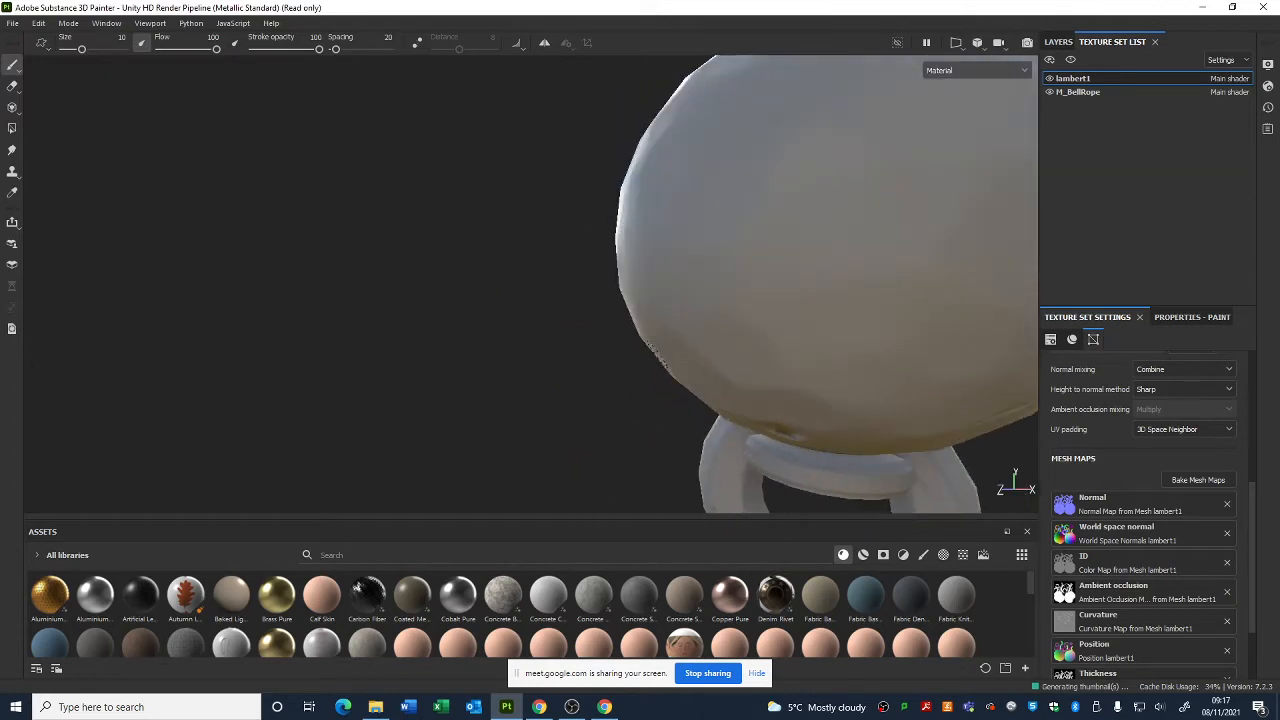
pyautogui.scroll(-1, 658, 352)
pyautogui.keyDown('alt'); pyautogui.moveTo(863, 297); pyautogui.dragTo(580, 318, button='middle'); pyautogui.keyUp('alt')
pyautogui.scroll(-1, 431, 323)
pyautogui.keyDown('alt'); pyautogui.moveTo(754, 378); pyautogui.dragTo(437, 386); pyautogui.keyUp('alt')
pyautogui.scroll(-2, 817, 363)
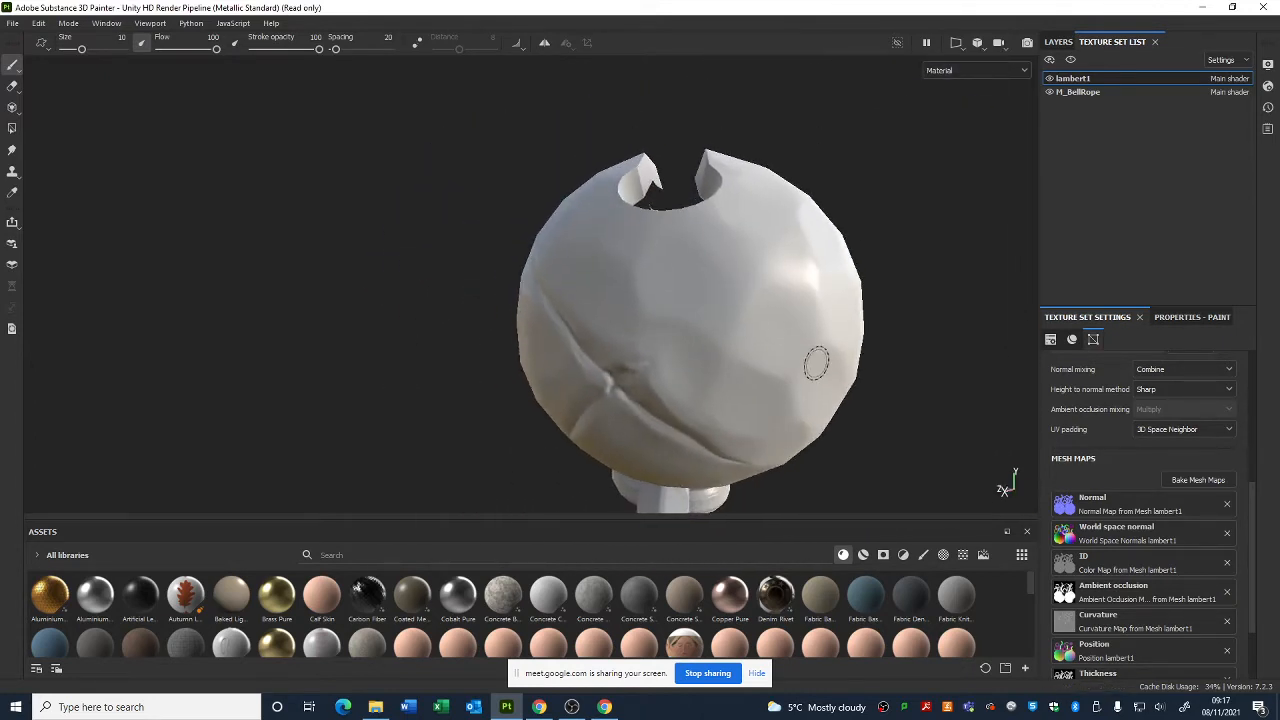
pyautogui.keyDown('alt'); pyautogui.moveTo(817, 363); pyautogui.dragTo(438, 358); pyautogui.keyUp('alt')
pyautogui.keyDown('alt'); pyautogui.moveTo(840, 369); pyautogui.dragTo(329, 289, button='right'); pyautogui.keyUp('alt')
pyautogui.keyDown('alt'); pyautogui.moveTo(749, 374); pyautogui.dragTo(426, 251, button='middle'); pyautogui.keyUp('alt')
pyautogui.keyDown('alt'); pyautogui.moveTo(550, 295); pyautogui.dragTo(1012, 298); pyautogui.keyUp('alt')
pyautogui.keyDown('alt'); pyautogui.moveTo(466, 278); pyautogui.dragTo(643, 301, button='middle'); pyautogui.keyUp('alt')
pyautogui.keyDown('alt'); pyautogui.moveTo(643, 301); pyautogui.dragTo(660, 317, button='right'); pyautogui.keyUp('alt')
pyautogui.keyDown('alt'); pyautogui.moveTo(660, 317); pyautogui.dragTo(529, 335); pyautogui.keyUp('alt')
pyautogui.keyDown('alt'); pyautogui.moveTo(759, 315); pyautogui.dragTo(685, 336, button='middle'); pyautogui.keyUp('alt')
pyautogui.keyDown('shift'); pyautogui.moveTo(685, 336); pyautogui.dragTo(744, 334, button='right'); pyautogui.keyUp('shift')
pyautogui.keyDown('alt'); pyautogui.moveTo(744, 334); pyautogui.dragTo(401, 350); pyautogui.keyUp('alt')
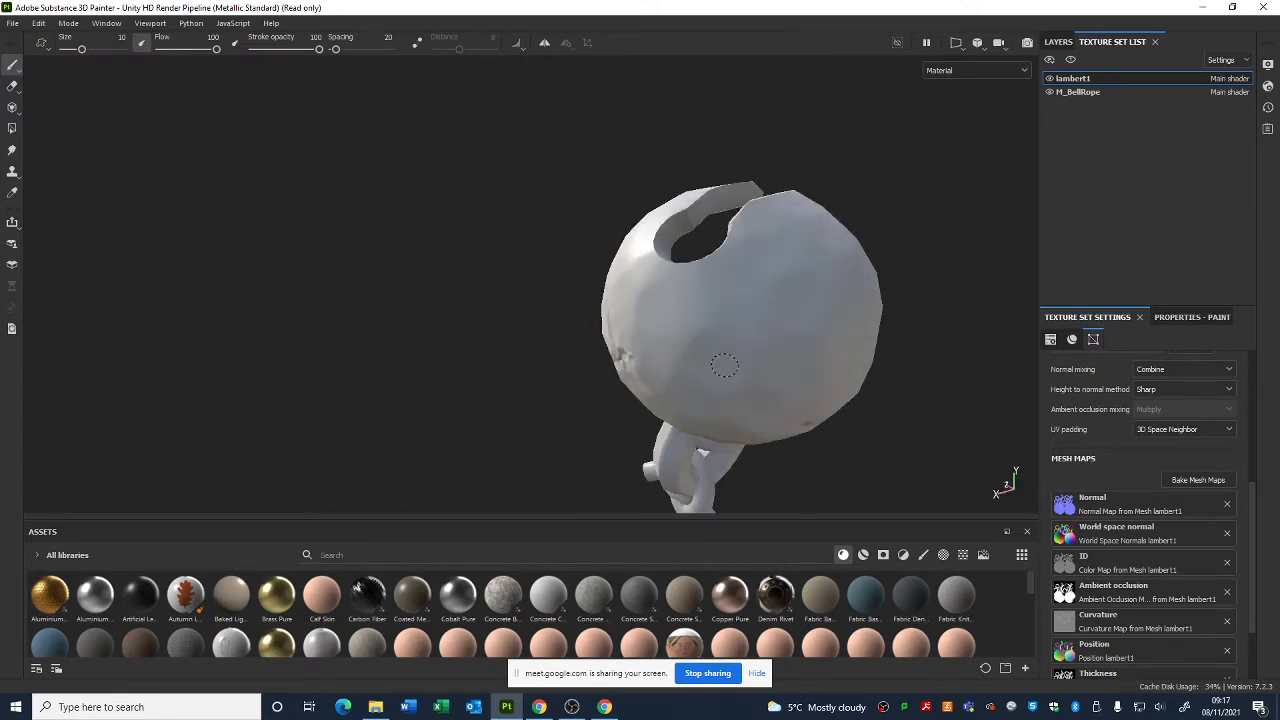
pyautogui.keyDown('alt'); pyautogui.moveTo(725, 365); pyautogui.dragTo(704, 347, button='right'); pyautogui.keyUp('alt')
pyautogui.keyDown('alt'); pyautogui.moveTo(704, 347); pyautogui.dragTo(578, 294, button='middle'); pyautogui.keyUp('alt')
pyautogui.keyDown('shift'); pyautogui.moveTo(578, 294); pyautogui.dragTo(750, 308, button='right'); pyautogui.keyUp('shift')
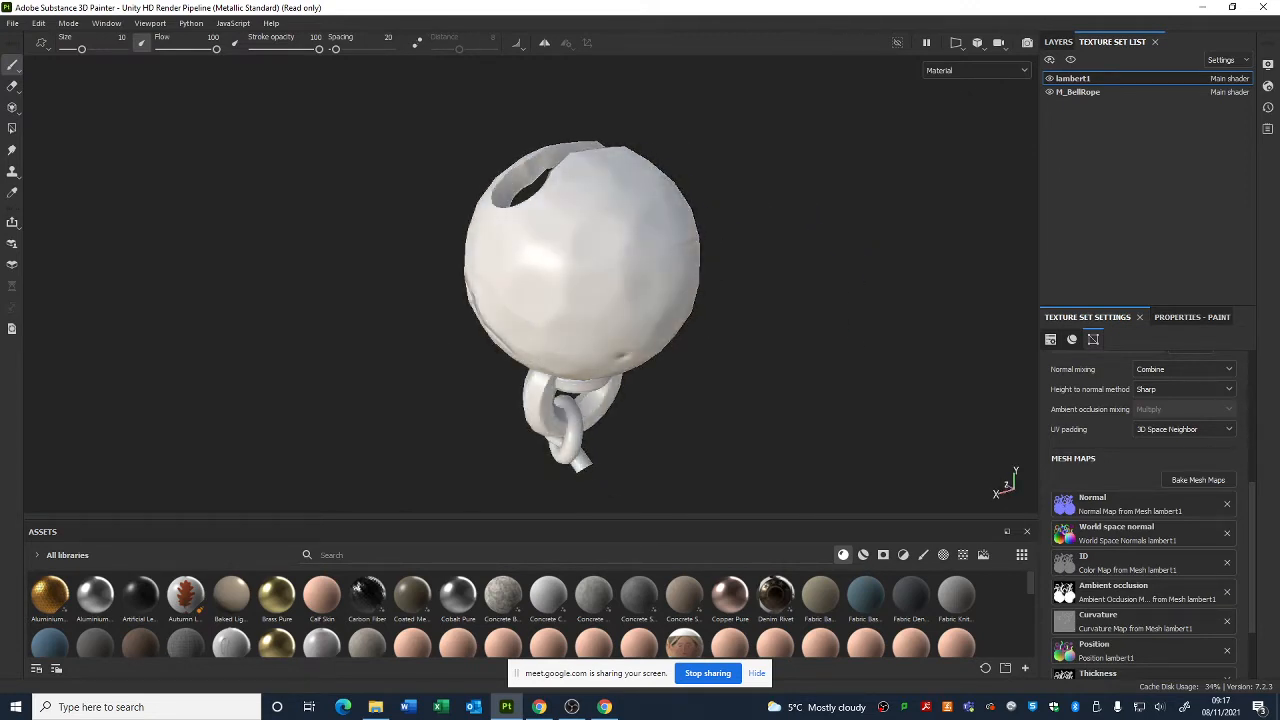
pyautogui.keyDown('alt'); pyautogui.moveTo(745, 378); pyautogui.dragTo(996, 388); pyautogui.keyUp('alt')
pyautogui.scroll(-3, 1142, 464)
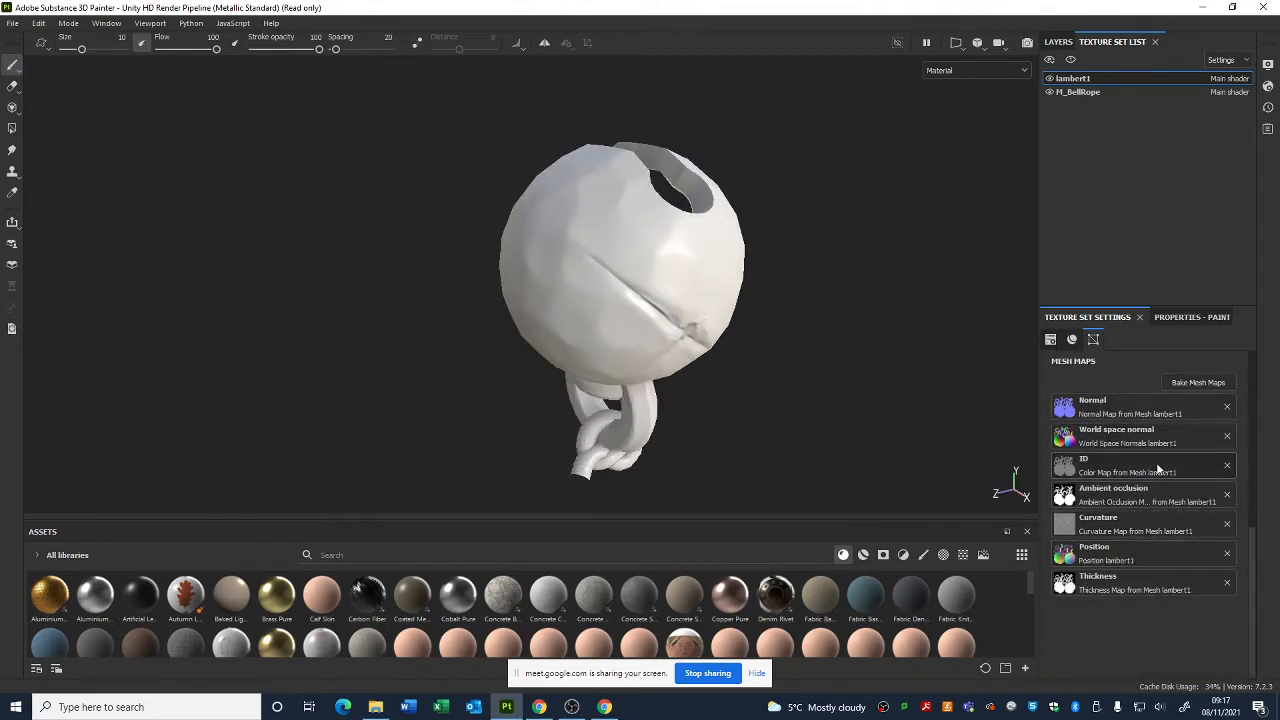
# - Remove the normal map from lambert1's mesh maps to compare the bell's shading, and restore it
pyautogui.scroll(2, 1130, 542)
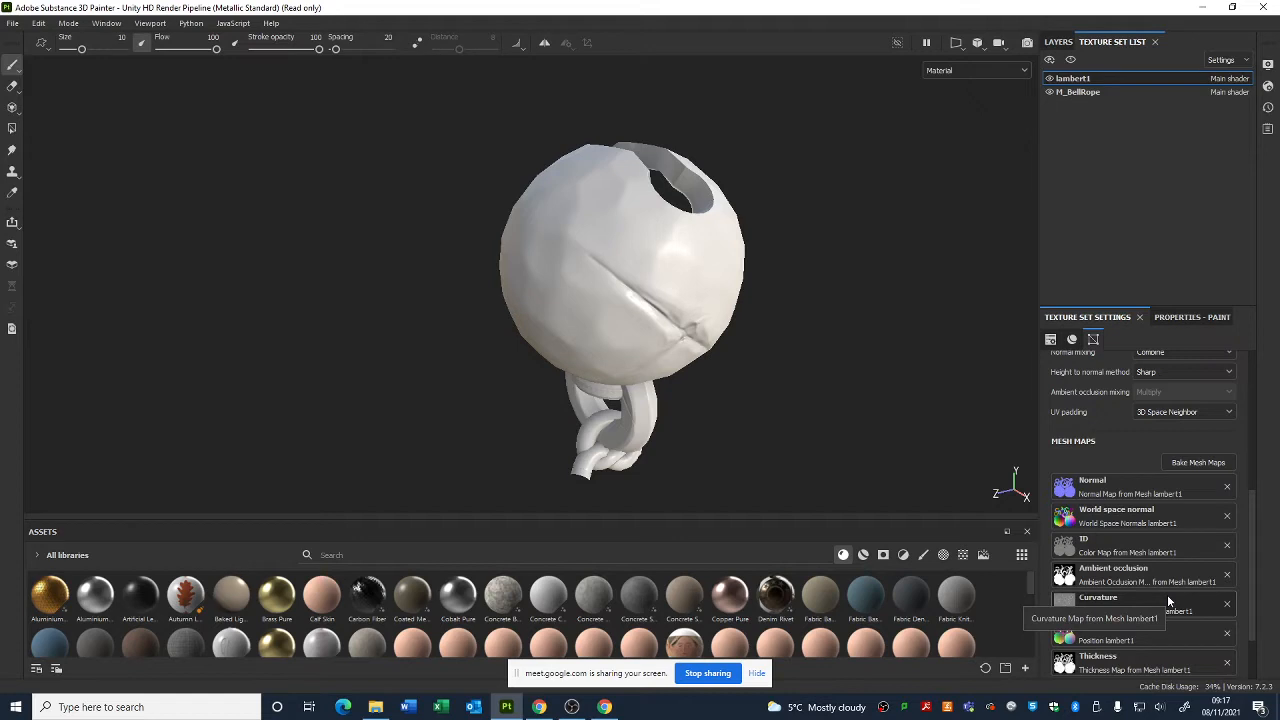
pyautogui.keyDown('alt'); pyautogui.moveTo(772, 381); pyautogui.dragTo(737, 357); pyautogui.keyUp('alt')
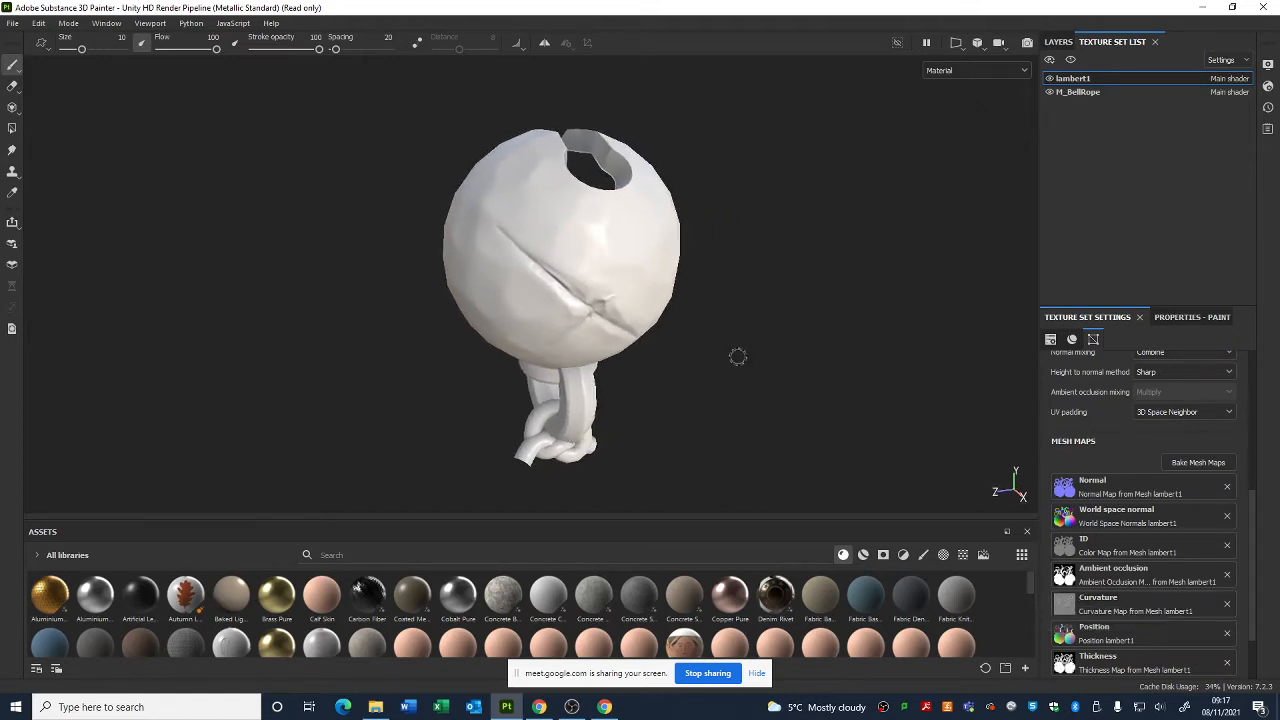
pyautogui.scroll(-2, 1135, 494)
pyautogui.scroll(1, 1137, 494)
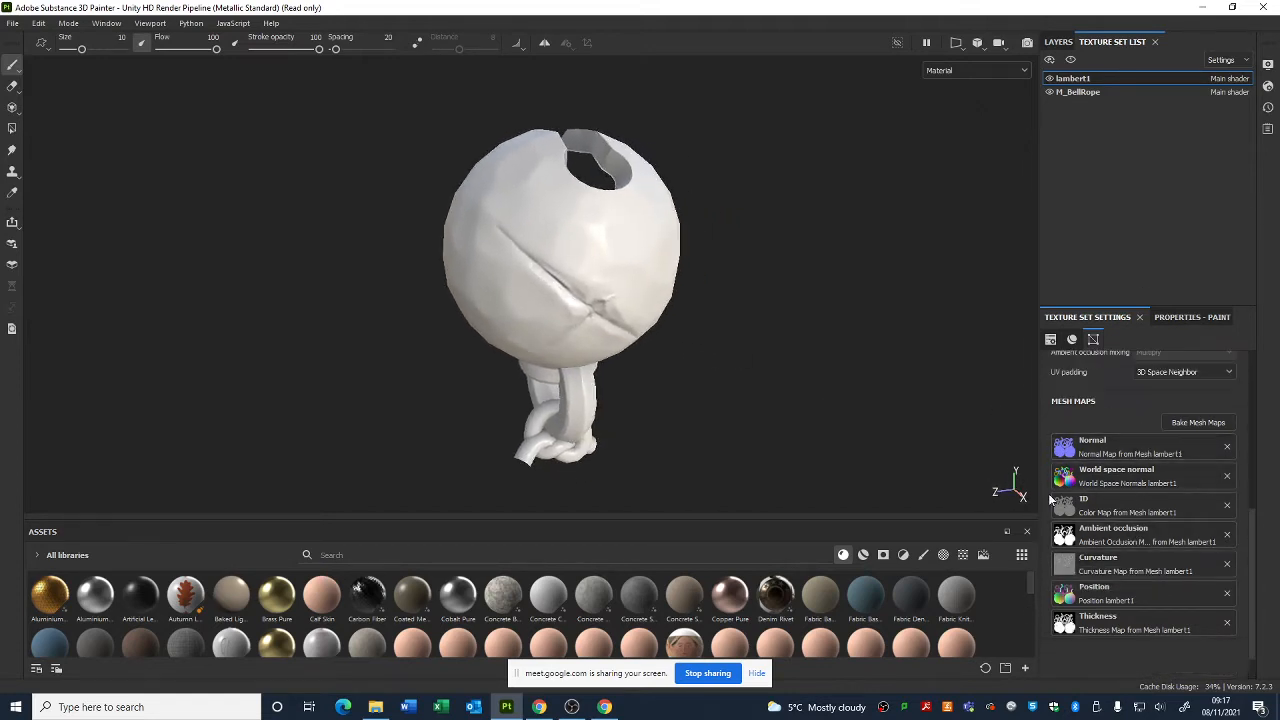
pyautogui.keyDown('alt'); pyautogui.moveTo(818, 328); pyautogui.dragTo(748, 368); pyautogui.keyUp('alt')
pyautogui.keyDown('alt'); pyautogui.moveTo(748, 368); pyautogui.dragTo(719, 461, button='right'); pyautogui.keyUp('alt')
pyautogui.keyDown('alt'); pyautogui.moveTo(529, 300); pyautogui.dragTo(575, 262); pyautogui.keyUp('alt')
pyautogui.click(1230, 450)
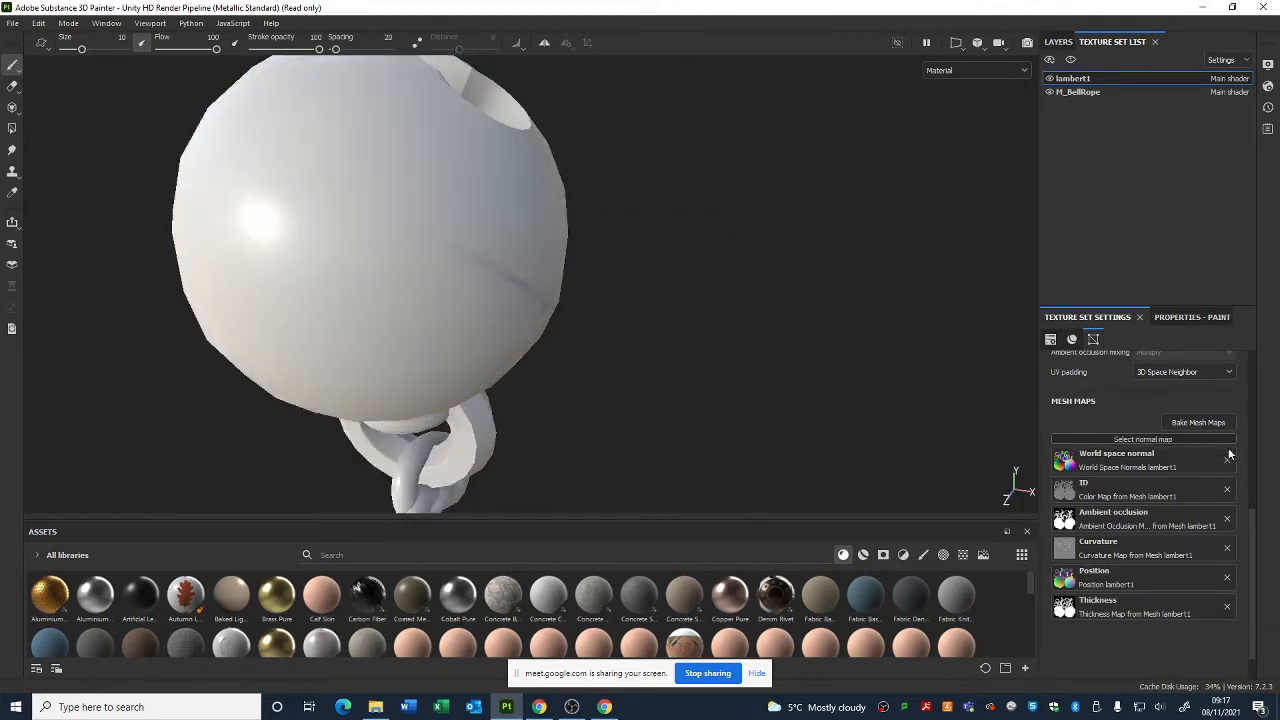
pyautogui.keyDown('alt'); pyautogui.moveTo(715, 292); pyautogui.dragTo(898, 394); pyautogui.keyUp('alt')
pyautogui.hotkey('ctrl', 'z')
# - Remove the ambient occlusion map from lambert1 to compare the bell's shading with and without it, and restore it
pyautogui.click(1227, 537)
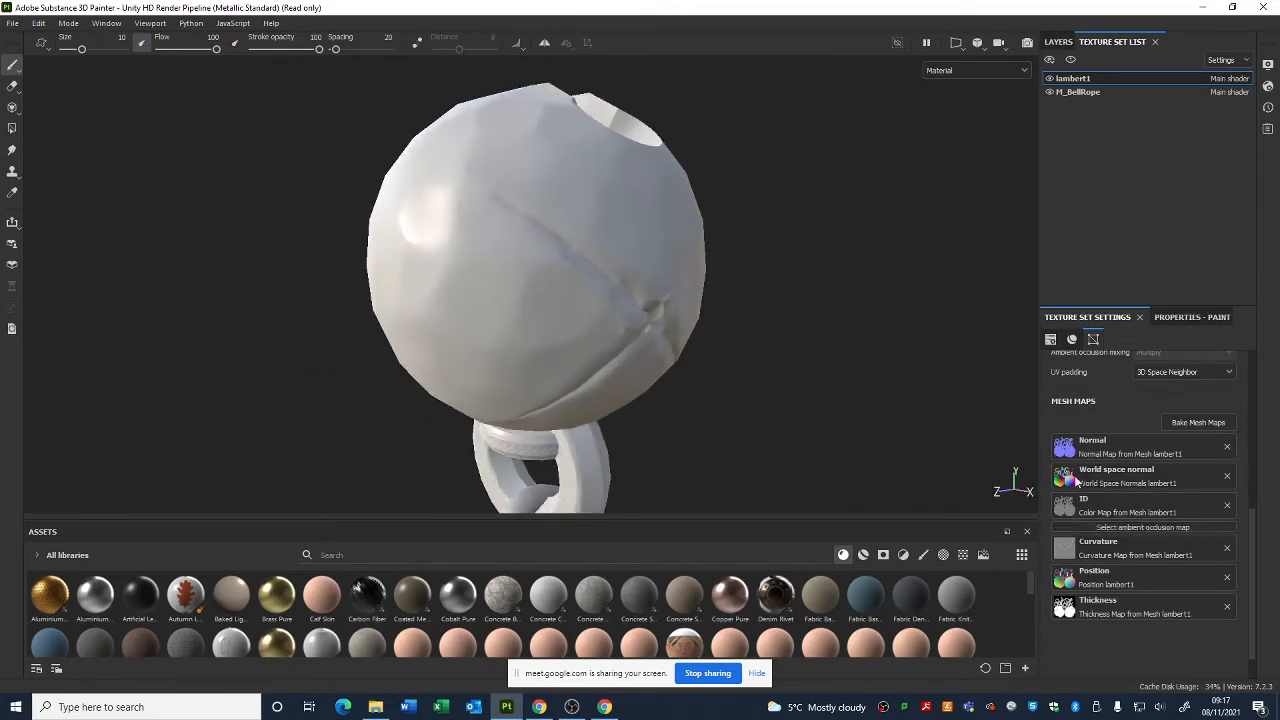
pyautogui.keyDown('alt'); pyautogui.moveTo(659, 316); pyautogui.dragTo(794, 349); pyautogui.keyUp('alt')
pyautogui.hotkey('ctrl', 'z')
pyautogui.click(1229, 538)
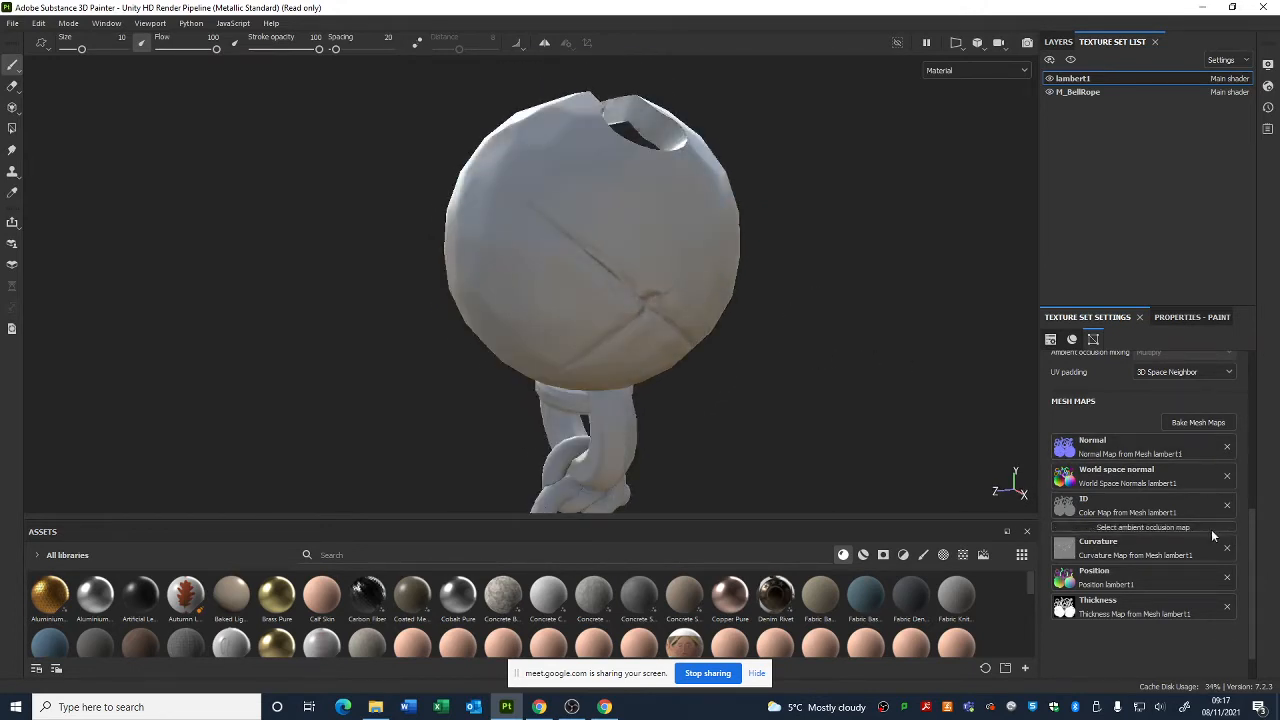
pyautogui.hotkey('ctrl', 'z')
# - Look over the baked bell from several sides and show the layer stack of lambert1
pyautogui.scroll(-2, 831, 394)
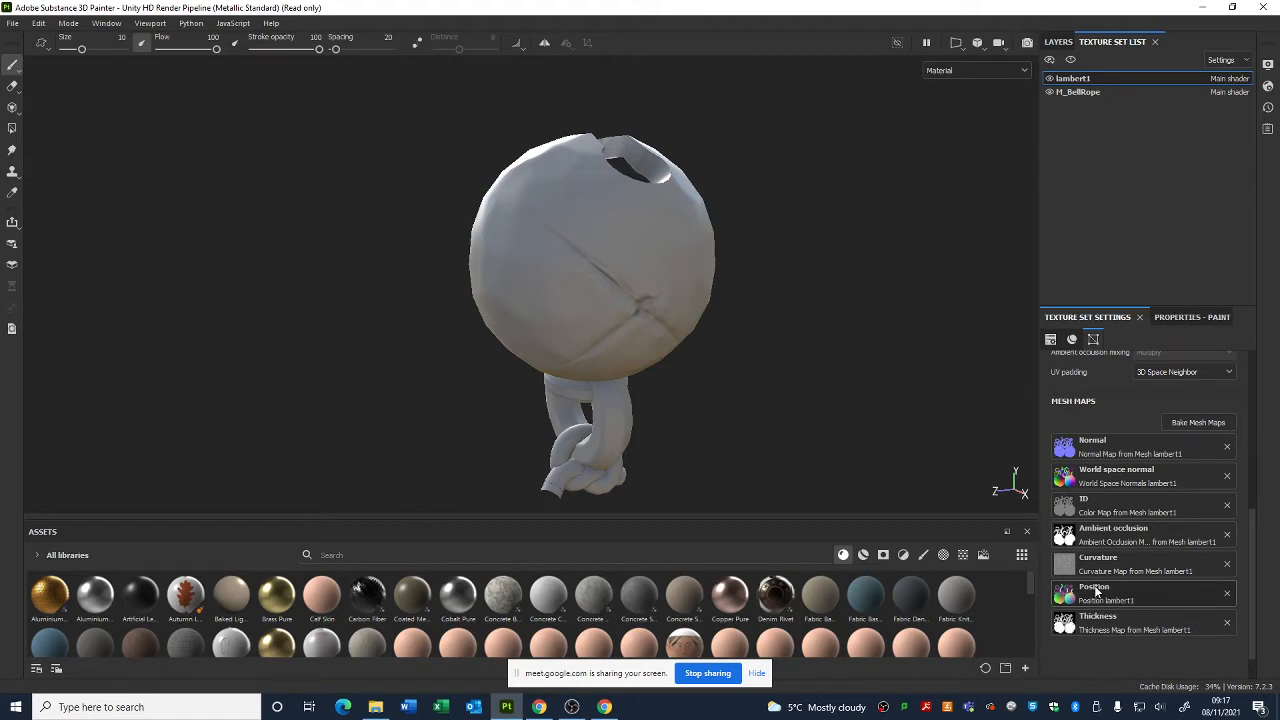
pyautogui.moveTo(837, 391)
pyautogui.keyDown('alt'); pyautogui.mouseDown()
pyautogui.moveTo(709, 400)
pyautogui.moveTo(560, 437)
pyautogui.moveTo(750, 419)
pyautogui.mouseUp(); pyautogui.keyUp('alt')
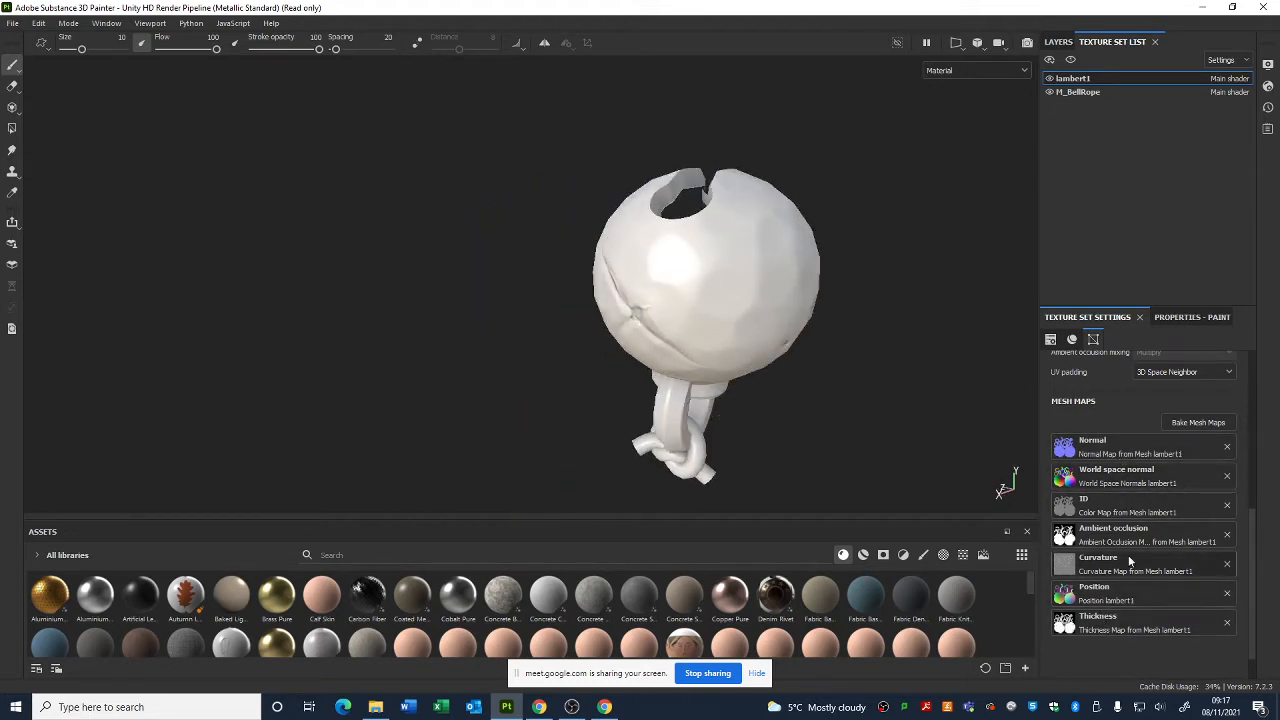
pyautogui.keyDown('alt'); pyautogui.moveTo(943, 402); pyautogui.dragTo(750, 392); pyautogui.keyUp('alt')
pyautogui.click(1057, 42)
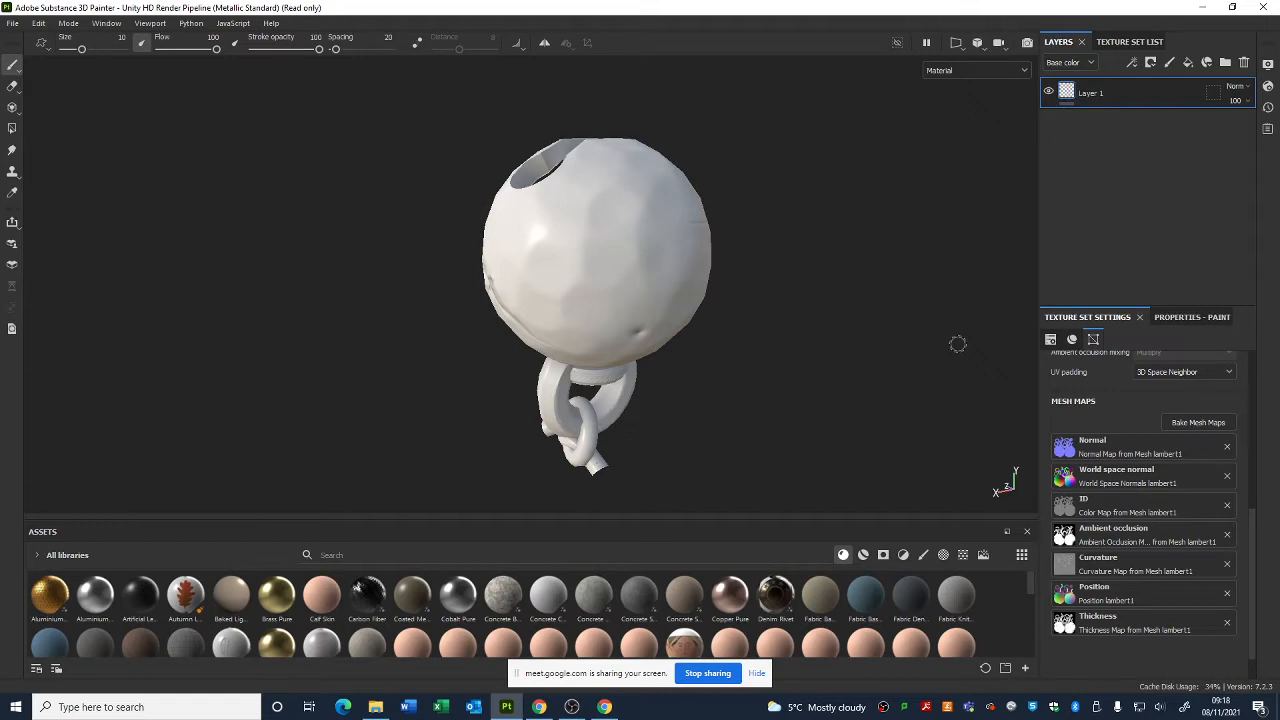
pyautogui.keyDown('alt'); pyautogui.moveTo(771, 354); pyautogui.dragTo(743, 417); pyautogui.keyUp('alt')
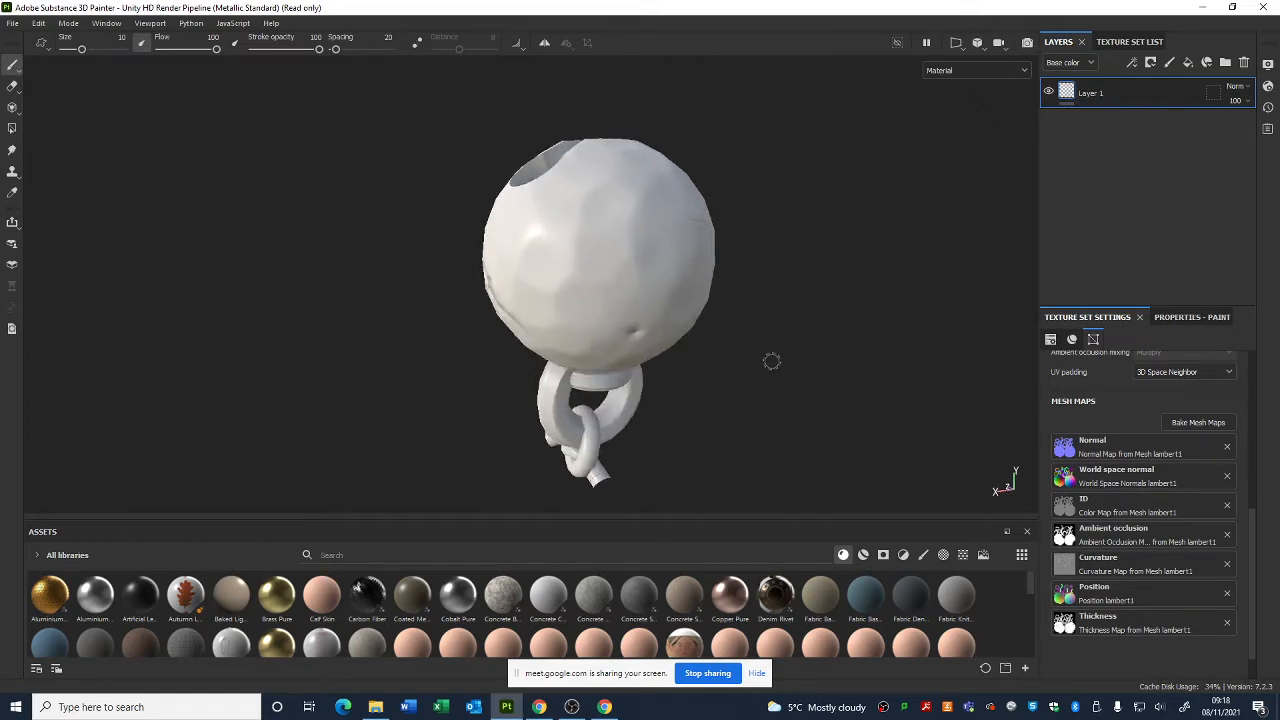
# - Try to open the Wacom tablet properties from the Windows search
pyautogui.press('super')
pyautogui.write('wac')
pyautogui.press('Return')
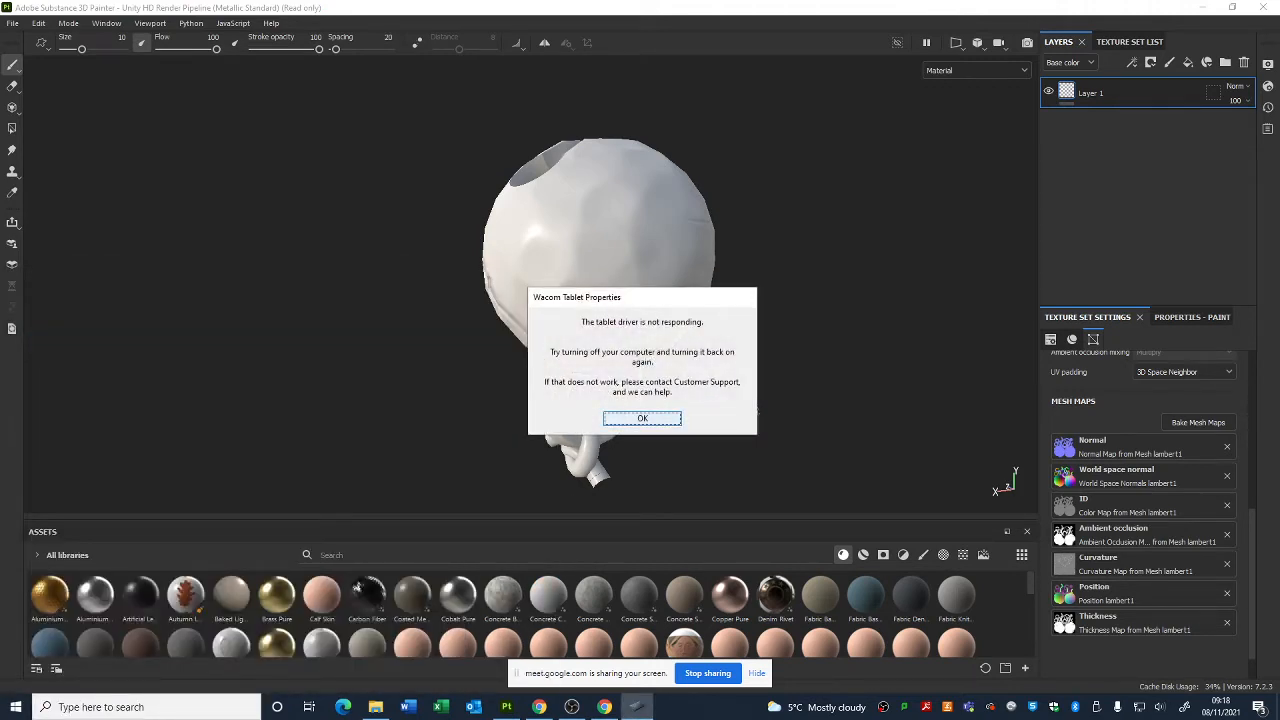
pyautogui.click(657, 420)
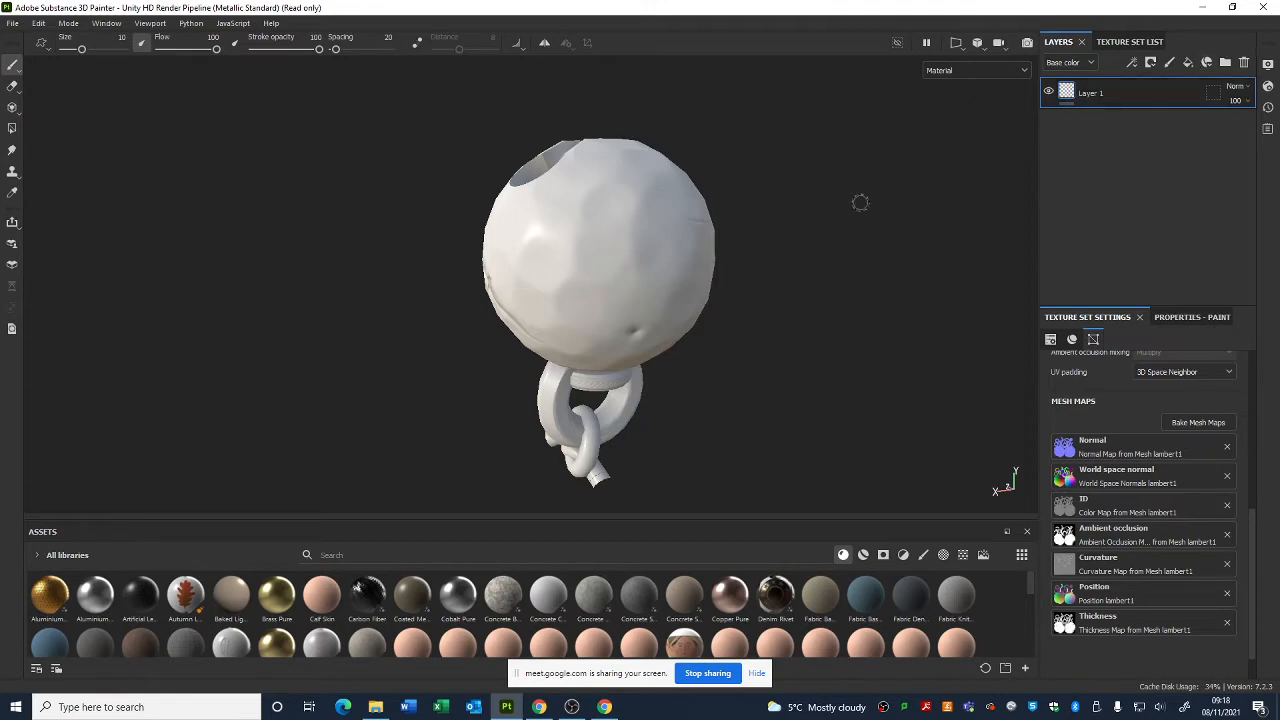
# - Try a brush stroke across the bell's body with the current brush and undo it
pyautogui.keyDown('alt'); pyautogui.moveTo(620, 282); pyautogui.dragTo(792, 301); pyautogui.keyUp('alt')
pyautogui.keyDown('alt'); pyautogui.moveTo(620, 258); pyautogui.dragTo(652, 306, button='middle'); pyautogui.keyUp('alt')
pyautogui.keyDown('alt'); pyautogui.moveTo(665, 315); pyautogui.dragTo(777, 391, button='right'); pyautogui.keyUp('alt')
pyautogui.keyDown('alt'); pyautogui.moveTo(777, 391); pyautogui.dragTo(652, 363); pyautogui.keyUp('alt')
pyautogui.keyDown('alt'); pyautogui.moveTo(652, 363); pyautogui.dragTo(674, 292, button='middle'); pyautogui.keyUp('alt')
pyautogui.moveTo(666, 277)
pyautogui.mouseDown()
pyautogui.moveTo(586, 300)
pyautogui.moveTo(622, 356)
pyautogui.moveTo(674, 328)
pyautogui.moveTo(616, 449)
pyautogui.mouseUp()
pyautogui.hotkey('ctrl', 'z')
# - Choose the "Artistic Hea..." brush from the brush library and set its size to 24.04 and flow to 5
pyautogui.click(921, 556)
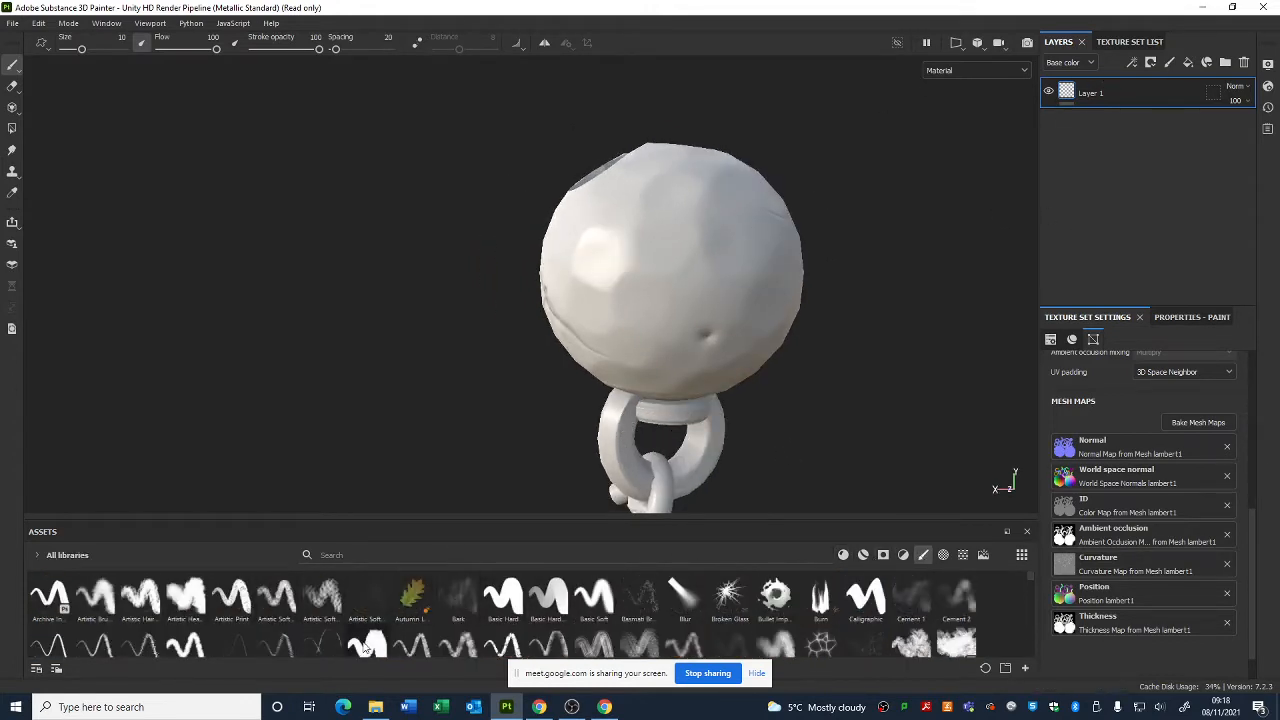
pyautogui.click(186, 606)
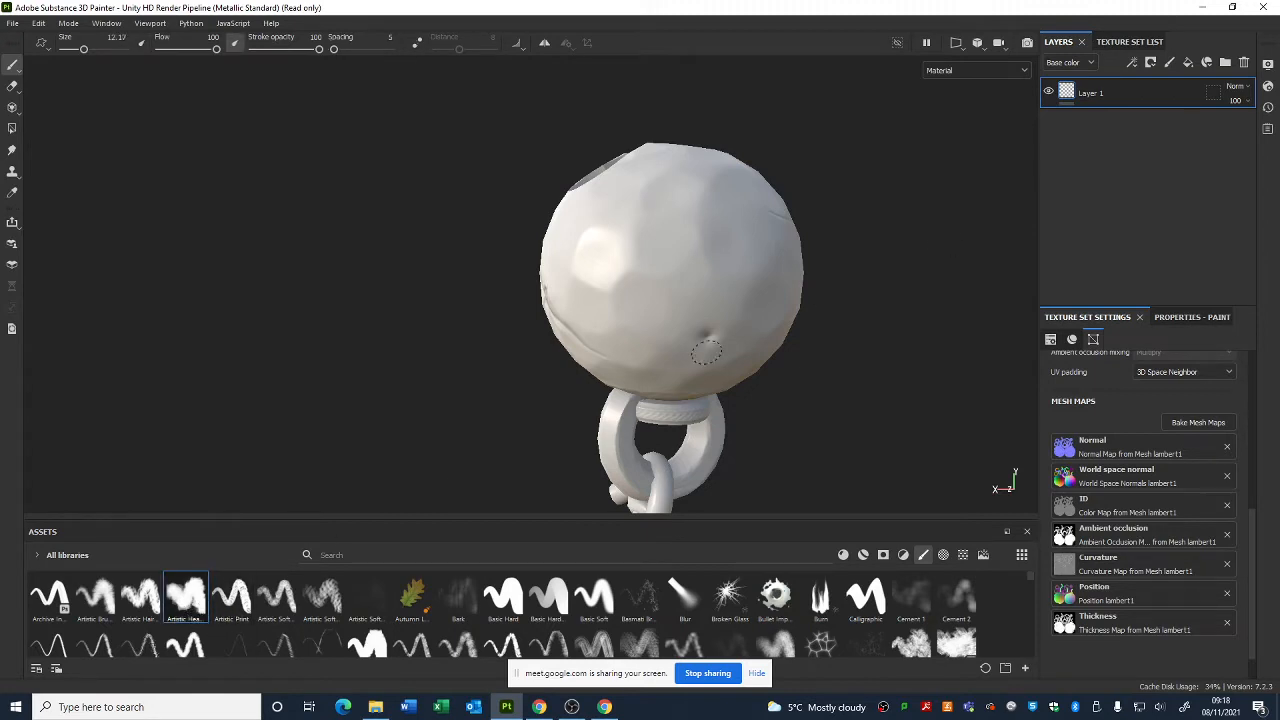
pyautogui.rightClick(638, 265)
pyautogui.moveTo(710, 357); pyautogui.dragTo(732, 357)
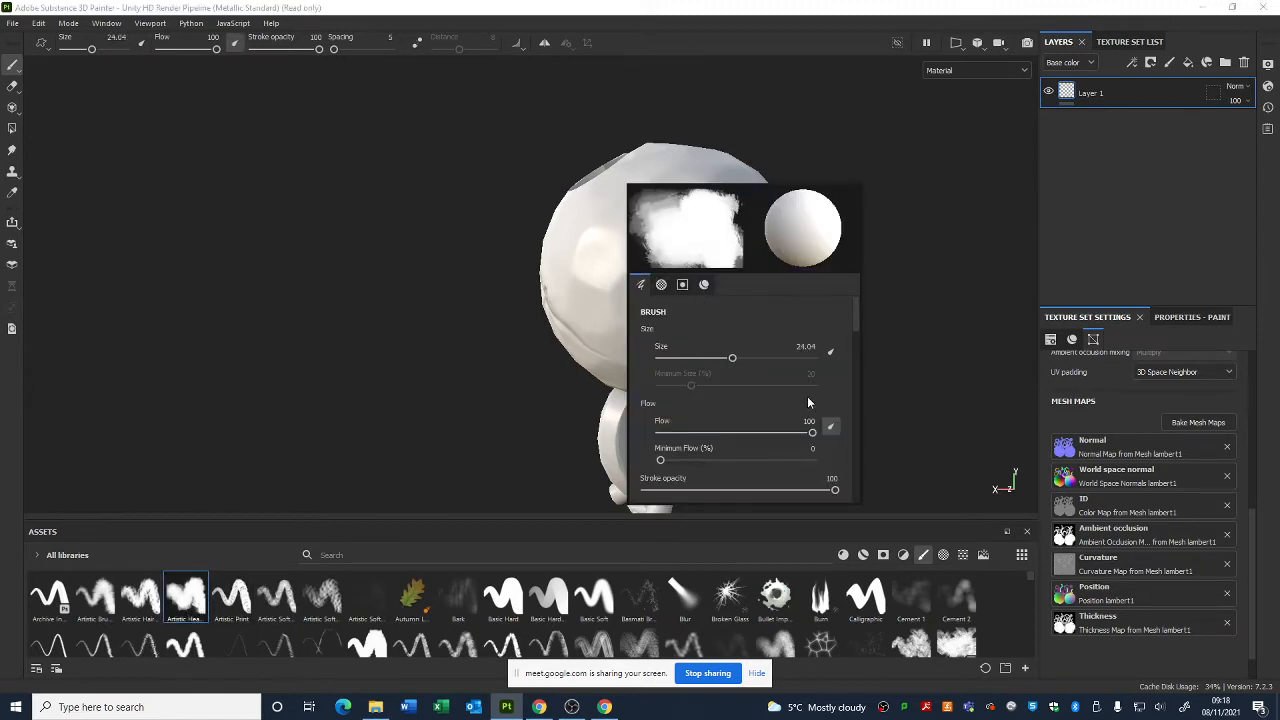
pyautogui.moveTo(812, 433); pyautogui.dragTo(668, 434)
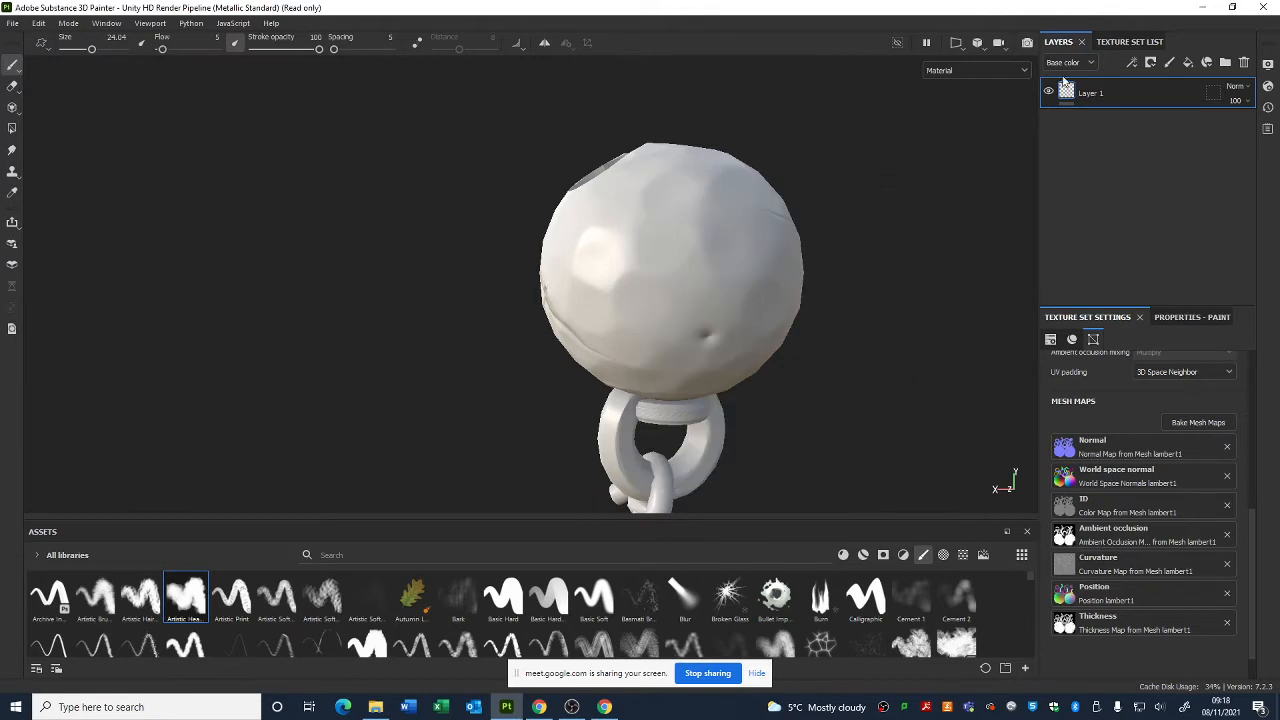
# - Set the paint material's base color to the dark red 593232
pyautogui.click(1190, 317)
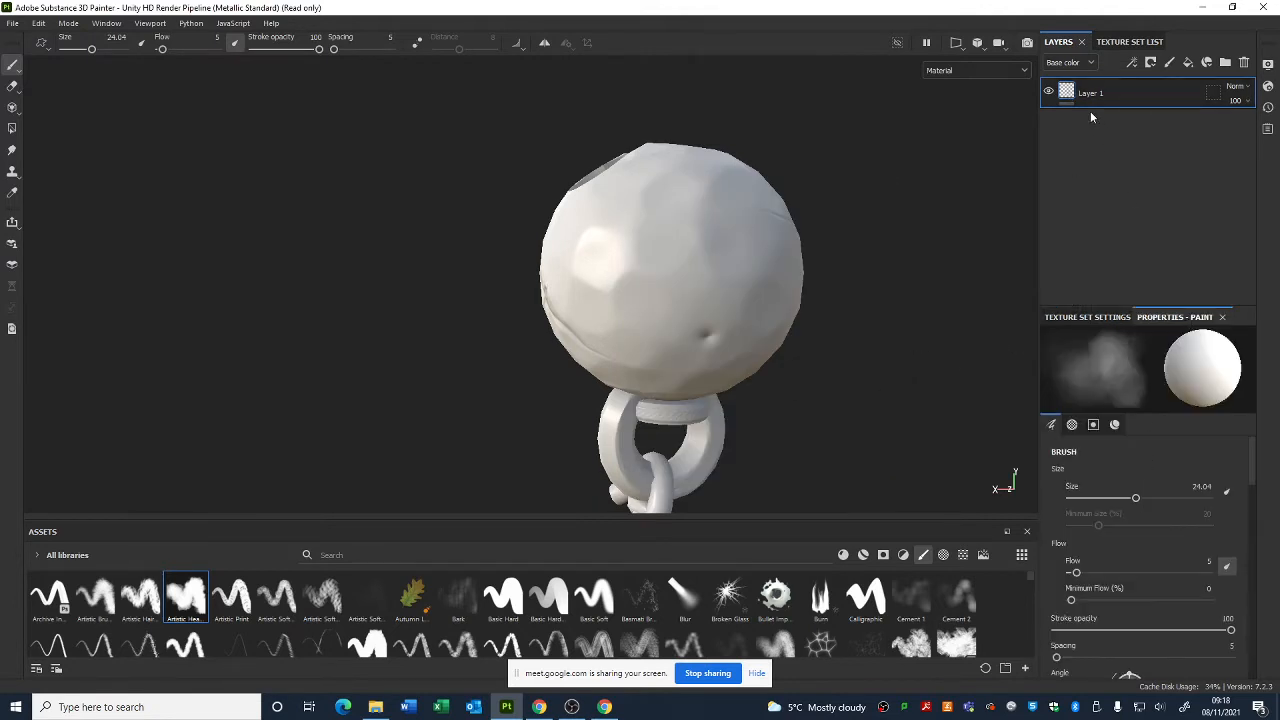
pyautogui.scroll(-10, 1106, 600)
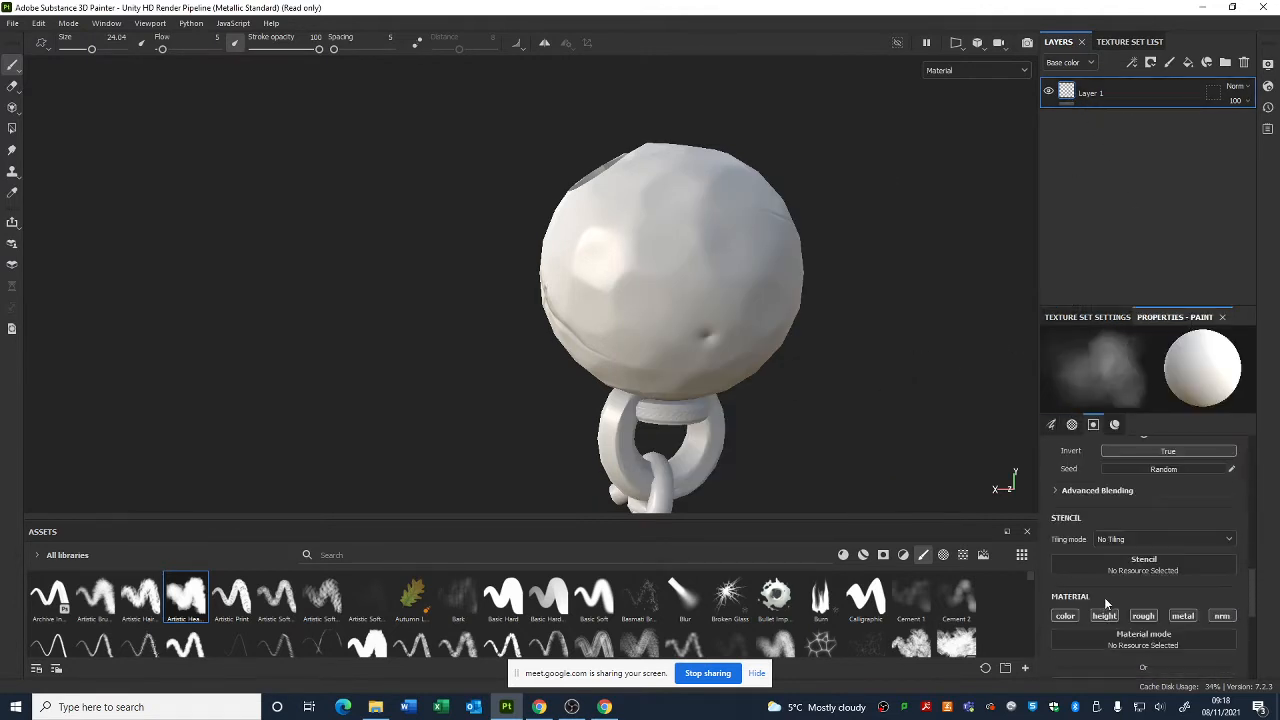
pyautogui.scroll(-5, 1106, 603)
pyautogui.click(1143, 467)
pyautogui.click(1130, 573)
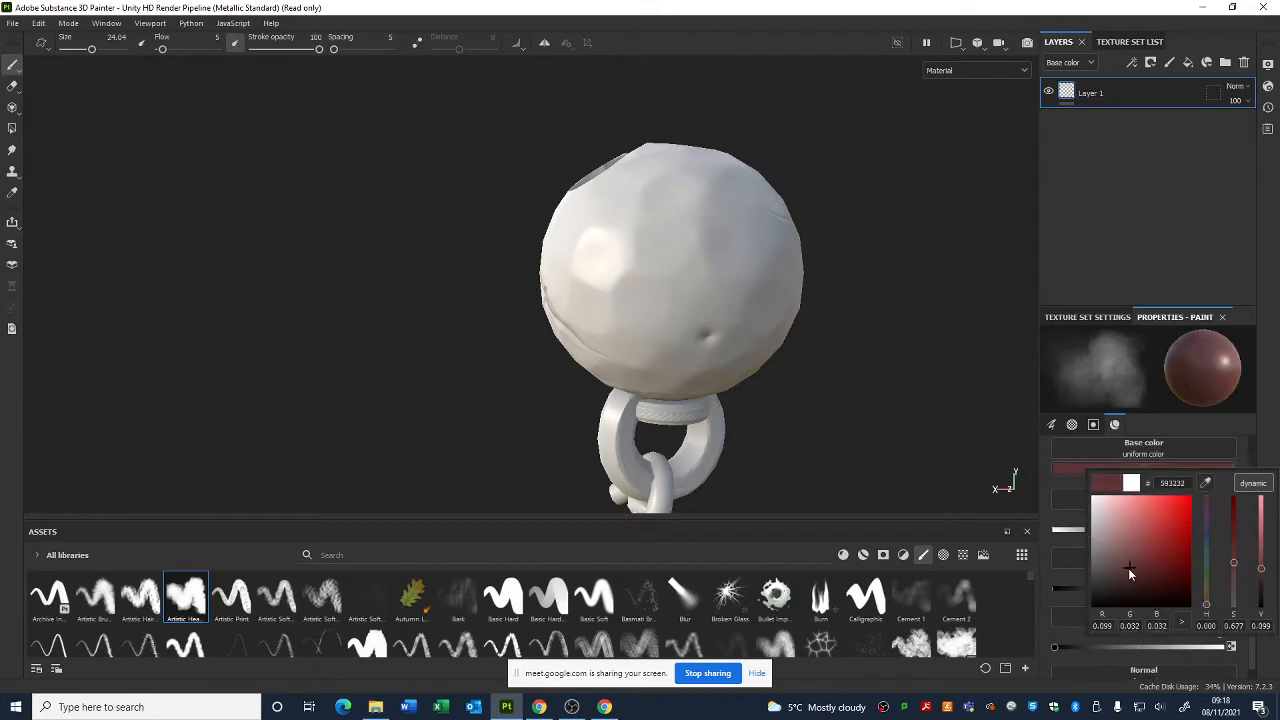
pyautogui.click(1042, 572)
# - Test a dark red stroke on the bell's body, undo it, and look over the bell from several sides
pyautogui.moveTo(635, 267)
pyautogui.mouseDown()
pyautogui.moveTo(683, 254)
pyautogui.moveTo(668, 243)
pyautogui.moveTo(683, 223)
pyautogui.mouseUp()
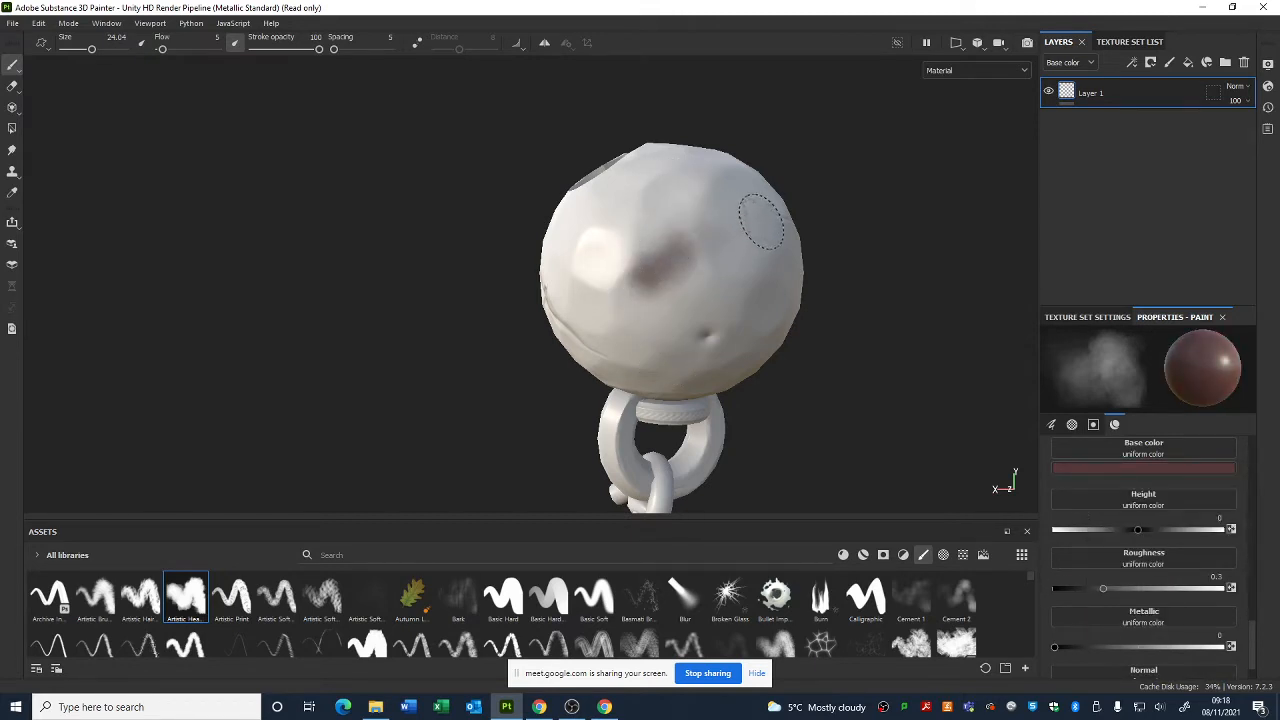
pyautogui.hotkey('ctrl', 'z')
pyautogui.keyDown('alt'); pyautogui.moveTo(630, 360); pyautogui.dragTo(812, 401); pyautogui.keyUp('alt')
pyautogui.scroll(-3, 800, 400)
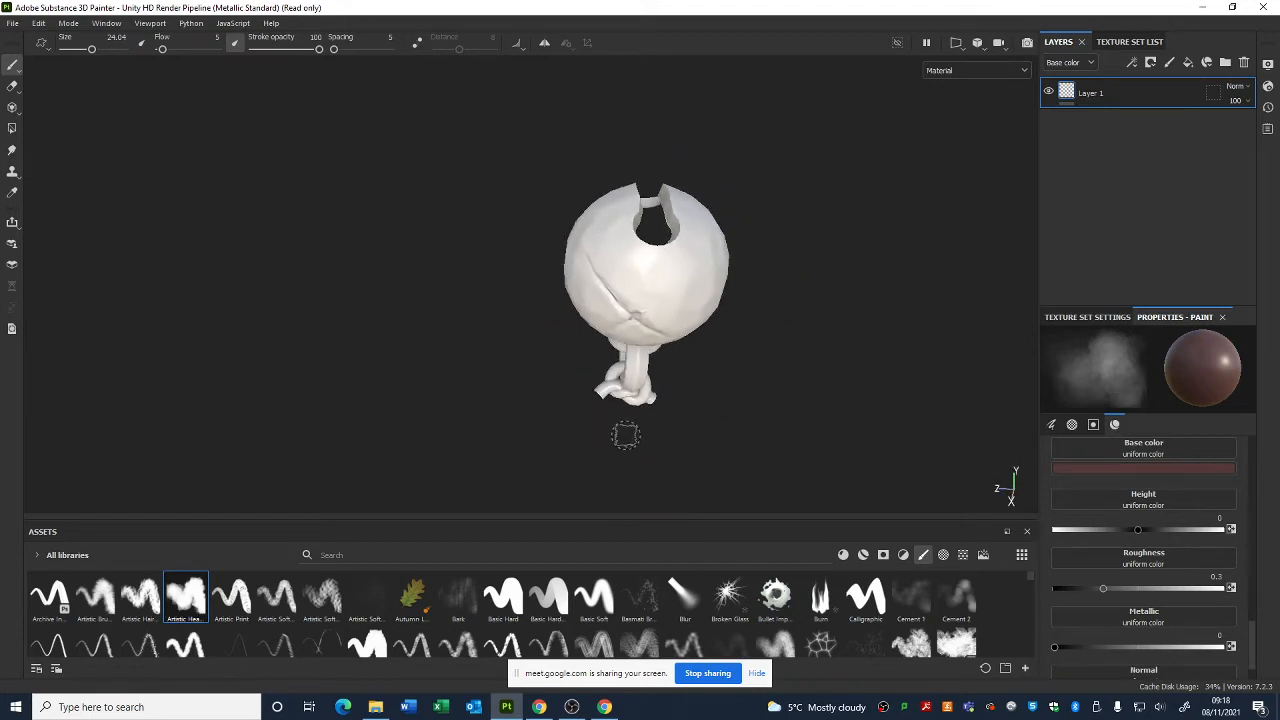
pyautogui.keyDown('alt'); pyautogui.moveTo(626, 434); pyautogui.dragTo(468, 369); pyautogui.keyUp('alt')
pyautogui.keyDown('alt'); pyautogui.moveTo(574, 349); pyautogui.dragTo(971, 558, button='right'); pyautogui.keyUp('alt')
pyautogui.keyDown('alt'); pyautogui.moveTo(875, 477); pyautogui.dragTo(708, 404, button='right'); pyautogui.keyUp('alt')
pyautogui.keyDown('alt'); pyautogui.moveTo(708, 404); pyautogui.dragTo(700, 371, button='middle'); pyautogui.keyUp('alt')
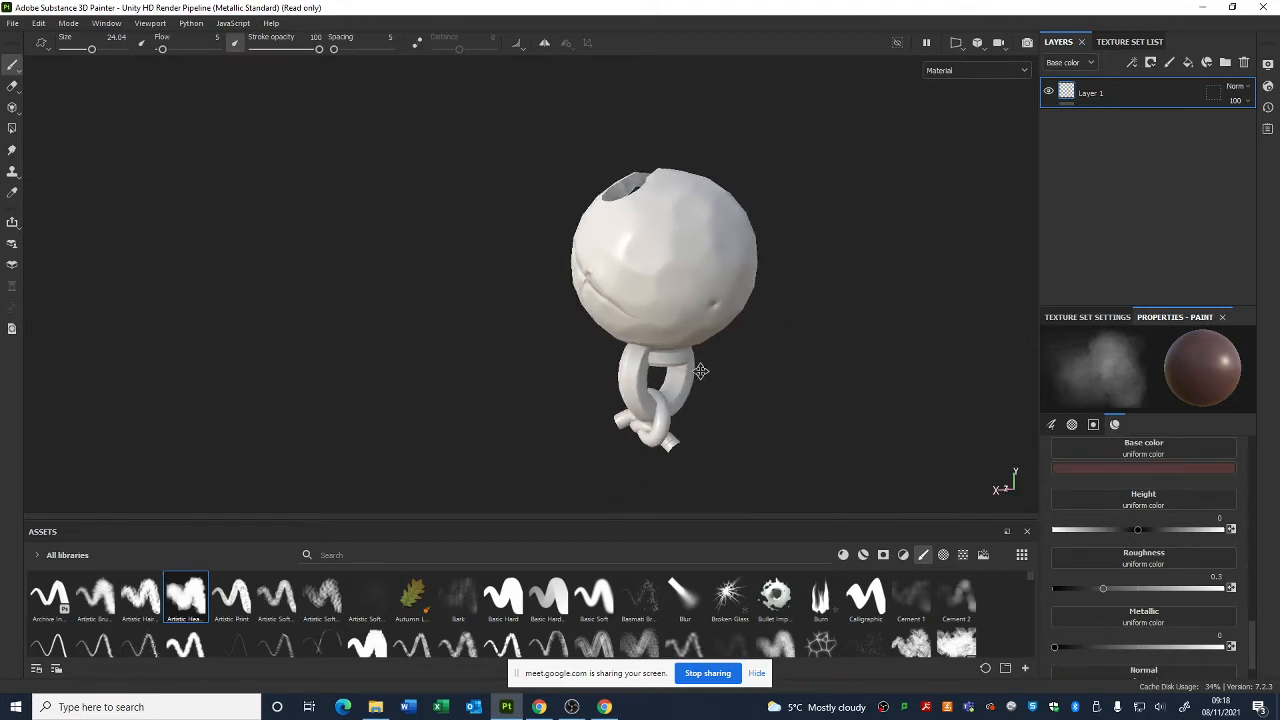
pyautogui.keyDown('alt'); pyautogui.moveTo(700, 371); pyautogui.dragTo(842, 447, button='right'); pyautogui.keyUp('alt')
pyautogui.moveTo(842, 447)
pyautogui.keyDown('alt'); pyautogui.mouseDown()
pyautogui.moveTo(717, 343)
pyautogui.moveTo(780, 380)
pyautogui.moveTo(760, 348)
pyautogui.mouseUp(); pyautogui.keyUp('alt')
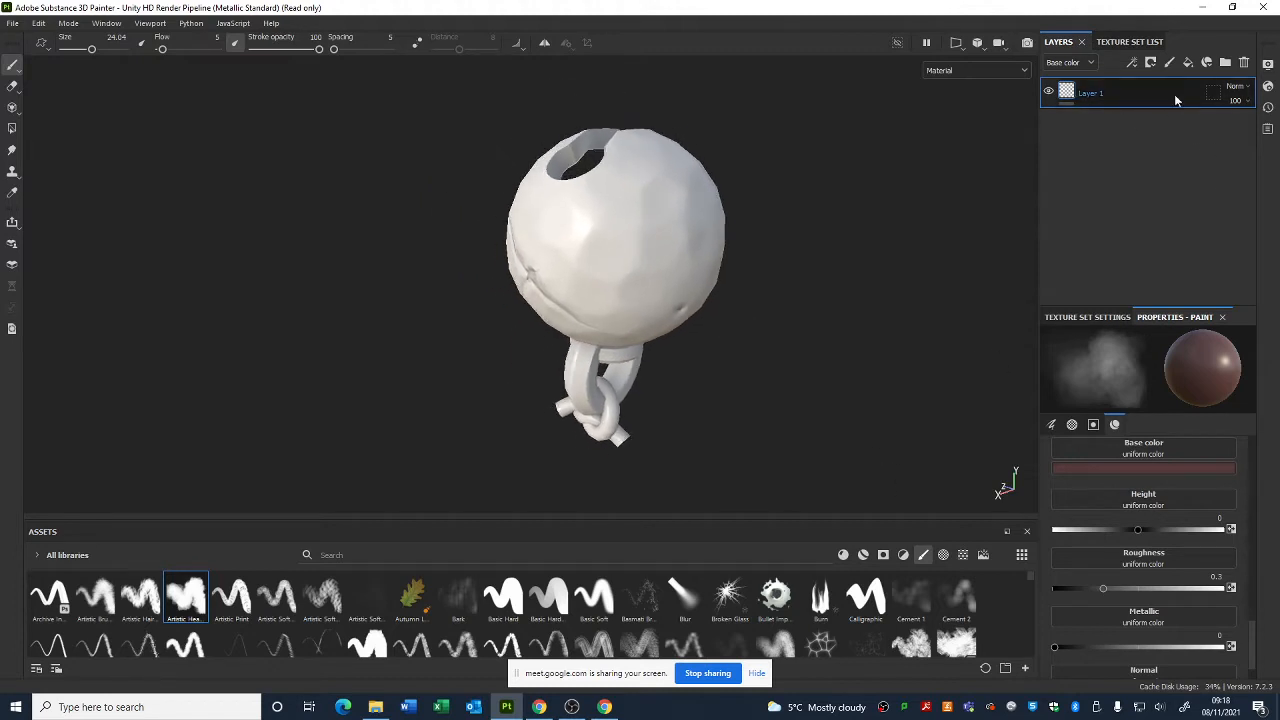
# - Delete Layer 1 and add a folder named "Bell SPhere" in its place
pyautogui.press('Delete')
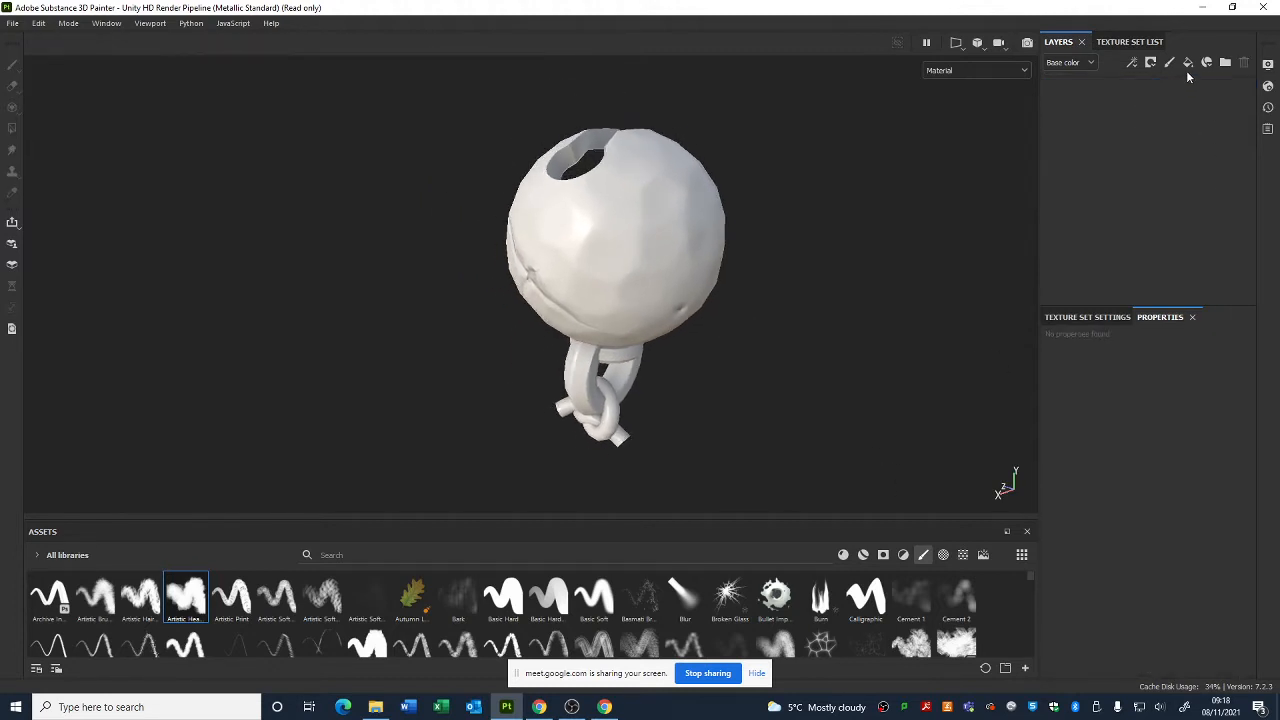
pyautogui.click(1228, 64)
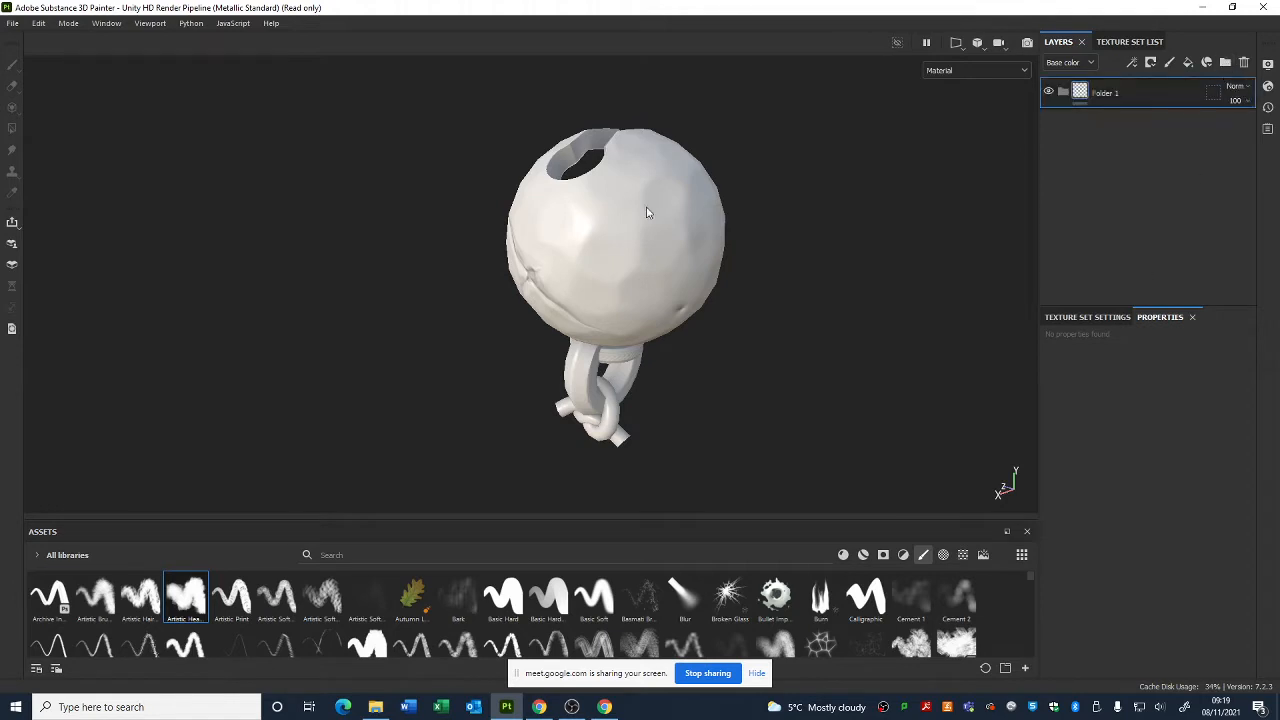
pyautogui.moveTo(647, 213)
pyautogui.keyDown('alt'); pyautogui.mouseDown()
pyautogui.moveTo(766, 297)
pyautogui.moveTo(757, 292)
pyautogui.moveTo(790, 297)
pyautogui.mouseUp(); pyautogui.keyUp('alt')
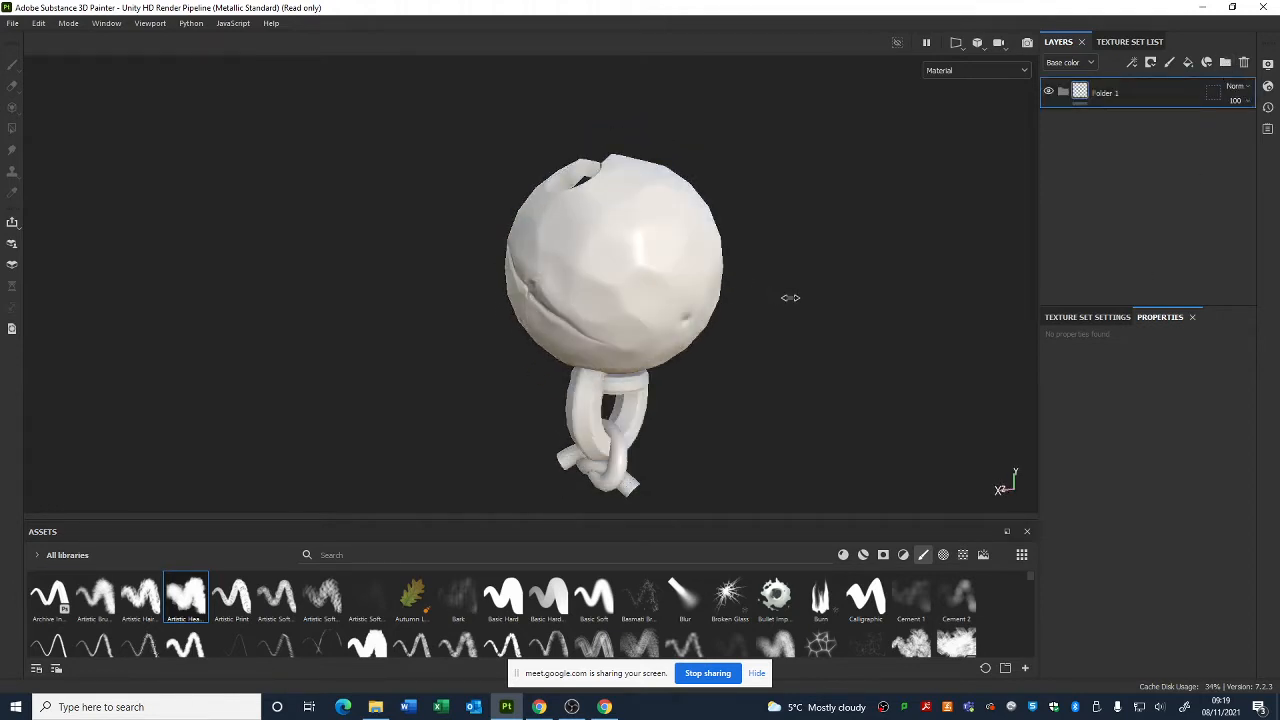
pyautogui.keyDown('shift'); pyautogui.moveTo(790, 297); pyautogui.dragTo(770, 302, button='right'); pyautogui.keyUp('shift')
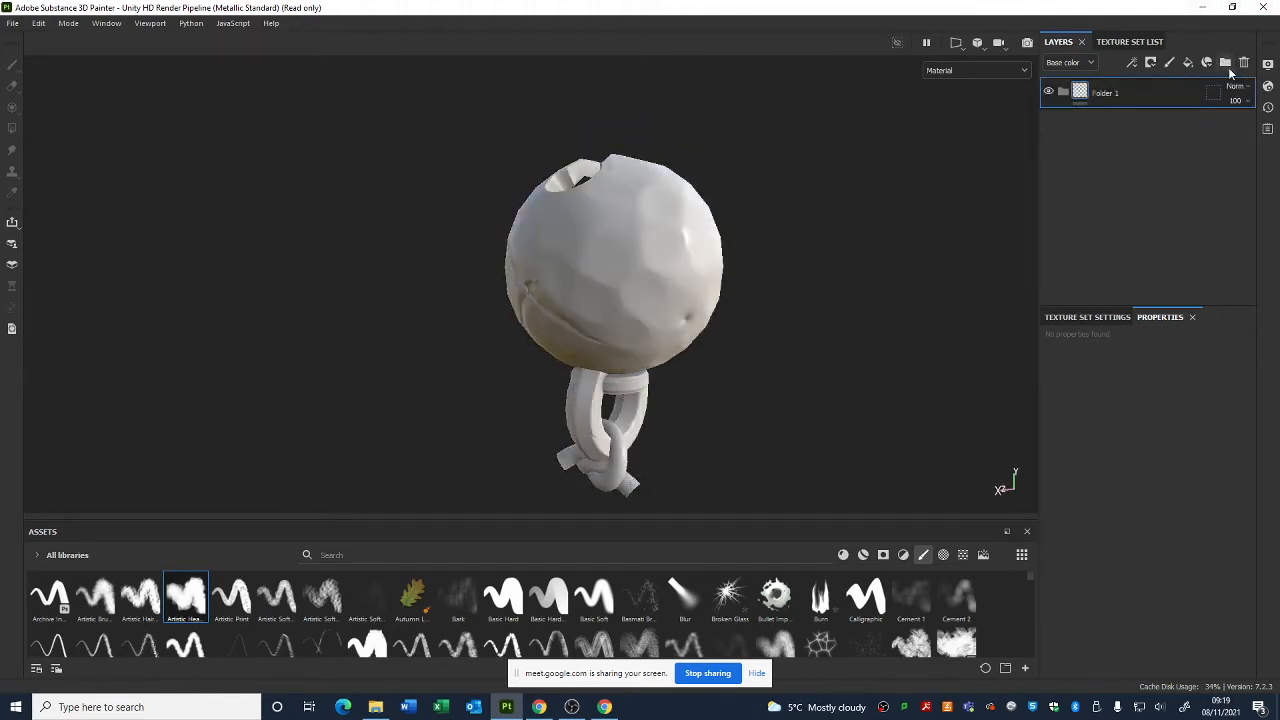
pyautogui.doubleClick(1104, 93)
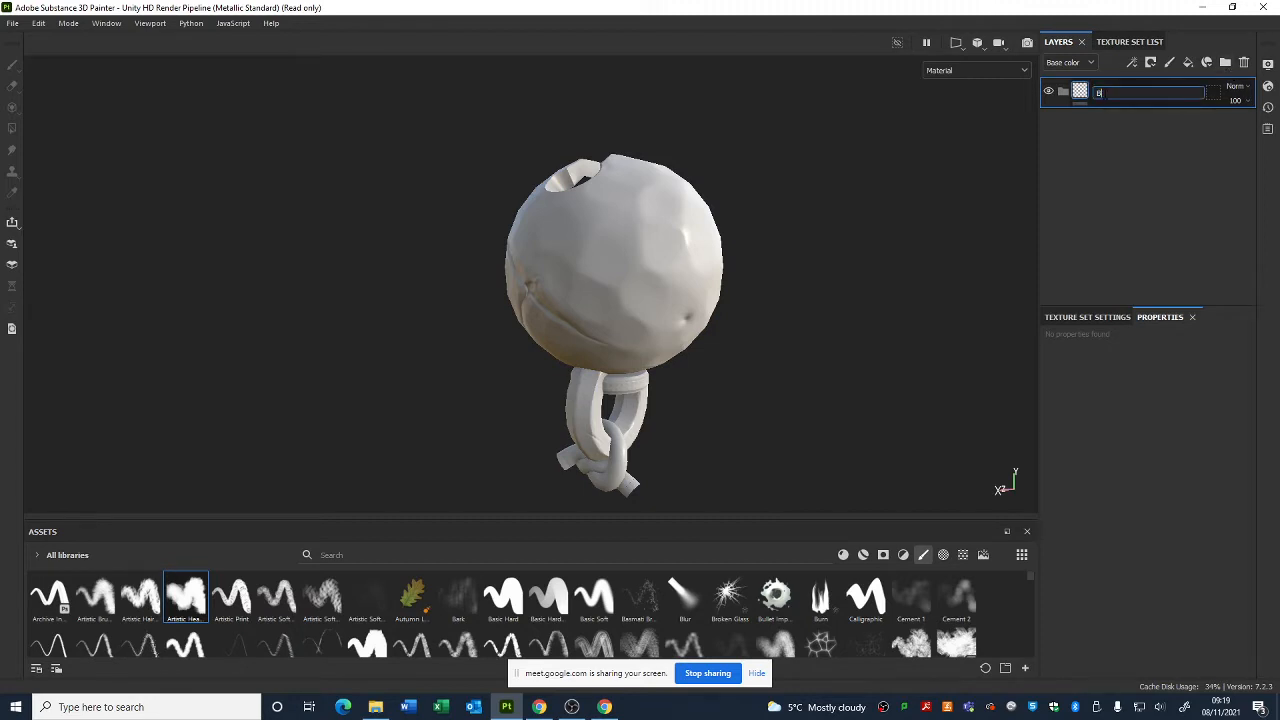
pyautogui.write('Bell SPhere')
pyautogui.press('Return')
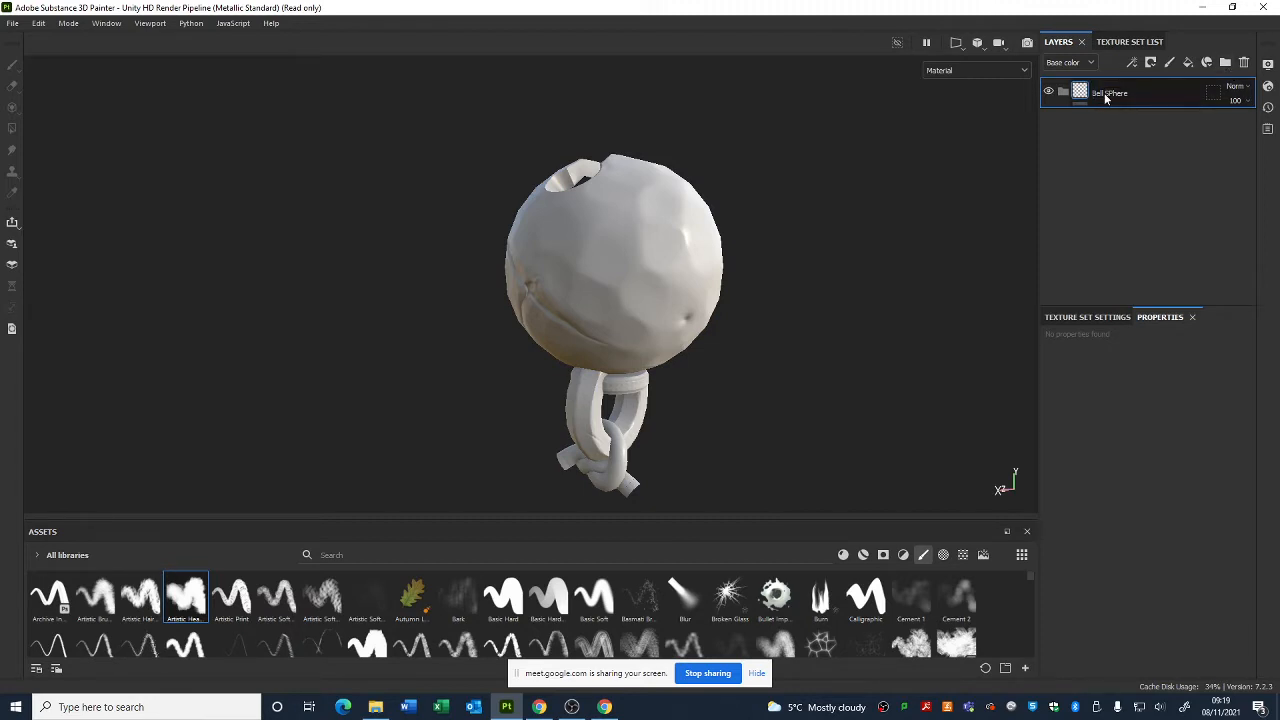
# - Add two more folders above Bell SPhere, naming them "Button" and "Hoop"
pyautogui.click(1225, 62)
pyautogui.doubleClick(1104, 93)
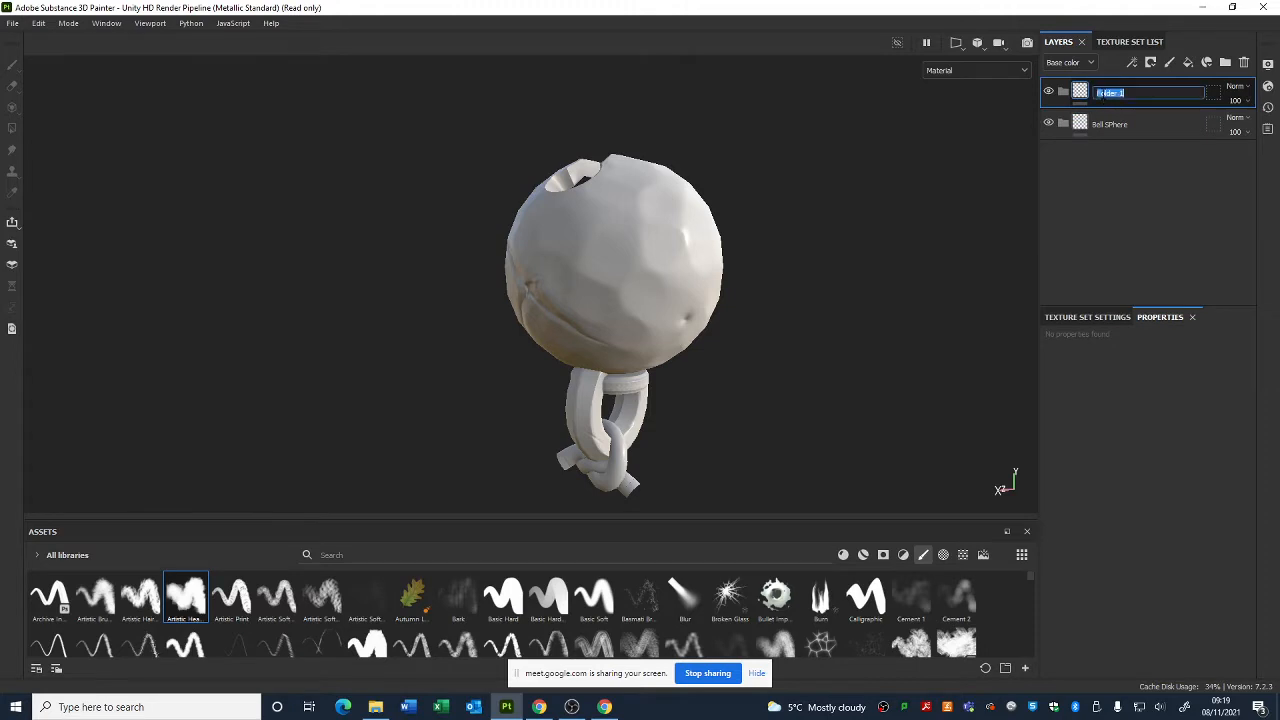
pyautogui.write('Button')
pyautogui.press('Return')
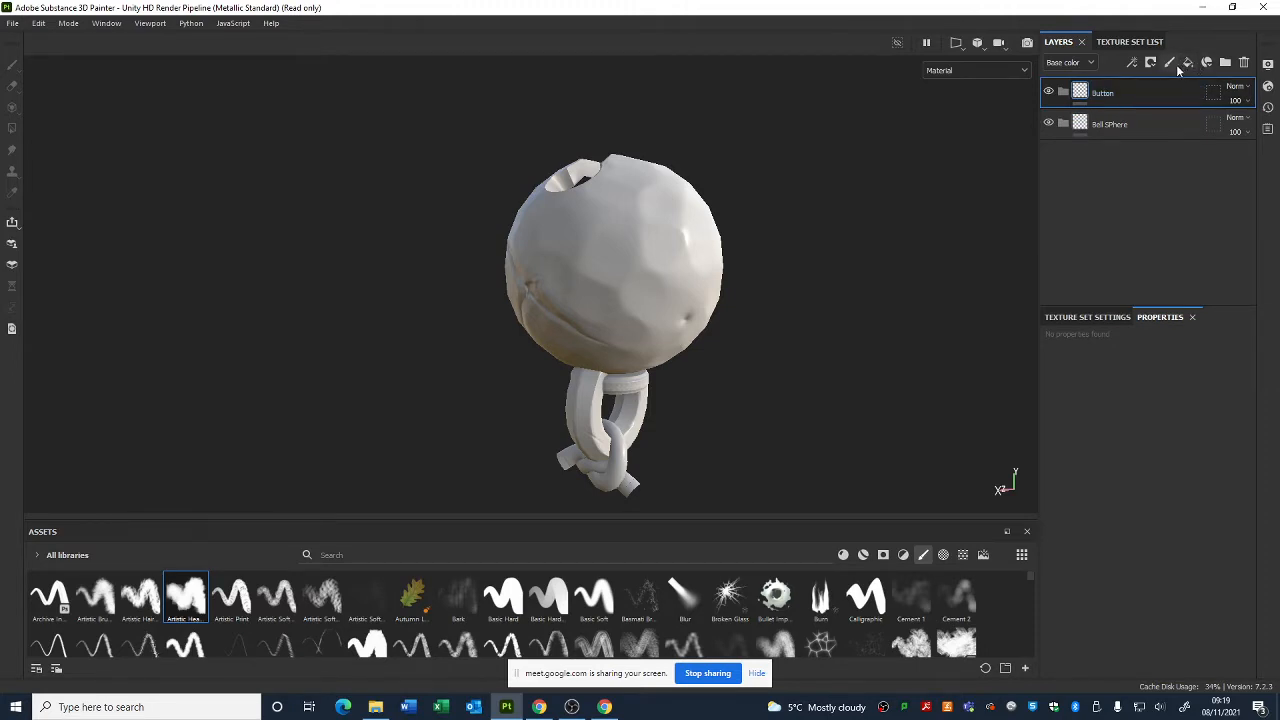
pyautogui.click(1225, 62)
pyautogui.doubleClick(1106, 93)
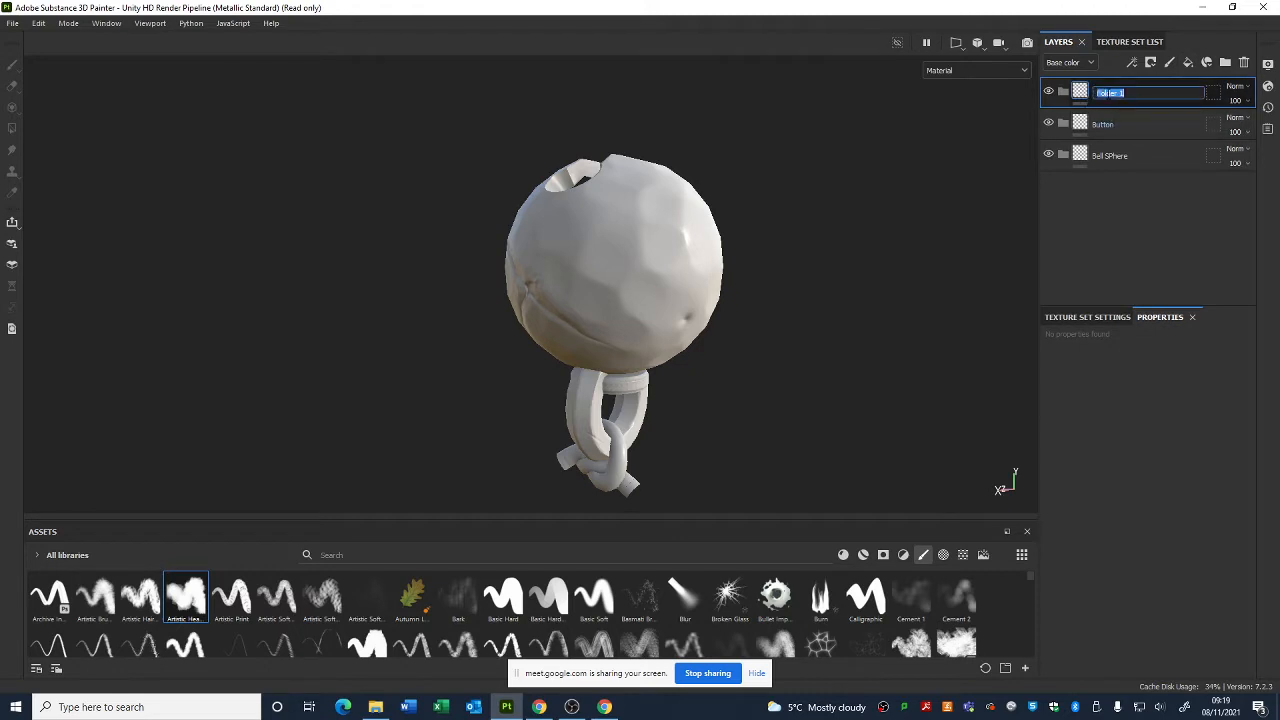
pyautogui.write('Hoop')
pyautogui.press('Return')
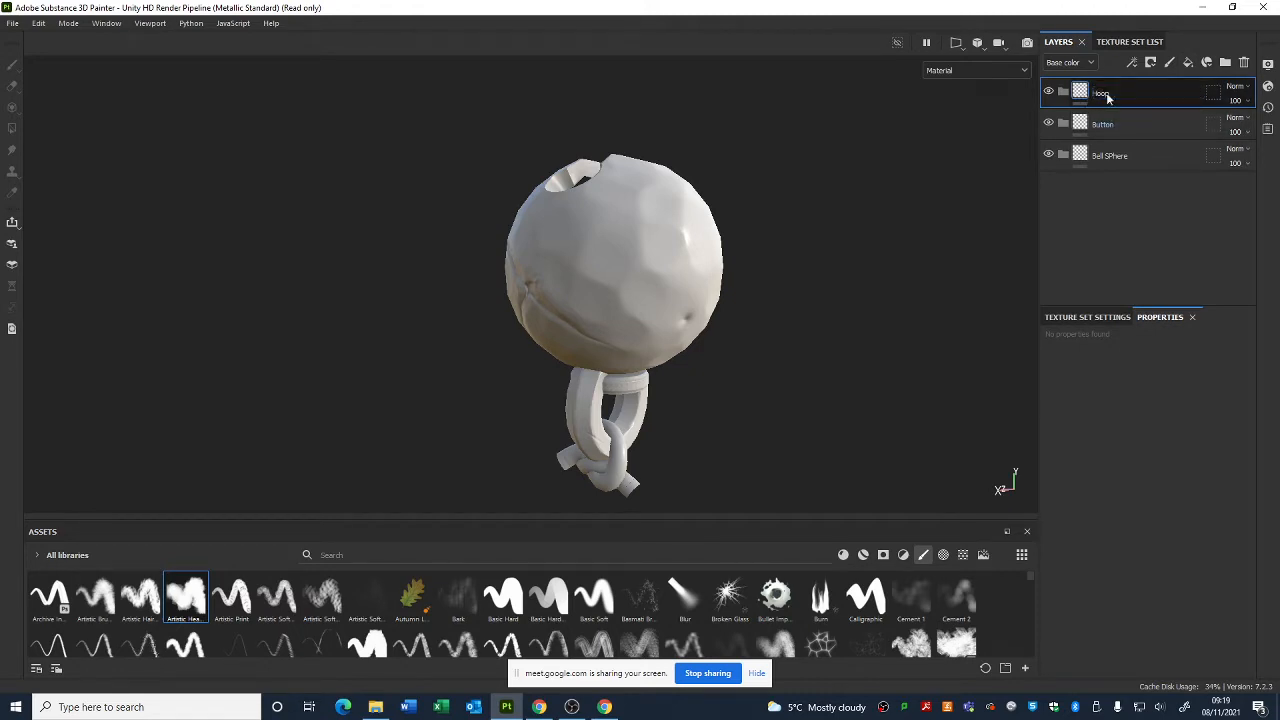
# - Add a fill layer inside the Bell SPhere folder
pyautogui.keyDown('alt'); pyautogui.moveTo(637, 301); pyautogui.dragTo(823, 326); pyautogui.keyUp('alt')
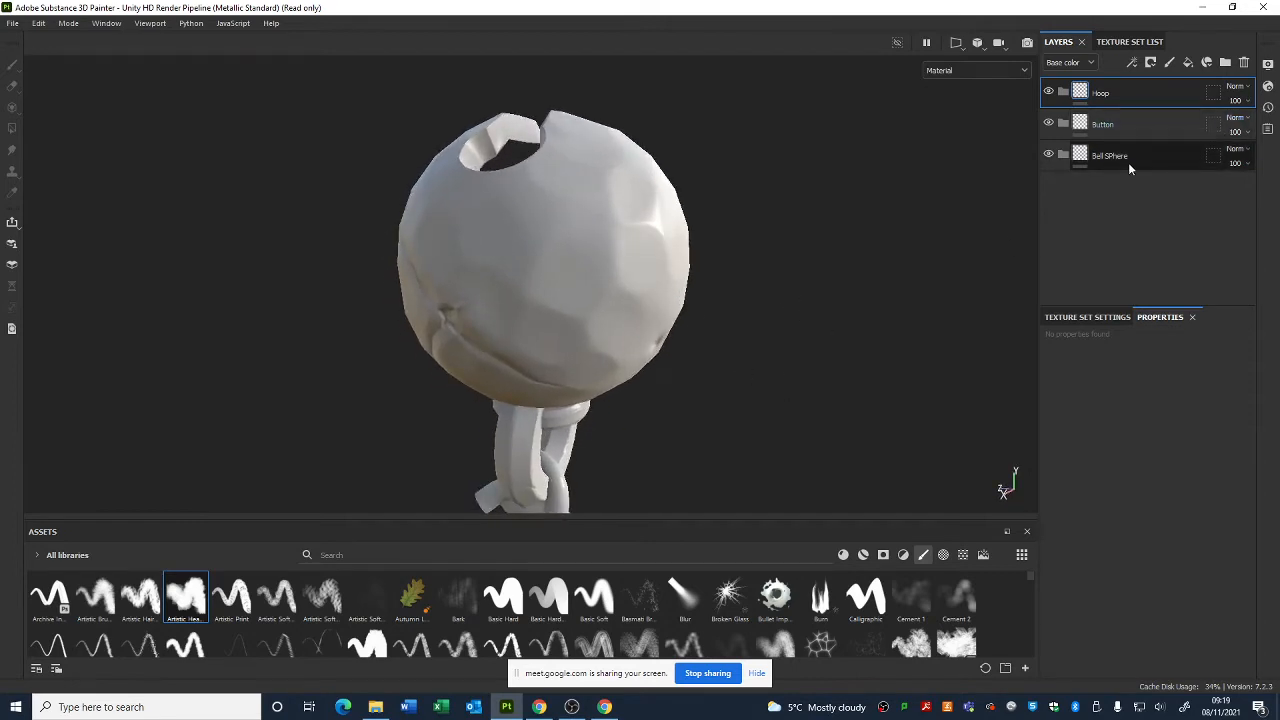
pyautogui.click(1130, 160)
pyautogui.click(1188, 62)
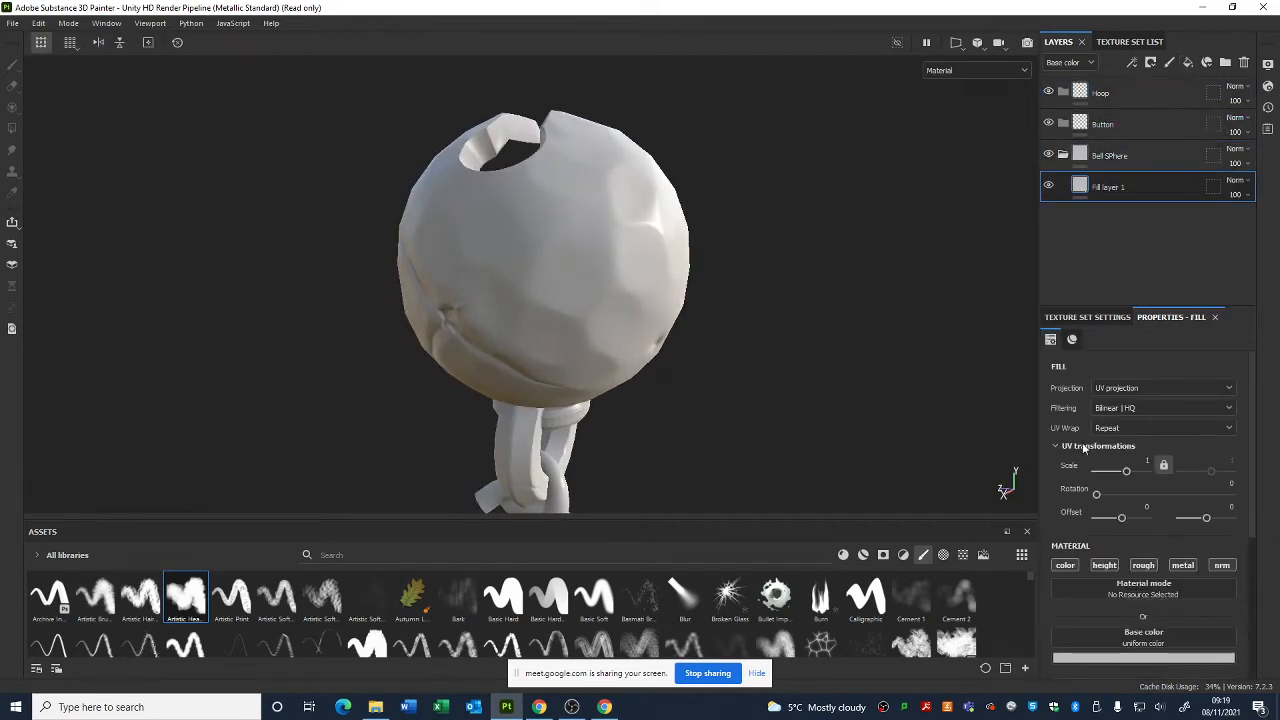
# - Set the fill layer's base color to golden yellow (ffc324)
pyautogui.scroll(-5, 1100, 470)
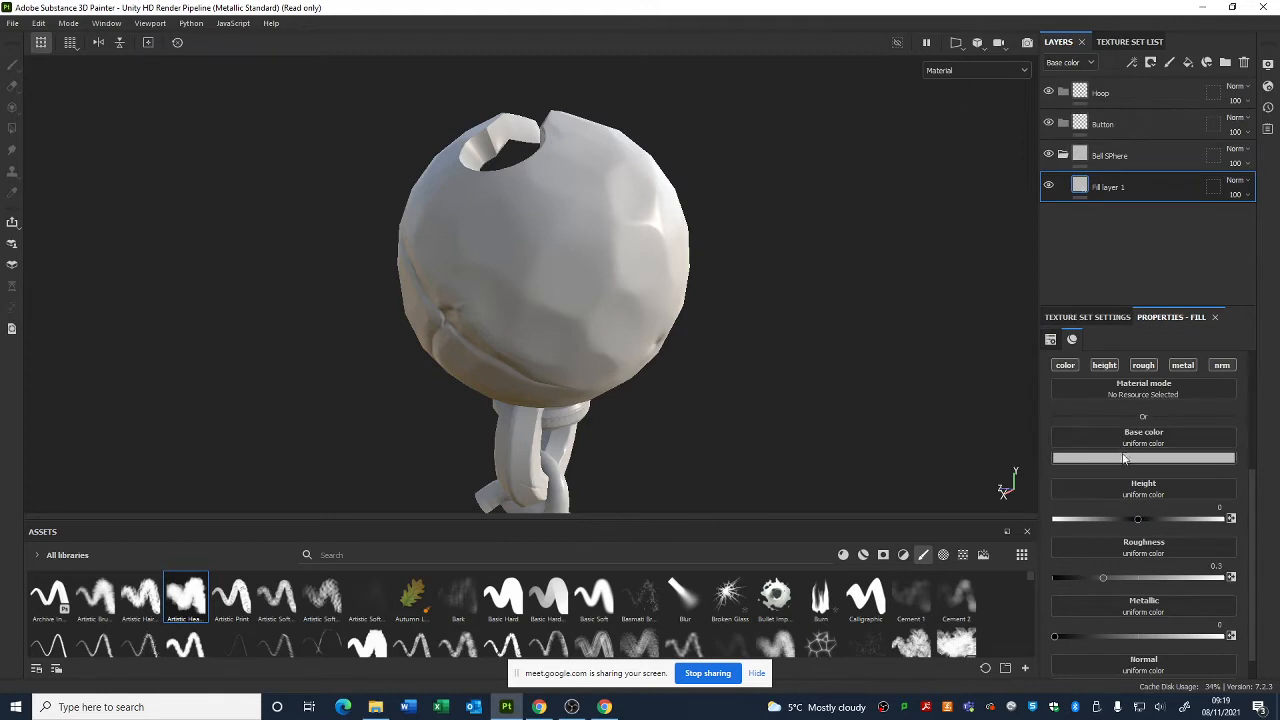
pyautogui.click(1124, 458)
pyautogui.moveTo(1208, 530); pyautogui.dragTo(1213, 592)
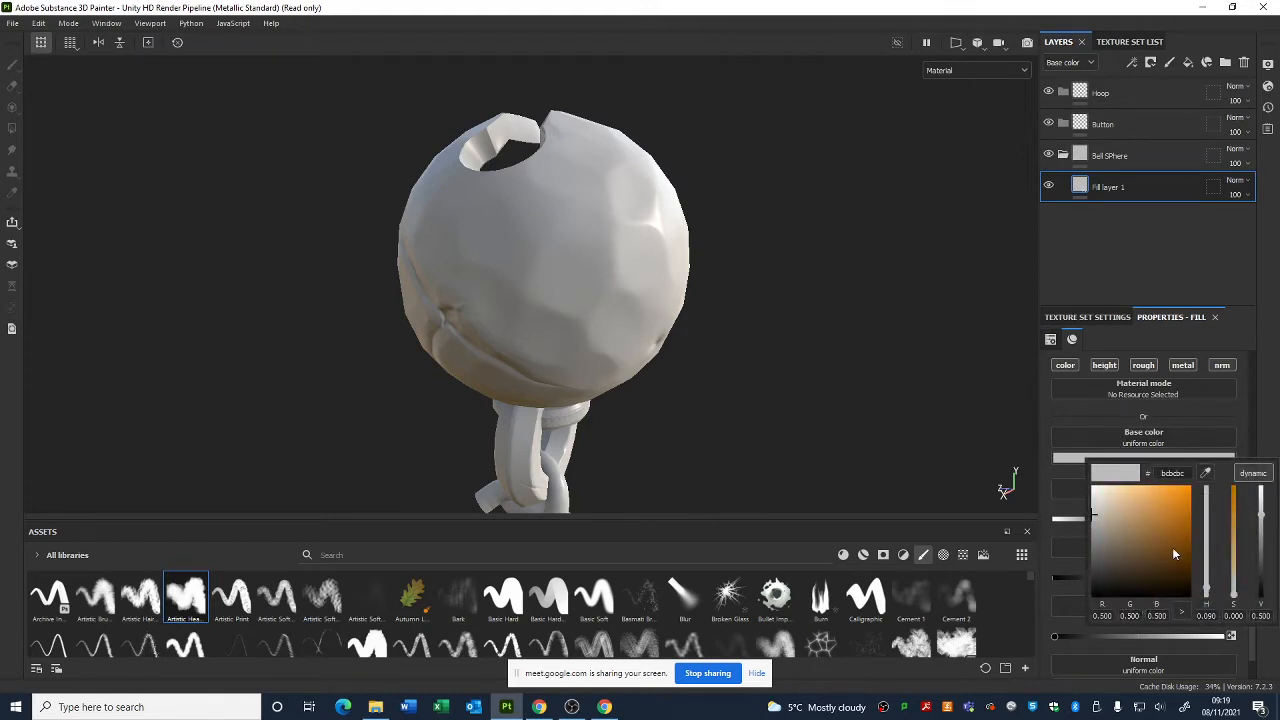
pyautogui.moveTo(1174, 553); pyautogui.dragTo(1180, 486)
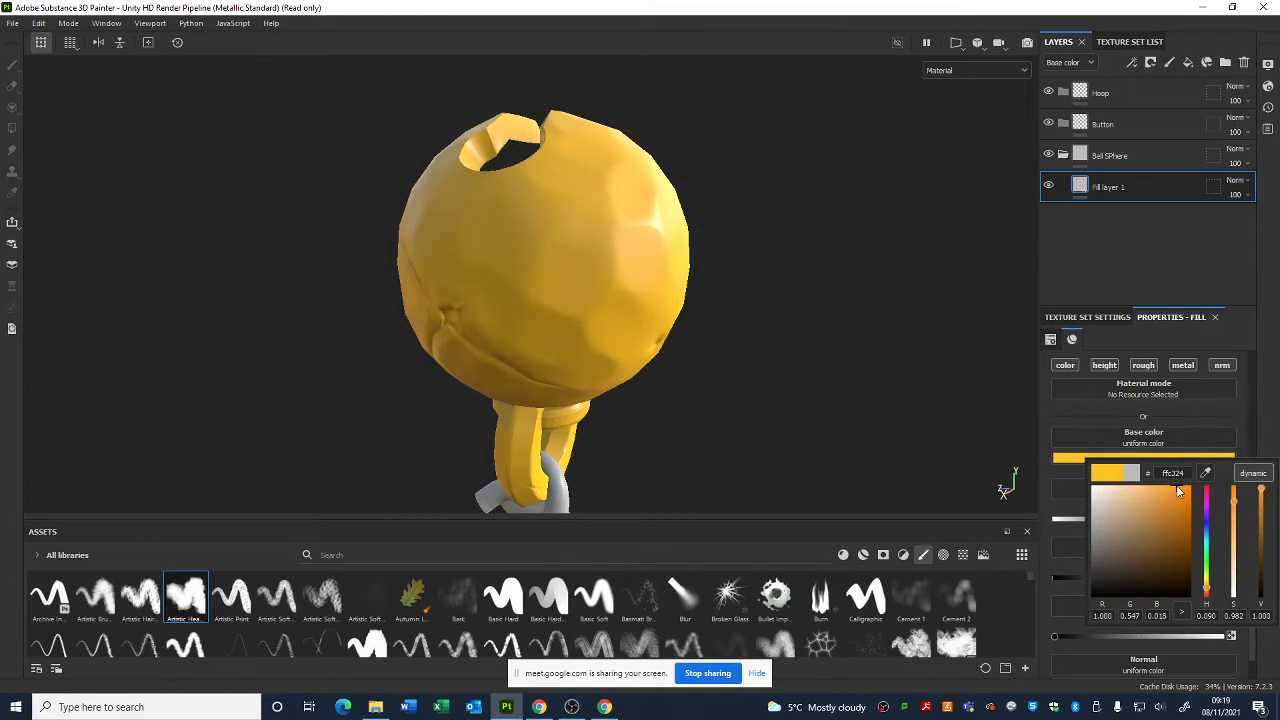
pyautogui.keyDown('alt'); pyautogui.moveTo(505, 240); pyautogui.dragTo(520, 264); pyautogui.keyUp('alt')
pyautogui.keyDown('alt'); pyautogui.moveTo(658, 301); pyautogui.dragTo(743, 274); pyautogui.keyUp('alt')
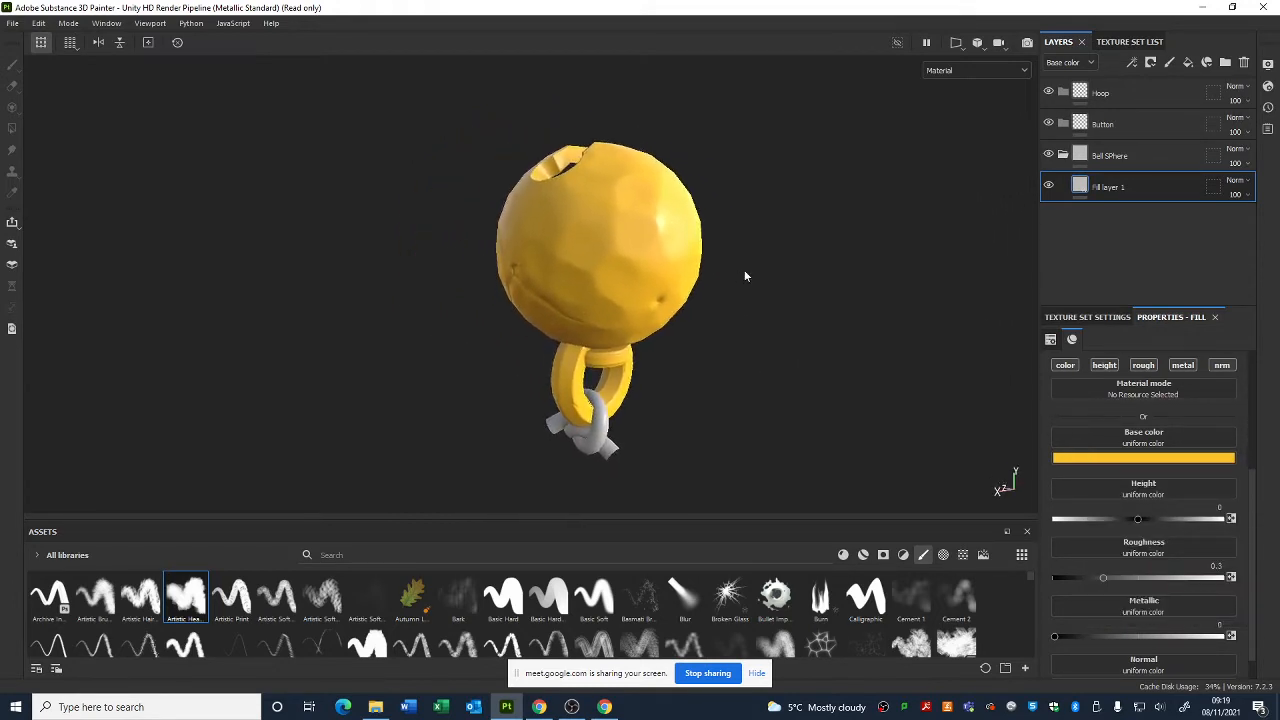
pyautogui.click(1134, 158)
pyautogui.click(1108, 186)
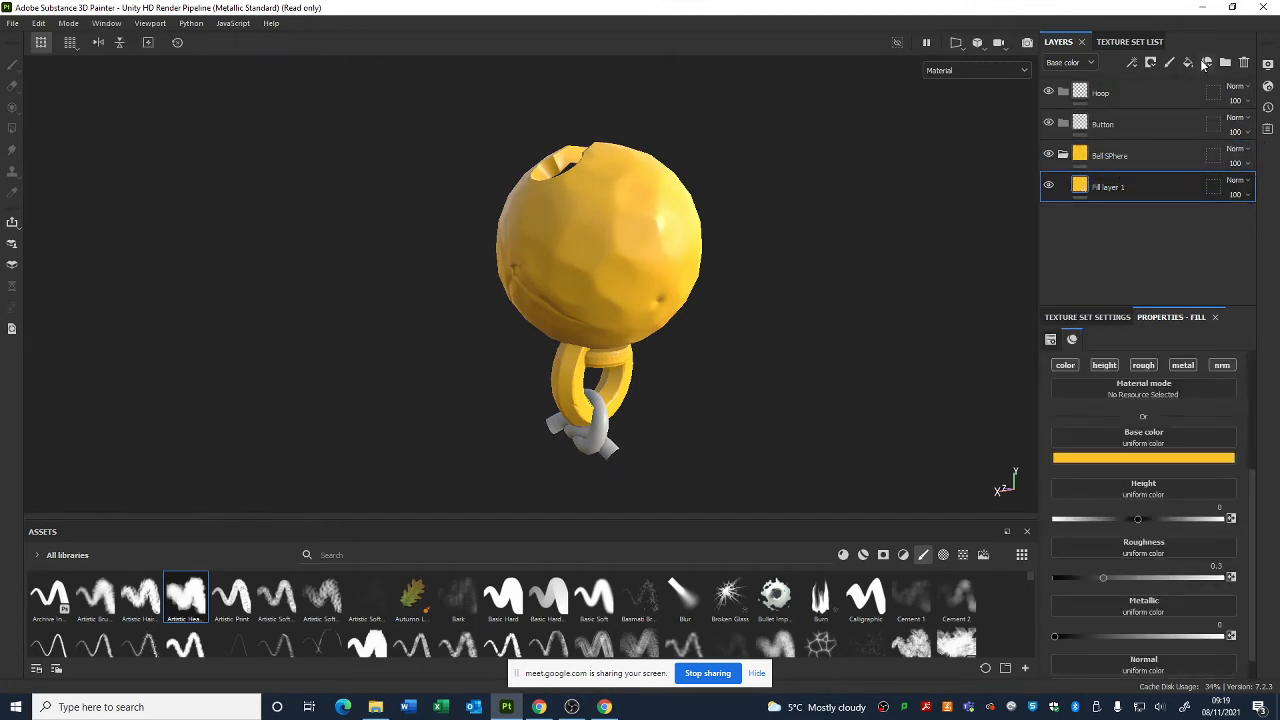
# - Add a black mask to the Bell SPhere folder and add a paint effect to that mask
pyautogui.keyDown('alt'); pyautogui.moveTo(760, 290); pyautogui.dragTo(720, 306); pyautogui.keyUp('alt')
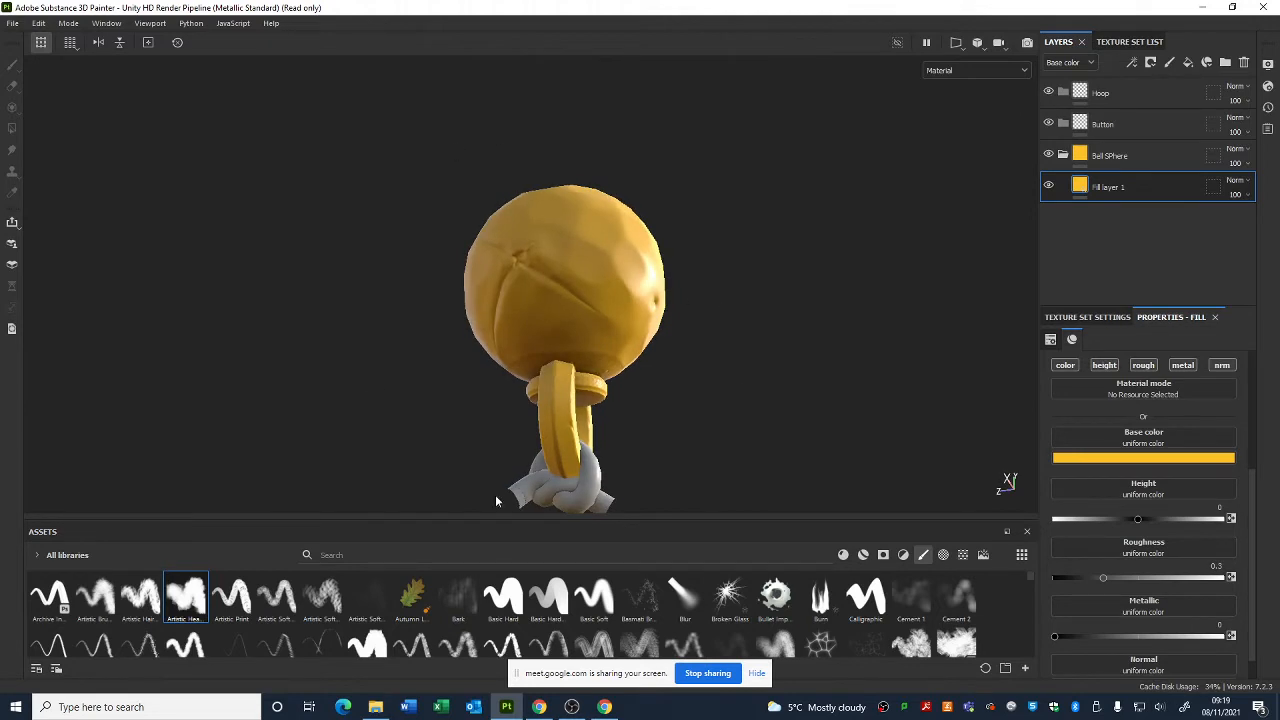
pyautogui.keyDown('alt'); pyautogui.moveTo(715, 148); pyautogui.dragTo(527, 16); pyautogui.keyUp('alt')
pyautogui.keyDown('alt'); pyautogui.moveTo(690, 165); pyautogui.dragTo(718, 174); pyautogui.keyUp('alt')
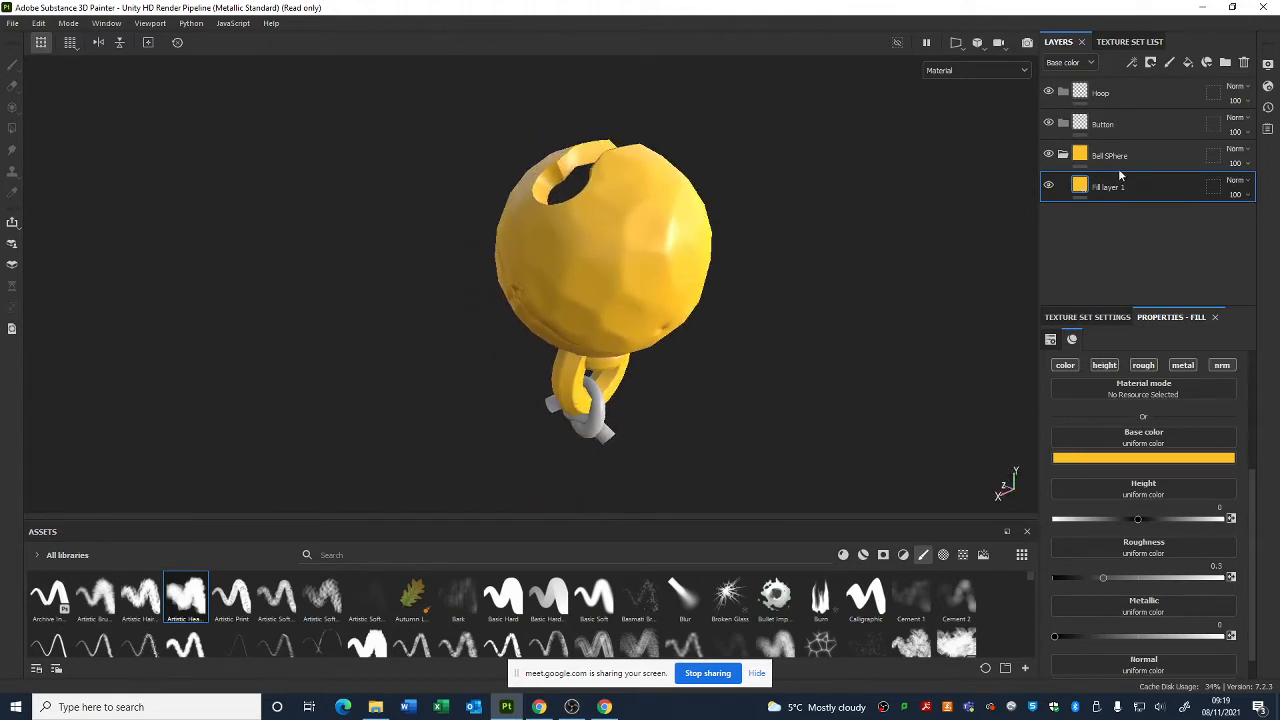
pyautogui.click(1112, 153)
pyautogui.rightClick(1088, 155)
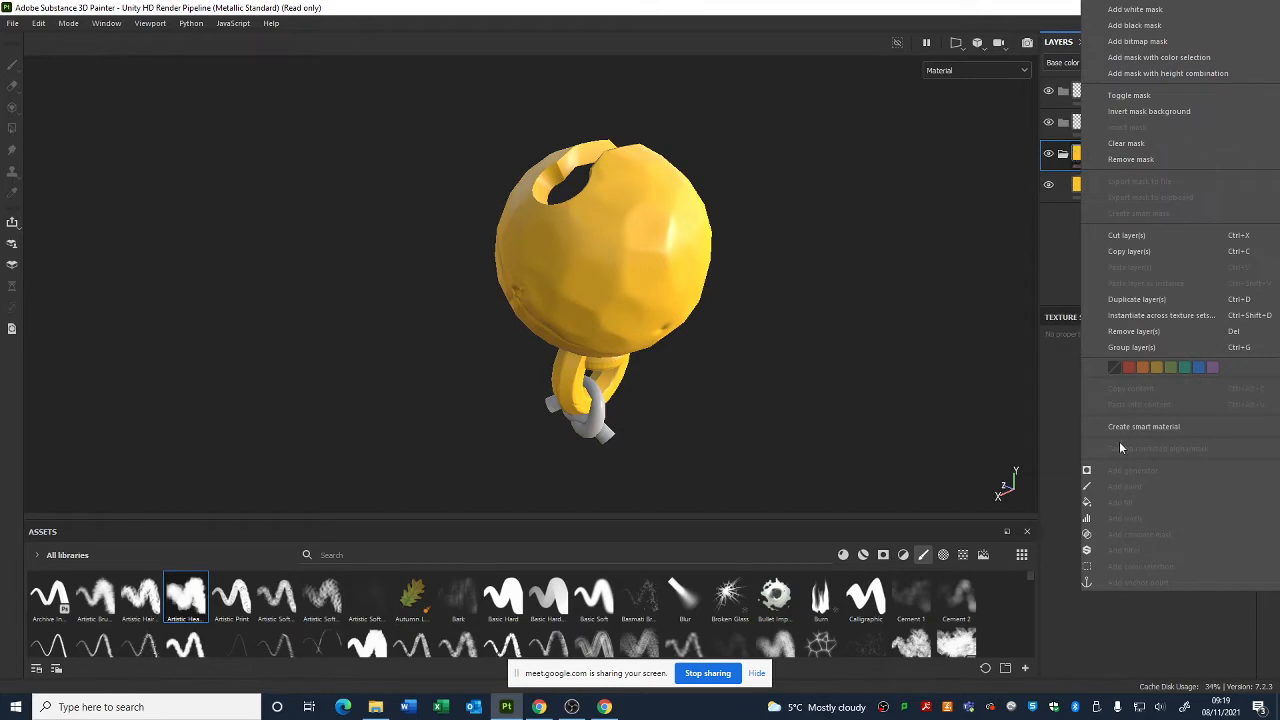
pyautogui.click(1135, 25)
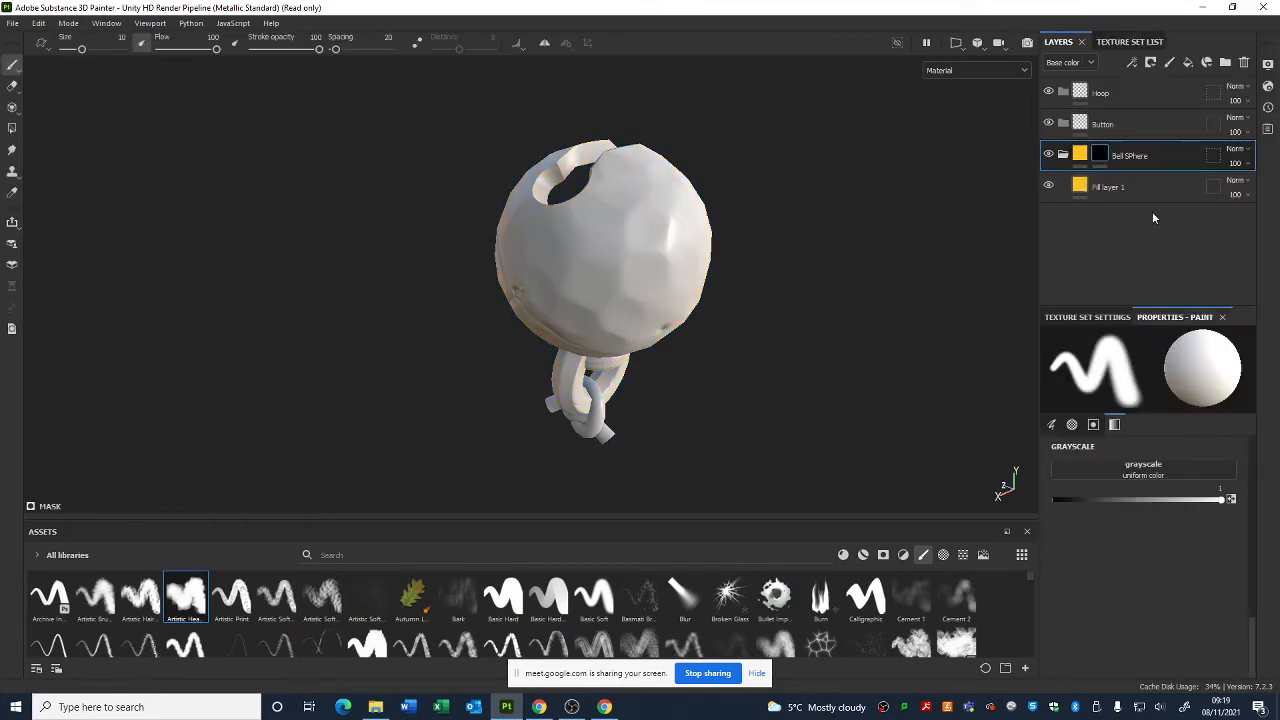
pyautogui.rightClick(1105, 166)
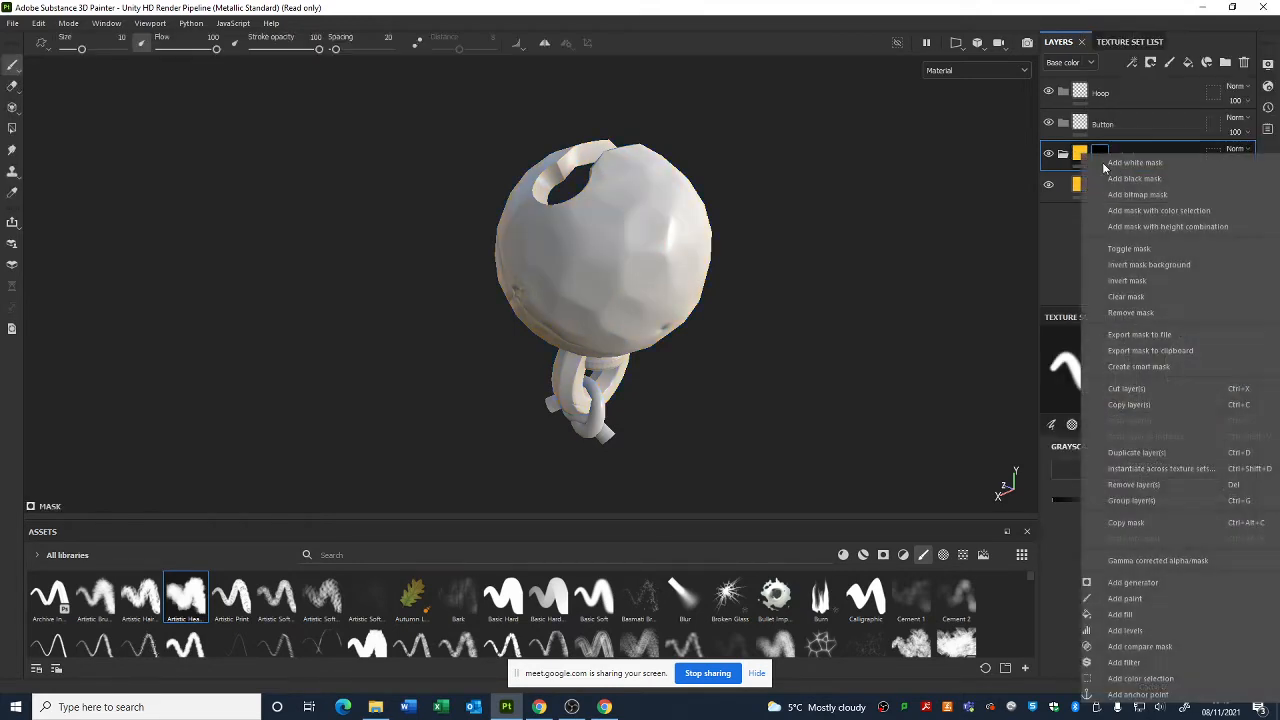
pyautogui.click(1132, 598)
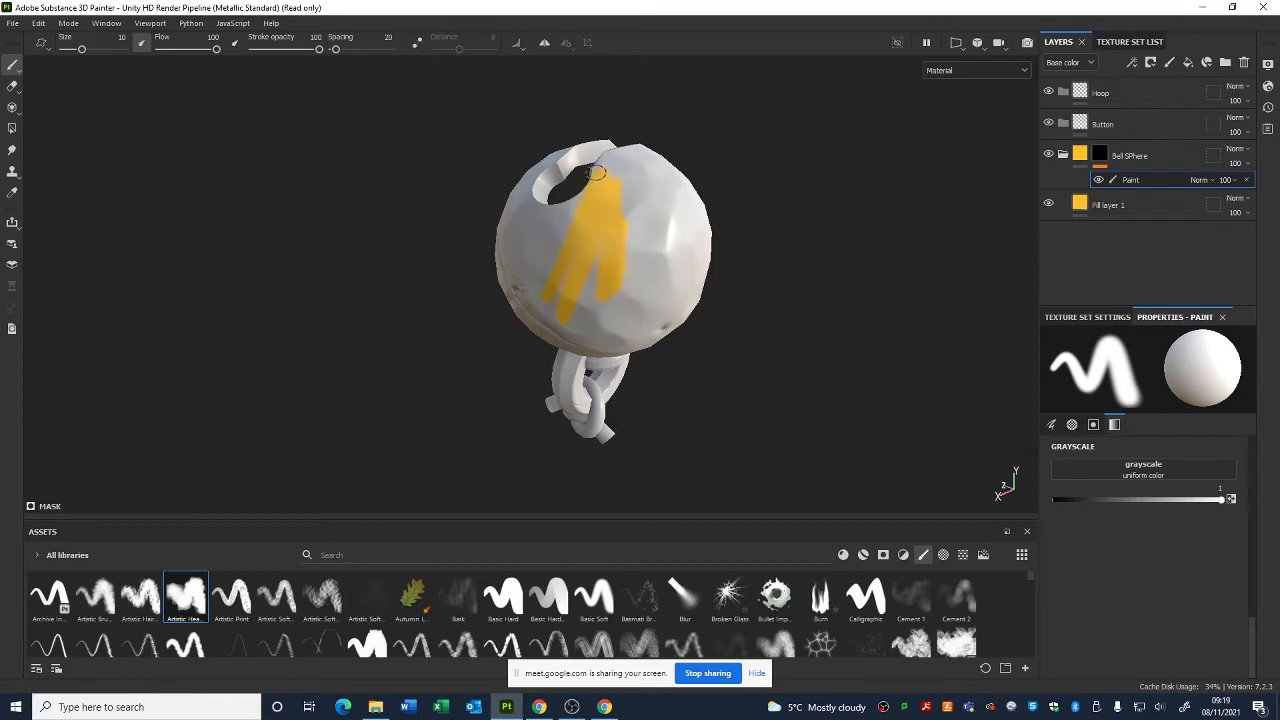
# - Undo the test brush strokes in the Bell SPhere mask and activate the Polygon Fill tool
pyautogui.hotkey('ctrl', 'z')
pyautogui.click(12, 129)
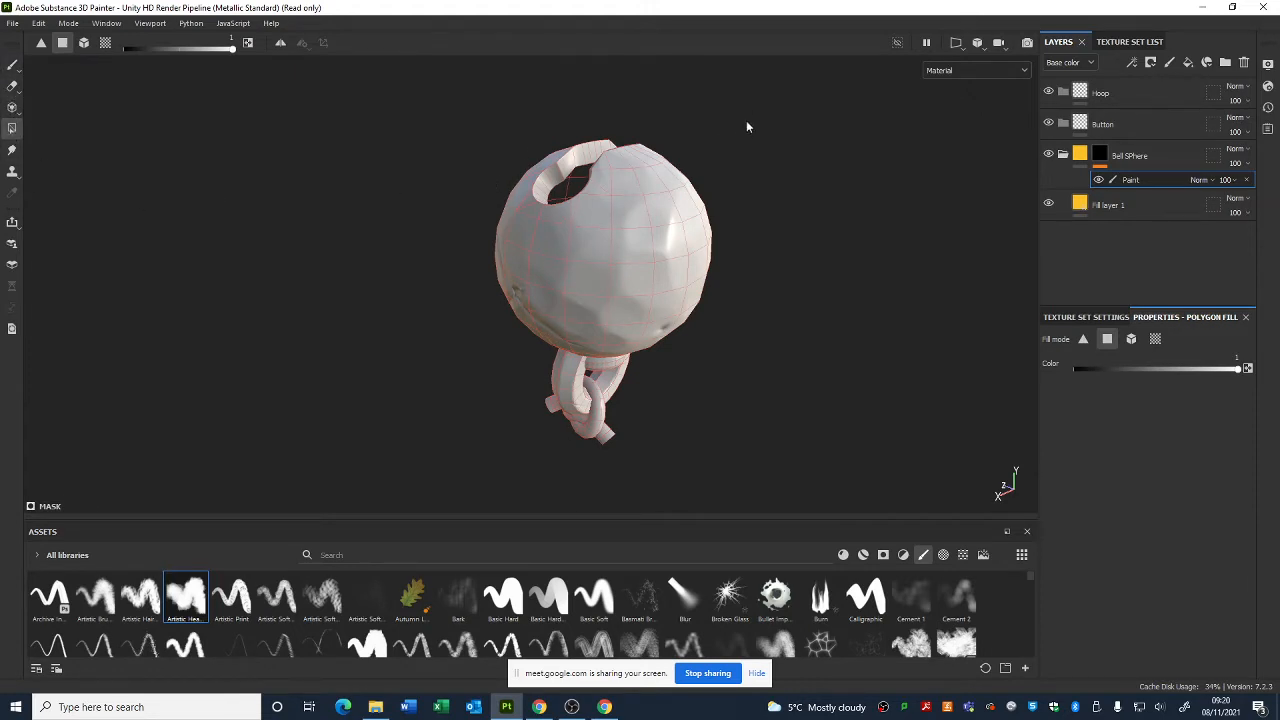
# - Try filling individual quad faces of the sphere in the mask with Polygon Fill and undo the fill
pyautogui.moveTo(752, 114); pyautogui.dragTo(620, 201)
pyautogui.keyDown('alt'); pyautogui.moveTo(795, 369); pyautogui.dragTo(655, 316); pyautogui.keyUp('alt')
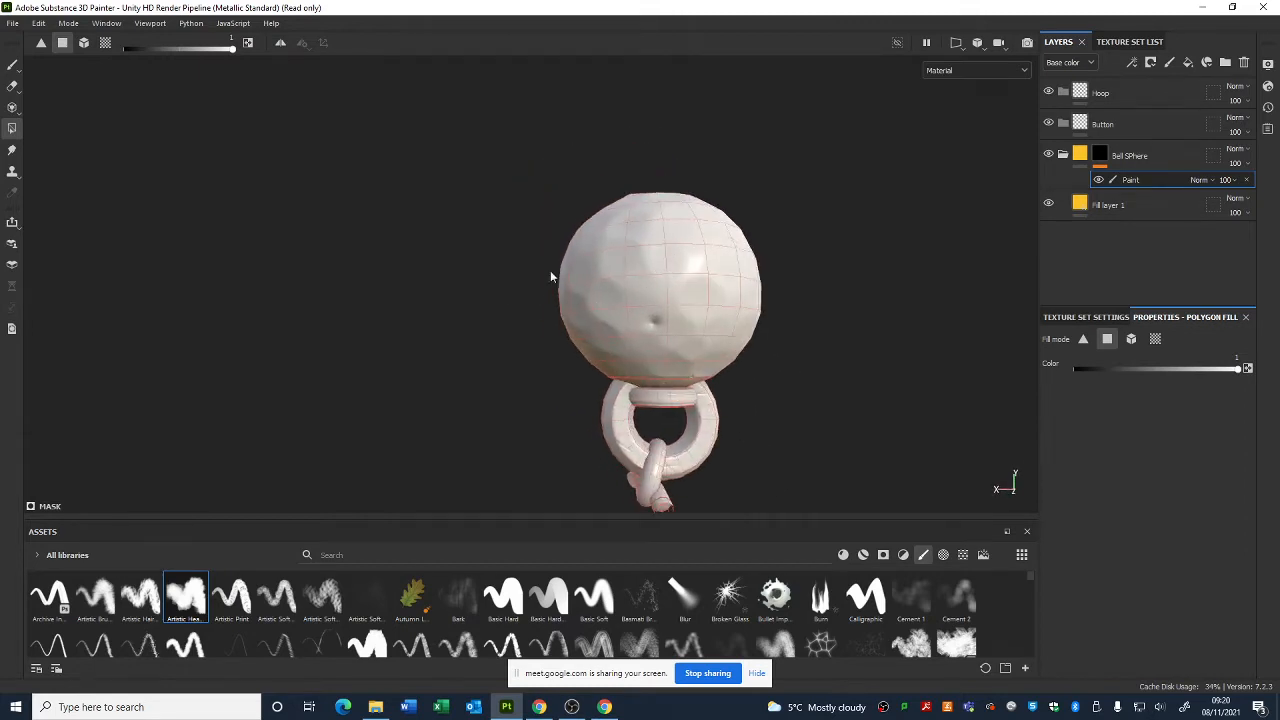
pyautogui.moveTo(550, 197); pyautogui.dragTo(775, 340)
pyautogui.hotkey('ctrl', 'z')
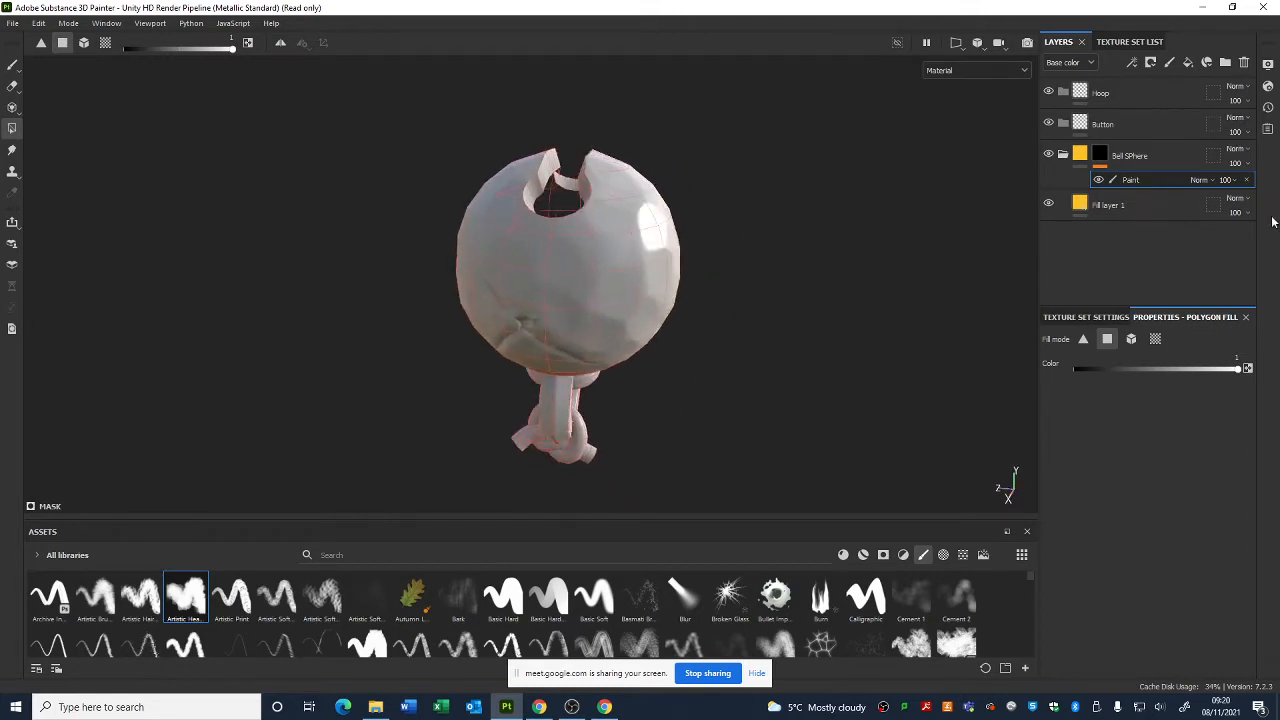
pyautogui.keyDown('alt'); pyautogui.moveTo(569, 229); pyautogui.dragTo(603, 252, button='middle'); pyautogui.keyUp('alt')
pyautogui.keyDown('alt'); pyautogui.moveTo(645, 285); pyautogui.dragTo(750, 370, button='right'); pyautogui.keyUp('alt')
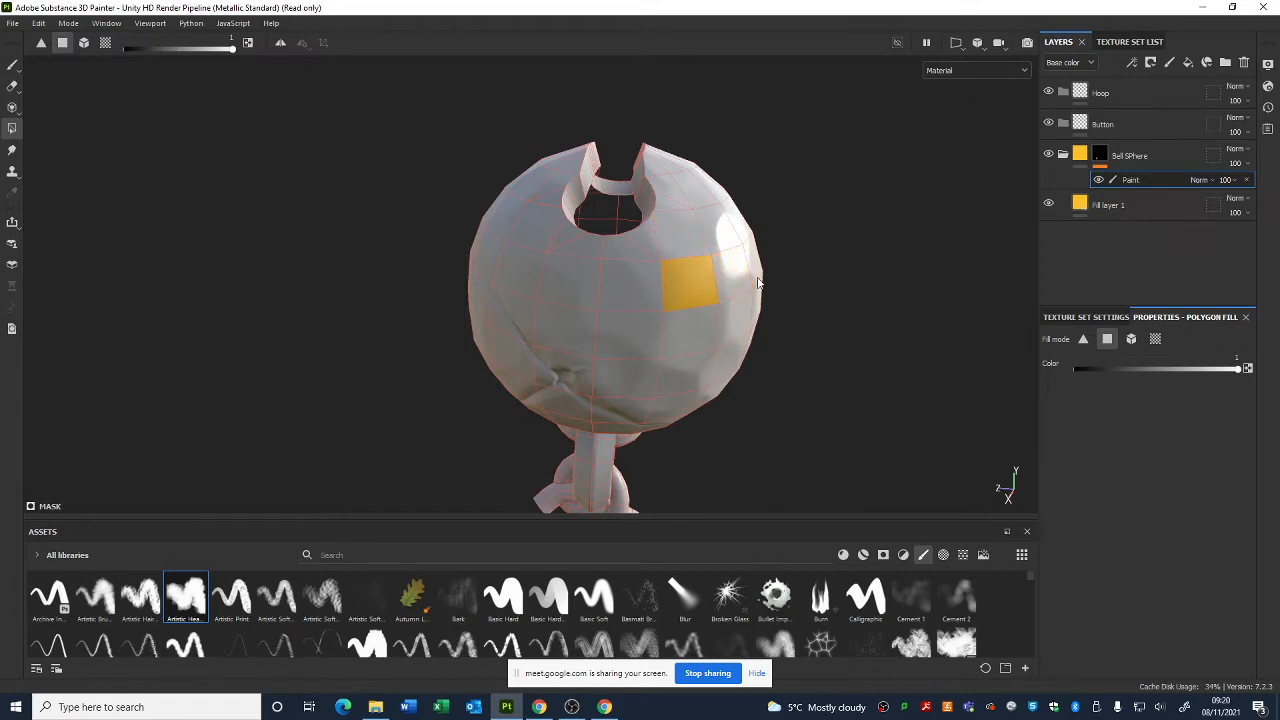
# - Fill the entire sphere in the Bell SPhere mask using Polygon Fill's mesh mode, then return to the brush
pyautogui.click(1131, 340)
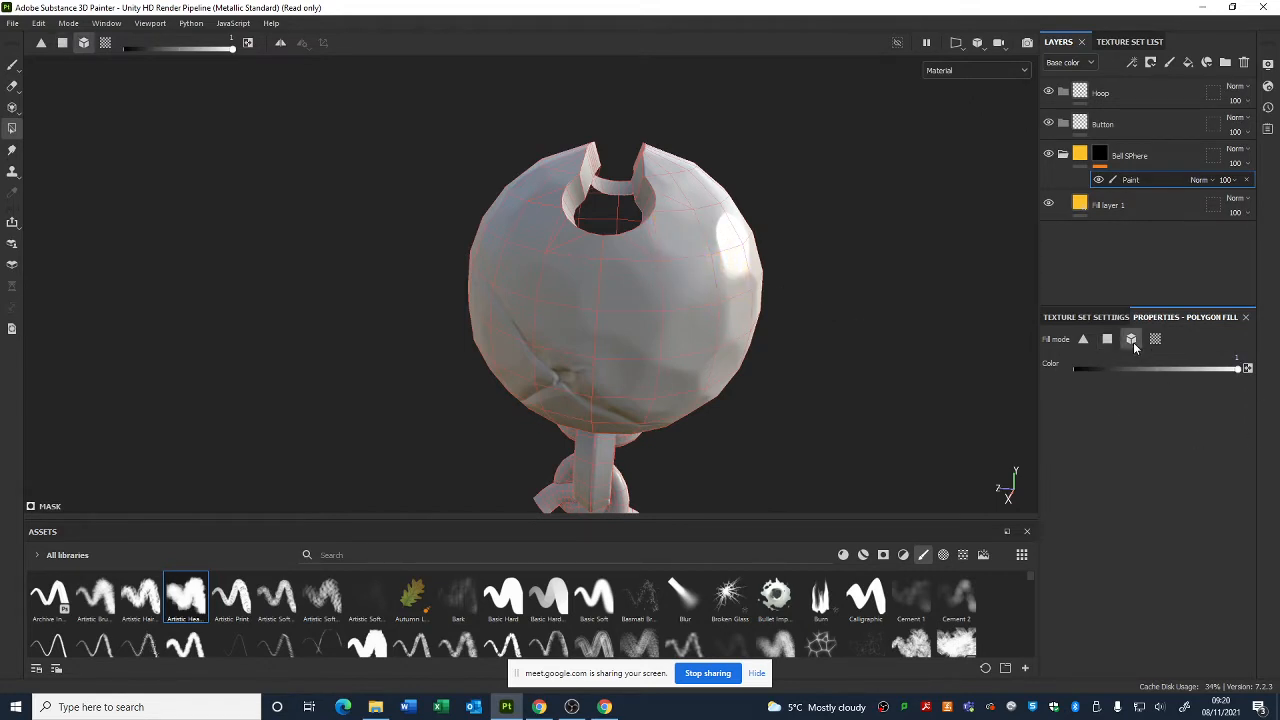
pyautogui.keyDown('alt'); pyautogui.moveTo(790, 262); pyautogui.dragTo(762, 205); pyautogui.keyUp('alt')
pyautogui.click(684, 301)
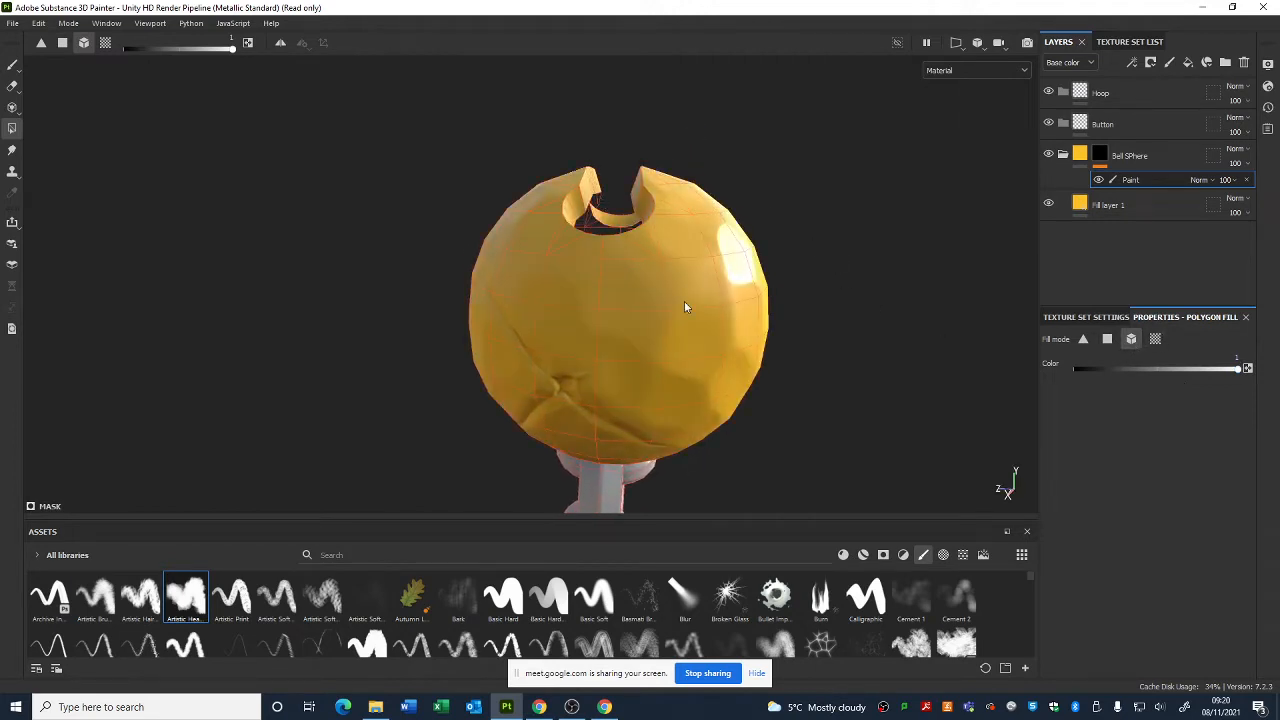
pyautogui.scroll(-2, 764, 383)
pyautogui.keyDown('alt'); pyautogui.moveTo(764, 383); pyautogui.dragTo(634, 403); pyautogui.keyUp('alt')
pyautogui.press('1')
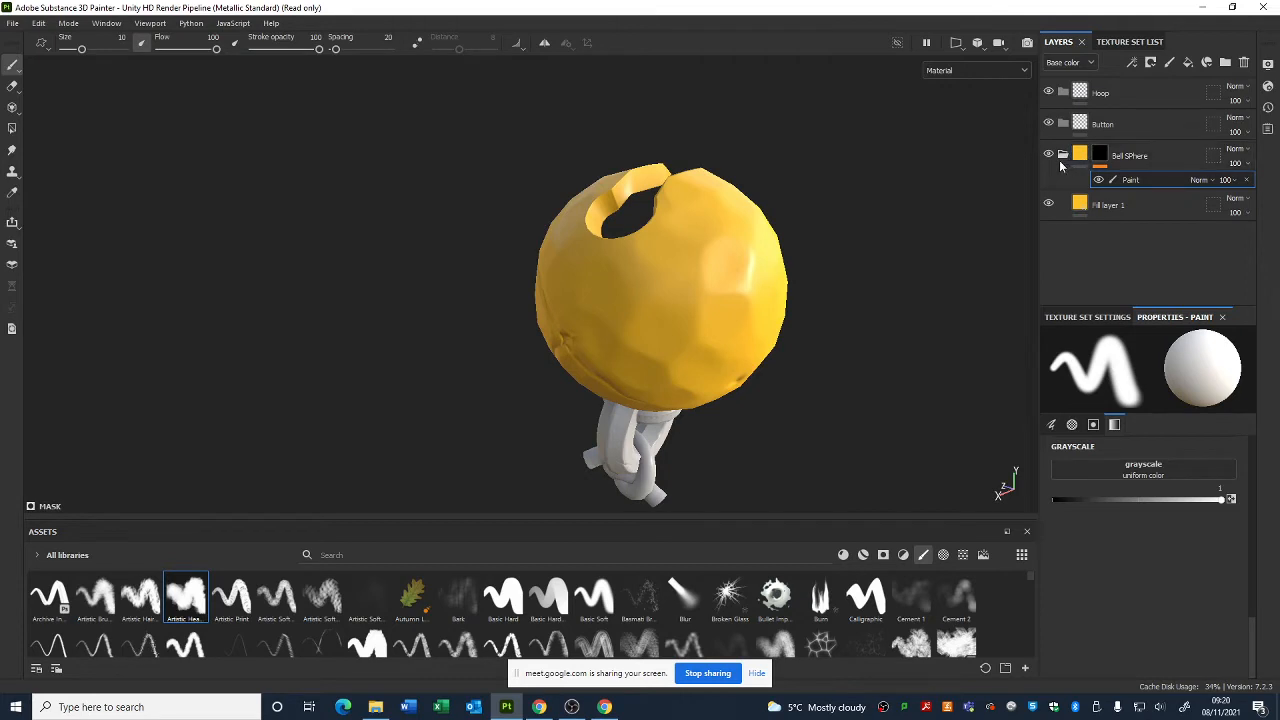
pyautogui.keyDown('alt'); pyautogui.moveTo(746, 390); pyautogui.dragTo(639, 262); pyautogui.keyUp('alt')
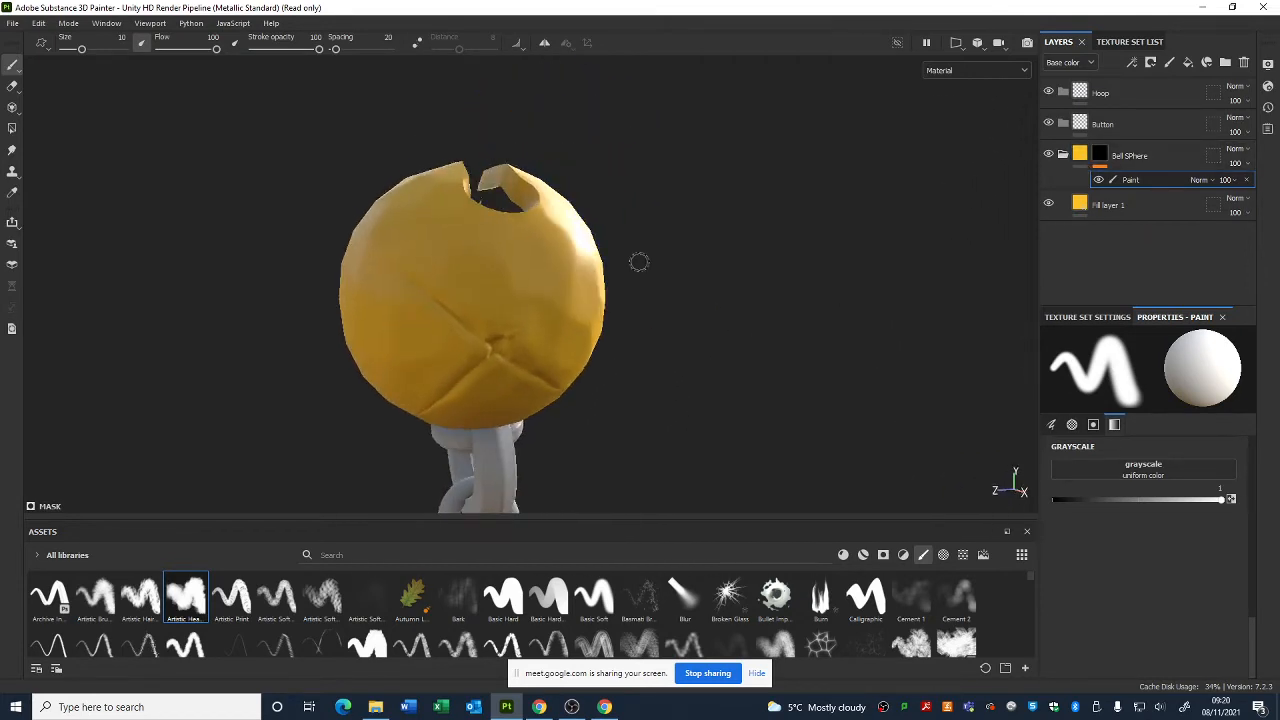
pyautogui.keyDown('alt'); pyautogui.moveTo(491, 333); pyautogui.dragTo(697, 326); pyautogui.keyUp('alt')
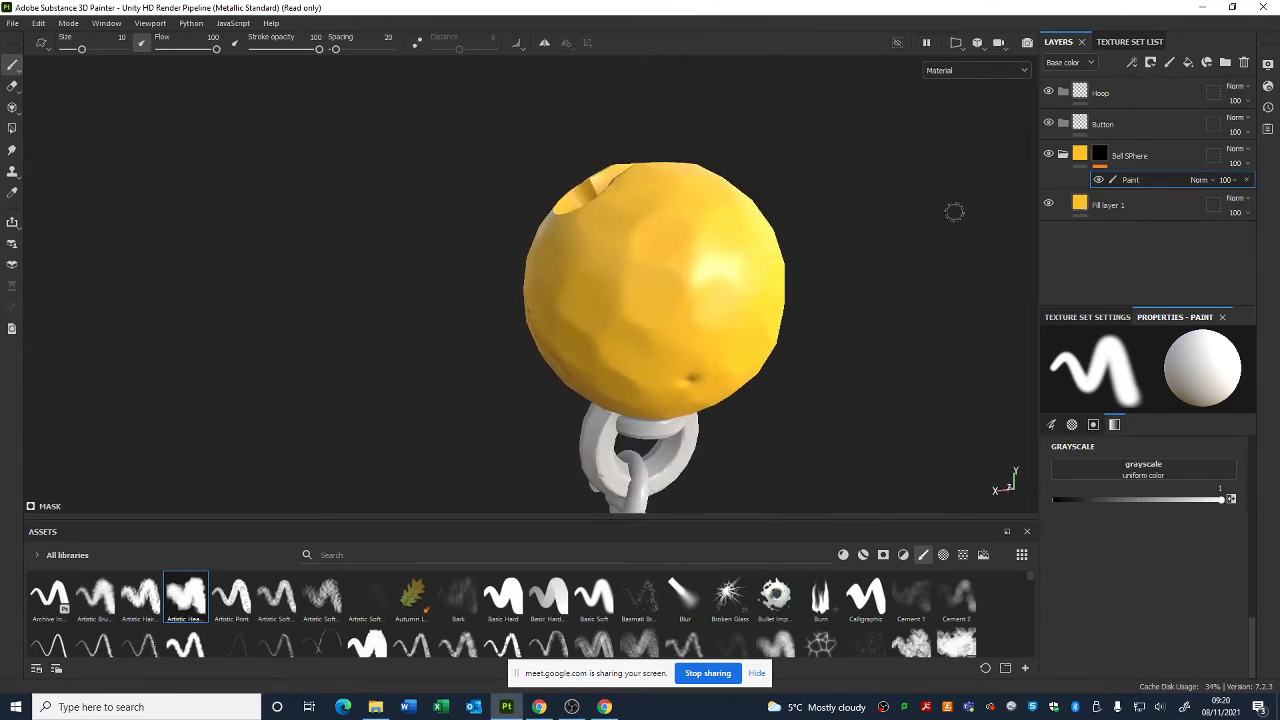
pyautogui.moveTo(773, 242)
pyautogui.keyDown('alt'); pyautogui.mouseDown()
pyautogui.moveTo(743, 280)
pyautogui.moveTo(871, 289)
pyautogui.moveTo(858, 280)
pyautogui.moveTo(886, 291)
pyautogui.moveTo(886, 306)
pyautogui.moveTo(820, 297)
pyautogui.moveTo(809, 322)
pyautogui.moveTo(811, 277)
pyautogui.moveTo(751, 304)
pyautogui.moveTo(731, 277)
pyautogui.moveTo(777, 294)
pyautogui.moveTo(742, 291)
pyautogui.moveTo(757, 314)
pyautogui.moveTo(731, 306)
pyautogui.mouseUp(); pyautogui.keyUp('alt')
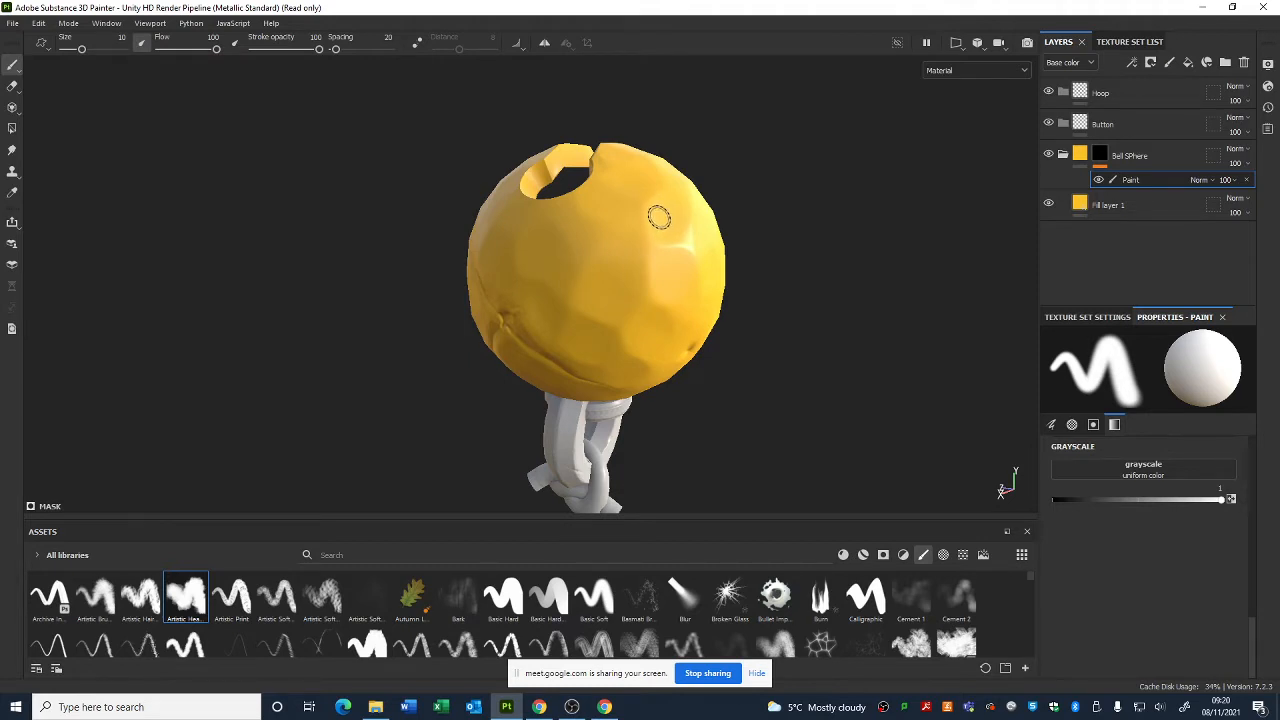
pyautogui.moveTo(659, 218)
pyautogui.keyDown('alt'); pyautogui.mouseDown()
pyautogui.moveTo(731, 320)
pyautogui.moveTo(749, 277)
pyautogui.moveTo(740, 285)
pyautogui.moveTo(754, 302)
pyautogui.moveTo(800, 280)
pyautogui.mouseUp(); pyautogui.keyUp('alt')
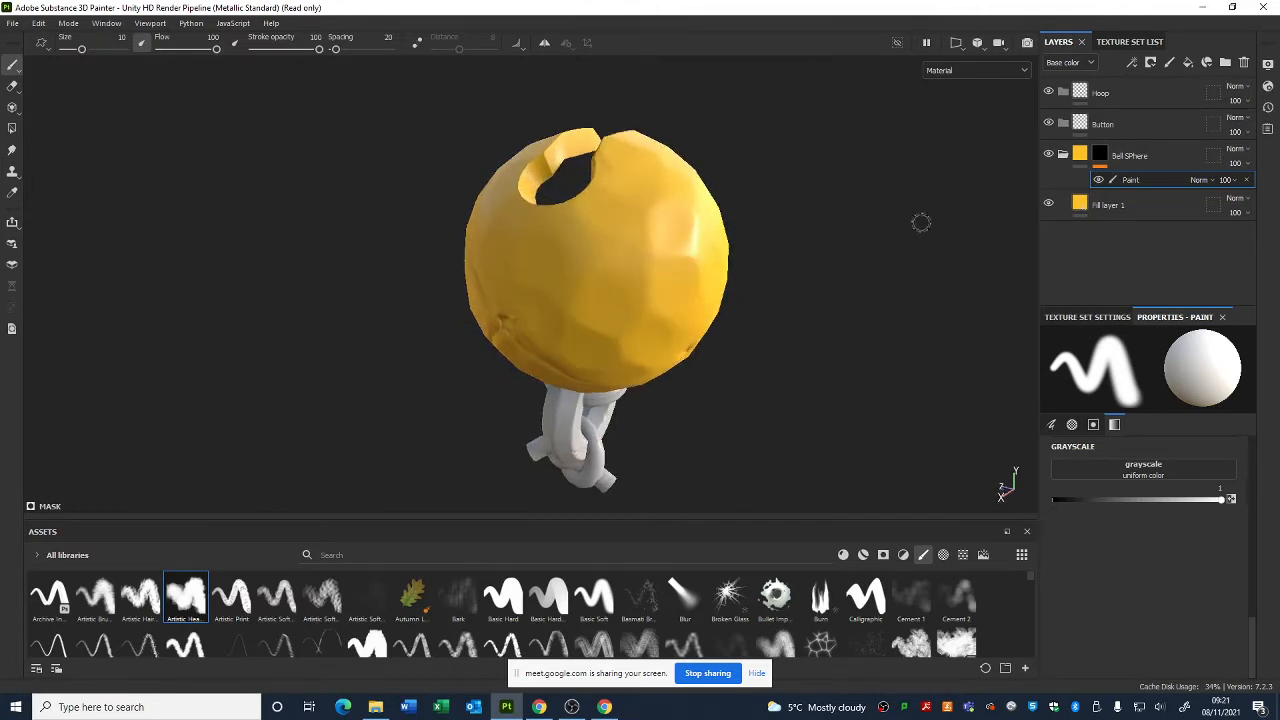
# - Try a metallic value of 1 on Fill layer 1, look over the bell, and return the value to 0
pyautogui.click(1120, 205)
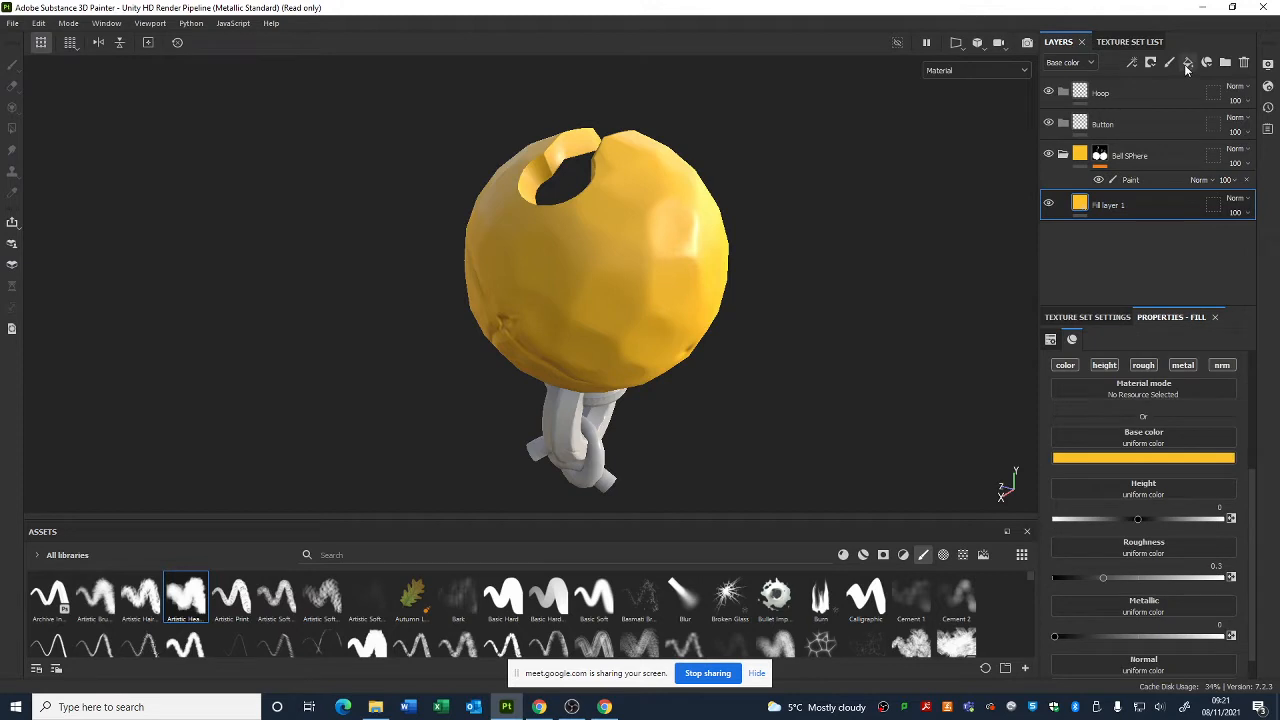
pyautogui.moveTo(1102, 634); pyautogui.dragTo(1272, 640)
pyautogui.moveTo(701, 413)
pyautogui.keyDown('alt'); pyautogui.mouseDown()
pyautogui.moveTo(780, 377)
pyautogui.moveTo(731, 374)
pyautogui.moveTo(791, 394)
pyautogui.moveTo(382, 227)
pyautogui.moveTo(494, 331)
pyautogui.moveTo(740, 320)
pyautogui.moveTo(869, 465)
pyautogui.moveTo(766, 363)
pyautogui.moveTo(817, 374)
pyautogui.moveTo(776, 389)
pyautogui.moveTo(829, 400)
pyautogui.moveTo(767, 410)
pyautogui.moveTo(795, 411)
pyautogui.mouseUp(); pyautogui.keyUp('alt')
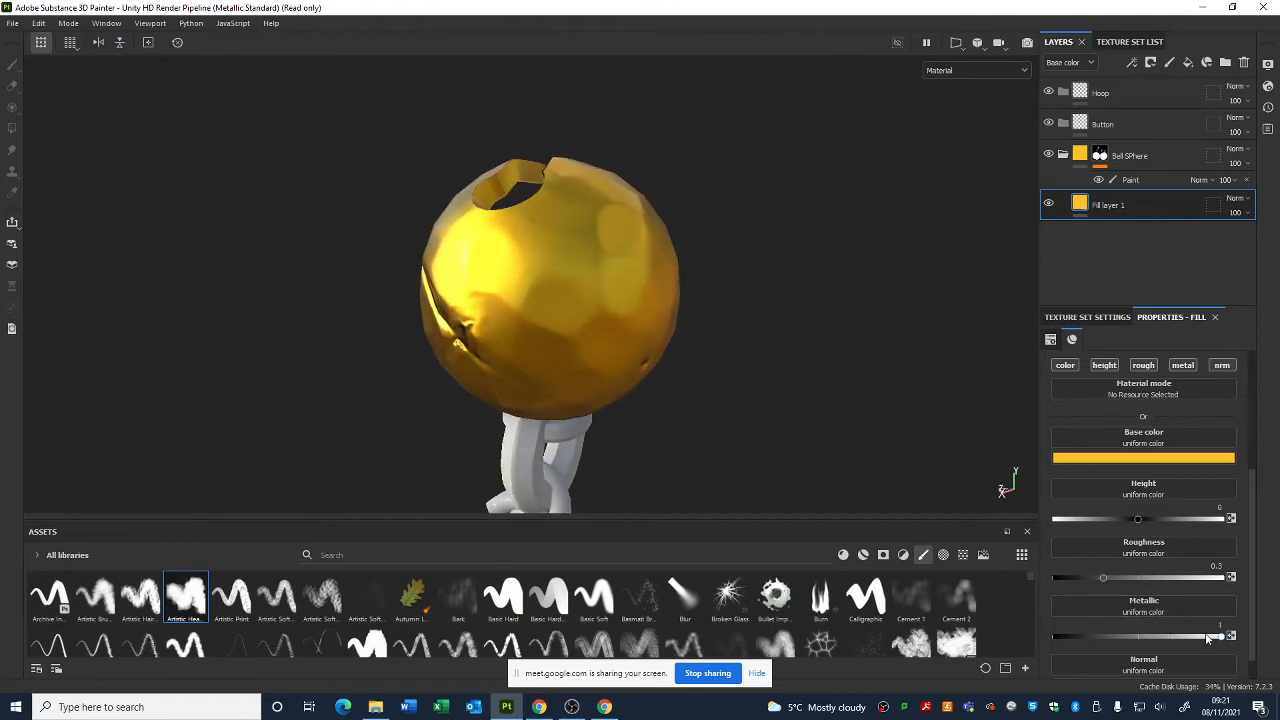
pyautogui.moveTo(1207, 637); pyautogui.dragTo(1018, 640)
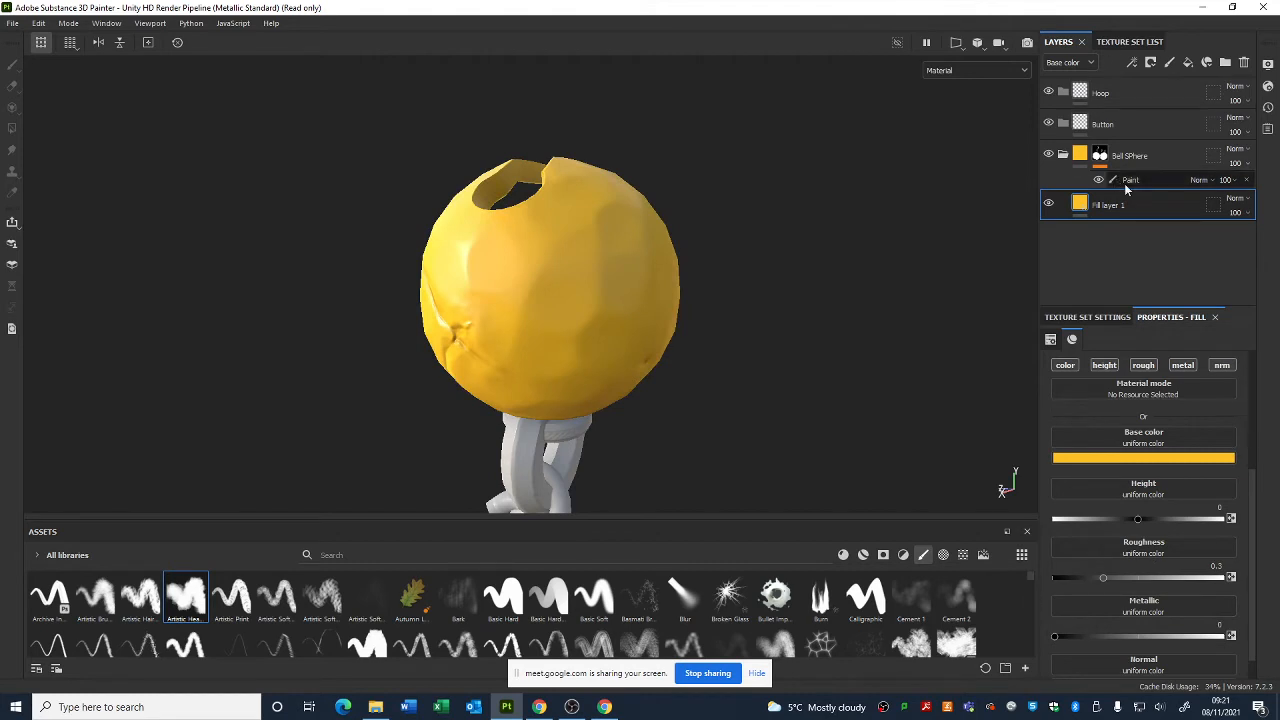
# - Add a second fill layer above Fill layer 1 and set its base color to dark reddish brown
pyautogui.click(1188, 64)
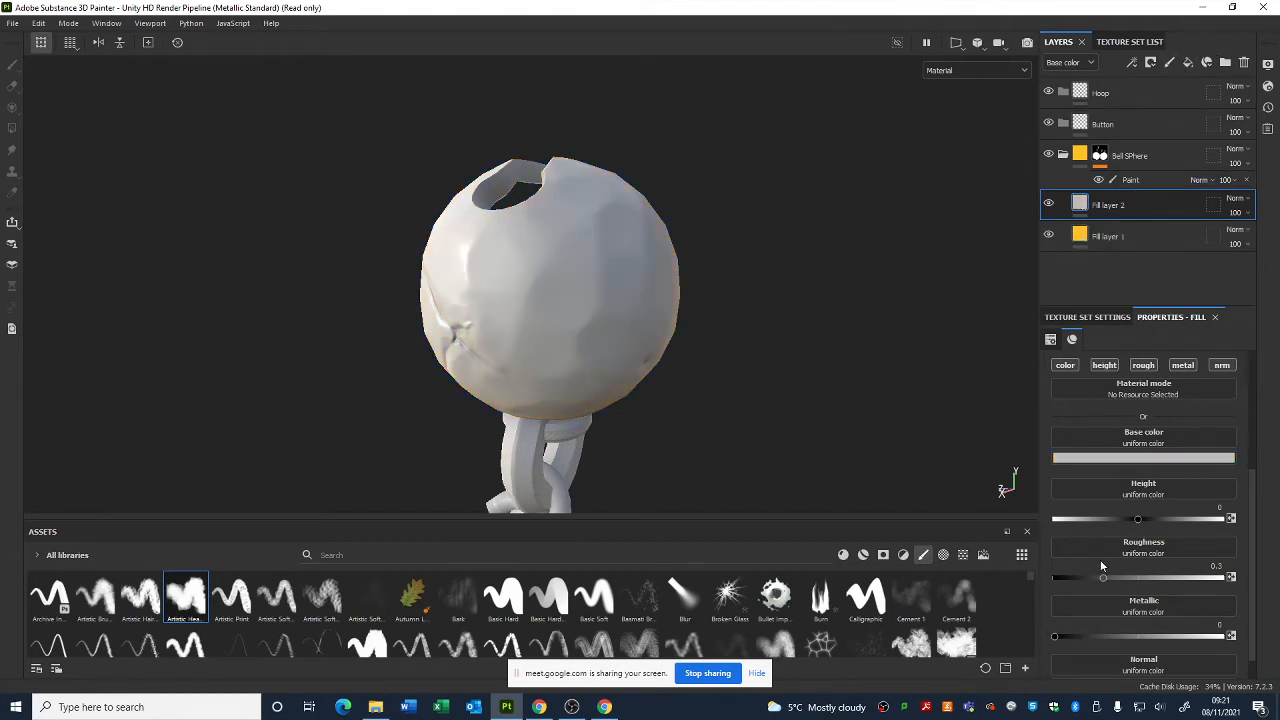
pyautogui.click(1114, 460)
pyautogui.click(1102, 545)
pyautogui.moveTo(1206, 511); pyautogui.dragTo(1207, 585)
pyautogui.moveTo(1166, 545); pyautogui.dragTo(1208, 594)
pyautogui.keyDown('alt'); pyautogui.moveTo(876, 319); pyautogui.dragTo(874, 325); pyautogui.keyUp('alt')
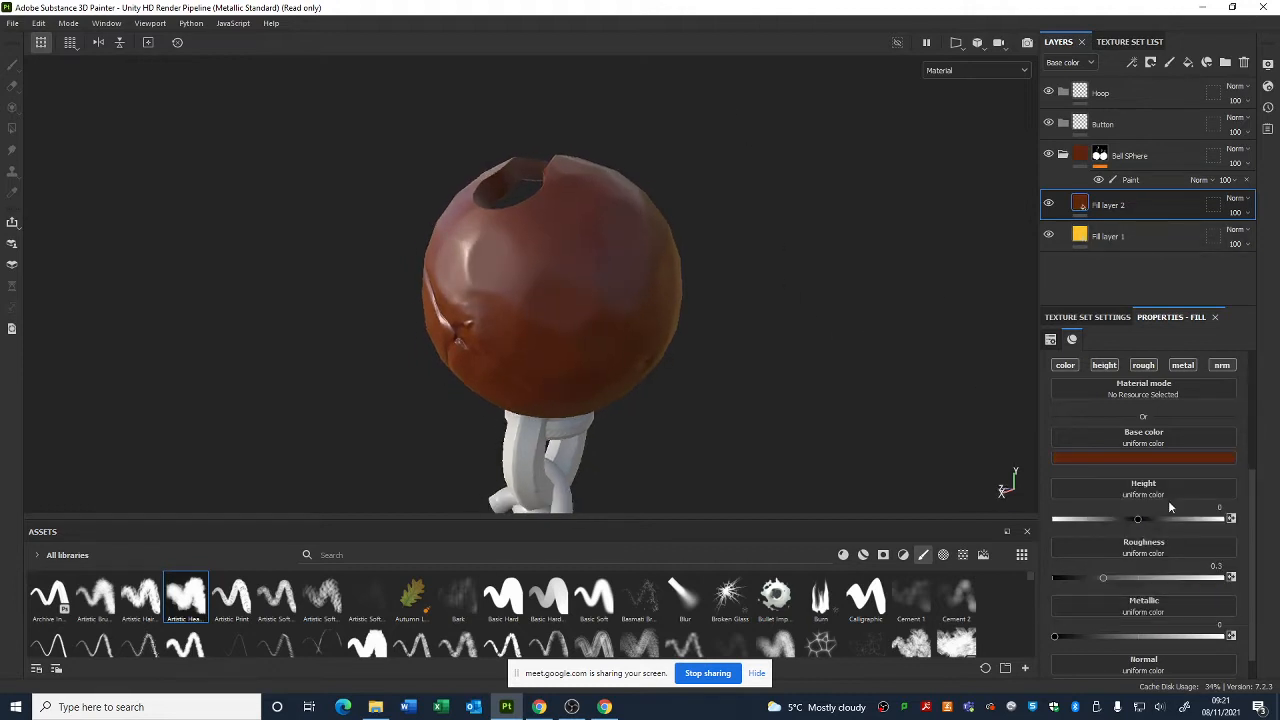
# - Disable the height, roughness, metallic and normal channels of Fill layer 2, keeping only color
pyautogui.click(1103, 366)
pyautogui.click(1143, 380)
pyautogui.click(1190, 381)
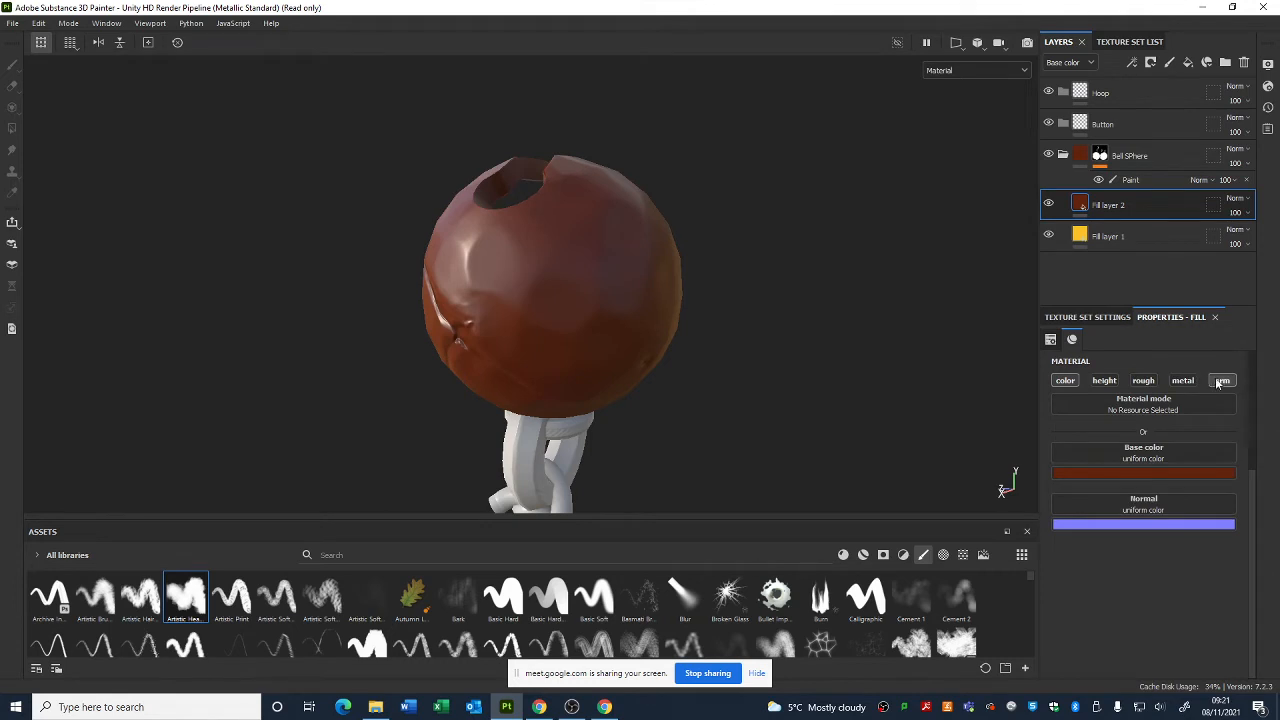
pyautogui.click(1221, 381)
# - Add a MatFinish Rough filter to Fill layer 2 and turn off the filter's roughness channel
pyautogui.rightClick(1102, 202)
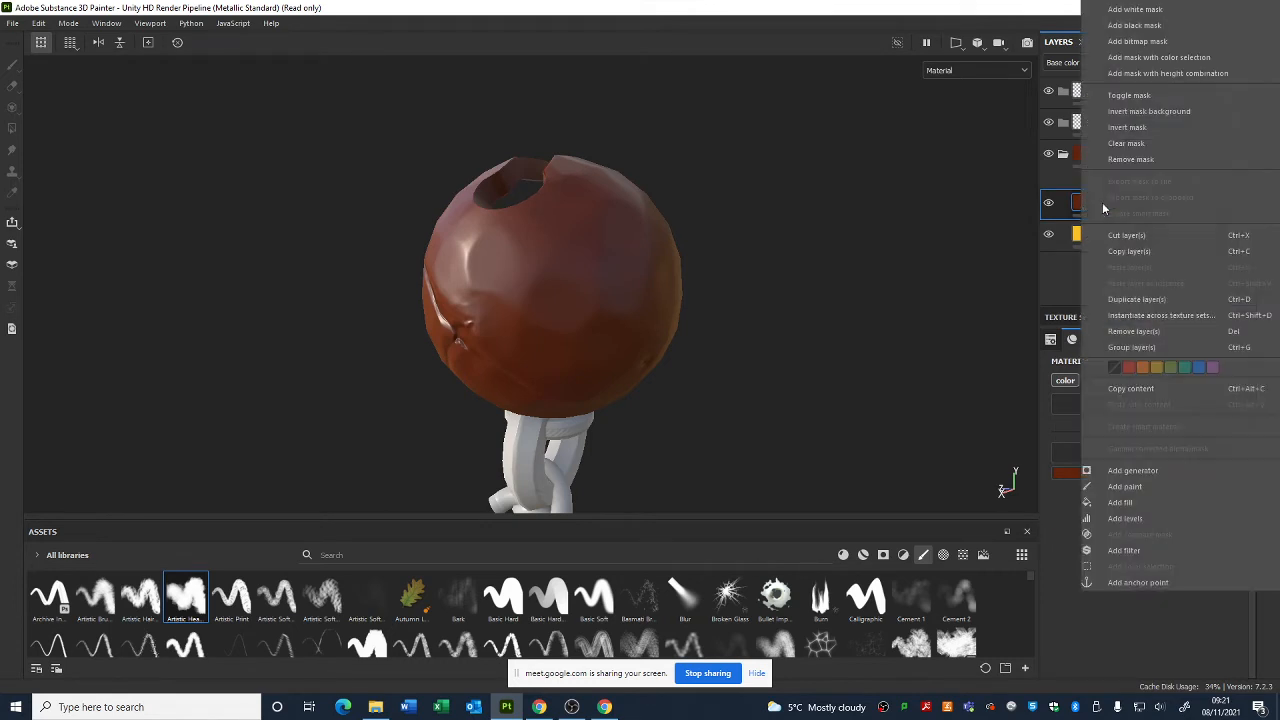
pyautogui.click(1122, 551)
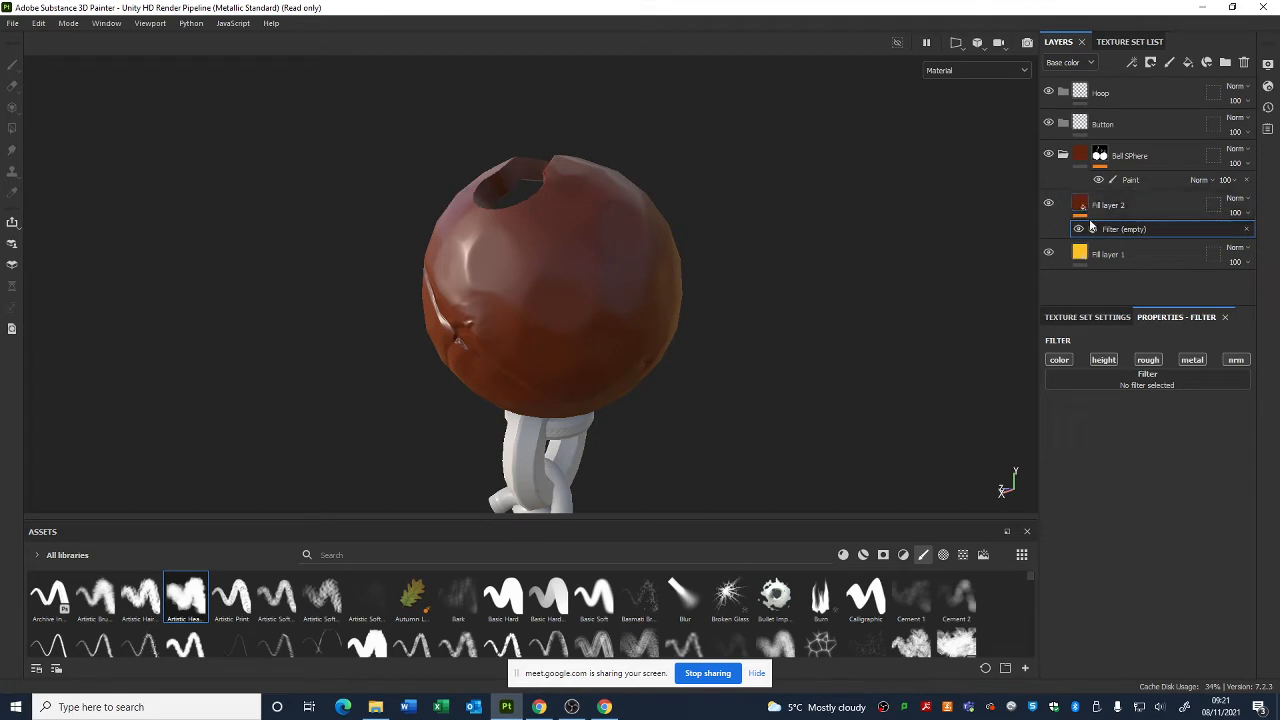
pyautogui.click(1136, 383)
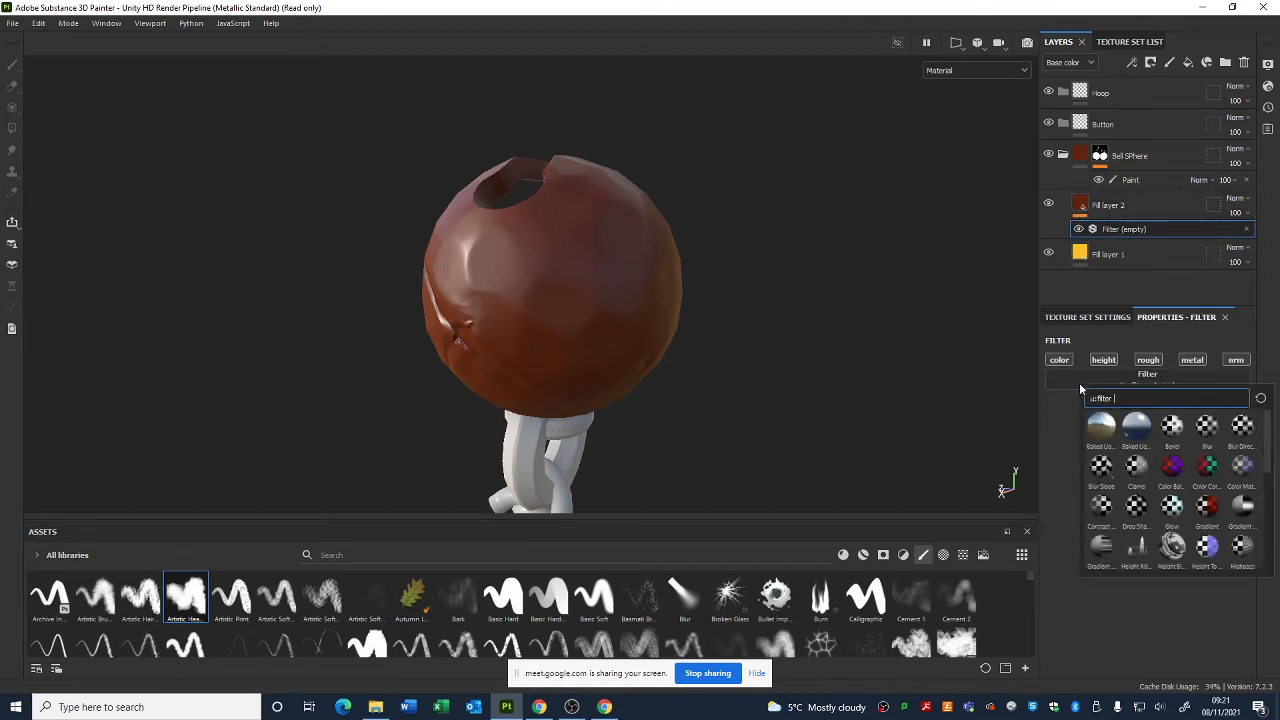
pyautogui.scroll(-2, 1211, 490)
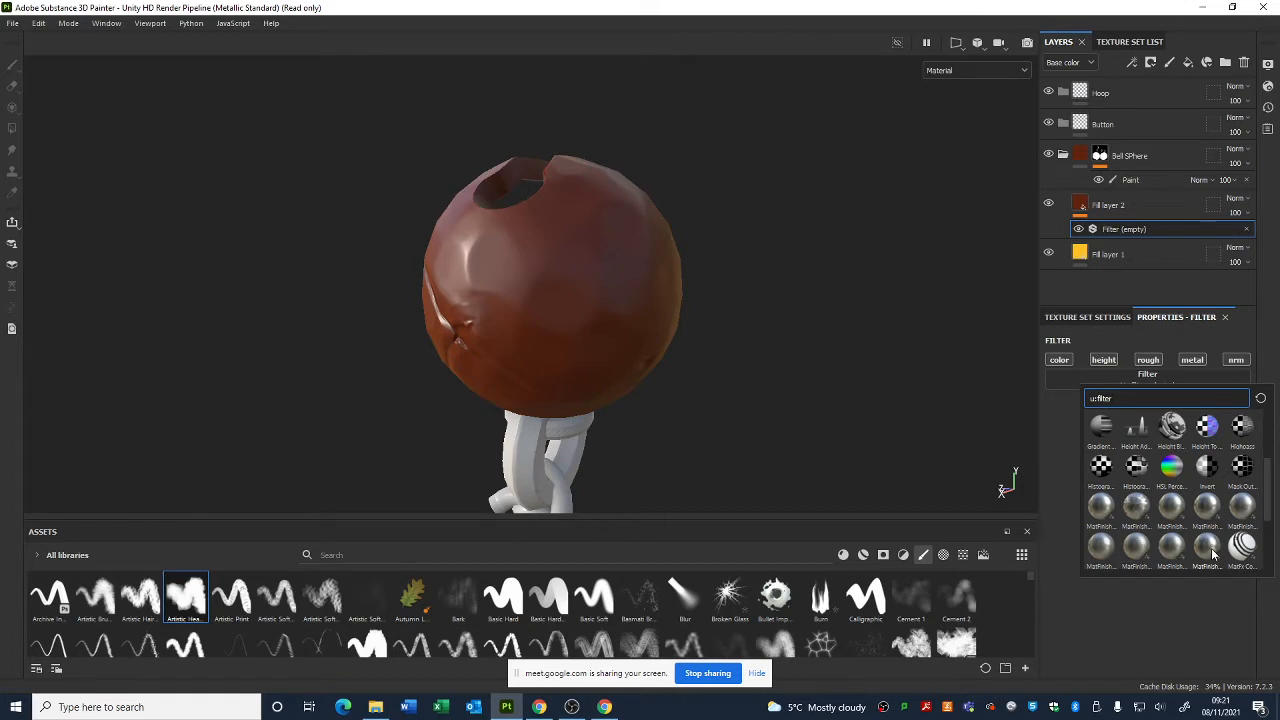
pyautogui.moveTo(1213, 553)
pyautogui.click(1213, 553)
pyautogui.keyDown('alt'); pyautogui.moveTo(760, 340); pyautogui.dragTo(702, 383); pyautogui.keyUp('alt')
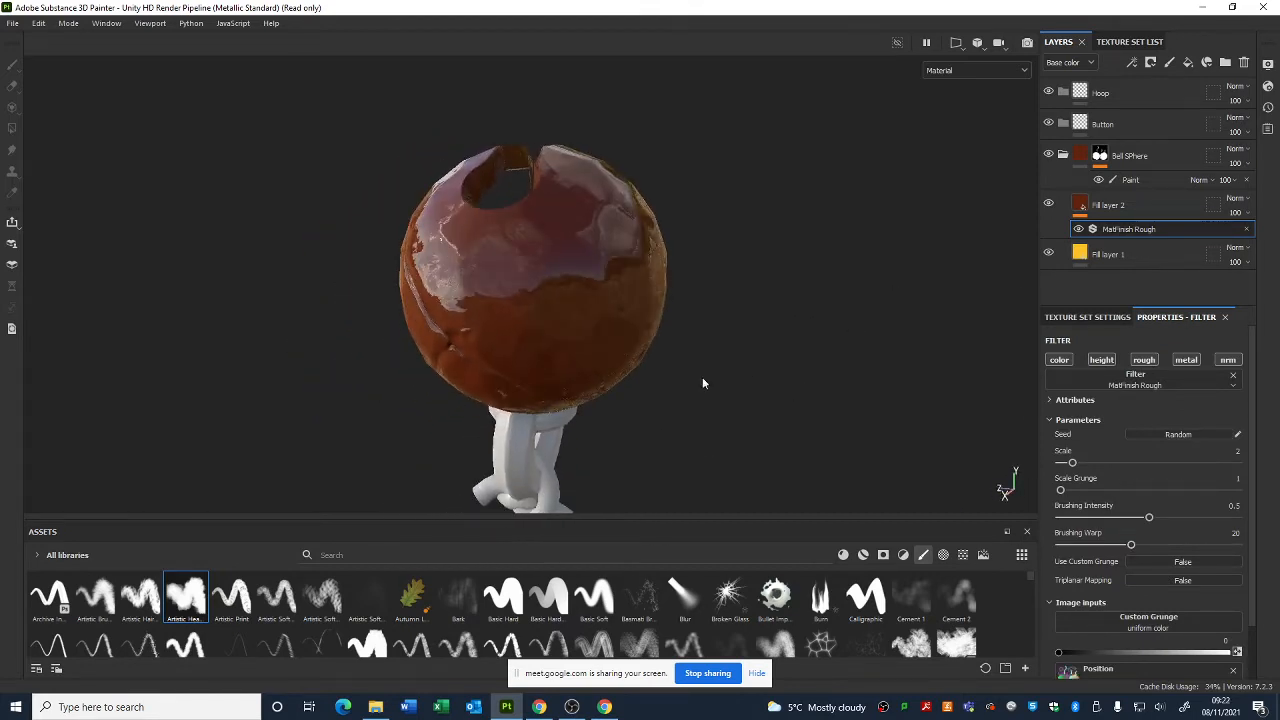
pyautogui.click(1138, 360)
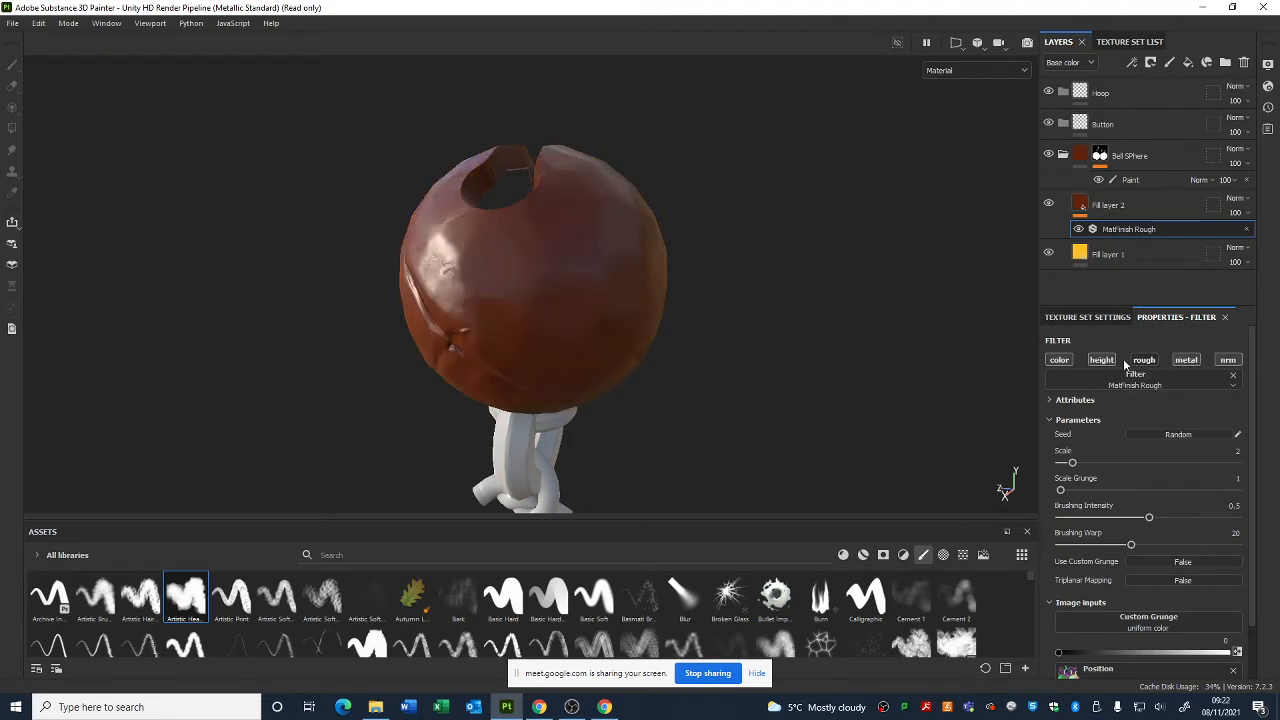
pyautogui.keyDown('alt'); pyautogui.moveTo(412, 331); pyautogui.dragTo(676, 285); pyautogui.keyUp('alt')
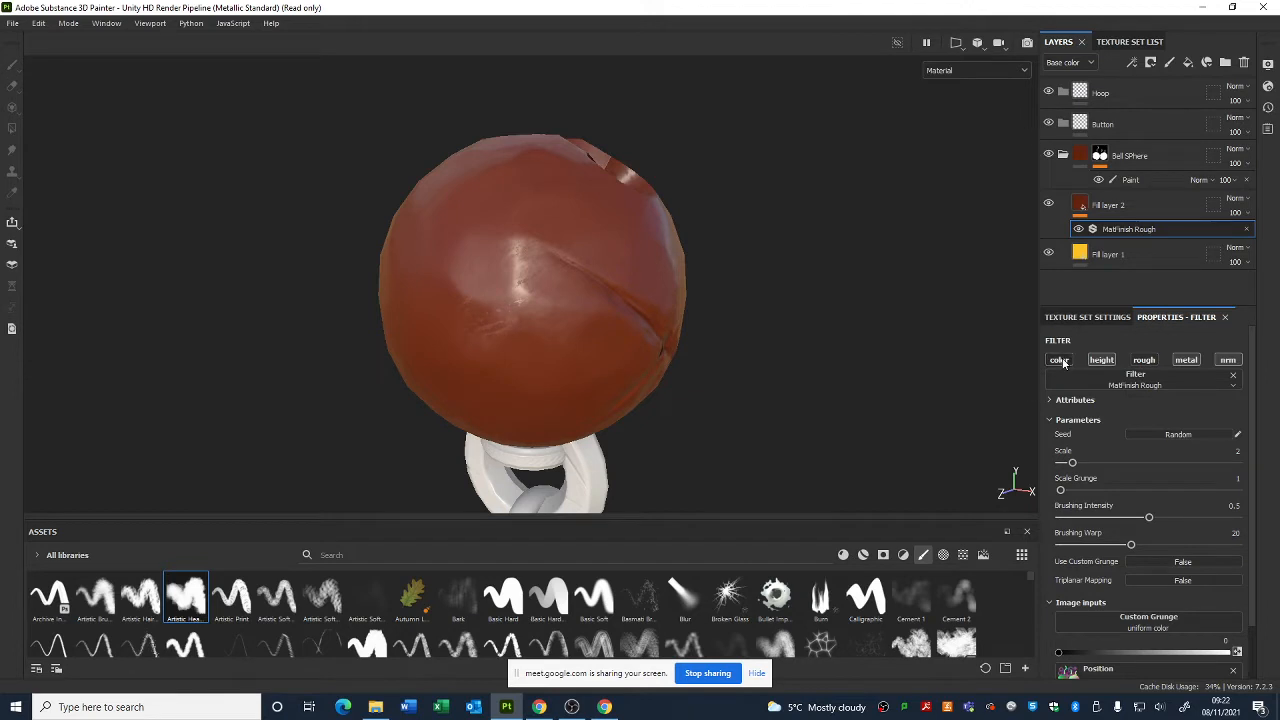
# - Turn off the height channel of the MatFinish Rough filter and inspect the sphere's surface up close
pyautogui.scroll(-1, 1144, 619)
pyautogui.scroll(1, 1086, 584)
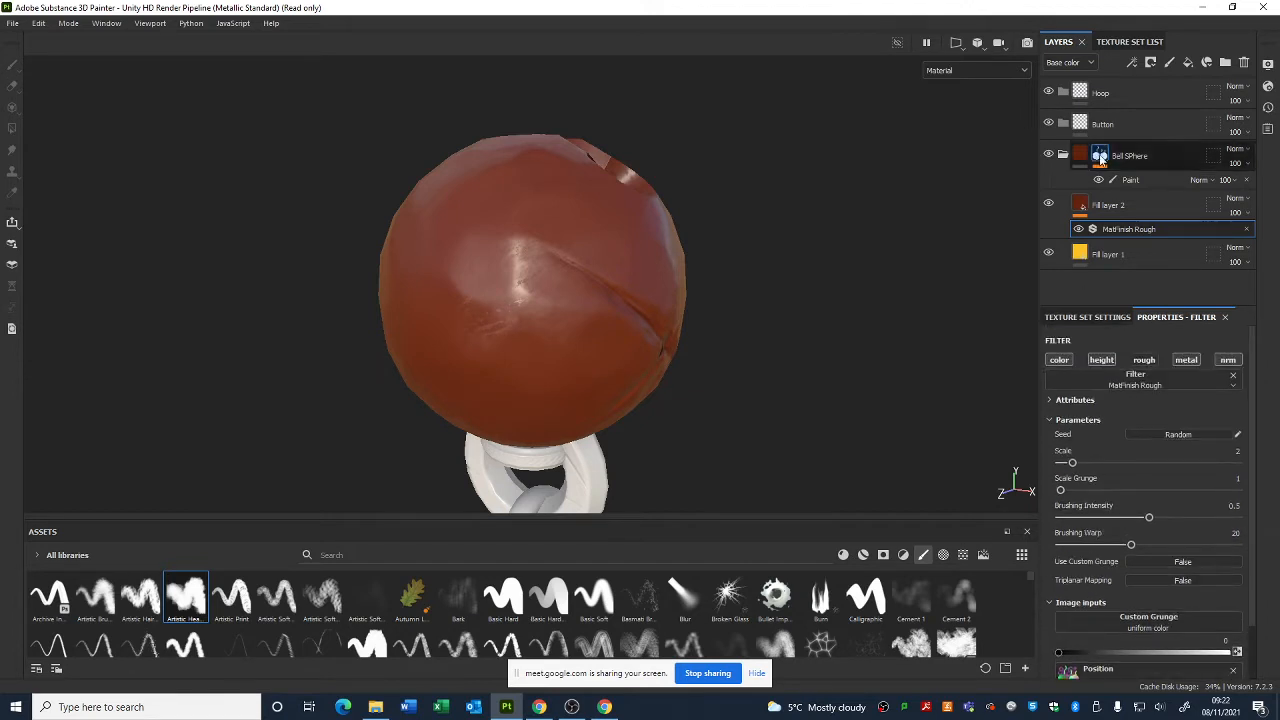
pyautogui.keyDown('alt'); pyautogui.moveTo(823, 423); pyautogui.dragTo(740, 425); pyautogui.keyUp('alt')
pyautogui.click(1106, 360)
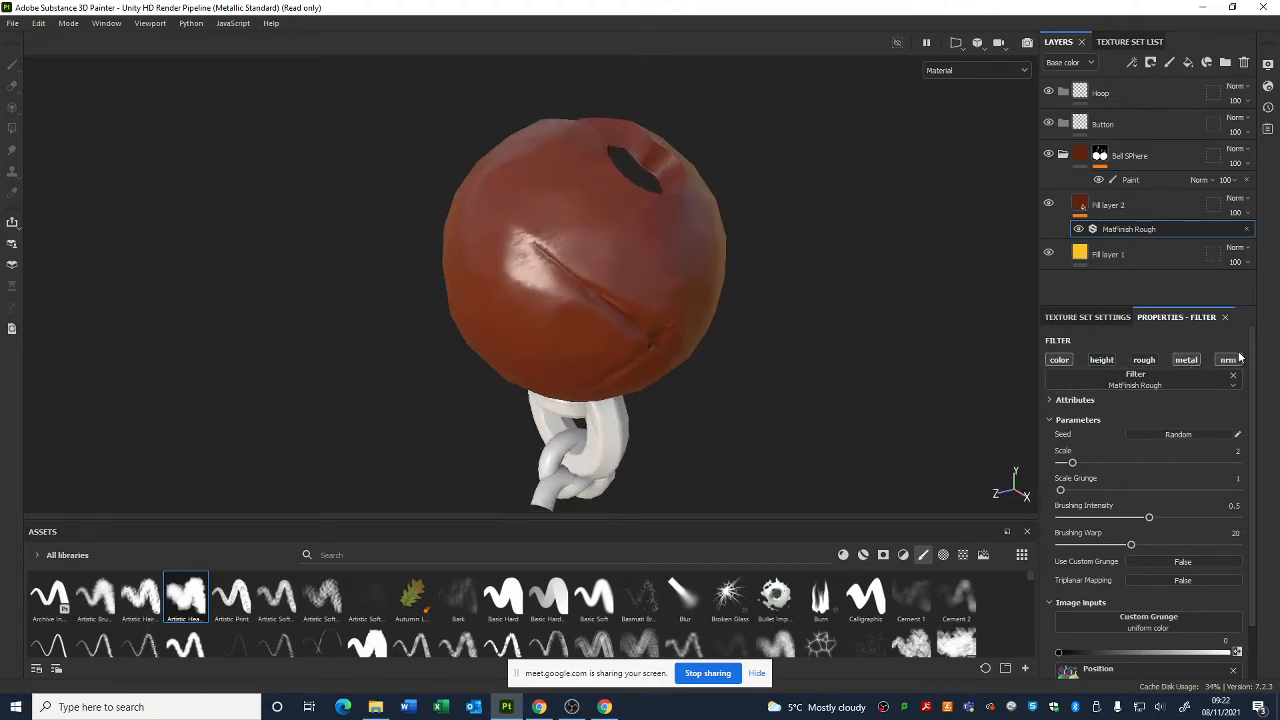
pyautogui.keyDown('alt'); pyautogui.moveTo(900, 428); pyautogui.dragTo(769, 423); pyautogui.keyUp('alt')
pyautogui.scroll(5, 769, 423)
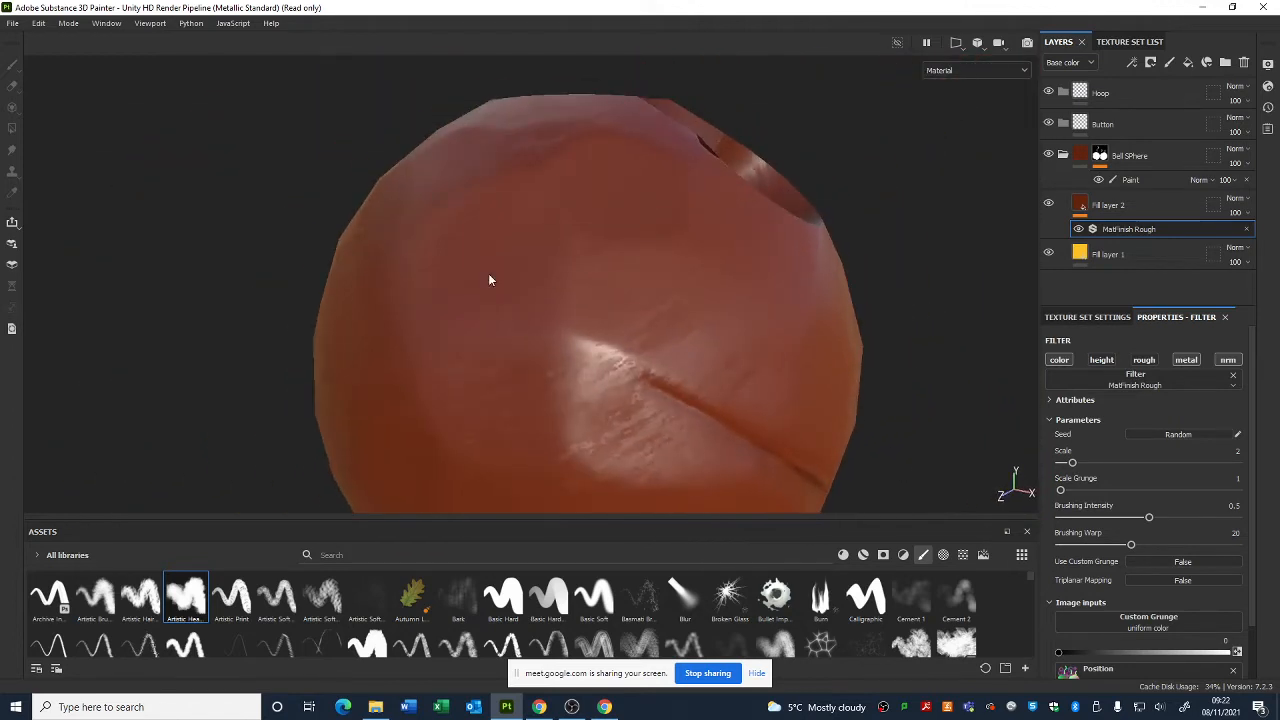
pyautogui.keyDown('alt'); pyautogui.moveTo(489, 280); pyautogui.dragTo(762, 462); pyautogui.keyUp('alt')
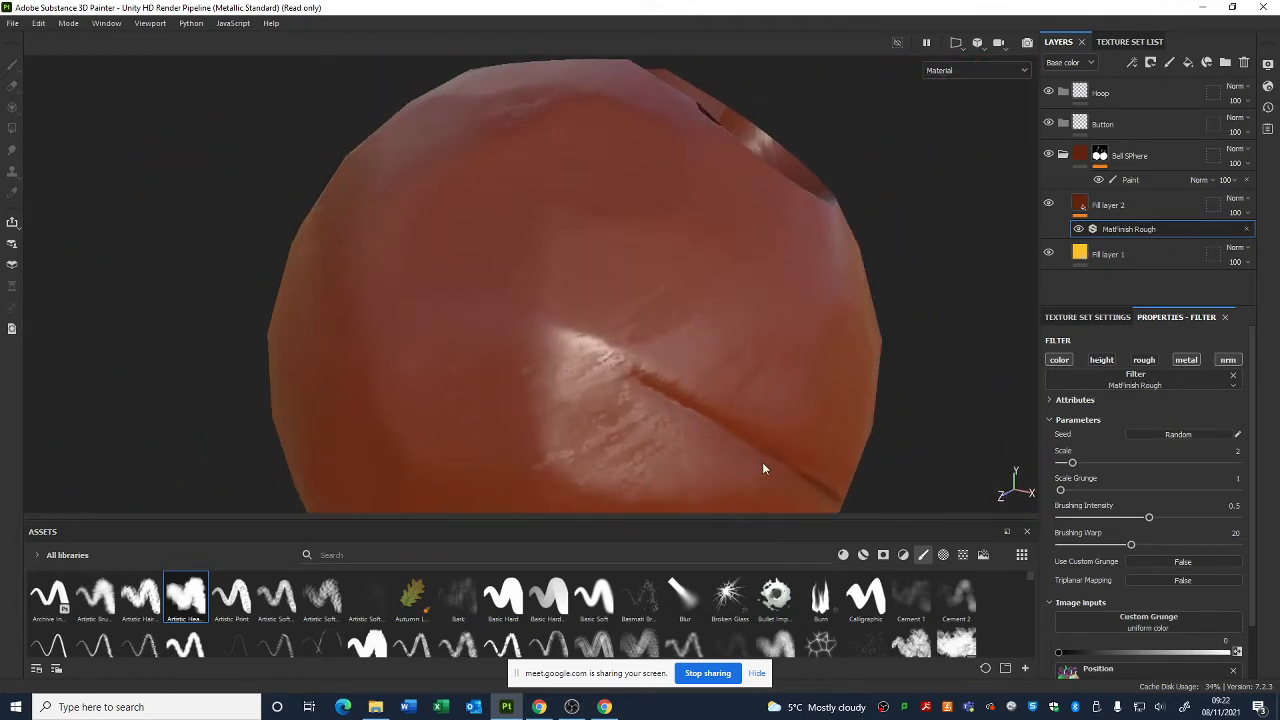
# - Enable the roughness channel on Fill layer 2 and set its roughness to 0.2218
pyautogui.click(1108, 205)
pyautogui.keyDown('alt'); pyautogui.moveTo(849, 330); pyautogui.dragTo(1117, 432); pyautogui.keyUp('alt')
pyautogui.click(1152, 380)
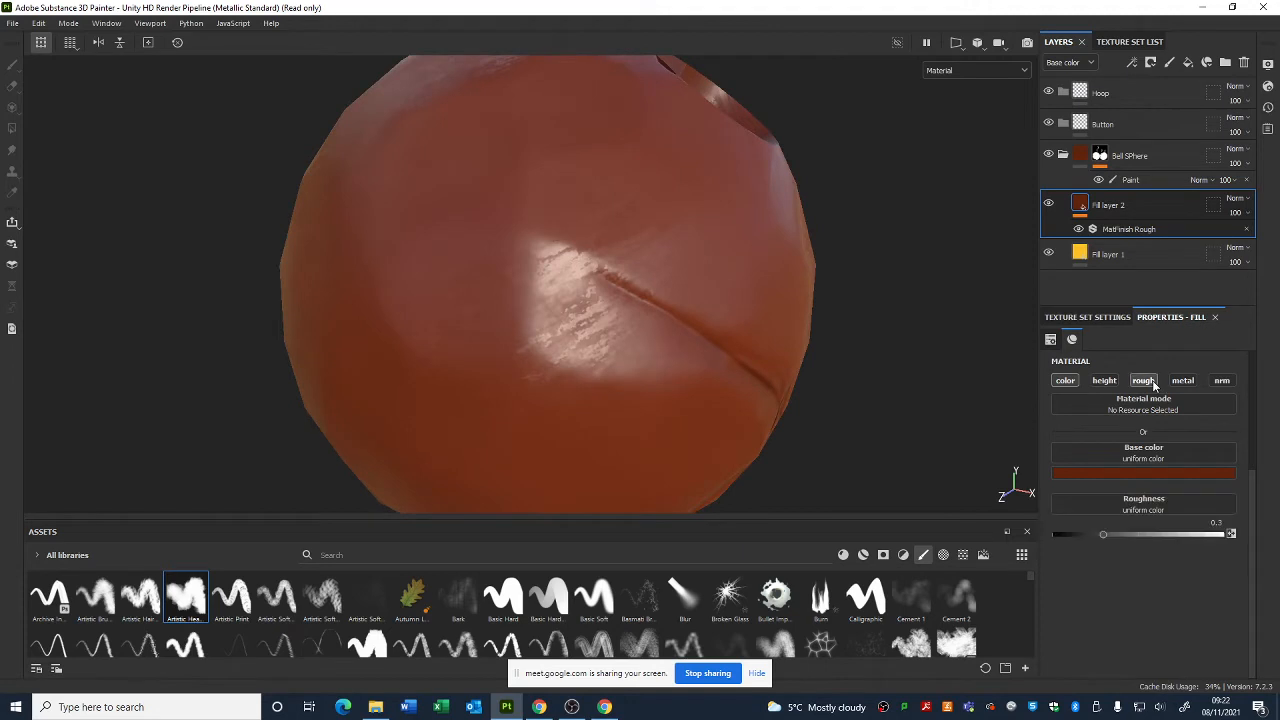
pyautogui.moveTo(1100, 535)
pyautogui.mouseDown()
pyautogui.moveTo(1126, 533)
pyautogui.moveTo(1091, 537)
pyautogui.mouseUp()
pyautogui.keyDown('alt'); pyautogui.moveTo(720, 430); pyautogui.dragTo(369, 323); pyautogui.keyUp('alt')
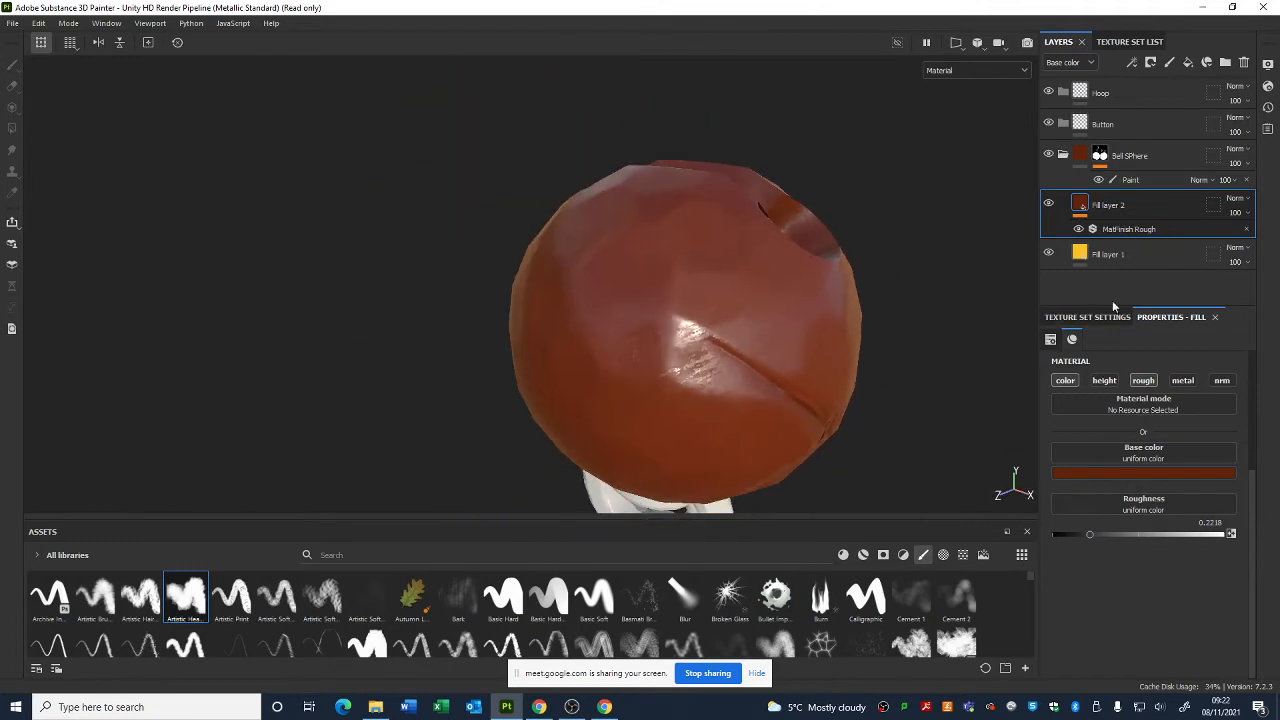
pyautogui.click(1087, 317)
pyautogui.scroll(5, 1103, 458)
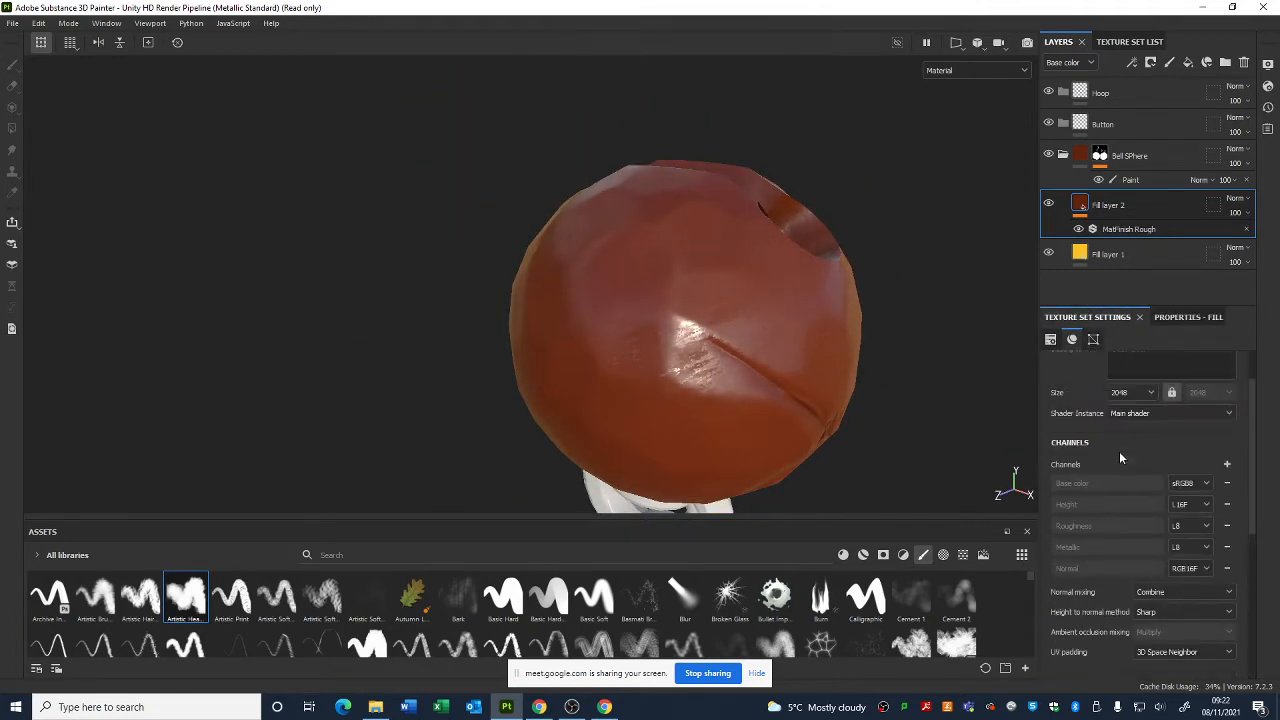
pyautogui.click(1186, 317)
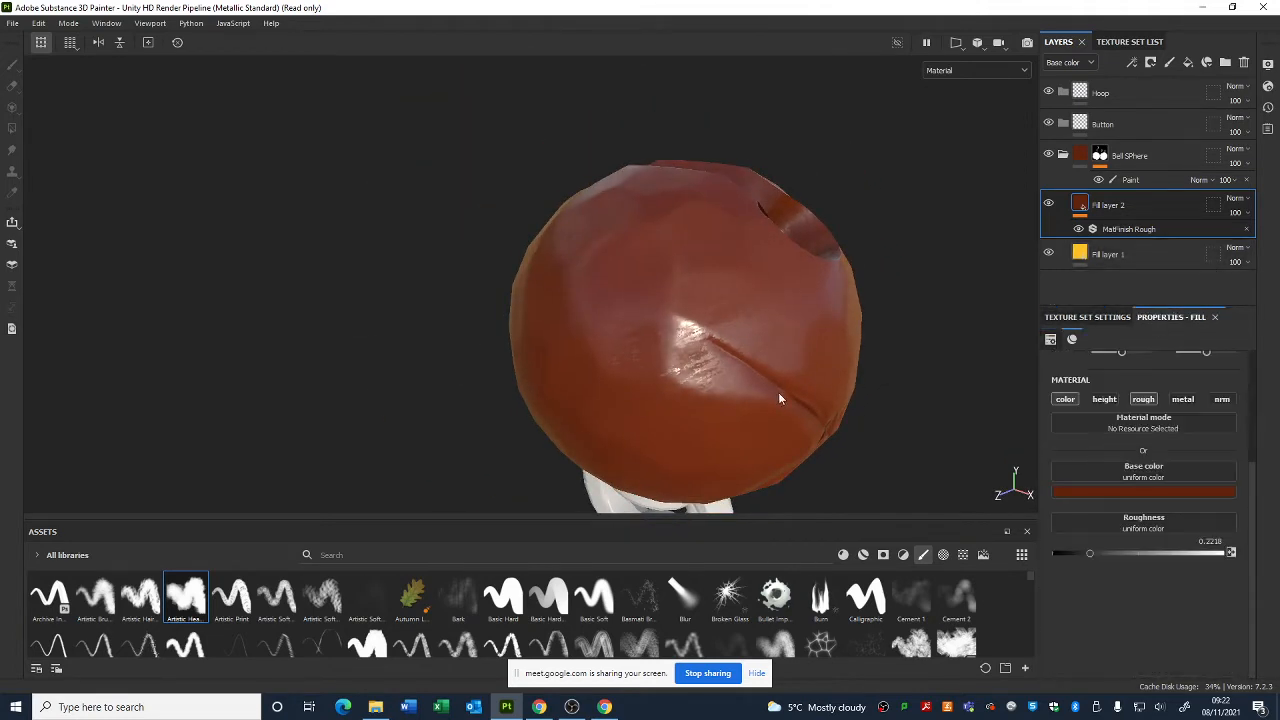
# - Enable the metallic channel on Fill layer 2 and set its metallic value to 0.8638
pyautogui.keyDown('alt'); pyautogui.moveTo(778, 392); pyautogui.dragTo(579, 329); pyautogui.keyUp('alt')
pyautogui.keyDown('shift'); pyautogui.moveTo(579, 329); pyautogui.dragTo(653, 366, button='right'); pyautogui.keyUp('shift')
pyautogui.click(1191, 402)
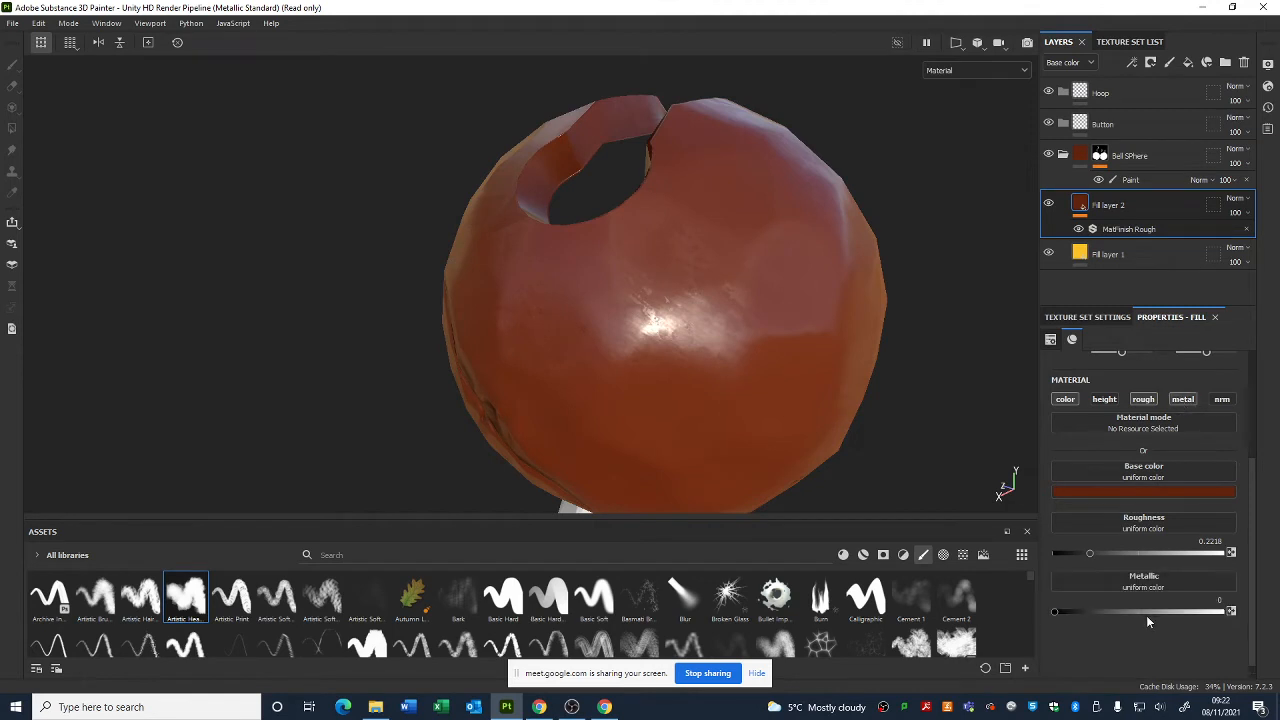
pyautogui.moveTo(1136, 610); pyautogui.dragTo(1204, 612)
pyautogui.keyDown('alt'); pyautogui.moveTo(559, 354); pyautogui.dragTo(605, 335); pyautogui.keyUp('alt')
pyautogui.keyDown('shift'); pyautogui.moveTo(605, 335); pyautogui.dragTo(694, 372, button='right'); pyautogui.keyUp('shift')
pyautogui.keyDown('alt'); pyautogui.moveTo(698, 385); pyautogui.dragTo(557, 405); pyautogui.keyUp('alt')
pyautogui.keyDown('shift'); pyautogui.moveTo(556, 399); pyautogui.dragTo(661, 420, button='right'); pyautogui.keyUp('shift')
pyautogui.keyDown('alt'); pyautogui.moveTo(660, 425); pyautogui.dragTo(742, 405); pyautogui.keyUp('alt')
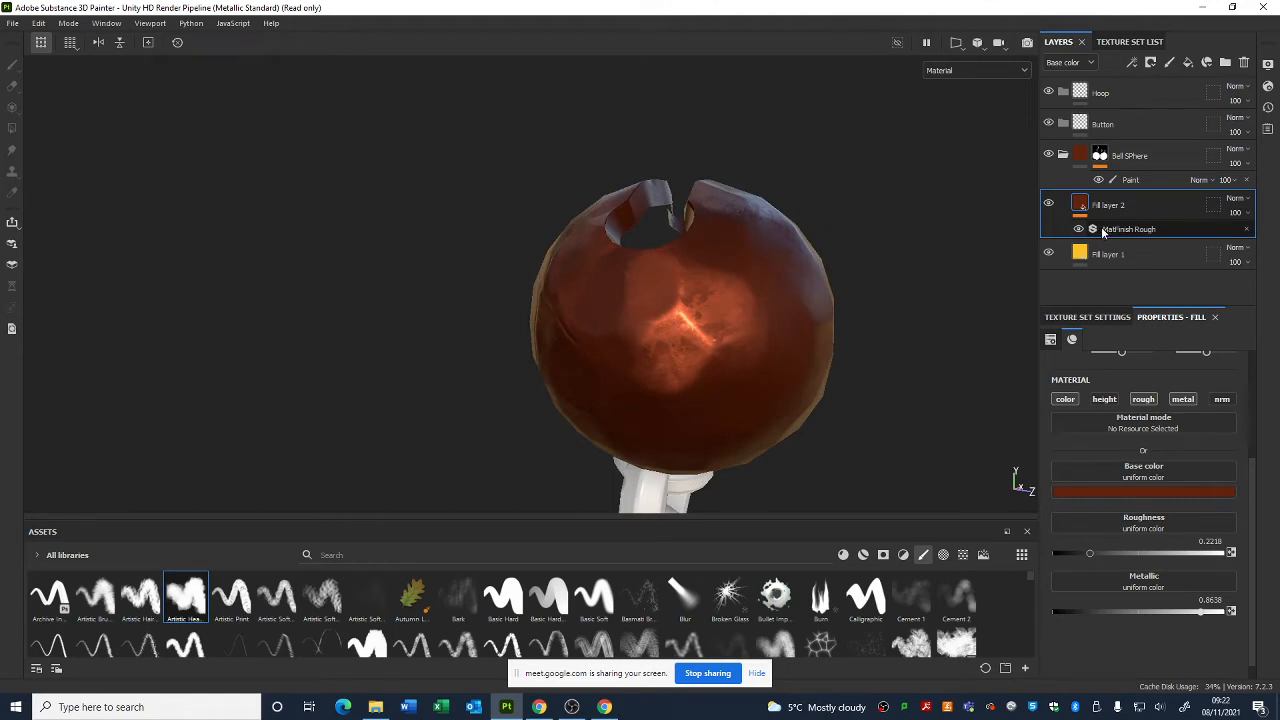
# - Examine the metallic sphere under rotated lighting and compare it with Fill layer 2 hidden and shown
pyautogui.keyDown('alt'); pyautogui.moveTo(814, 309); pyautogui.dragTo(783, 347); pyautogui.keyUp('alt')
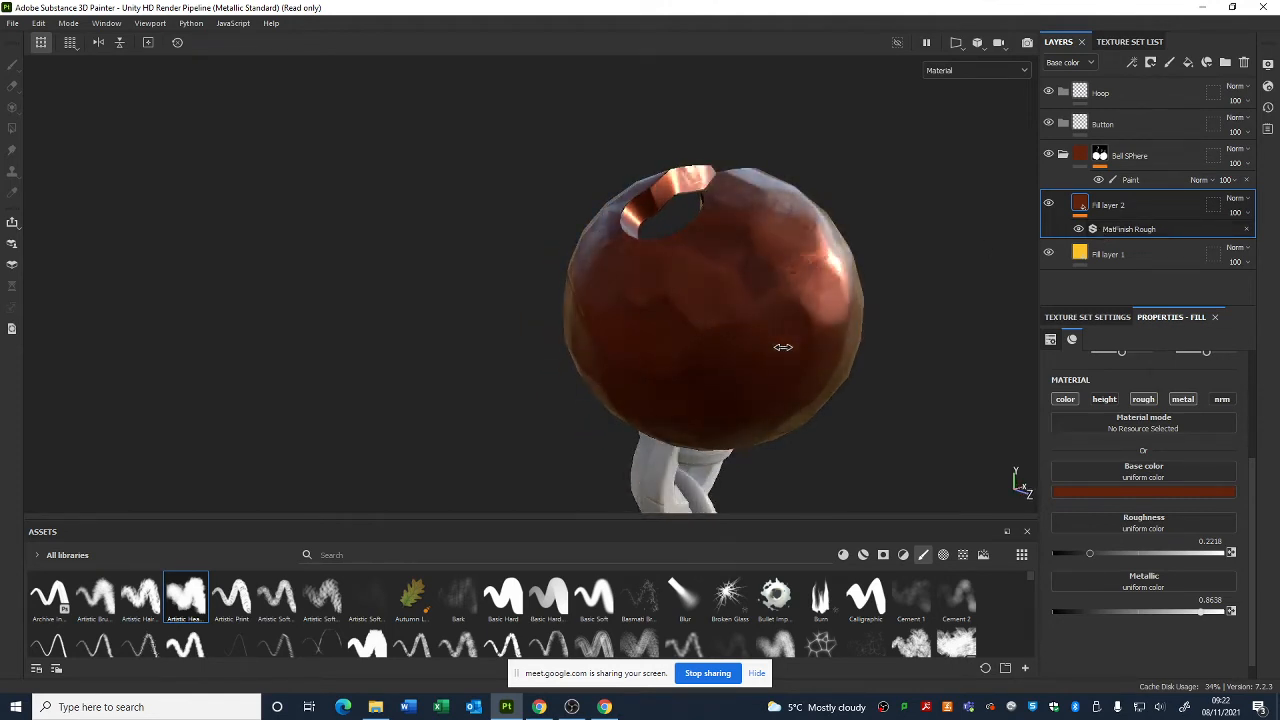
pyautogui.keyDown('shift'); pyautogui.moveTo(783, 347); pyautogui.dragTo(745, 354, button='right'); pyautogui.keyUp('shift')
pyautogui.keyDown('shift'); pyautogui.moveTo(701, 357); pyautogui.dragTo(745, 358, button='right'); pyautogui.keyUp('shift')
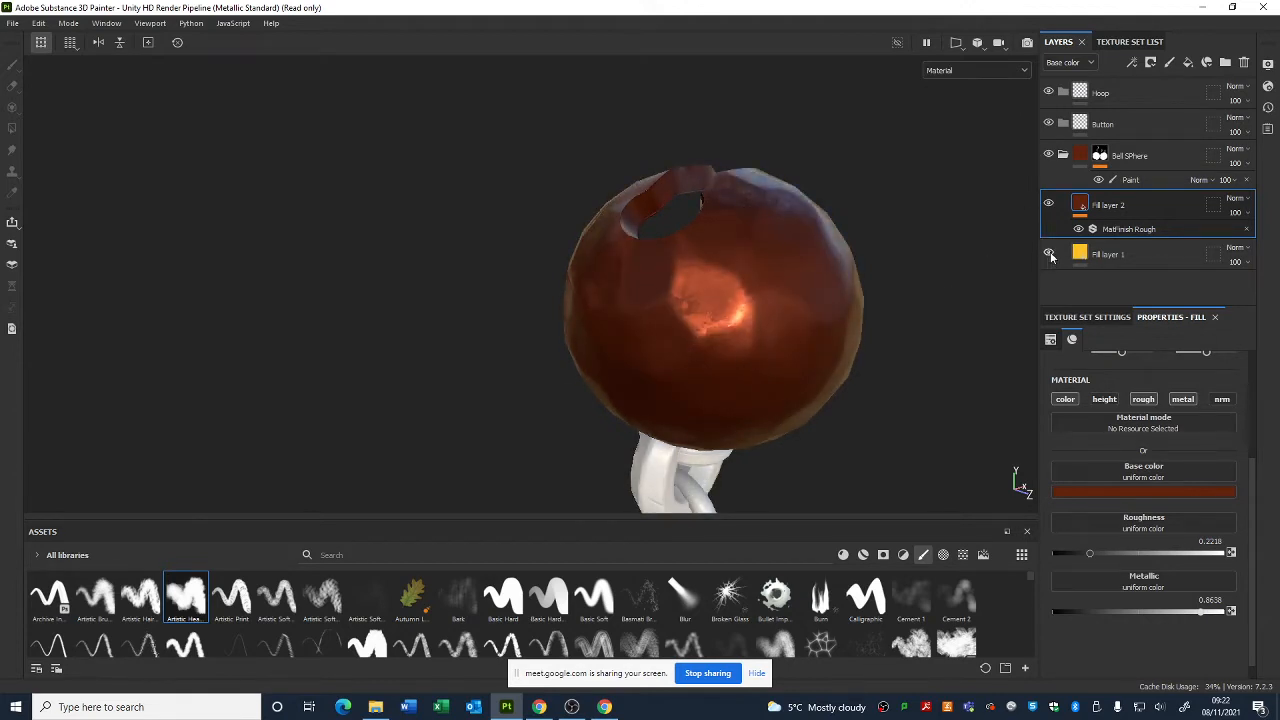
pyautogui.keyDown('alt'); pyautogui.moveTo(648, 348); pyautogui.dragTo(632, 318); pyautogui.keyUp('alt')
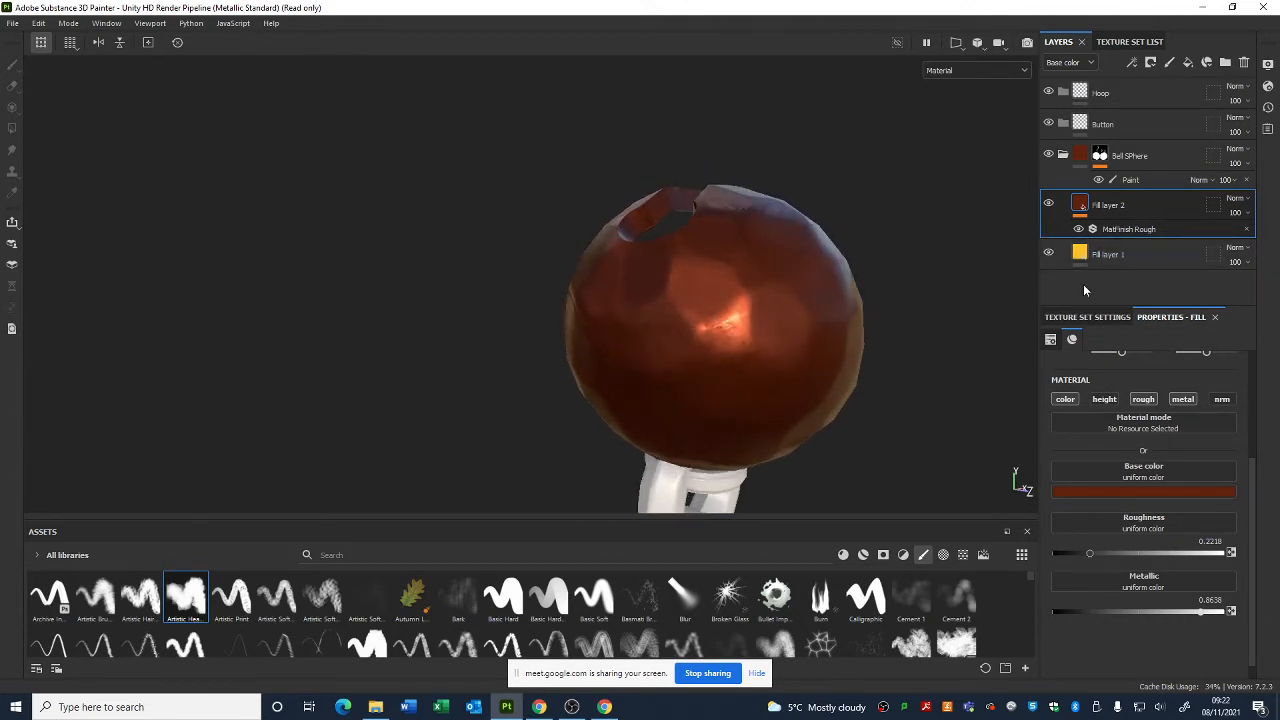
pyautogui.keyDown('shift'); pyautogui.moveTo(814, 308); pyautogui.dragTo(845, 343, button='right'); pyautogui.keyUp('shift')
pyautogui.click(1049, 203)
pyautogui.click(1049, 203)
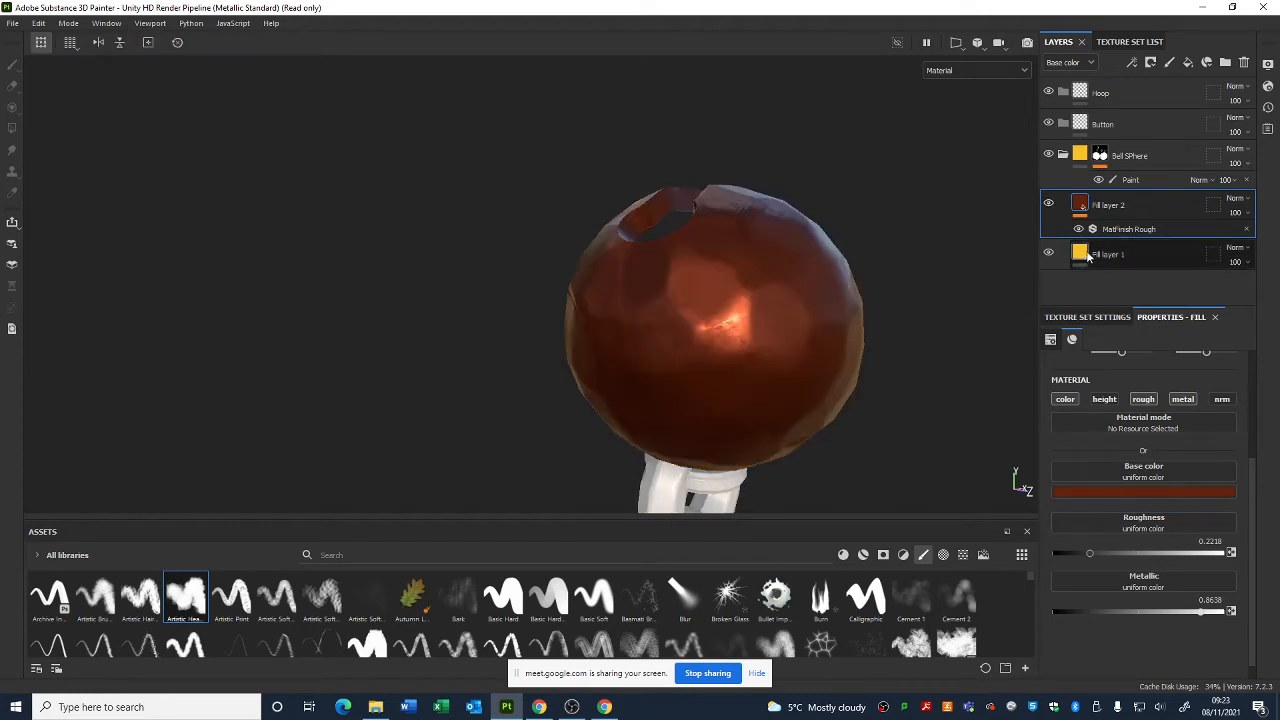
# - Delete the yellow Fill layer 1 and select the MatFinish Rough filter on Fill layer 2
pyautogui.keyDown('alt'); pyautogui.moveTo(850, 310); pyautogui.dragTo(1184, 271); pyautogui.keyUp('alt')
pyautogui.click(1141, 262)
pyautogui.press('Delete')
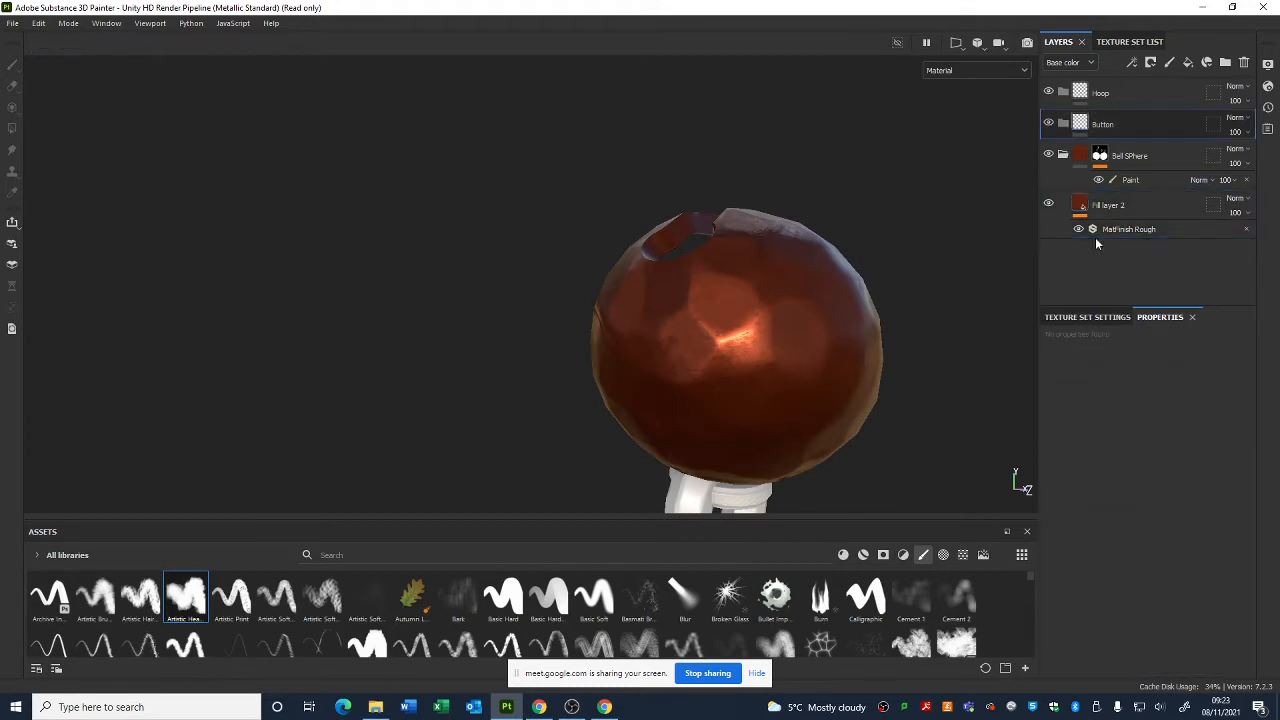
pyautogui.click(1117, 229)
pyautogui.moveTo(855, 297)
pyautogui.keyDown('alt'); pyautogui.mouseDown()
pyautogui.moveTo(857, 400)
pyautogui.moveTo(857, 386)
pyautogui.moveTo(831, 400)
pyautogui.moveTo(638, 373)
pyautogui.moveTo(700, 390)
pyautogui.moveTo(831, 386)
pyautogui.moveTo(720, 294)
pyautogui.moveTo(770, 380)
pyautogui.moveTo(700, 420)
pyautogui.mouseUp(); pyautogui.keyUp('alt')
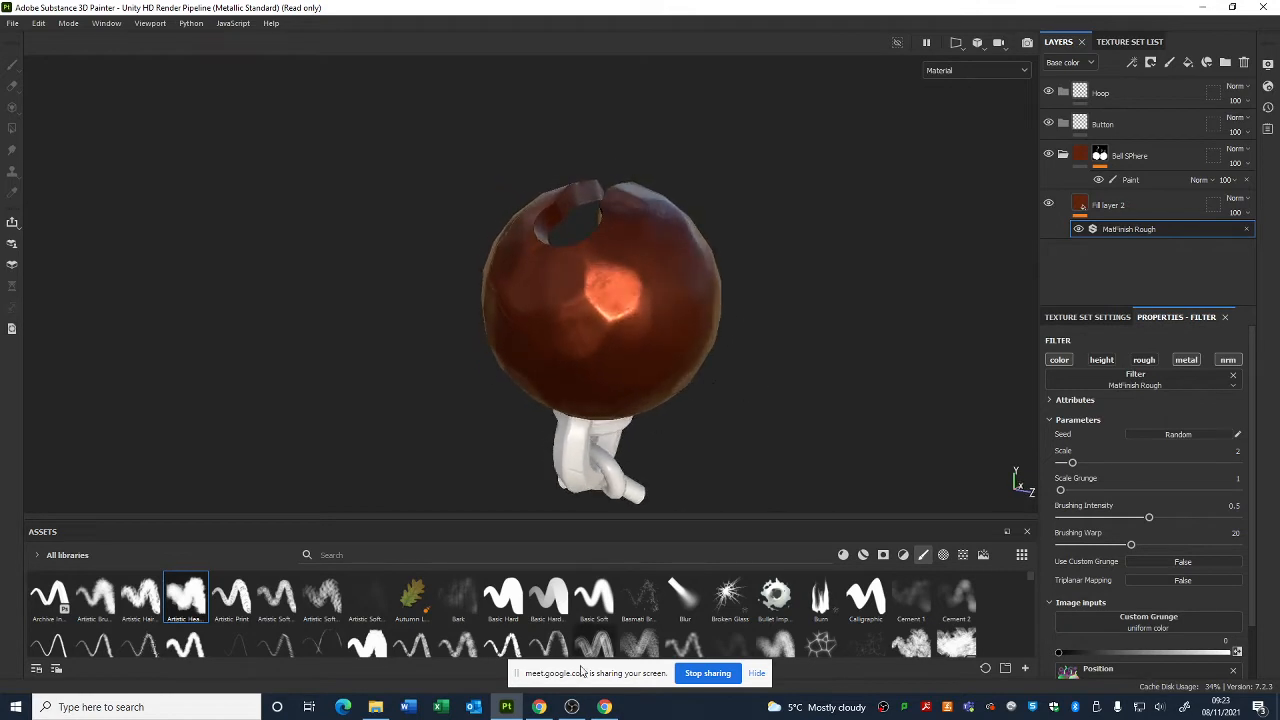
# - Switch to Chrome and search Google for "bronze ornaments" in a new tab
pyautogui.click(539, 707)
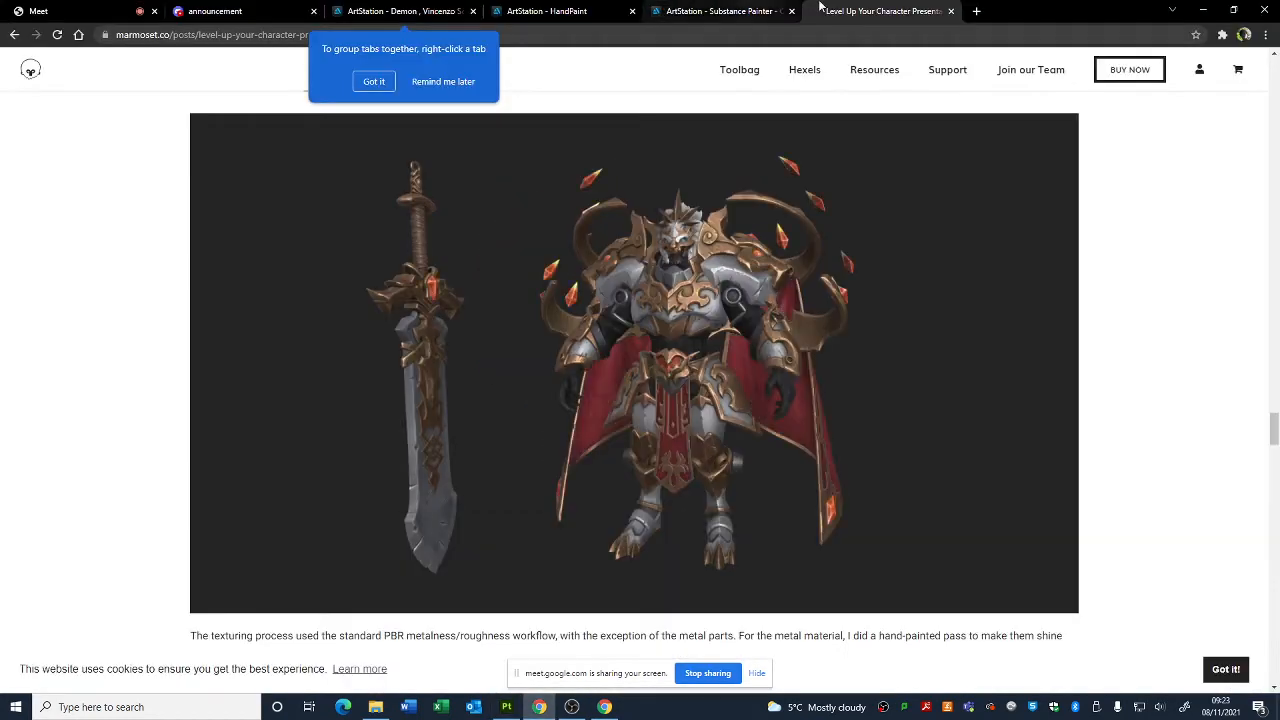
pyautogui.click(976, 11)
pyautogui.click(560, 252)
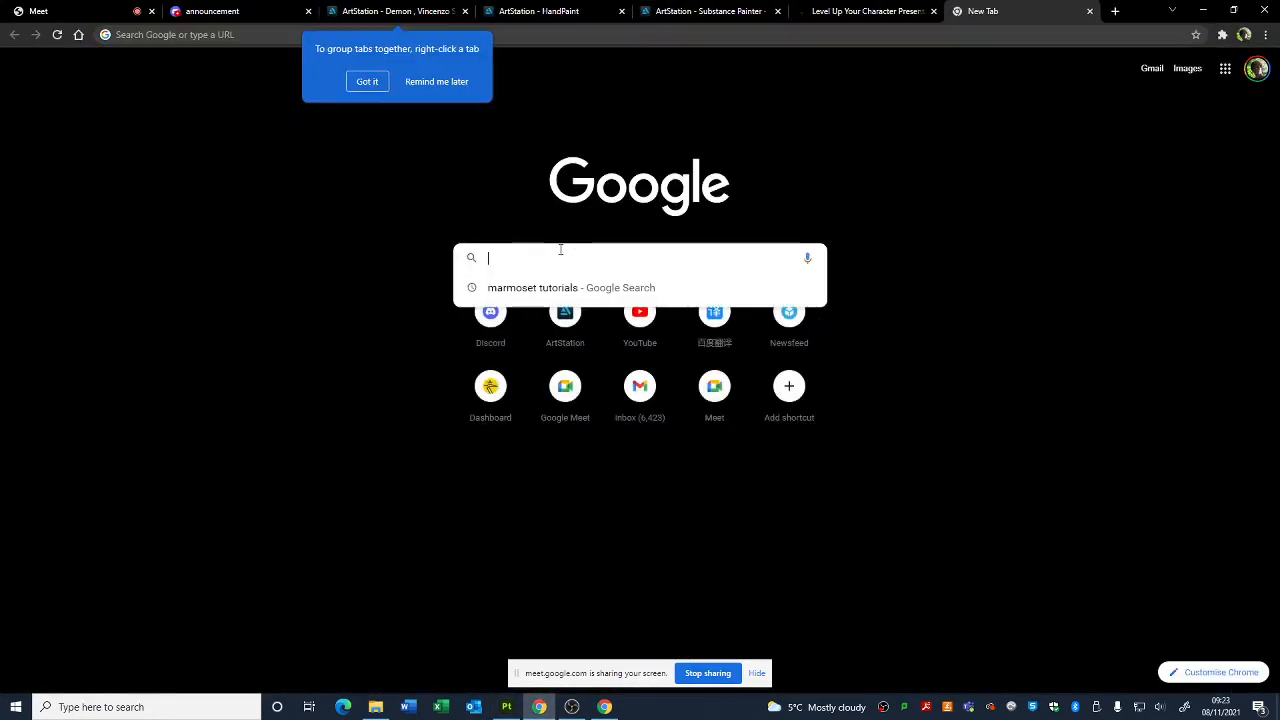
pyautogui.write('bron')
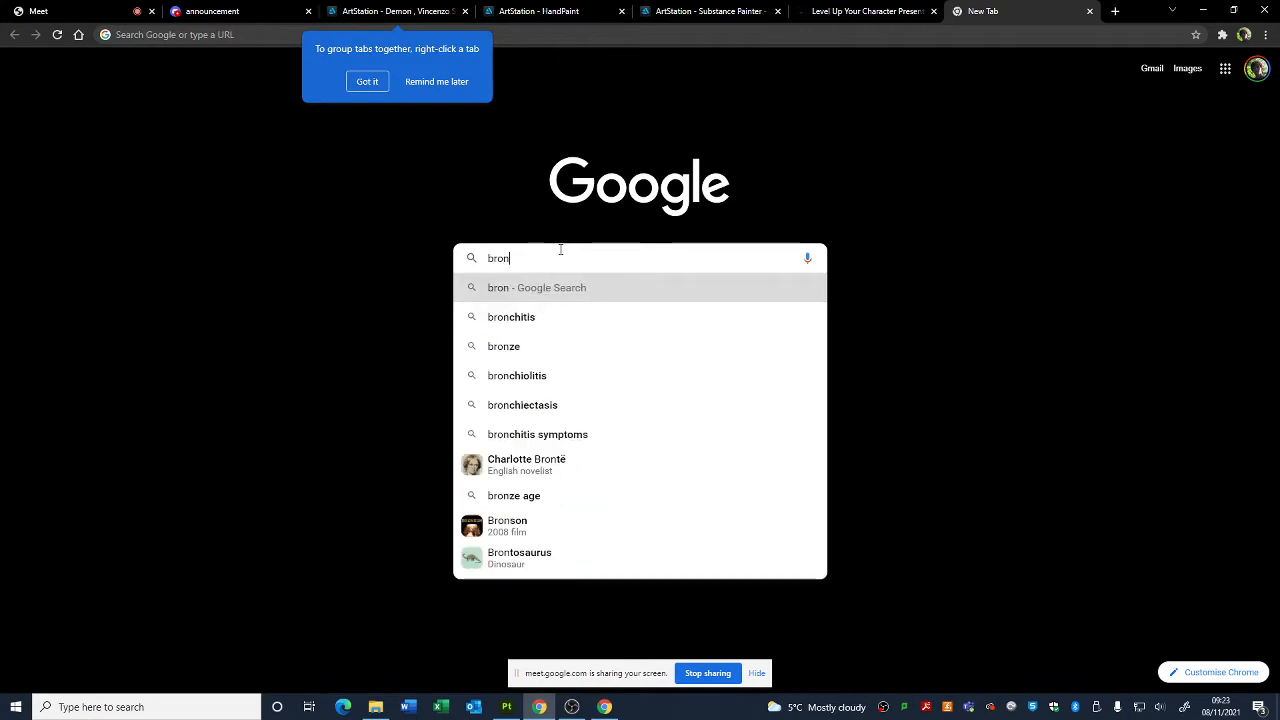
pyautogui.write('ze ornaments')
pyautogui.press('Return')
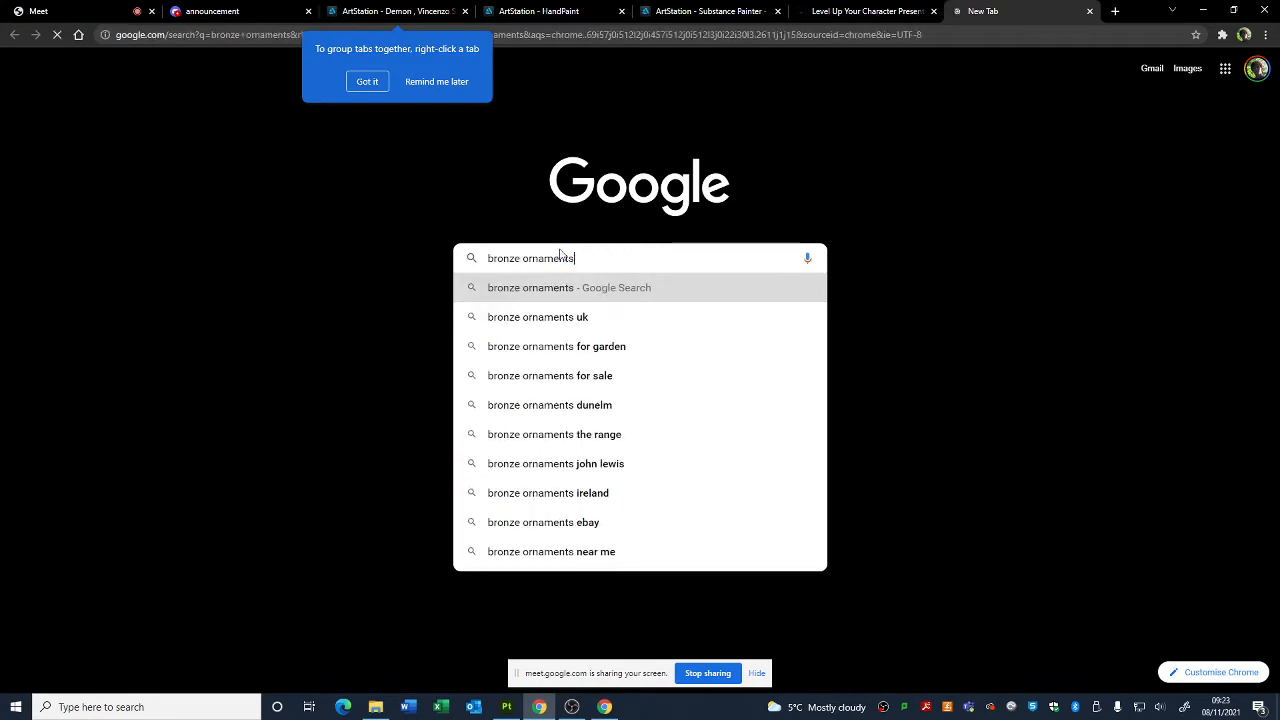
# - Show the image results and refine the search to "worn bronze ornaments"
pyautogui.click(240, 122)
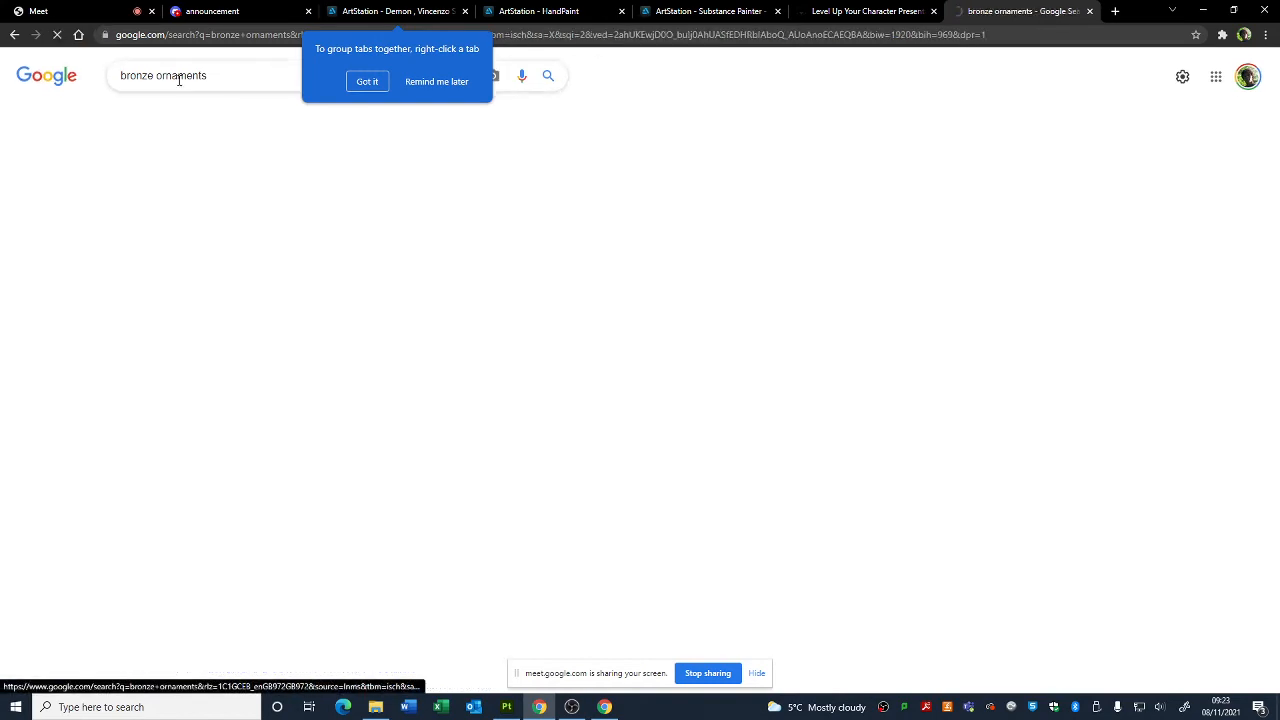
pyautogui.click(118, 80)
pyautogui.write('worn')
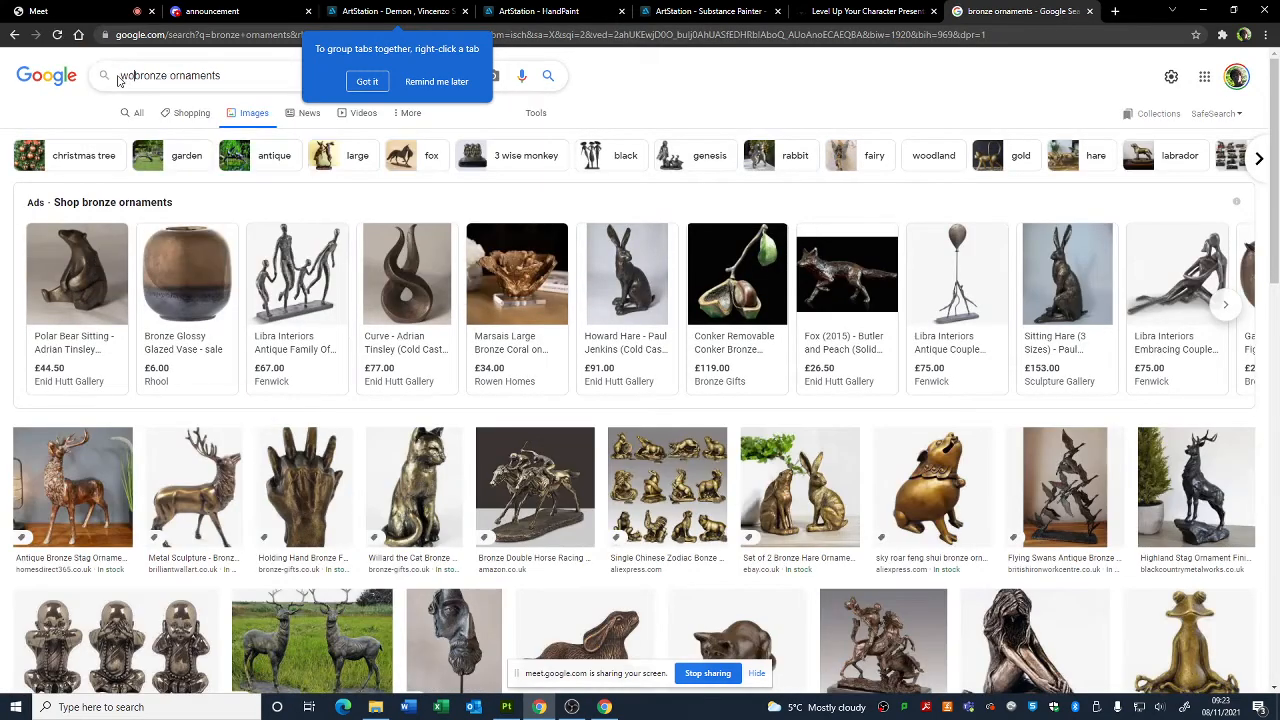
pyautogui.press('Return')
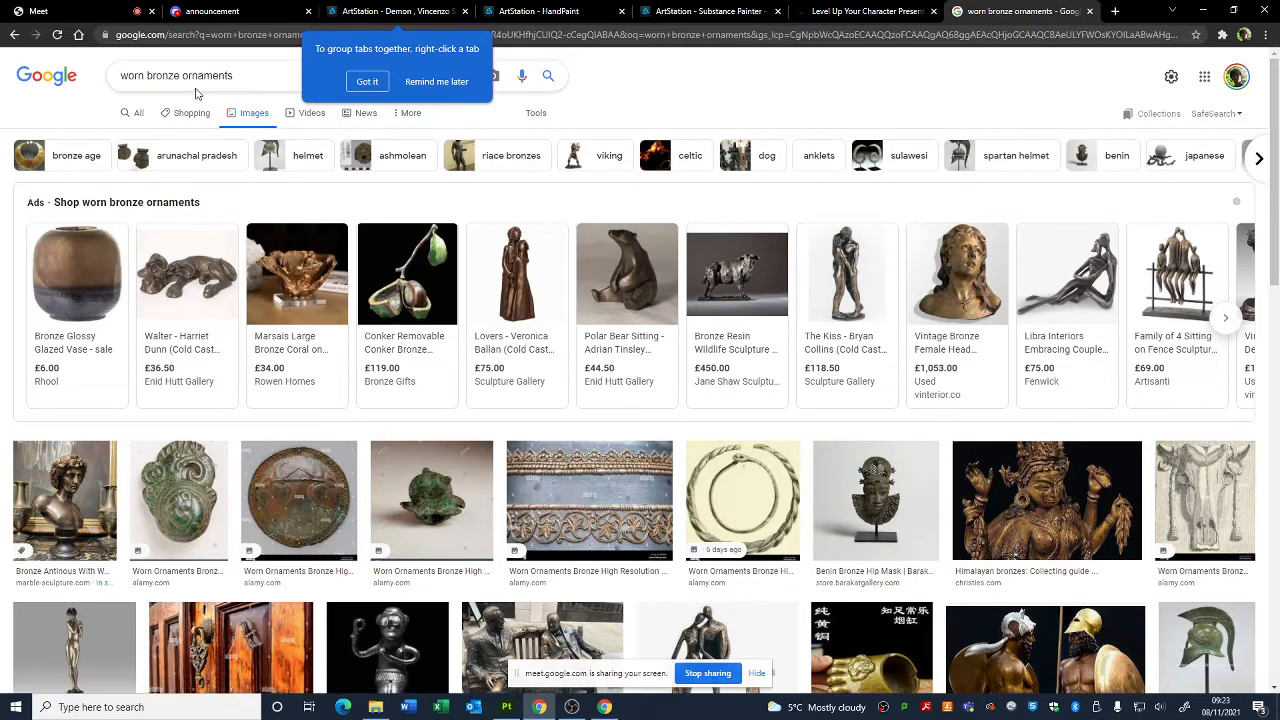
# - Change the image search to "worn copper ornaments"
pyautogui.doubleClick(163, 75)
pyautogui.press('BackSpace')
pyautogui.write('copper')
pyautogui.press('Return')
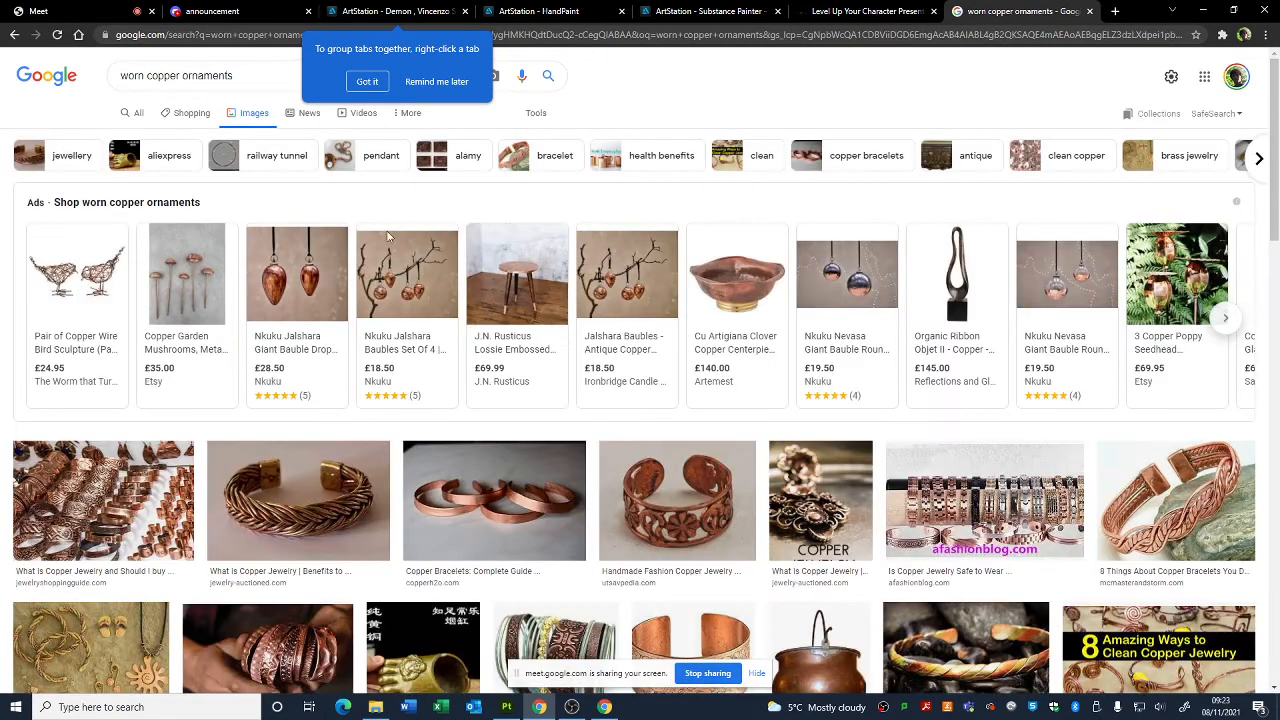
# - Examine the surface finish in the enlarged images of the floral cuff, the plain copper bracelets and the copper pot
pyautogui.scroll(-1, 586, 494)
pyautogui.click(680, 430)
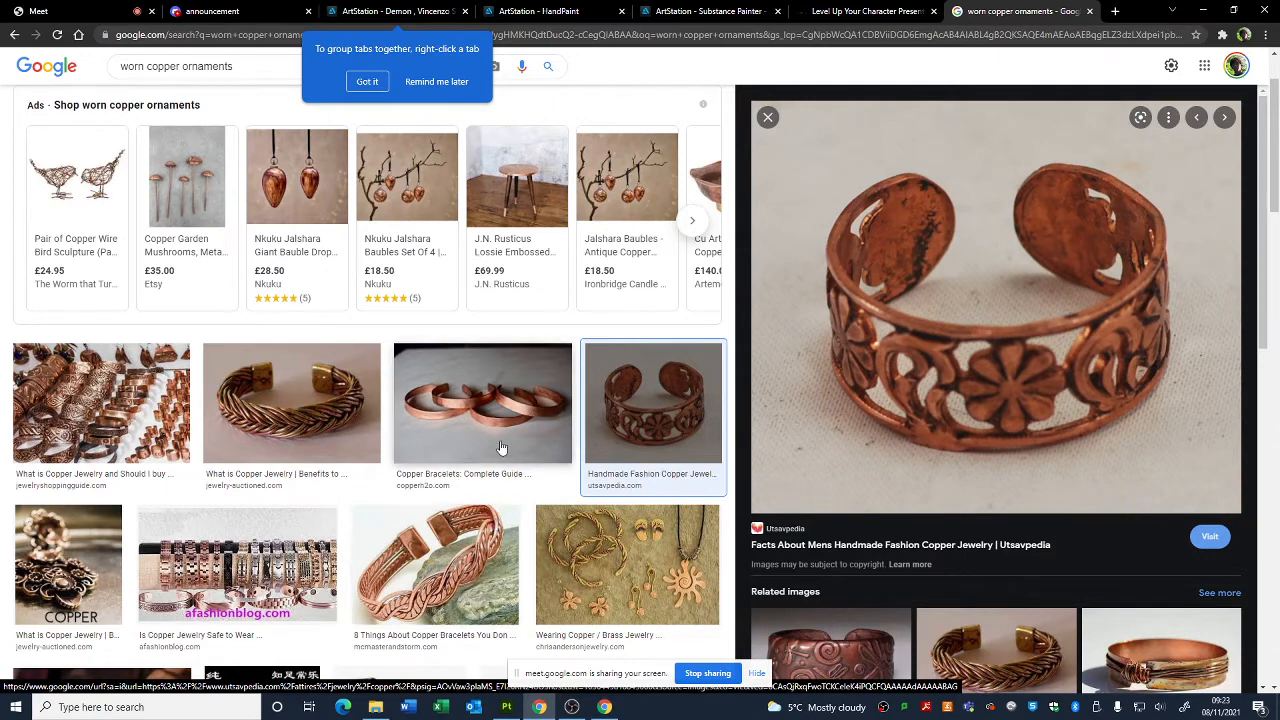
pyautogui.click(483, 410)
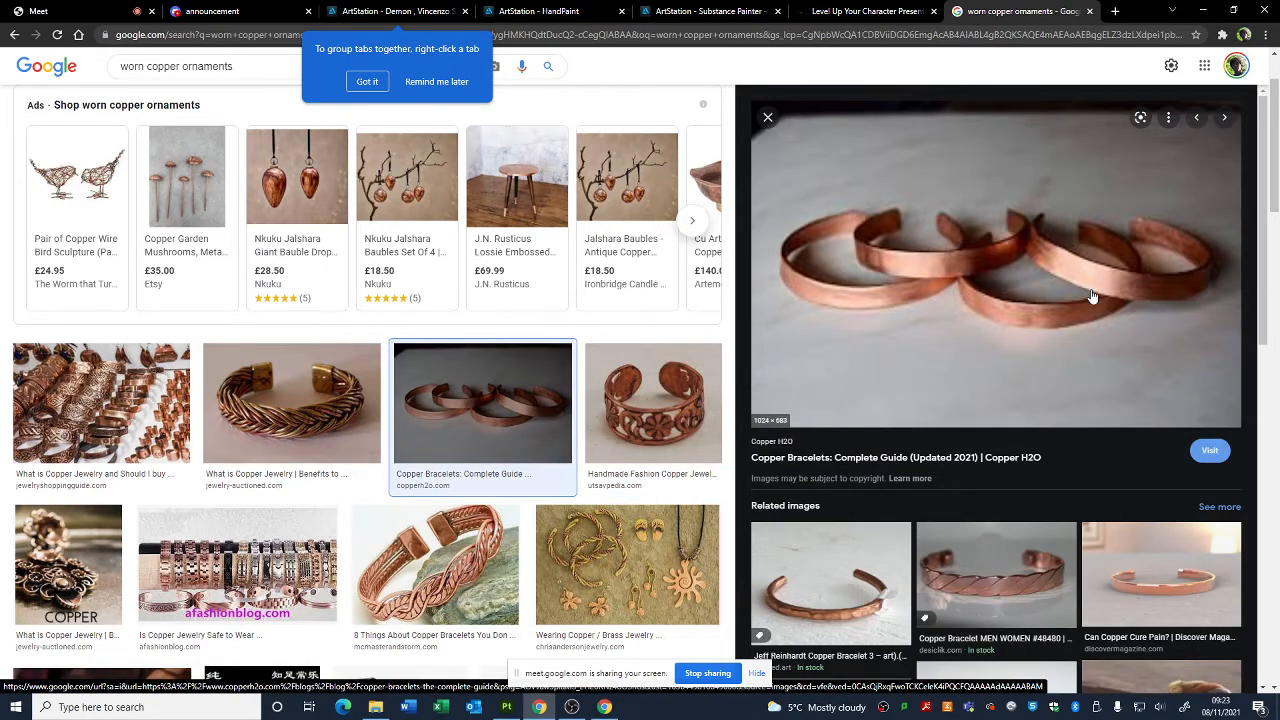
pyautogui.scroll(-3, 590, 415)
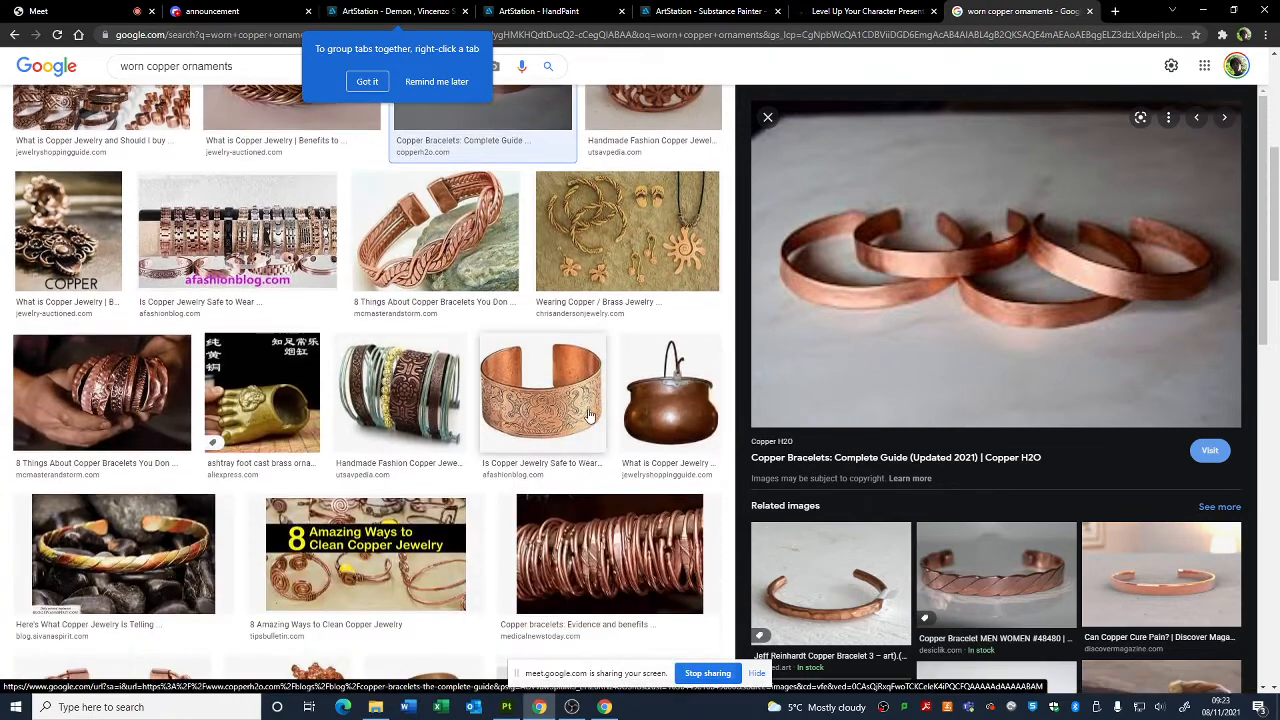
pyautogui.click(680, 423)
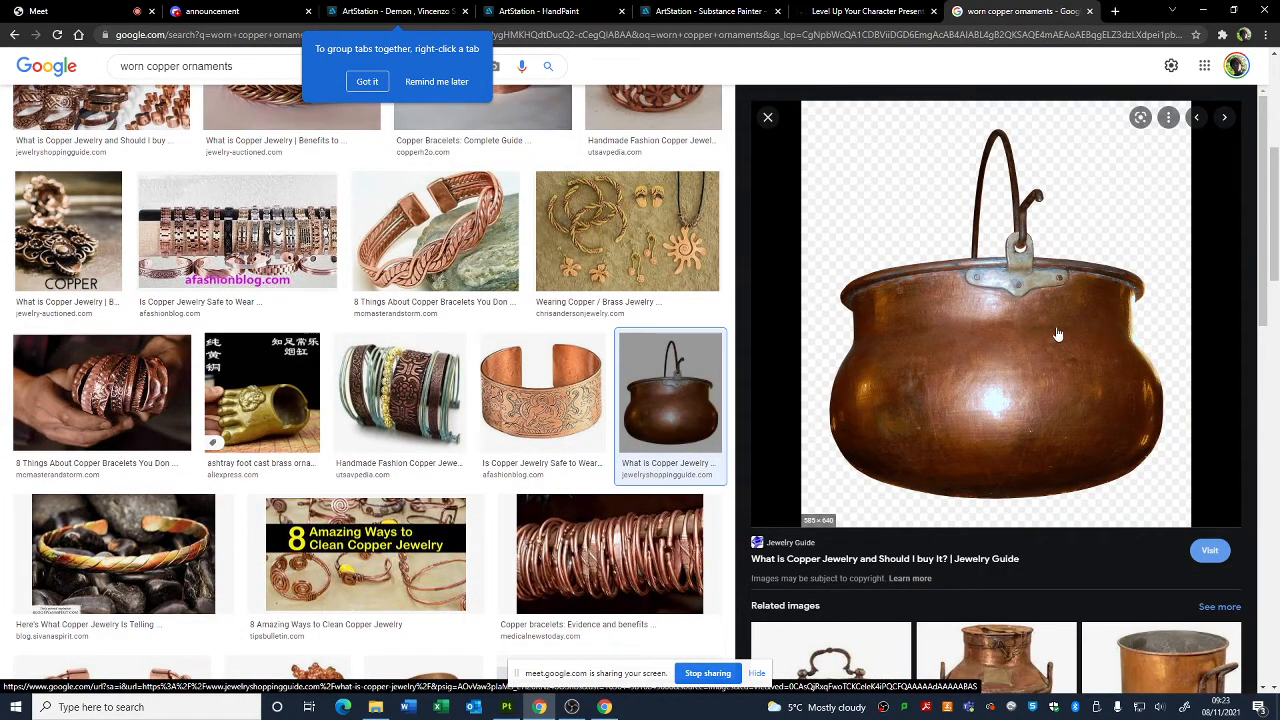
pyautogui.scroll(3, 892, 466)
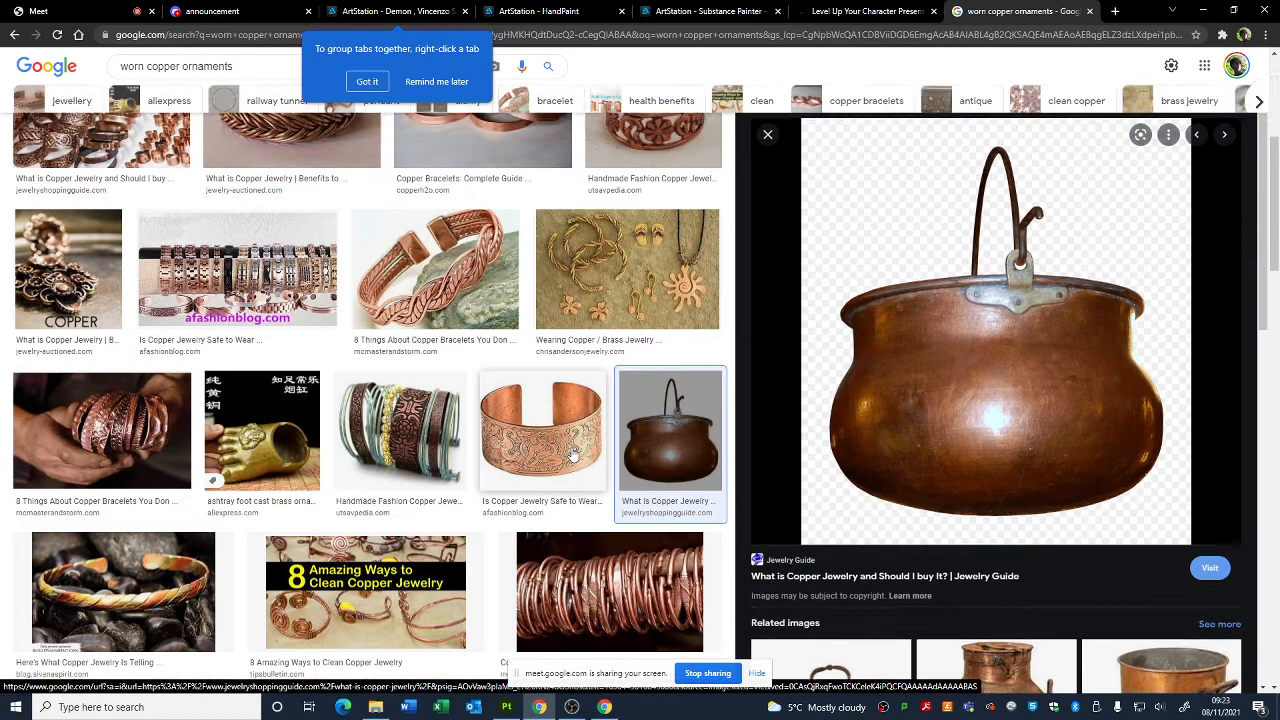
pyautogui.scroll(1, 1005, 351)
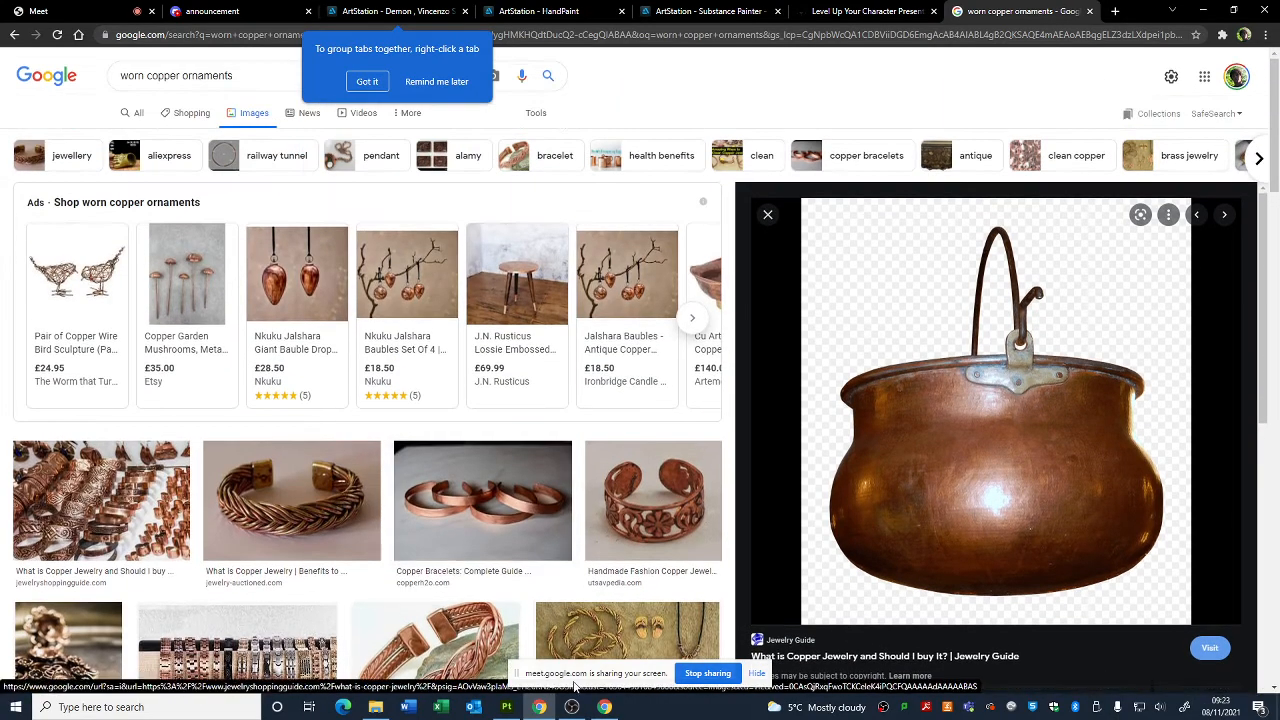
# - Return to Substance 3D Painter, try the MatFinish Brushed Linear filter in place of MatFinish Rough, and undo the change
pyautogui.click(506, 707)
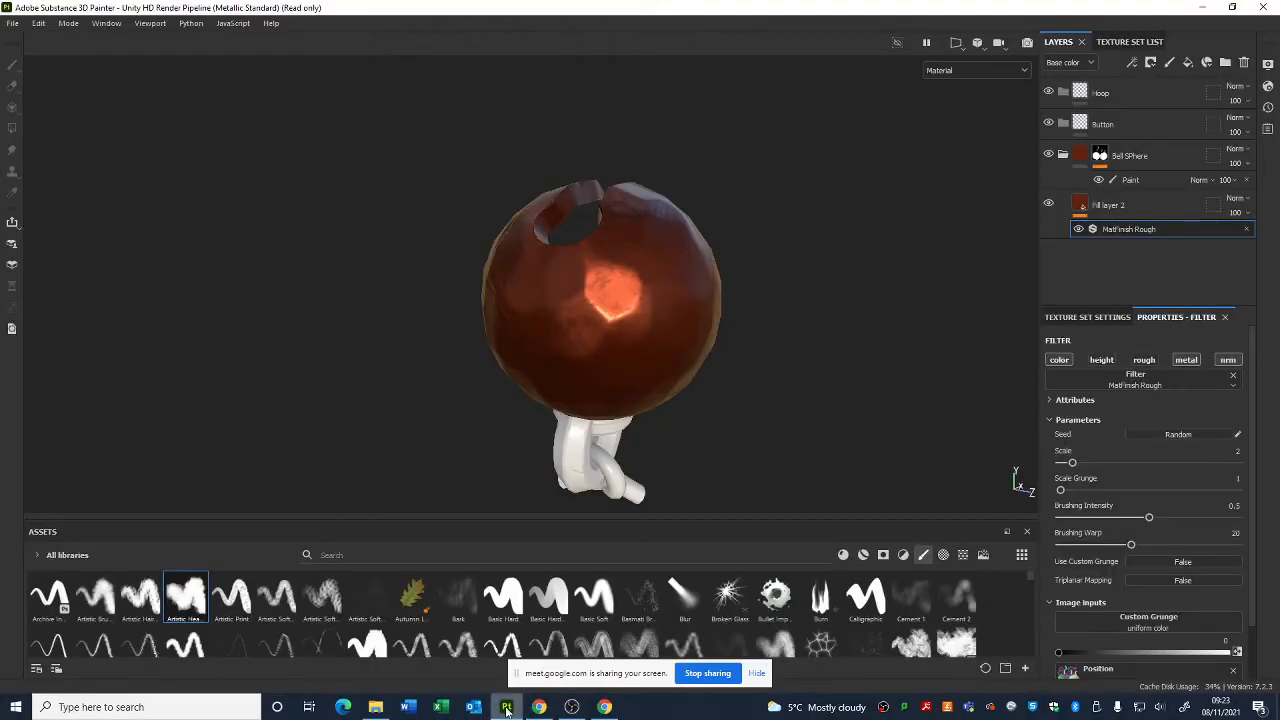
pyautogui.click(1134, 384)
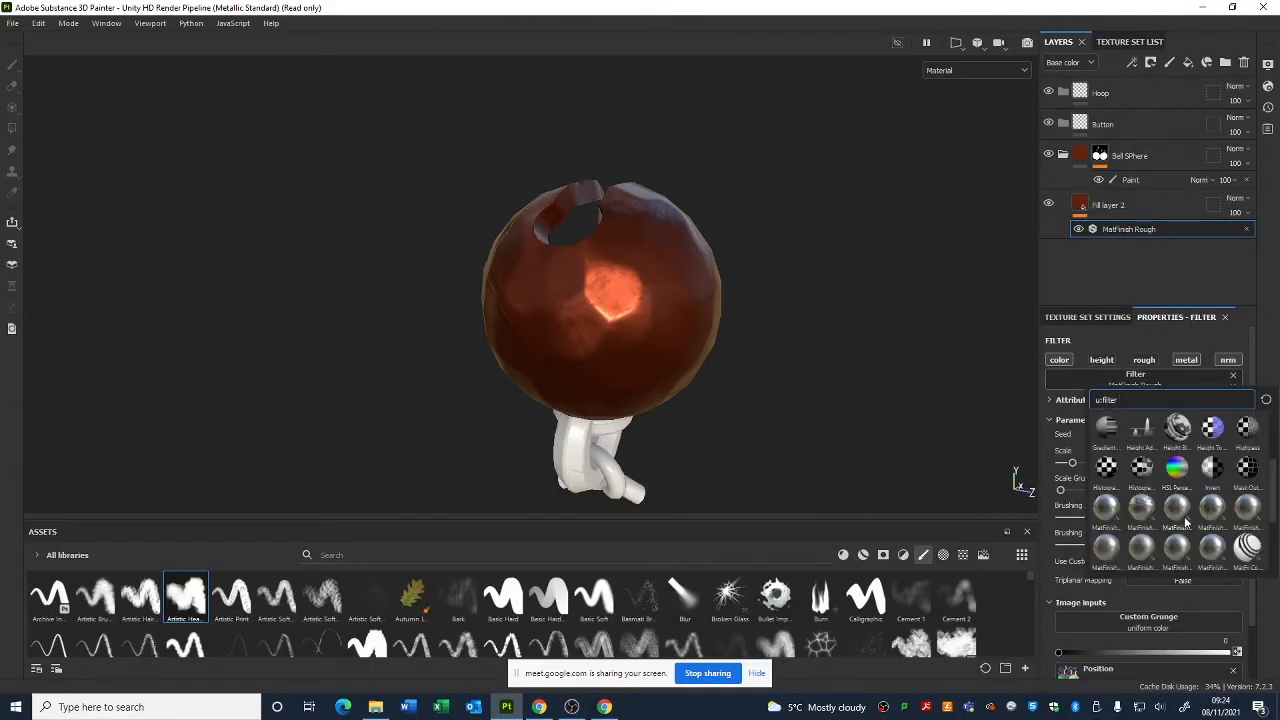
pyautogui.moveTo(1185, 520)
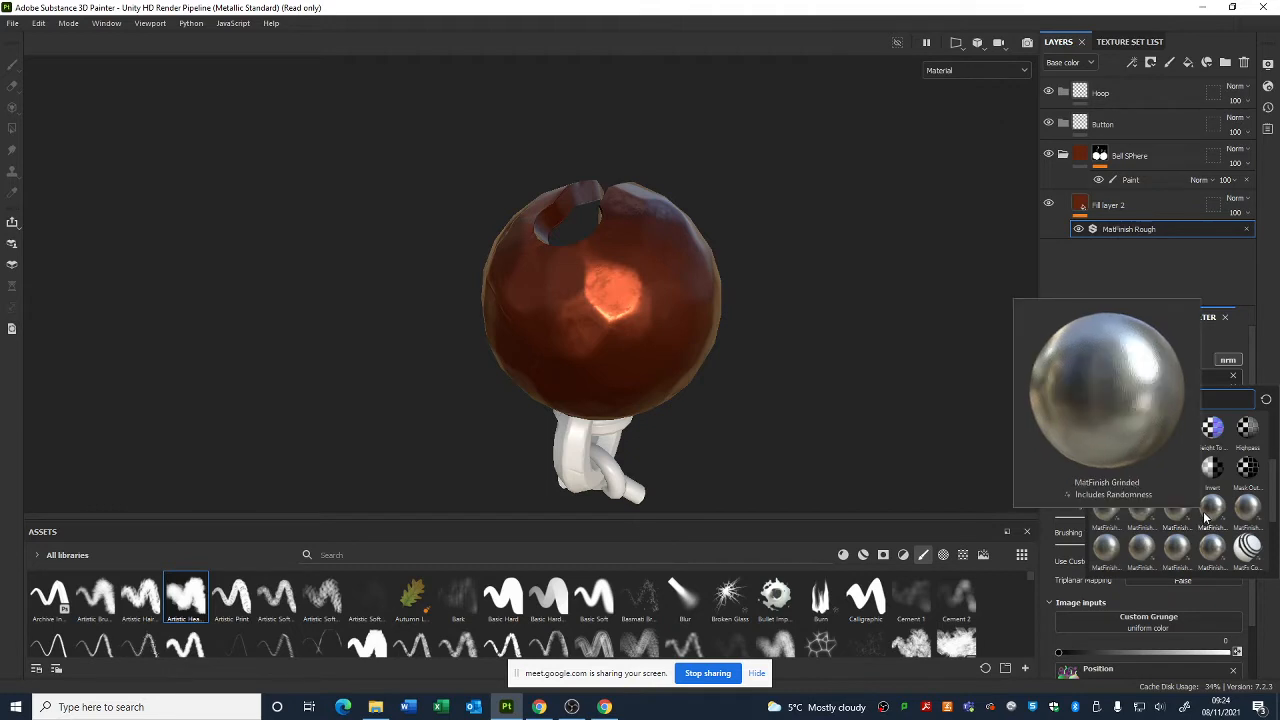
pyautogui.click(1106, 512)
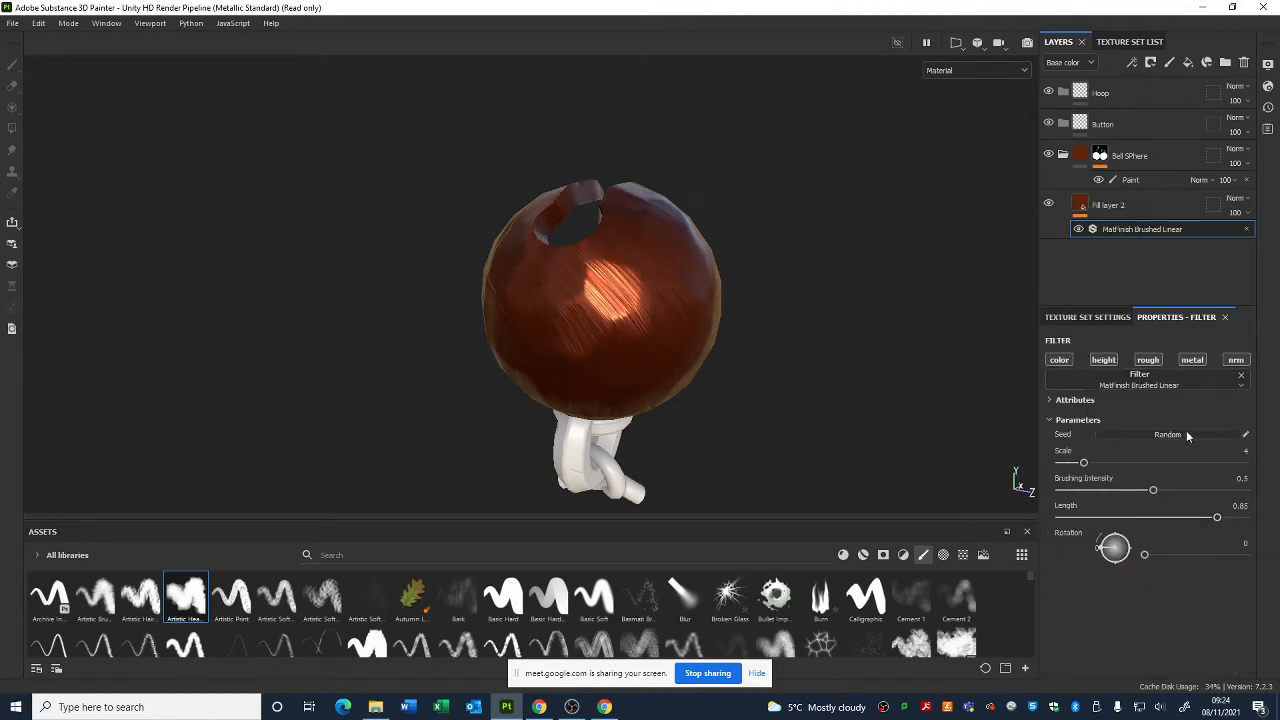
pyautogui.hotkey('ctrl', 'z')
# - Try the MatFinish Grinded filter in place of MatFinish Rough on the sphere's copper fill layer
pyautogui.click(1139, 384)
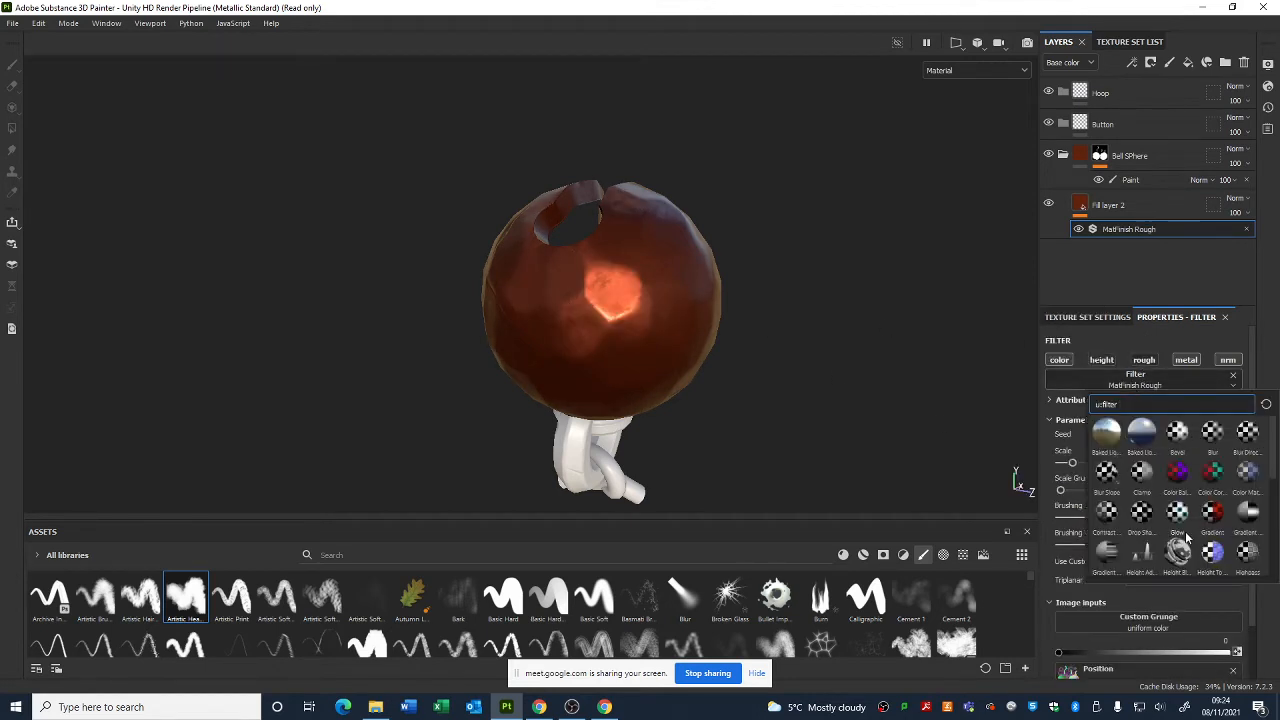
pyautogui.scroll(3, 1206, 460)
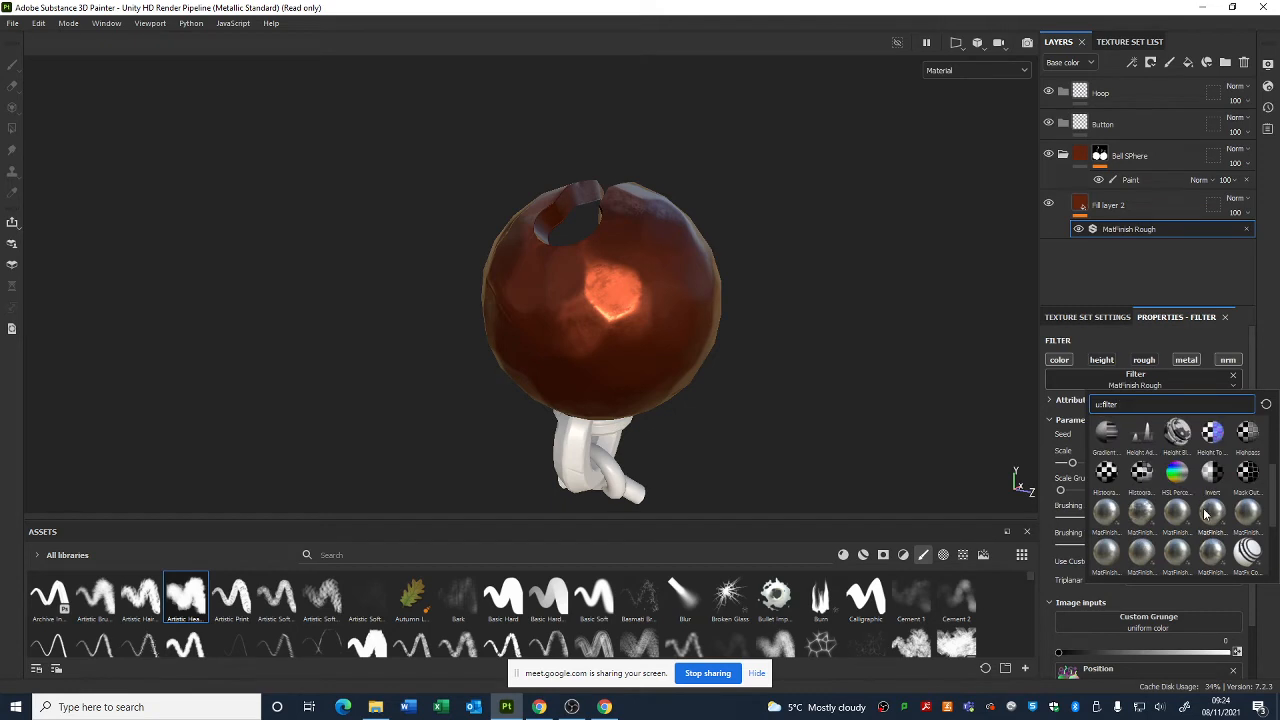
pyautogui.click(1204, 511)
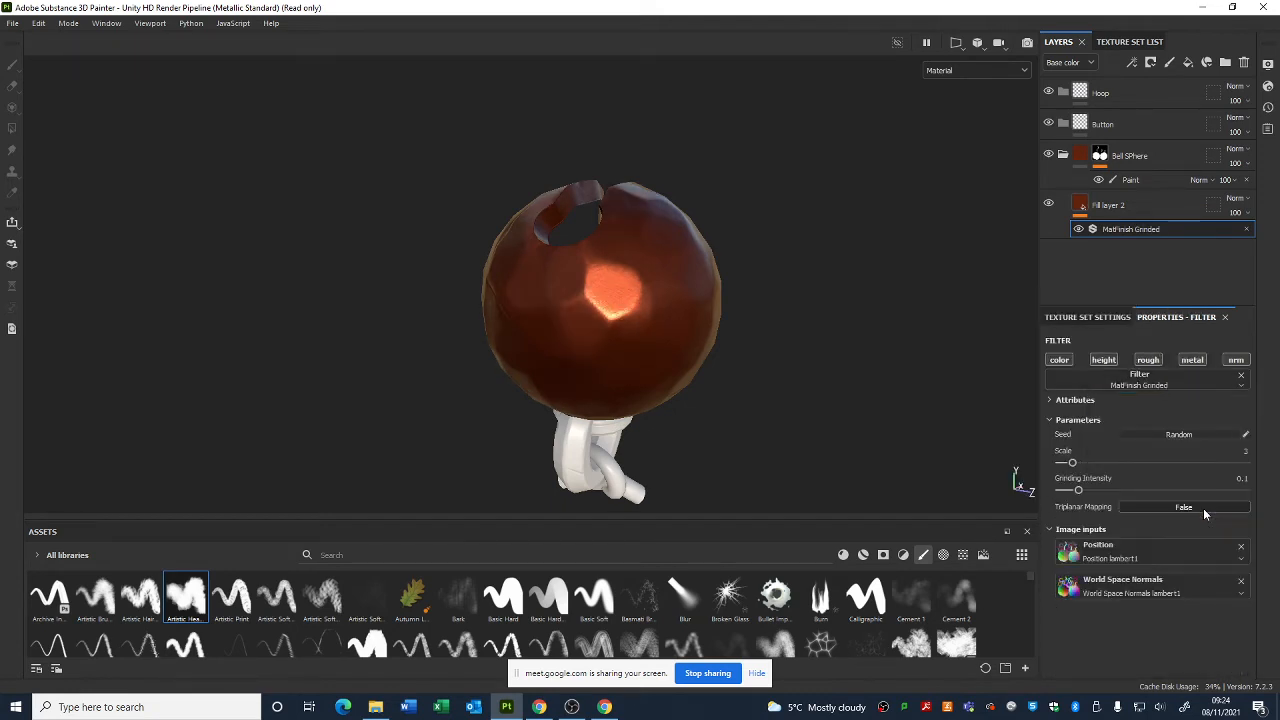
pyautogui.scroll(2, 750, 305)
pyautogui.moveTo(756, 321)
pyautogui.keyDown('alt'); pyautogui.mouseDown()
pyautogui.moveTo(757, 298)
pyautogui.moveTo(752, 318)
pyautogui.mouseUp(); pyautogui.keyUp('alt')
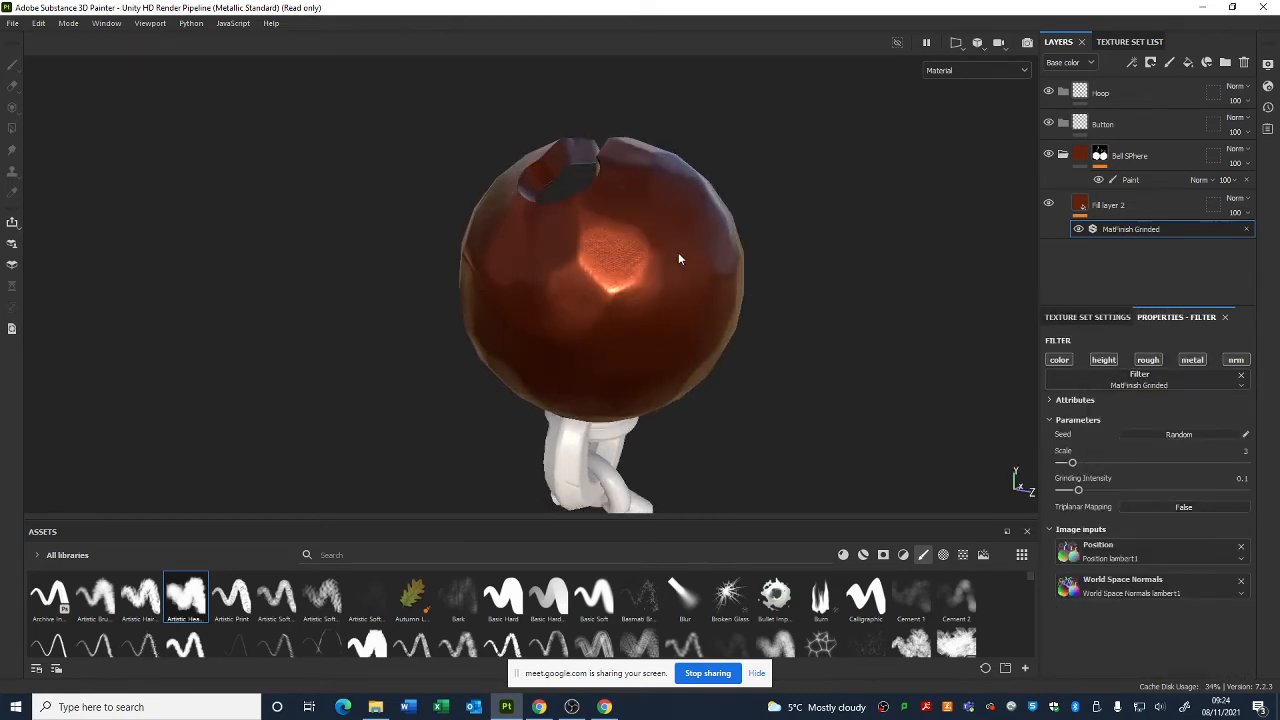
pyautogui.keyDown('alt'); pyautogui.moveTo(678, 259); pyautogui.dragTo(802, 375); pyautogui.keyUp('alt')
# - Try MatFinish Brushed Linear with brushing intensity 0.08 and a shorter length, and undo the filter changes back to MatFinish Rough
pyautogui.click(1123, 388)
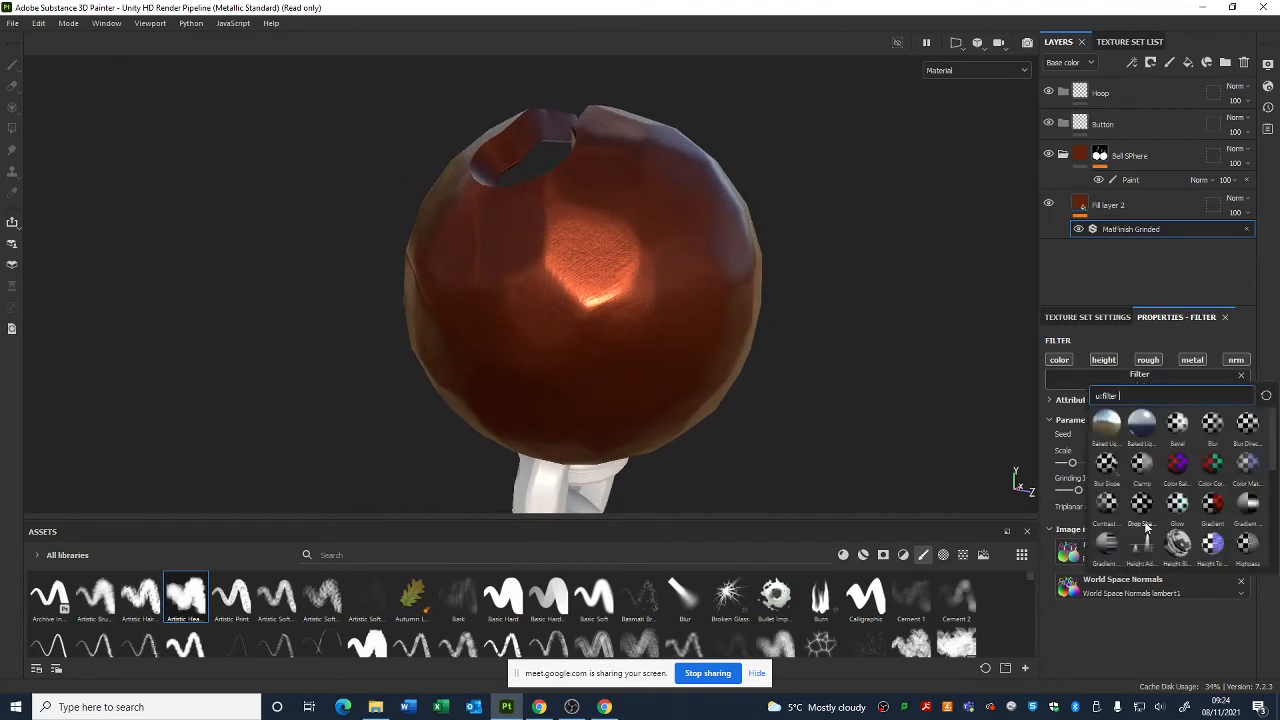
pyautogui.click(1140, 508)
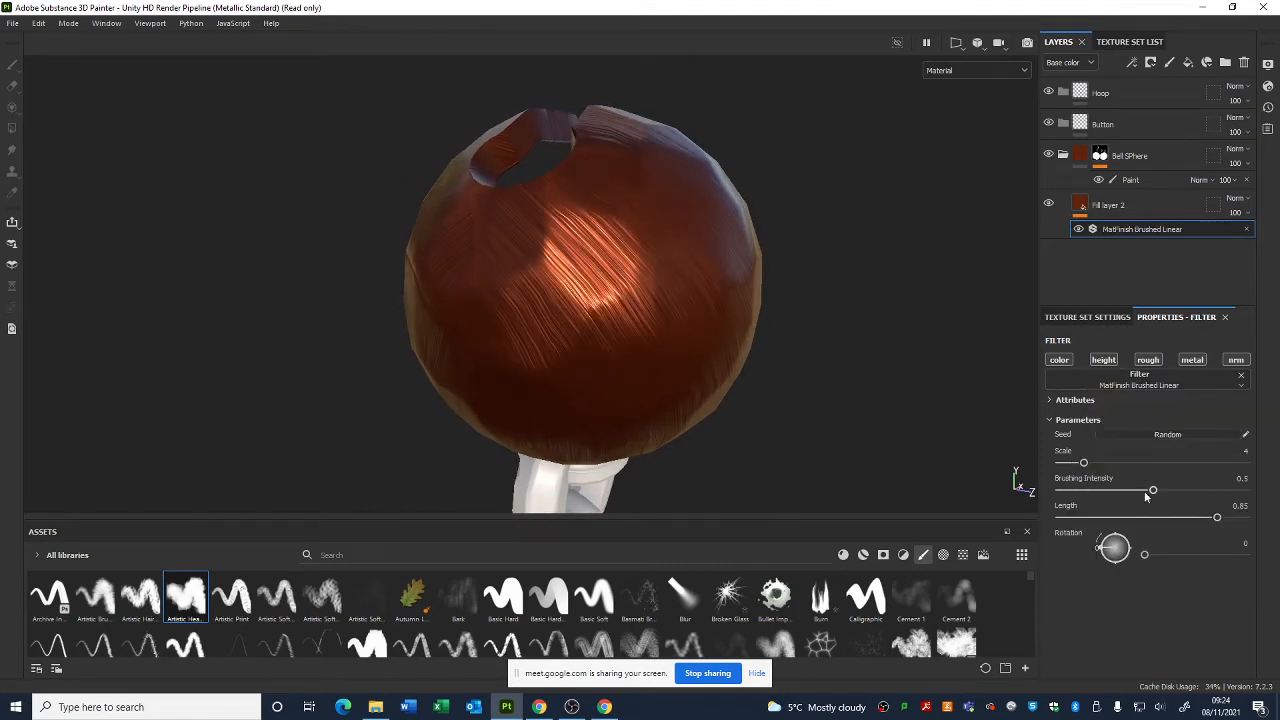
pyautogui.moveTo(1133, 493); pyautogui.dragTo(1074, 495)
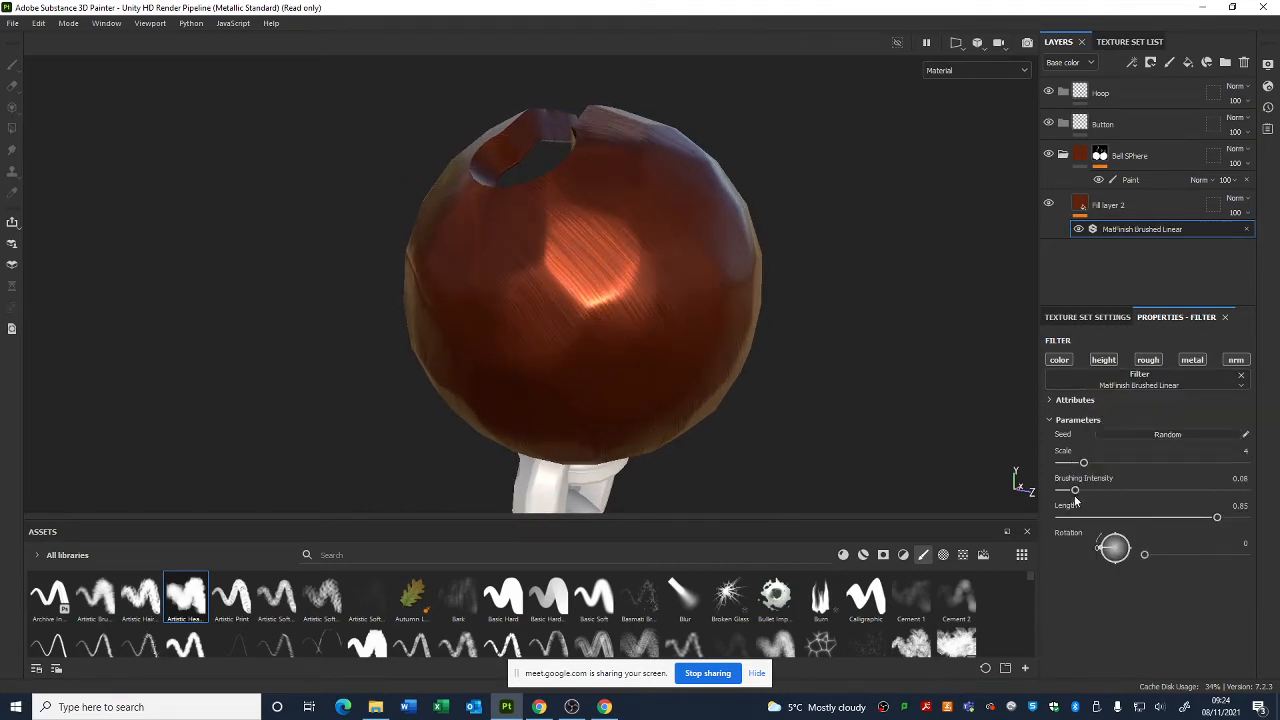
pyautogui.moveTo(1217, 517); pyautogui.dragTo(1130, 527)
pyautogui.hotkey('ctrl', 'z')
pyautogui.hotkey('ctrl', 'z')
pyautogui.hotkey('ctrl', 'z')
pyautogui.hotkey('ctrl', 'z')
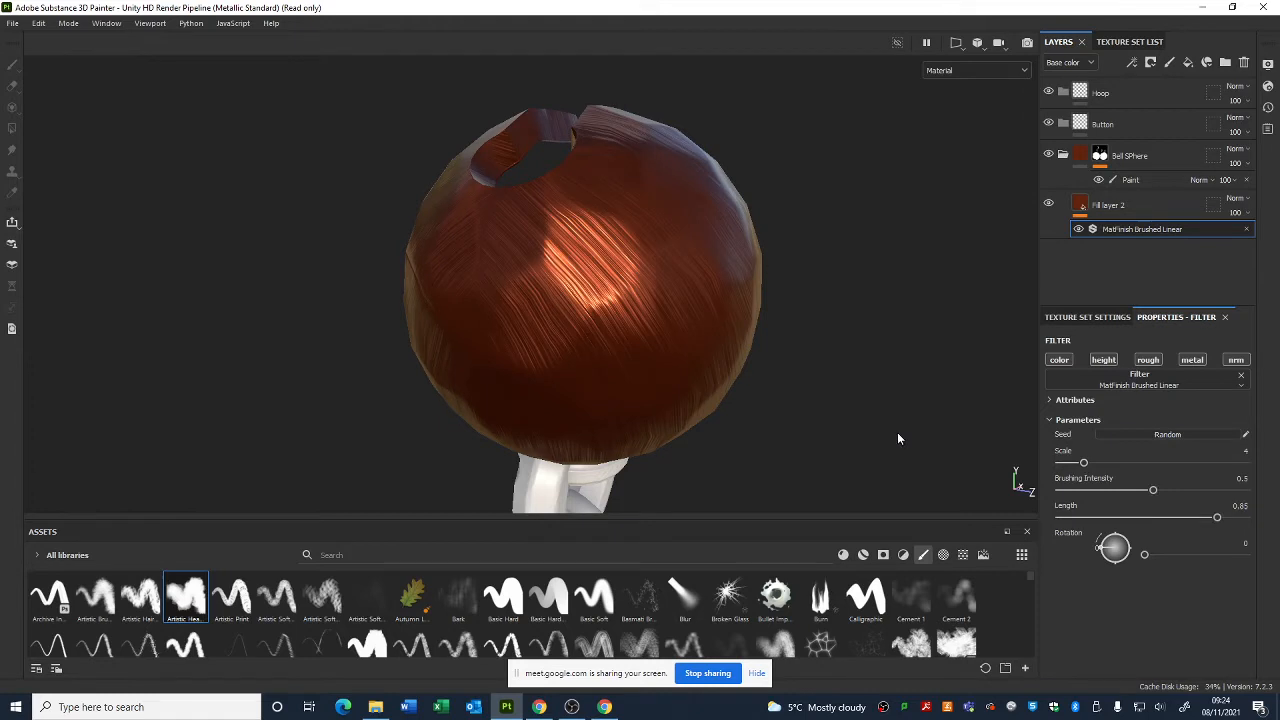
pyautogui.hotkey('ctrl', 'z')
pyautogui.keyDown('alt'); pyautogui.moveTo(818, 419); pyautogui.dragTo(580, 275); pyautogui.keyUp('alt')
pyautogui.keyDown('alt'); pyautogui.moveTo(411, 236); pyautogui.dragTo(700, 330); pyautogui.keyUp('alt')
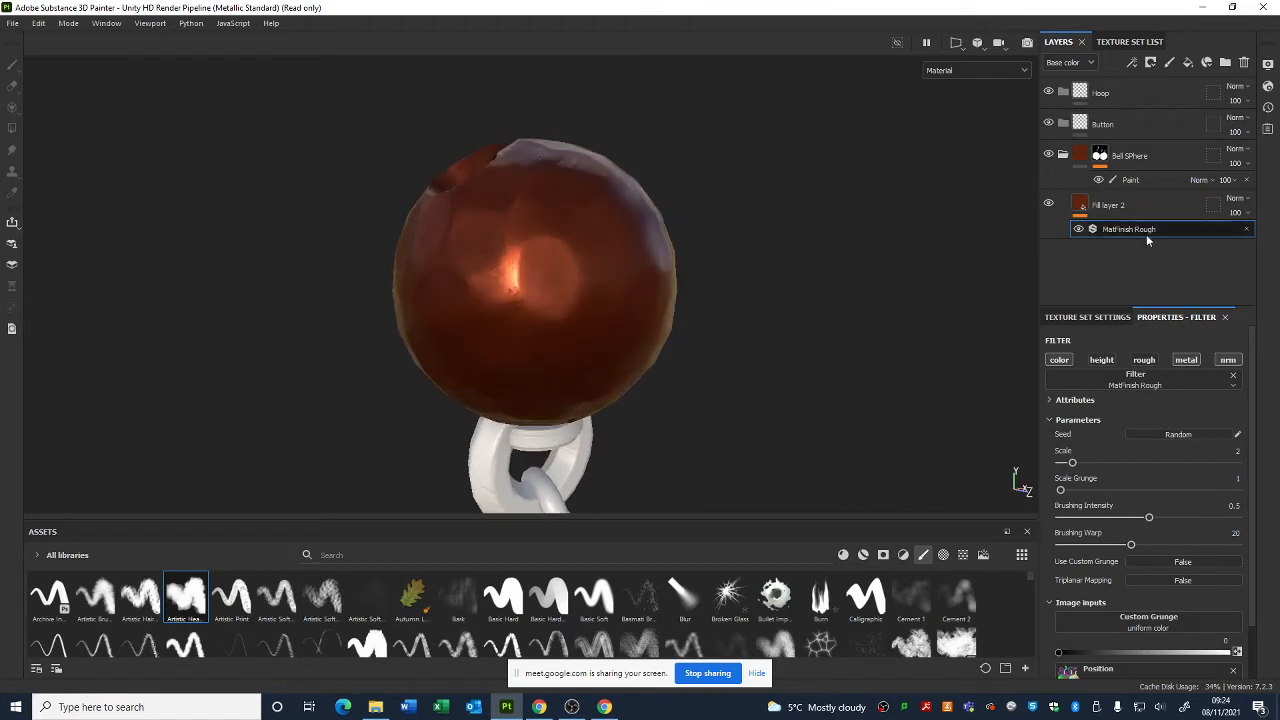
# - Add a fill layer above the copper fill layer and give it a near-black brown base color
pyautogui.click(1140, 208)
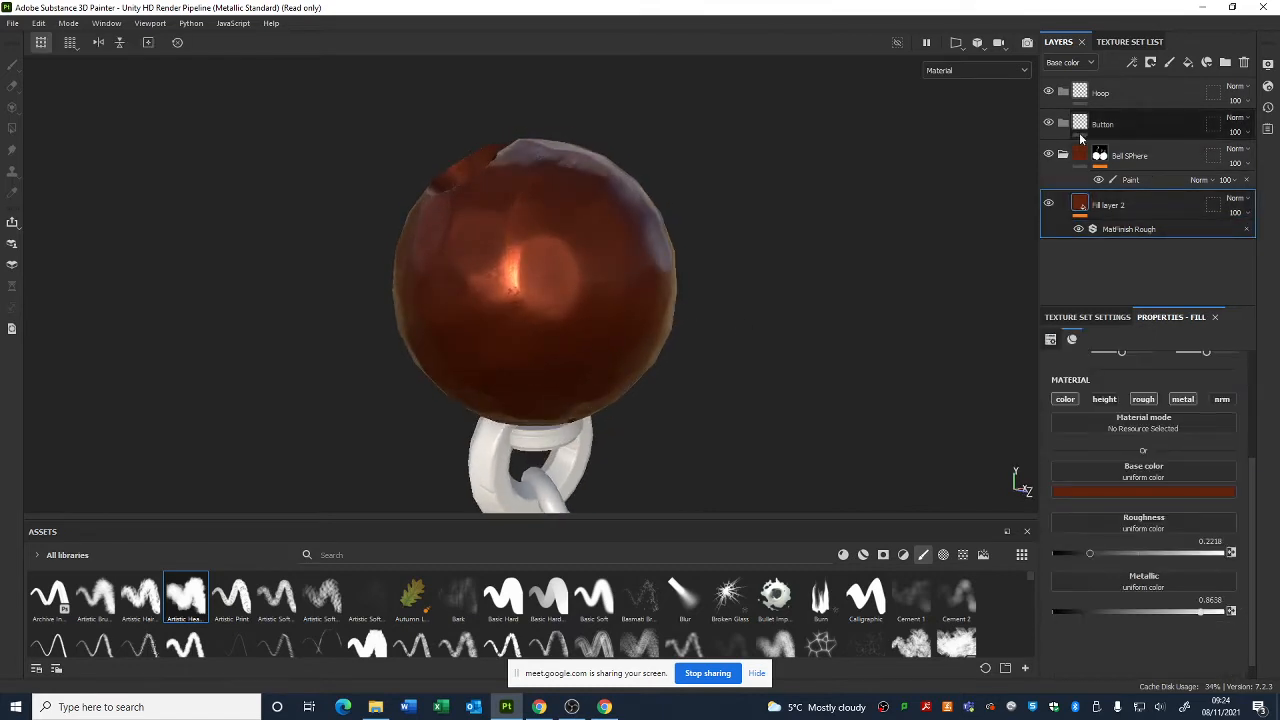
pyautogui.click(1188, 62)
pyautogui.click(1141, 490)
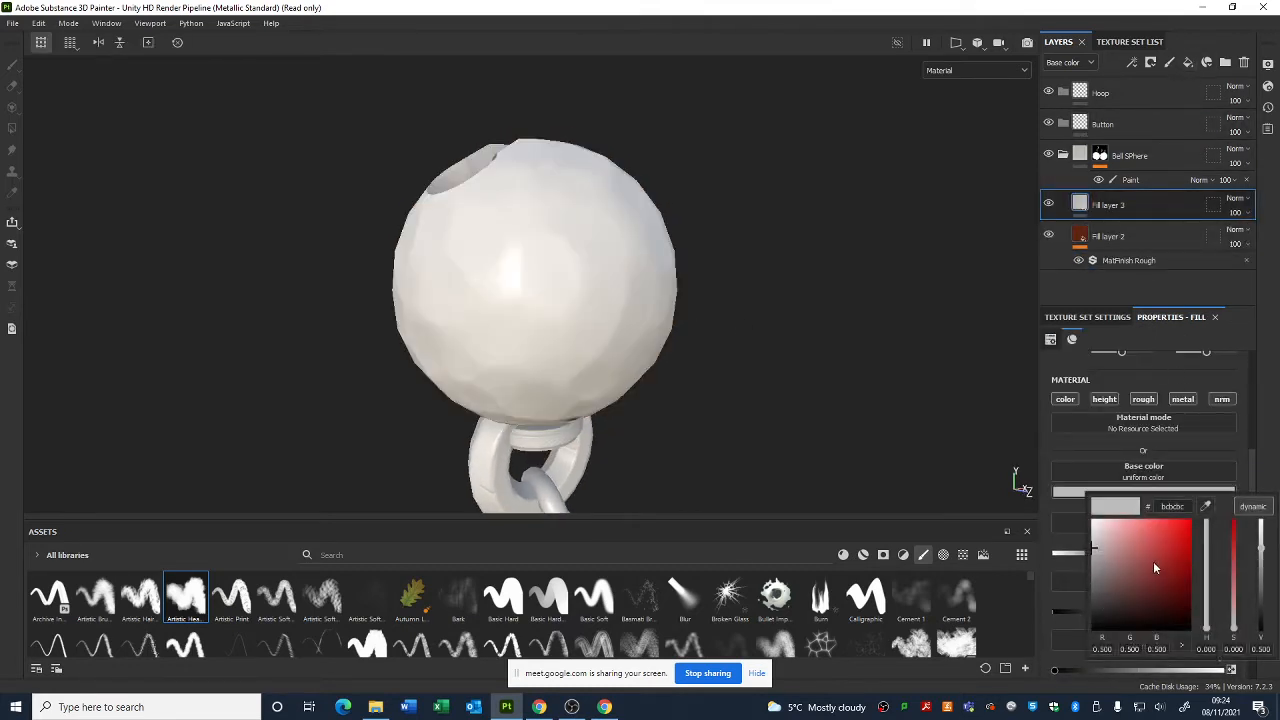
pyautogui.moveTo(1153, 561); pyautogui.dragTo(1104, 614)
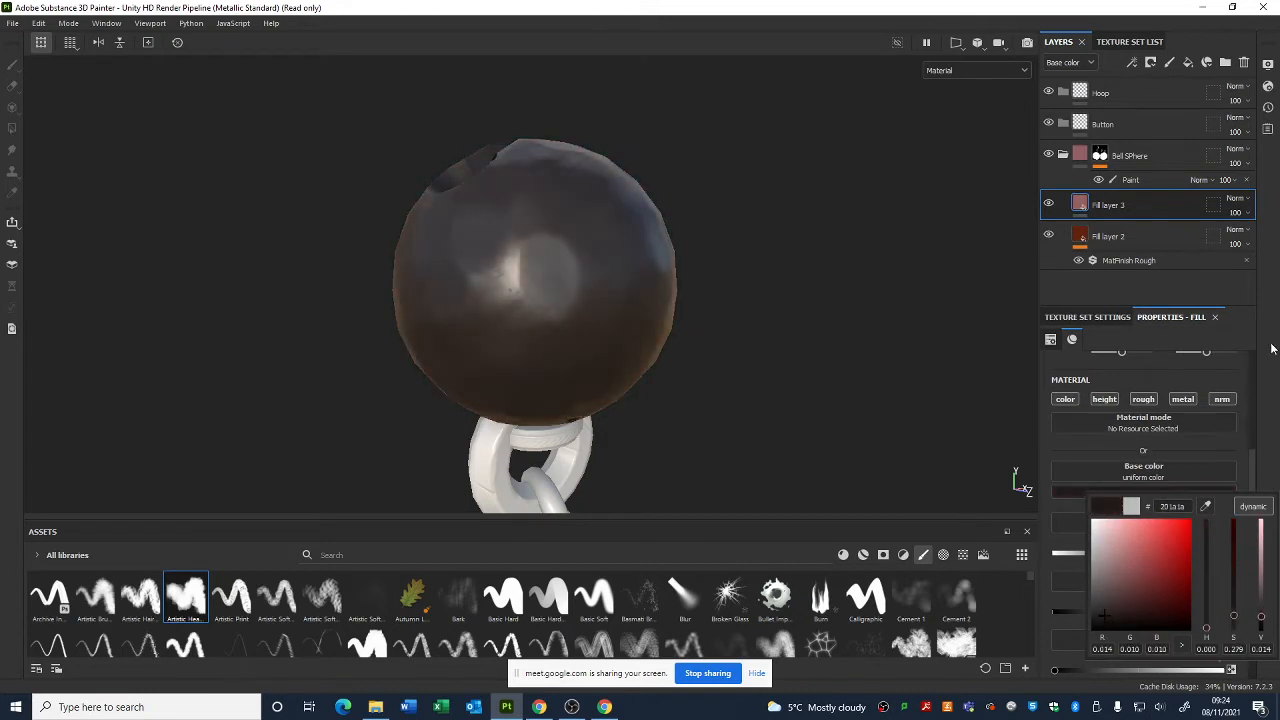
pyautogui.scroll(-1, 1130, 498)
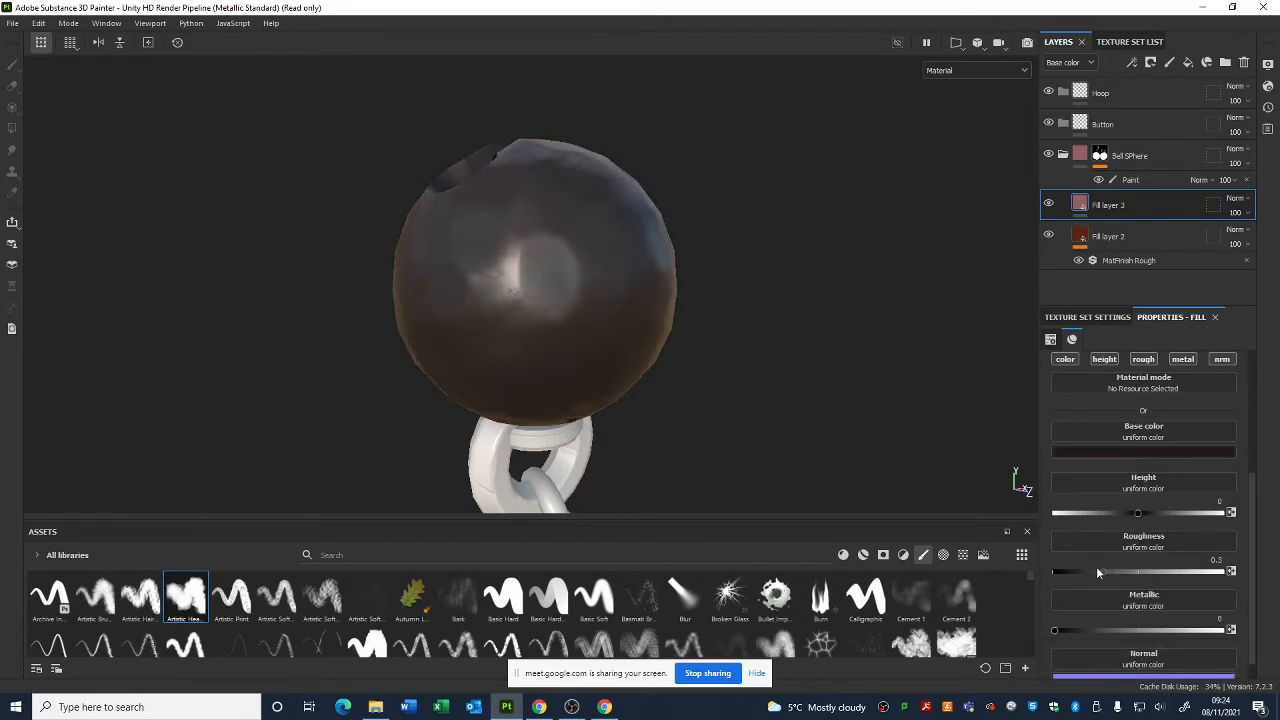
# - Compare the sphere with the dark fill layer hidden and shown, and set that layer's roughness to about 0.65 and metallic to 1
pyautogui.click(1108, 236)
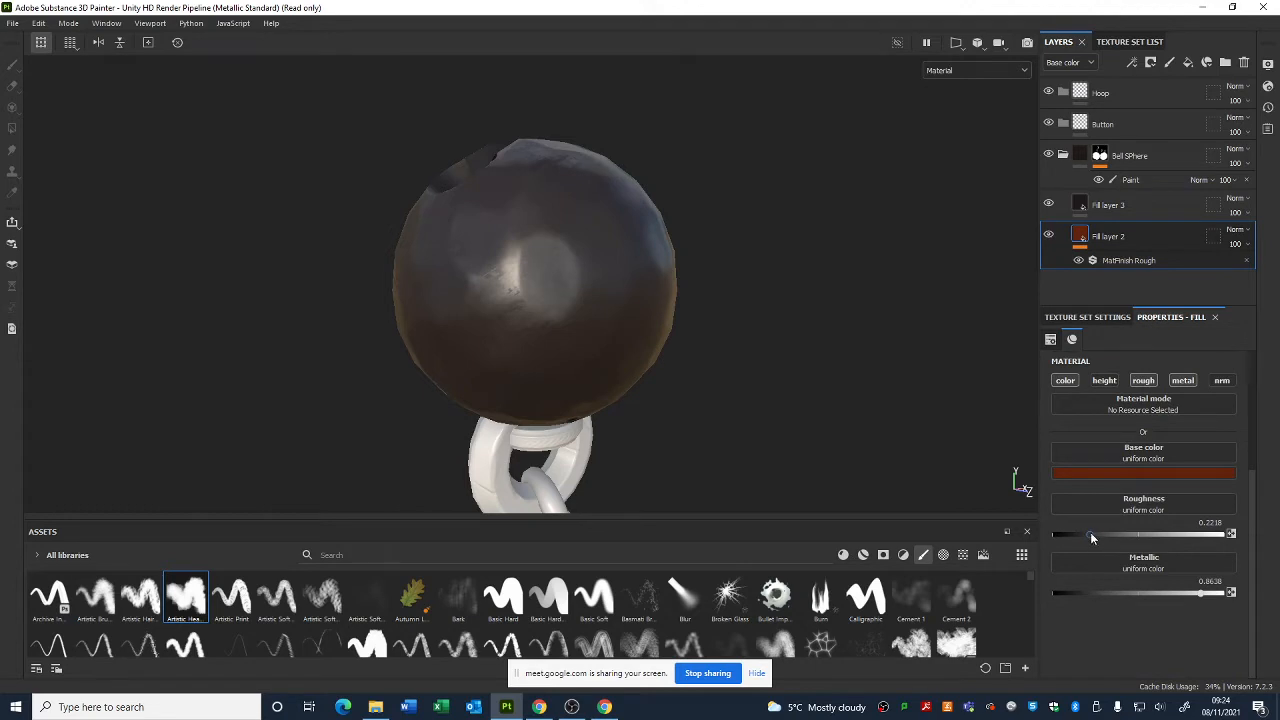
pyautogui.click(1047, 206)
pyautogui.click(1047, 206)
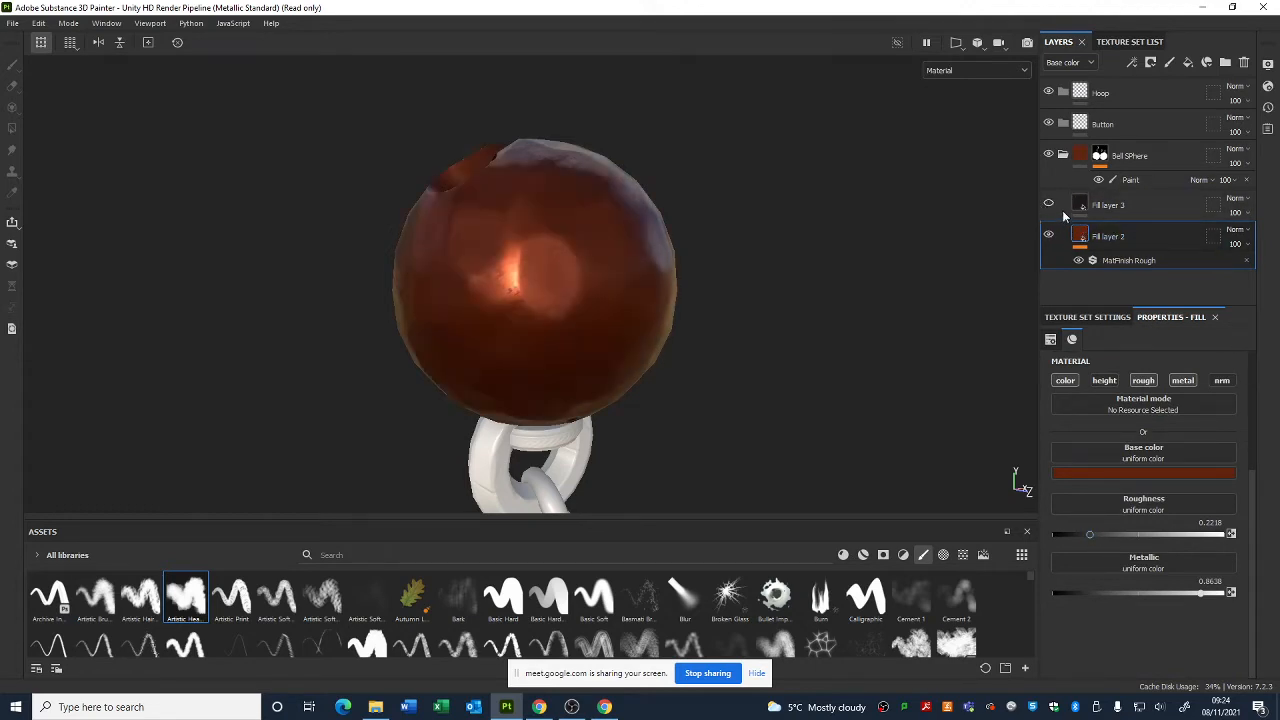
pyautogui.click(1119, 207)
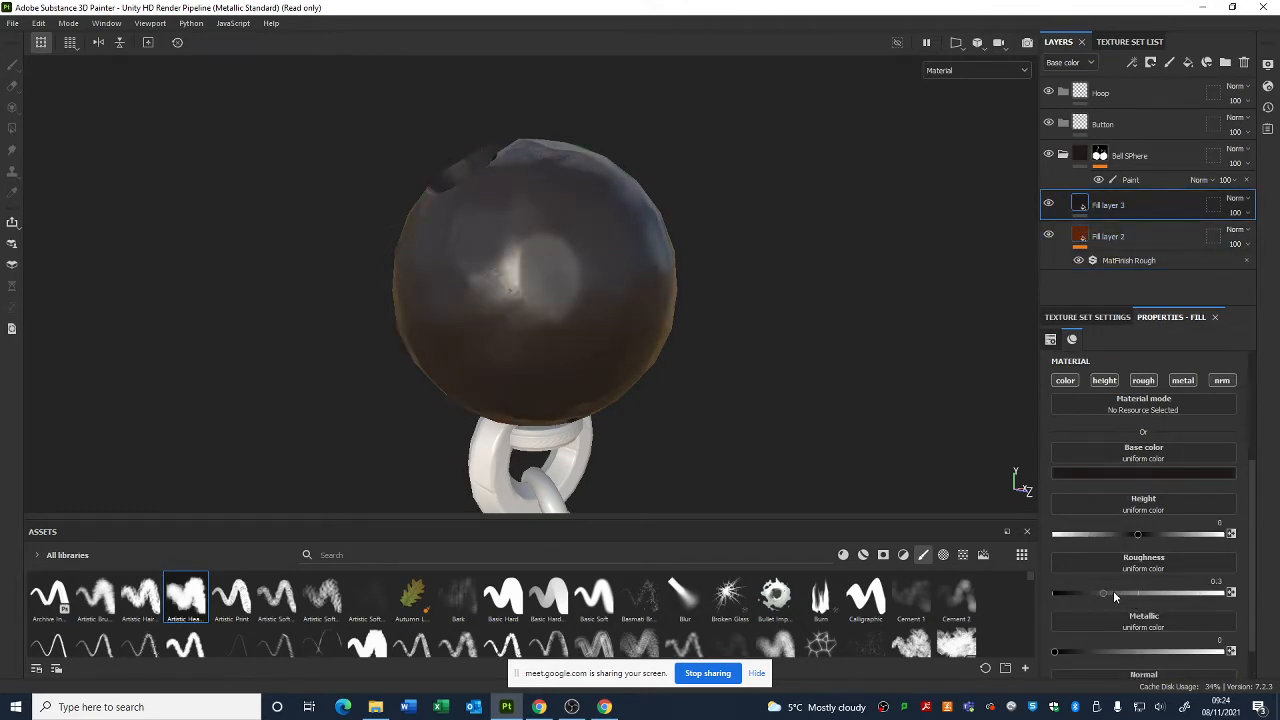
pyautogui.moveTo(1113, 590); pyautogui.dragTo(1168, 594)
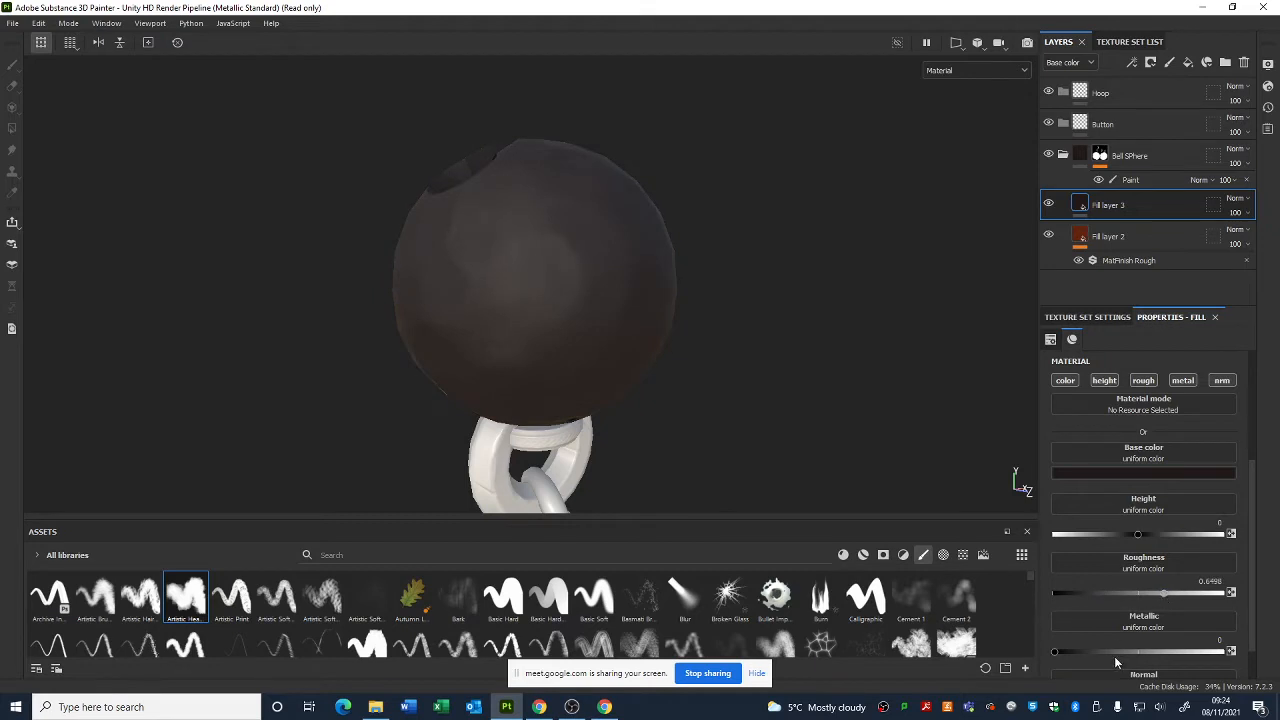
pyautogui.moveTo(1116, 651); pyautogui.dragTo(1240, 652)
pyautogui.keyDown('alt'); pyautogui.moveTo(945, 290); pyautogui.dragTo(688, 314); pyautogui.keyUp('alt')
pyautogui.keyDown('alt'); pyautogui.moveTo(715, 245); pyautogui.dragTo(714, 341); pyautogui.keyUp('alt')
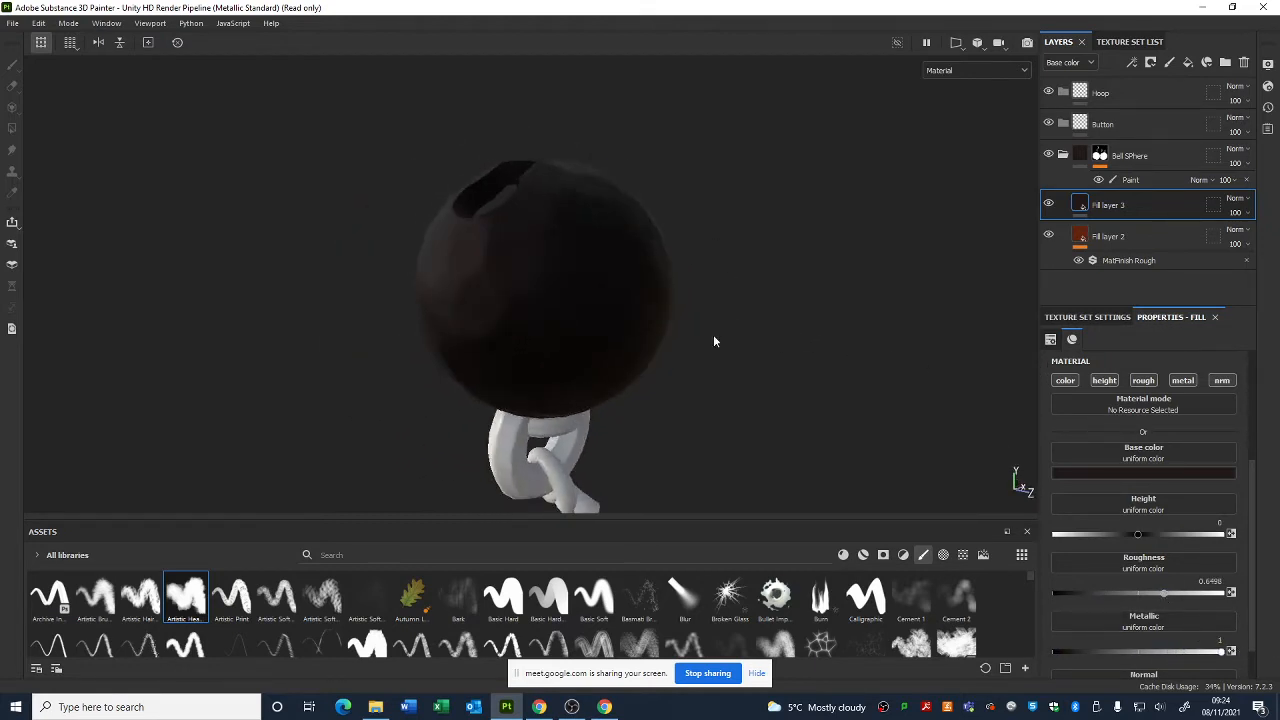
# - Review the baked mesh maps in the texture set settings
pyautogui.rightClick(1088, 199)
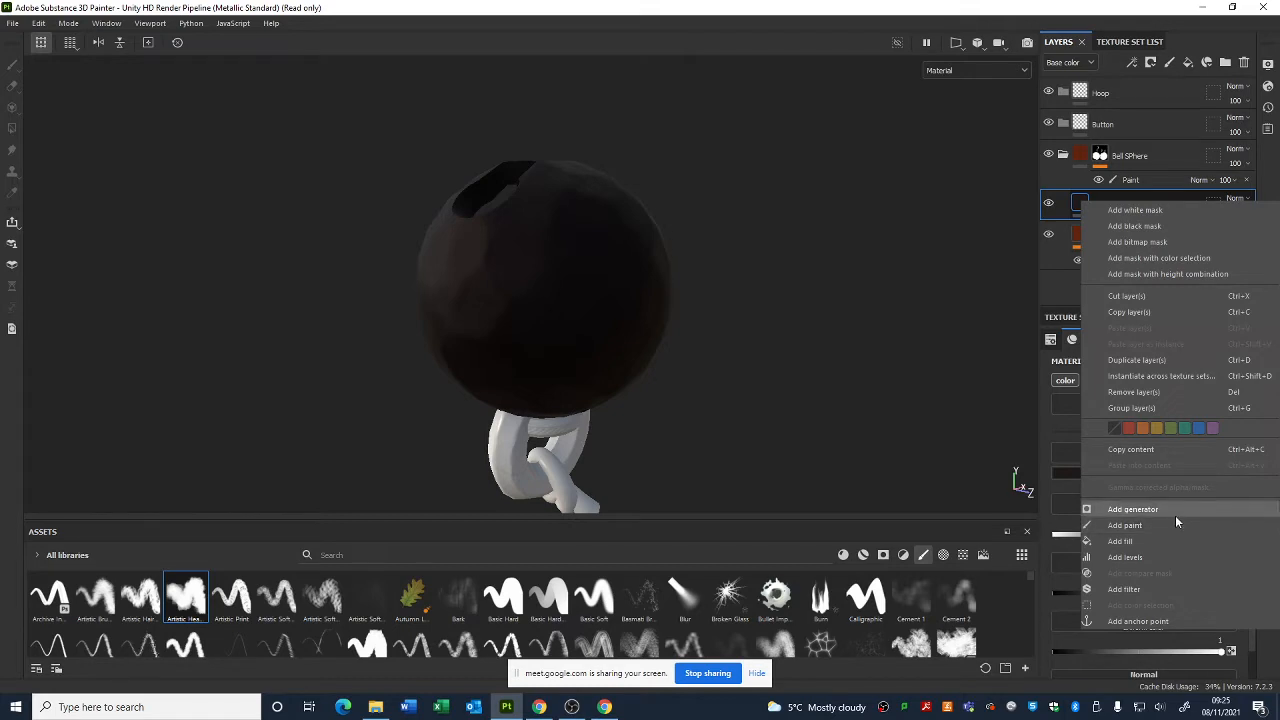
pyautogui.click(1034, 365)
pyautogui.click(1118, 320)
pyautogui.scroll(-5, 1200, 510)
pyautogui.scroll(-3, 1205, 515)
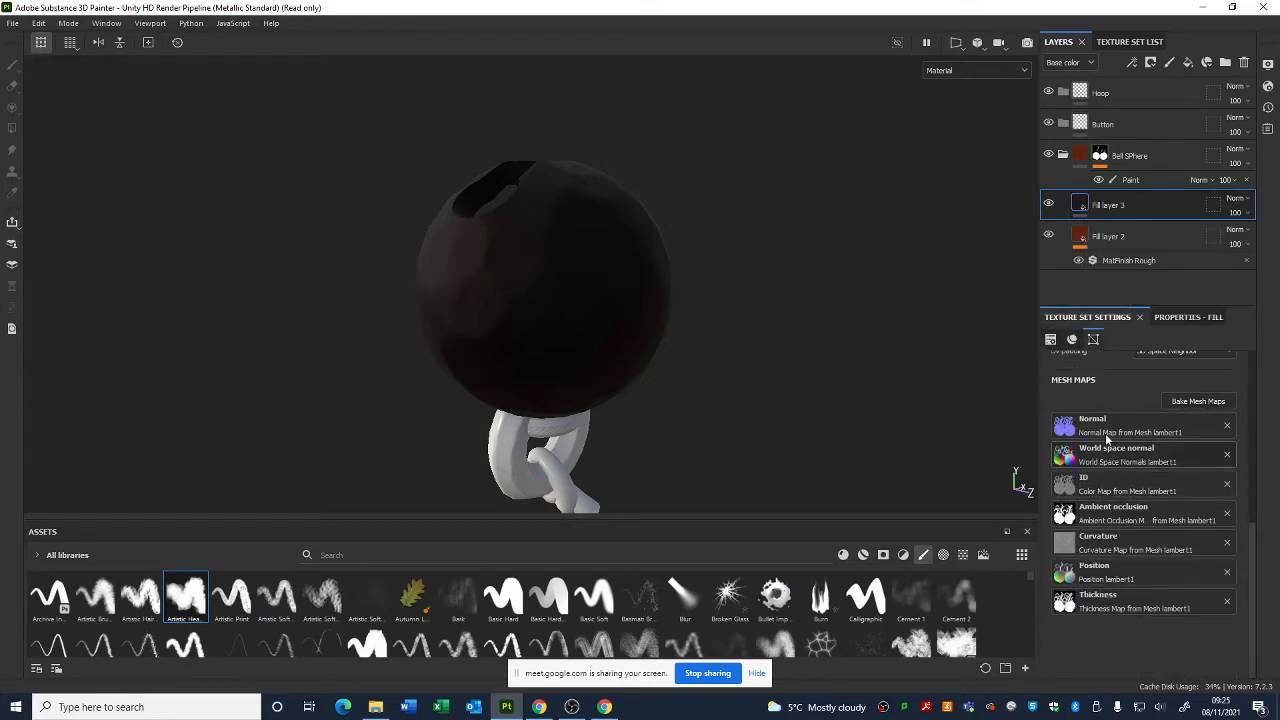
pyautogui.scroll(3, 698, 330)
pyautogui.keyDown('alt'); pyautogui.moveTo(698, 330); pyautogui.dragTo(716, 252); pyautogui.keyUp('alt')
# - Add a black mask to the dark fill layer, Fill layer 3, and add a generator to the mask
pyautogui.click(1162, 315)
pyautogui.rightClick(1091, 208)
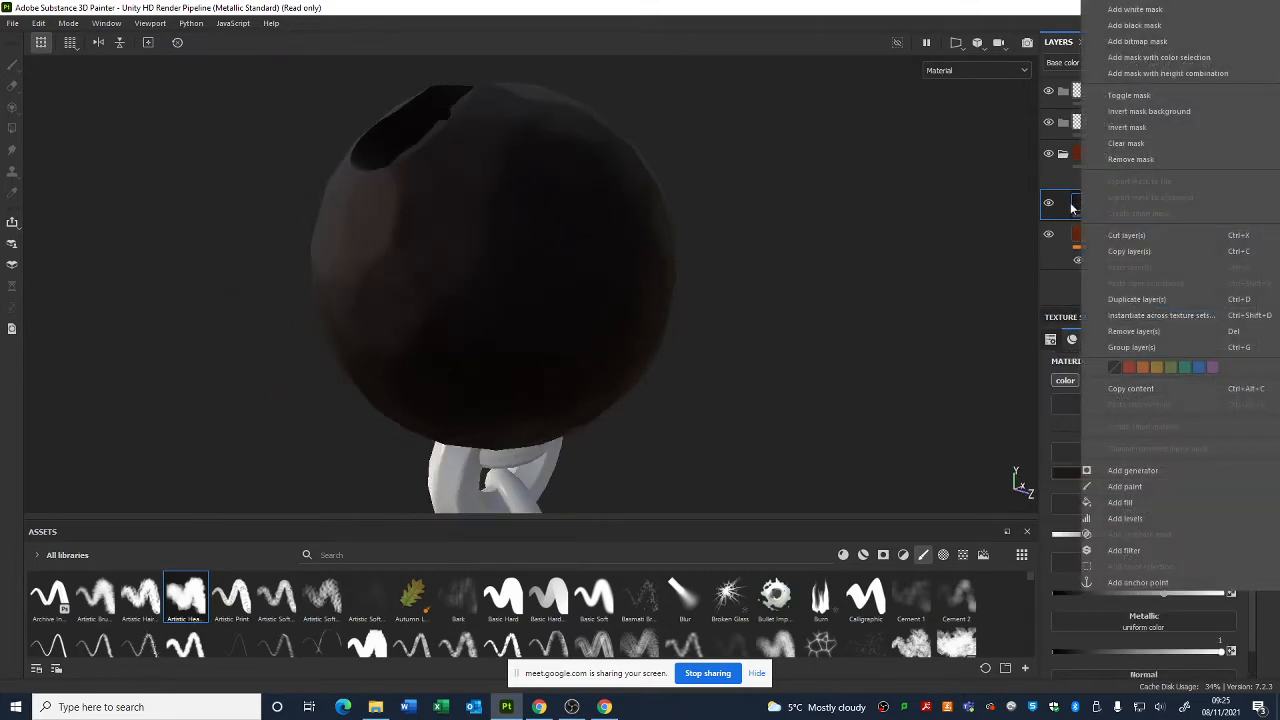
pyautogui.click(1168, 25)
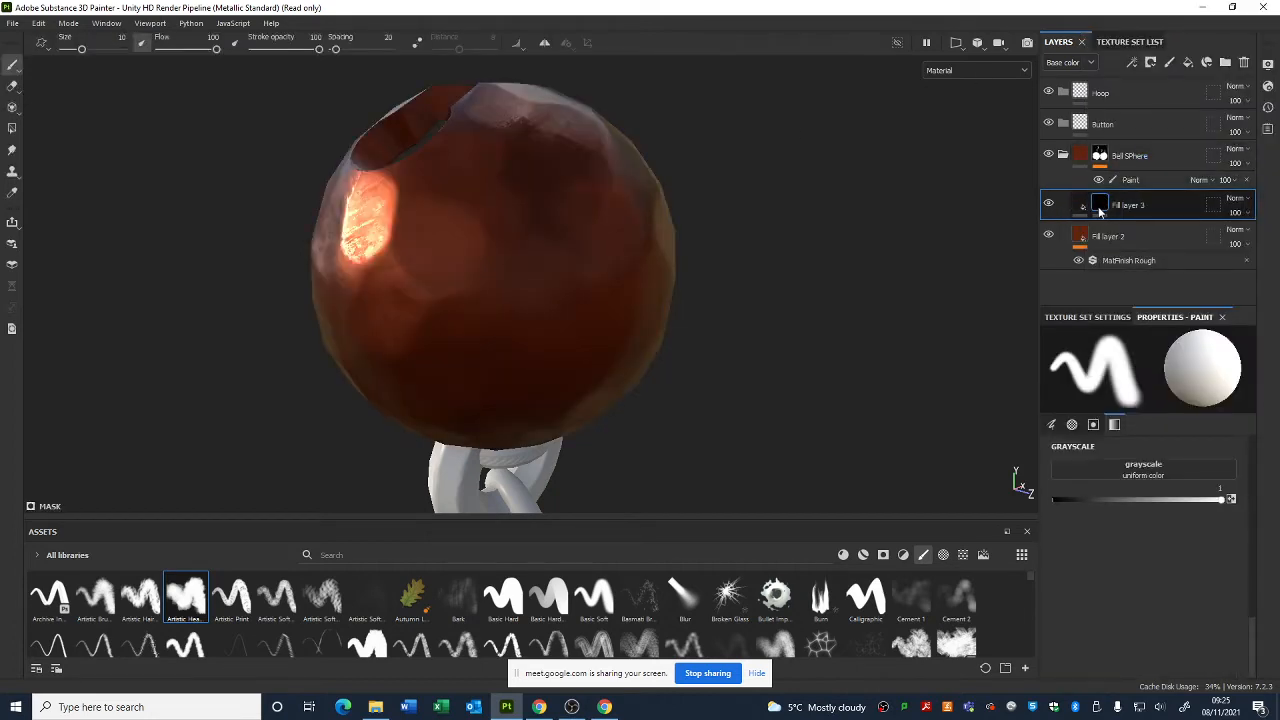
pyautogui.keyDown('alt'); pyautogui.moveTo(746, 266); pyautogui.dragTo(523, 343); pyautogui.keyUp('alt')
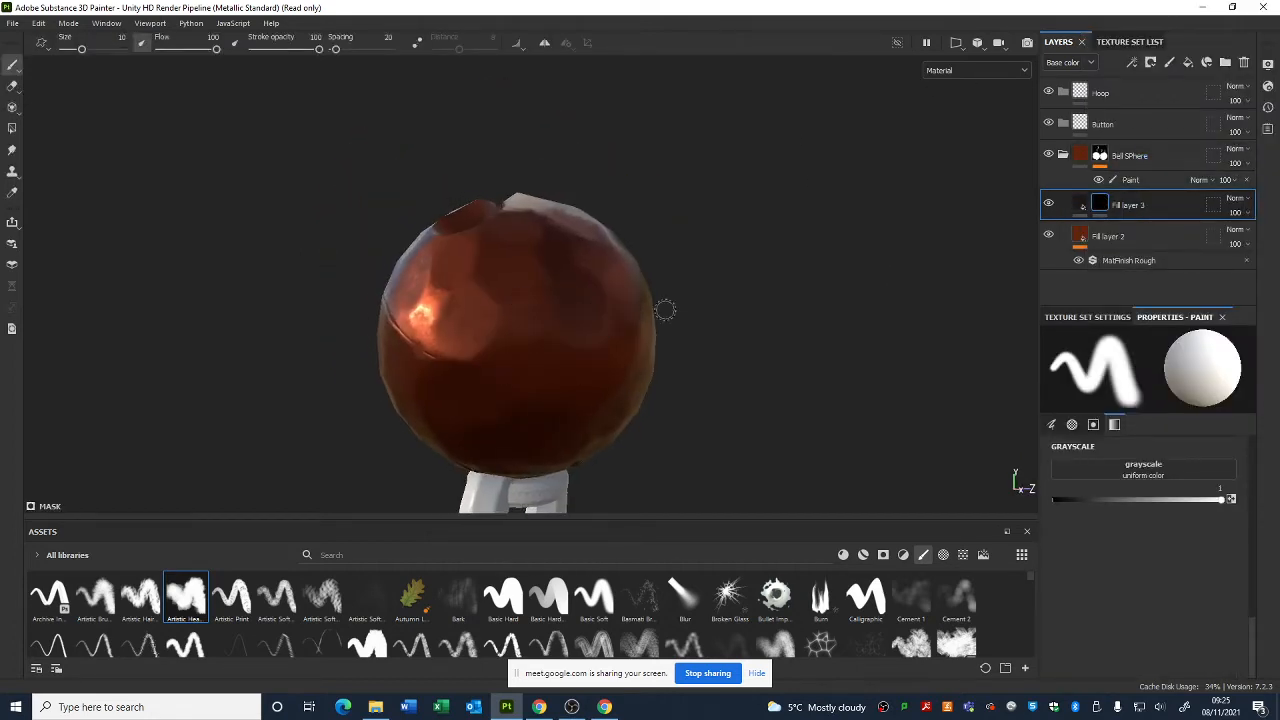
pyautogui.keyDown('alt'); pyautogui.moveTo(665, 310); pyautogui.dragTo(706, 314); pyautogui.keyUp('alt')
pyautogui.keyDown('alt'); pyautogui.moveTo(706, 314); pyautogui.dragTo(740, 266, button='middle'); pyautogui.keyUp('alt')
pyautogui.keyDown('alt'); pyautogui.moveTo(622, 238); pyautogui.dragTo(690, 236); pyautogui.keyUp('alt')
pyautogui.keyDown('alt'); pyautogui.moveTo(690, 236); pyautogui.dragTo(686, 197, button='right'); pyautogui.keyUp('alt')
pyautogui.keyDown('alt'); pyautogui.moveTo(686, 197); pyautogui.dragTo(637, 209); pyautogui.keyUp('alt')
pyautogui.rightClick(1095, 208)
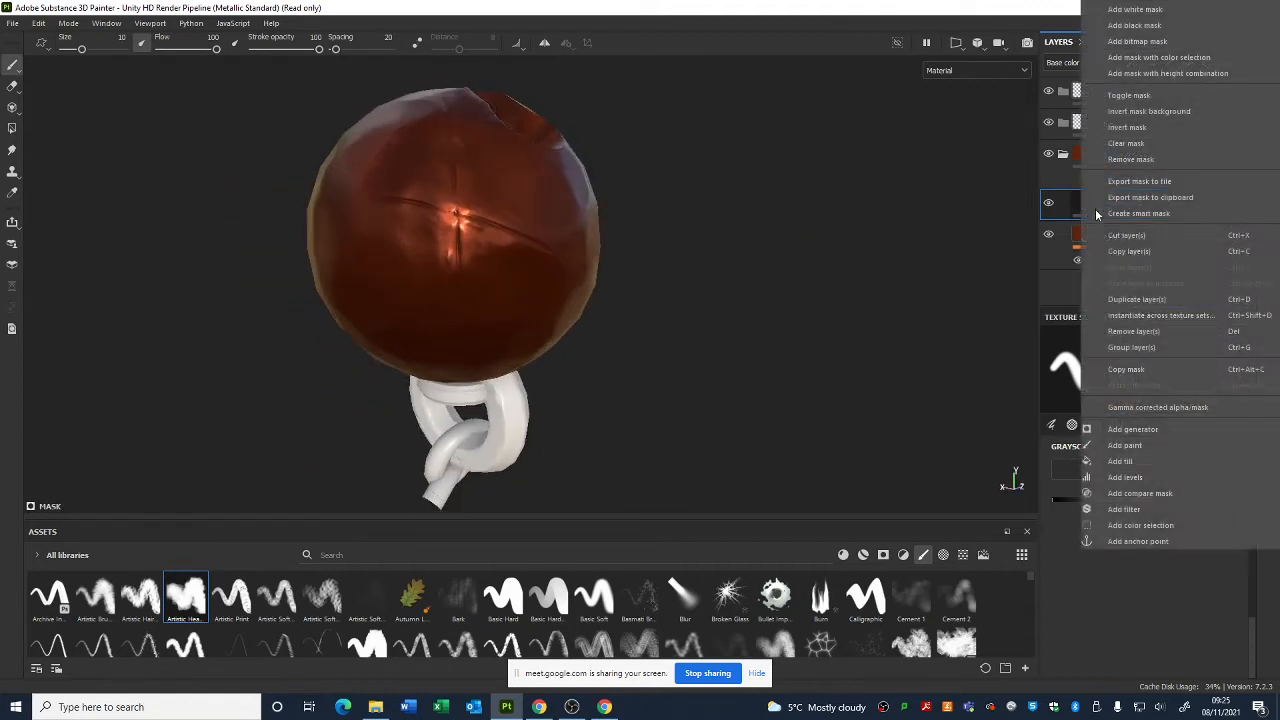
pyautogui.click(1150, 429)
# - Assign the Dirt generator to the empty generator on Fill layer 3's mask
pyautogui.keyDown('alt'); pyautogui.moveTo(750, 312); pyautogui.dragTo(543, 314); pyautogui.keyUp('alt')
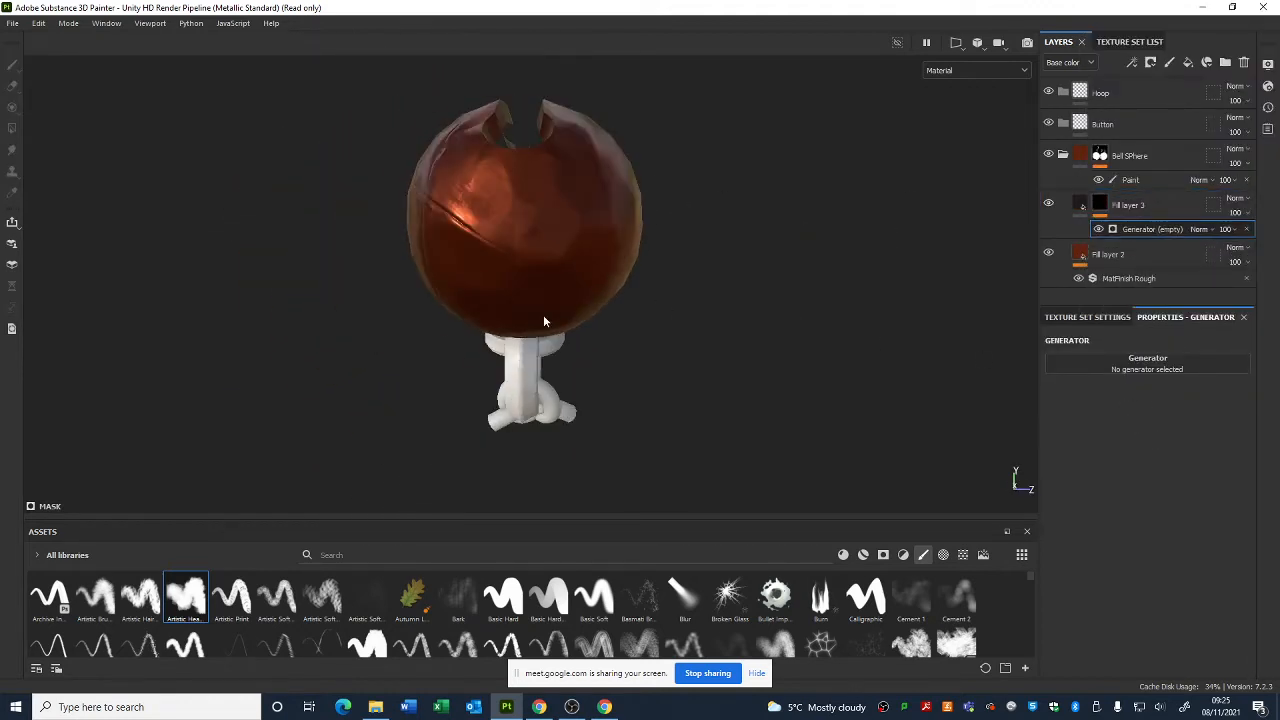
pyautogui.keyDown('alt'); pyautogui.moveTo(820, 293); pyautogui.dragTo(806, 343, button='middle'); pyautogui.keyUp('alt')
pyautogui.keyDown('alt'); pyautogui.moveTo(806, 343); pyautogui.dragTo(866, 386, button='right'); pyautogui.keyUp('alt')
pyautogui.keyDown('alt'); pyautogui.moveTo(866, 386); pyautogui.dragTo(661, 381); pyautogui.keyUp('alt')
pyautogui.keyDown('alt'); pyautogui.moveTo(750, 358); pyautogui.dragTo(576, 250, button='middle'); pyautogui.keyUp('alt')
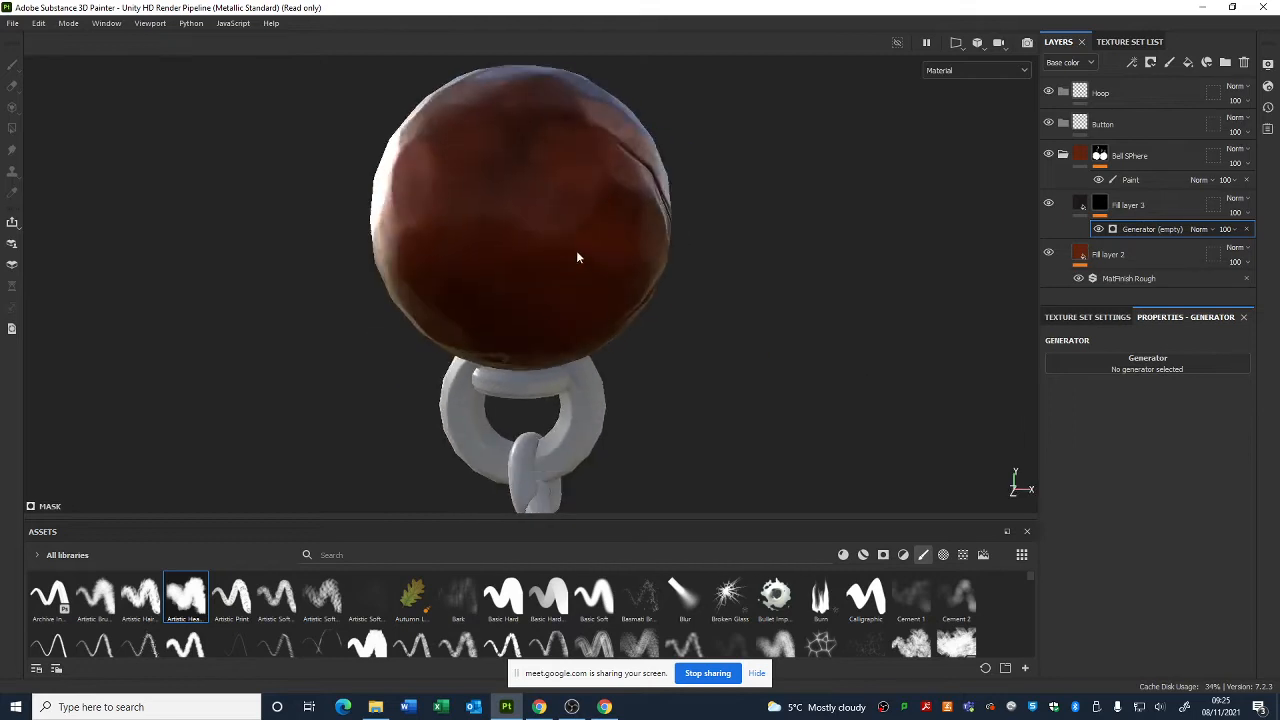
pyautogui.keyDown('alt'); pyautogui.moveTo(576, 250); pyautogui.dragTo(700, 282); pyautogui.keyUp('alt')
pyautogui.keyDown('alt'); pyautogui.moveTo(742, 312); pyautogui.dragTo(800, 340, button='middle'); pyautogui.keyUp('alt')
pyautogui.keyDown('alt'); pyautogui.moveTo(800, 340); pyautogui.dragTo(723, 281, button='right'); pyautogui.keyUp('alt')
pyautogui.keyDown('alt'); pyautogui.moveTo(723, 281); pyautogui.dragTo(889, 311); pyautogui.keyUp('alt')
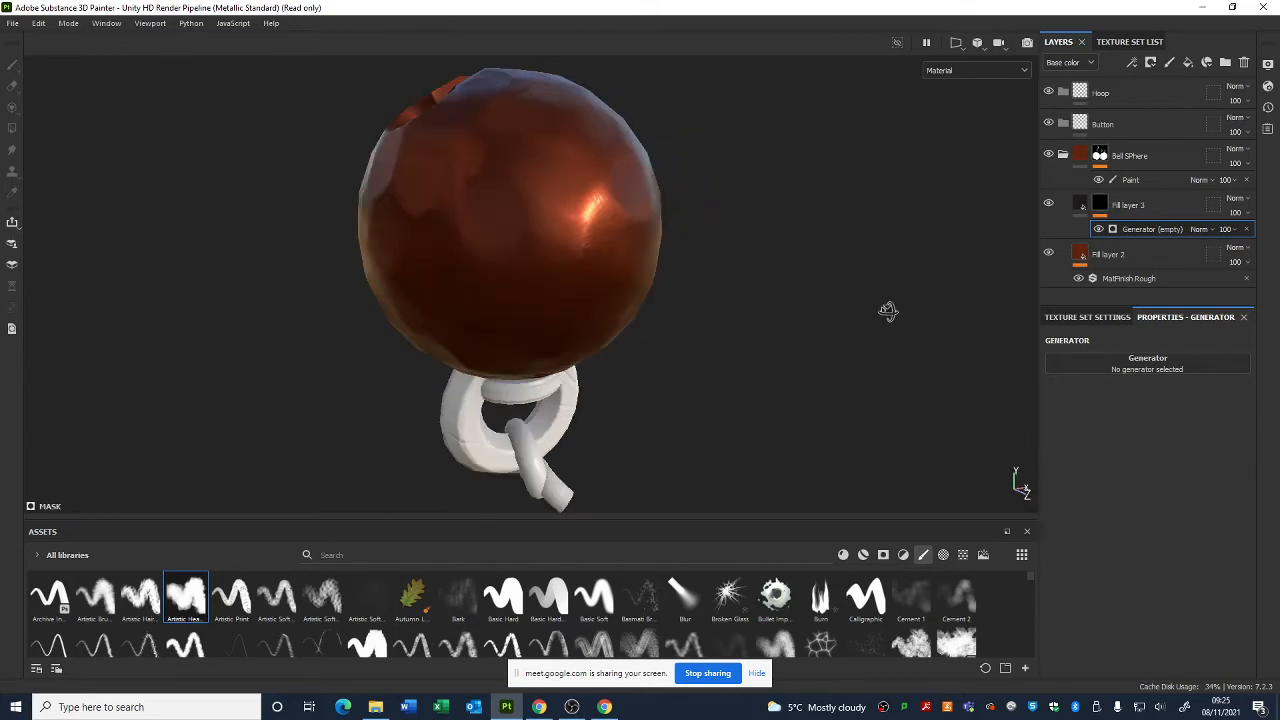
pyautogui.keyDown('alt'); pyautogui.moveTo(889, 311); pyautogui.dragTo(886, 357, button='middle'); pyautogui.keyUp('alt')
pyautogui.click(1191, 361)
pyautogui.click(1192, 358)
pyautogui.click(1192, 358)
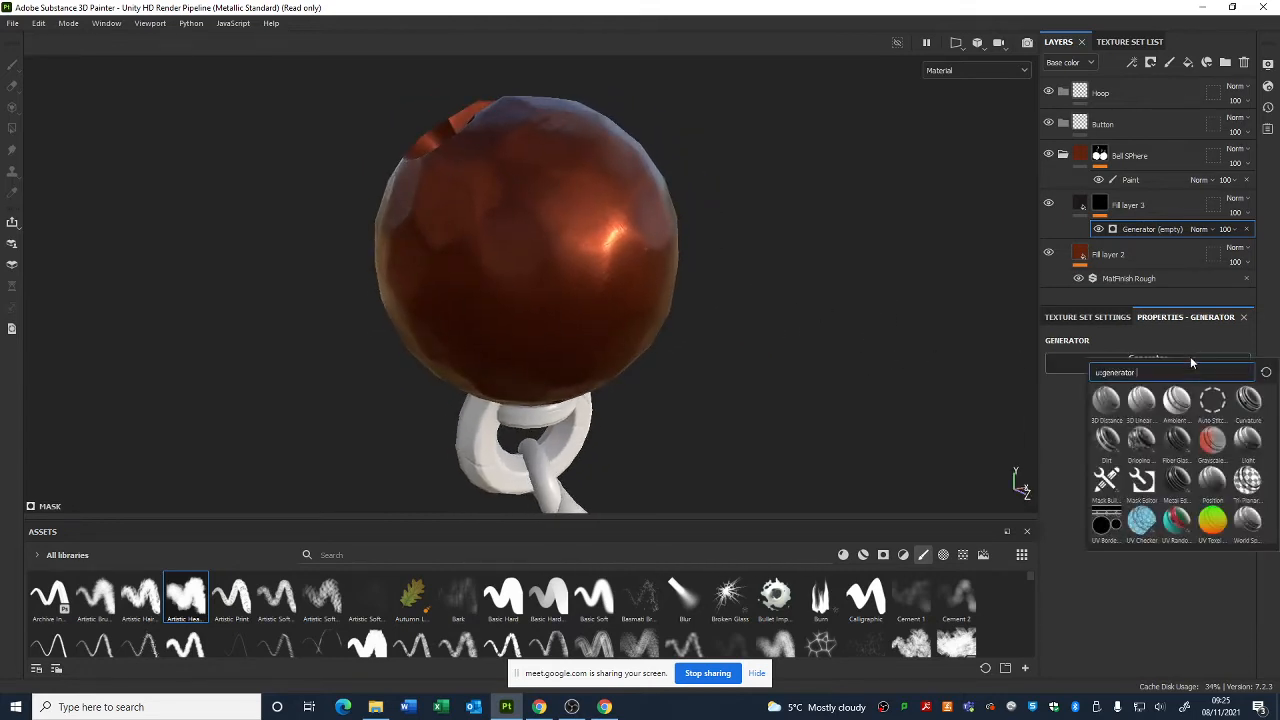
pyautogui.click(1107, 448)
# - Set the Dirt generator's dirt level to 0.84 and dirt contrast to 0.49
pyautogui.keyDown('alt'); pyautogui.moveTo(728, 388); pyautogui.dragTo(702, 345); pyautogui.keyUp('alt')
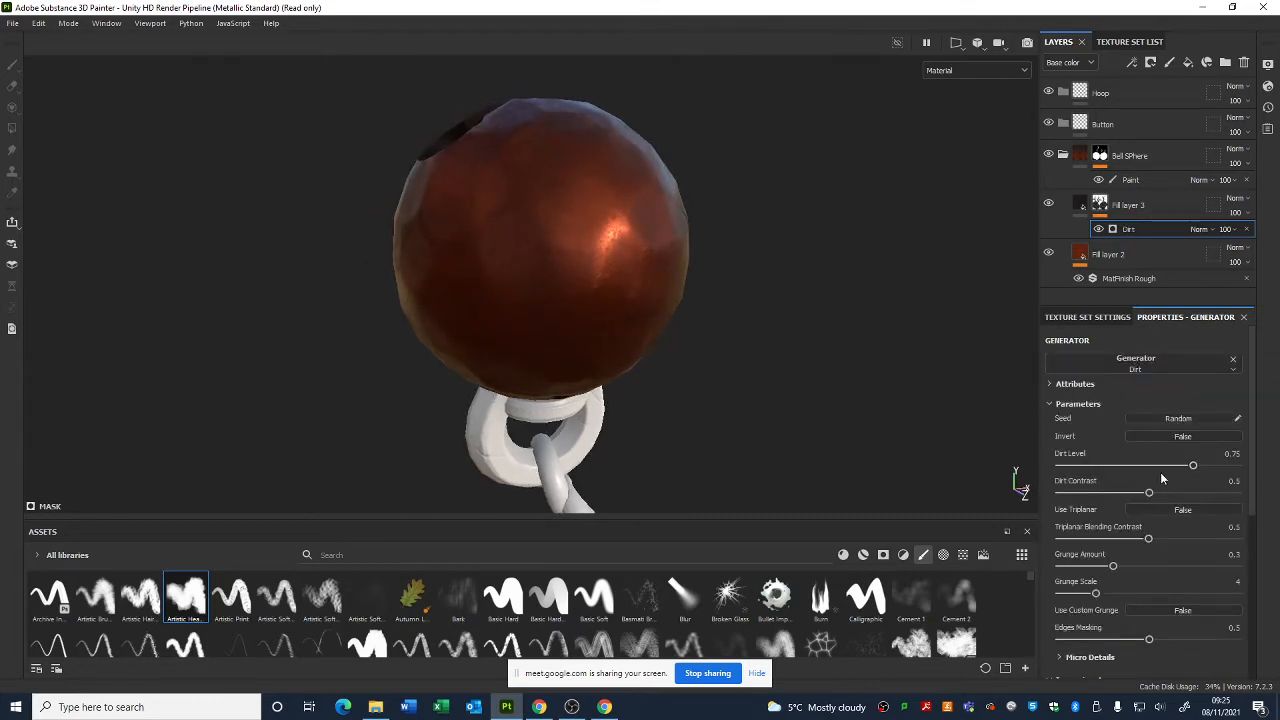
pyautogui.moveTo(1172, 494)
pyautogui.mouseDown()
pyautogui.moveTo(1138, 500)
pyautogui.moveTo(1209, 472)
pyautogui.mouseUp()
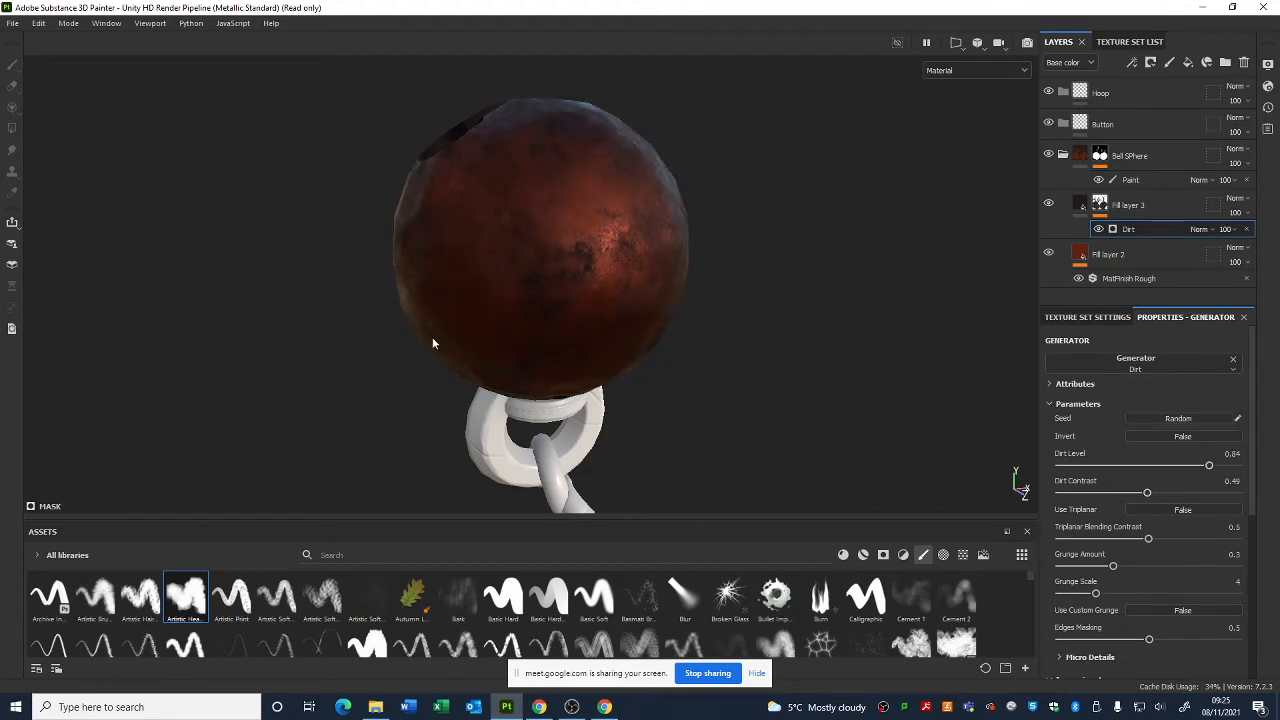
pyautogui.keyDown('alt'); pyautogui.moveTo(432, 343); pyautogui.dragTo(637, 283); pyautogui.keyUp('alt')
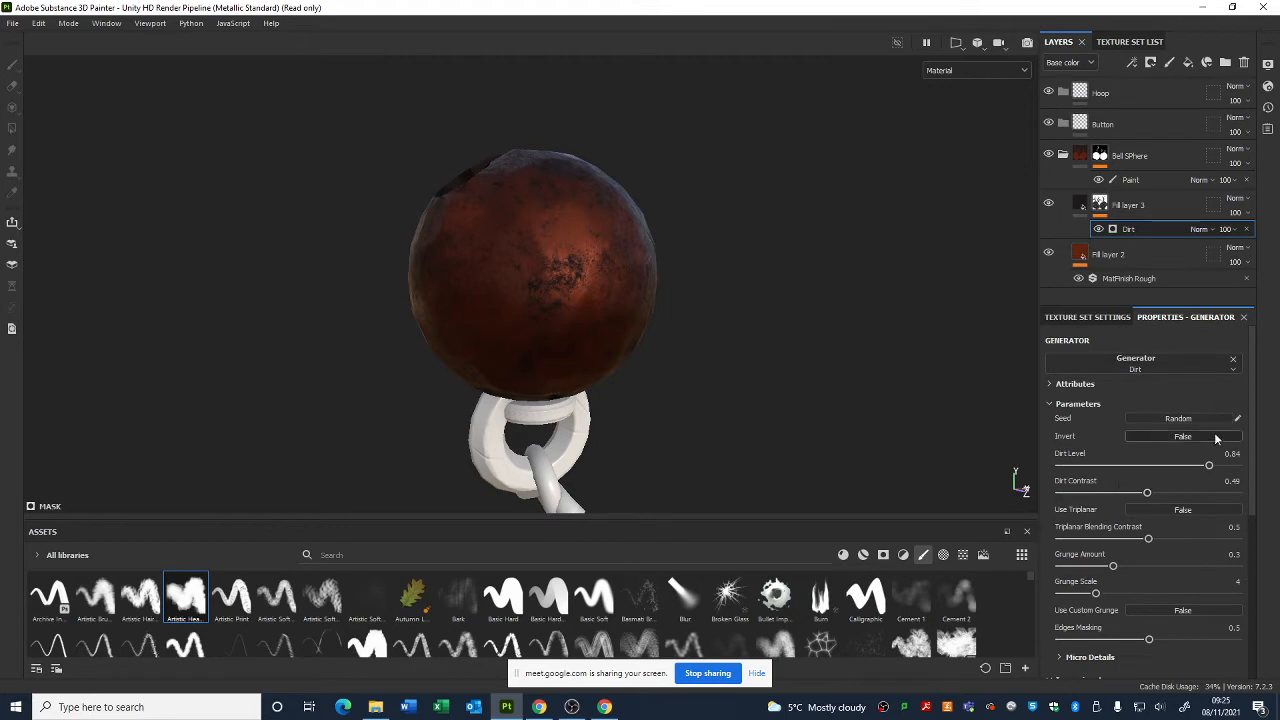
# - Compare the Dirt generator's image inputs with the baked mesh maps in the texture set settings
pyautogui.moveTo(1252, 368); pyautogui.dragTo(1252, 492)
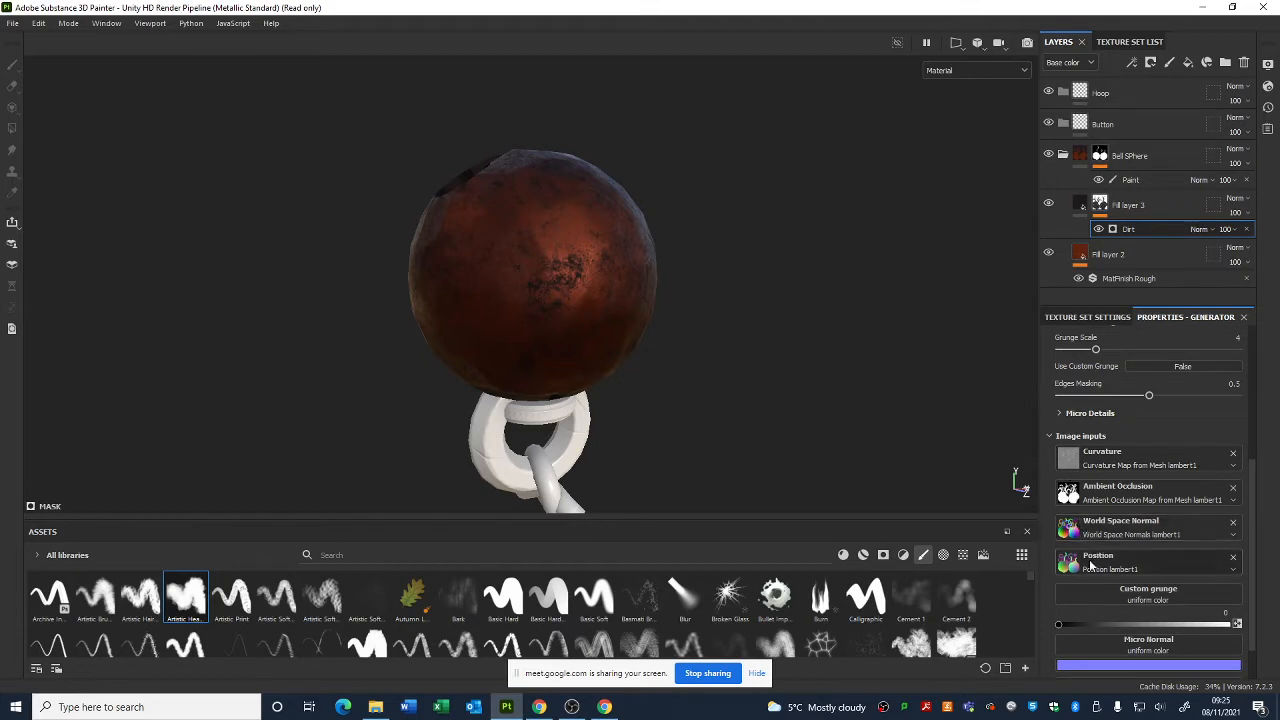
pyautogui.click(1087, 317)
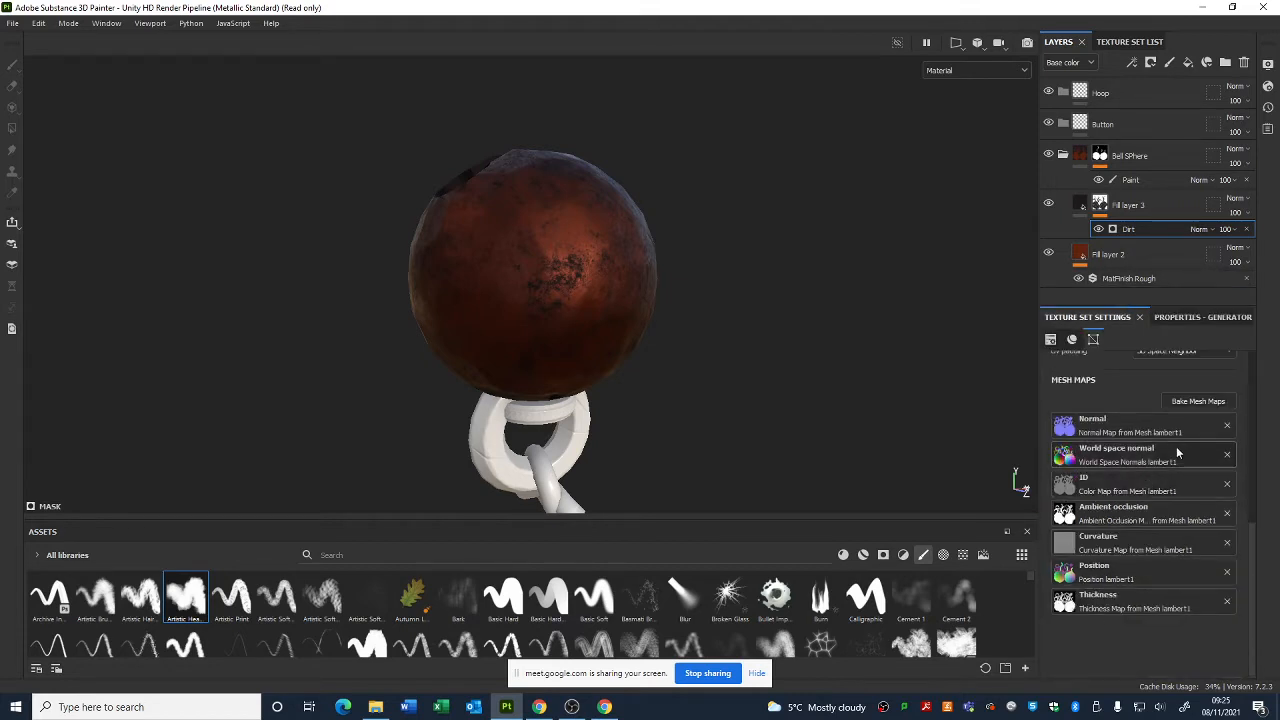
pyautogui.click(1200, 317)
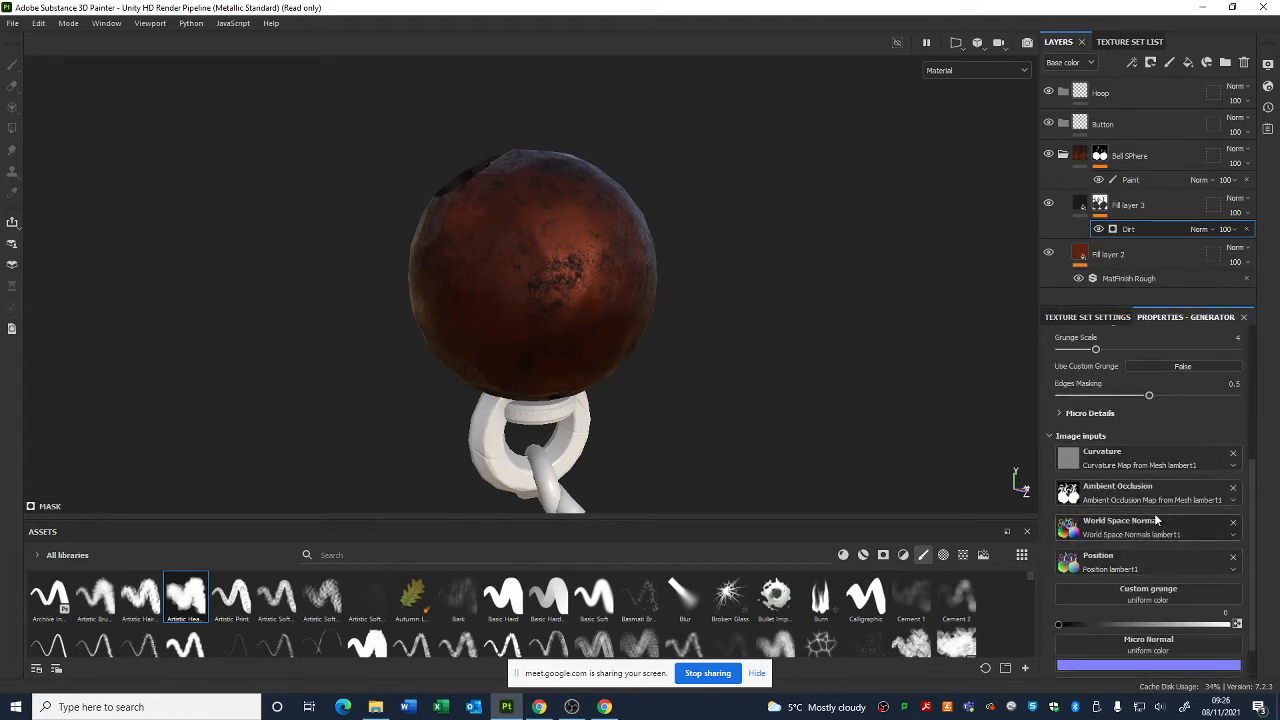
pyautogui.scroll(5, 1107, 538)
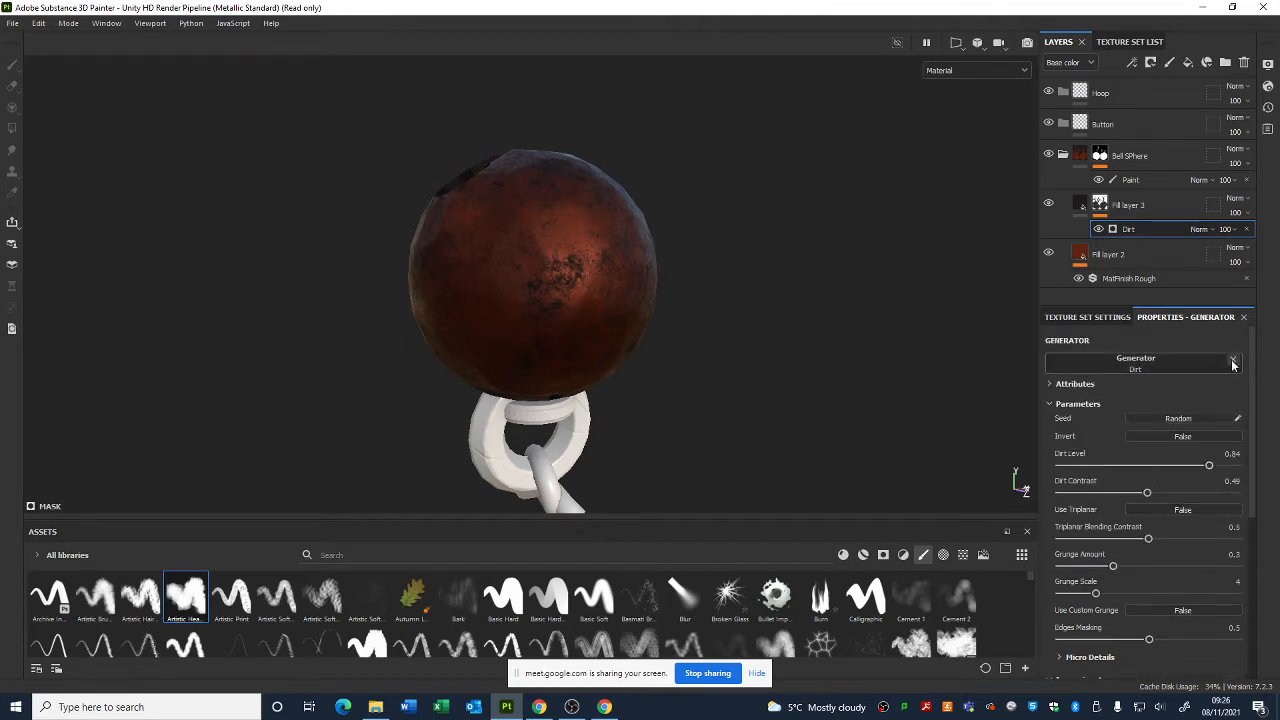
# - Replace the Dirt generator on Fill layer 3's mask with the Curvature generator
pyautogui.click(1233, 361)
pyautogui.click(1167, 362)
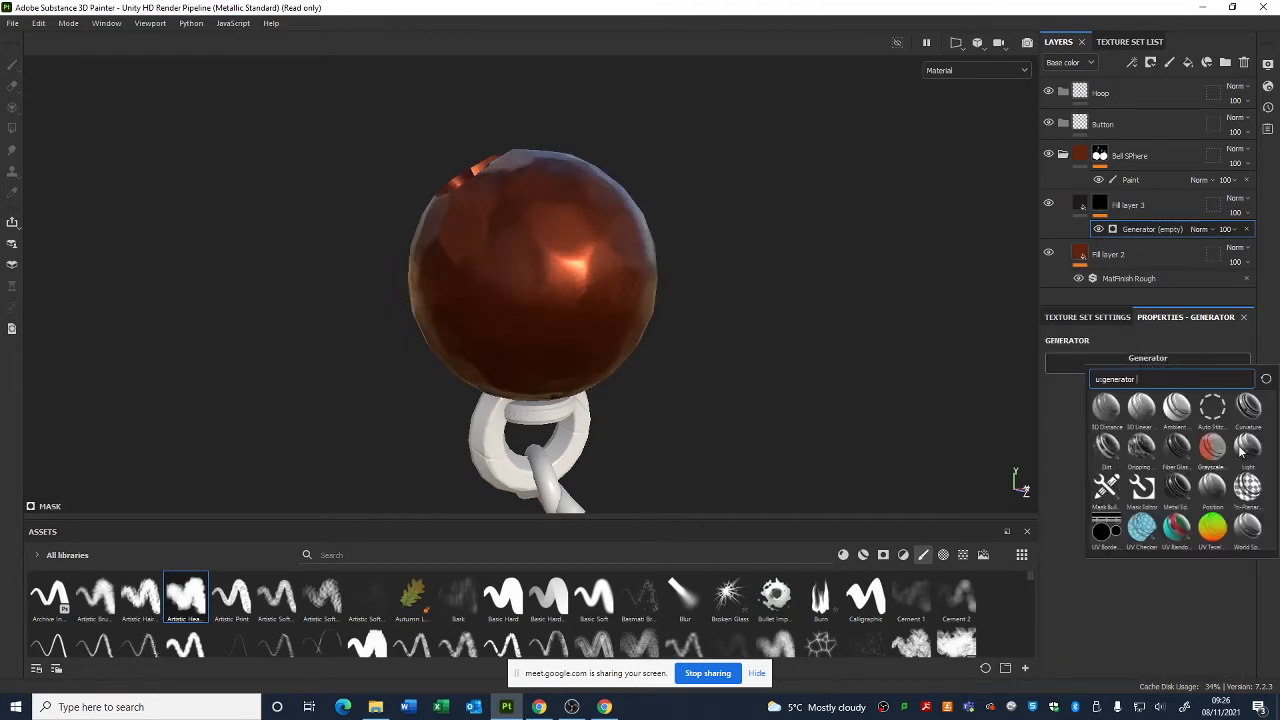
pyautogui.click(1248, 408)
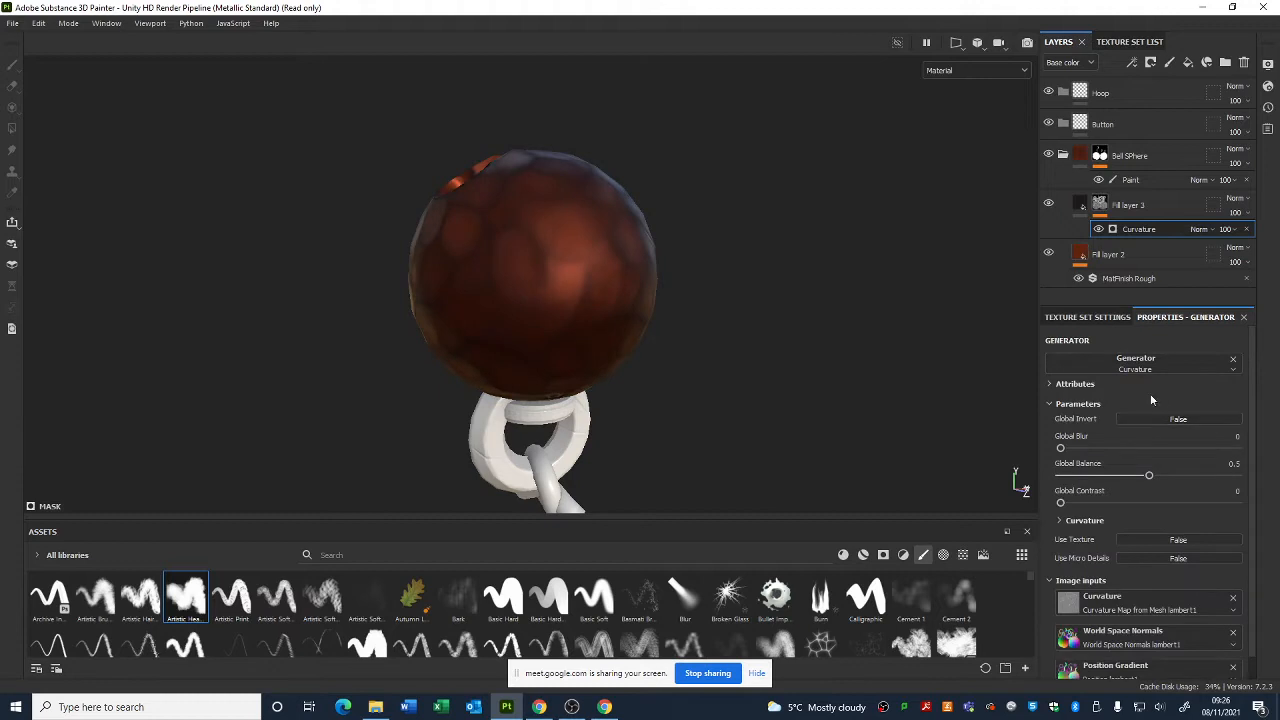
# - Check the baked curvature map among the mesh maps and inspect the Curvature generator's effect around the sphere
pyautogui.keyDown('alt'); pyautogui.moveTo(760, 360); pyautogui.dragTo(830, 370); pyautogui.keyUp('alt')
pyautogui.click(1090, 318)
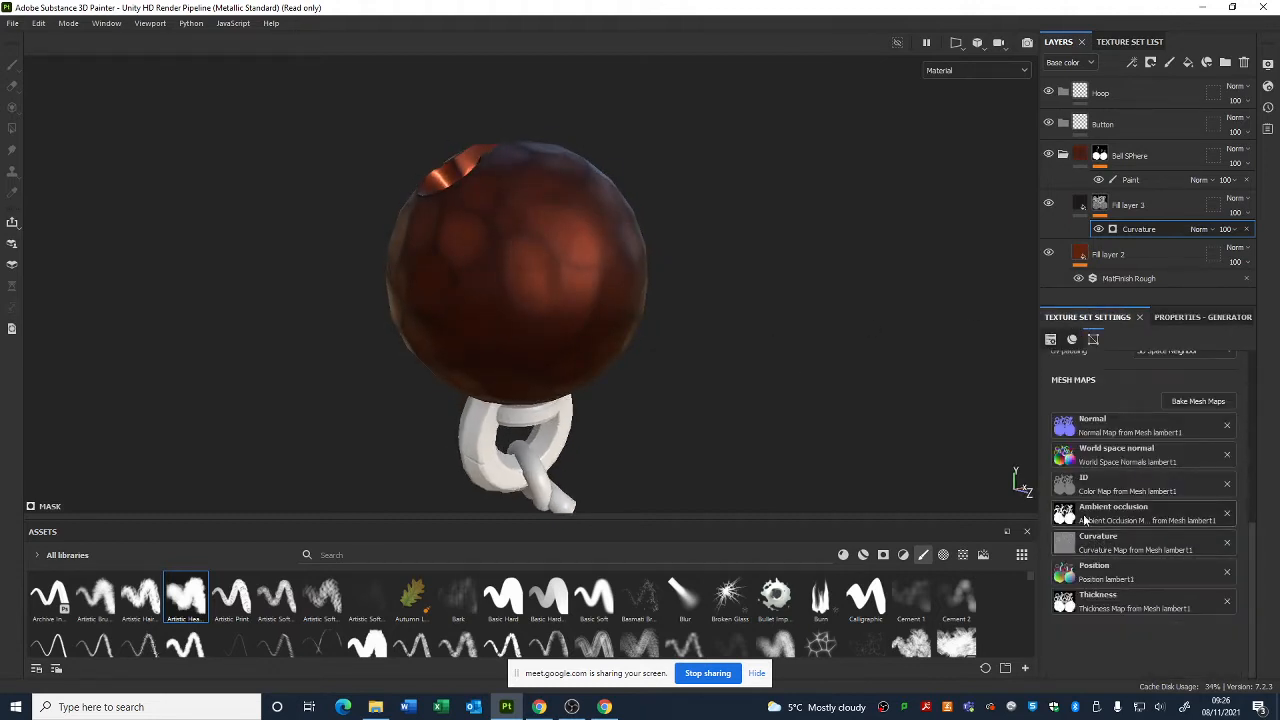
pyautogui.click(1195, 317)
pyautogui.keyDown('alt'); pyautogui.moveTo(600, 382); pyautogui.dragTo(741, 374); pyautogui.keyUp('alt')
pyautogui.keyDown('shift'); pyautogui.moveTo(741, 374); pyautogui.dragTo(787, 374, button='right'); pyautogui.keyUp('shift')
pyautogui.keyDown('alt'); pyautogui.moveTo(762, 384); pyautogui.dragTo(598, 372); pyautogui.keyUp('alt')
pyautogui.keyDown('alt'); pyautogui.moveTo(598, 372); pyautogui.dragTo(917, 437, button='right'); pyautogui.keyUp('alt')
pyautogui.scroll(-1, 1090, 510)
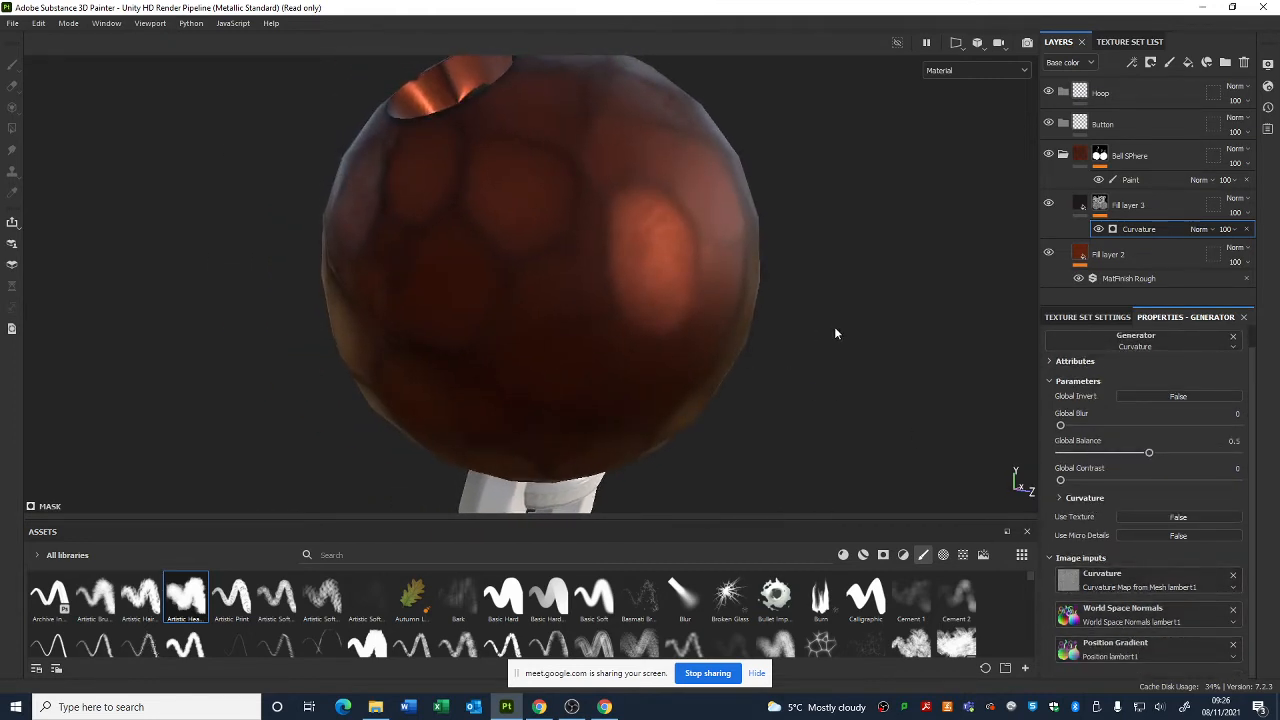
pyautogui.keyDown('alt'); pyautogui.moveTo(836, 333); pyautogui.dragTo(688, 303); pyautogui.keyUp('alt')
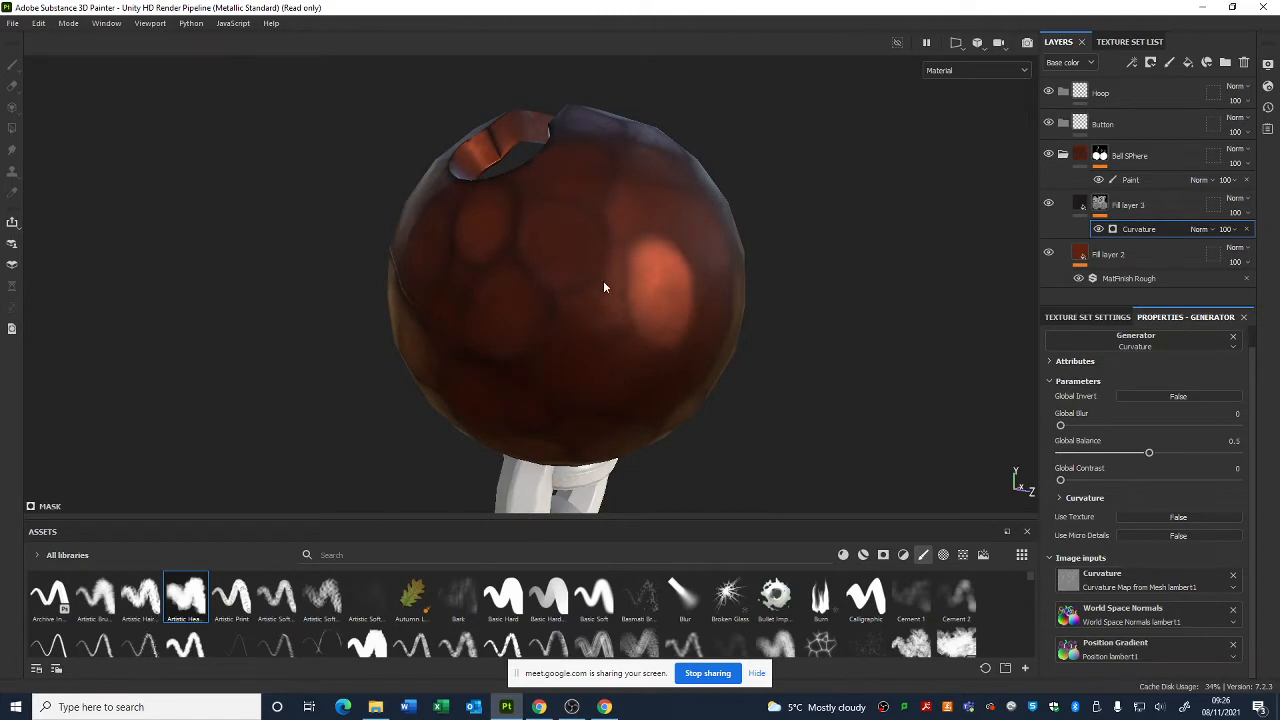
pyautogui.keyDown('alt'); pyautogui.moveTo(603, 287); pyautogui.dragTo(740, 423, button='right'); pyautogui.keyUp('alt')
pyautogui.keyDown('alt'); pyautogui.moveTo(740, 423); pyautogui.dragTo(536, 232, button='middle'); pyautogui.keyUp('alt')
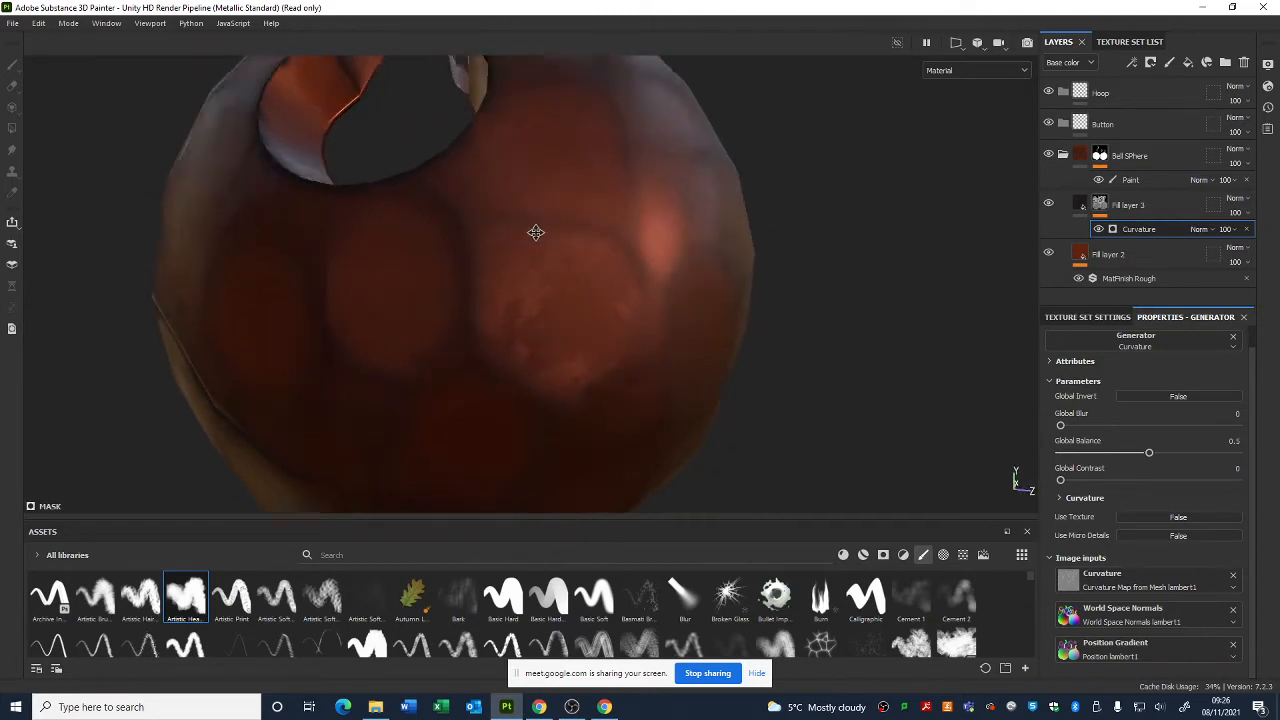
pyautogui.keyDown('alt'); pyautogui.moveTo(536, 232); pyautogui.dragTo(560, 289, button='right'); pyautogui.keyUp('alt')
pyautogui.keyDown('alt'); pyautogui.moveTo(560, 289); pyautogui.dragTo(702, 360); pyautogui.keyUp('alt')
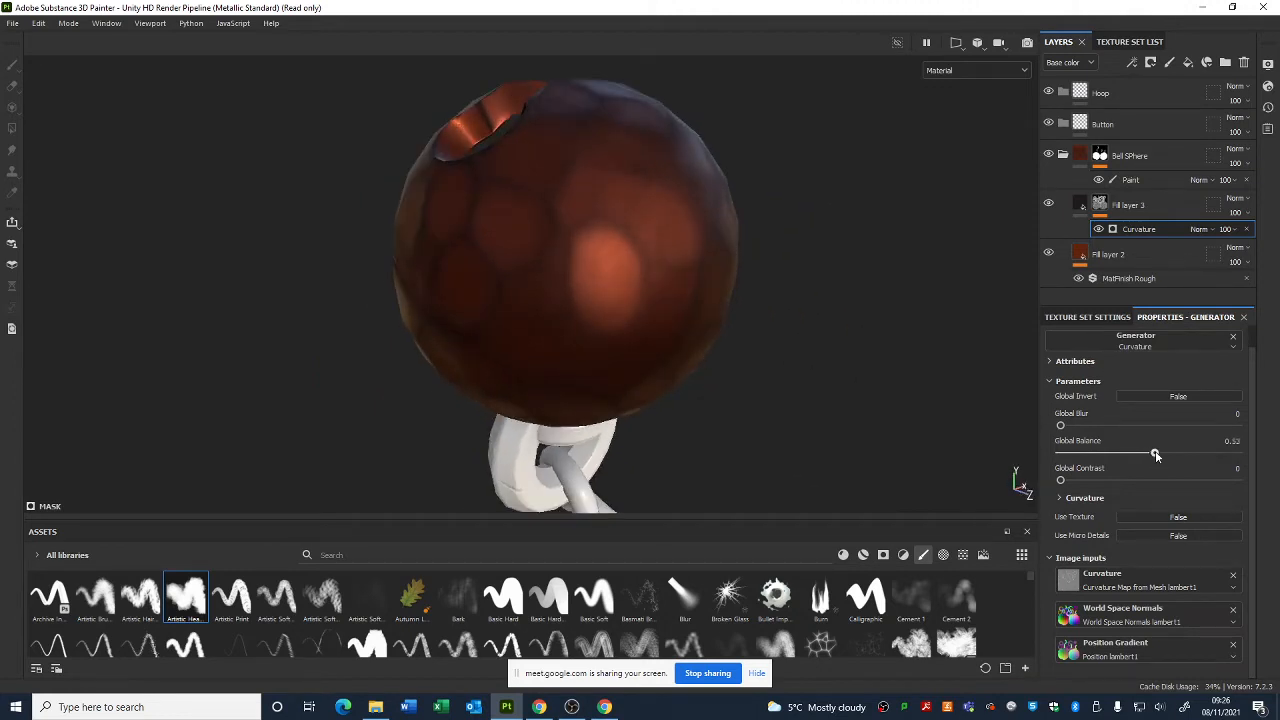
# - Set the Curvature generator's global balance to 0.67
pyautogui.moveTo(1155, 455); pyautogui.dragTo(1182, 455)
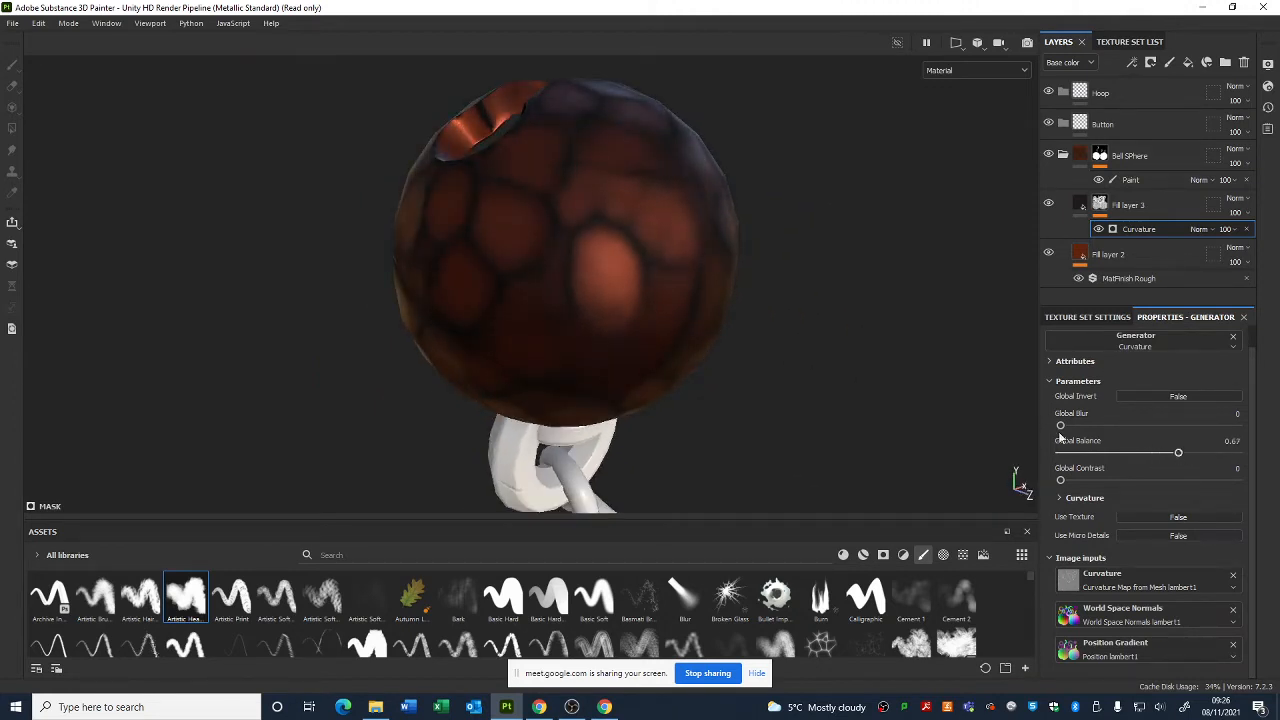
pyautogui.keyDown('alt'); pyautogui.moveTo(700, 300); pyautogui.dragTo(556, 268); pyautogui.keyUp('alt')
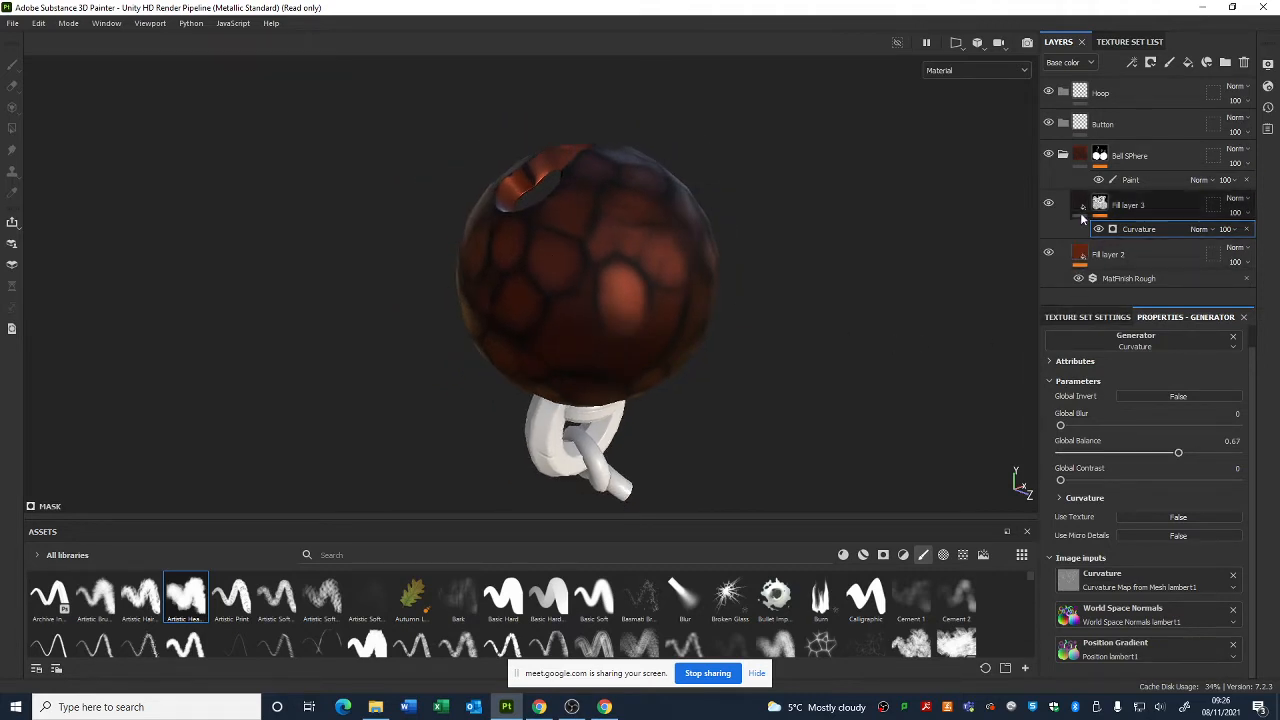
pyautogui.keyDown('alt'); pyautogui.moveTo(727, 375); pyautogui.dragTo(737, 371); pyautogui.keyUp('alt')
# - Set the height of Fill layer 3's material to 0.0117
pyautogui.press('Delete')
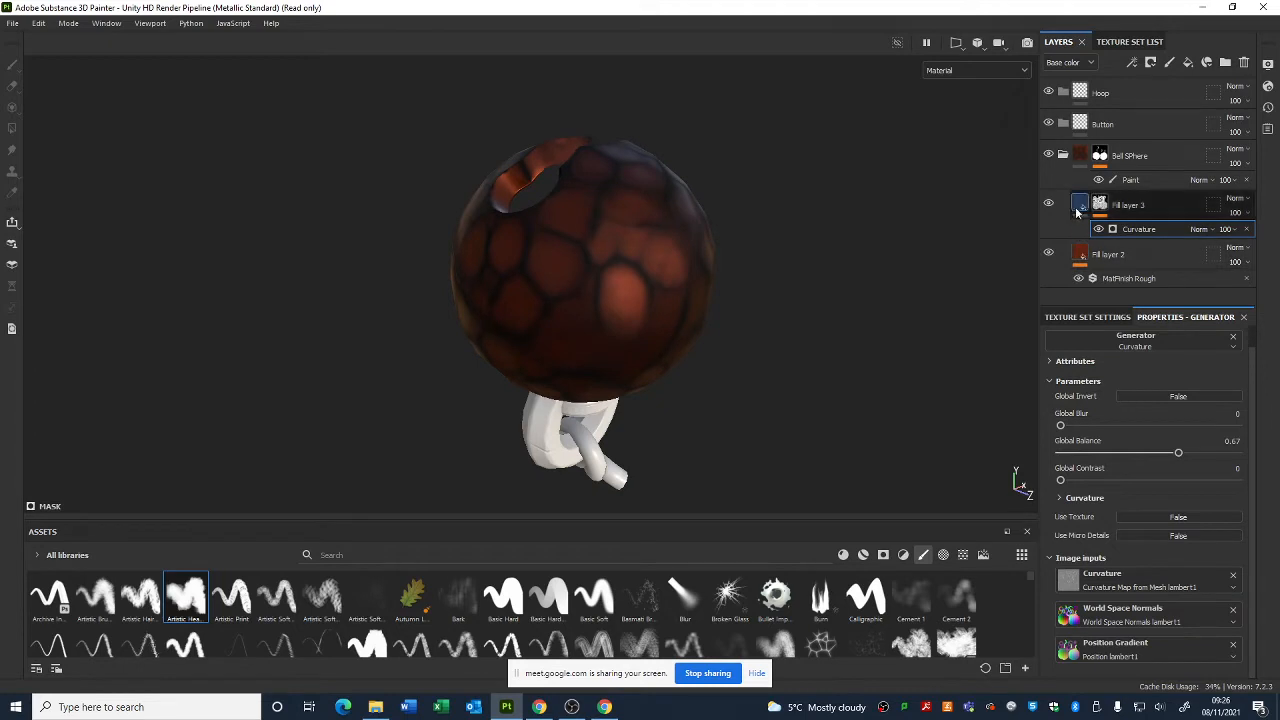
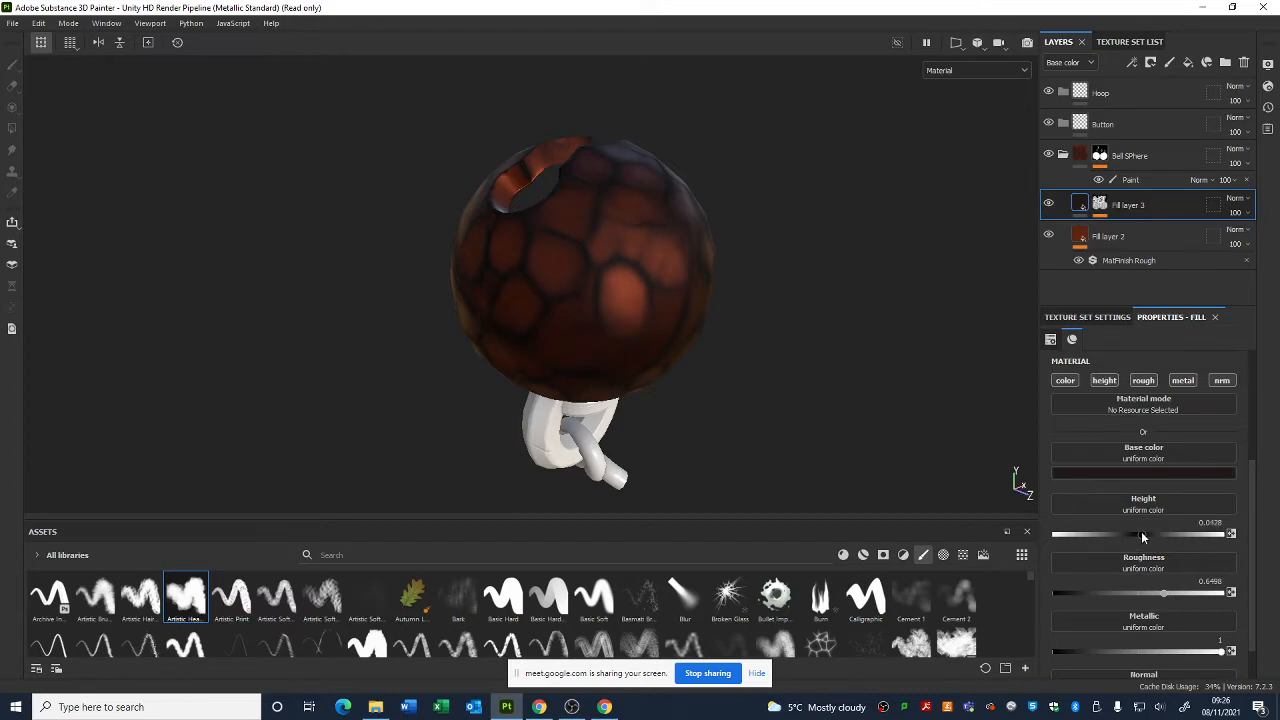
pyautogui.moveTo(1155, 537); pyautogui.dragTo(1153, 537)
pyautogui.keyDown('alt'); pyautogui.moveTo(661, 353); pyautogui.dragTo(780, 392); pyautogui.keyUp('alt')
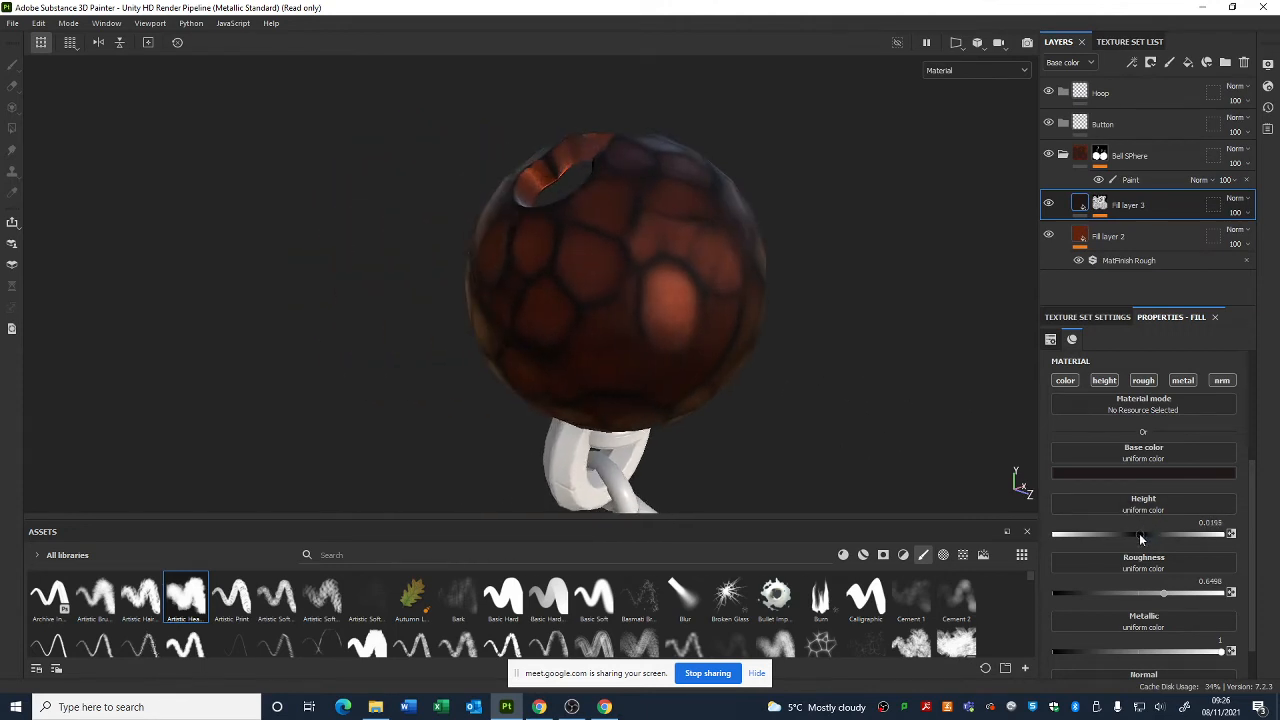
# - Invert the Curvature generator globally and set its global balance to 0.31 and global contrast to 0.38
pyautogui.click(1100, 206)
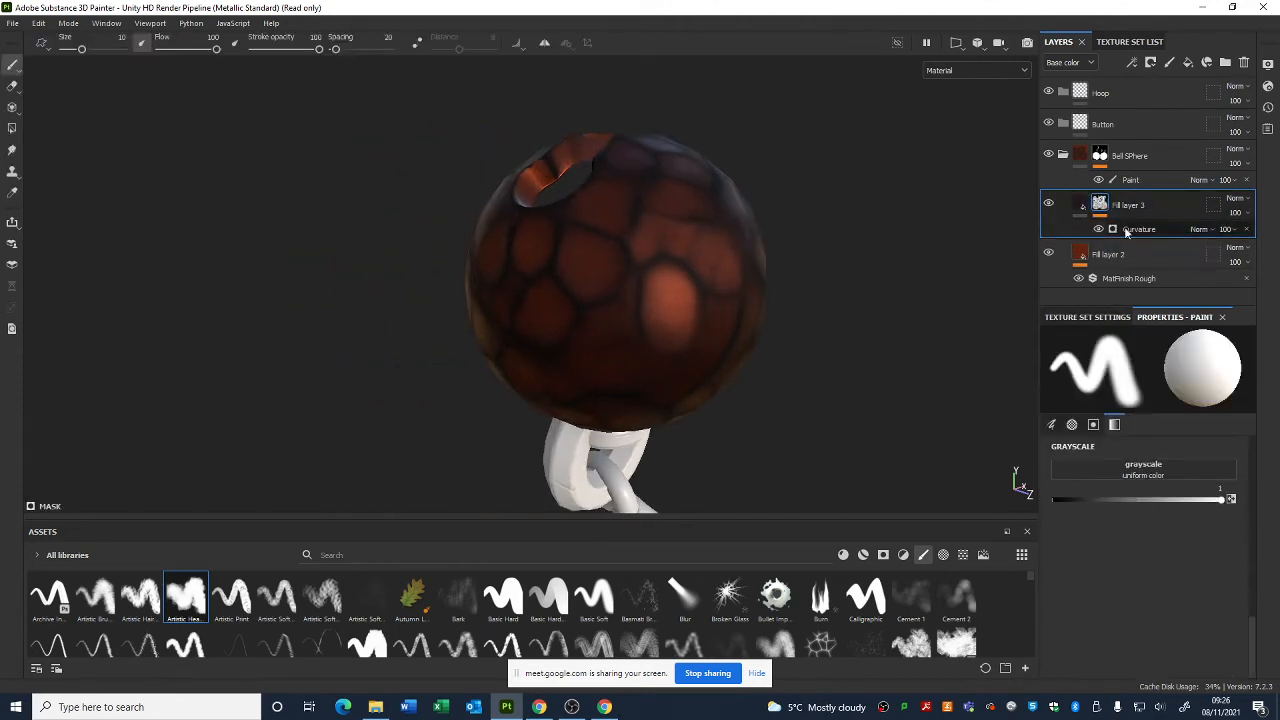
pyautogui.click(1127, 229)
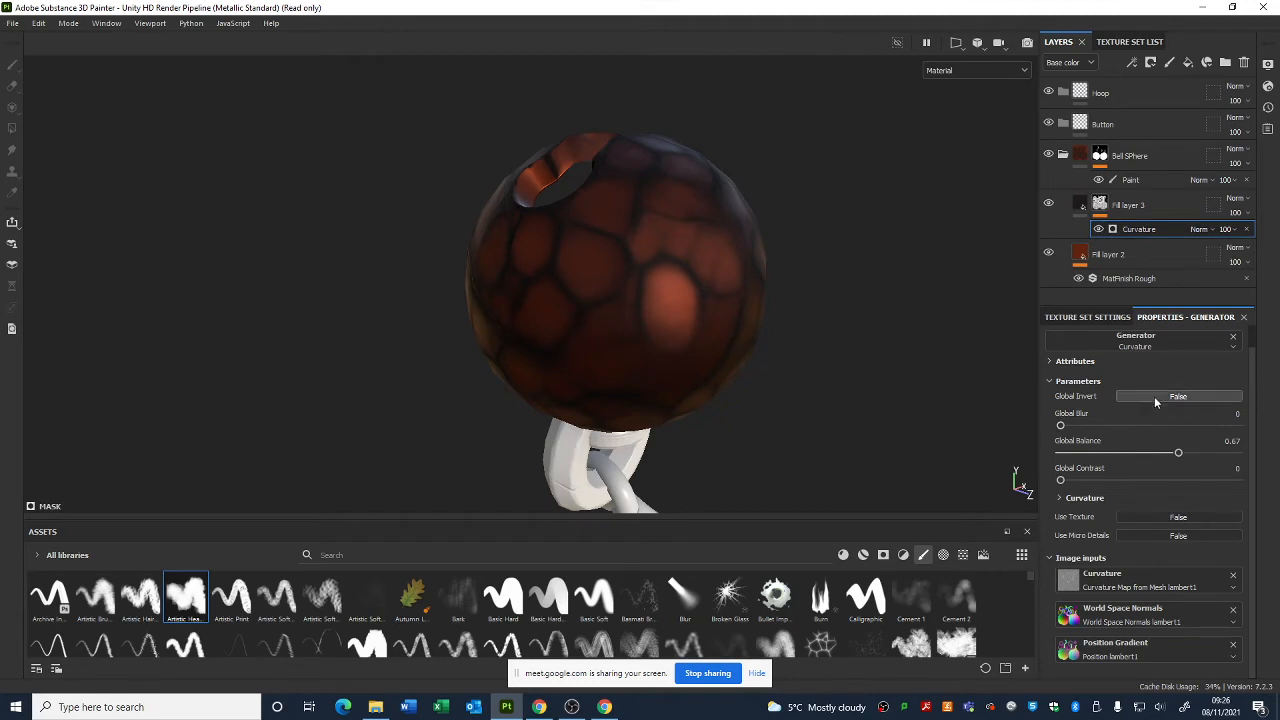
pyautogui.click(1152, 395)
pyautogui.keyDown('alt'); pyautogui.moveTo(638, 221); pyautogui.dragTo(628, 273); pyautogui.keyUp('alt')
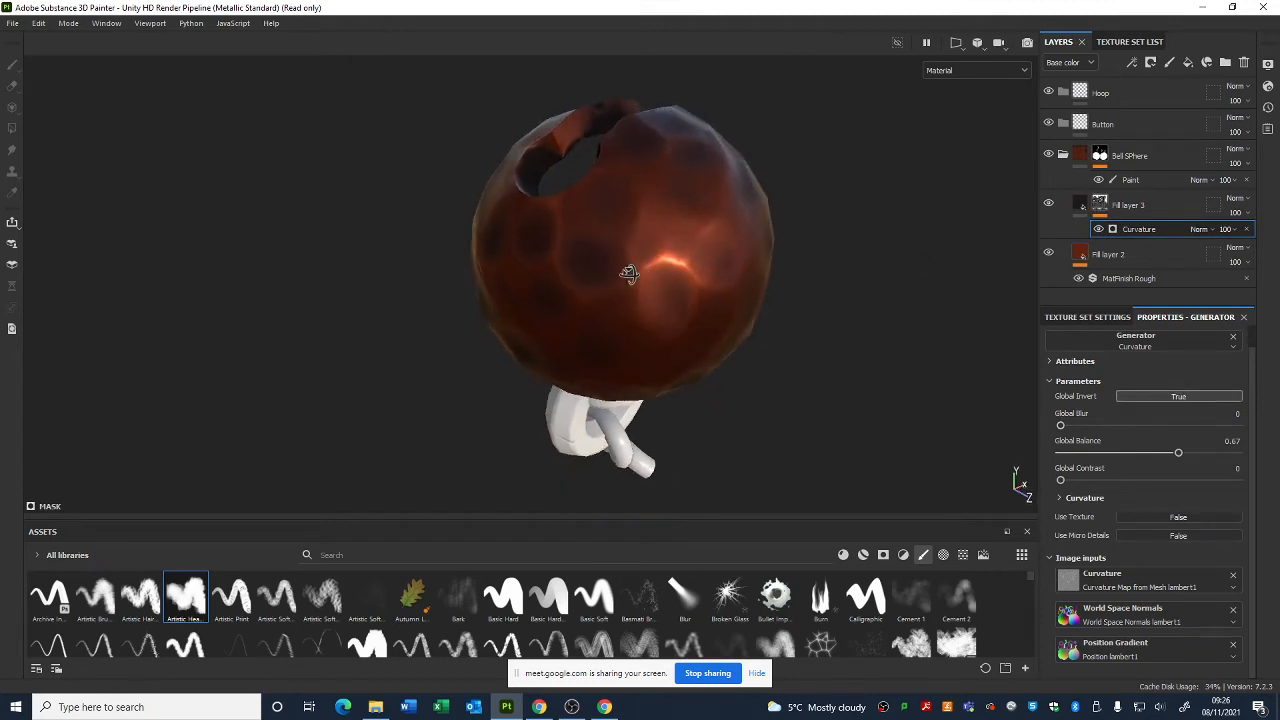
pyautogui.keyDown('alt'); pyautogui.moveTo(629, 274); pyautogui.dragTo(706, 386, button='right'); pyautogui.keyUp('alt')
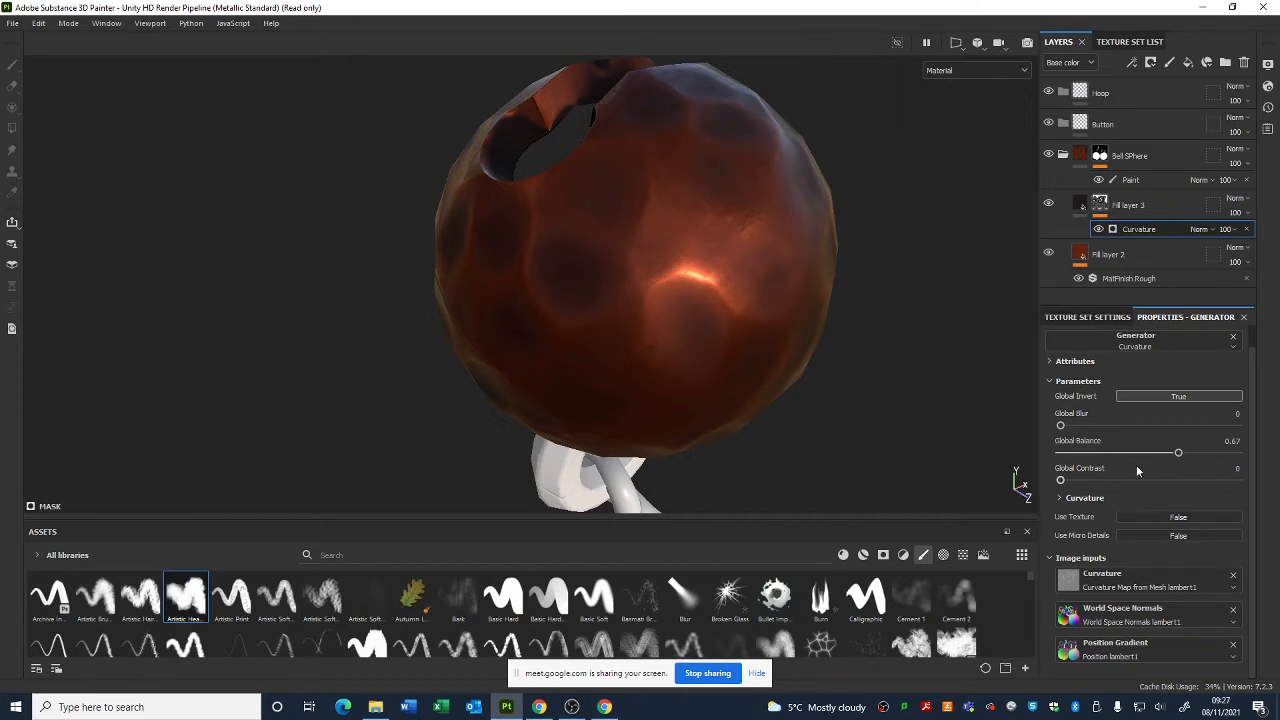
pyautogui.moveTo(1191, 453)
pyautogui.mouseDown()
pyautogui.moveTo(1152, 447)
pyautogui.moveTo(1214, 455)
pyautogui.moveTo(1111, 455)
pyautogui.mouseUp()
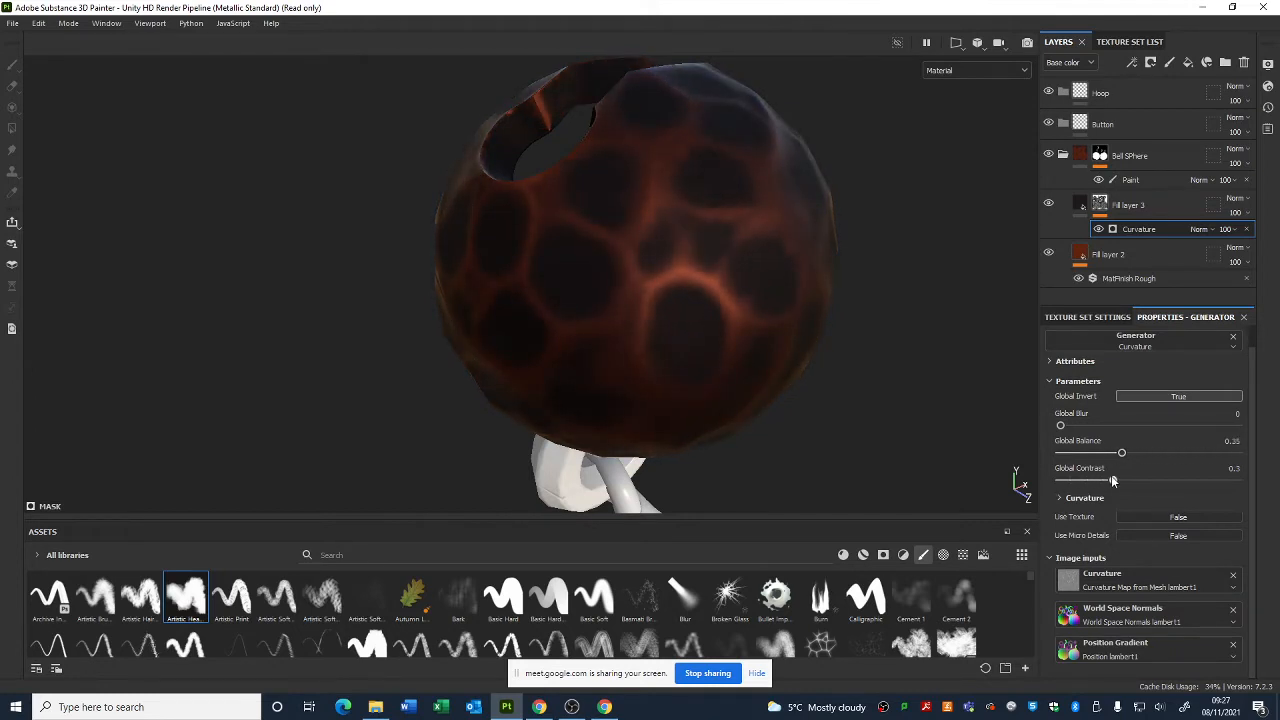
pyautogui.moveTo(1120, 453); pyautogui.dragTo(1115, 452)
# - Examine the inverted curvature masking on all sides of the sphere, including the slit and the hole
pyautogui.keyDown('alt'); pyautogui.moveTo(860, 440); pyautogui.dragTo(828, 362); pyautogui.keyUp('alt')
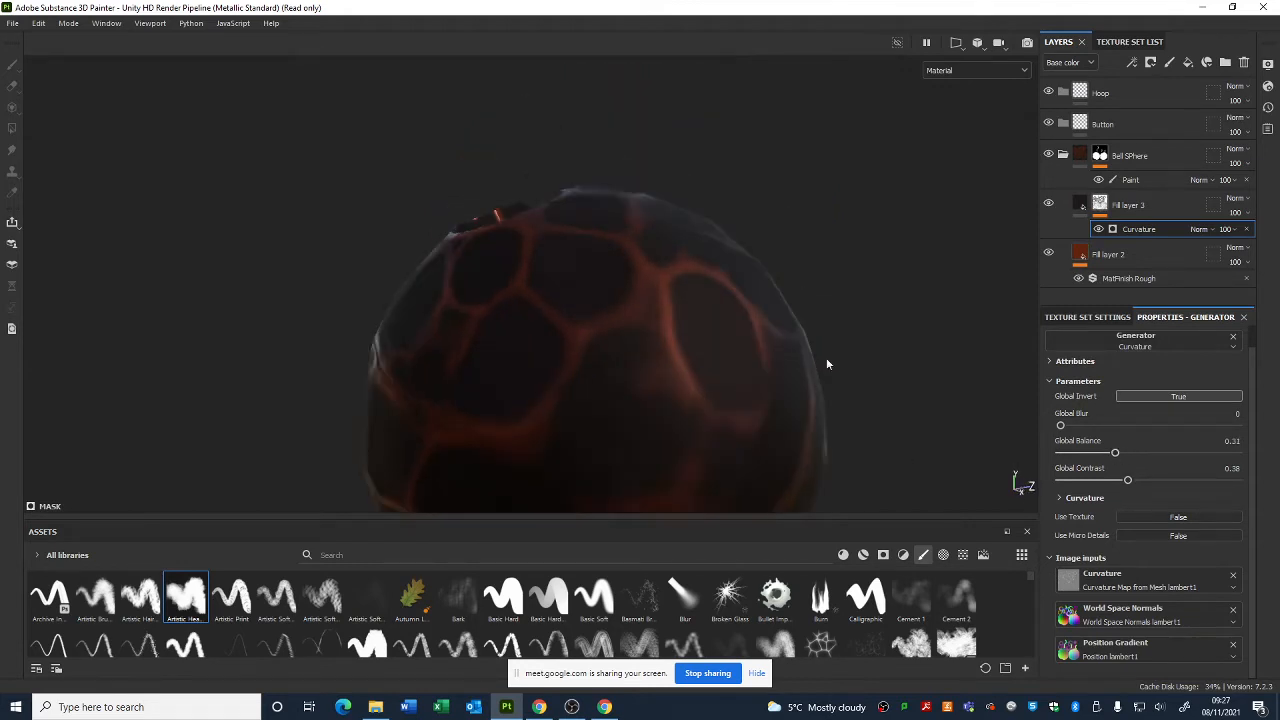
pyautogui.keyDown('alt'); pyautogui.moveTo(828, 362); pyautogui.dragTo(737, 359, button='right'); pyautogui.keyUp('alt')
pyautogui.keyDown('alt'); pyautogui.moveTo(737, 359); pyautogui.dragTo(640, 297); pyautogui.keyUp('alt')
pyautogui.keyDown('alt'); pyautogui.moveTo(640, 297); pyautogui.dragTo(753, 396, button='right'); pyautogui.keyUp('alt')
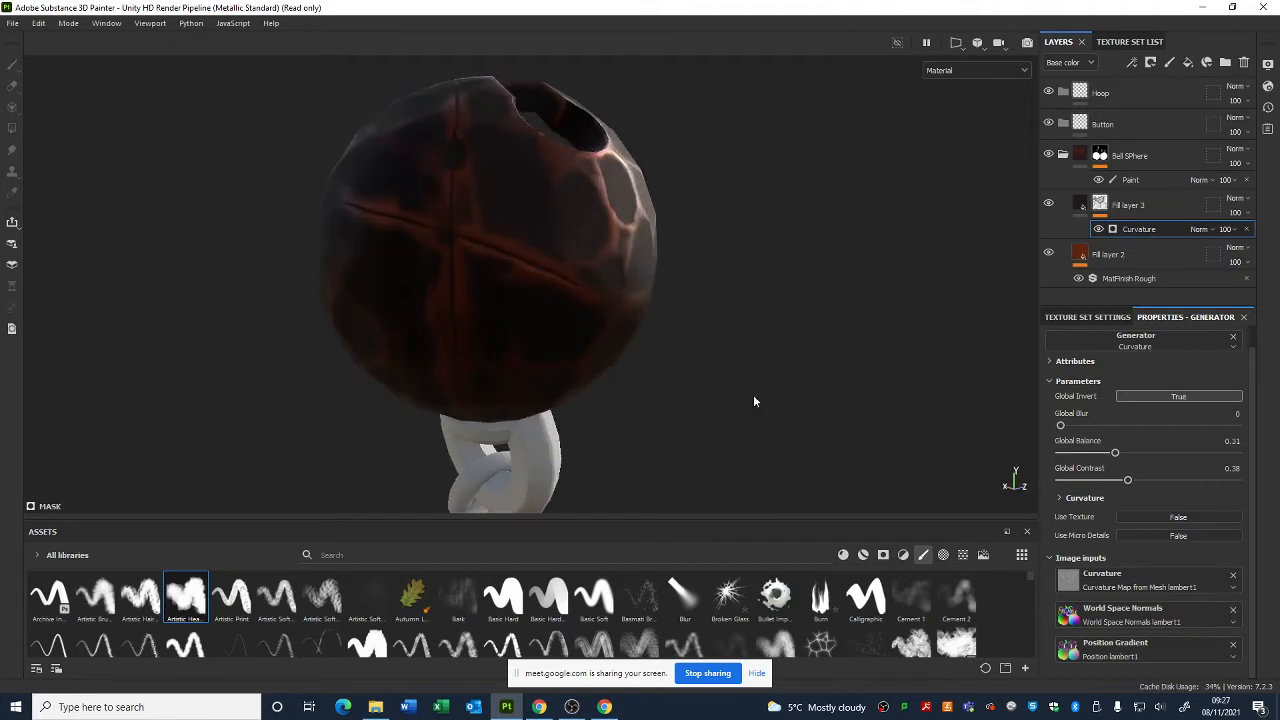
pyautogui.keyDown('alt'); pyautogui.moveTo(753, 396); pyautogui.dragTo(890, 424, button='middle'); pyautogui.keyUp('alt')
pyautogui.keyDown('alt'); pyautogui.moveTo(720, 325); pyautogui.dragTo(680, 337); pyautogui.keyUp('alt')
pyautogui.keyDown('alt'); pyautogui.moveTo(680, 337); pyautogui.dragTo(458, 305, button='right'); pyautogui.keyUp('alt')
pyautogui.keyDown('alt'); pyautogui.moveTo(458, 305); pyautogui.dragTo(790, 380); pyautogui.keyUp('alt')
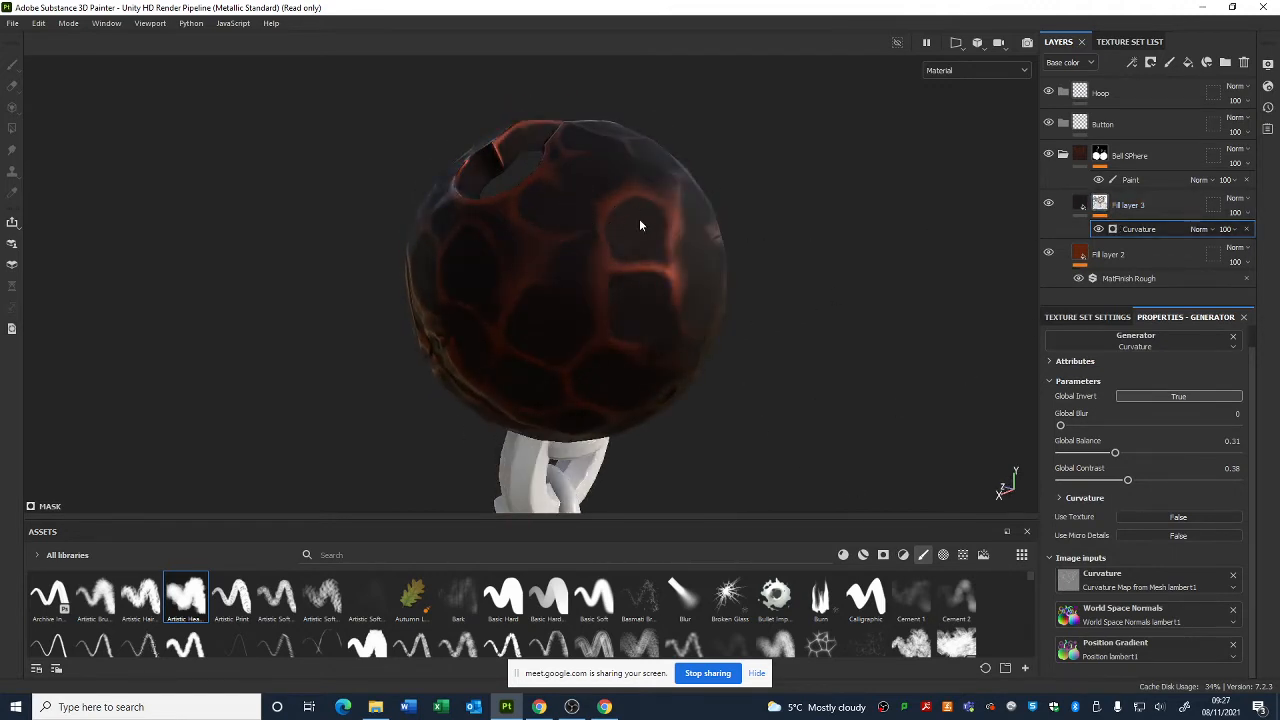
# - Change Fill layer 3's base color to brown and set its roughness to 0.3152
pyautogui.click(1081, 206)
pyautogui.keyDown('alt'); pyautogui.moveTo(771, 325); pyautogui.dragTo(722, 320); pyautogui.keyUp('alt')
pyautogui.click(1105, 474)
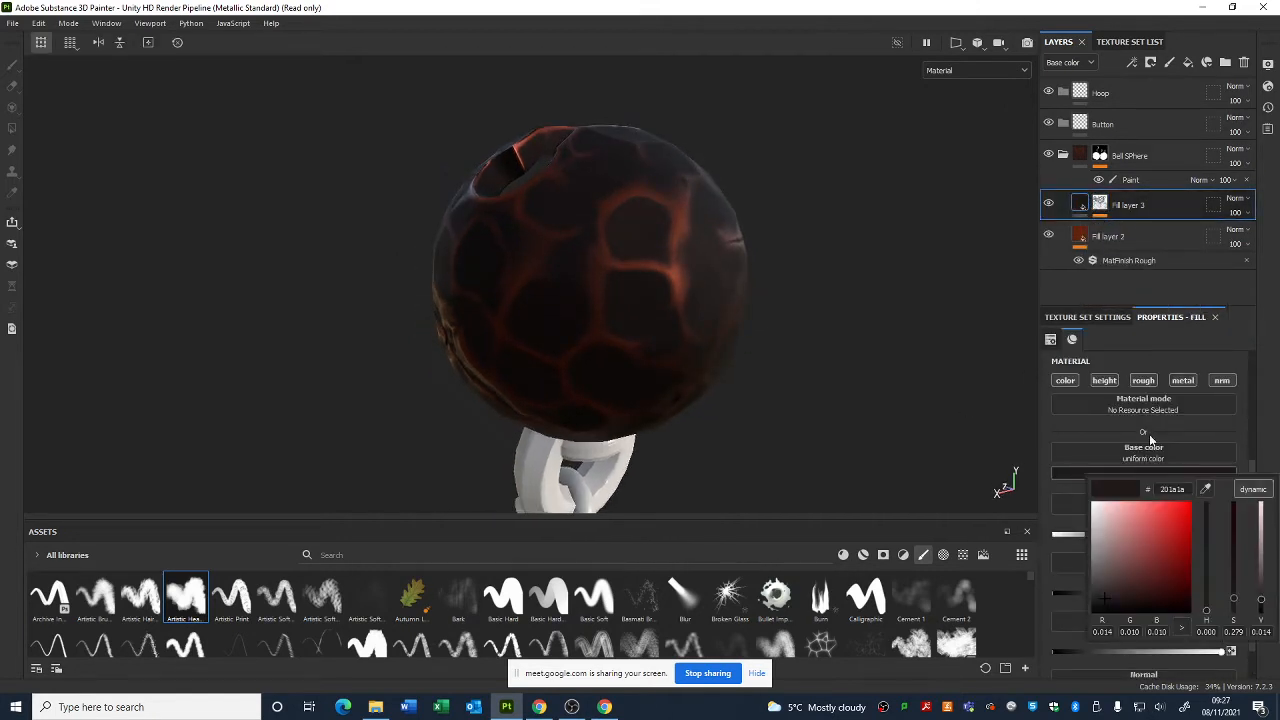
pyautogui.moveTo(1138, 572); pyautogui.dragTo(1106, 598)
pyautogui.click(1271, 431)
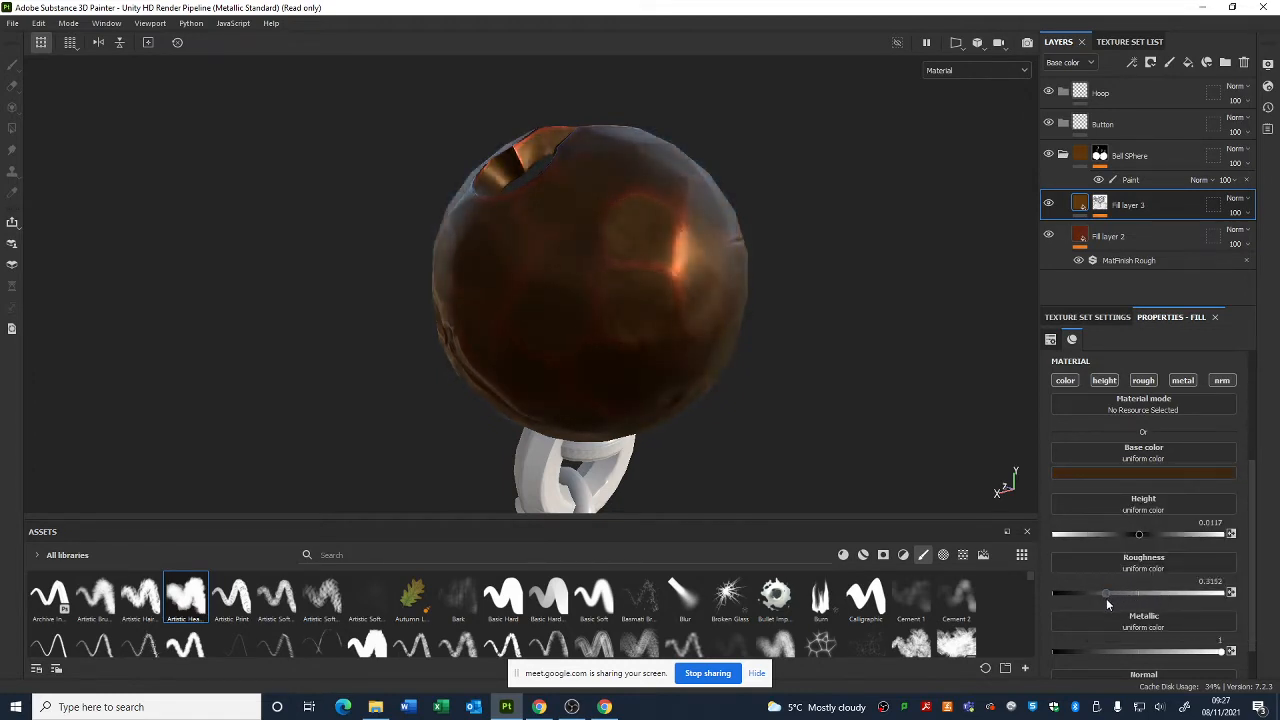
pyautogui.keyDown('alt'); pyautogui.moveTo(786, 412); pyautogui.dragTo(858, 349); pyautogui.keyUp('alt')
# - Darken Fill layer 3's brown base color slightly, set its metallic value to 0.9494, and check the sphere's finish
pyautogui.scroll(-1, 1140, 600)
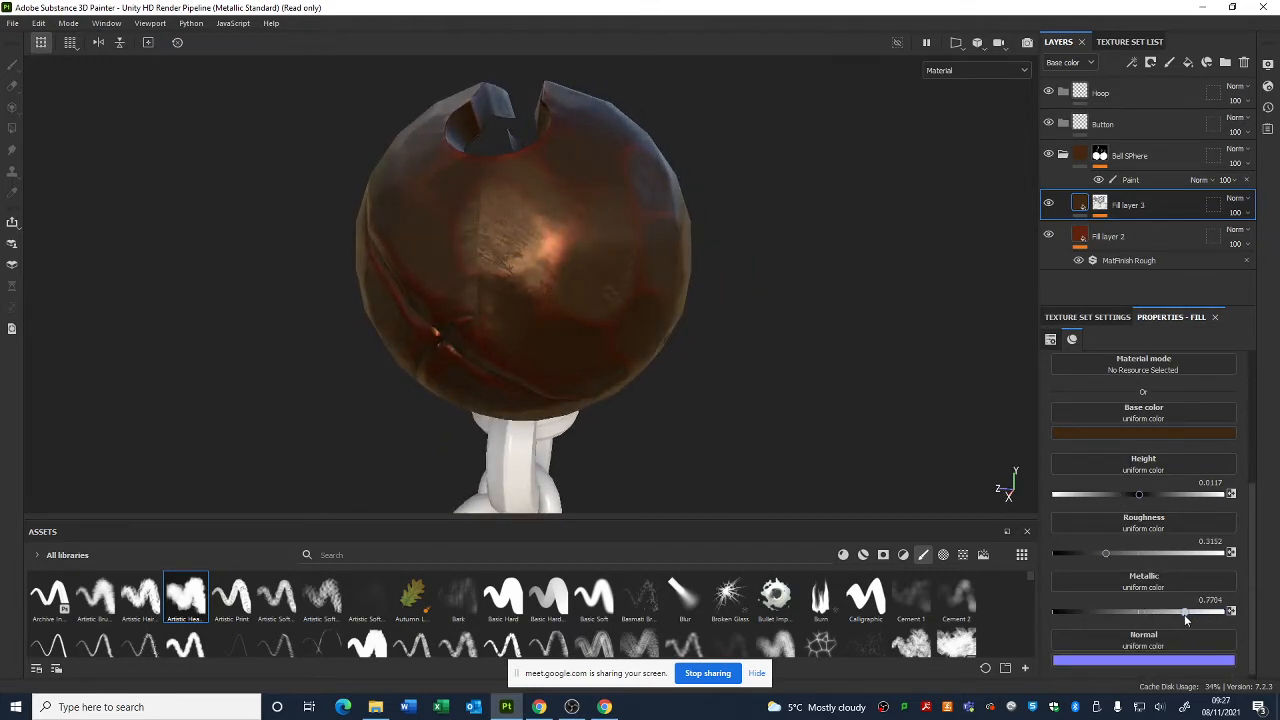
pyautogui.keyDown('alt'); pyautogui.moveTo(826, 411); pyautogui.dragTo(800, 386); pyautogui.keyUp('alt')
pyautogui.moveTo(1150, 542)
pyautogui.mouseDown()
pyautogui.moveTo(1161, 540)
pyautogui.moveTo(1128, 539)
pyautogui.moveTo(1150, 550)
pyautogui.mouseUp()
pyautogui.click(1150, 430)
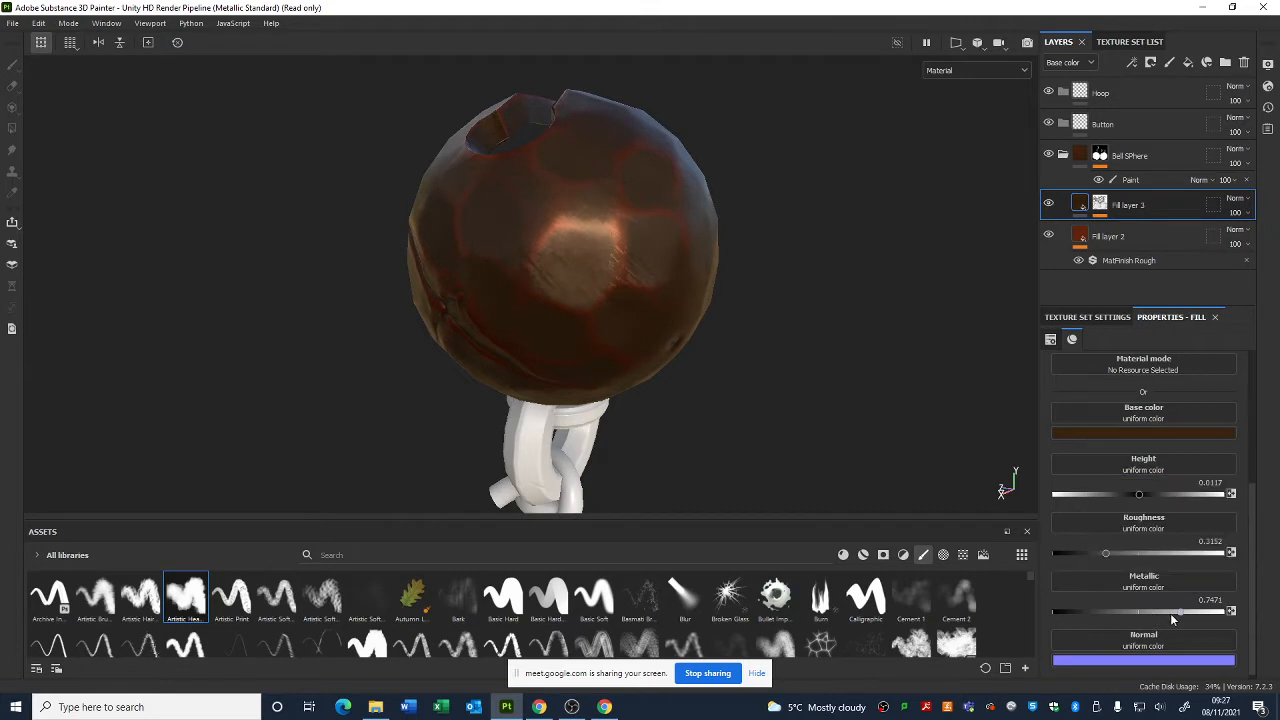
pyautogui.scroll(-1, 453, 386)
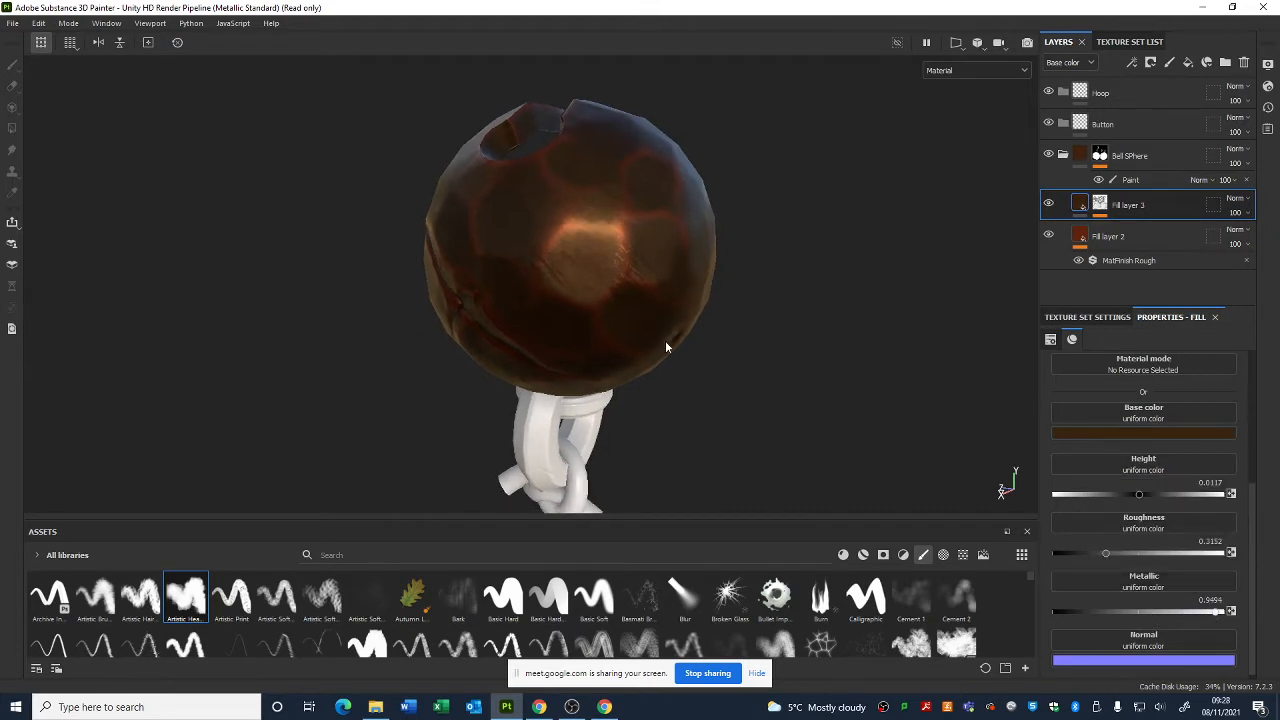
pyautogui.moveTo(665, 345)
pyautogui.keyDown('alt'); pyautogui.mouseDown()
pyautogui.moveTo(766, 363)
pyautogui.moveTo(649, 360)
pyautogui.moveTo(677, 351)
pyautogui.mouseUp(); pyautogui.keyUp('alt')
pyautogui.keyDown('alt'); pyautogui.moveTo(677, 351); pyautogui.dragTo(768, 383, button='right'); pyautogui.keyUp('alt')
pyautogui.scroll(6, 490, 174)
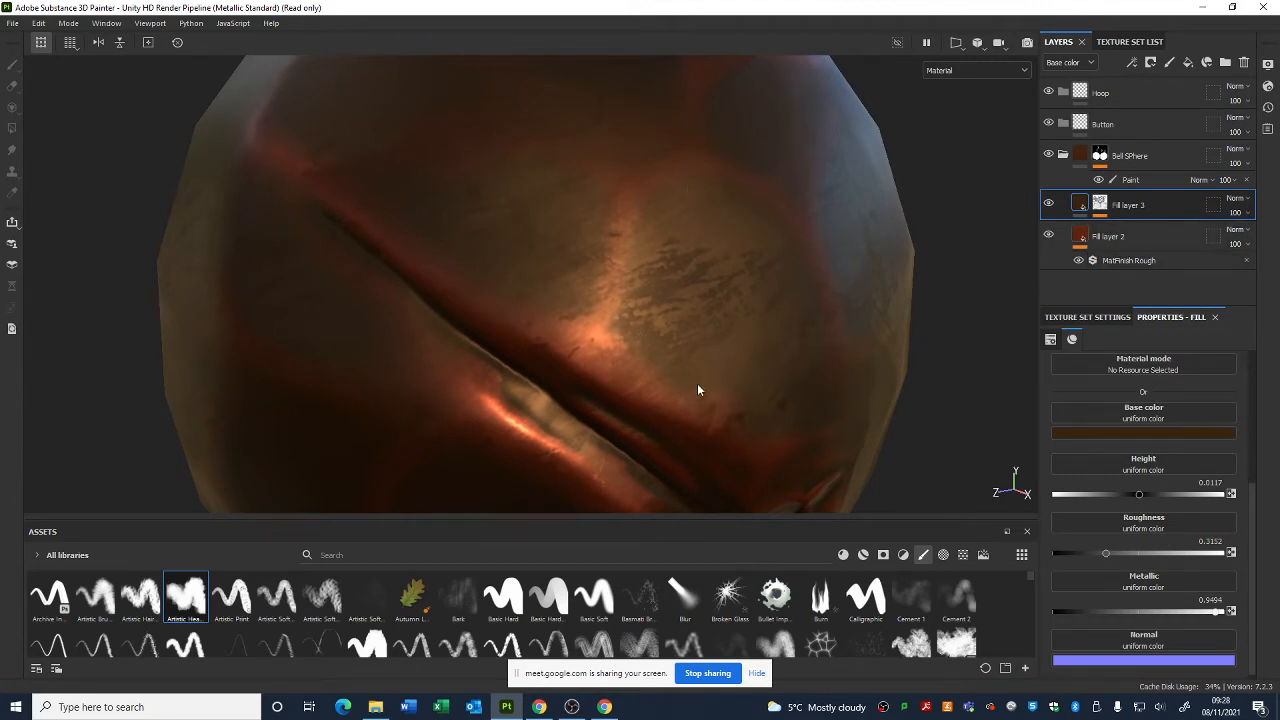
pyautogui.scroll(-8, 698, 390)
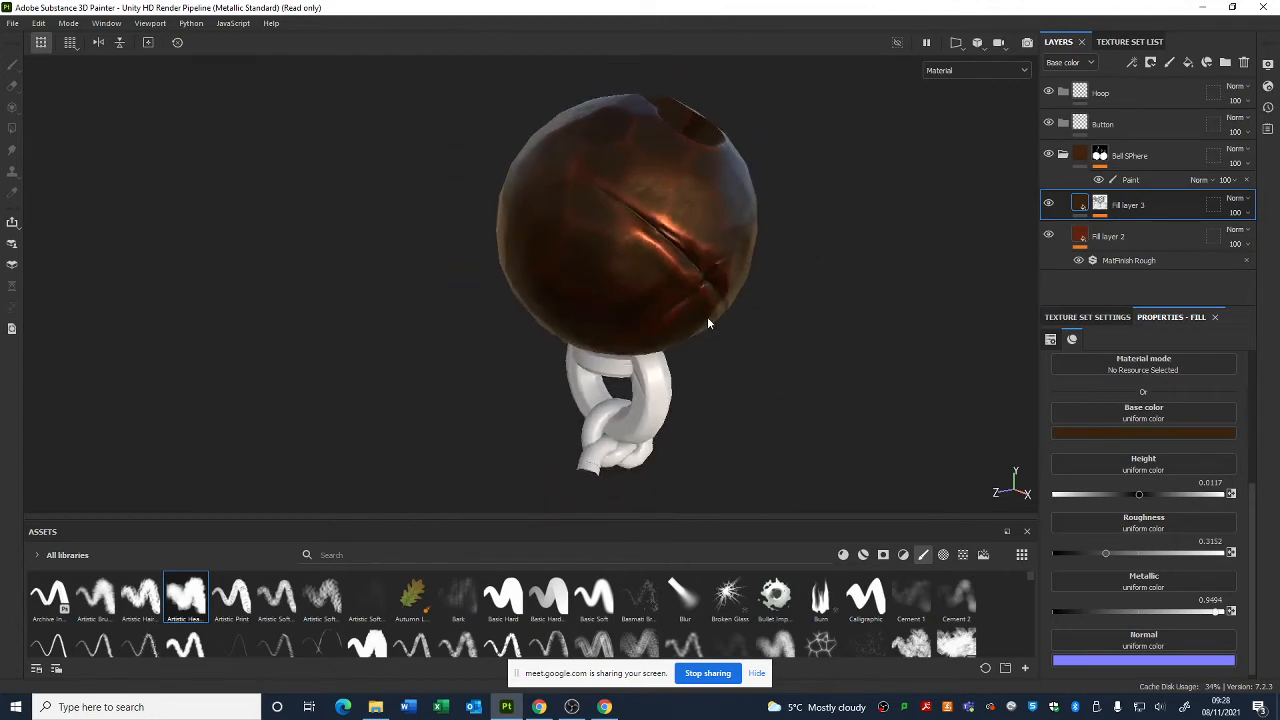
pyautogui.moveTo(707, 322)
pyautogui.keyDown('alt'); pyautogui.mouseDown()
pyautogui.moveTo(588, 314)
pyautogui.moveTo(802, 333)
pyautogui.moveTo(662, 264)
pyautogui.moveTo(806, 296)
pyautogui.moveTo(780, 289)
pyautogui.moveTo(811, 443)
pyautogui.moveTo(600, 289)
pyautogui.moveTo(503, 345)
pyautogui.moveTo(748, 352)
pyautogui.moveTo(799, 254)
pyautogui.moveTo(560, 170)
pyautogui.moveTo(437, 274)
pyautogui.mouseUp(); pyautogui.keyUp('alt')
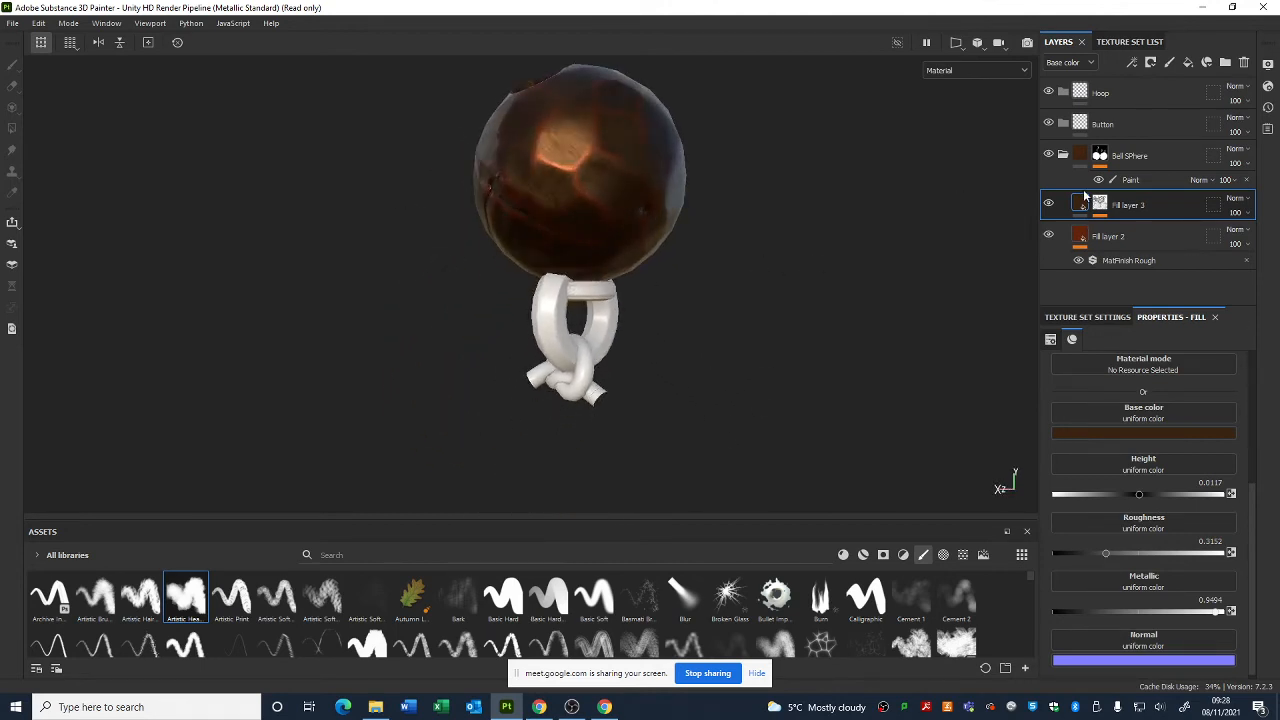
# - Collapse the Bell Sphere folder and add a fill layer with a red base color inside the Hoop folder
pyautogui.click(1063, 154)
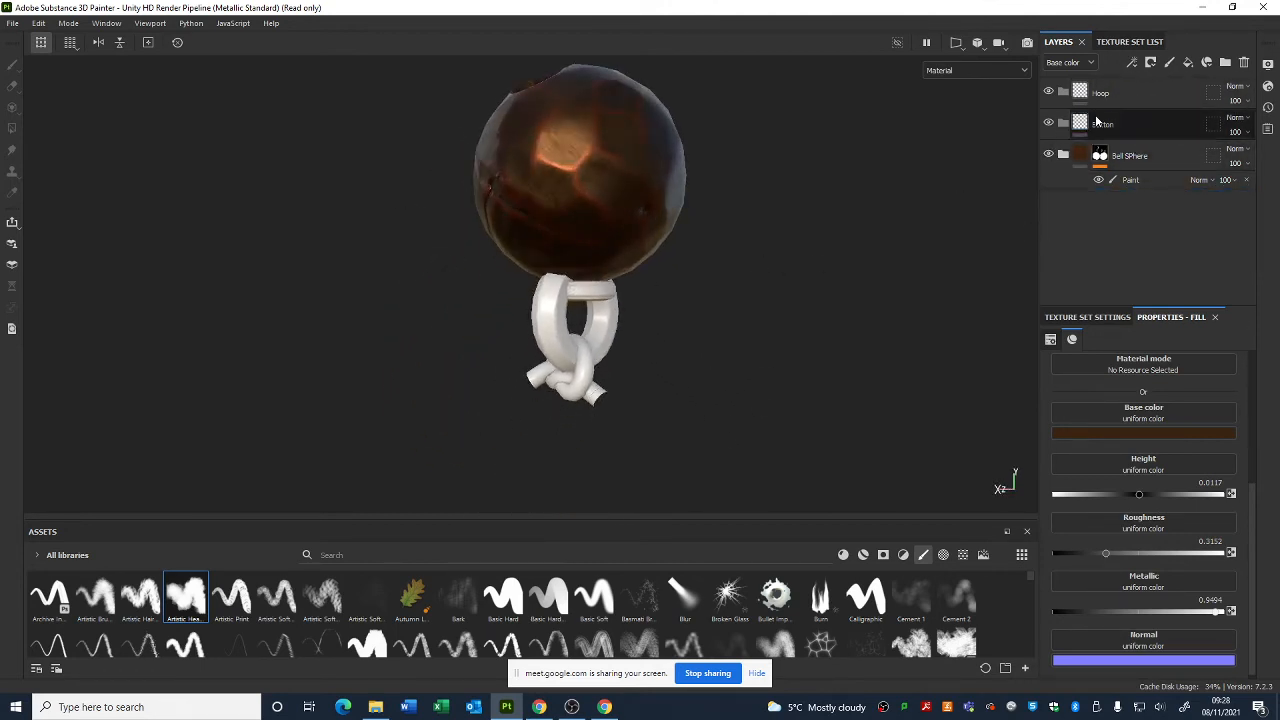
pyautogui.click(1097, 121)
pyautogui.click(1120, 94)
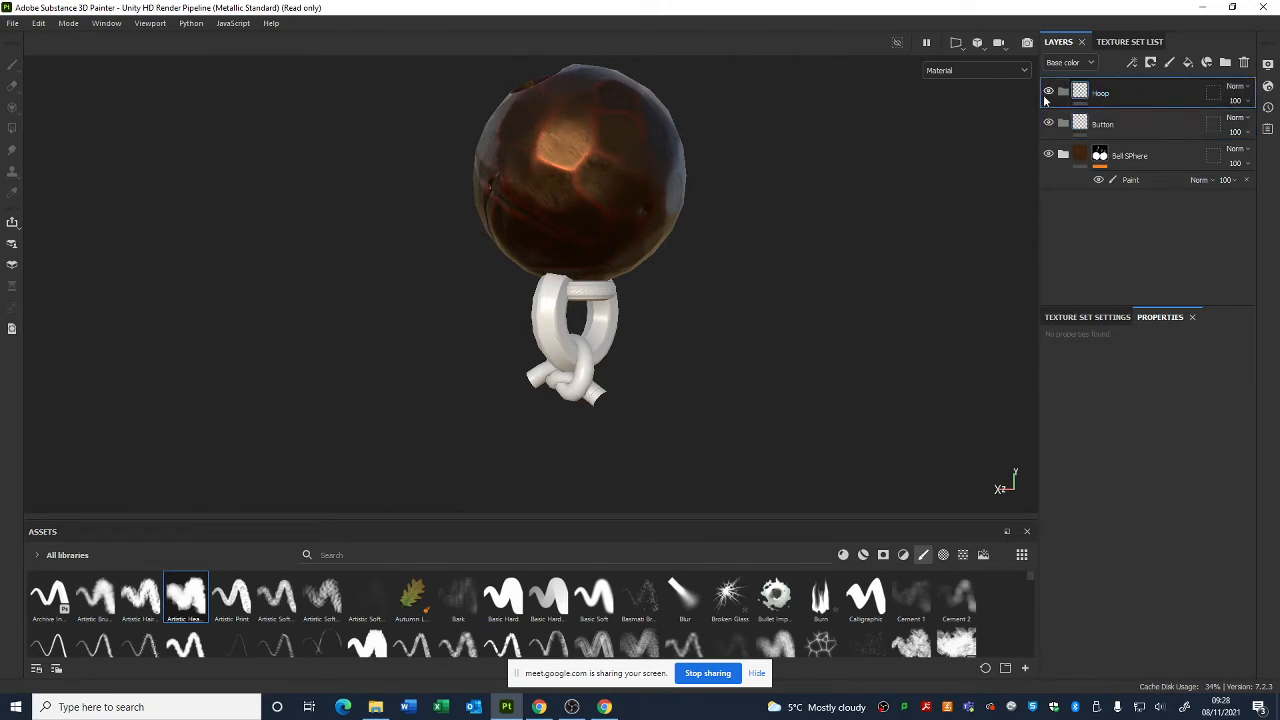
pyautogui.click(1189, 63)
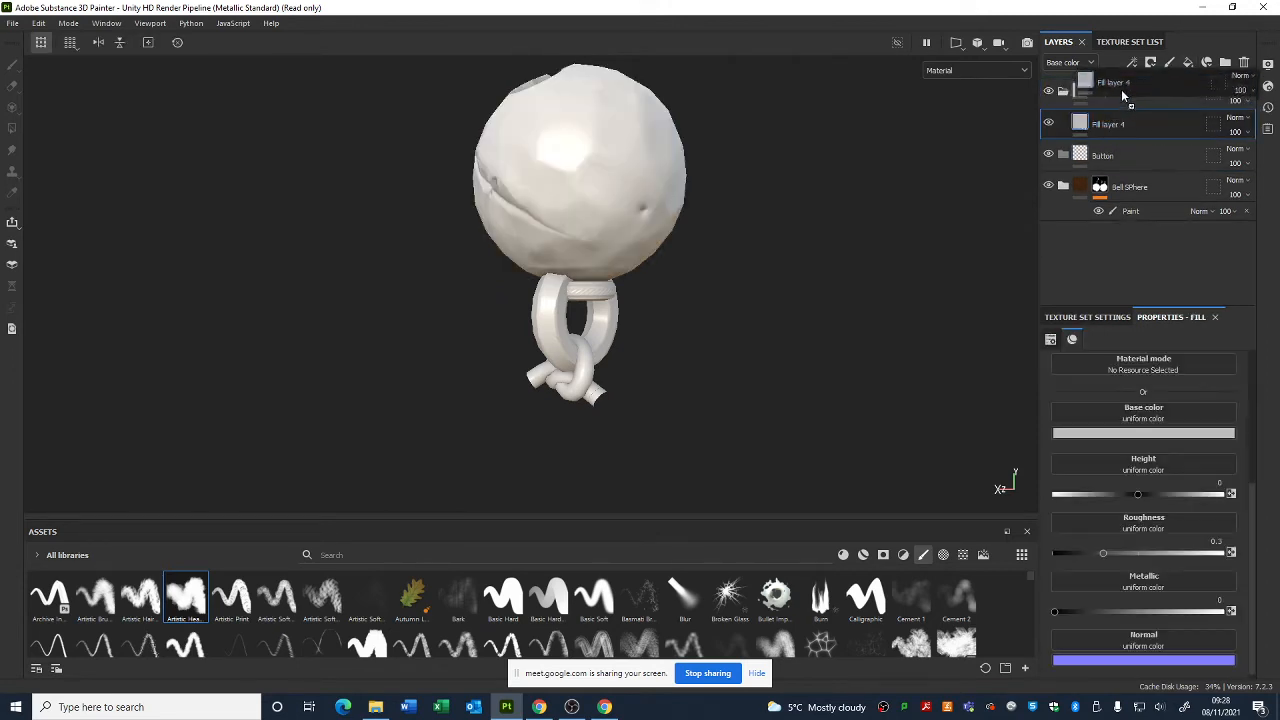
pyautogui.click(1146, 436)
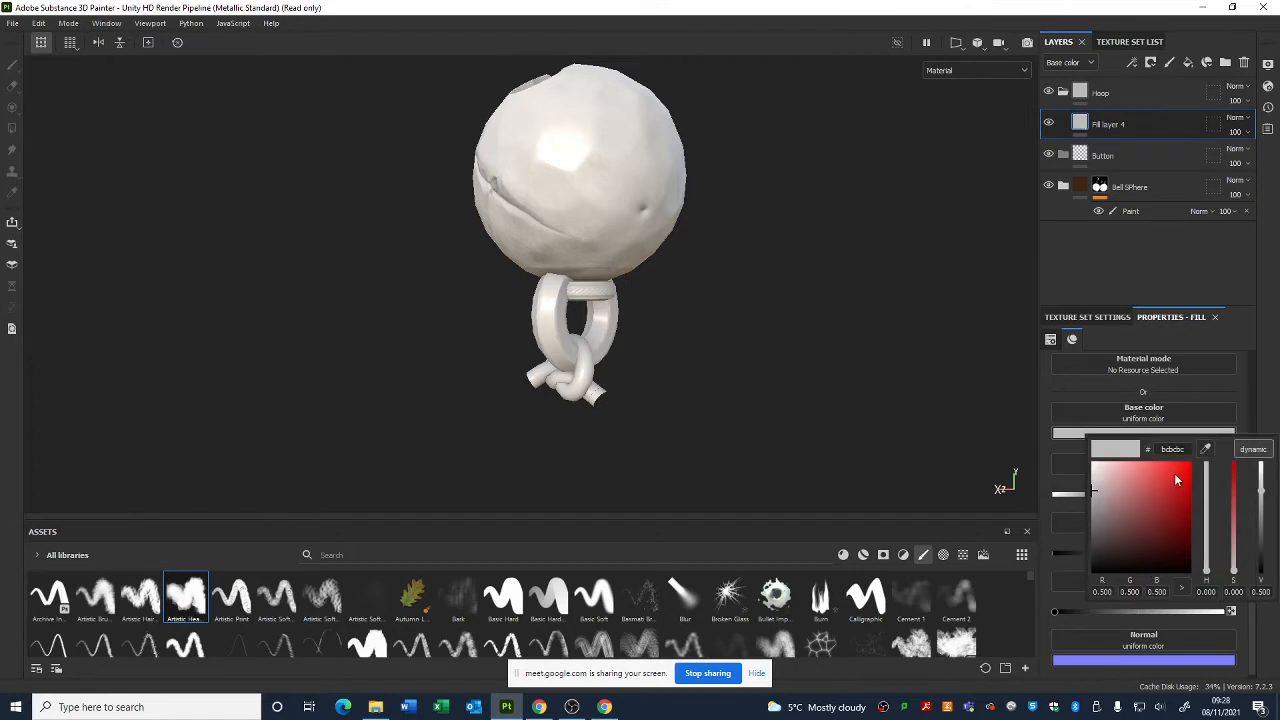
pyautogui.click(1179, 500)
# - Add a black mask with a paint effect to the Hoop folder and activate the Polygon Fill tool
pyautogui.rightClick(1115, 92)
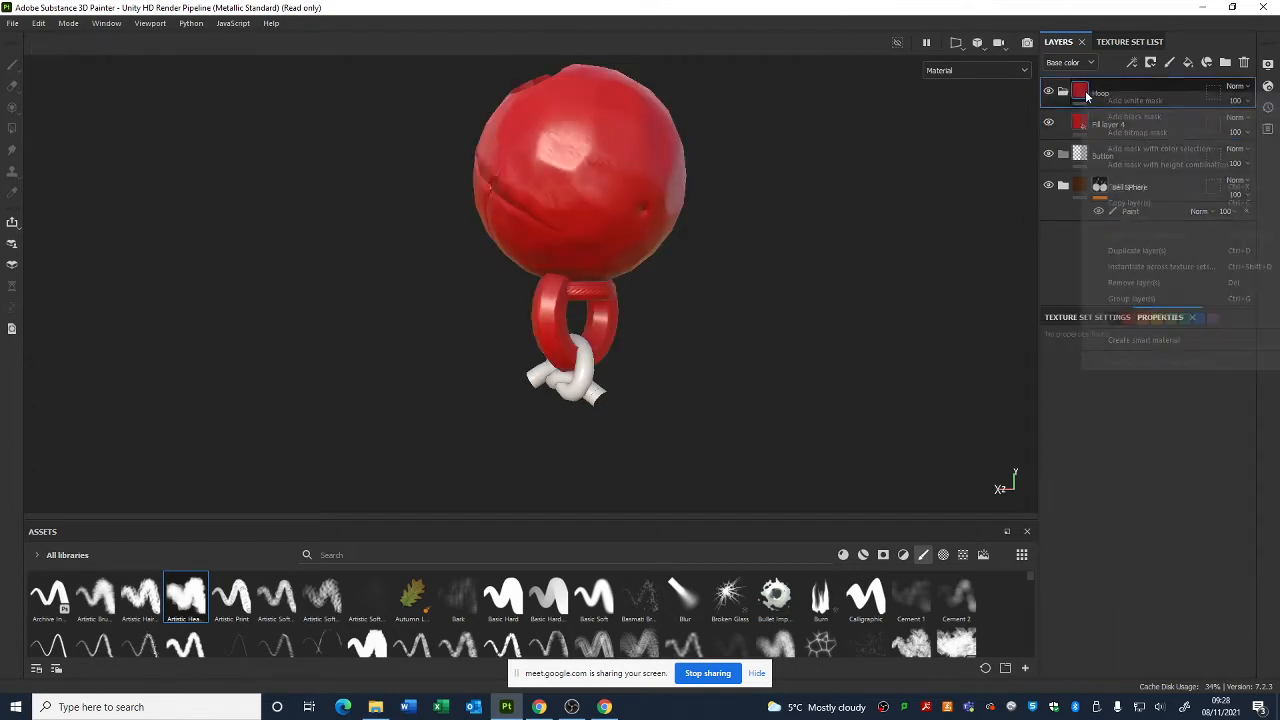
pyautogui.click(1166, 113)
pyautogui.rightClick(1107, 90)
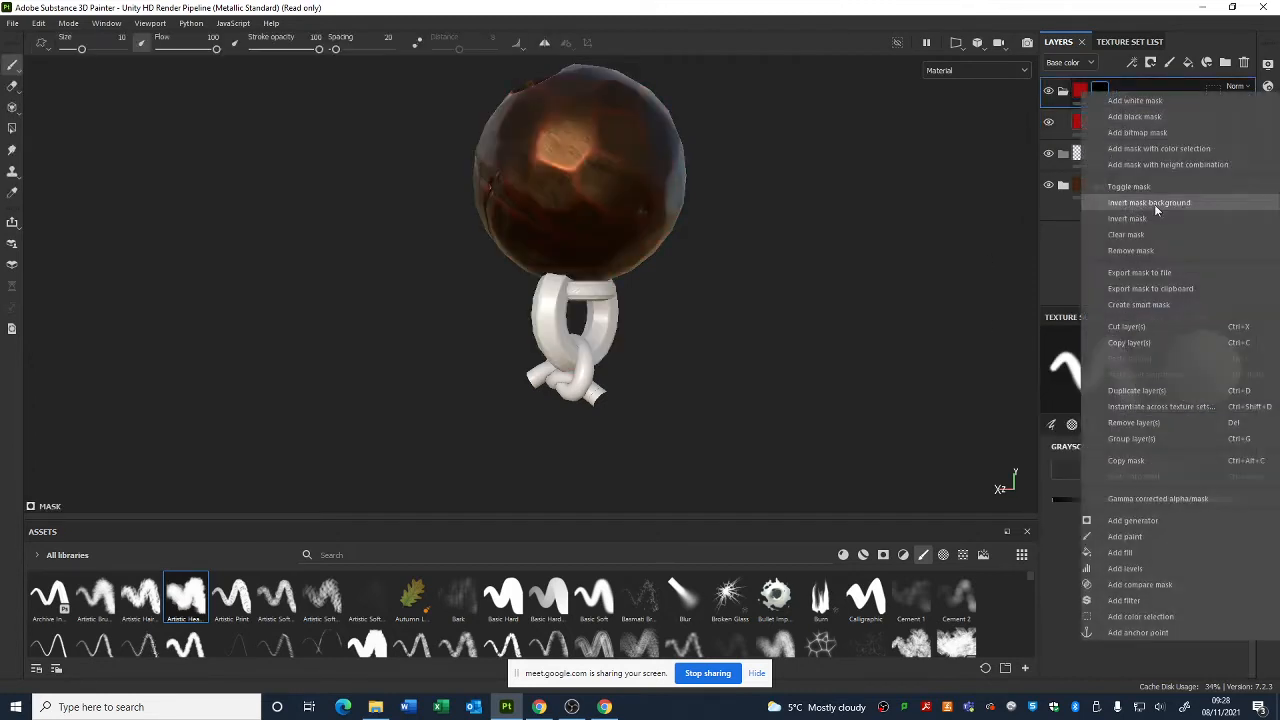
pyautogui.click(1143, 521)
pyautogui.click(12, 128)
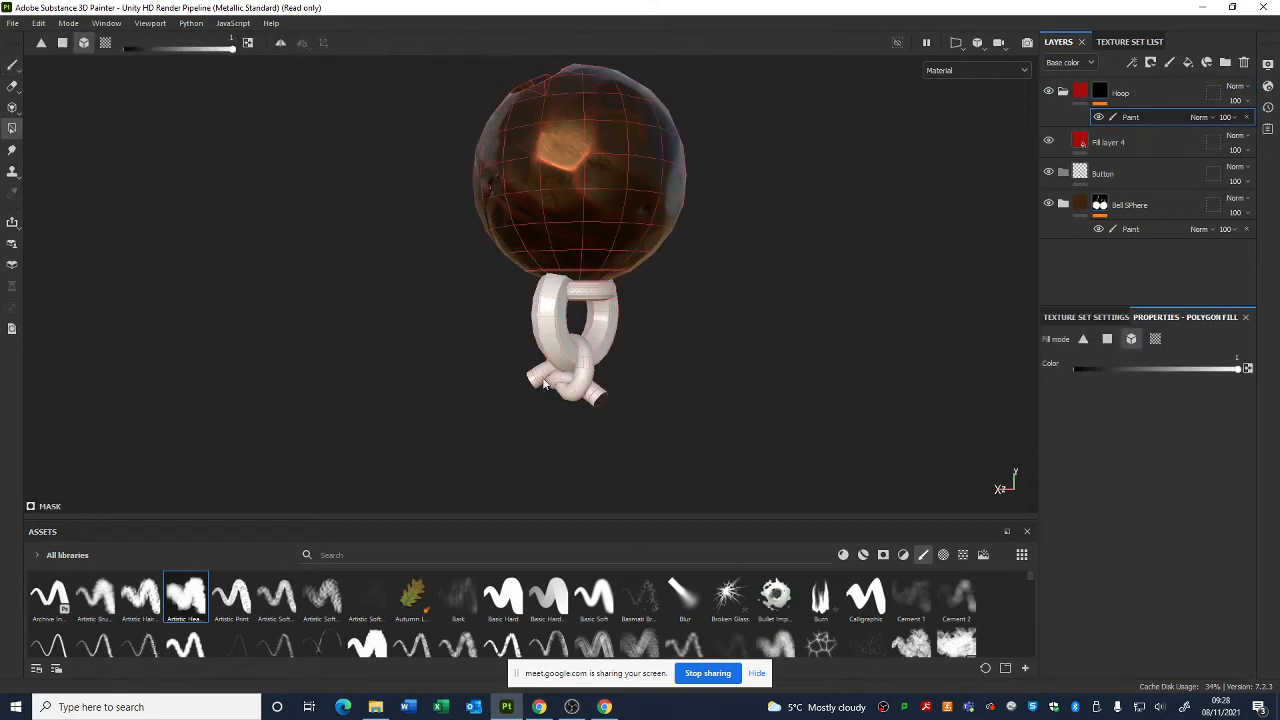
# - Reveal the hoop mesh in the Hoop folder's mask and change Fill layer 4's base color to dark grey
pyautogui.click(537, 313)
pyautogui.scroll(5, 600, 209)
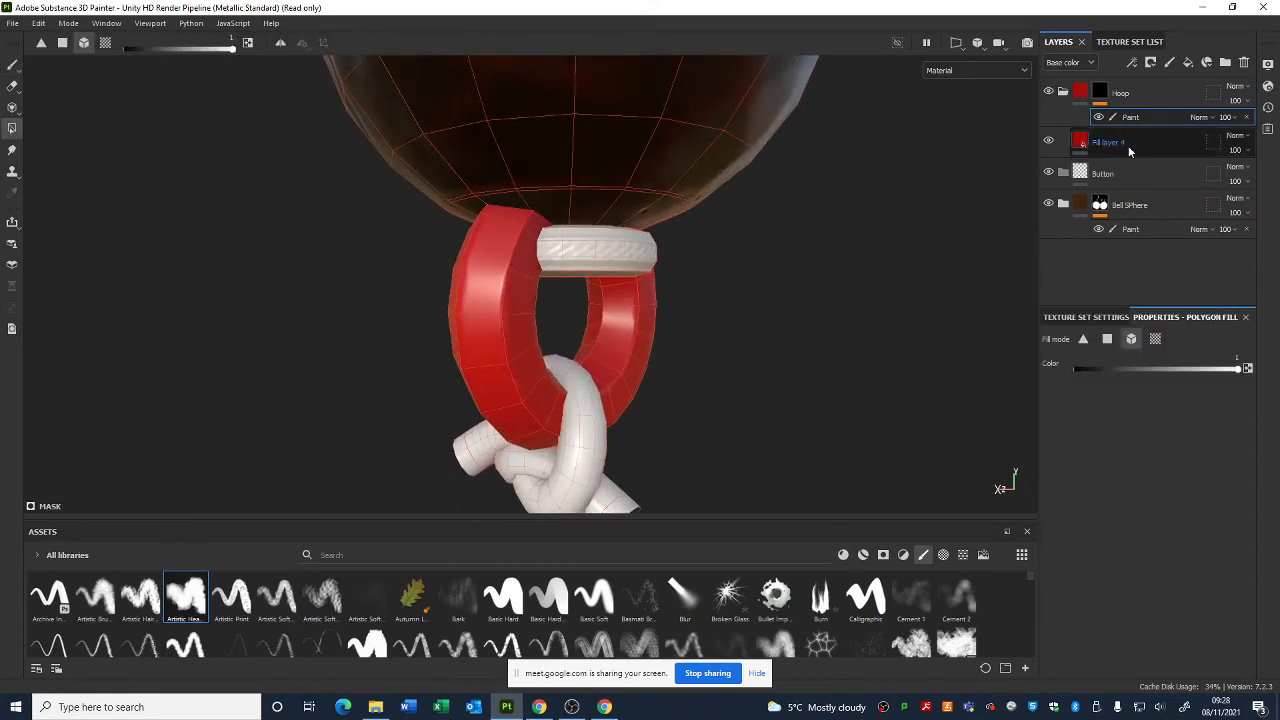
pyautogui.click(1128, 148)
pyautogui.click(1120, 437)
pyautogui.click(1094, 541)
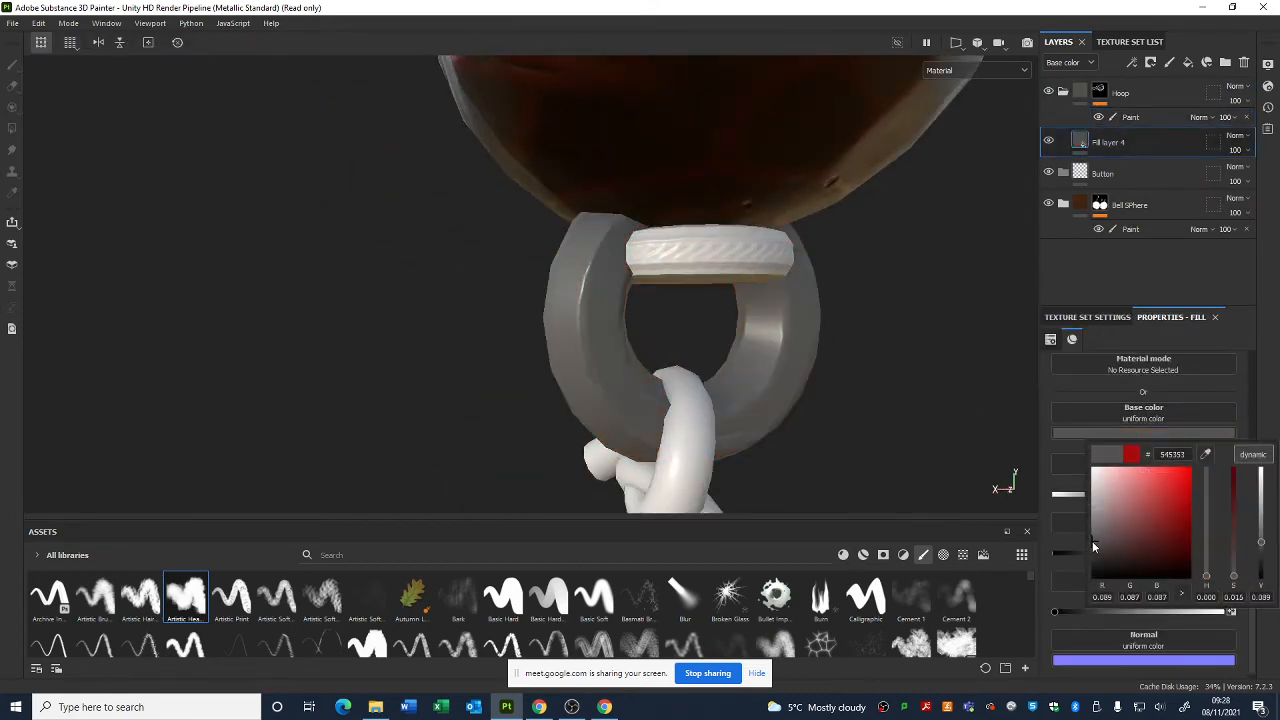
# - Tint Fill layer 4's grey slightly warmer and set its roughness to 0.7432 and metallic to 0.2607
pyautogui.moveTo(1092, 541); pyautogui.dragTo(1165, 554)
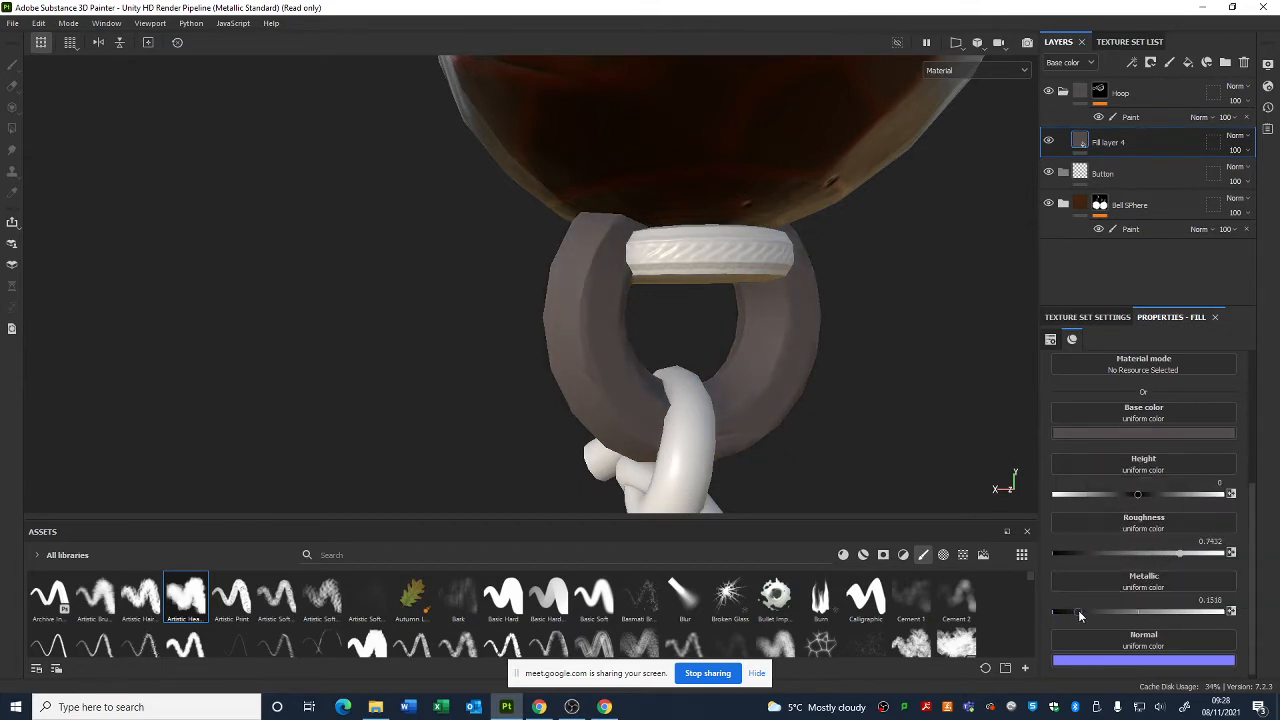
pyautogui.moveTo(1096, 611); pyautogui.dragTo(1097, 611)
pyautogui.keyDown('alt'); pyautogui.moveTo(740, 383); pyautogui.dragTo(880, 321); pyautogui.keyUp('alt')
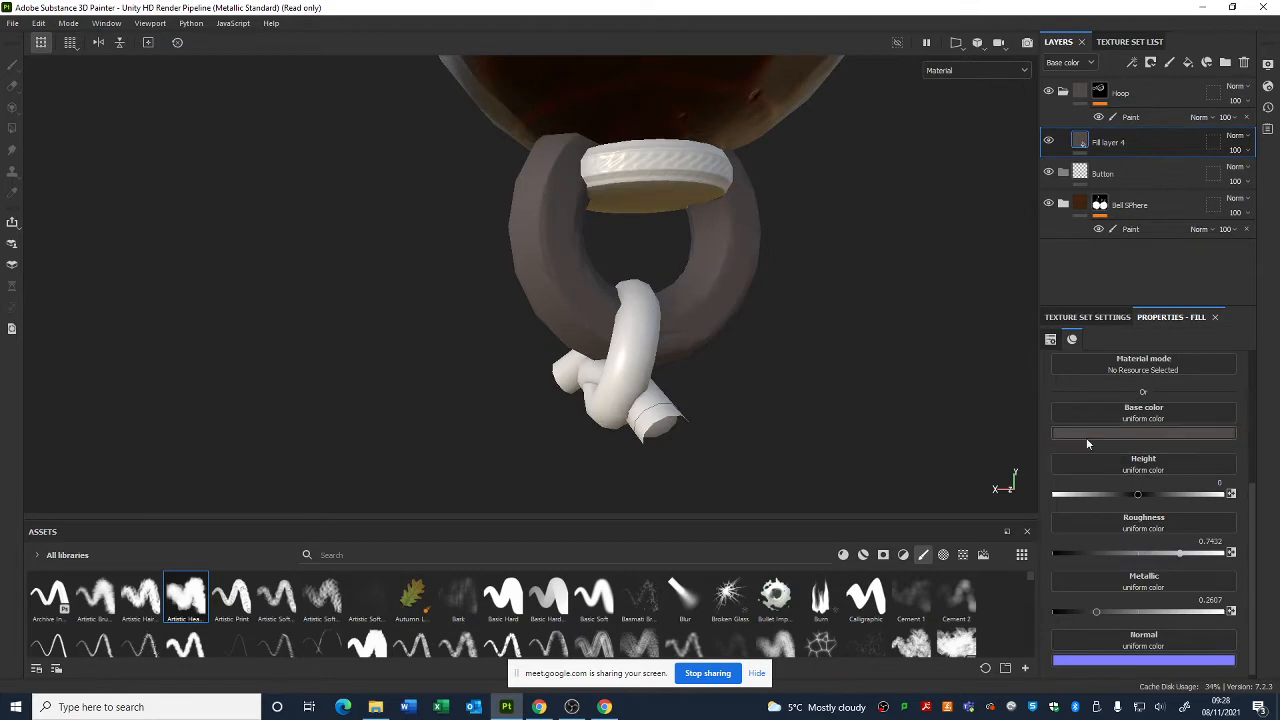
# - Add a fill layer above Fill layer 4 and disable its height, roughness, metallic and normal channels, keeping only color
pyautogui.scroll(3, 1086, 437)
pyautogui.click(1188, 62)
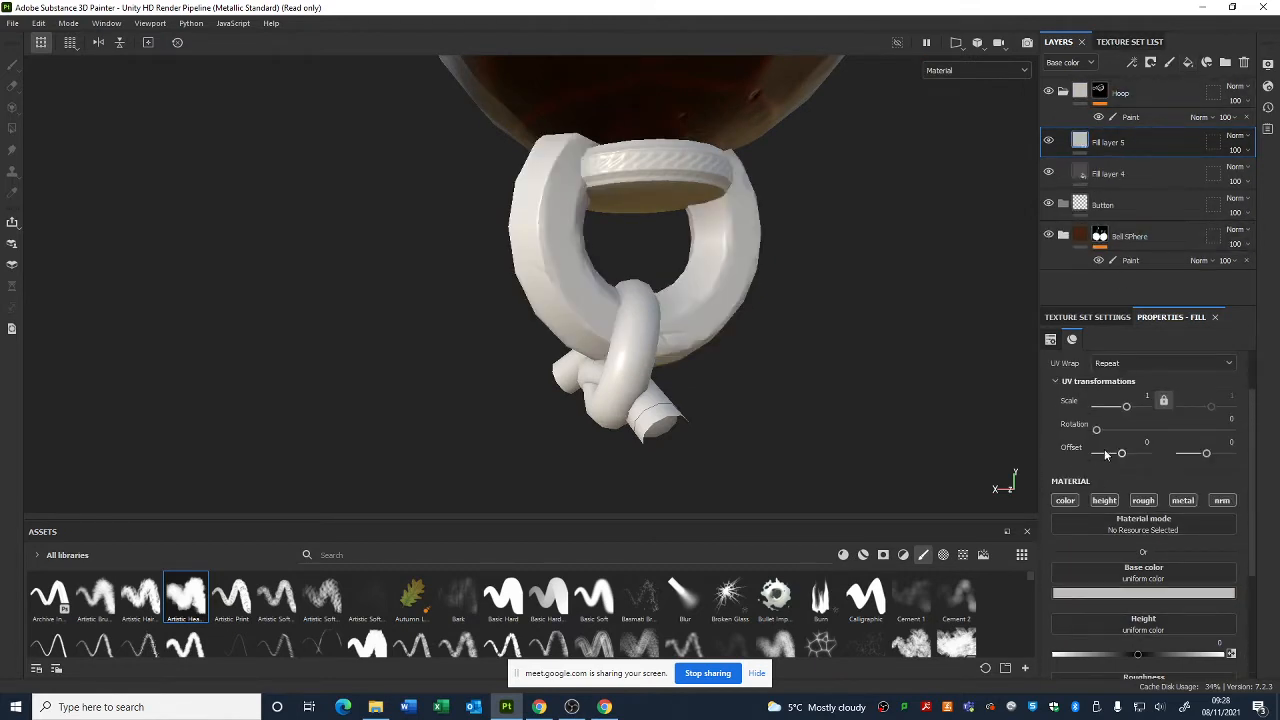
pyautogui.click(1143, 594)
pyautogui.click(1108, 502)
pyautogui.click(1146, 503)
pyautogui.click(1183, 500)
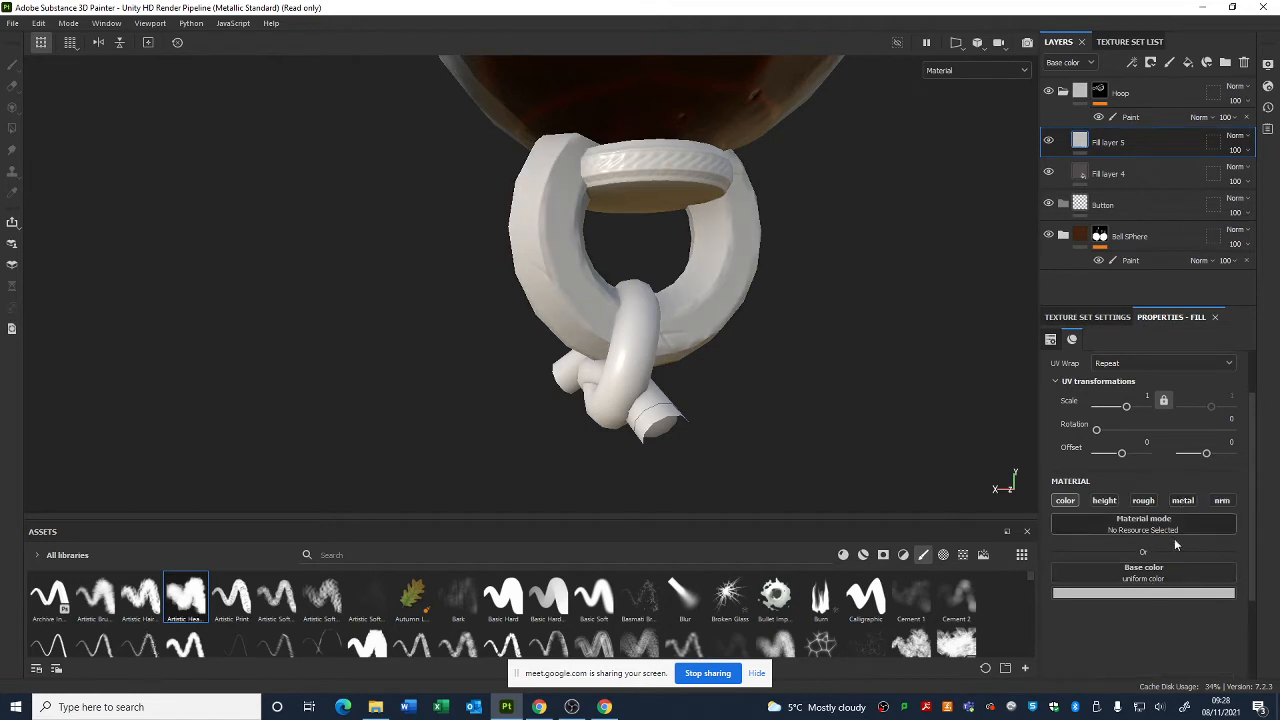
# - Set Fill layer 5's base color to a very dark desaturated purple
pyautogui.click(1164, 596)
pyautogui.click(1111, 538)
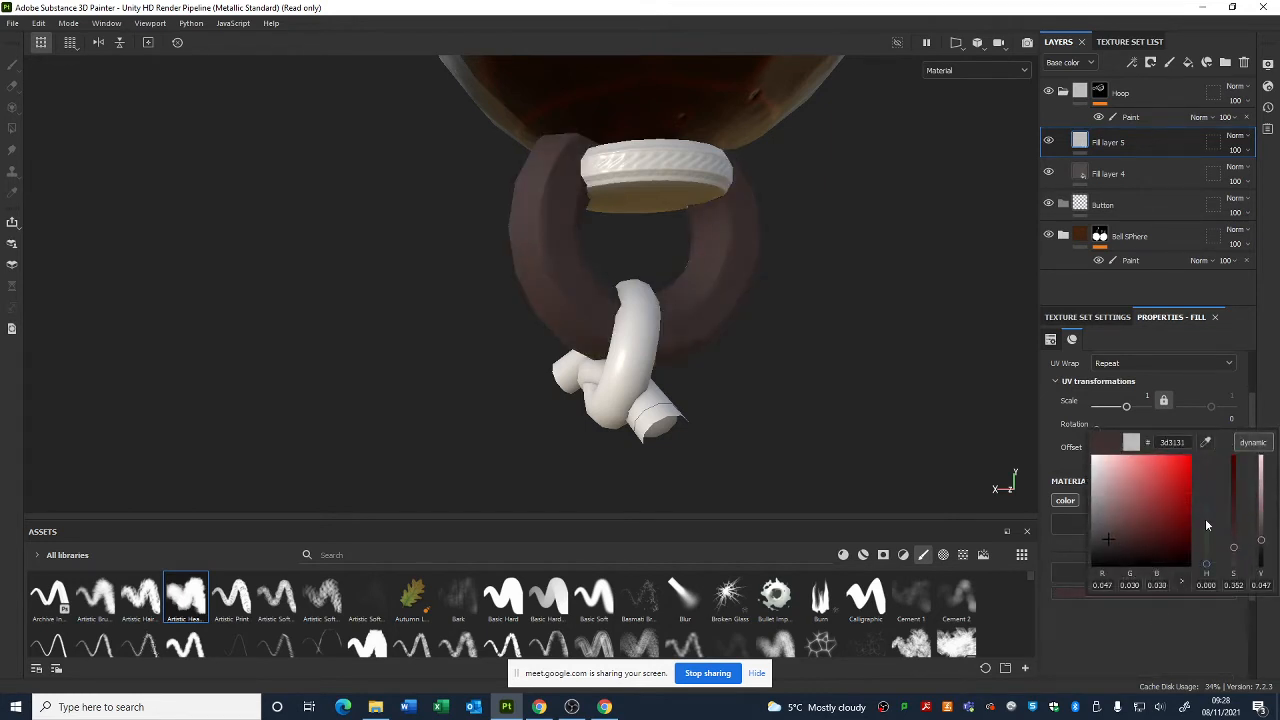
pyautogui.moveTo(1205, 518); pyautogui.dragTo(1218, 493)
pyautogui.click(1117, 548)
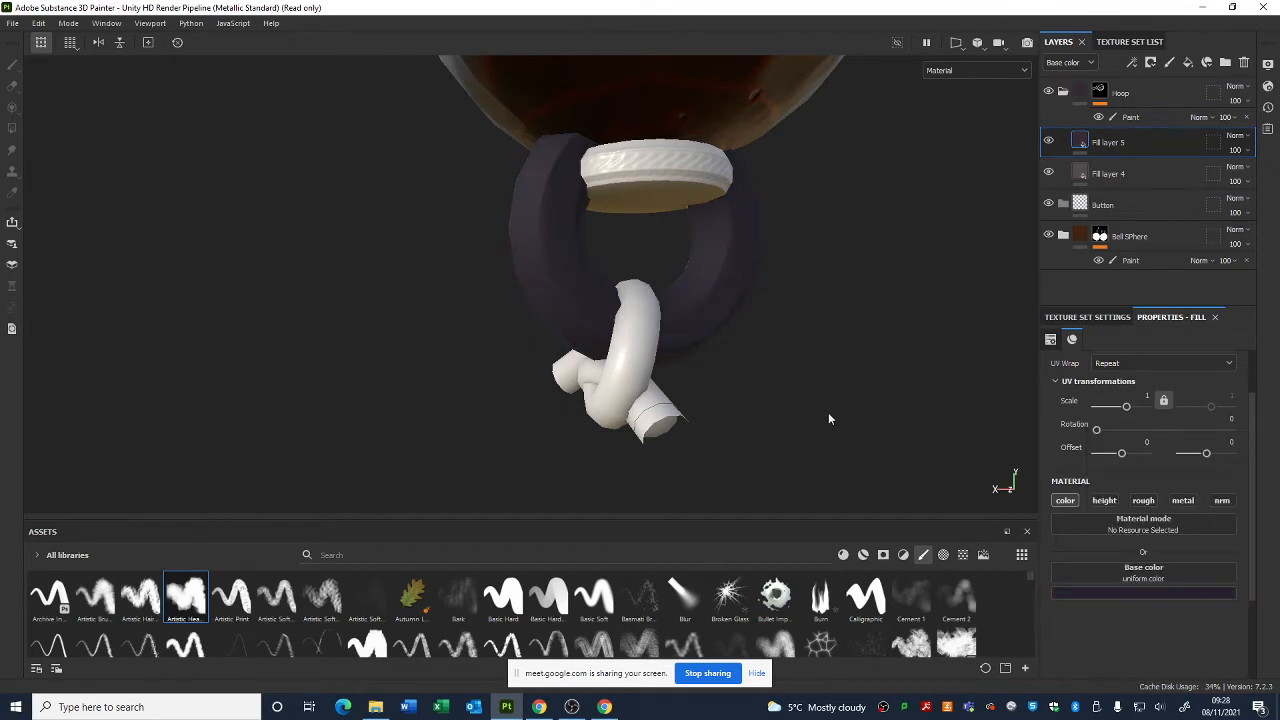
pyautogui.keyDown('alt'); pyautogui.moveTo(828, 412); pyautogui.dragTo(785, 330); pyautogui.keyUp('alt')
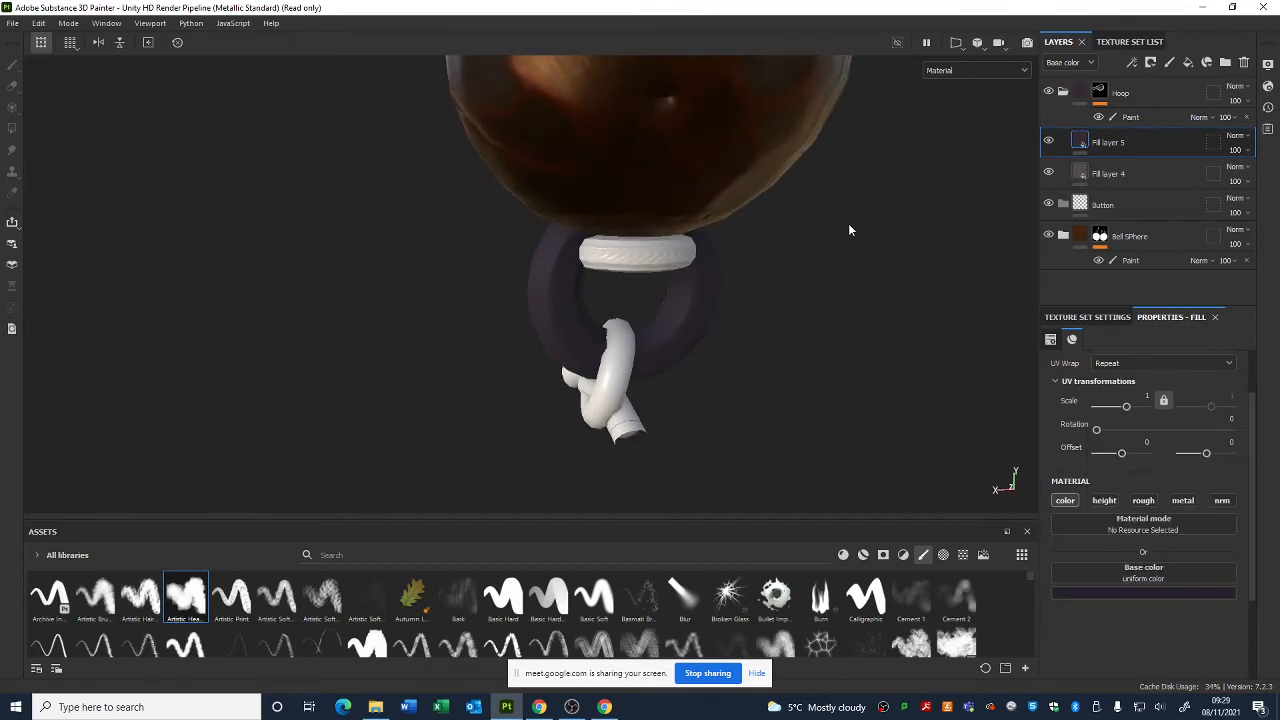
# - Add a black mask with an empty generator to Fill layer 5
pyautogui.rightClick(1080, 143)
pyautogui.click(1118, 167)
pyautogui.rightClick(1108, 143)
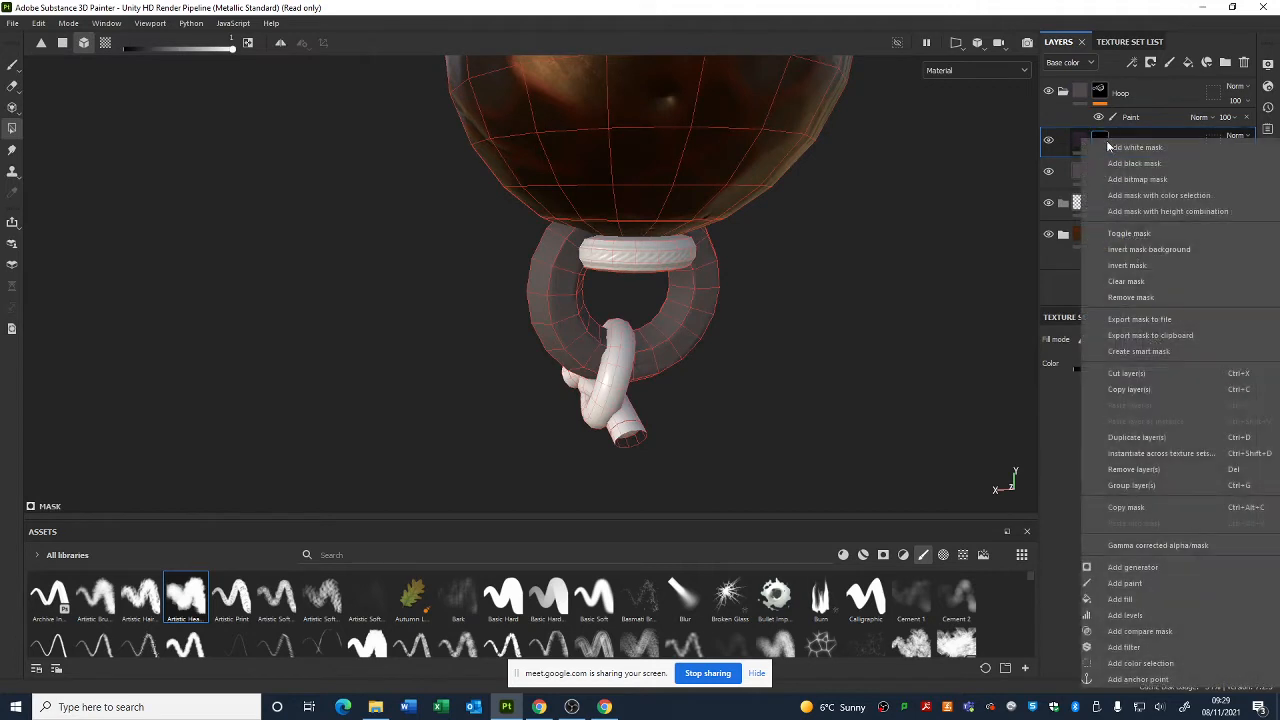
pyautogui.click(1133, 567)
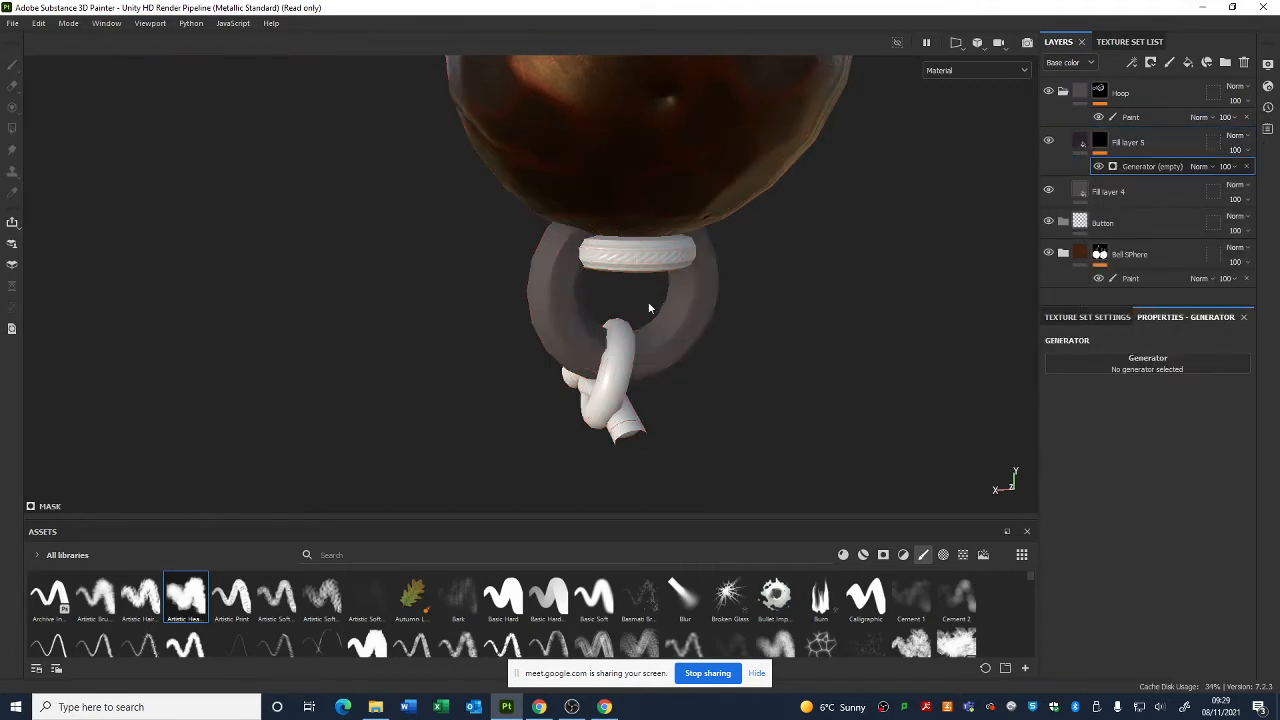
# - Expand the Bell Sphere folder and add a paint effect to Fill layer 3's mask
pyautogui.keyDown('alt'); pyautogui.moveTo(648, 301); pyautogui.dragTo(640, 345); pyautogui.keyUp('alt')
pyautogui.keyDown('alt'); pyautogui.moveTo(785, 181); pyautogui.dragTo(575, 399); pyautogui.keyUp('alt')
pyautogui.moveTo(544, 325)
pyautogui.keyDown('alt'); pyautogui.mouseDown()
pyautogui.moveTo(634, 363)
pyautogui.moveTo(600, 330)
pyautogui.moveTo(610, 320)
pyautogui.mouseUp(); pyautogui.keyUp('alt')
pyautogui.click(1155, 280)
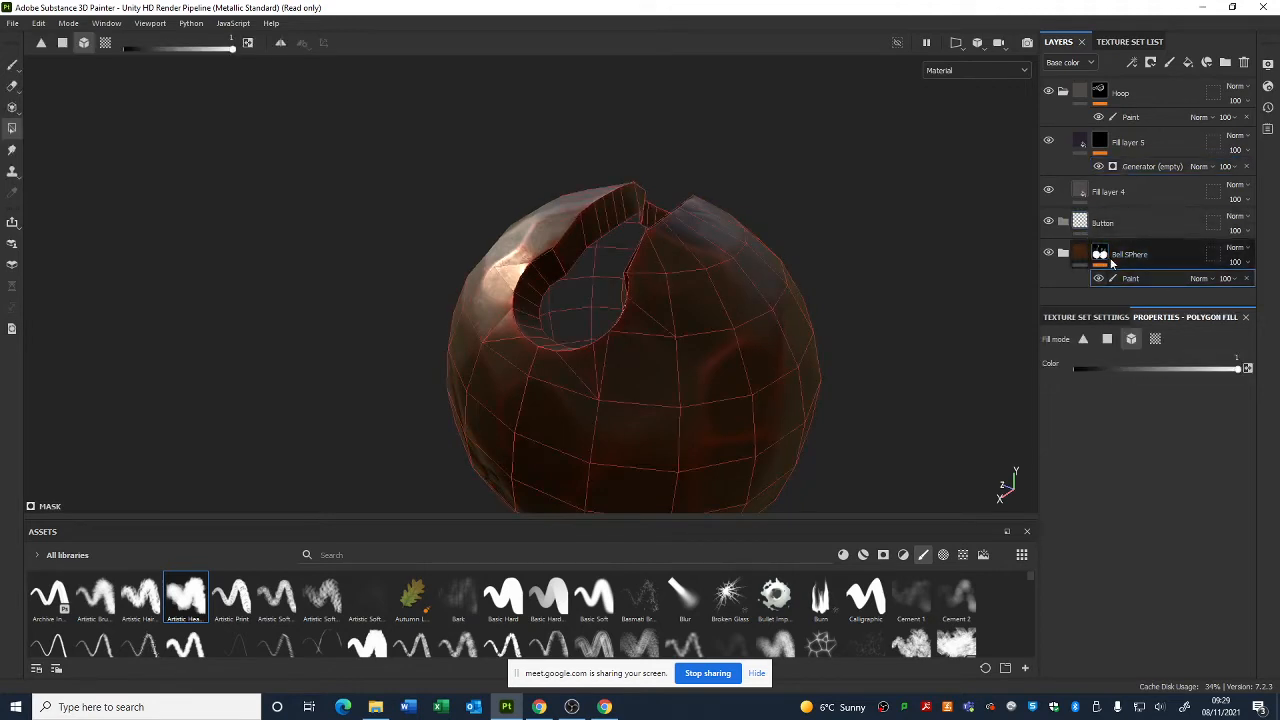
pyautogui.click(1066, 253)
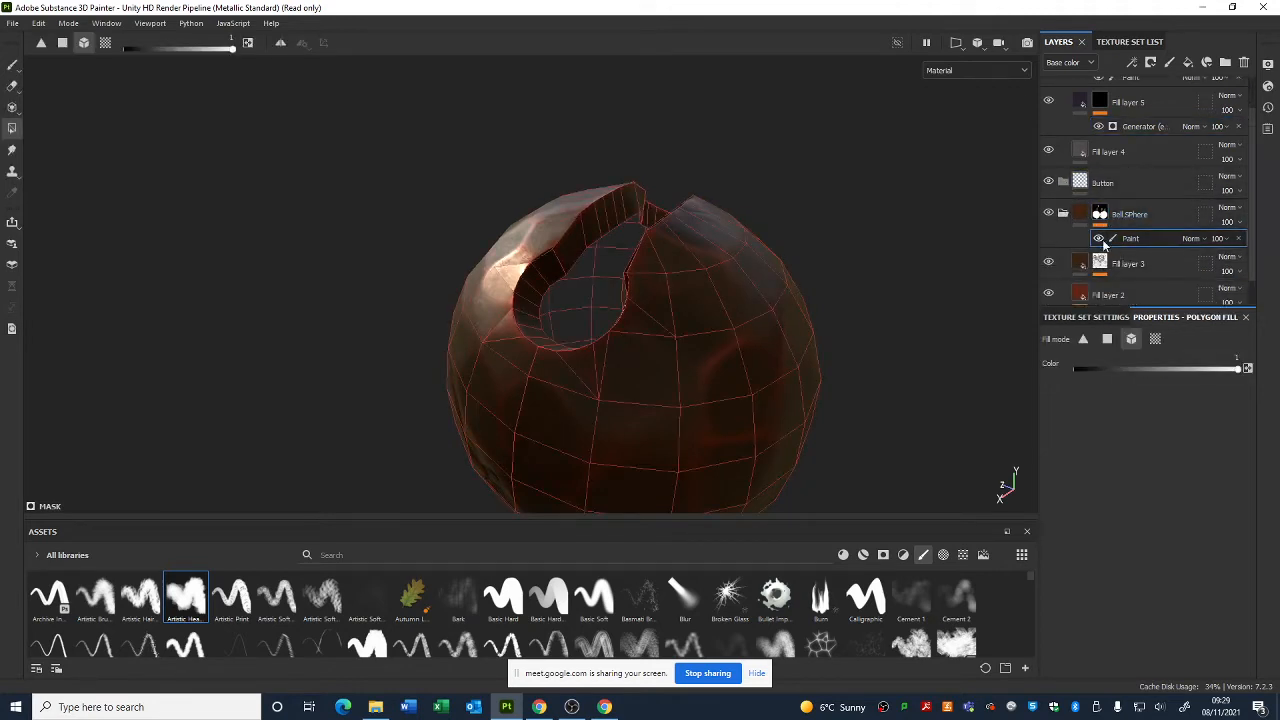
pyautogui.rightClick(1098, 263)
pyautogui.click(1125, 445)
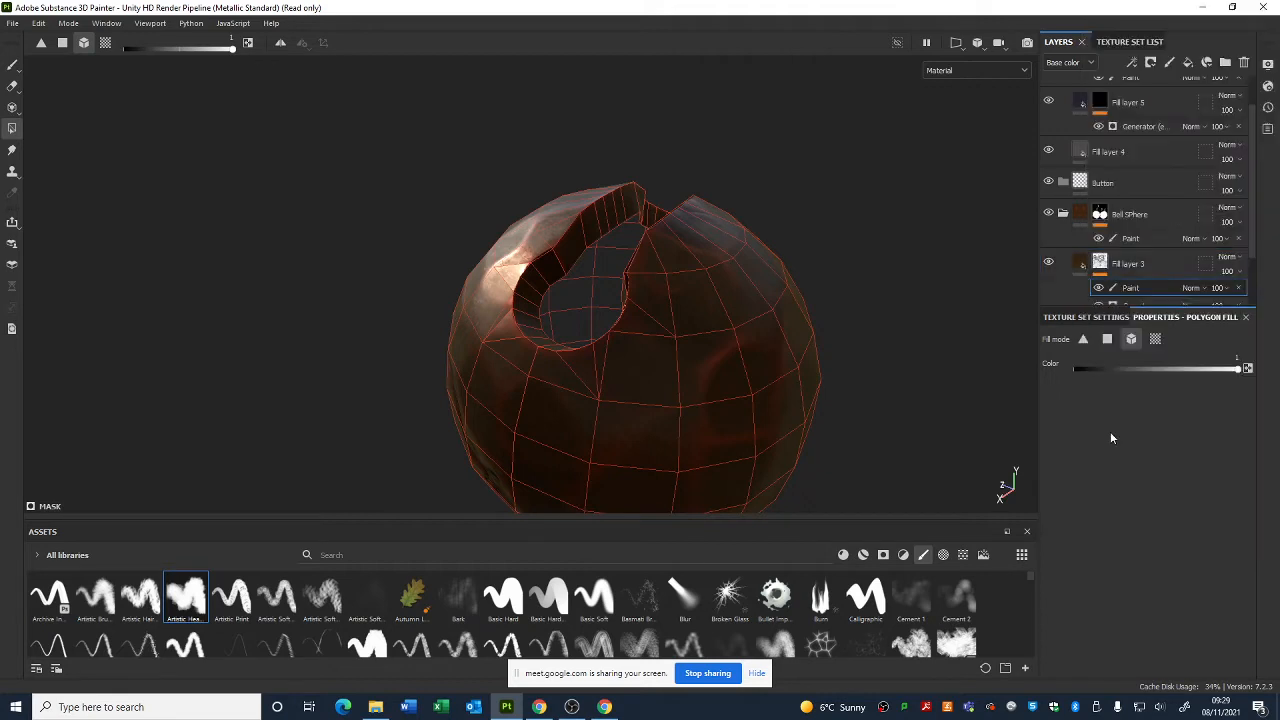
# - Activate the Paint brush for Fill layer 3's mask with flow 10 and size 11.97
pyautogui.keyDown('alt'); pyautogui.moveTo(953, 283); pyautogui.dragTo(983, 490, button='right'); pyautogui.keyUp('alt')
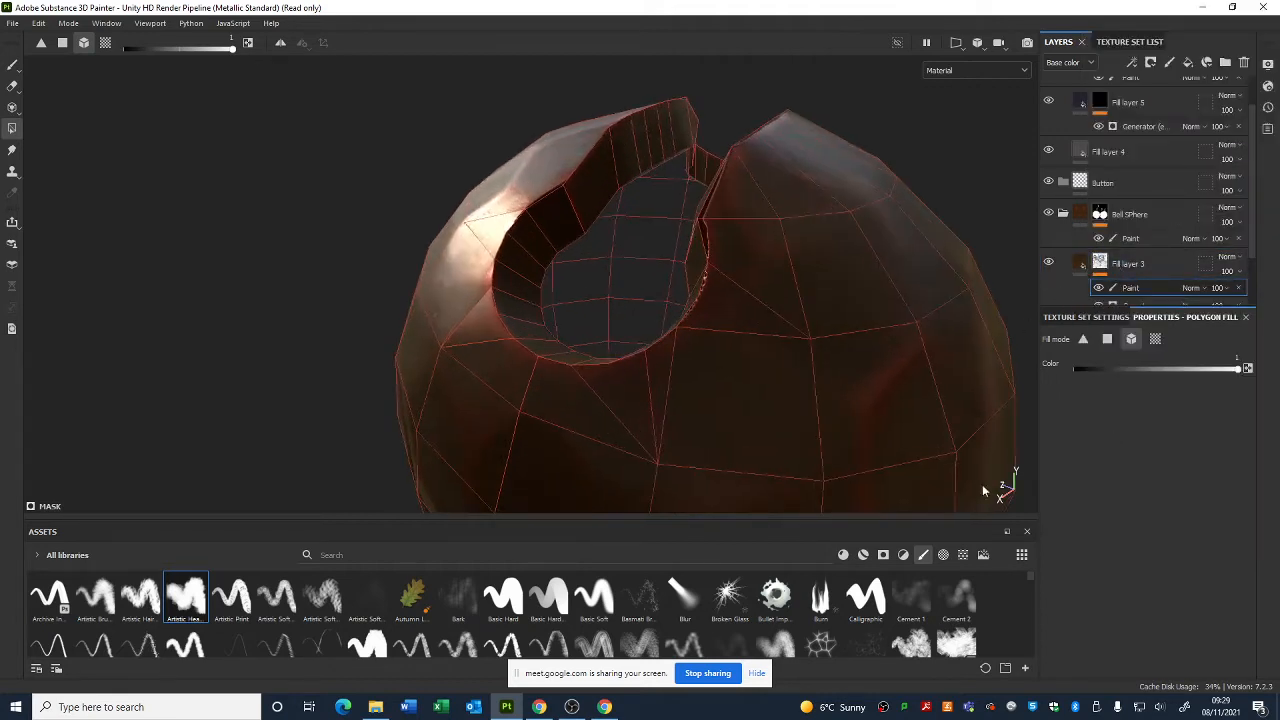
pyautogui.click(12, 67)
pyautogui.moveTo(592, 325)
pyautogui.keyDown('alt'); pyautogui.mouseDown()
pyautogui.moveTo(674, 306)
pyautogui.moveTo(677, 316)
pyautogui.mouseUp(); pyautogui.keyUp('alt')
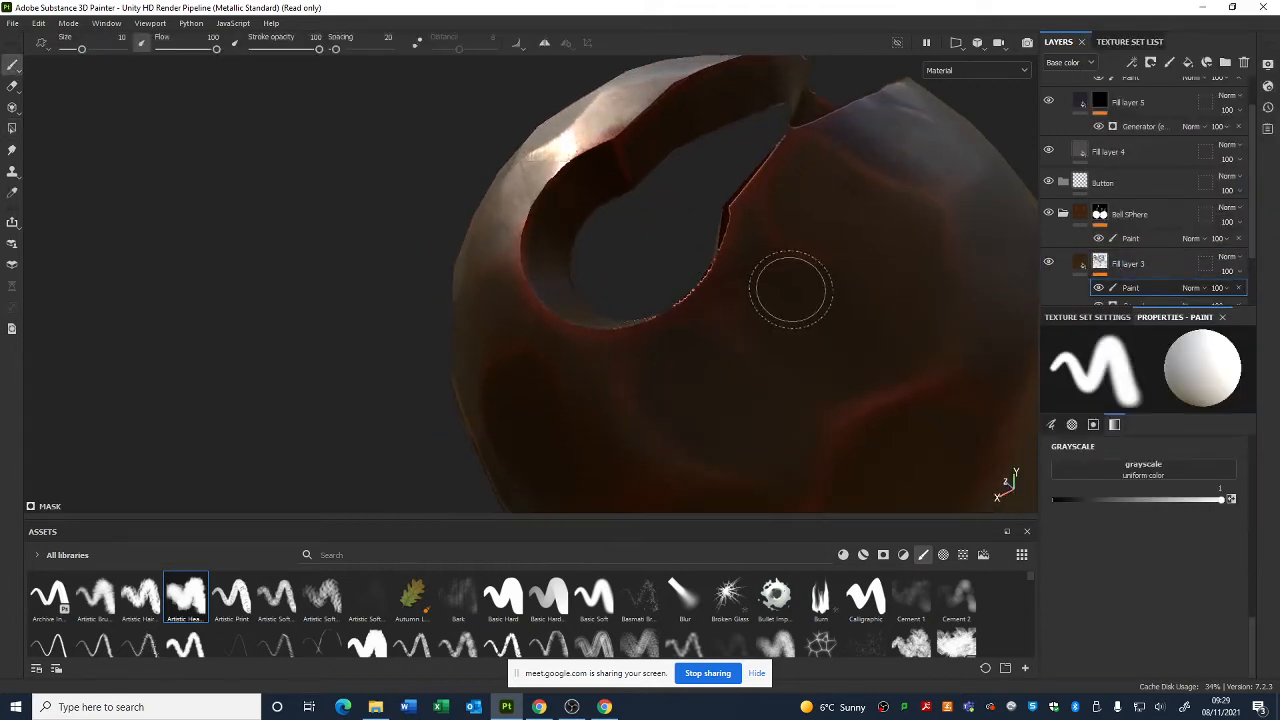
pyautogui.moveTo(791, 289)
pyautogui.keyDown('alt'); pyautogui.mouseDown()
pyautogui.moveTo(700, 329)
pyautogui.moveTo(695, 268)
pyautogui.mouseUp(); pyautogui.keyUp('alt')
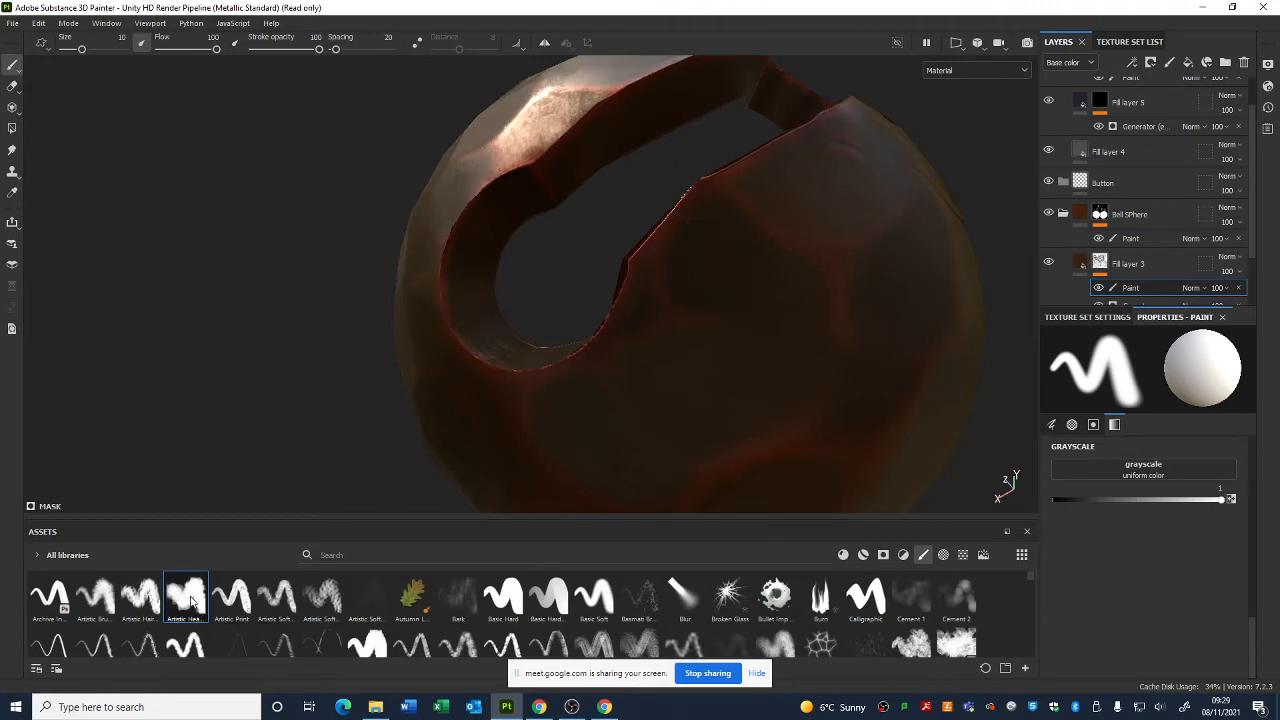
pyautogui.rightClick(736, 297)
pyautogui.click(773, 446)
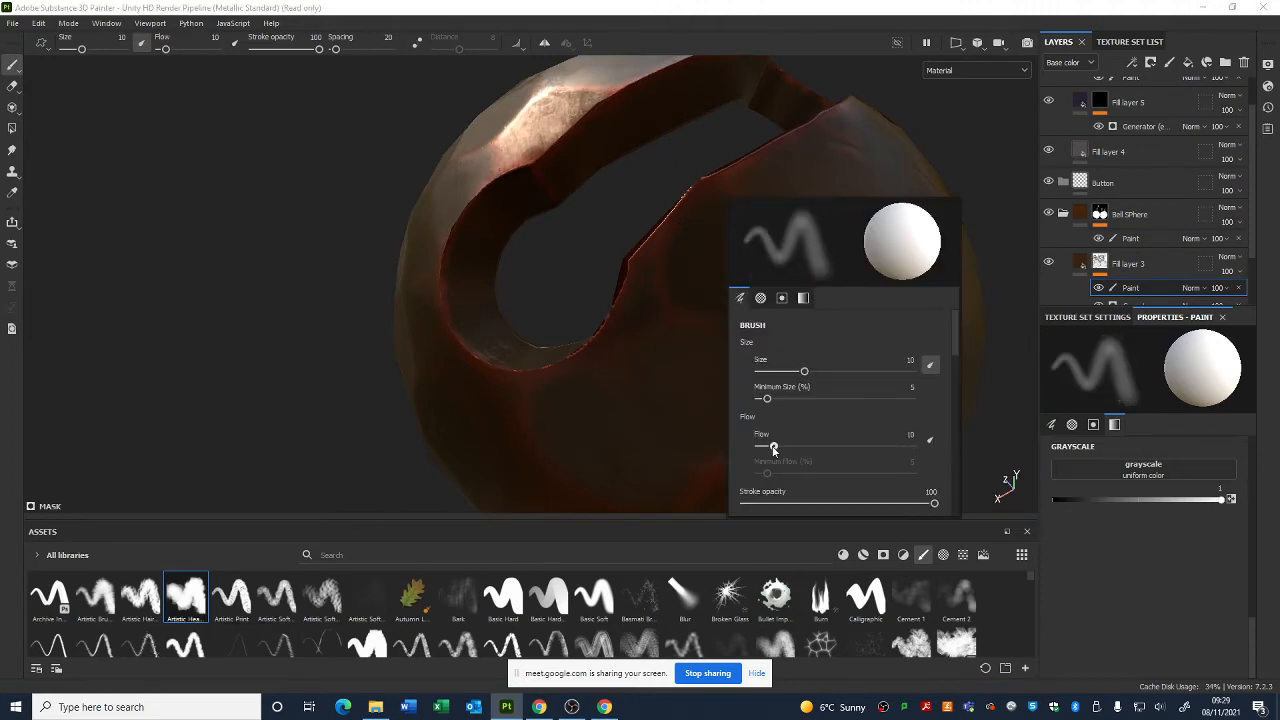
pyautogui.moveTo(807, 374); pyautogui.dragTo(812, 374)
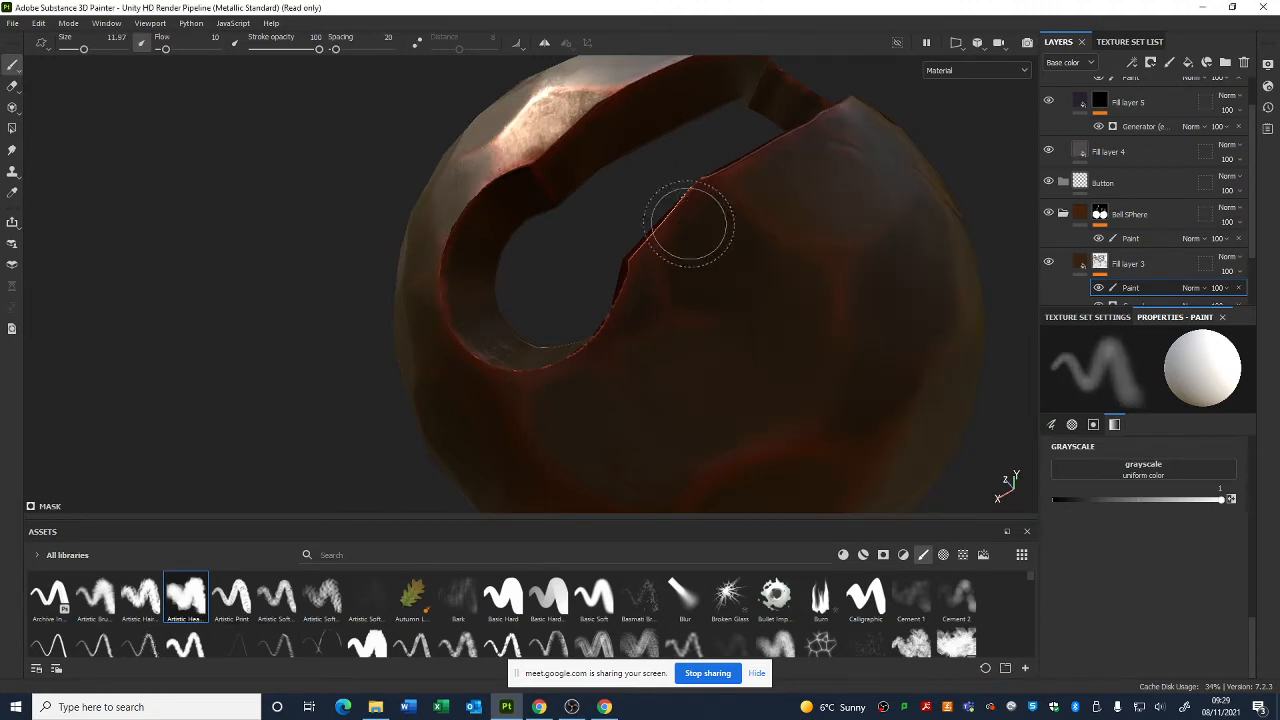
# - Switch the brush grayscale to 0 and touch up Fill layer 3's mask near the sphere's opening, rotating the environment light
pyautogui.keyDown('shift'); pyautogui.moveTo(570, 197); pyautogui.dragTo(738, 212, button='right'); pyautogui.keyUp('shift')
pyautogui.keyDown('alt'); pyautogui.moveTo(754, 263); pyautogui.dragTo(754, 369); pyautogui.keyUp('alt')
pyautogui.keyDown('alt'); pyautogui.moveTo(726, 414); pyautogui.dragTo(781, 311); pyautogui.keyUp('alt')
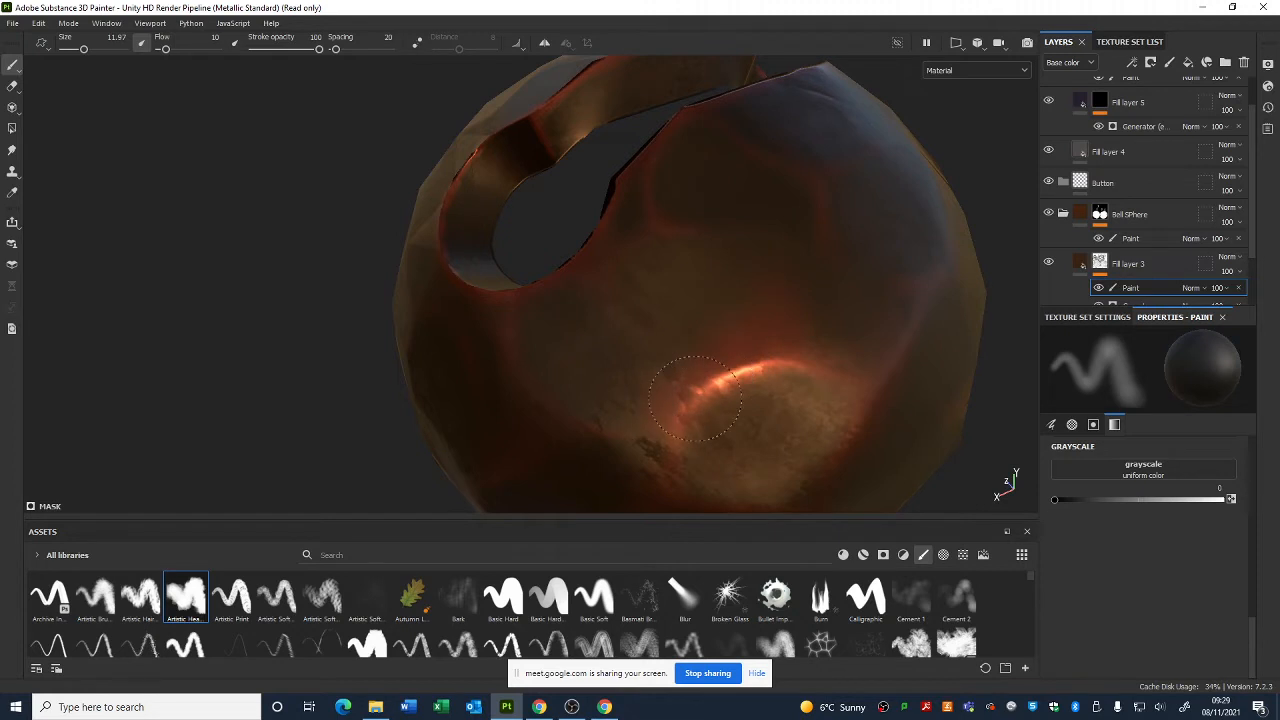
pyautogui.moveTo(840, 378)
pyautogui.keyDown('alt'); pyautogui.mouseDown()
pyautogui.moveTo(866, 386)
pyautogui.moveTo(917, 297)
pyautogui.moveTo(890, 285)
pyautogui.mouseUp(); pyautogui.keyUp('alt')
pyautogui.keyDown('shift'); pyautogui.moveTo(697, 272); pyautogui.dragTo(787, 355, button='right'); pyautogui.keyUp('shift')
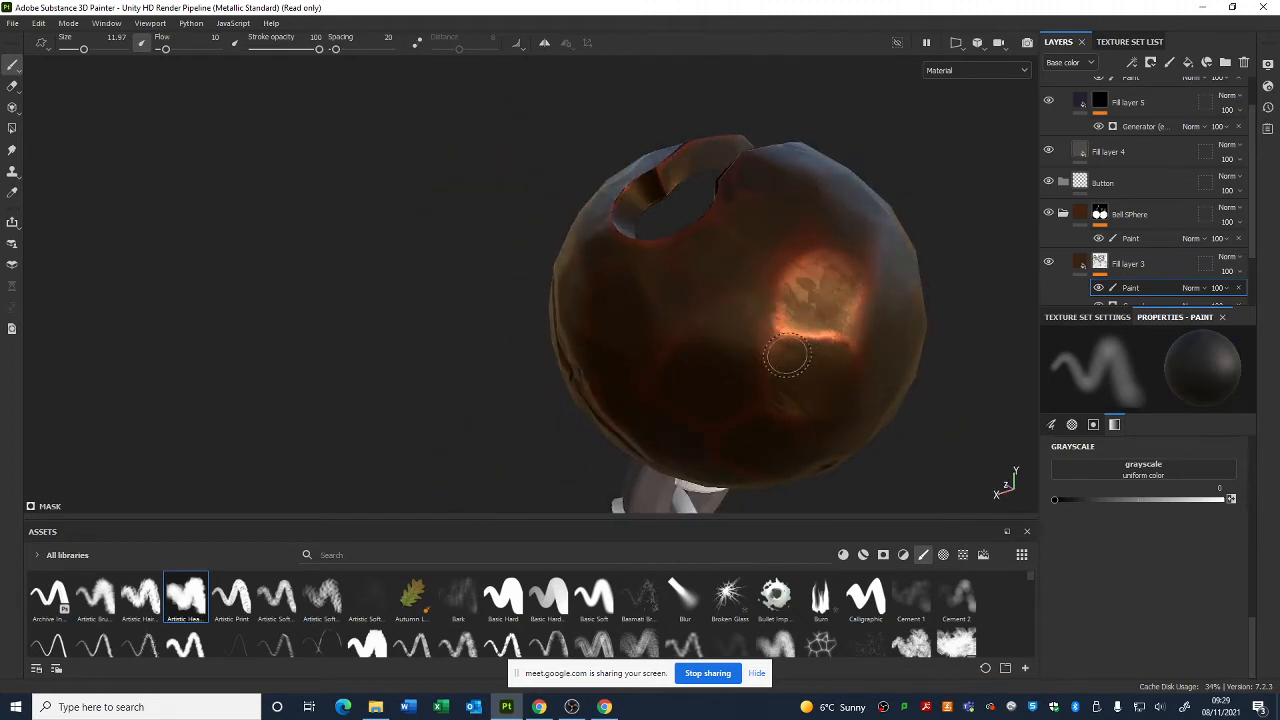
# - Alternate the brush grayscale between 1 and 0 while touching up Fill layer 3's mask around the sphere's sides and crossed grooves
pyautogui.press('x')
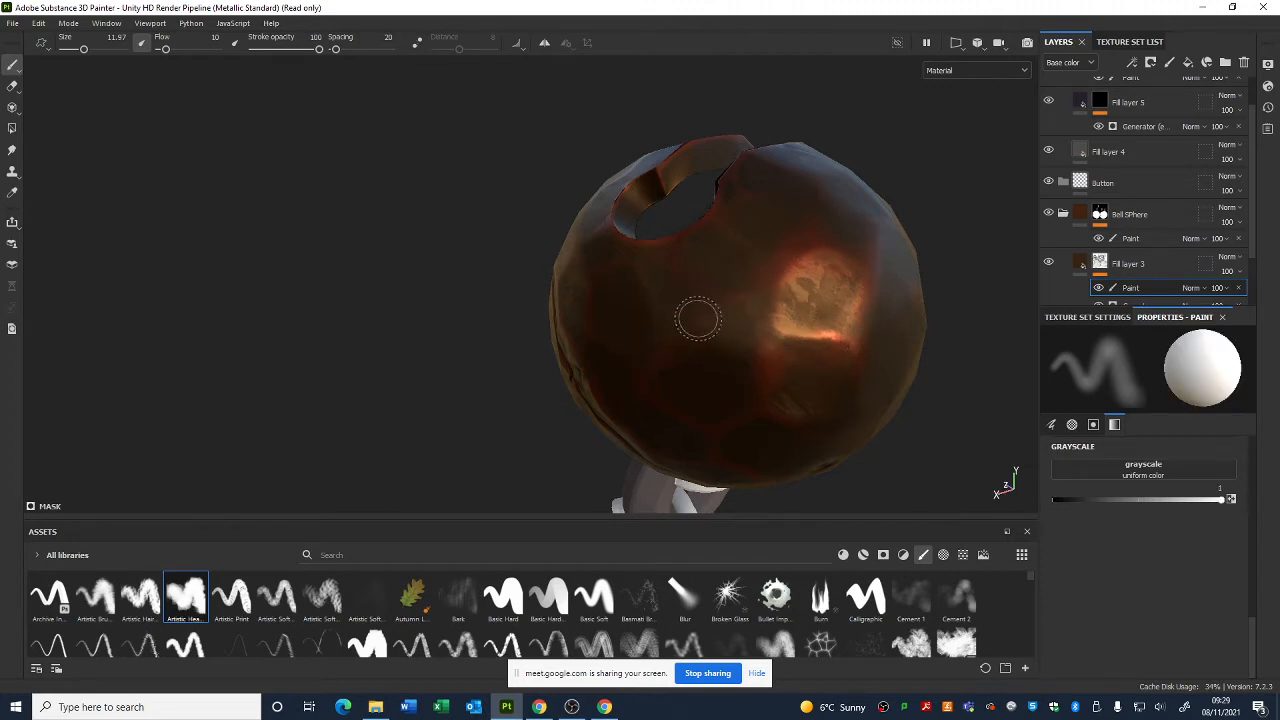
pyautogui.press('x')
pyautogui.keyDown('alt'); pyautogui.moveTo(697, 318); pyautogui.dragTo(737, 366); pyautogui.keyUp('alt')
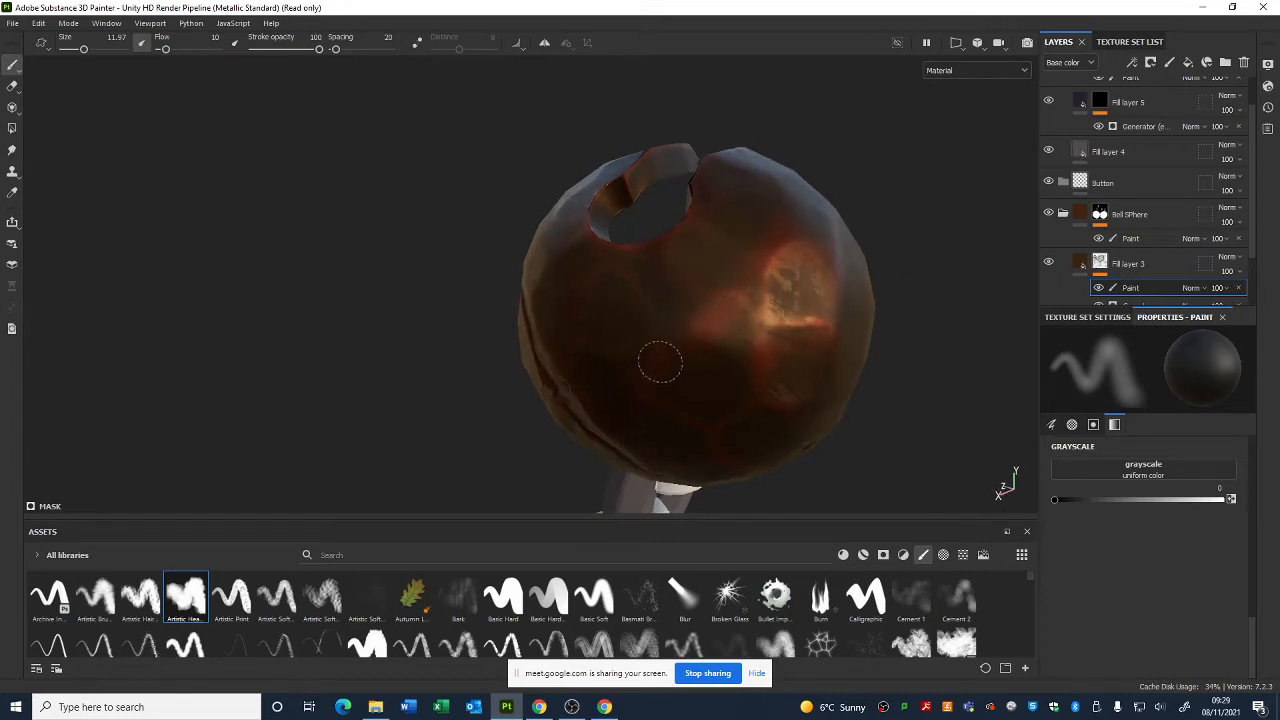
pyautogui.press('x')
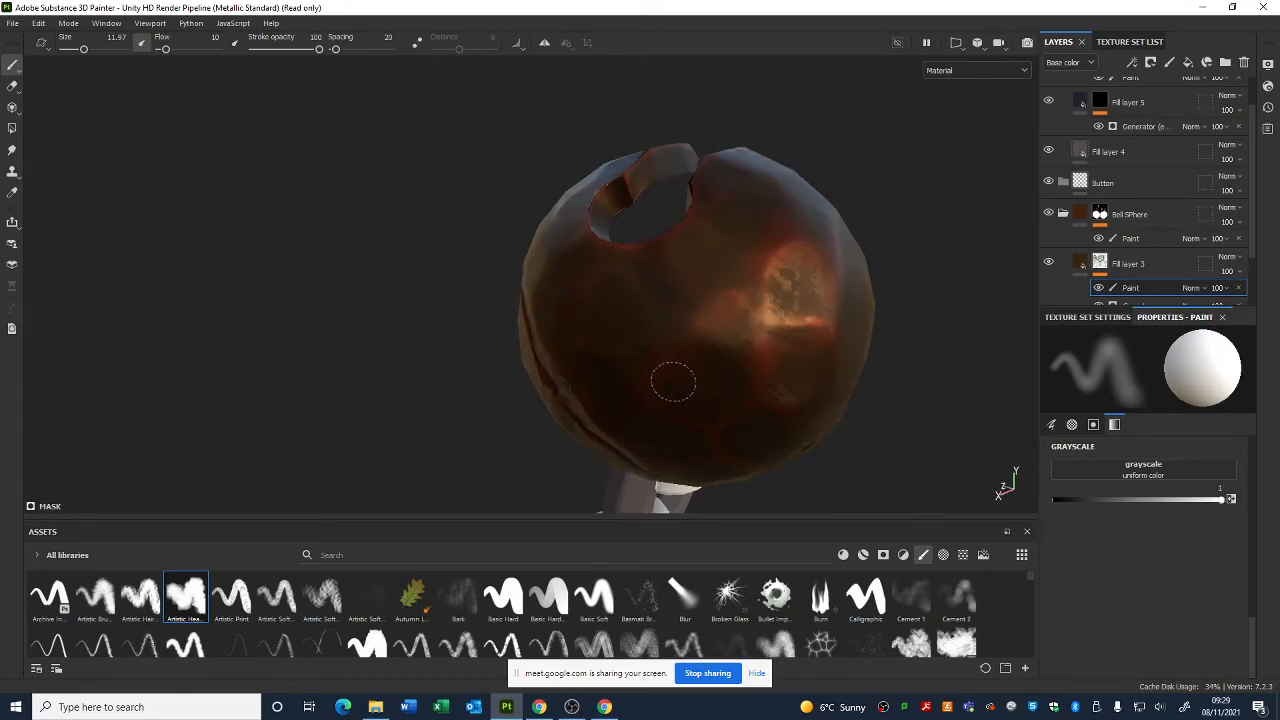
pyautogui.moveTo(673, 381)
pyautogui.keyDown('alt'); pyautogui.mouseDown()
pyautogui.moveTo(517, 323)
pyautogui.moveTo(803, 394)
pyautogui.moveTo(594, 381)
pyautogui.moveTo(569, 409)
pyautogui.moveTo(674, 391)
pyautogui.moveTo(614, 343)
pyautogui.mouseUp(); pyautogui.keyUp('alt')
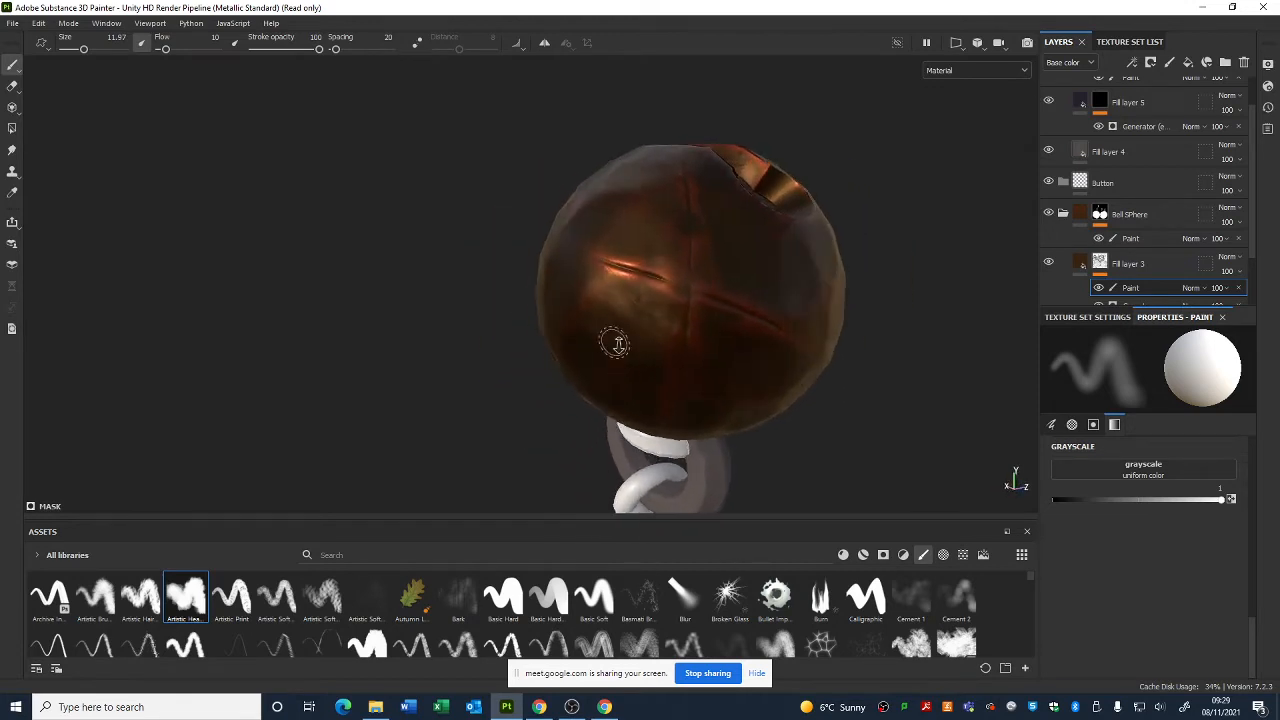
pyautogui.scroll(3, 614, 343)
pyautogui.press('x')
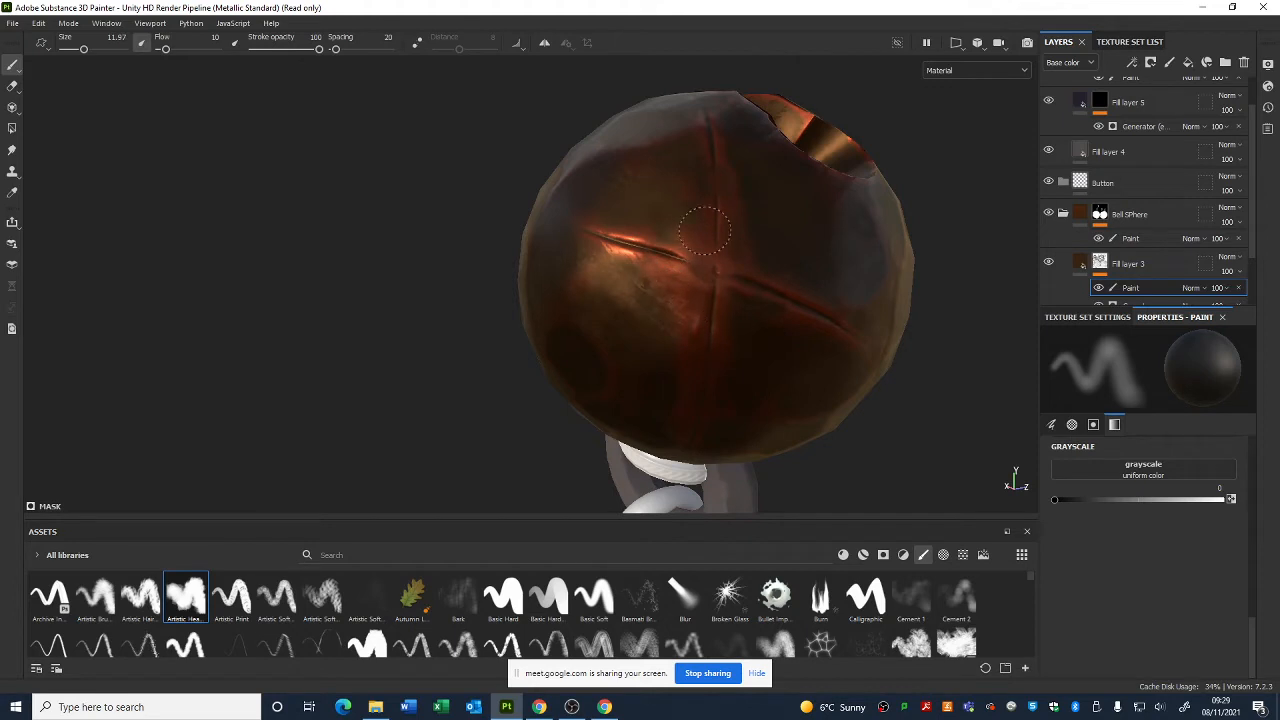
# - Assign the Curvature generator to the empty generator on Fill layer 5's mask
pyautogui.moveTo(851, 343)
pyautogui.keyDown('alt'); pyautogui.mouseDown()
pyautogui.moveTo(700, 350)
pyautogui.moveTo(829, 394)
pyautogui.moveTo(647, 342)
pyautogui.moveTo(714, 357)
pyautogui.moveTo(851, 347)
pyautogui.moveTo(600, 320)
pyautogui.moveTo(809, 329)
pyautogui.moveTo(775, 312)
pyautogui.mouseUp(); pyautogui.keyUp('alt')
pyautogui.keyDown('alt'); pyautogui.moveTo(775, 312); pyautogui.dragTo(674, 93, button='middle'); pyautogui.keyUp('alt')
pyautogui.keyDown('alt'); pyautogui.moveTo(674, 93); pyautogui.dragTo(660, 285, button='right'); pyautogui.keyUp('alt')
pyautogui.keyDown('alt'); pyautogui.moveTo(660, 285); pyautogui.dragTo(731, 297); pyautogui.keyUp('alt')
pyautogui.keyDown('alt'); pyautogui.moveTo(731, 297); pyautogui.dragTo(745, 307, button='middle'); pyautogui.keyUp('alt')
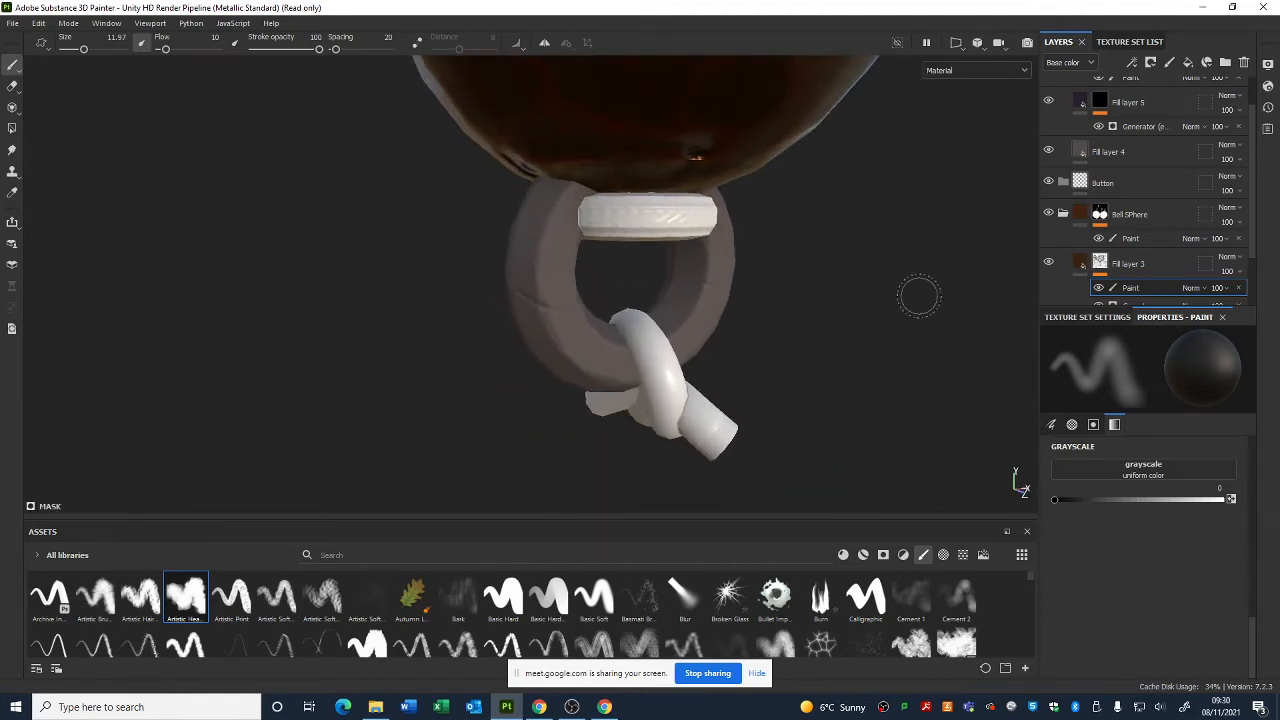
pyautogui.click(1165, 127)
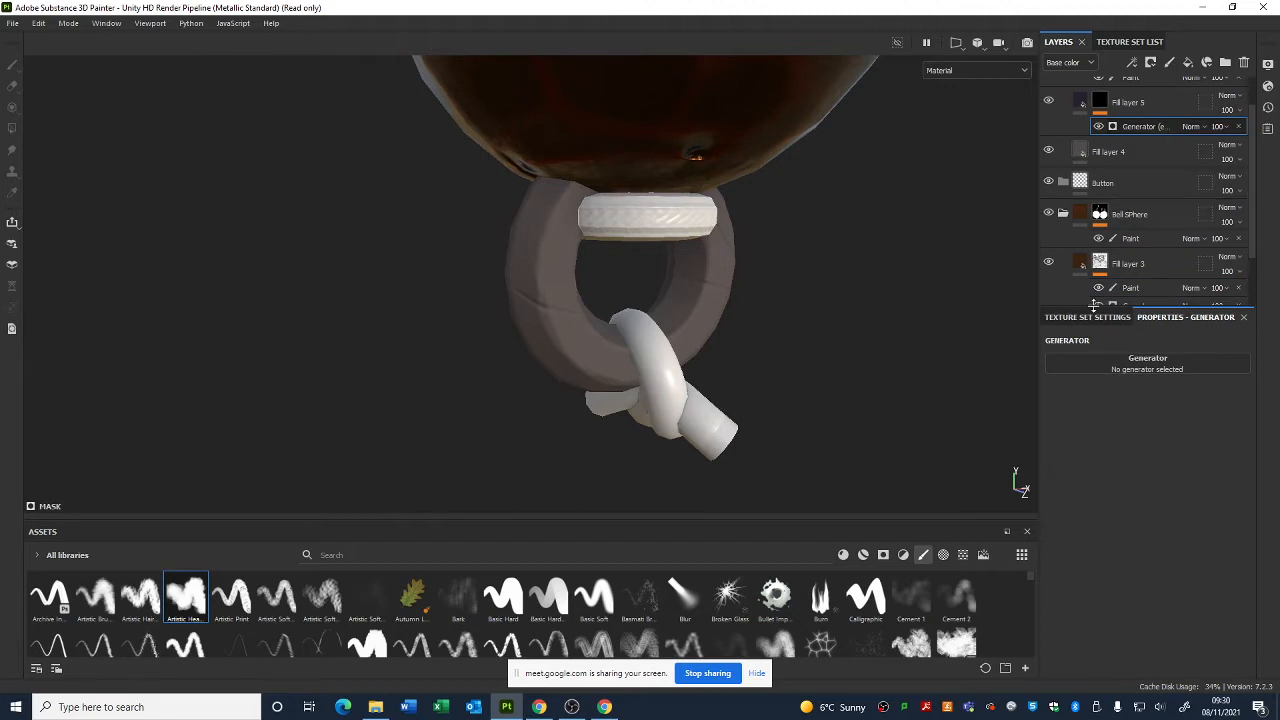
pyautogui.click(1133, 370)
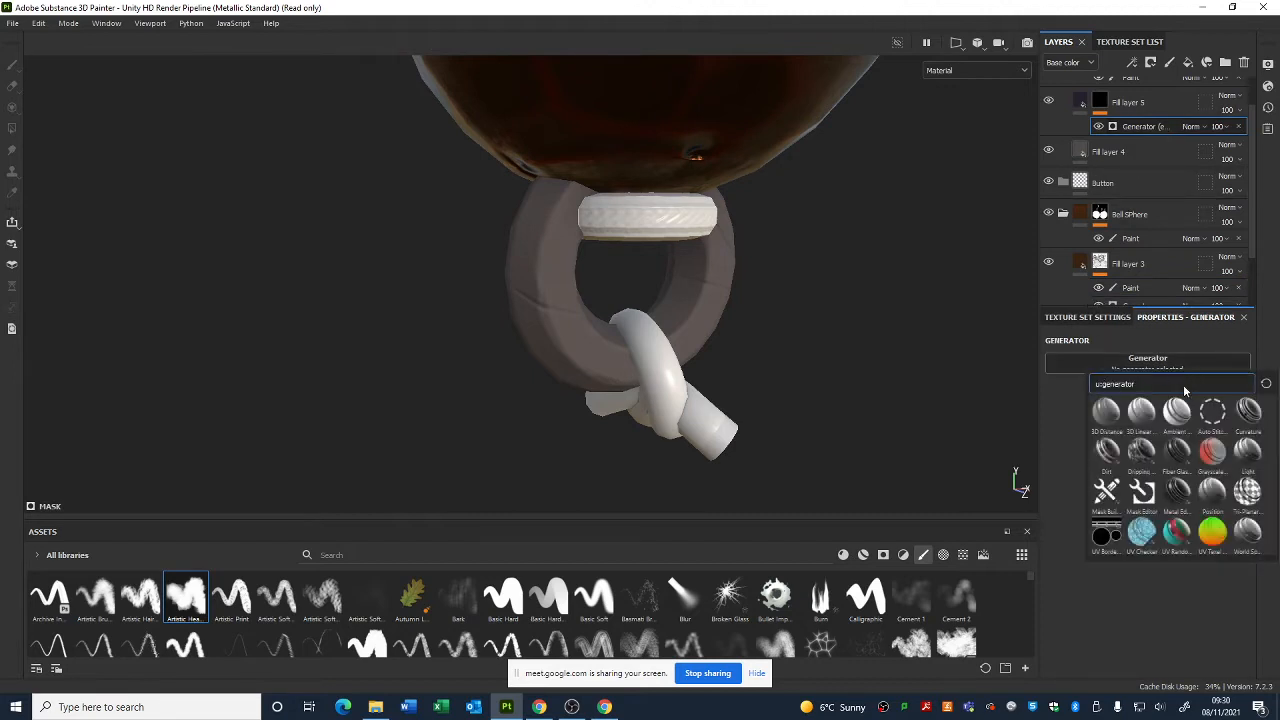
pyautogui.click(1248, 414)
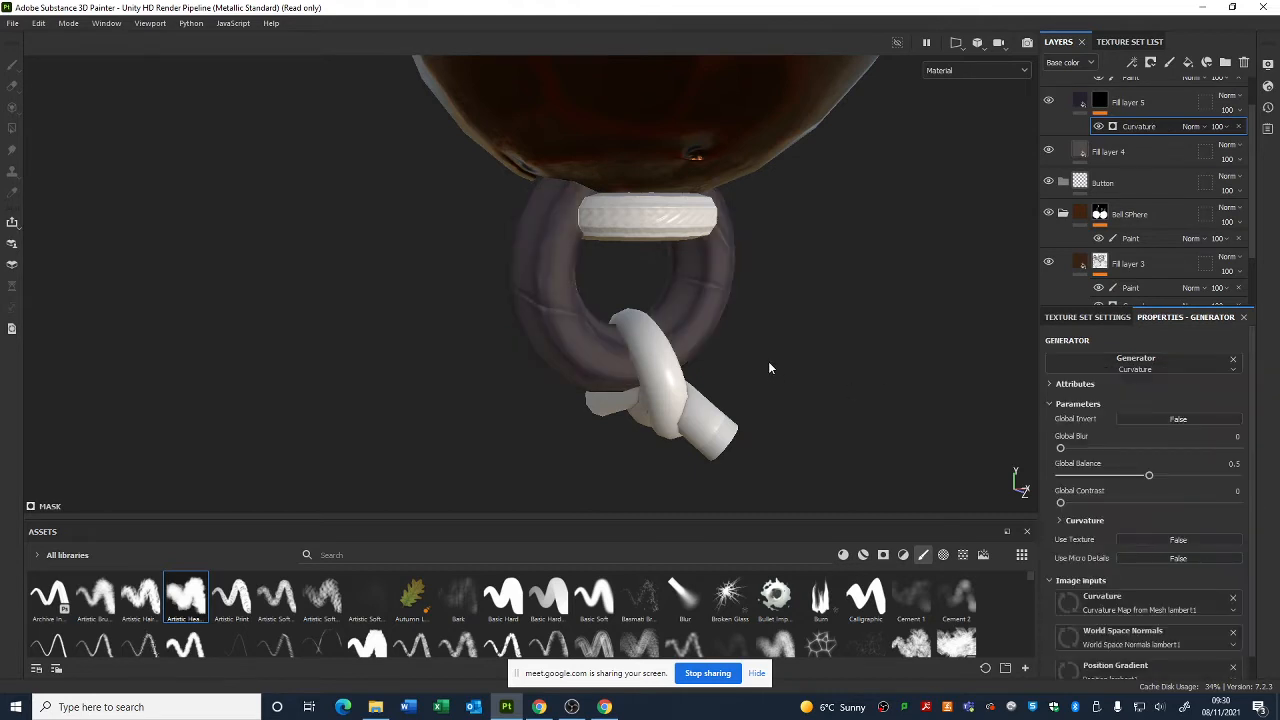
# - Set the Curvature generator's Global Balance to 0.28 and lower Fill layer 5's opacity to 62
pyautogui.keyDown('alt'); pyautogui.moveTo(775, 331); pyautogui.dragTo(748, 330); pyautogui.keyUp('alt')
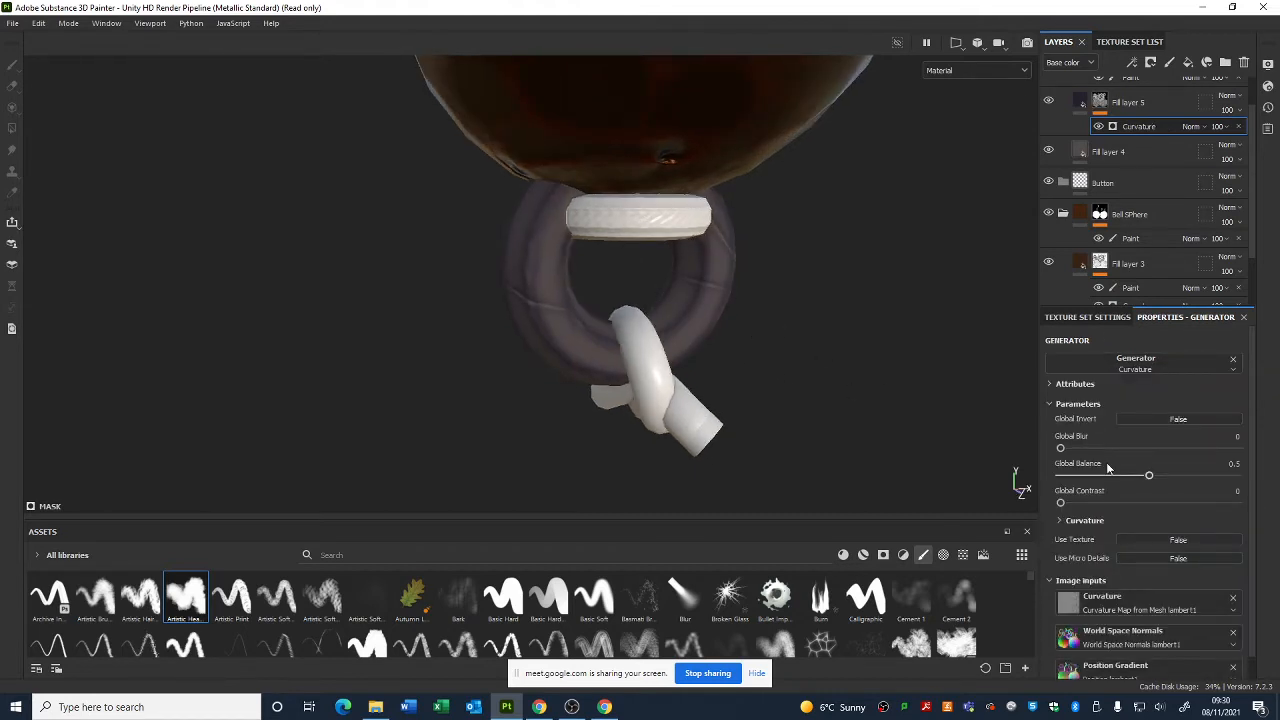
pyautogui.moveTo(1121, 478); pyautogui.dragTo(1100, 478)
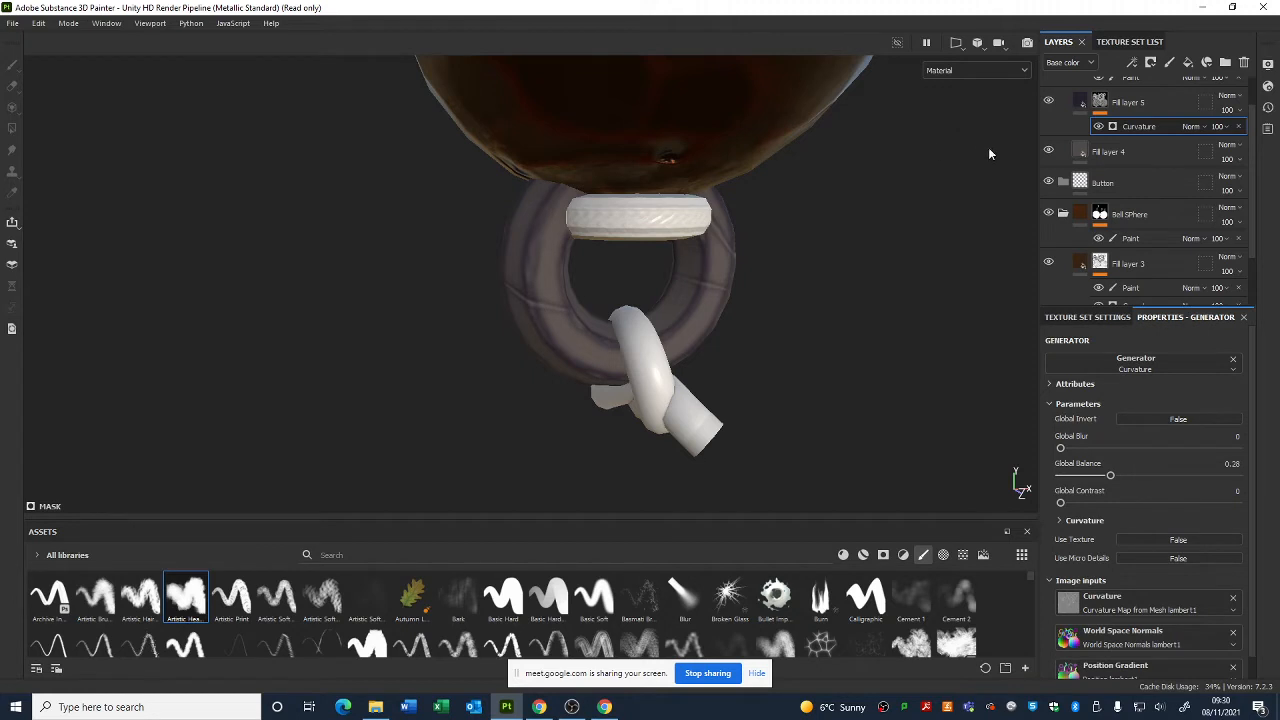
pyautogui.click(1228, 110)
pyautogui.moveTo(1272, 134); pyautogui.dragTo(1251, 138)
# - Toggle Fill layer 5's visibility off and on to compare its curvature shading on the hoop
pyautogui.keyDown('alt'); pyautogui.moveTo(690, 140); pyautogui.dragTo(437, 140, button='right'); pyautogui.keyUp('alt')
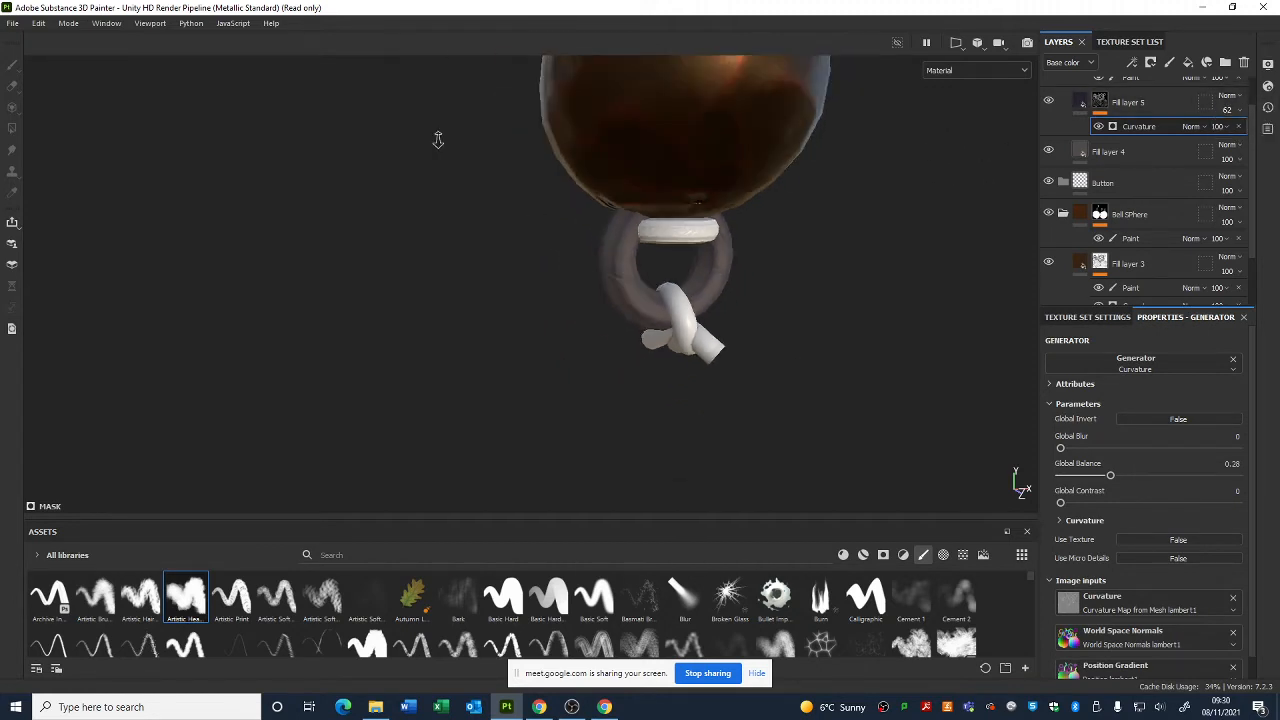
pyautogui.keyDown('alt'); pyautogui.moveTo(450, 150); pyautogui.dragTo(600, 255); pyautogui.keyUp('alt')
pyautogui.keyDown('alt'); pyautogui.moveTo(620, 300); pyautogui.dragTo(762, 335, button='right'); pyautogui.keyUp('alt')
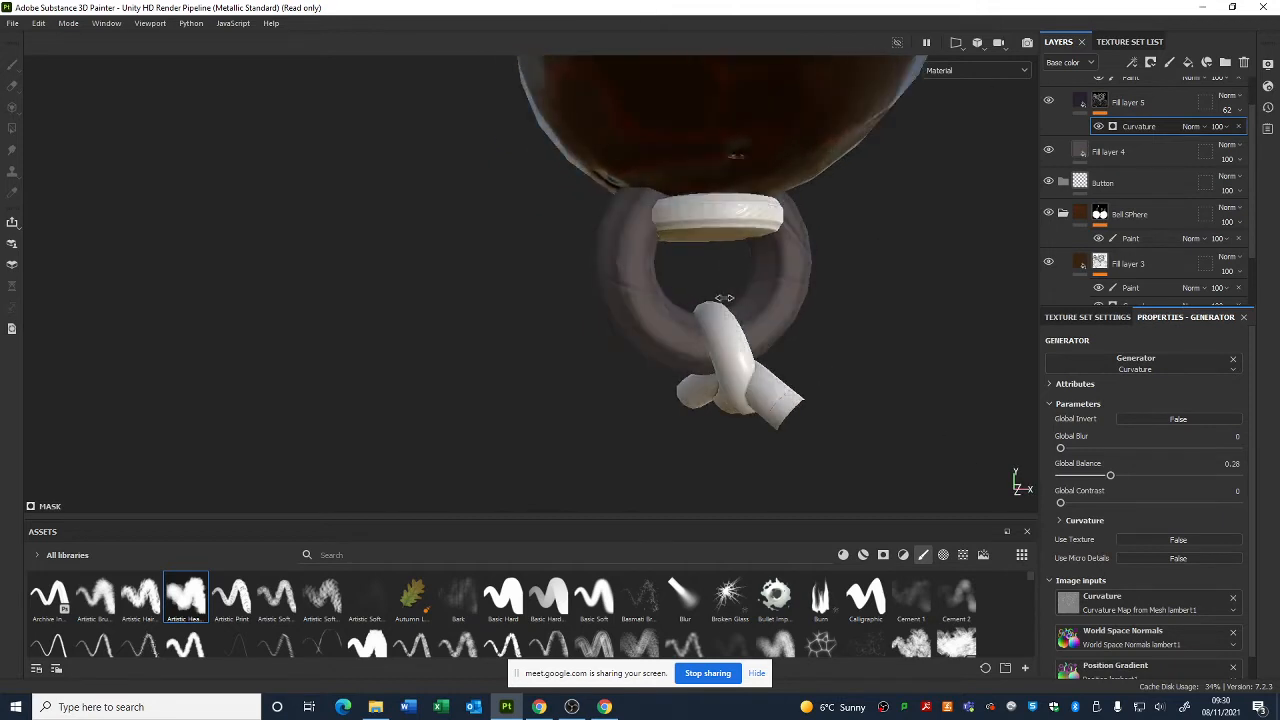
pyautogui.click(1049, 102)
pyautogui.click(1049, 102)
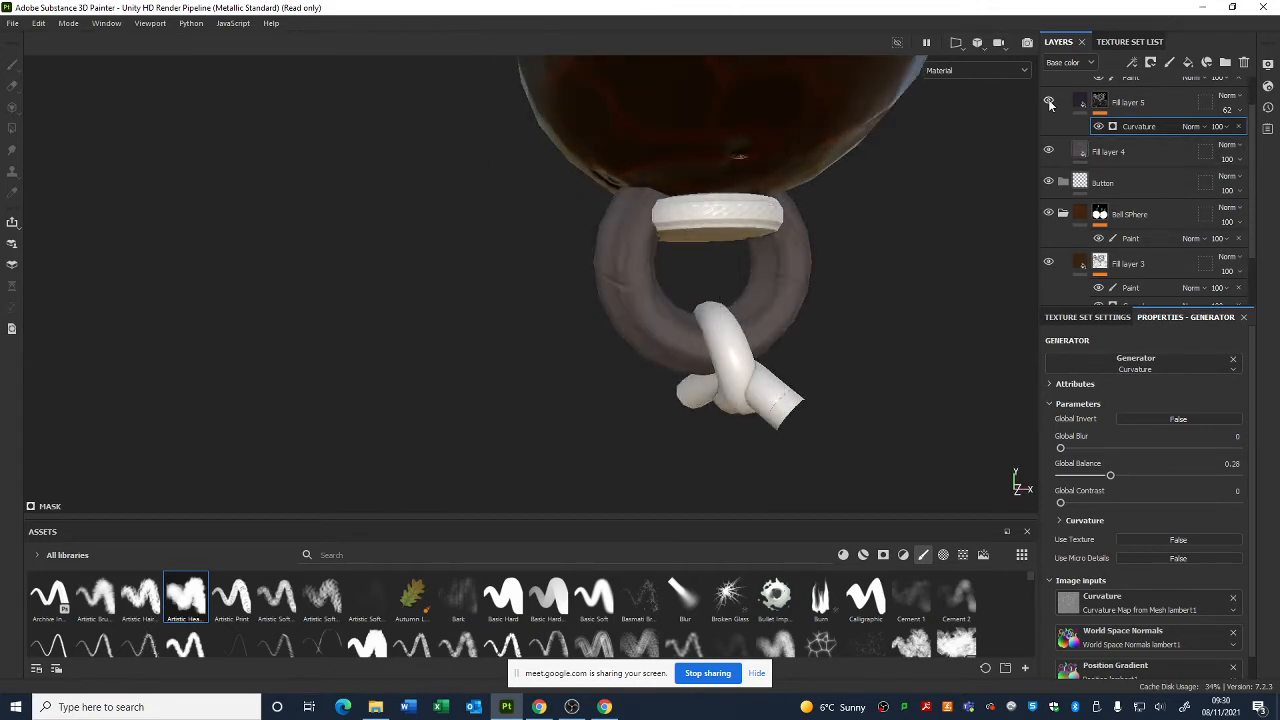
# - Enable the roughness channel on Fill layer 5 and raise its roughness to about 0.58
pyautogui.click(1049, 102)
pyautogui.click(1049, 102)
pyautogui.click(1083, 103)
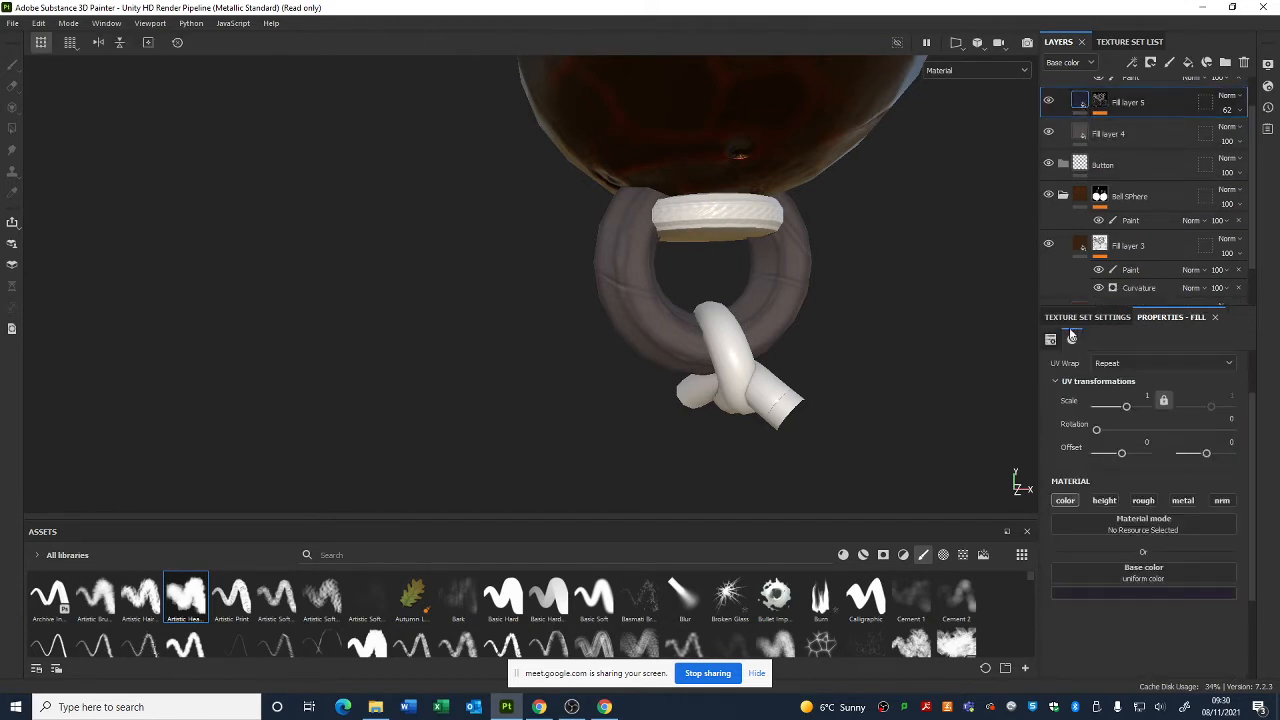
pyautogui.scroll(1, 1110, 420)
pyautogui.scroll(-3, 1114, 464)
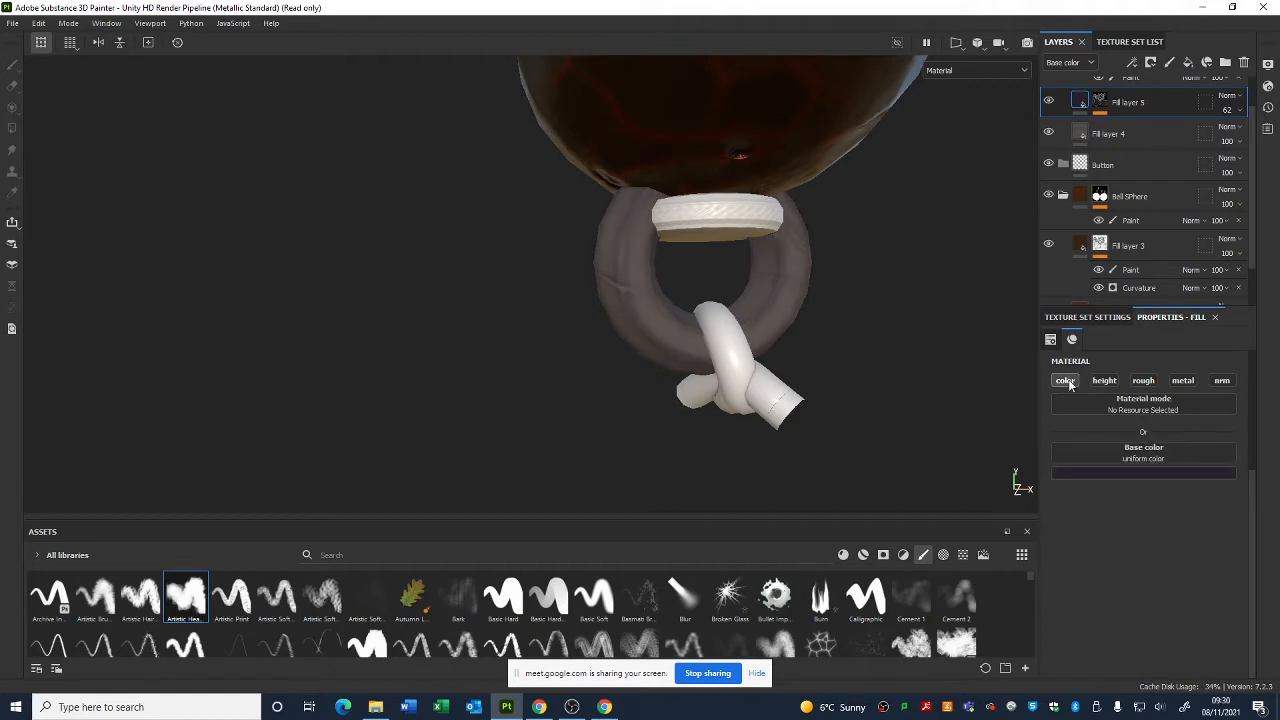
pyautogui.click(1138, 380)
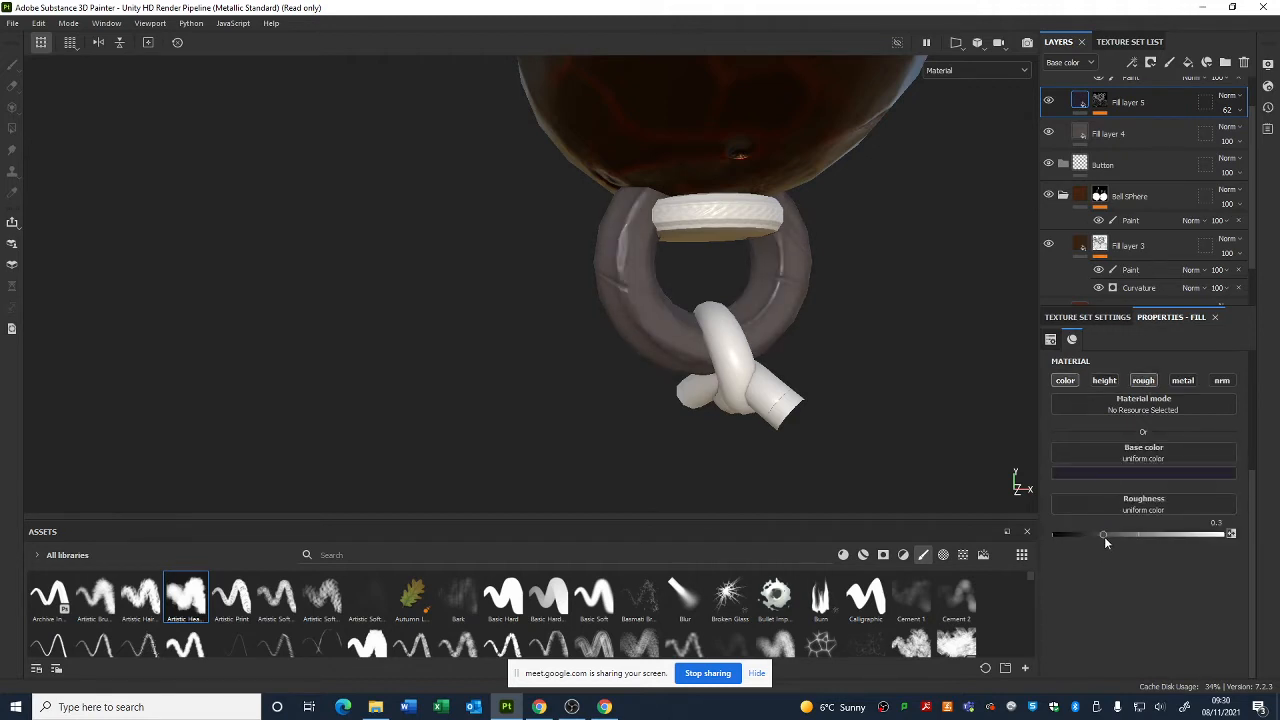
pyautogui.moveTo(1104, 531); pyautogui.dragTo(1151, 529)
pyautogui.keyDown('shift'); pyautogui.moveTo(880, 404); pyautogui.dragTo(761, 292, button='right'); pyautogui.keyUp('shift')
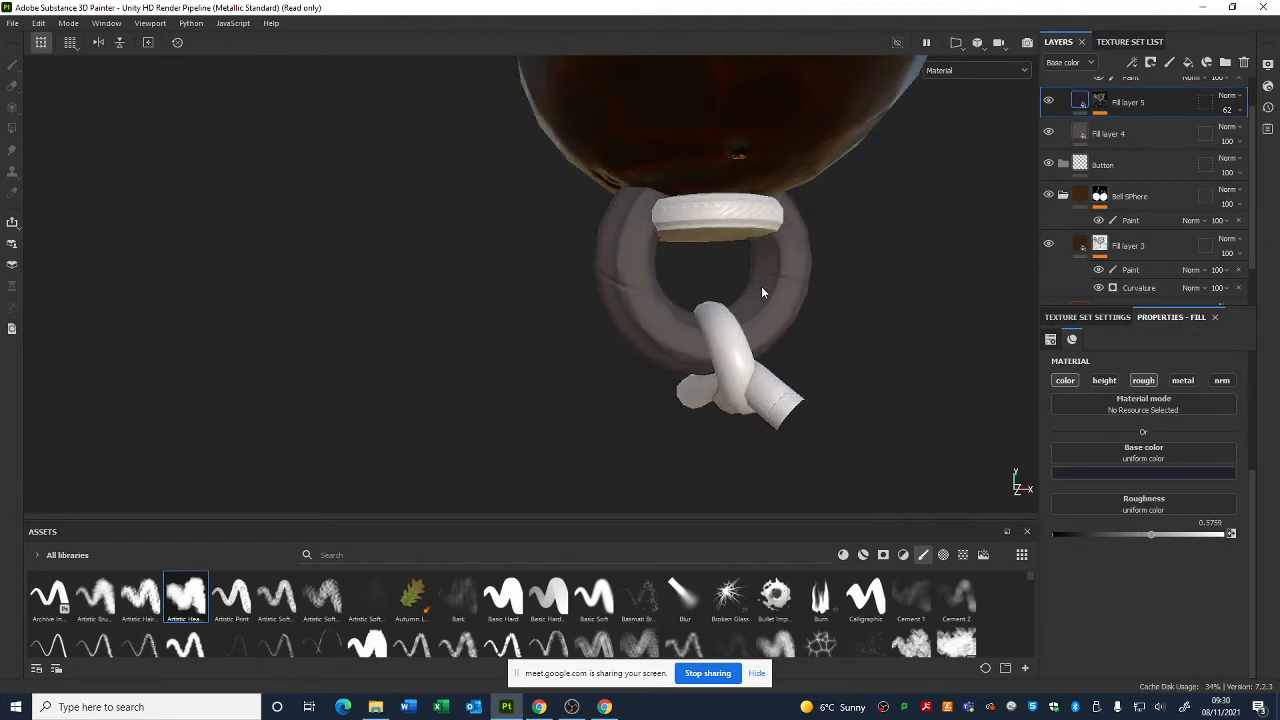
pyautogui.scroll(1, 1128, 100)
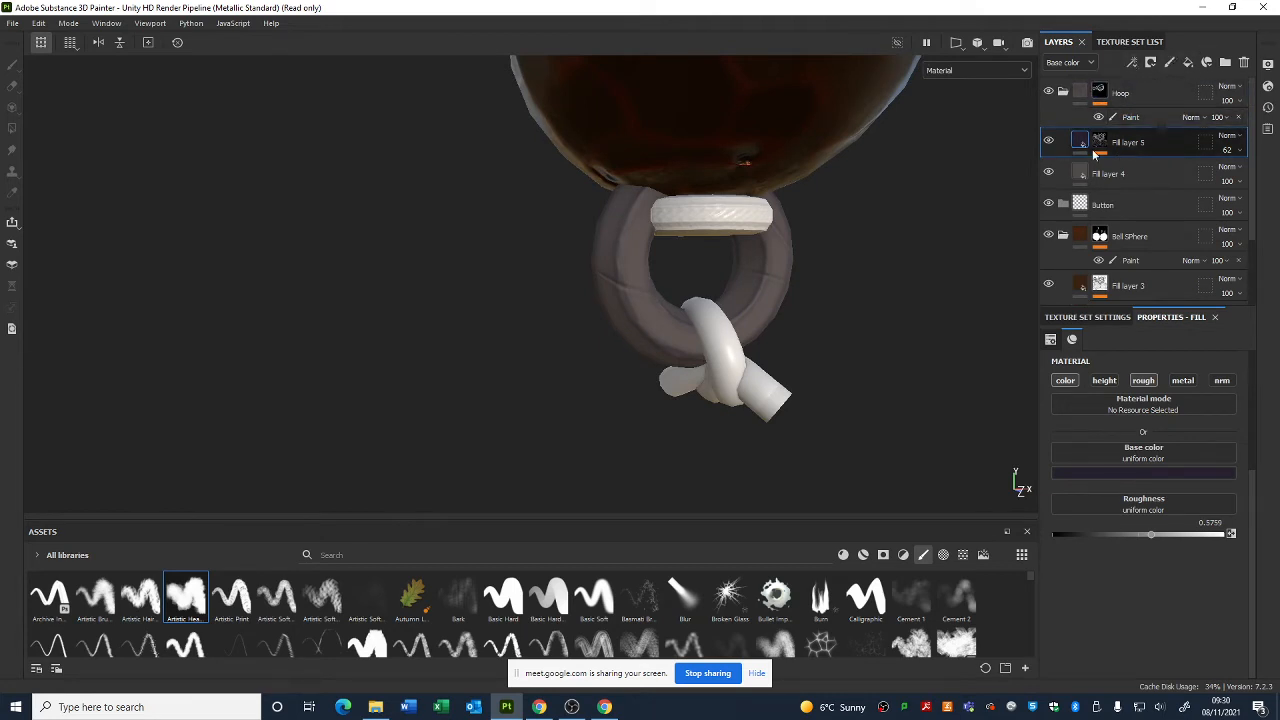
# - Duplicate Fill layer 5, remove the Curvature generator from the copy's mask and disable the copy's roughness channel
pyautogui.hotkey('ctrl', 'd')
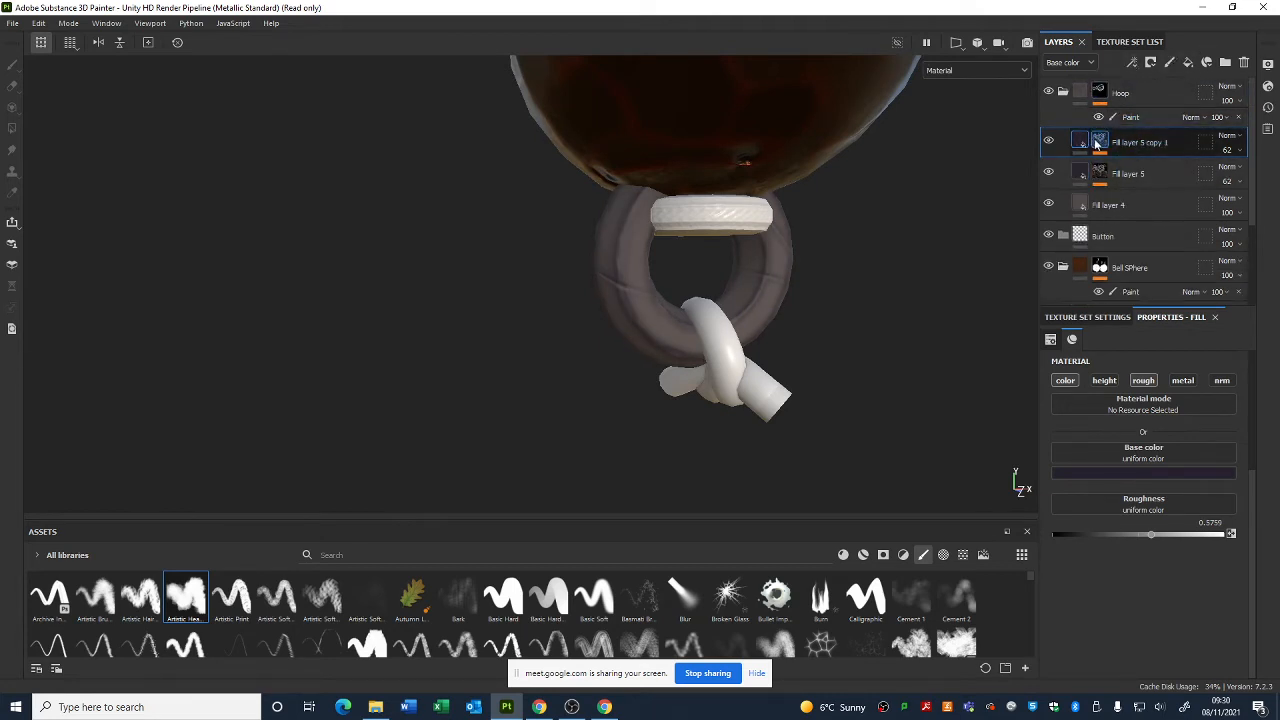
pyautogui.click(1099, 144)
pyautogui.click(1238, 167)
pyautogui.click(1080, 142)
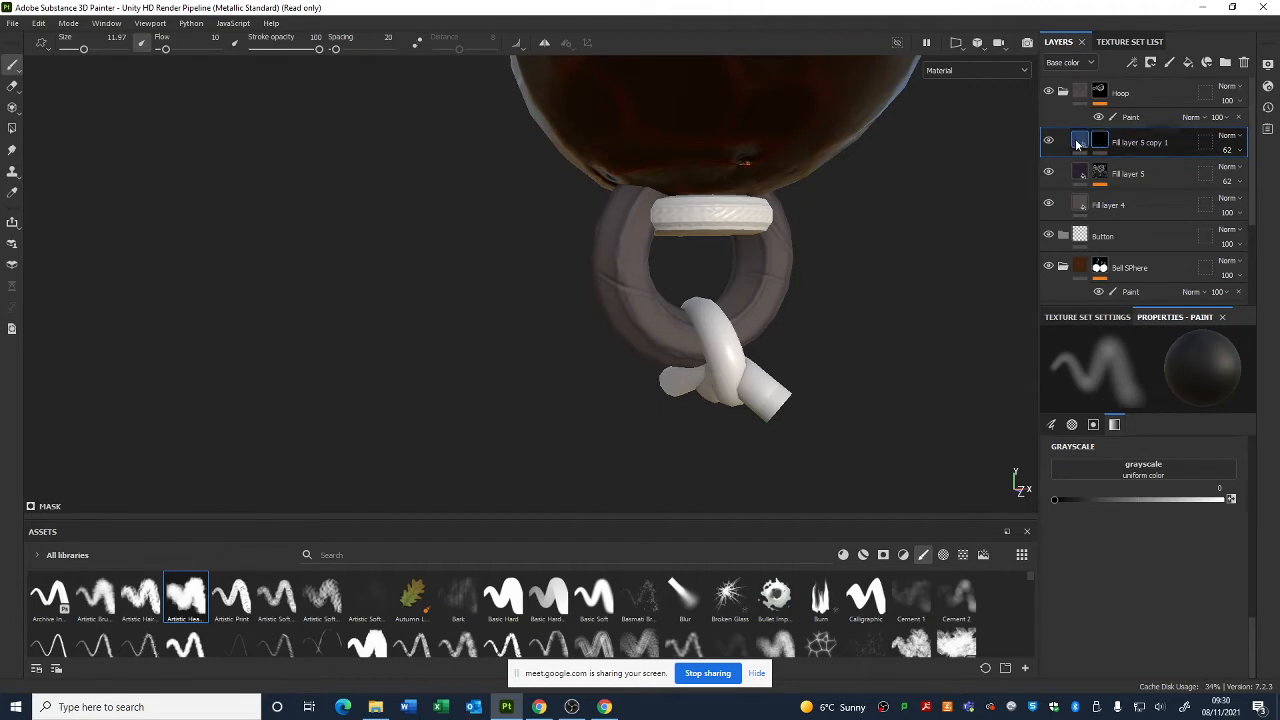
pyautogui.click(1153, 382)
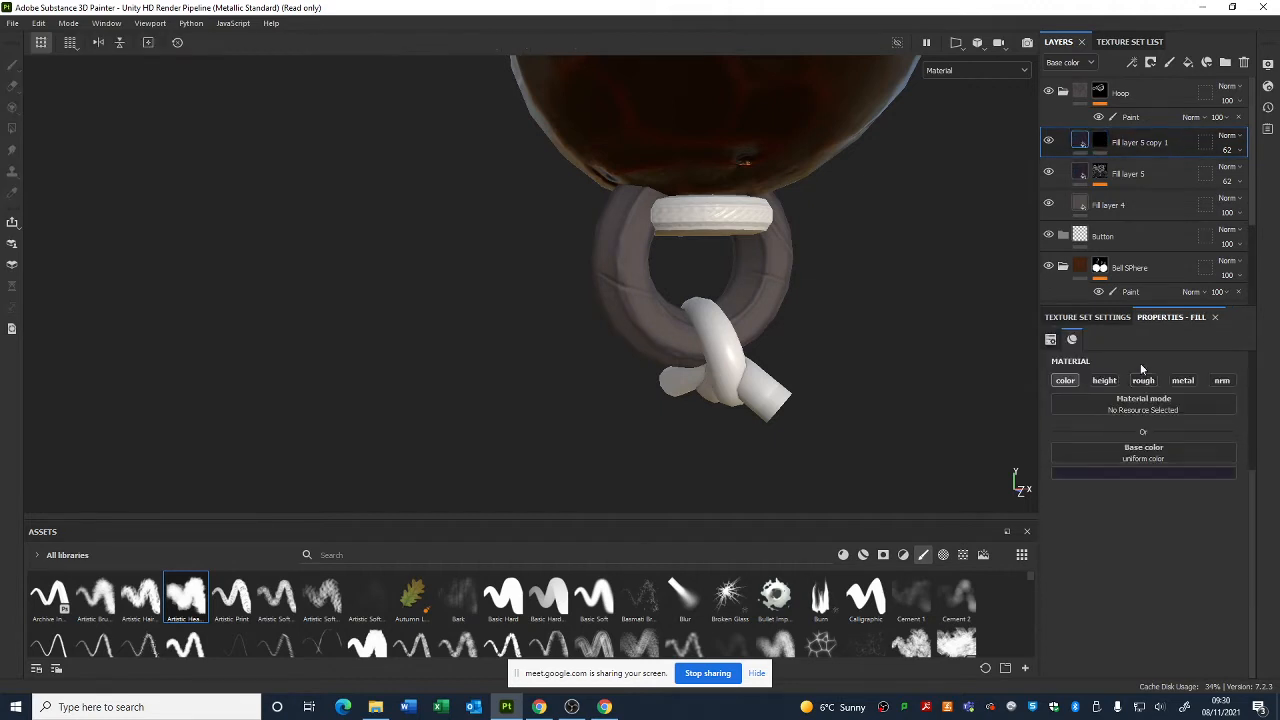
# - Add an Ambient Occlusion generator to the mask of Fill layer 5 copy 1
pyautogui.click(1099, 144)
pyautogui.rightClick(1099, 144)
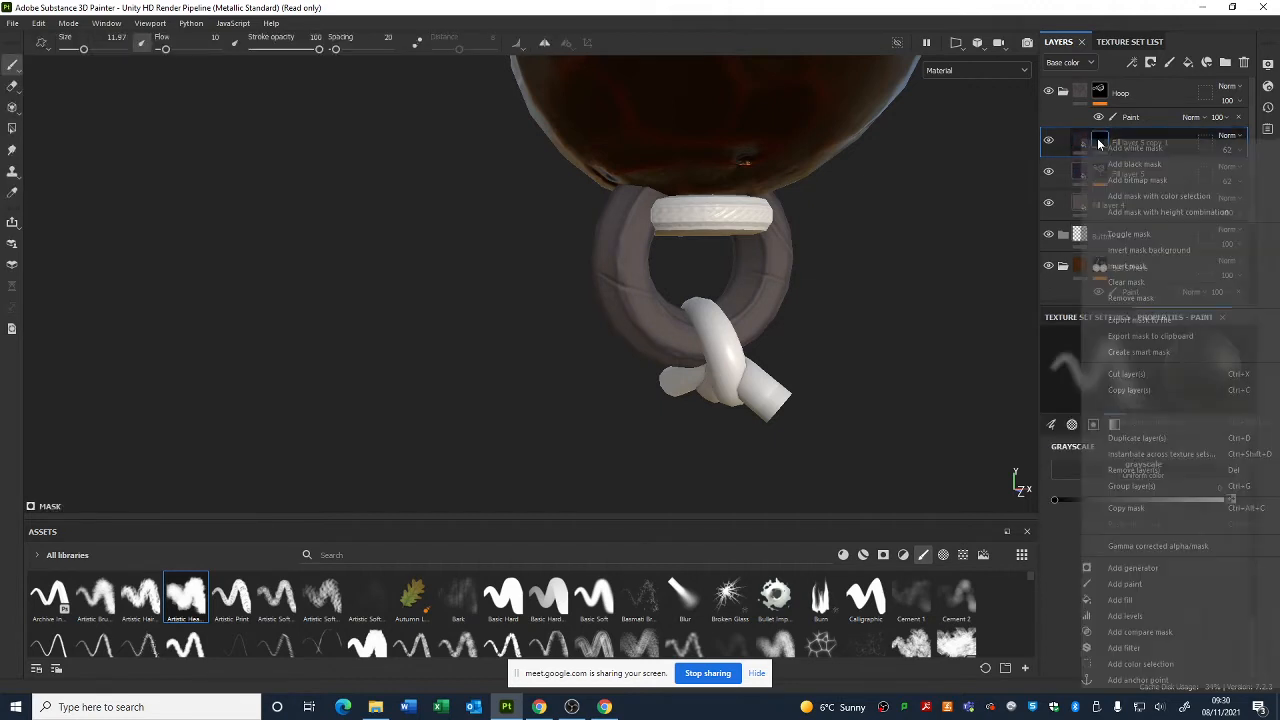
pyautogui.click(1143, 567)
pyautogui.click(1215, 365)
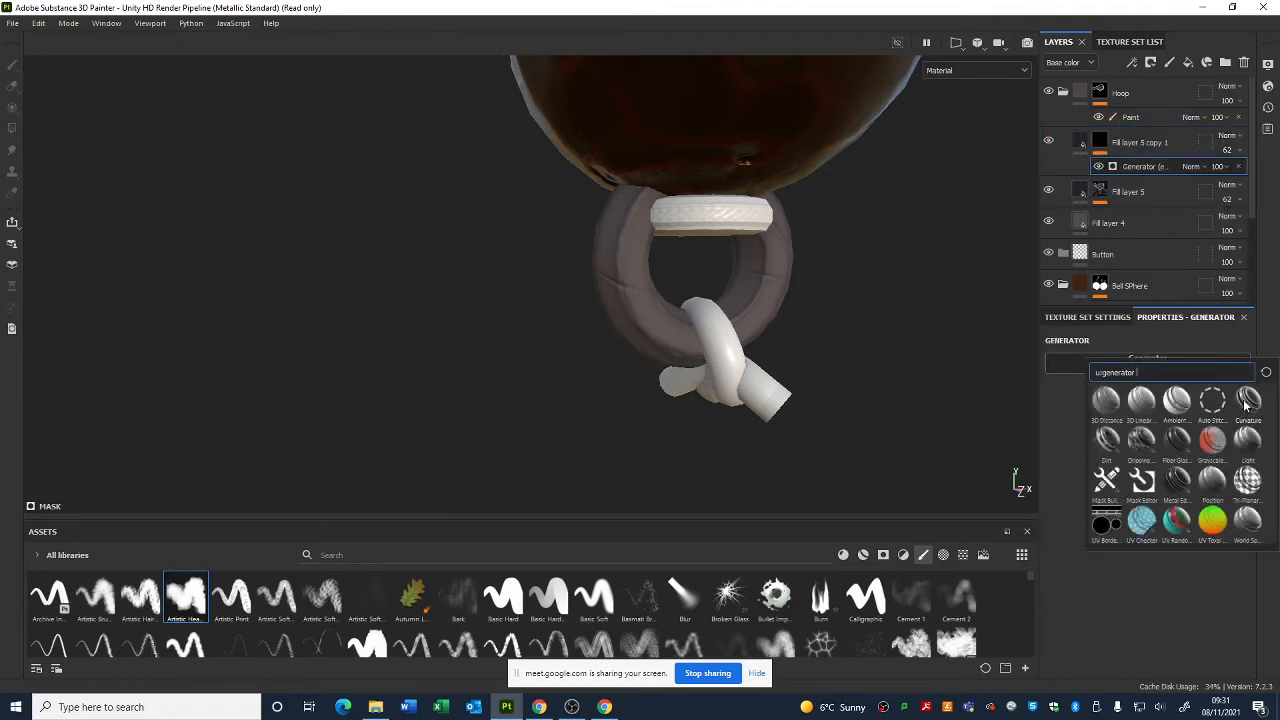
pyautogui.click(1170, 404)
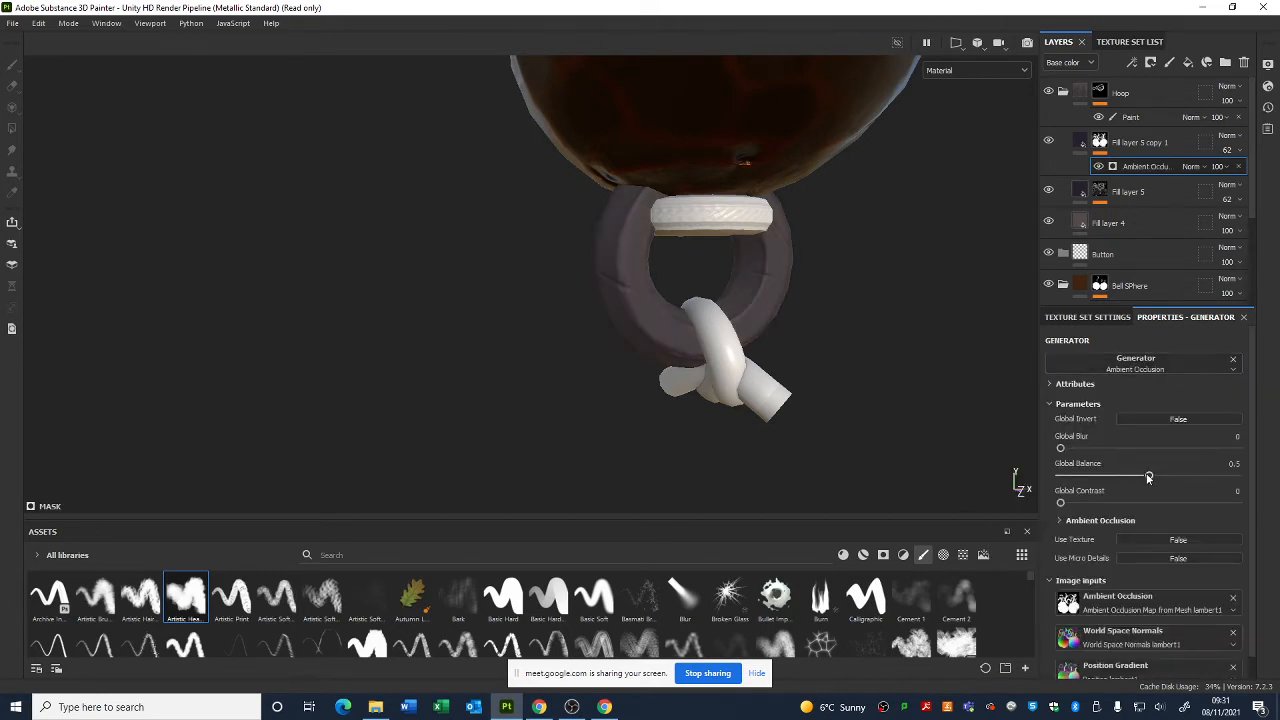
# - Show the mask channel in the viewport and examine the ambient occlusion mask of Fill layer 5 copy 1 around the hoop
pyautogui.scroll(-3, 443, 298)
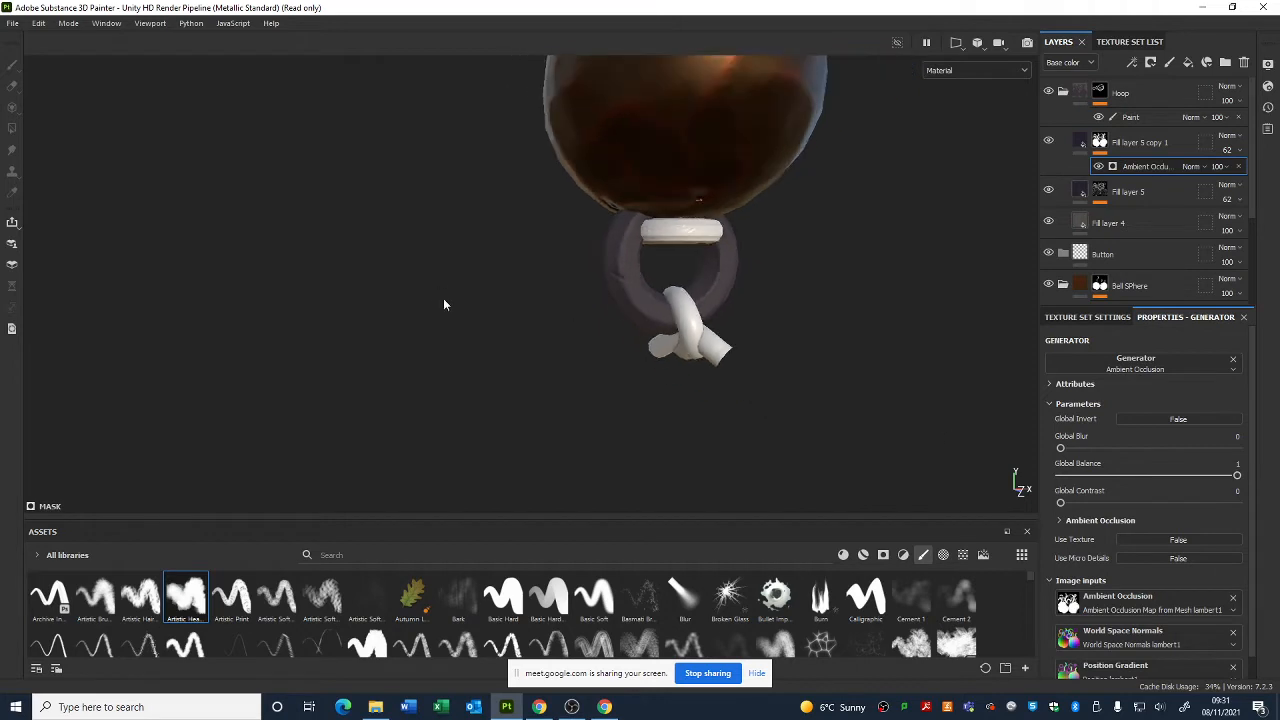
pyautogui.moveTo(686, 357)
pyautogui.keyDown('shift'); pyautogui.mouseDown(button='right')
pyautogui.moveTo(698, 359)
pyautogui.moveTo(682, 361)
pyautogui.mouseUp(button='right'); pyautogui.keyUp('shift')
pyautogui.click(930, 71)
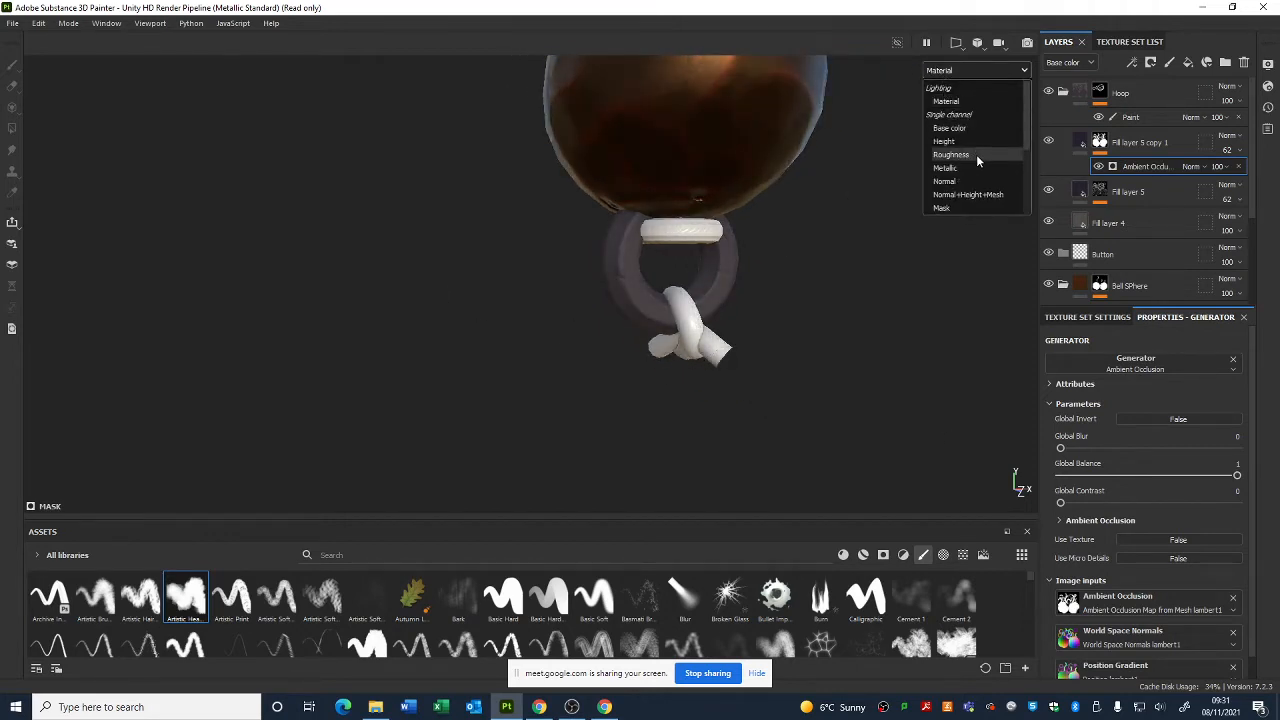
pyautogui.click(948, 207)
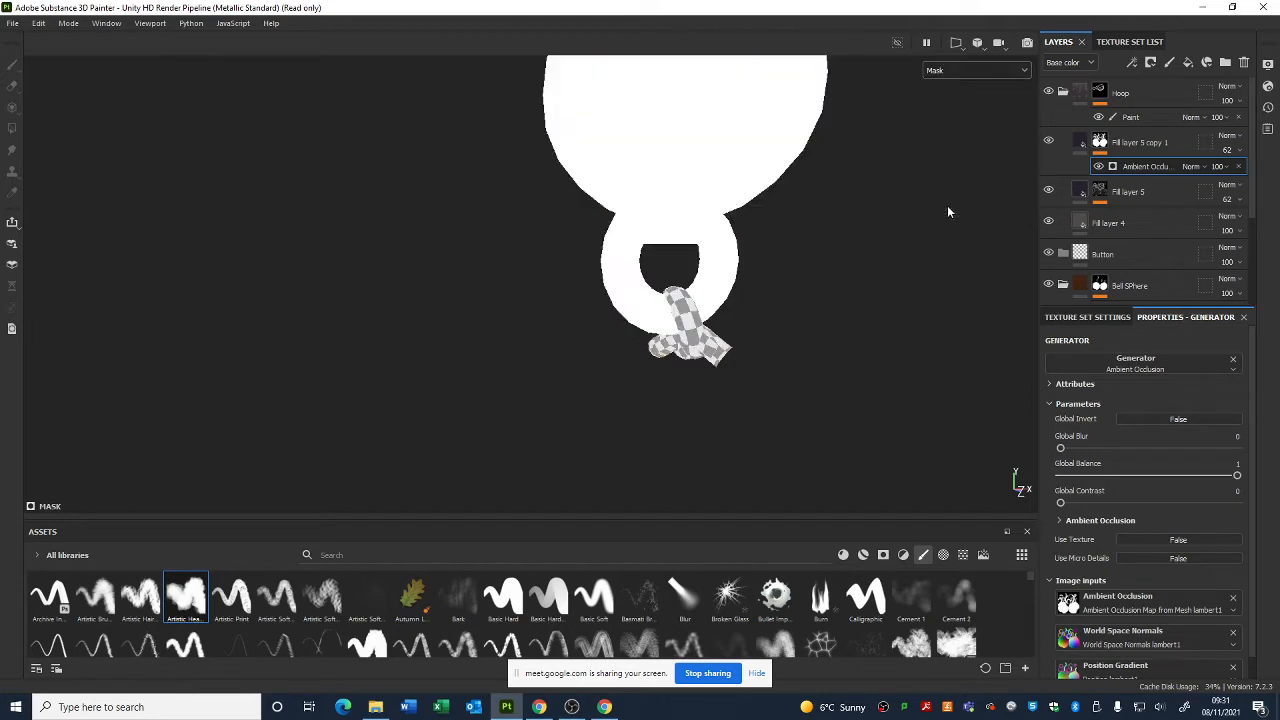
pyautogui.click(978, 71)
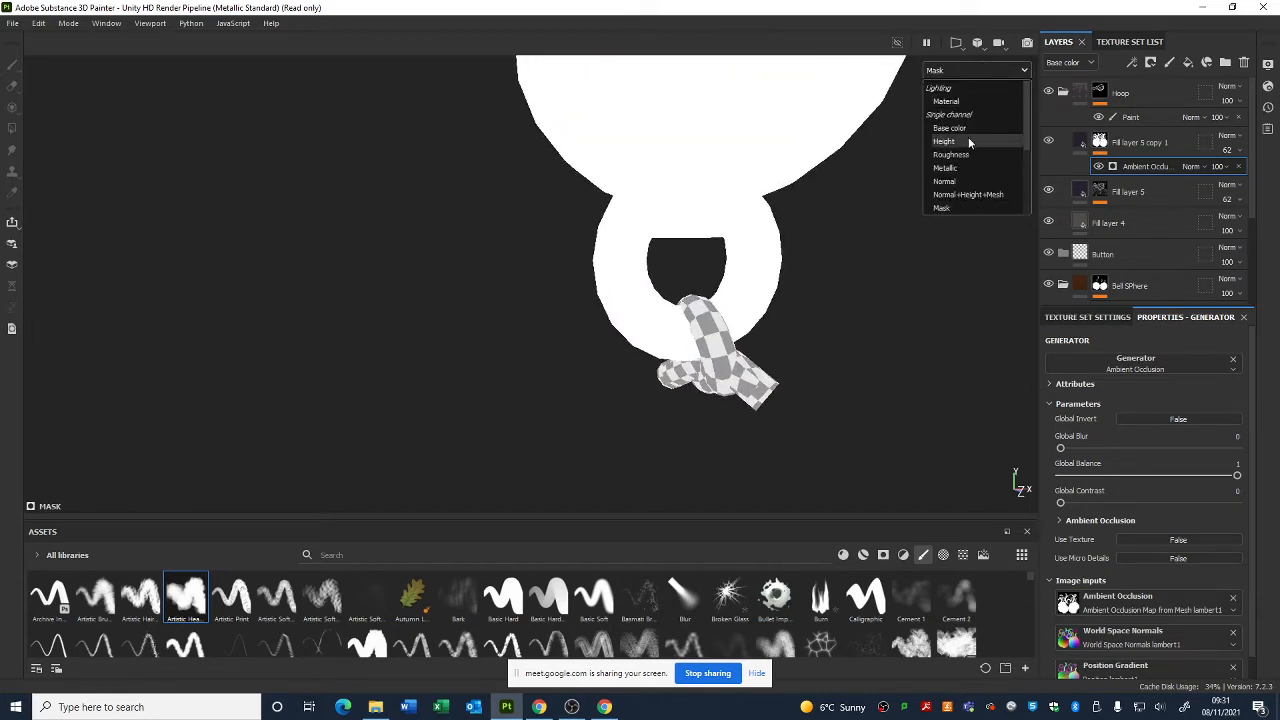
pyautogui.scroll(-3, 968, 137)
pyautogui.scroll(-1, 947, 117)
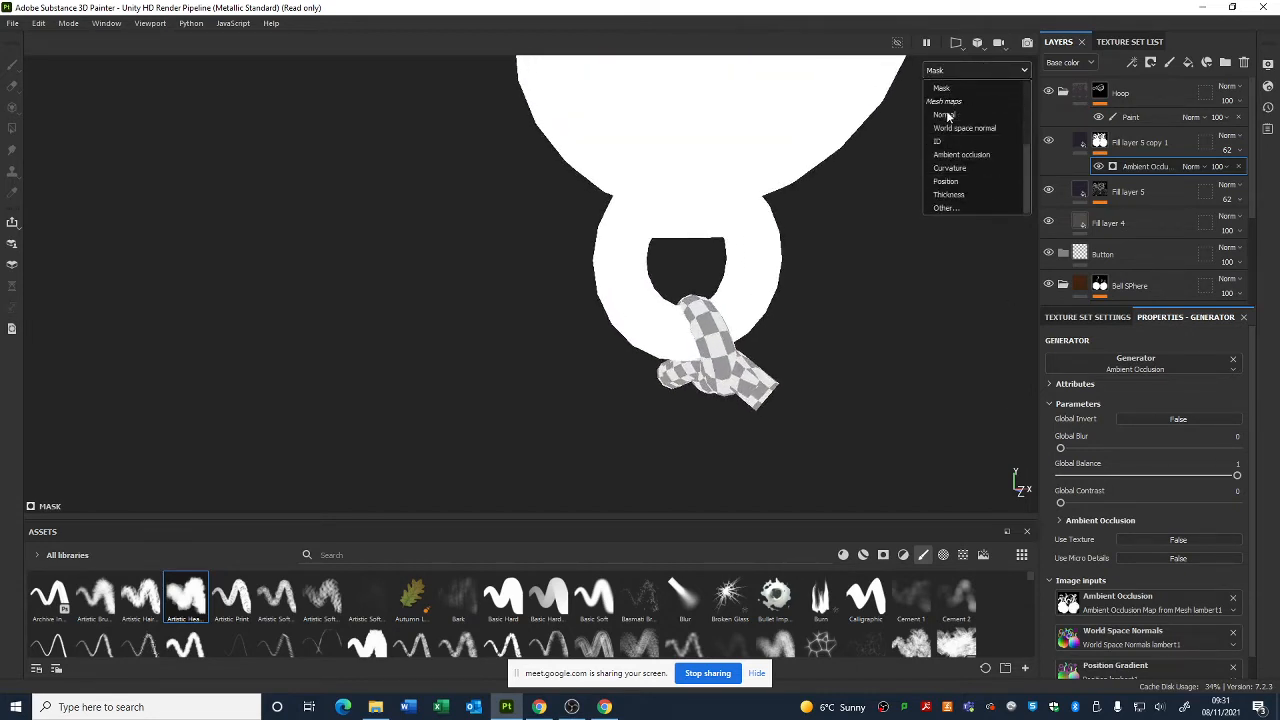
pyautogui.scroll(2, 947, 120)
pyautogui.click(948, 207)
pyautogui.click(1100, 143)
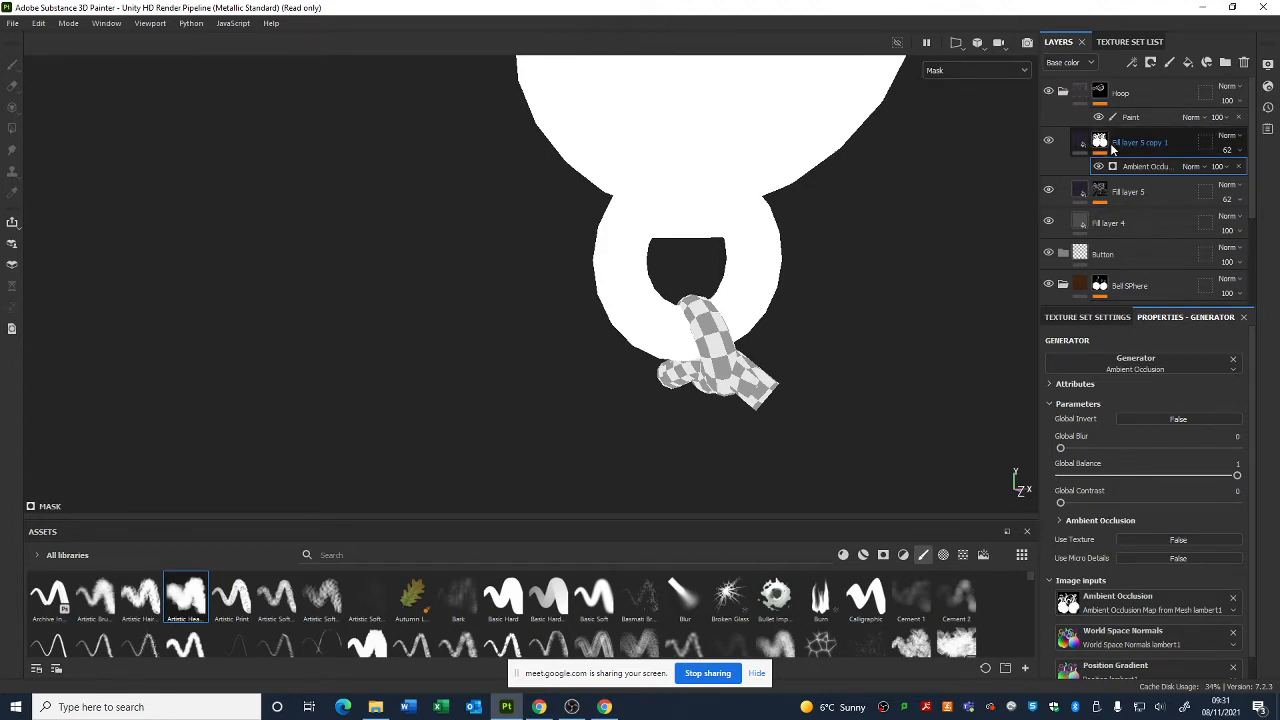
pyautogui.scroll(3, 600, 291)
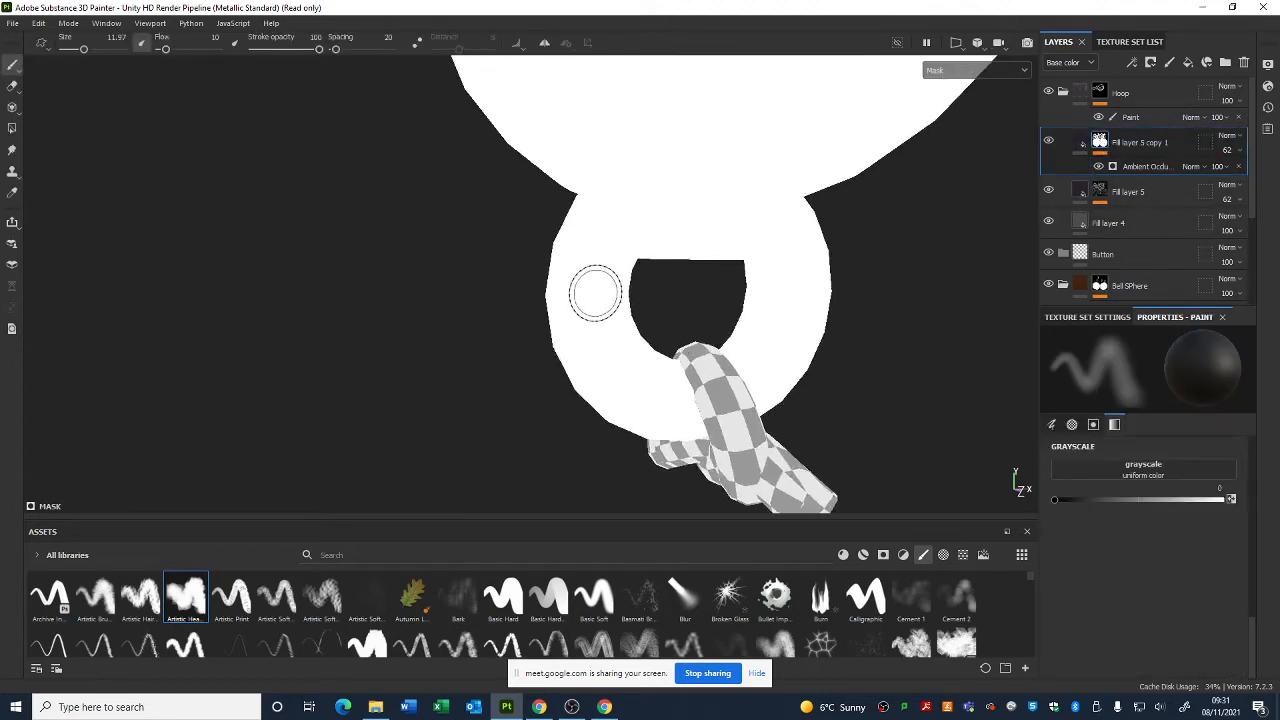
pyautogui.keyDown('alt'); pyautogui.moveTo(594, 291); pyautogui.dragTo(1119, 293); pyautogui.keyUp('alt')
# - Return the viewport to Material display and raise the opacity of Fill layer 5 copy 1 to 100
pyautogui.click(975, 70)
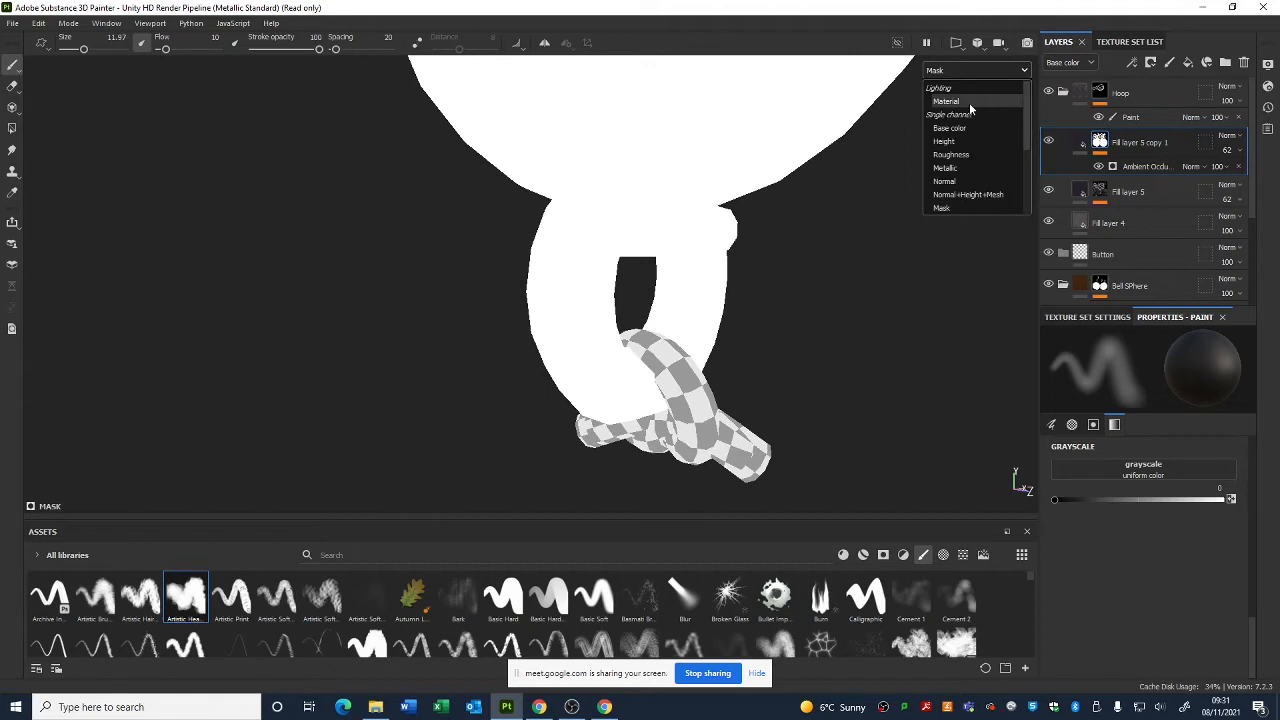
pyautogui.click(969, 102)
pyautogui.keyDown('alt'); pyautogui.moveTo(674, 263); pyautogui.dragTo(820, 323); pyautogui.keyUp('alt')
pyautogui.keyDown('alt'); pyautogui.moveTo(950, 274); pyautogui.dragTo(883, 220); pyautogui.keyUp('alt')
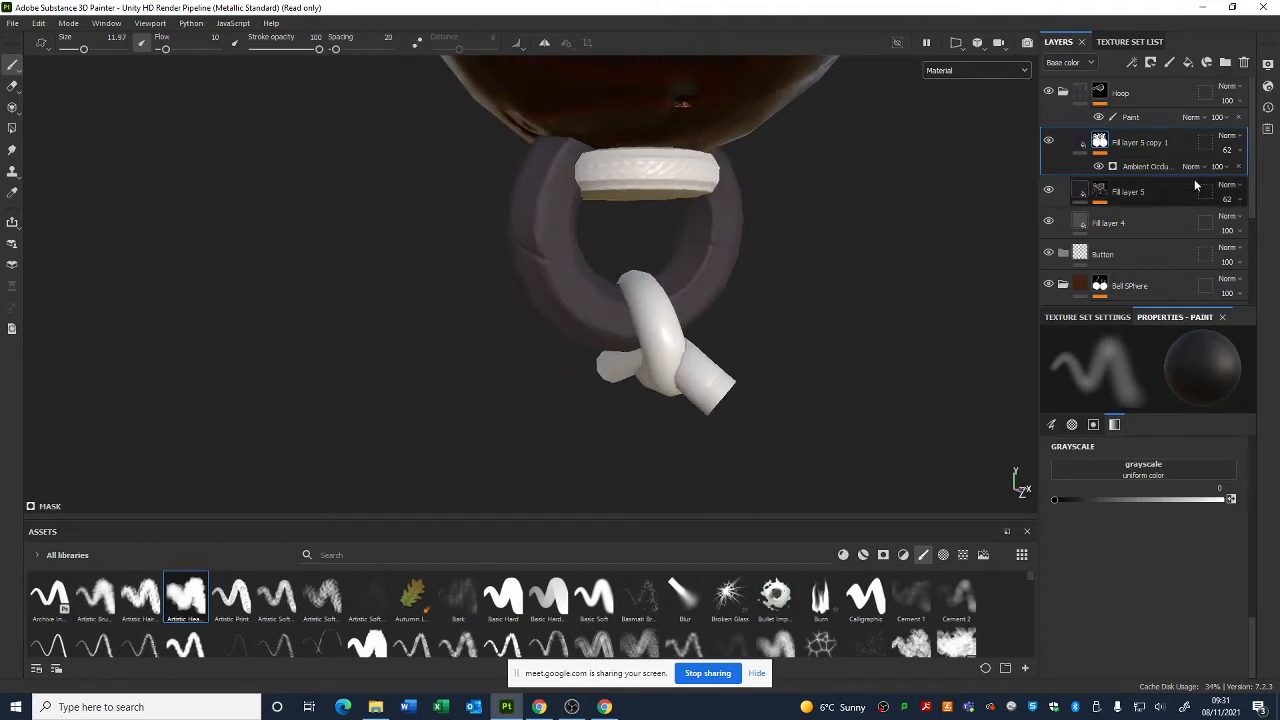
pyautogui.click(1166, 166)
pyautogui.click(1239, 150)
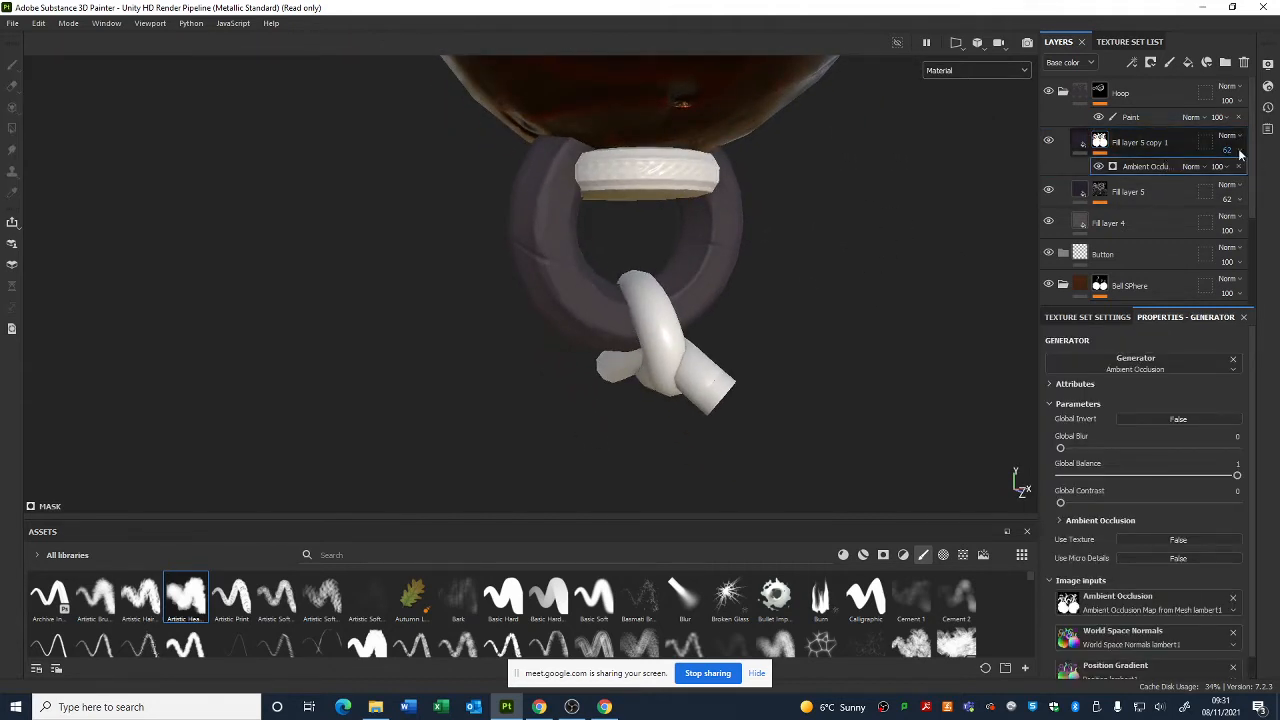
pyautogui.moveTo(1232, 175); pyautogui.dragTo(1273, 173)
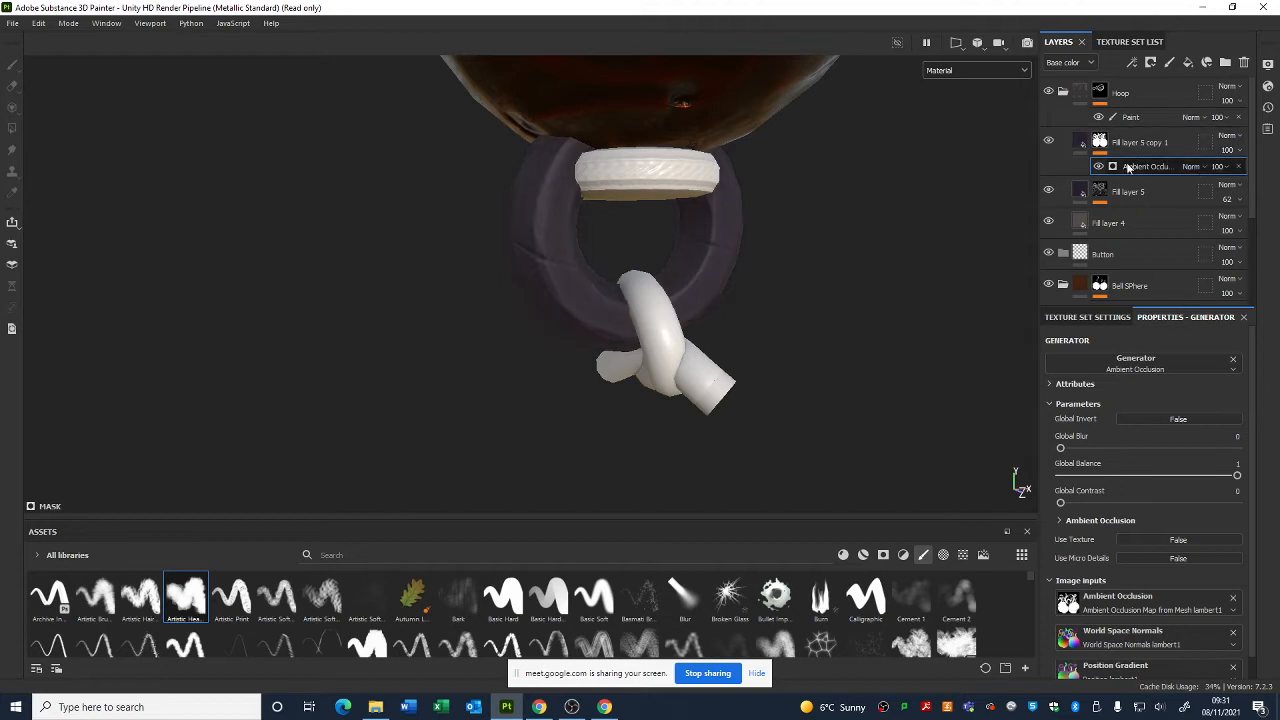
# - Lower the Ambient Occlusion generator's Global Balance to 0.03, with the viewport displaying the mask channel
pyautogui.moveTo(1177, 478)
pyautogui.mouseDown()
pyautogui.moveTo(1134, 482)
pyautogui.moveTo(1162, 482)
pyautogui.mouseUp()
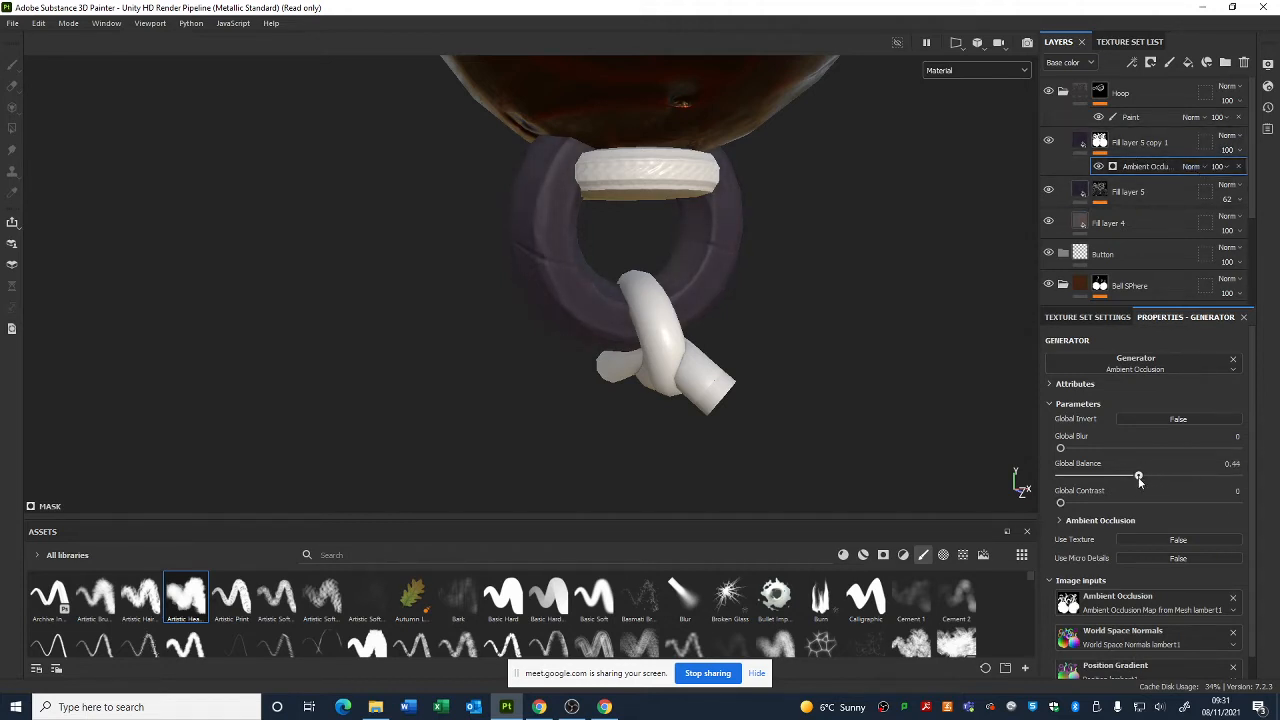
pyautogui.click(983, 78)
pyautogui.click(965, 206)
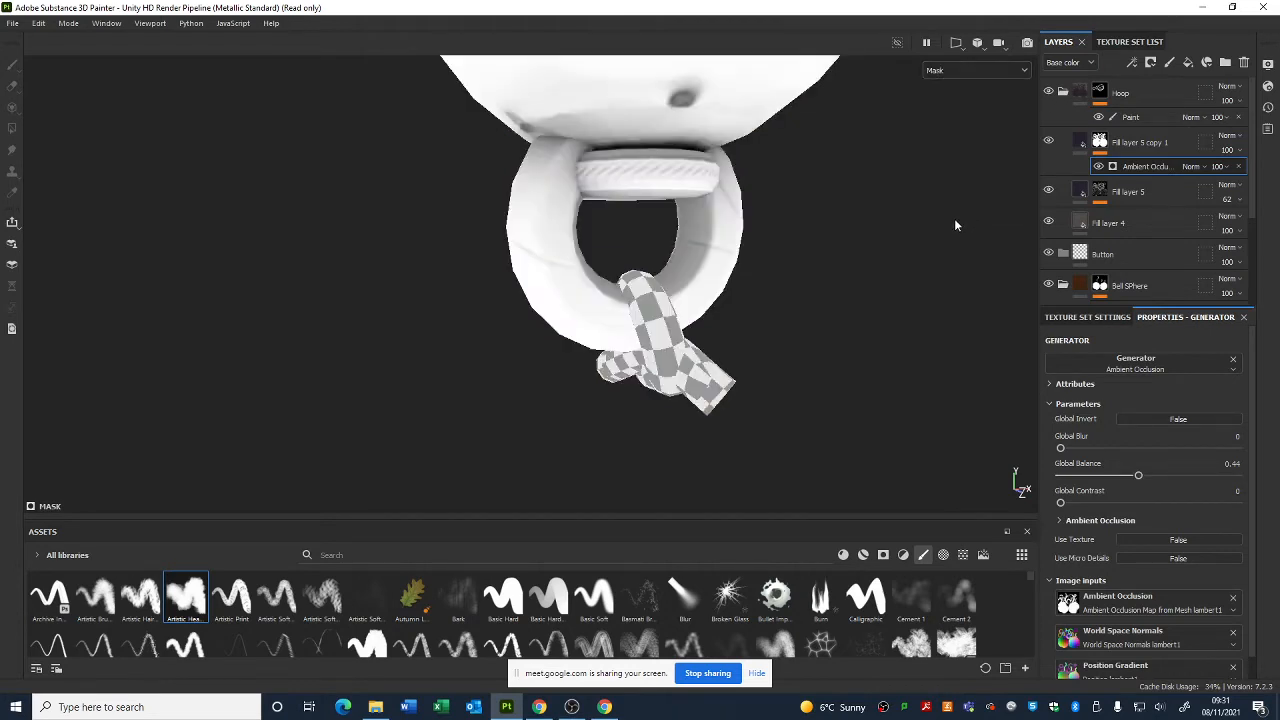
pyautogui.moveTo(1138, 476); pyautogui.dragTo(1066, 477)
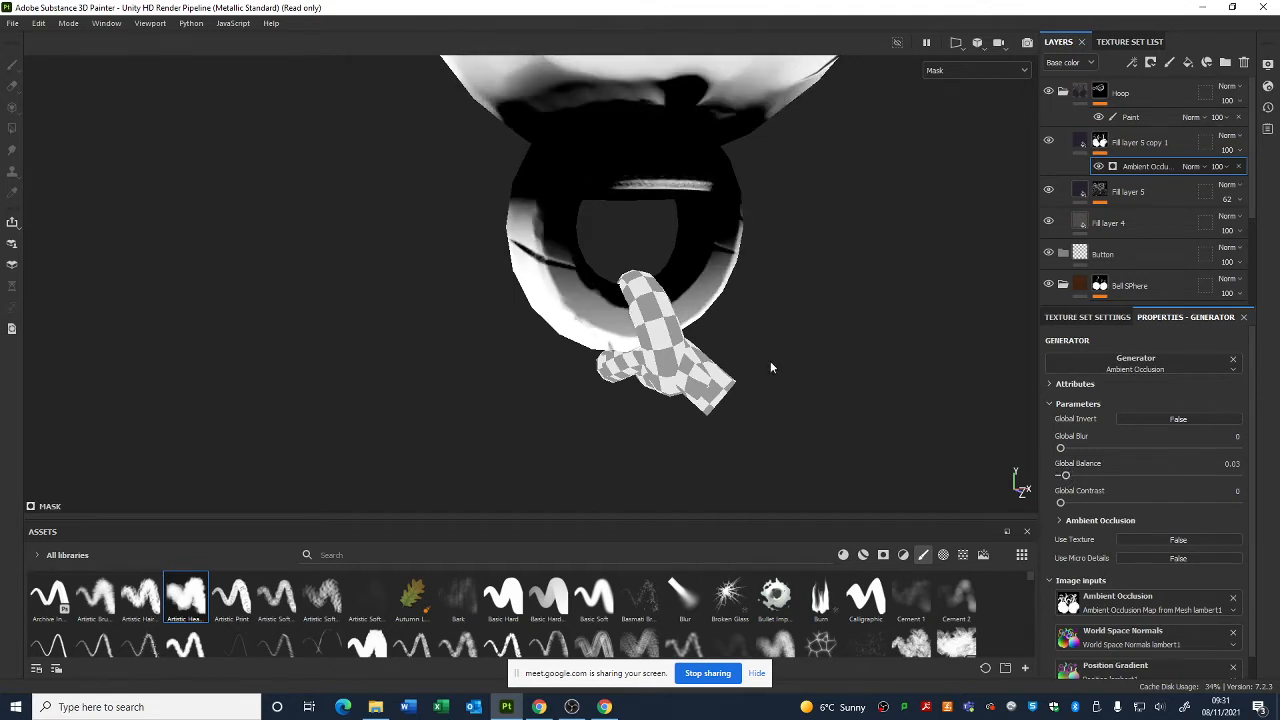
# - Examine the ambient occlusion mask from all sides of the hoop and the bell sphere
pyautogui.keyDown('alt'); pyautogui.moveTo(770, 363); pyautogui.dragTo(494, 331); pyautogui.keyUp('alt')
pyautogui.keyDown('alt'); pyautogui.moveTo(761, 194); pyautogui.dragTo(688, 300, button='middle'); pyautogui.keyUp('alt')
pyautogui.moveTo(688, 300)
pyautogui.keyDown('alt'); pyautogui.mouseDown()
pyautogui.moveTo(771, 294)
pyautogui.moveTo(687, 286)
pyautogui.mouseUp(); pyautogui.keyUp('alt')
pyautogui.keyDown('alt'); pyautogui.moveTo(687, 286); pyautogui.dragTo(716, 350, button='middle'); pyautogui.keyUp('alt')
pyautogui.keyDown('alt'); pyautogui.moveTo(716, 350); pyautogui.dragTo(500, 190, button='right'); pyautogui.keyUp('alt')
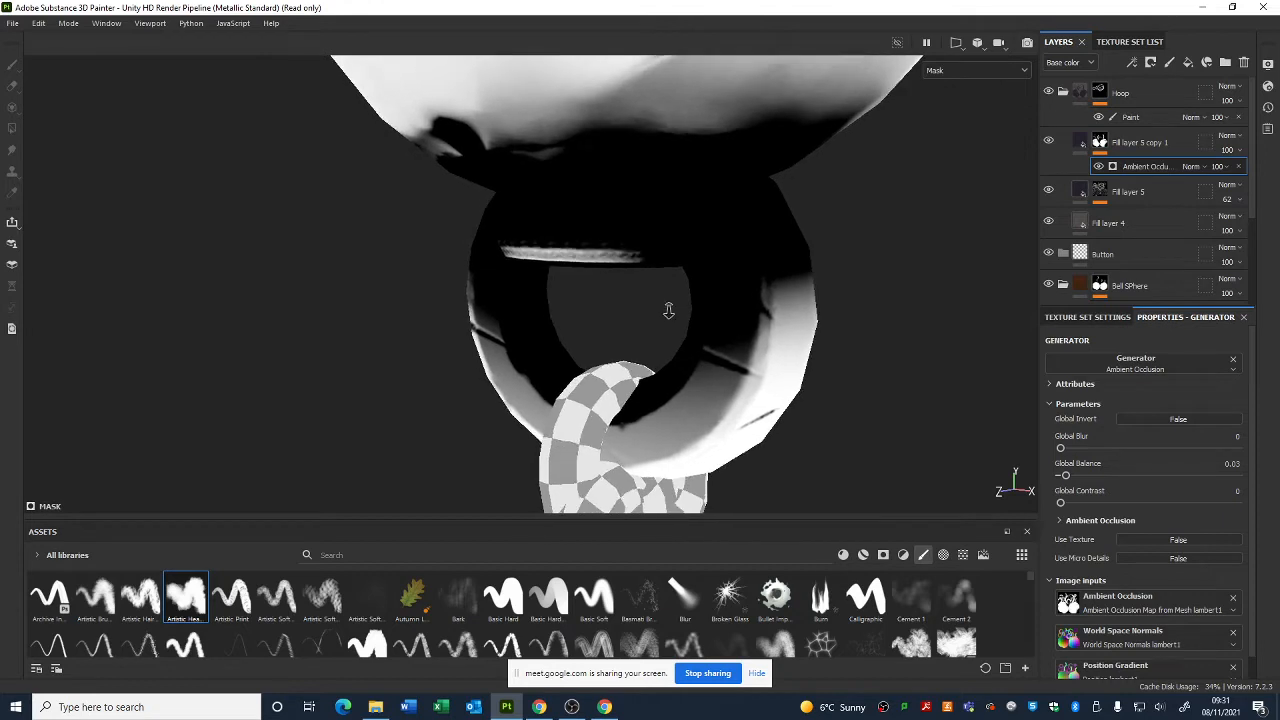
pyautogui.keyDown('alt'); pyautogui.moveTo(500, 190); pyautogui.dragTo(734, 177); pyautogui.keyUp('alt')
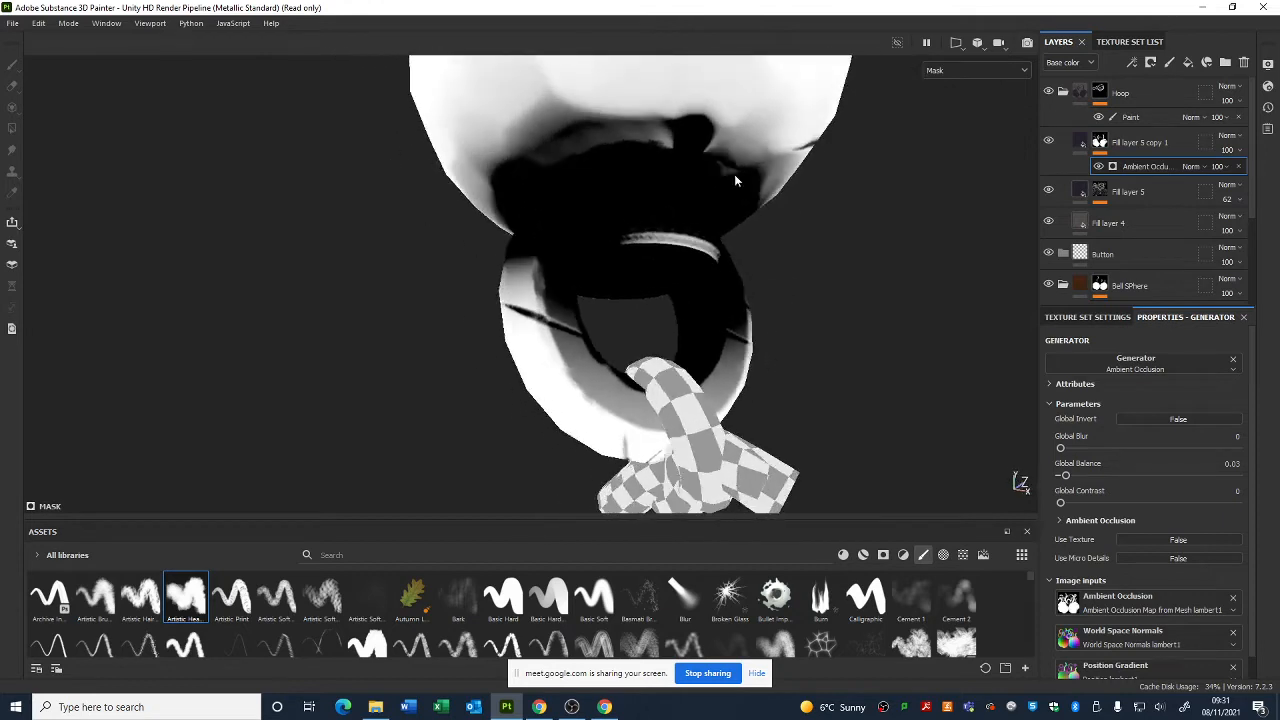
pyautogui.keyDown('alt'); pyautogui.moveTo(734, 177); pyautogui.dragTo(414, 186, button='right'); pyautogui.keyUp('alt')
pyautogui.keyDown('alt'); pyautogui.moveTo(600, 95); pyautogui.dragTo(545, 270, button='middle'); pyautogui.keyUp('alt')
pyautogui.keyDown('alt'); pyautogui.moveTo(545, 270); pyautogui.dragTo(578, 248); pyautogui.keyUp('alt')
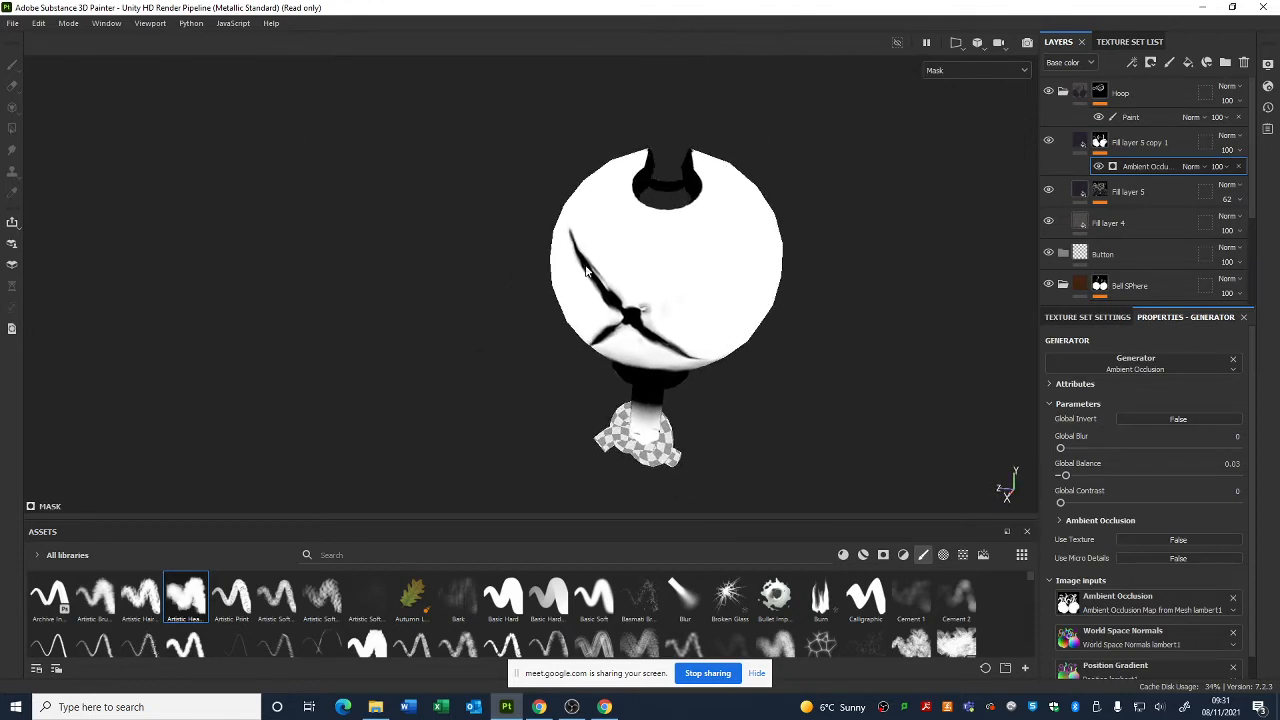
pyautogui.keyDown('alt'); pyautogui.moveTo(633, 328); pyautogui.dragTo(647, 248); pyautogui.keyUp('alt')
pyautogui.keyDown('alt'); pyautogui.moveTo(742, 236); pyautogui.dragTo(723, 94); pyautogui.keyUp('alt')
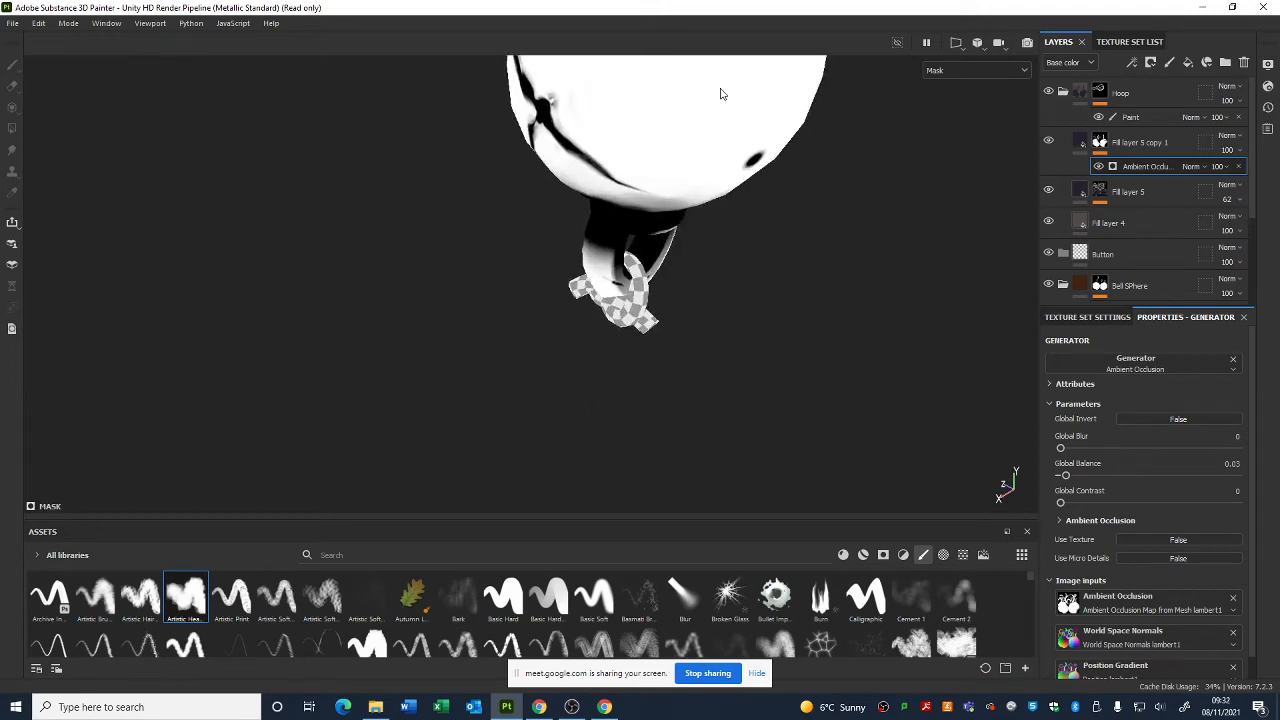
pyautogui.keyDown('alt'); pyautogui.moveTo(723, 94); pyautogui.dragTo(771, 394, button='right'); pyautogui.keyUp('alt')
pyautogui.keyDown('alt'); pyautogui.moveTo(771, 394); pyautogui.dragTo(711, 229); pyautogui.keyUp('alt')
pyautogui.keyDown('alt'); pyautogui.moveTo(711, 229); pyautogui.dragTo(607, 187, button='middle'); pyautogui.keyUp('alt')
pyautogui.keyDown('alt'); pyautogui.moveTo(606, 187); pyautogui.dragTo(611, 280); pyautogui.keyUp('alt')
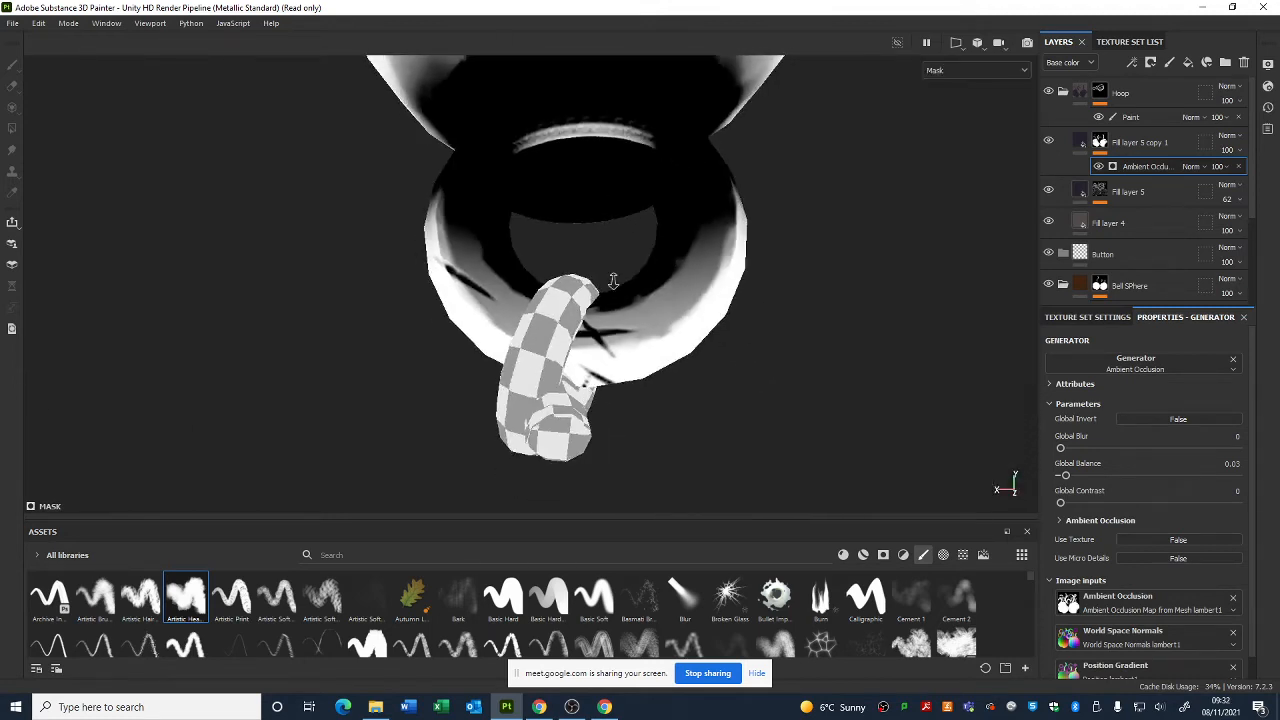
pyautogui.keyDown('alt'); pyautogui.moveTo(611, 280); pyautogui.dragTo(794, 252, button='right'); pyautogui.keyUp('alt')
pyautogui.keyDown('alt'); pyautogui.moveTo(794, 252); pyautogui.dragTo(823, 323); pyautogui.keyUp('alt')
pyautogui.keyDown('alt'); pyautogui.moveTo(823, 323); pyautogui.dragTo(608, 130, button='right'); pyautogui.keyUp('alt')
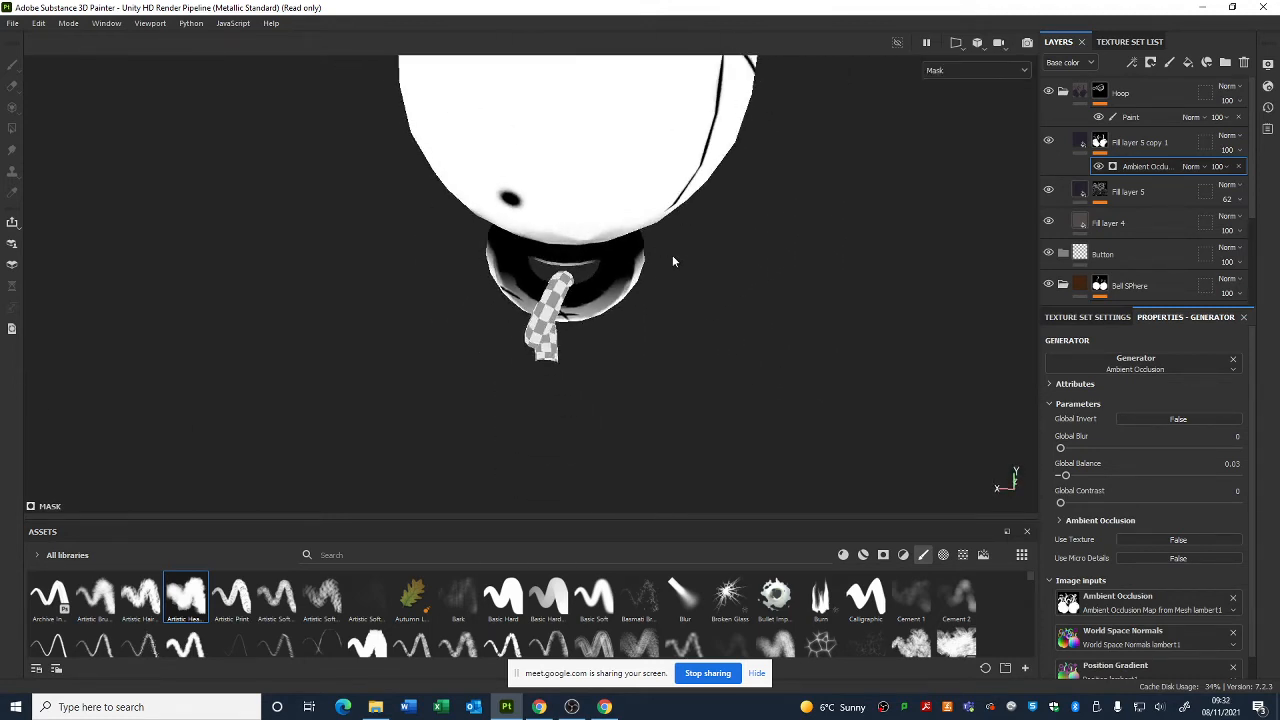
pyautogui.keyDown('alt'); pyautogui.moveTo(672, 261); pyautogui.dragTo(800, 305, button='right'); pyautogui.keyUp('alt')
pyautogui.keyDown('alt'); pyautogui.moveTo(800, 305); pyautogui.dragTo(800, 262); pyautogui.keyUp('alt')
pyautogui.keyDown('alt'); pyautogui.moveTo(800, 262); pyautogui.dragTo(880, 186, button='middle'); pyautogui.keyUp('alt')
pyautogui.keyDown('alt'); pyautogui.moveTo(880, 186); pyautogui.dragTo(728, 306); pyautogui.keyUp('alt')
# - Review the baked mesh maps in the texture set settings and return to the Ambient Occlusion generator's properties
pyautogui.click(1087, 317)
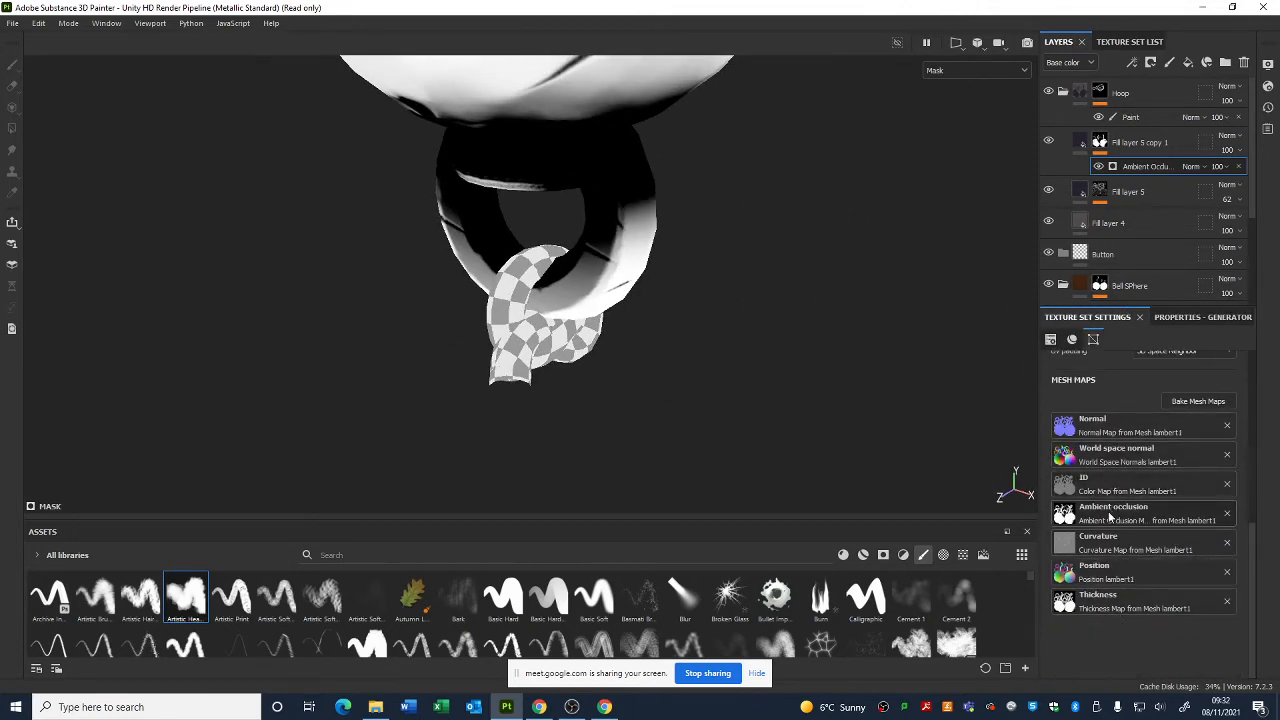
pyautogui.scroll(1, 1113, 513)
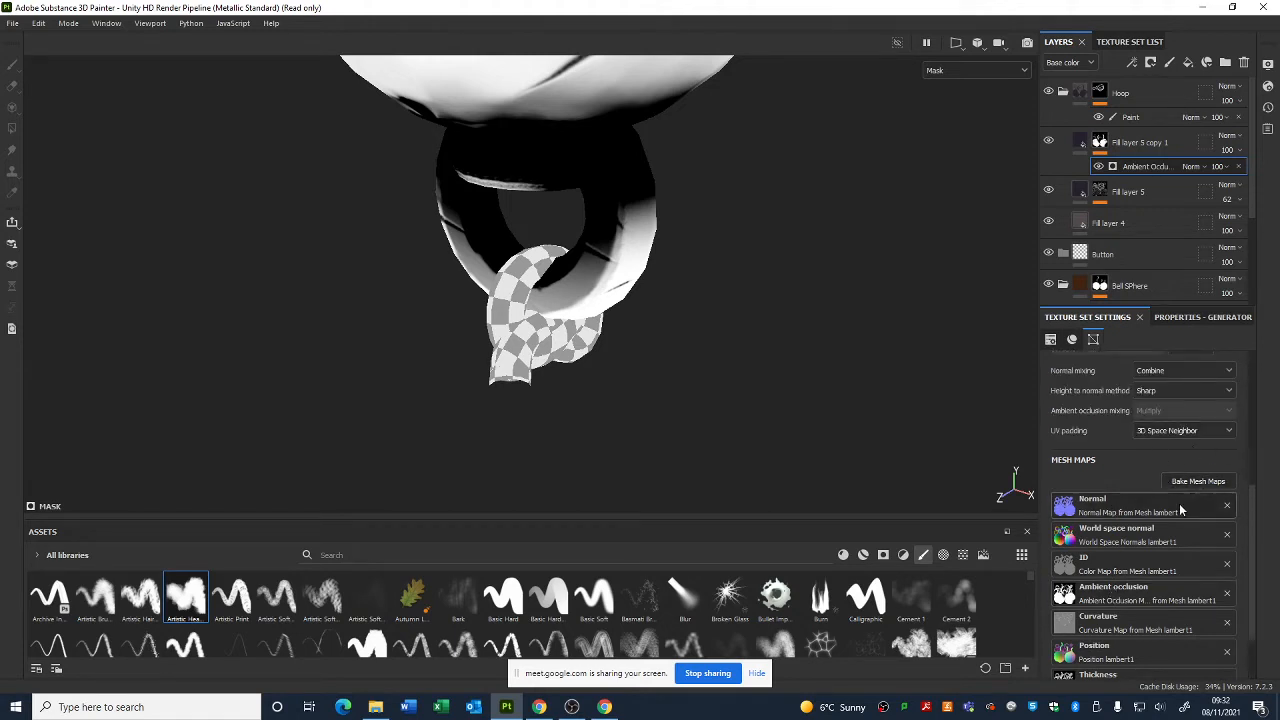
pyautogui.scroll(-1, 1160, 482)
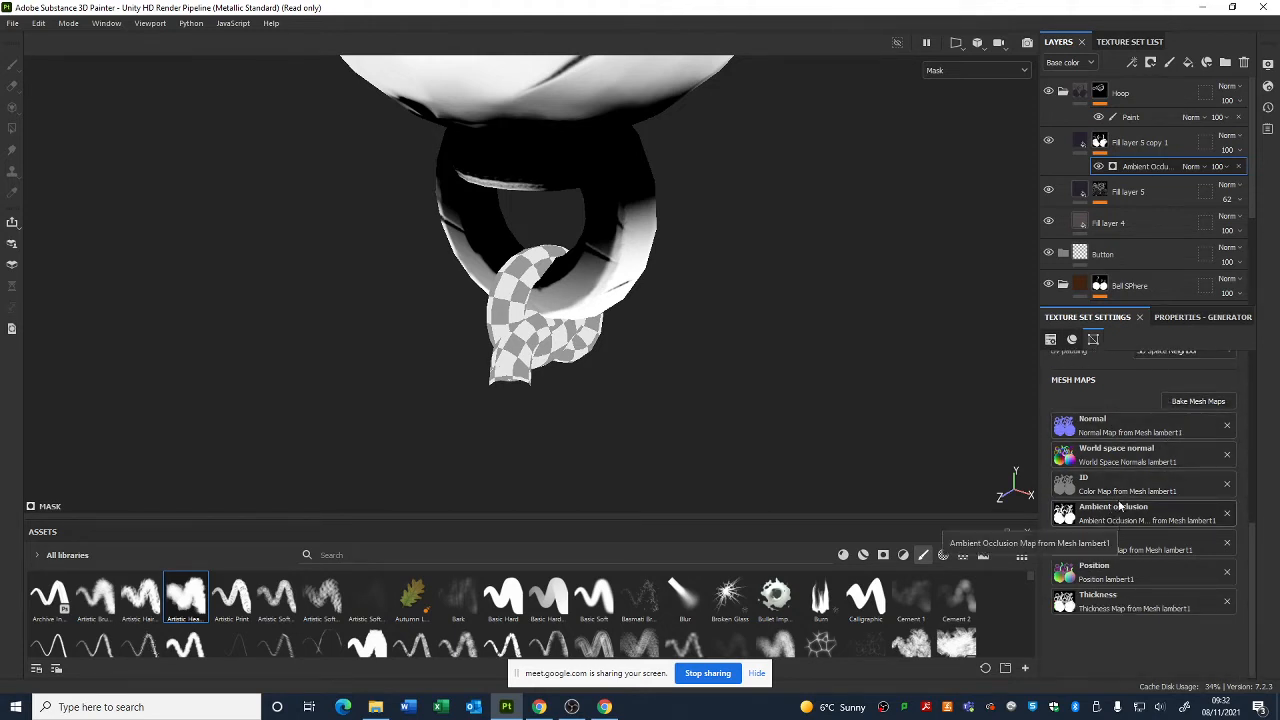
pyautogui.click(1184, 316)
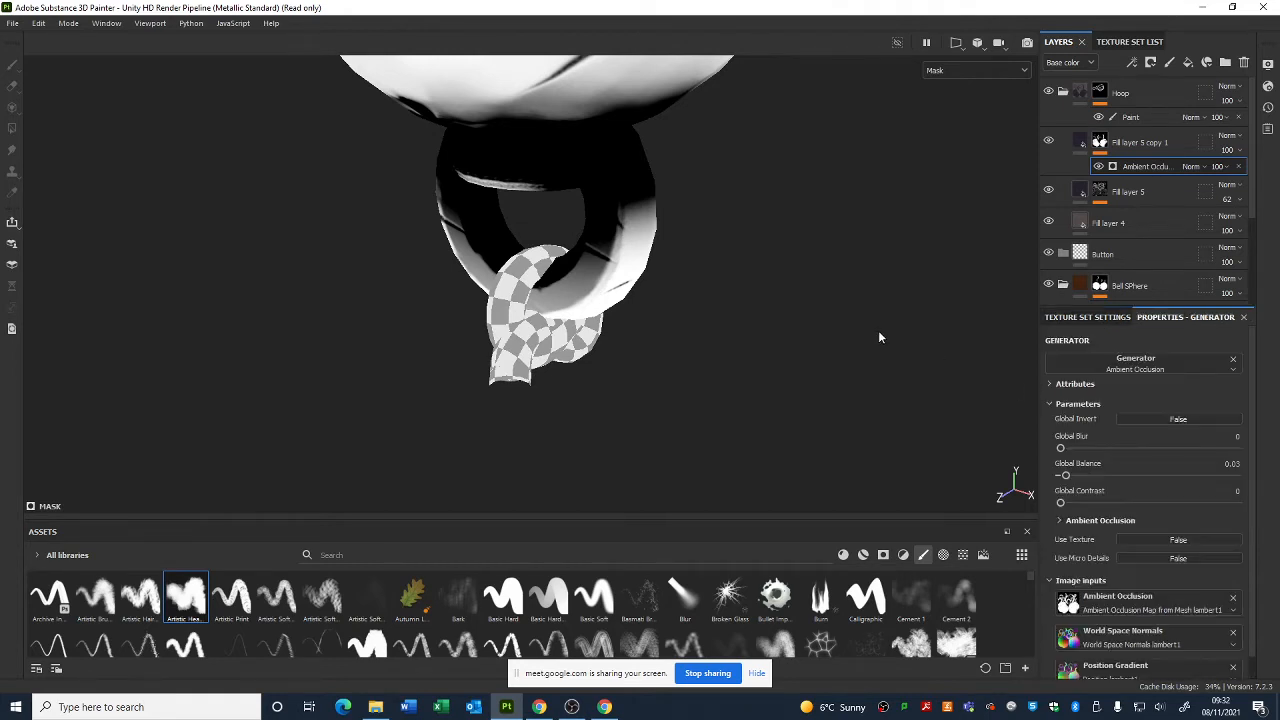
# - Switch the viewport from the mask channel to Material display with the hoop in view
pyautogui.keyDown('alt'); pyautogui.moveTo(879, 337); pyautogui.dragTo(701, 327); pyautogui.keyUp('alt')
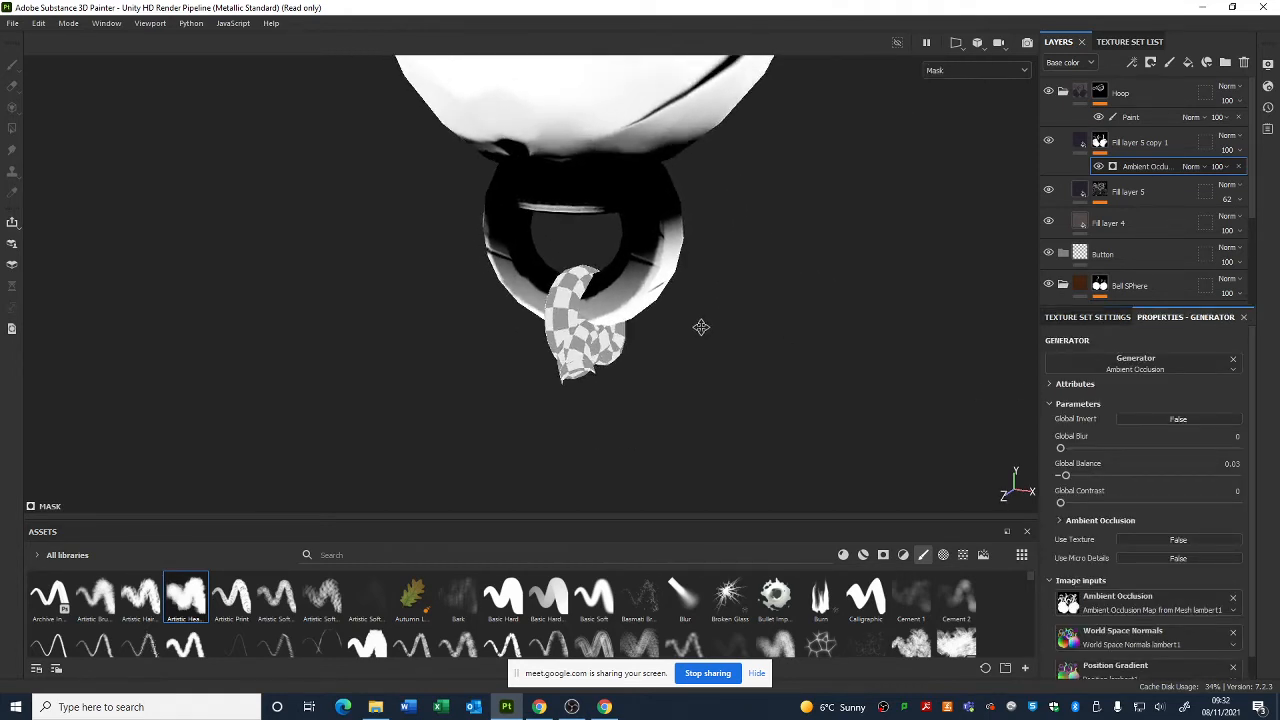
pyautogui.keyDown('alt'); pyautogui.moveTo(701, 327); pyautogui.dragTo(701, 342, button='middle'); pyautogui.keyUp('alt')
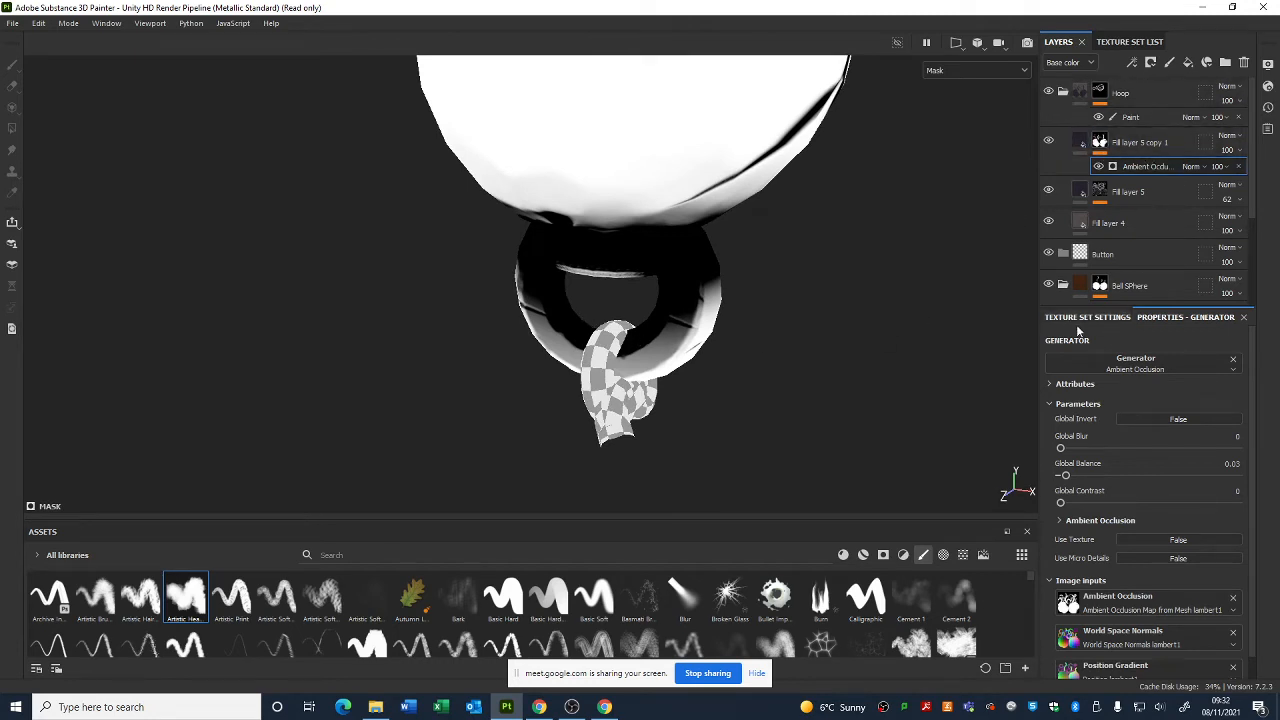
pyautogui.keyDown('alt'); pyautogui.moveTo(840, 398); pyautogui.dragTo(811, 407); pyautogui.keyUp('alt')
pyautogui.click(984, 70)
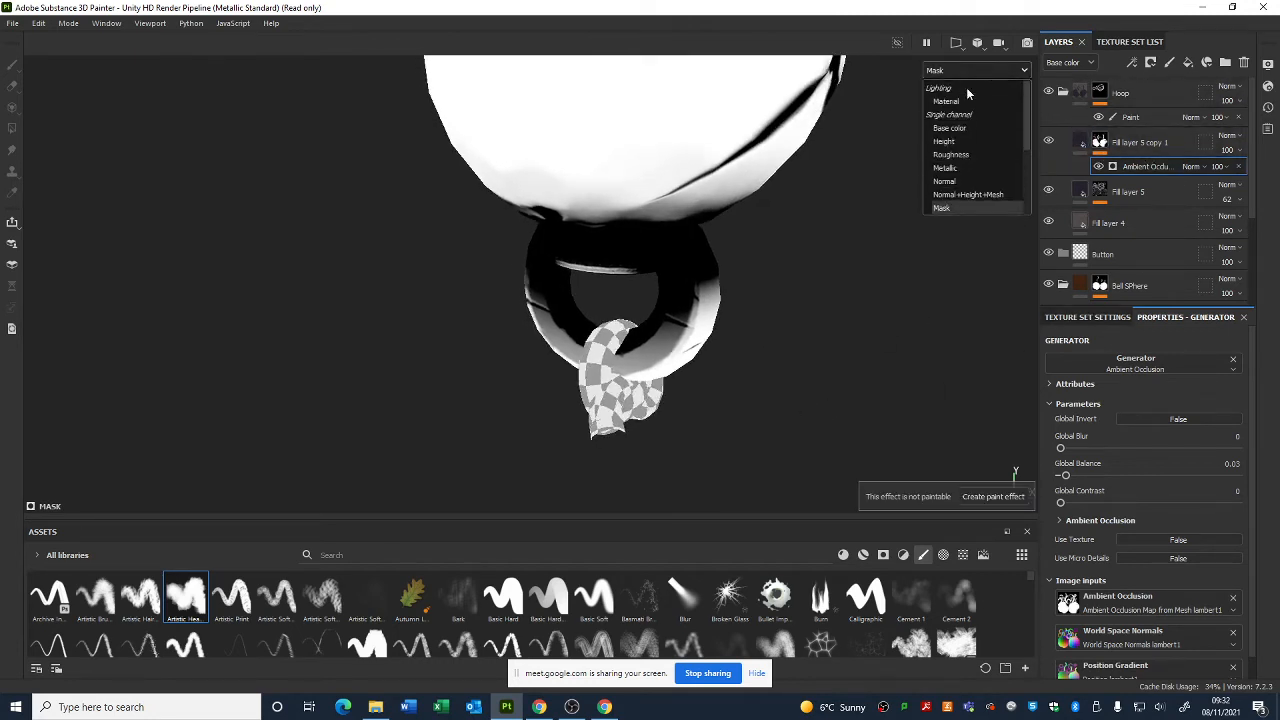
pyautogui.click(963, 94)
# - Change the base color of Fill layer 5 copy 1 to a very dark reddish brown
pyautogui.click(1080, 142)
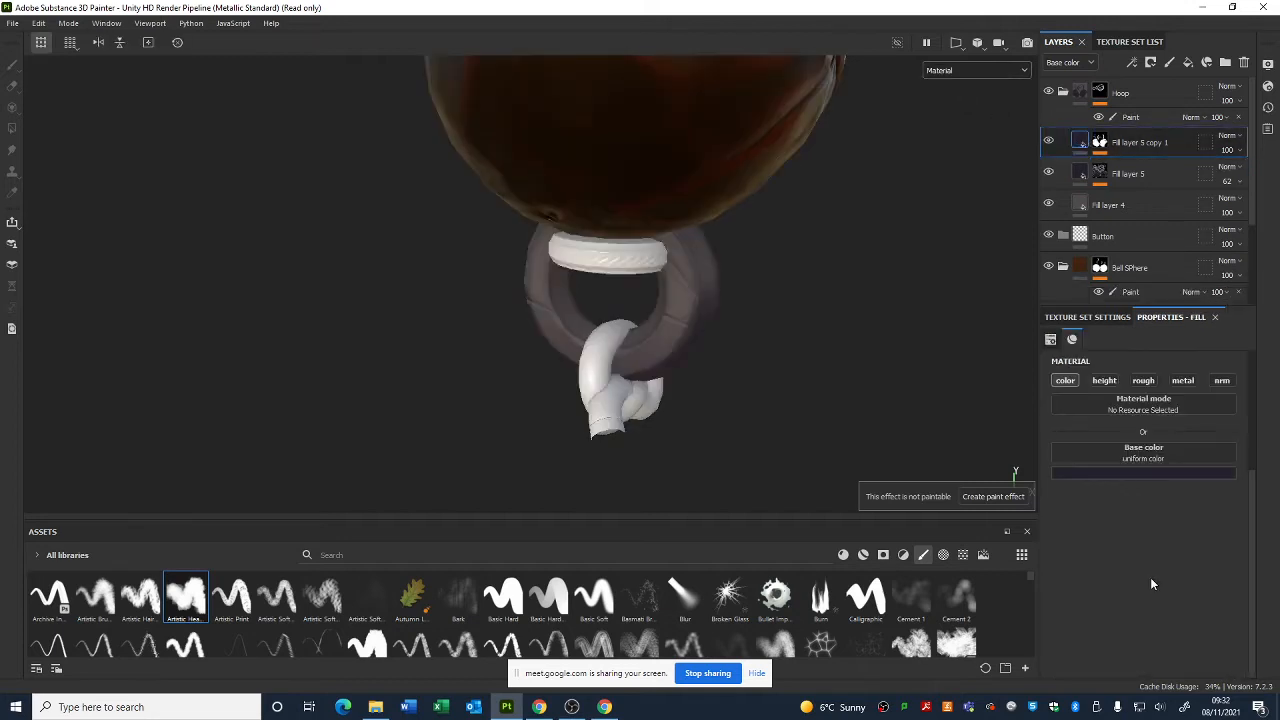
pyautogui.click(1150, 473)
pyautogui.moveTo(1205, 578); pyautogui.dragTo(1207, 612)
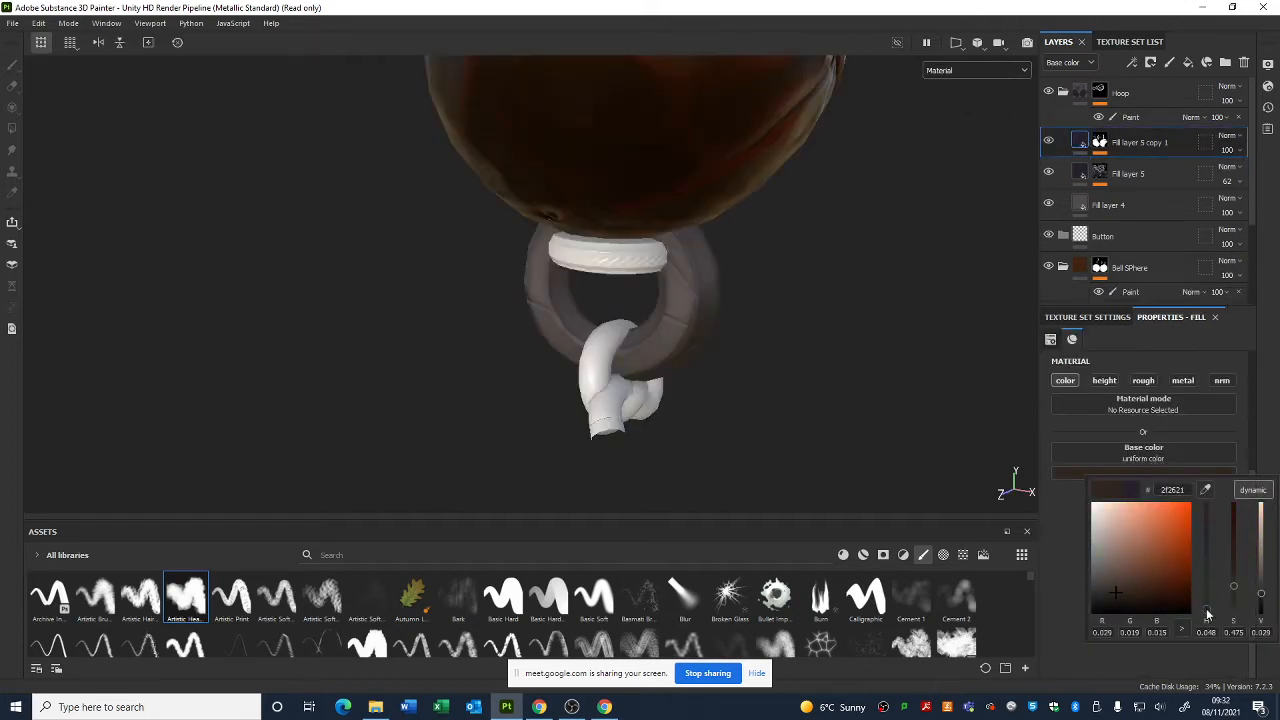
pyautogui.click(1137, 603)
# - Inspect the hoop's shading from several angles, comparing it with Fill layer 5 copy 1 hidden and shown
pyautogui.keyDown('alt'); pyautogui.moveTo(860, 425); pyautogui.dragTo(990, 421); pyautogui.keyUp('alt')
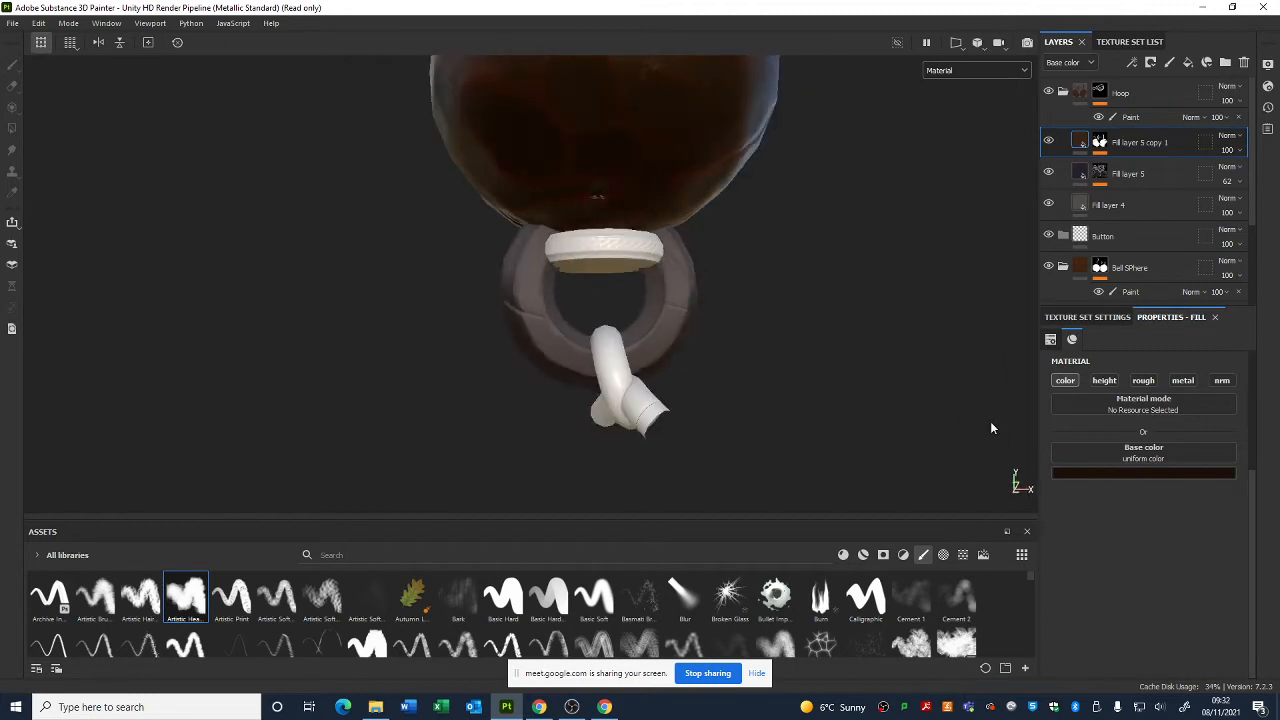
pyautogui.keyDown('alt'); pyautogui.moveTo(990, 421); pyautogui.dragTo(675, 374, button='right'); pyautogui.keyUp('alt')
pyautogui.keyDown('alt'); pyautogui.moveTo(675, 374); pyautogui.dragTo(732, 365); pyautogui.keyUp('alt')
pyautogui.keyDown('shift'); pyautogui.moveTo(732, 365); pyautogui.dragTo(790, 415, button='right'); pyautogui.keyUp('shift')
pyautogui.keyDown('alt'); pyautogui.moveTo(790, 415); pyautogui.dragTo(812, 335, button='middle'); pyautogui.keyUp('alt')
pyautogui.keyDown('alt'); pyautogui.moveTo(812, 335); pyautogui.dragTo(842, 333); pyautogui.keyUp('alt')
pyautogui.moveTo(842, 333)
pyautogui.keyDown('shift'); pyautogui.mouseDown(button='right')
pyautogui.moveTo(799, 327)
pyautogui.moveTo(834, 336)
pyautogui.mouseUp(button='right'); pyautogui.keyUp('shift')
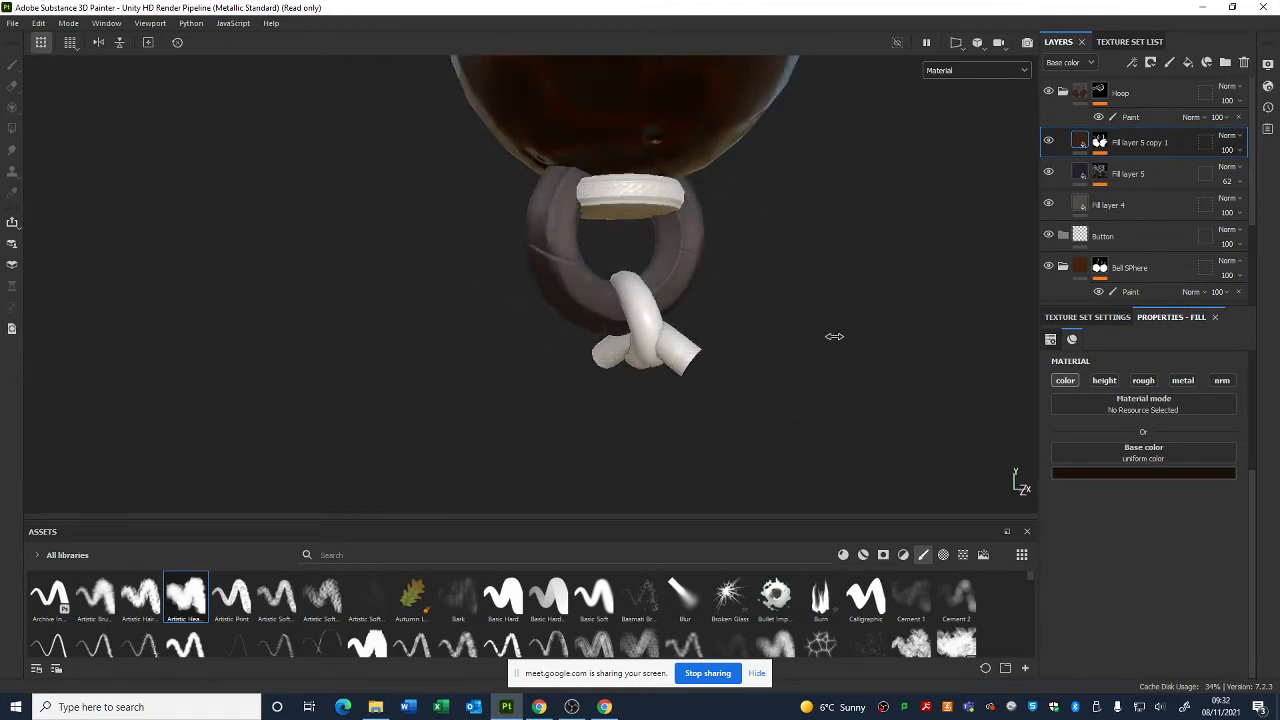
pyautogui.click(1049, 142)
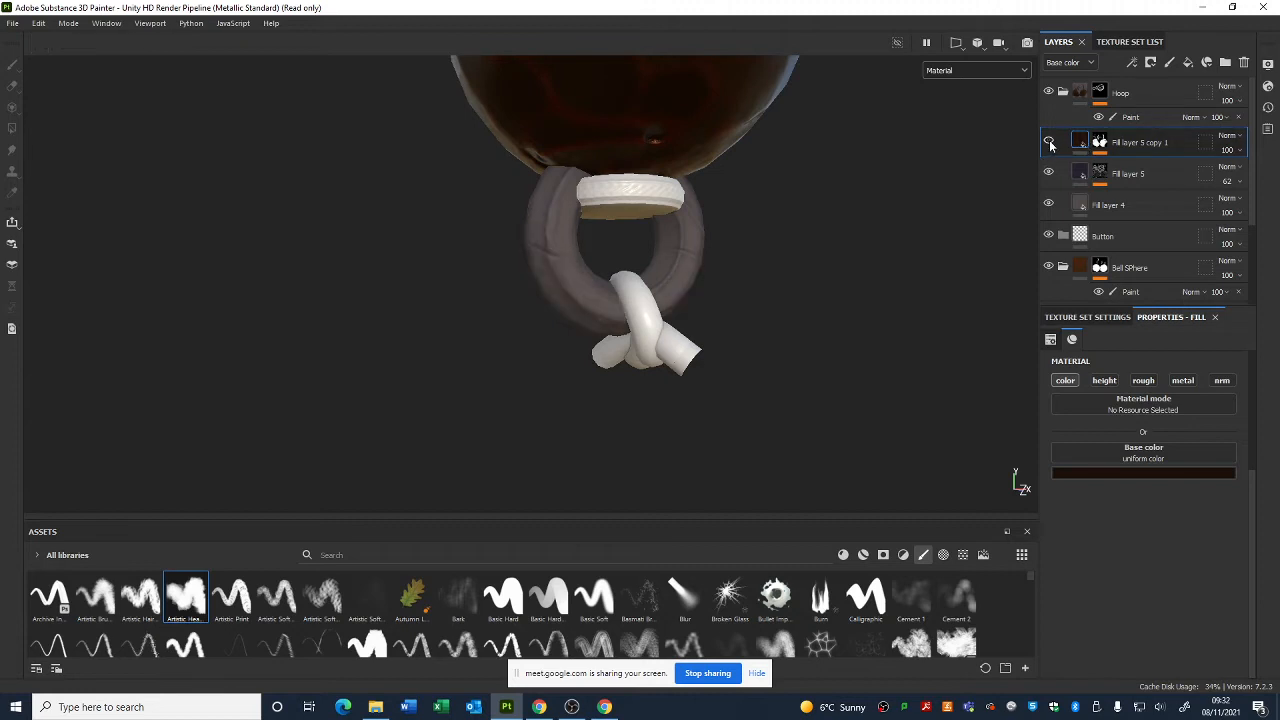
pyautogui.click(1049, 142)
pyautogui.keyDown('alt'); pyautogui.moveTo(762, 200); pyautogui.dragTo(732, 238); pyautogui.keyUp('alt')
pyautogui.keyDown('alt'); pyautogui.moveTo(791, 206); pyautogui.dragTo(772, 233, button='middle'); pyautogui.keyUp('alt')
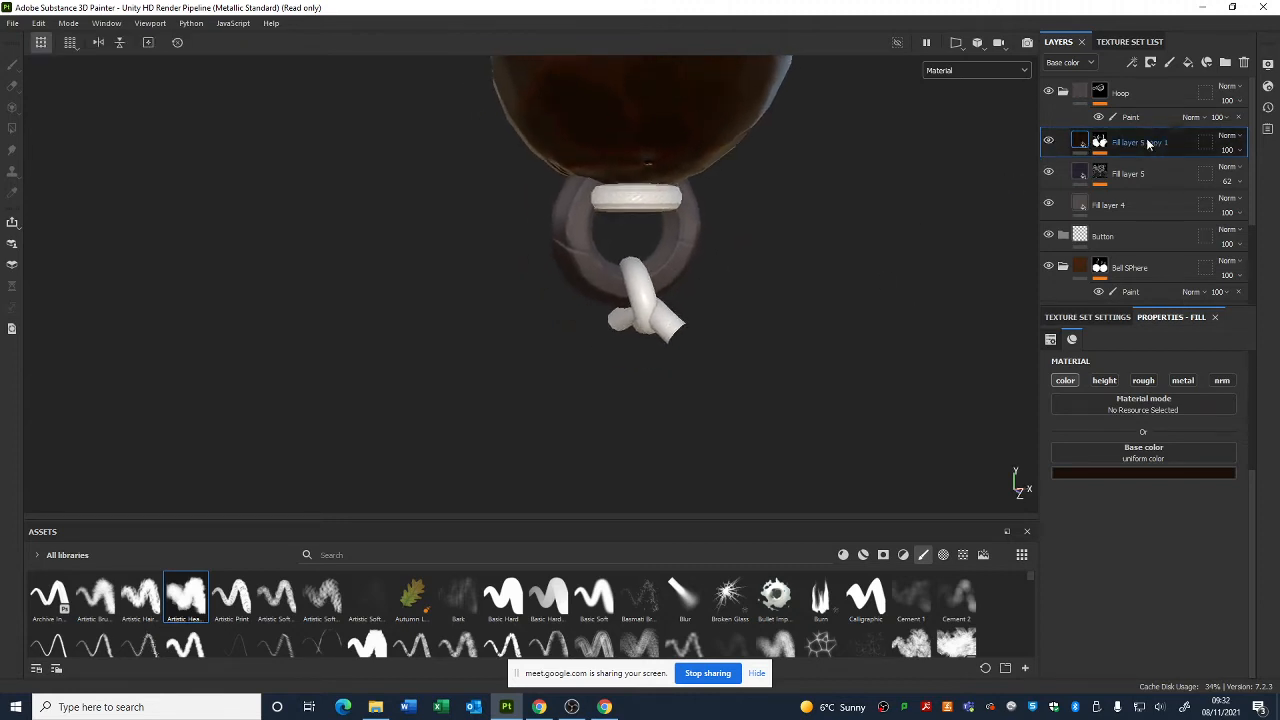
# - Set Global Invert to True in the Ambient Occlusion generator on Fill layer 5 copy 1's mask
pyautogui.click(1099, 143)
pyautogui.click(1145, 166)
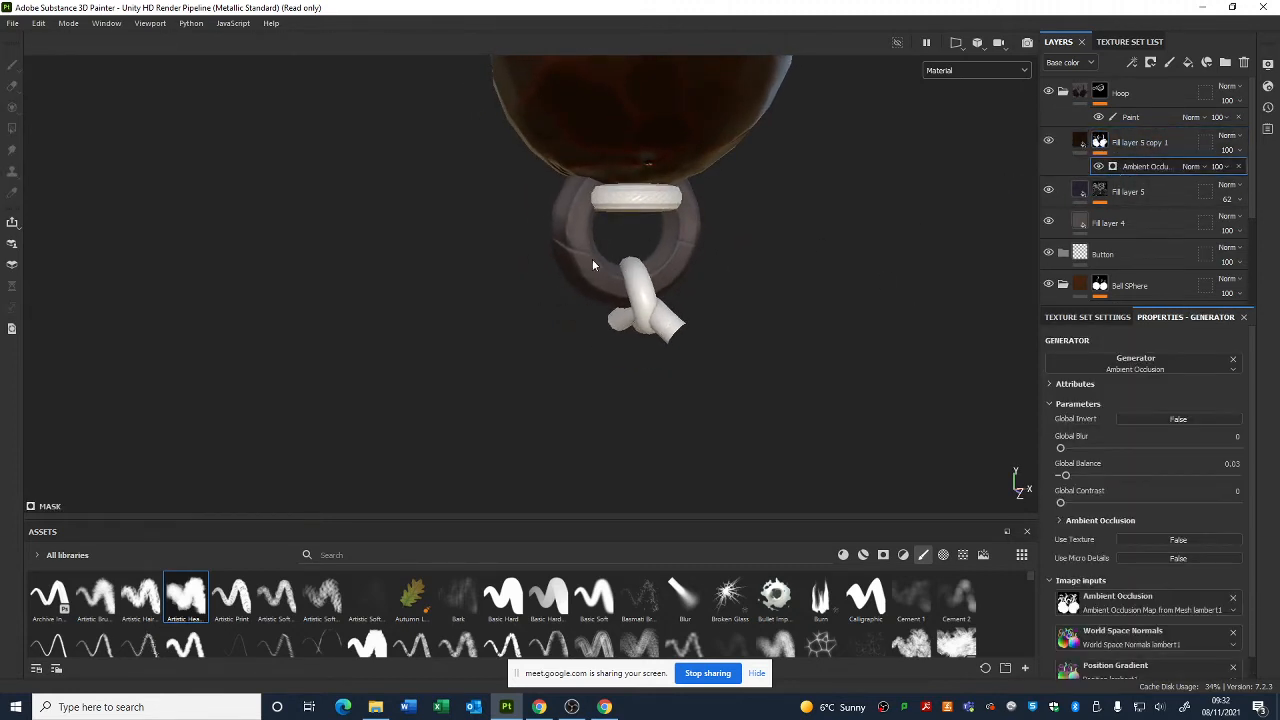
pyautogui.click(1149, 414)
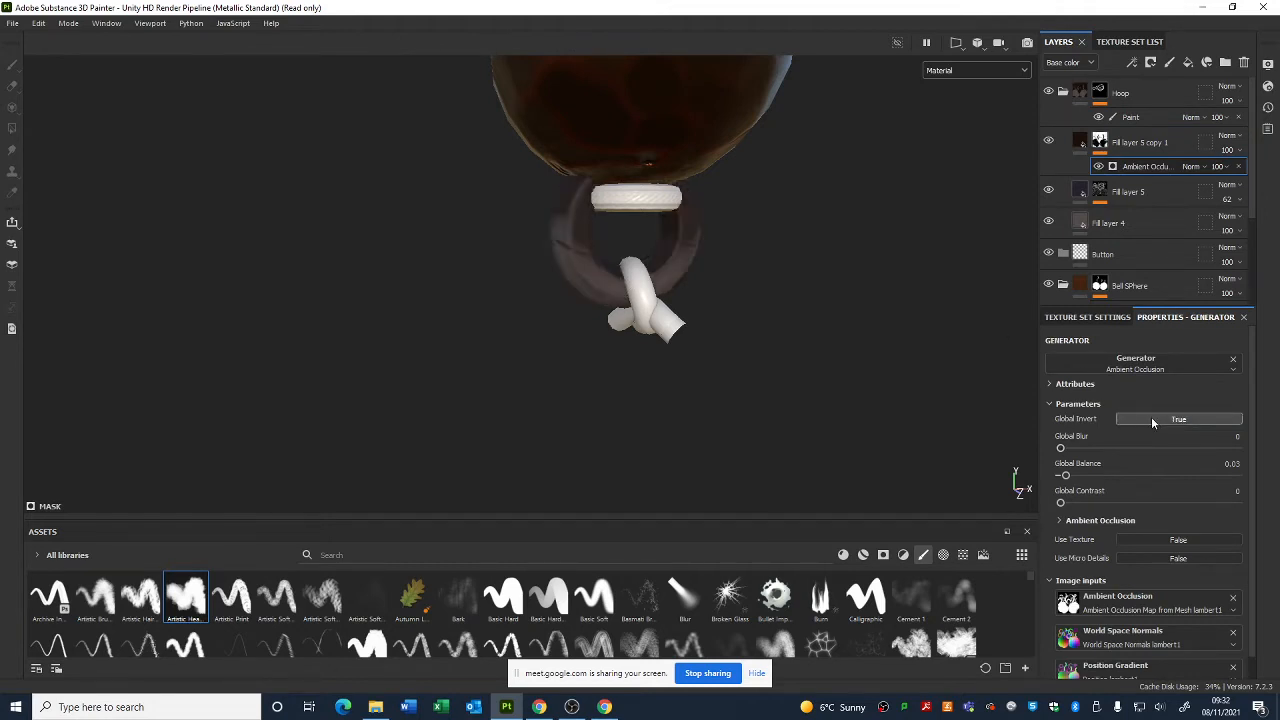
pyautogui.keyDown('alt'); pyautogui.moveTo(660, 340); pyautogui.dragTo(868, 327); pyautogui.keyUp('alt')
pyautogui.scroll(2, 817, 350)
# - Open the base color of Fill layer 5 copy 1
pyautogui.click(1077, 139)
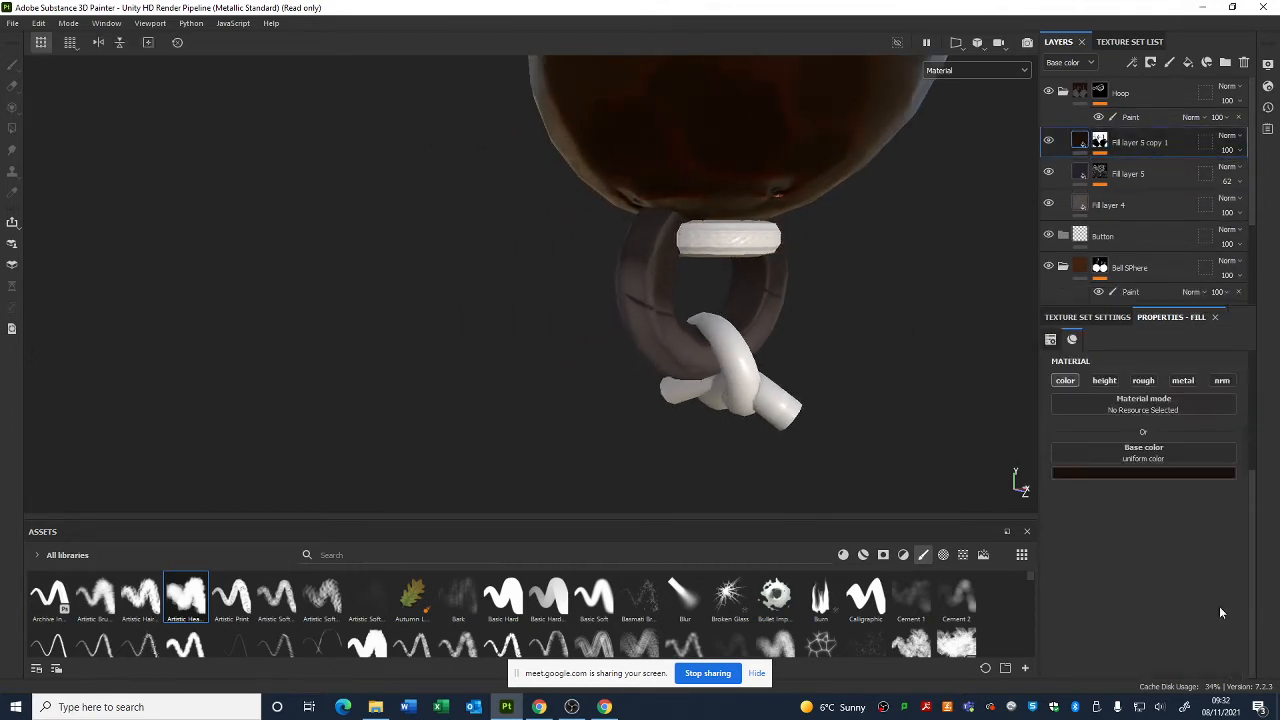
pyautogui.click(1134, 474)
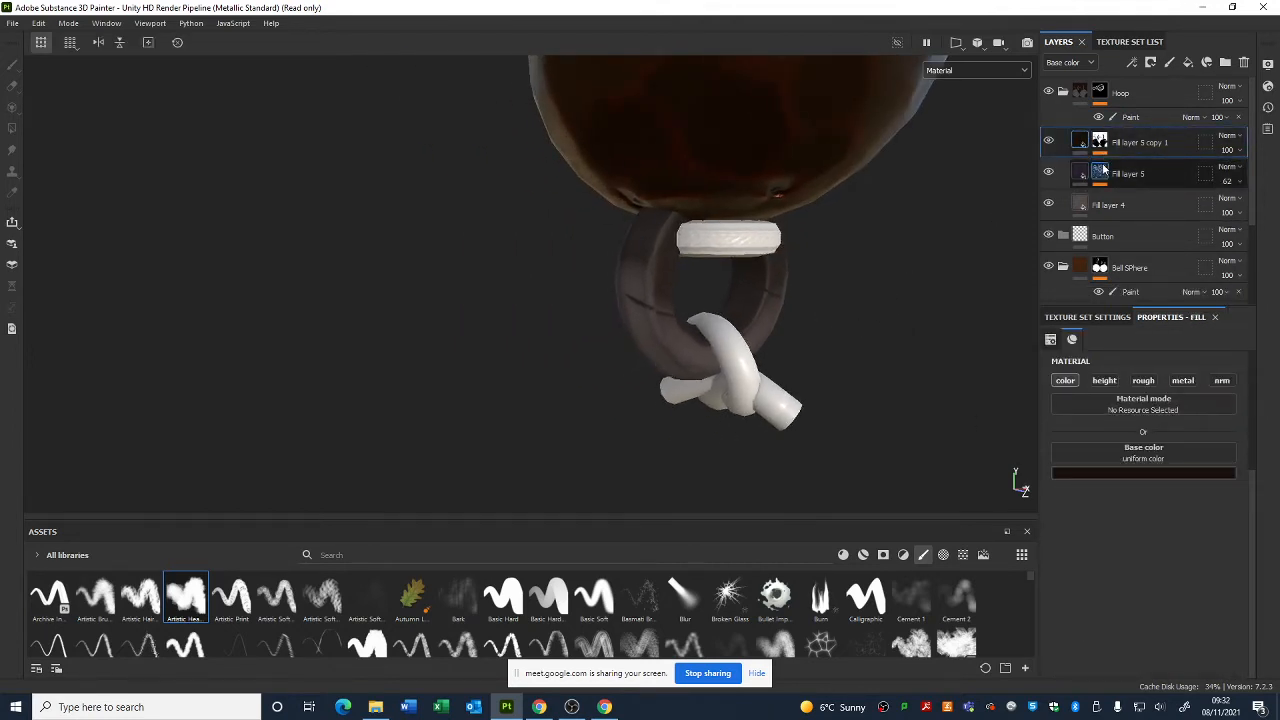
# - Move Fill layer 5 copy 1 out of the Hoop folder to the top of the layer stack and set its base color to black
pyautogui.moveTo(1130, 142); pyautogui.dragTo(1126, 90)
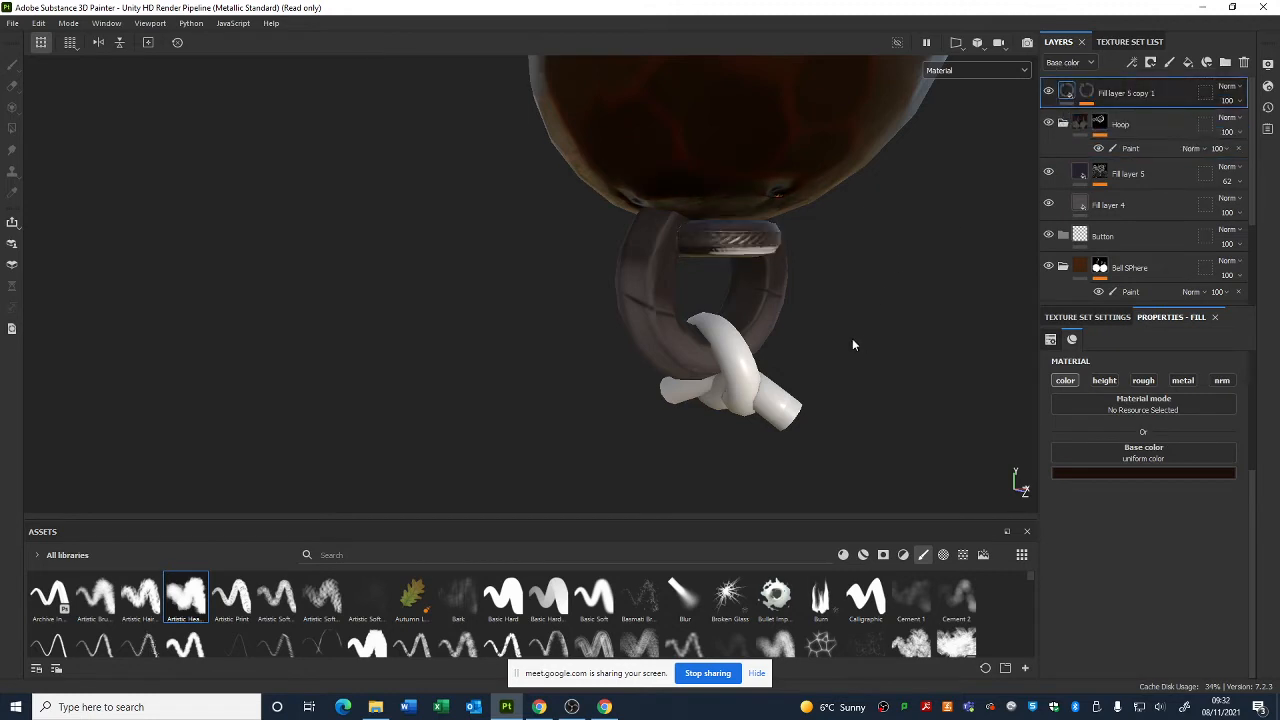
pyautogui.keyDown('alt'); pyautogui.moveTo(852, 338); pyautogui.dragTo(835, 382); pyautogui.keyUp('alt')
pyautogui.keyDown('alt'); pyautogui.moveTo(741, 314); pyautogui.dragTo(687, 278, button='middle'); pyautogui.keyUp('alt')
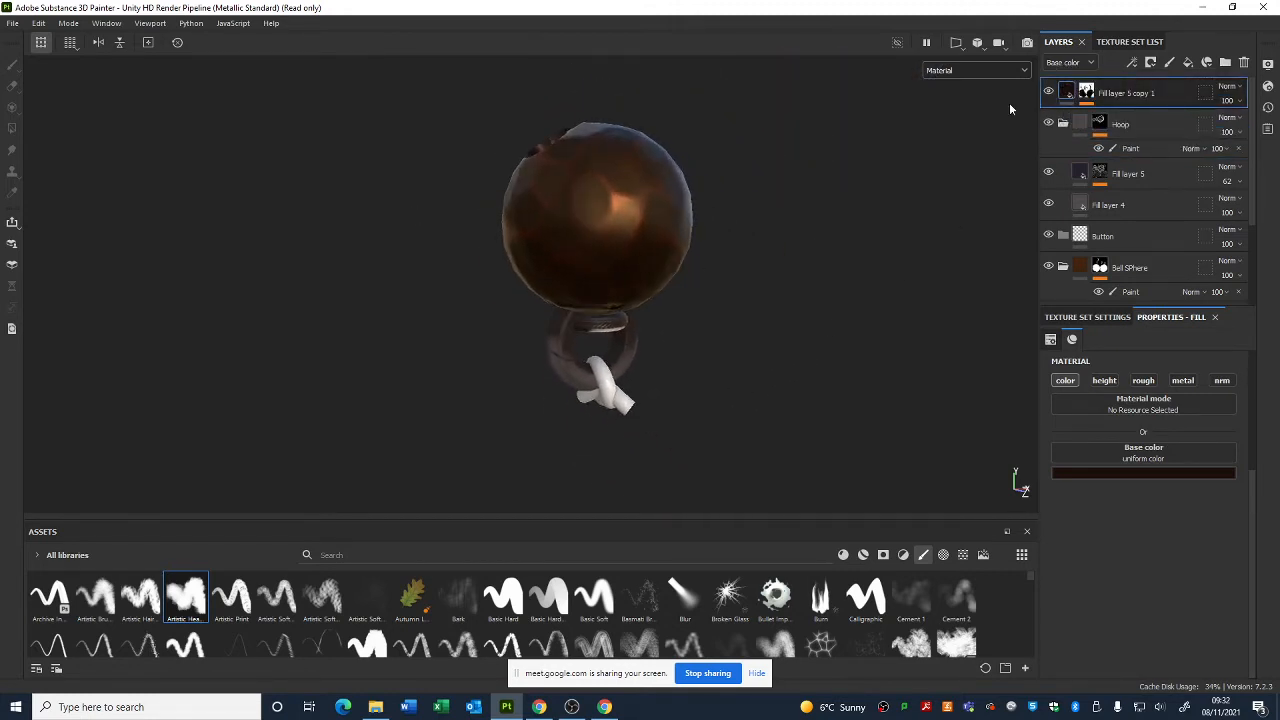
pyautogui.click(1147, 477)
pyautogui.moveTo(1141, 567); pyautogui.dragTo(1062, 632)
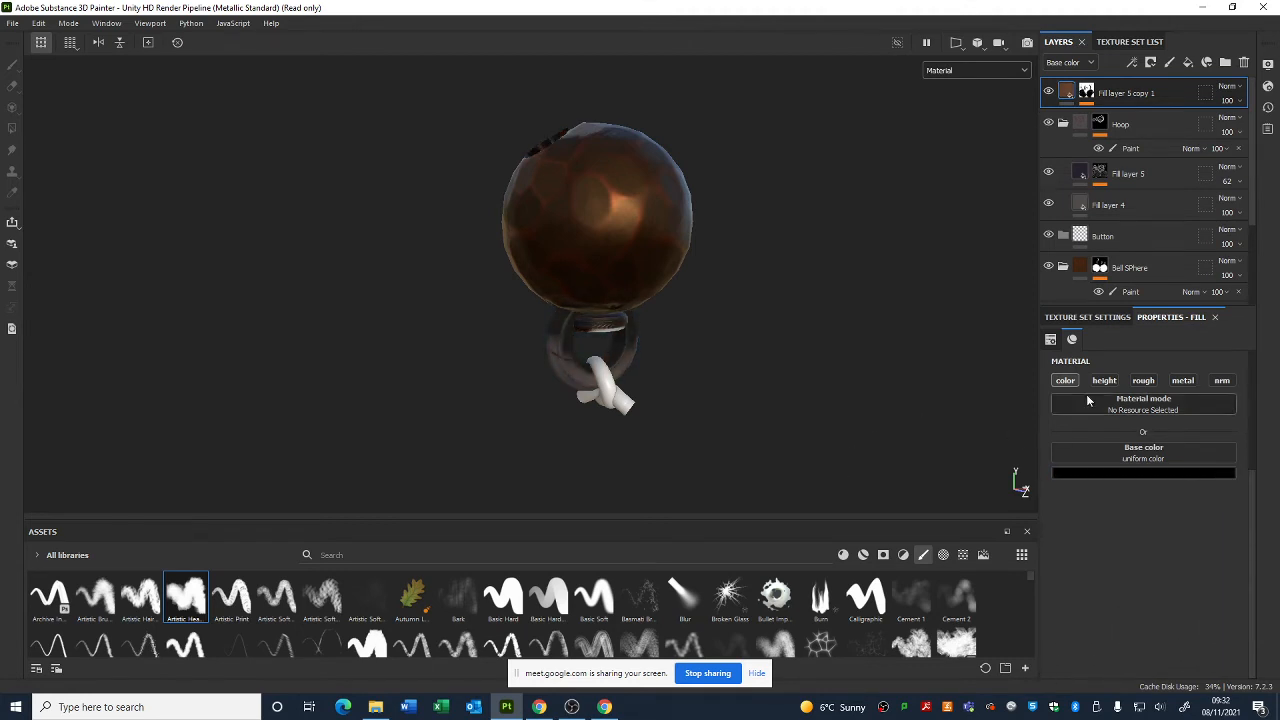
# - Enable the roughness channel on Fill layer 5 copy 1 and set its roughness to 1
pyautogui.click(1143, 380)
pyautogui.click(1160, 535)
pyautogui.moveTo(1160, 535); pyautogui.dragTo(1226, 535)
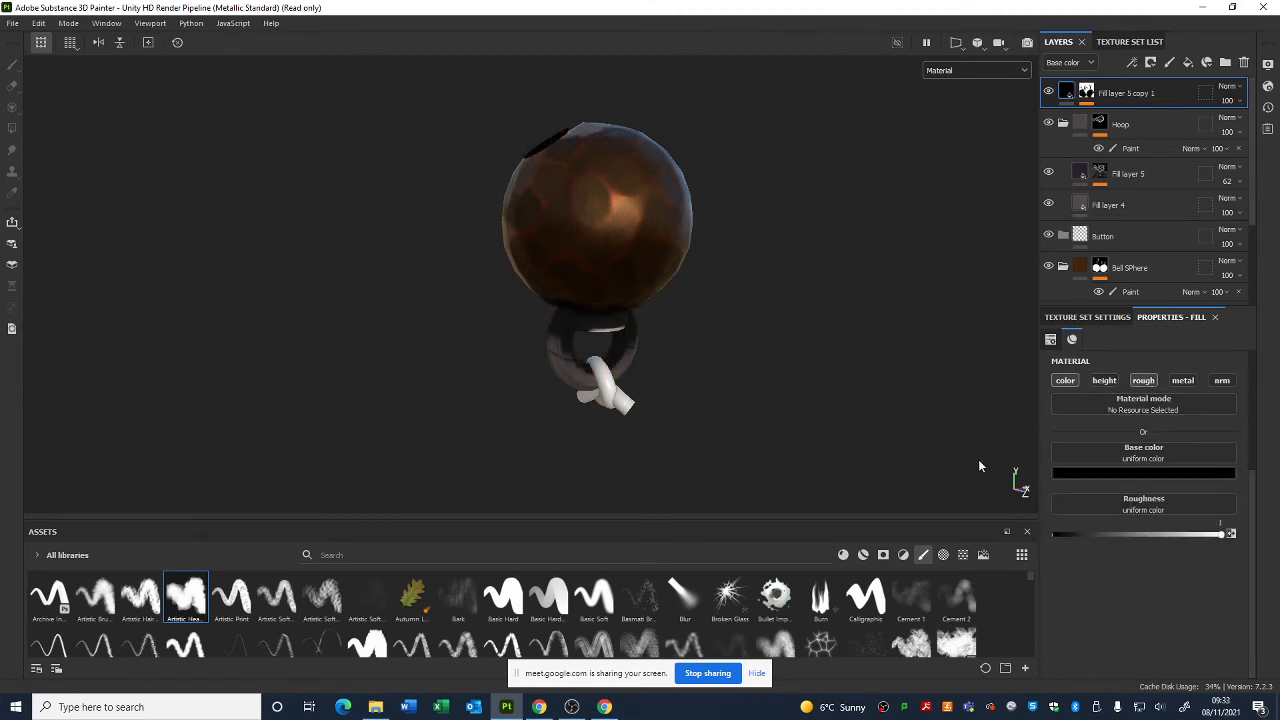
# - Try adjusting the Global Balance of the Ambient Occlusion generator on the mask of Fill layer 5 copy 1
pyautogui.click(1087, 99)
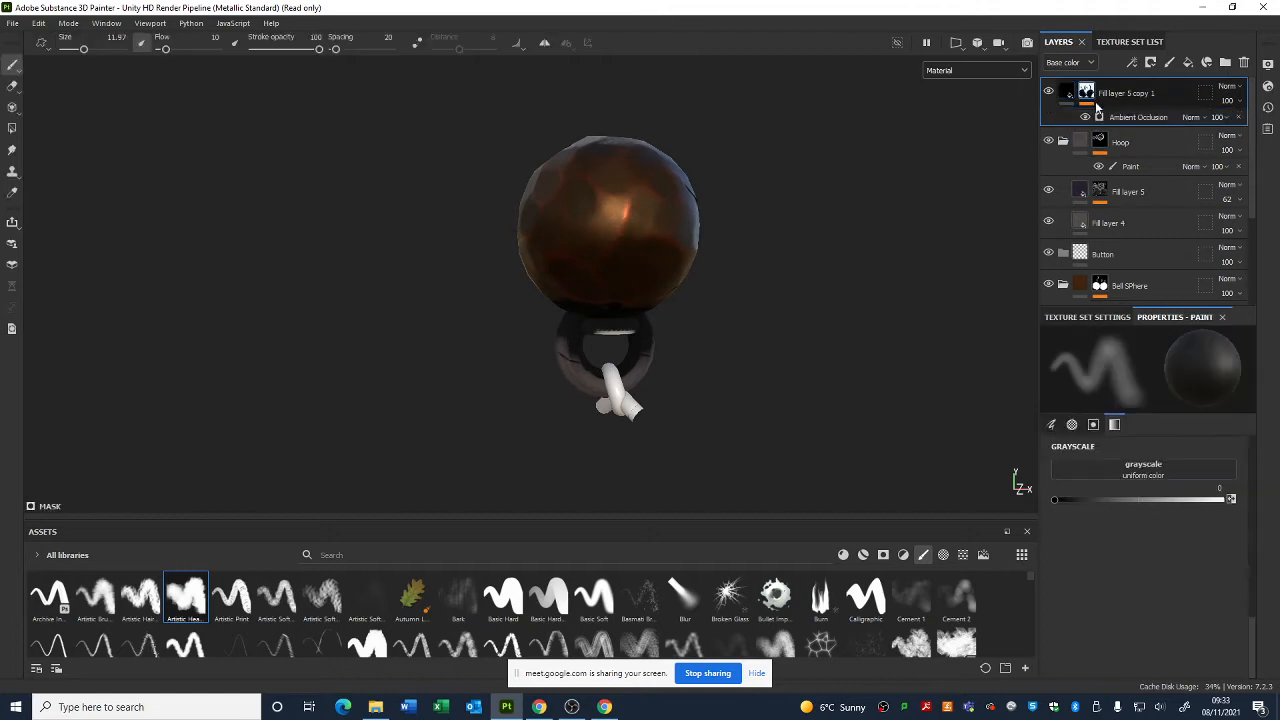
pyautogui.click(1120, 120)
pyautogui.moveTo(1067, 476)
pyautogui.mouseDown()
pyautogui.moveTo(1079, 478)
pyautogui.moveTo(1068, 450)
pyautogui.moveTo(1121, 449)
pyautogui.mouseUp()
pyautogui.keyDown('alt'); pyautogui.moveTo(209, 297); pyautogui.dragTo(857, 423); pyautogui.keyUp('alt')
# - Undo the recent changes to Fill layer 5 copy 1 and return the layer to the Hoop folder
pyautogui.hotkey('ctrl', 'z')
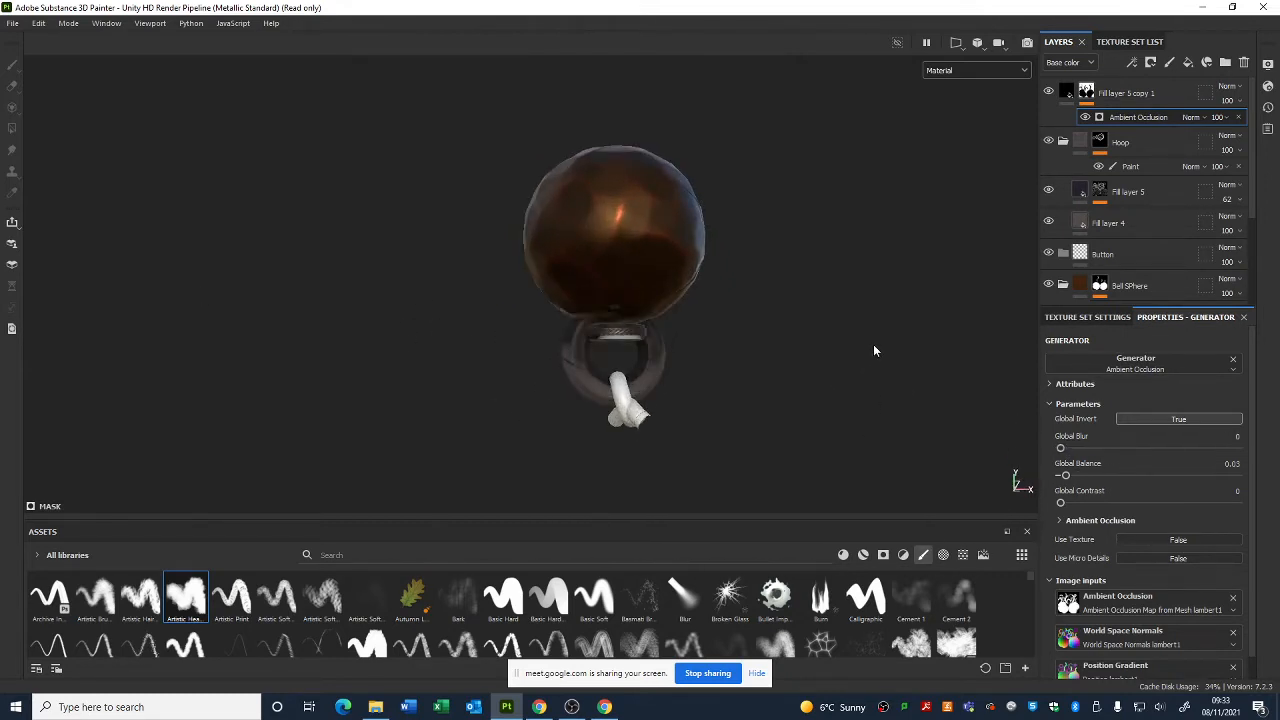
pyautogui.hotkey('ctrl', 'z')
pyautogui.moveTo(1076, 103); pyautogui.dragTo(1080, 182)
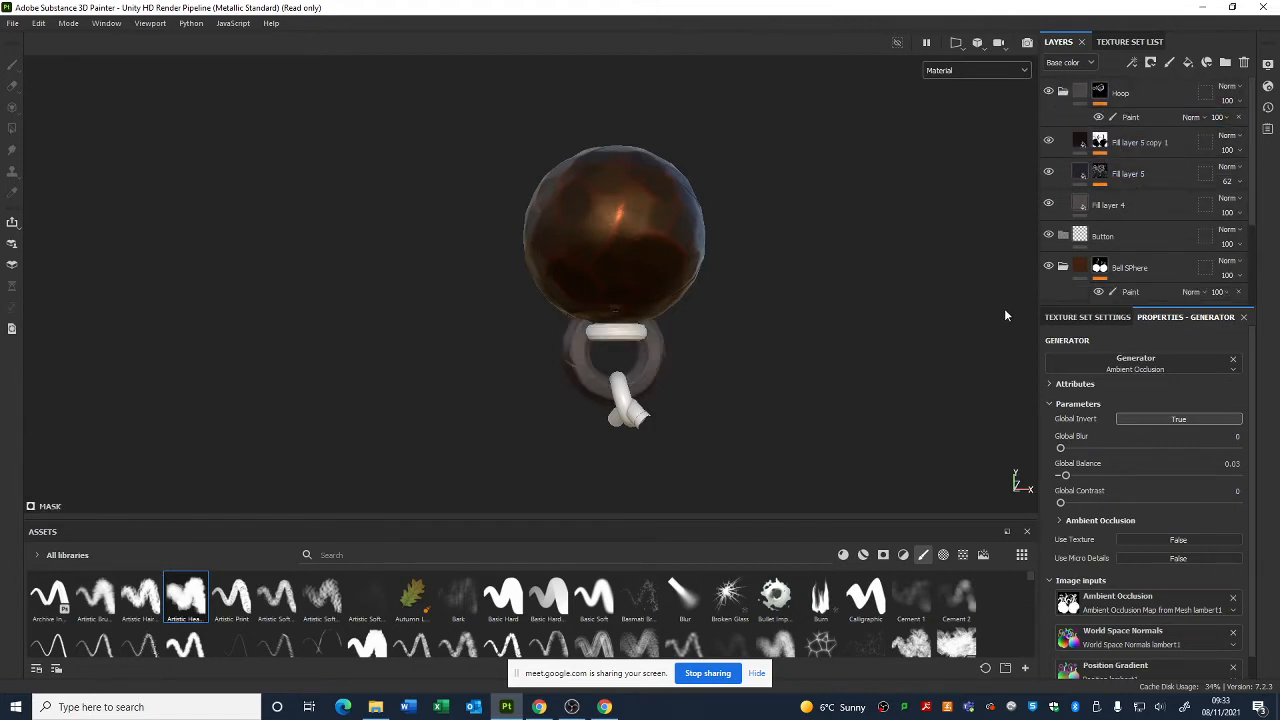
pyautogui.press('ctrl')
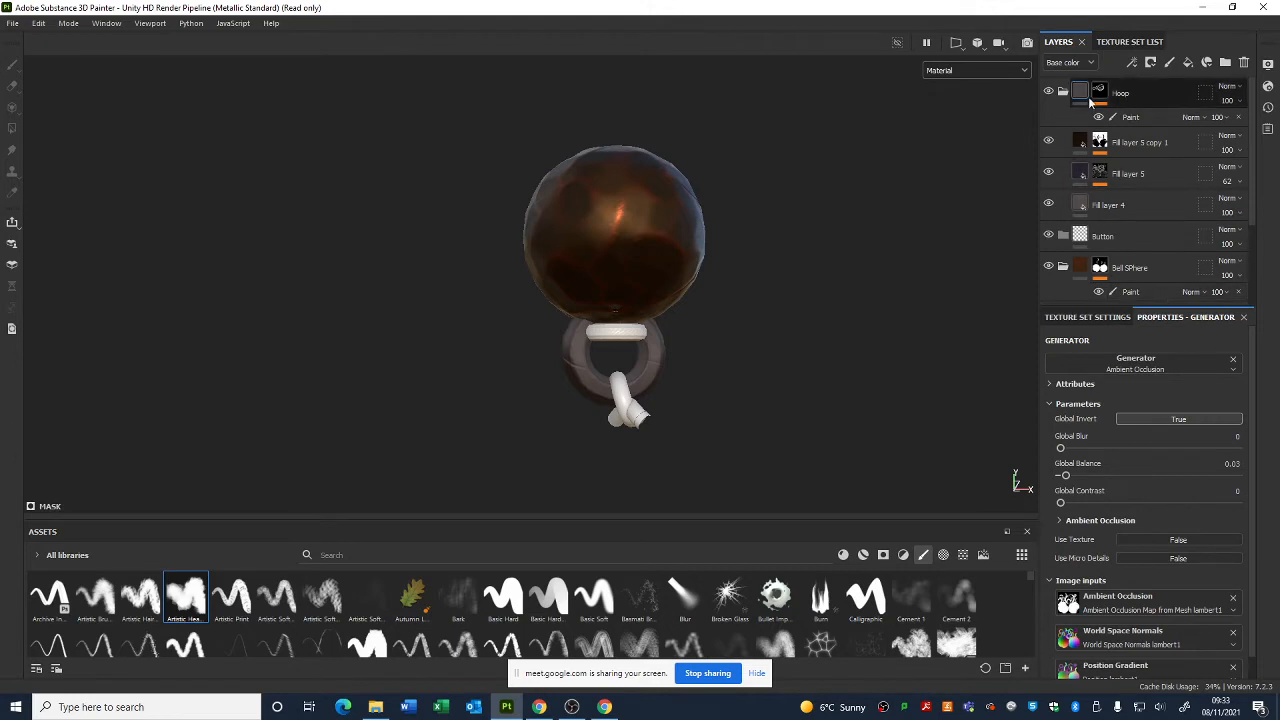
pyautogui.scroll(-1, 1100, 170)
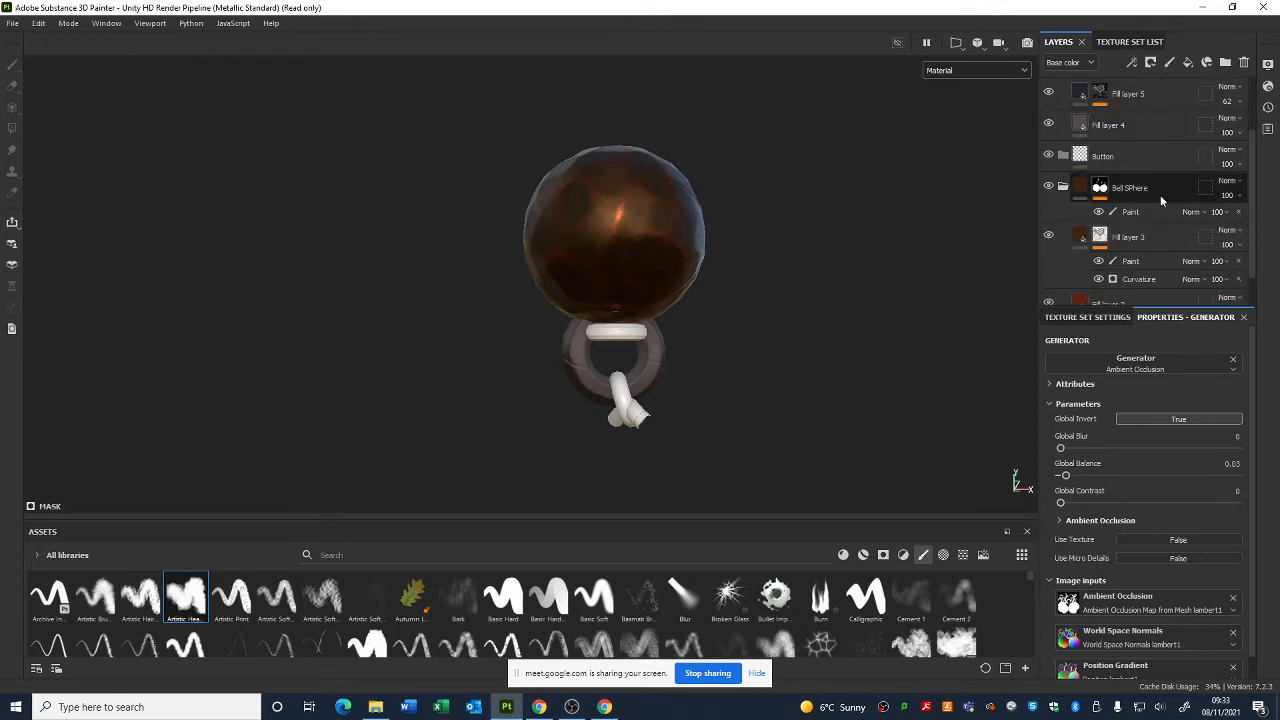
pyautogui.scroll(1, 1124, 190)
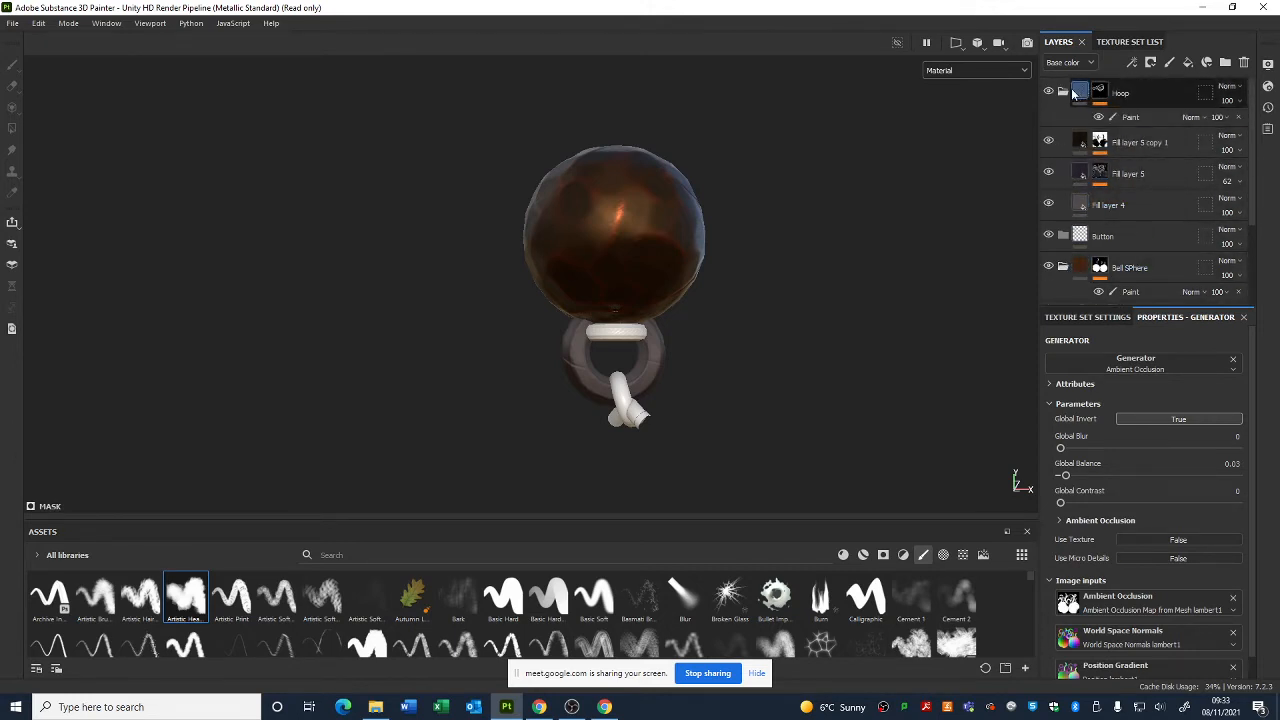
# - Open the Ambient Occlusion generator on the mask of Fill layer 5 copy 1 and examine the hoop up close
pyautogui.click(1125, 145)
pyautogui.click(1100, 144)
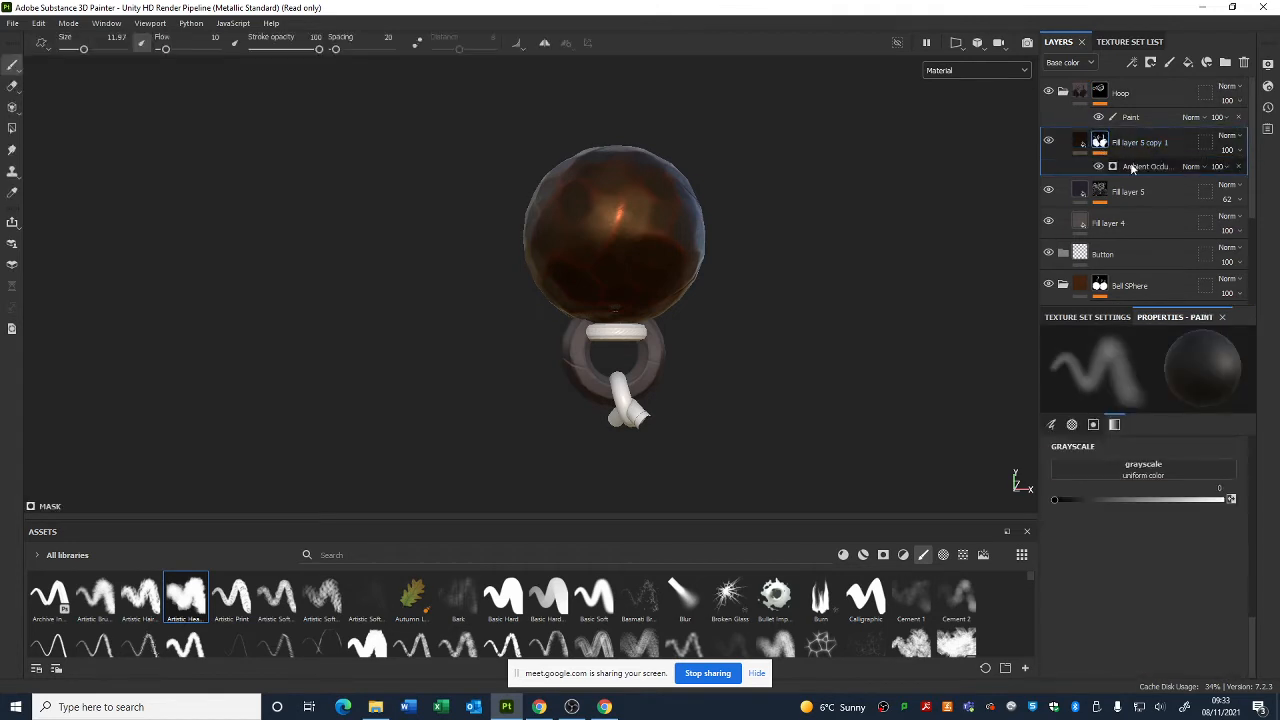
pyautogui.click(1133, 167)
pyautogui.keyDown('alt'); pyautogui.moveTo(678, 375); pyautogui.dragTo(672, 299, button='middle'); pyautogui.keyUp('alt')
pyautogui.keyDown('alt'); pyautogui.moveTo(670, 299); pyautogui.dragTo(840, 443, button='right'); pyautogui.keyUp('alt')
pyautogui.keyDown('alt'); pyautogui.moveTo(840, 443); pyautogui.dragTo(660, 328); pyautogui.keyUp('alt')
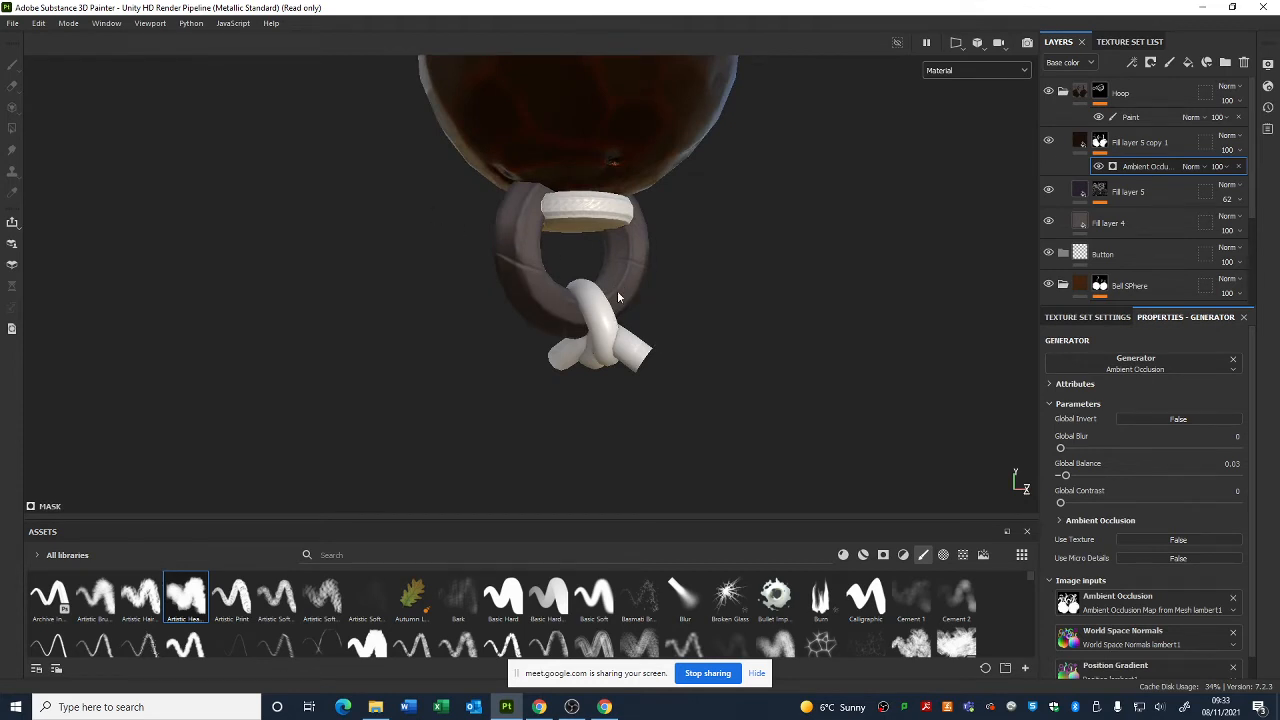
# - Compare the hoop with Fill layer 5 copy 1 and the Hoop folder hidden and shown
pyautogui.click(1048, 141)
pyautogui.click(1048, 141)
pyautogui.click(1048, 92)
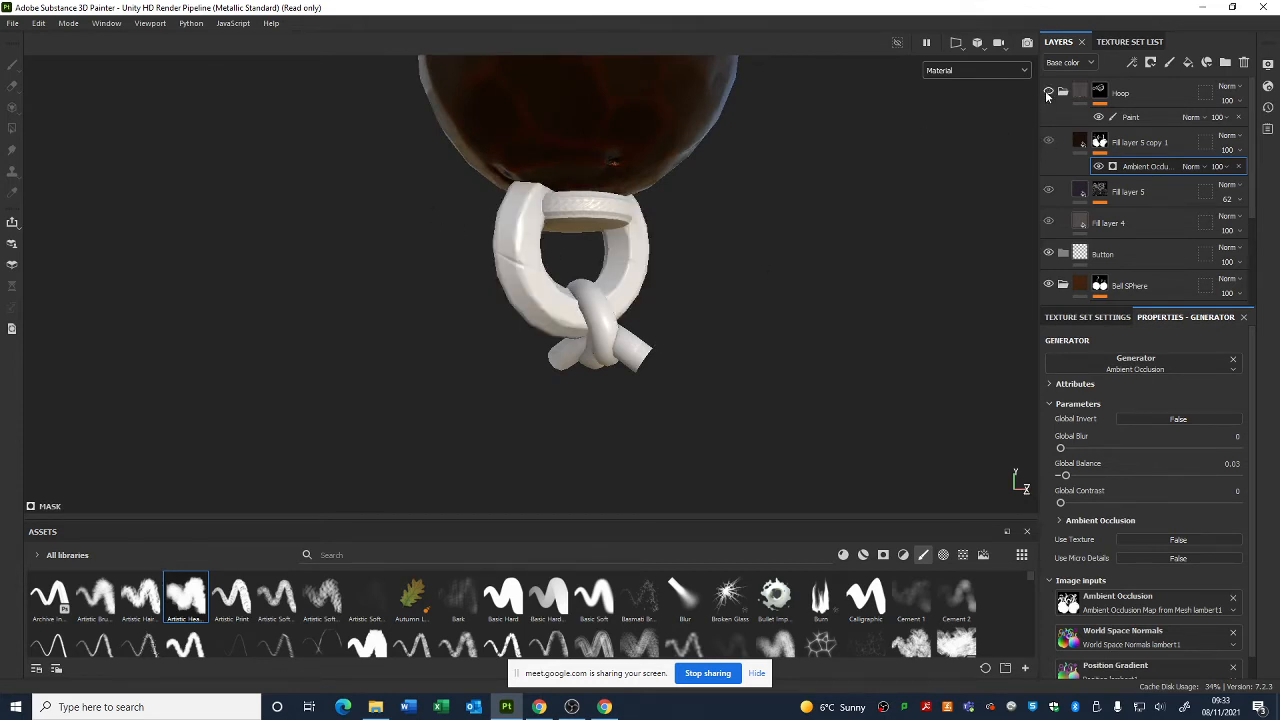
pyautogui.click(1048, 92)
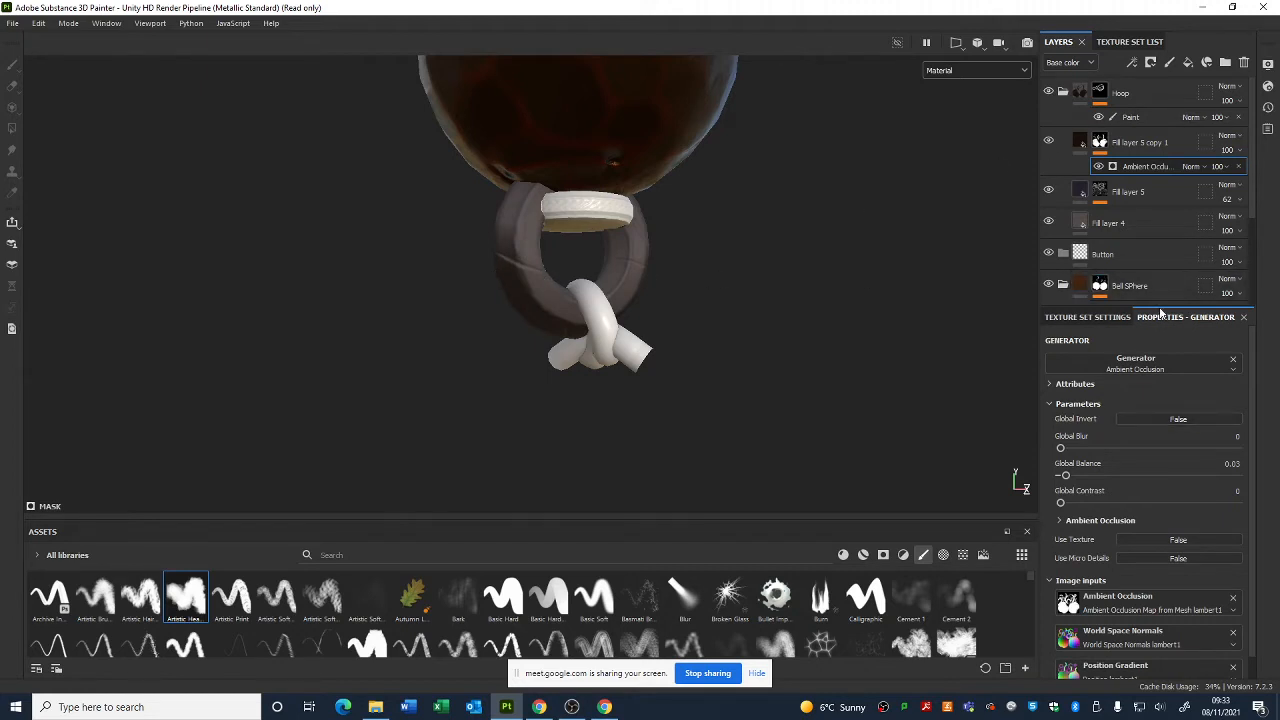
pyautogui.click(1087, 317)
pyautogui.click(1183, 317)
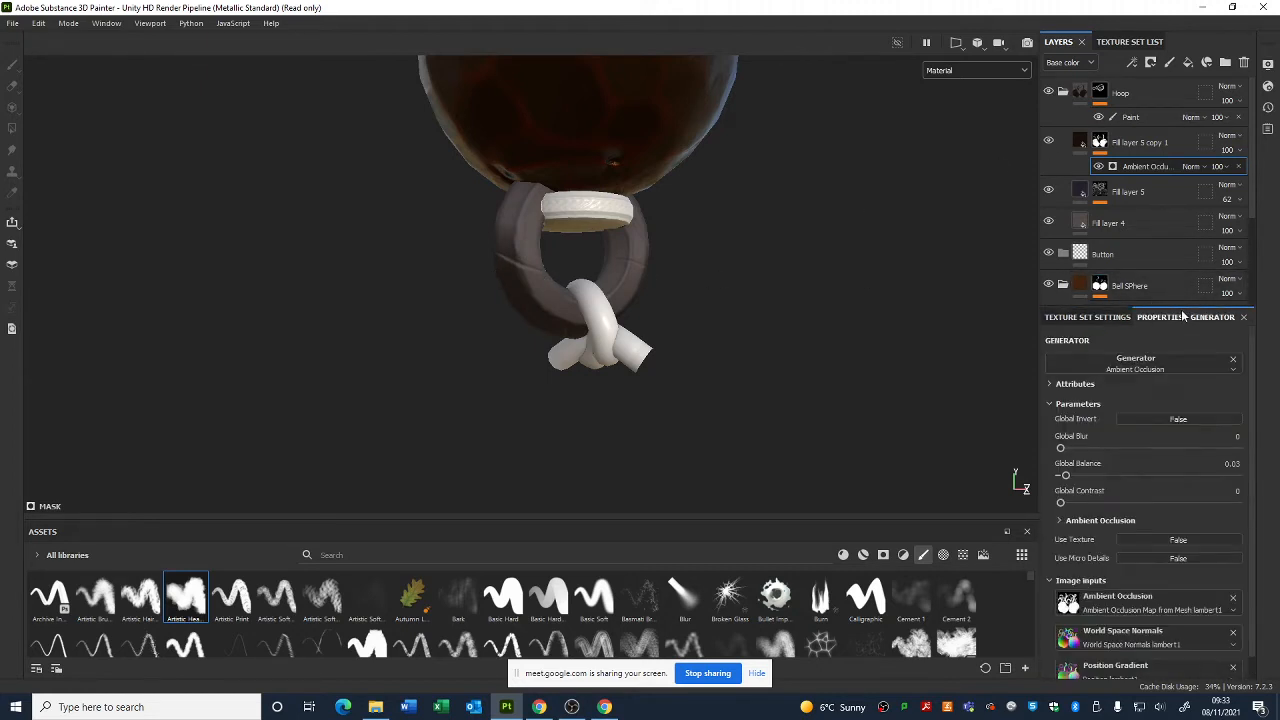
# - Set the roughness of Fill layer 5 copy 1 to 0.2451
pyautogui.click(1078, 146)
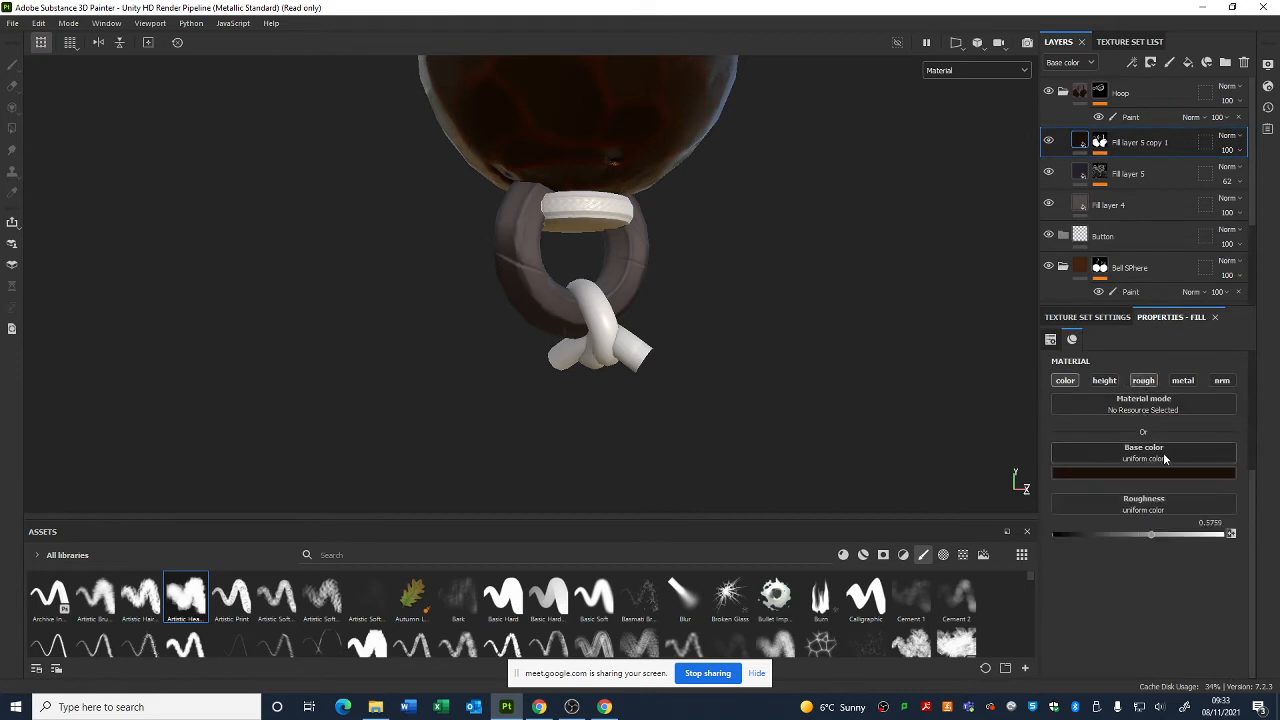
pyautogui.moveTo(1144, 534); pyautogui.dragTo(1106, 535)
pyautogui.moveTo(833, 424)
pyautogui.keyDown('alt'); pyautogui.mouseDown()
pyautogui.moveTo(787, 409)
pyautogui.moveTo(815, 421)
pyautogui.mouseUp(); pyautogui.keyUp('alt')
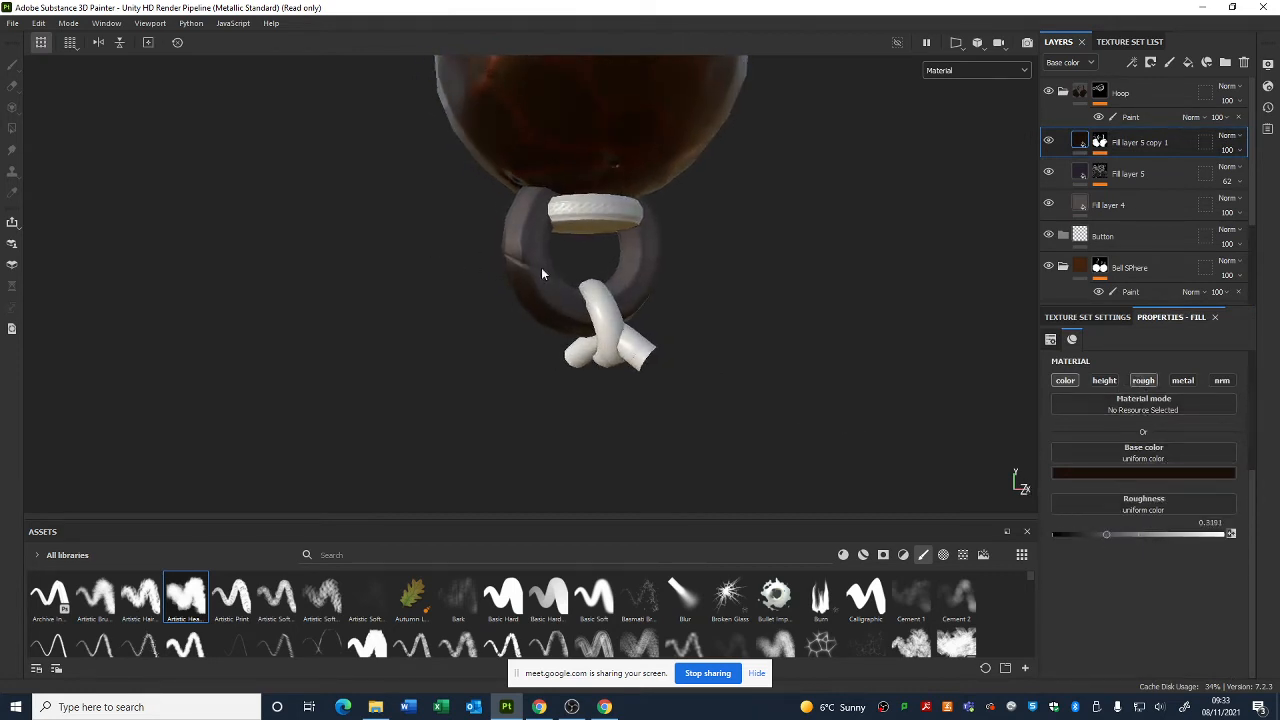
pyautogui.moveTo(1090, 540); pyautogui.dragTo(1095, 541)
# - Enable the height channel on Fill layer 5 copy 1 and raise its height to 0.2607
pyautogui.click(1106, 380)
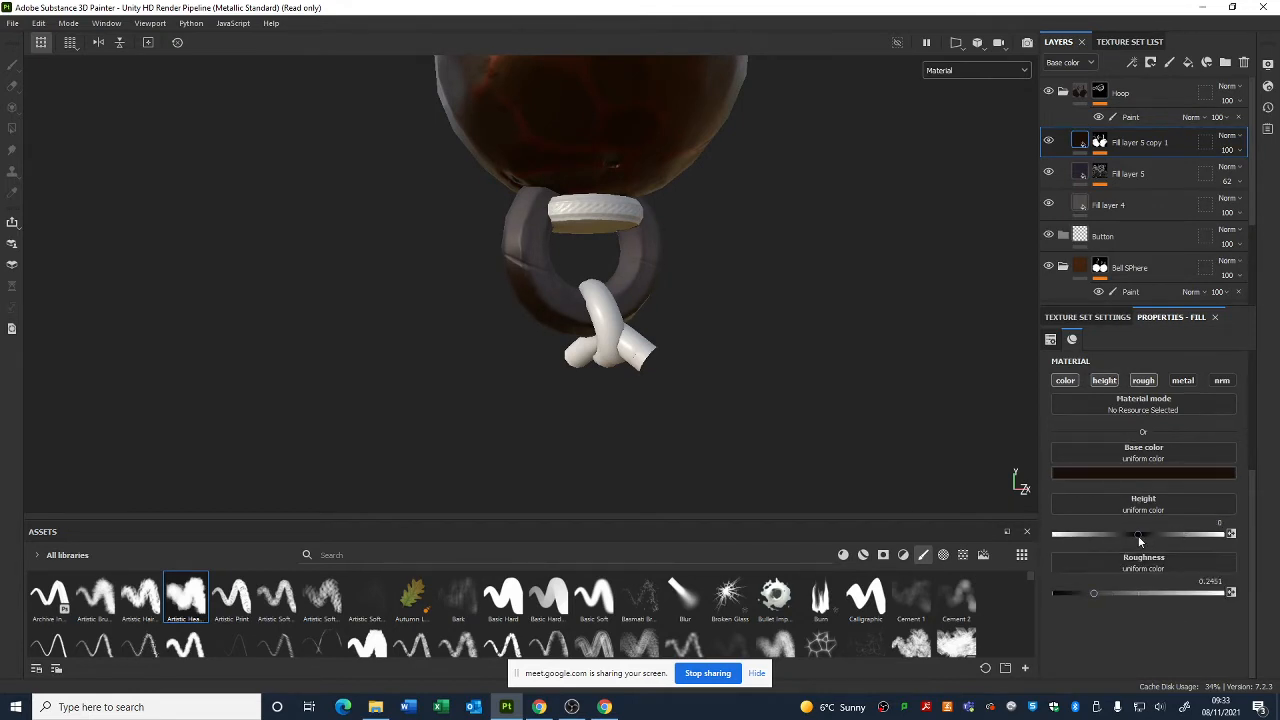
pyautogui.moveTo(1138, 536); pyautogui.dragTo(1154, 535)
pyautogui.moveTo(740, 410)
pyautogui.keyDown('alt'); pyautogui.mouseDown()
pyautogui.moveTo(700, 386)
pyautogui.moveTo(760, 434)
pyautogui.moveTo(777, 330)
pyautogui.moveTo(643, 434)
pyautogui.moveTo(722, 414)
pyautogui.moveTo(657, 389)
pyautogui.moveTo(693, 396)
pyautogui.moveTo(743, 360)
pyautogui.moveTo(745, 425)
pyautogui.mouseUp(); pyautogui.keyUp('alt')
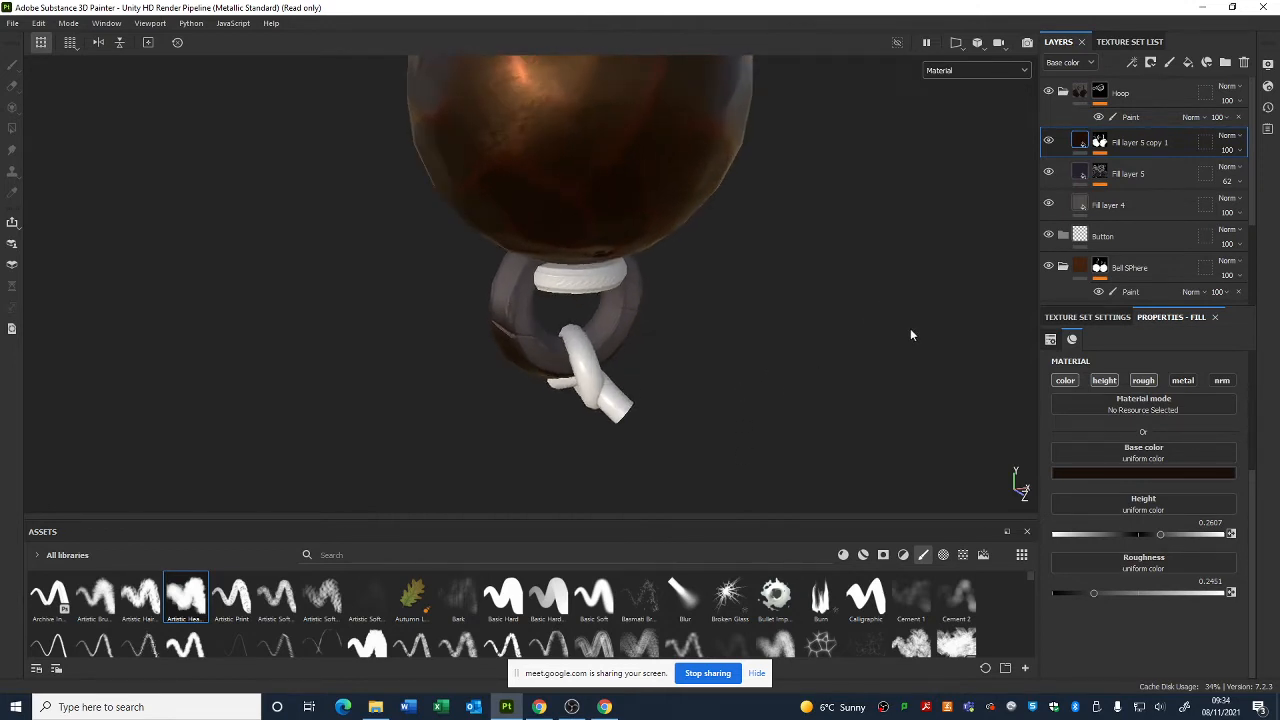
# - Disable the height and roughness channels on Fill layer 5 copy 1, leaving only color active
pyautogui.click(1104, 380)
pyautogui.click(1143, 380)
pyautogui.keyDown('alt'); pyautogui.moveTo(900, 370); pyautogui.dragTo(658, 302); pyautogui.keyUp('alt')
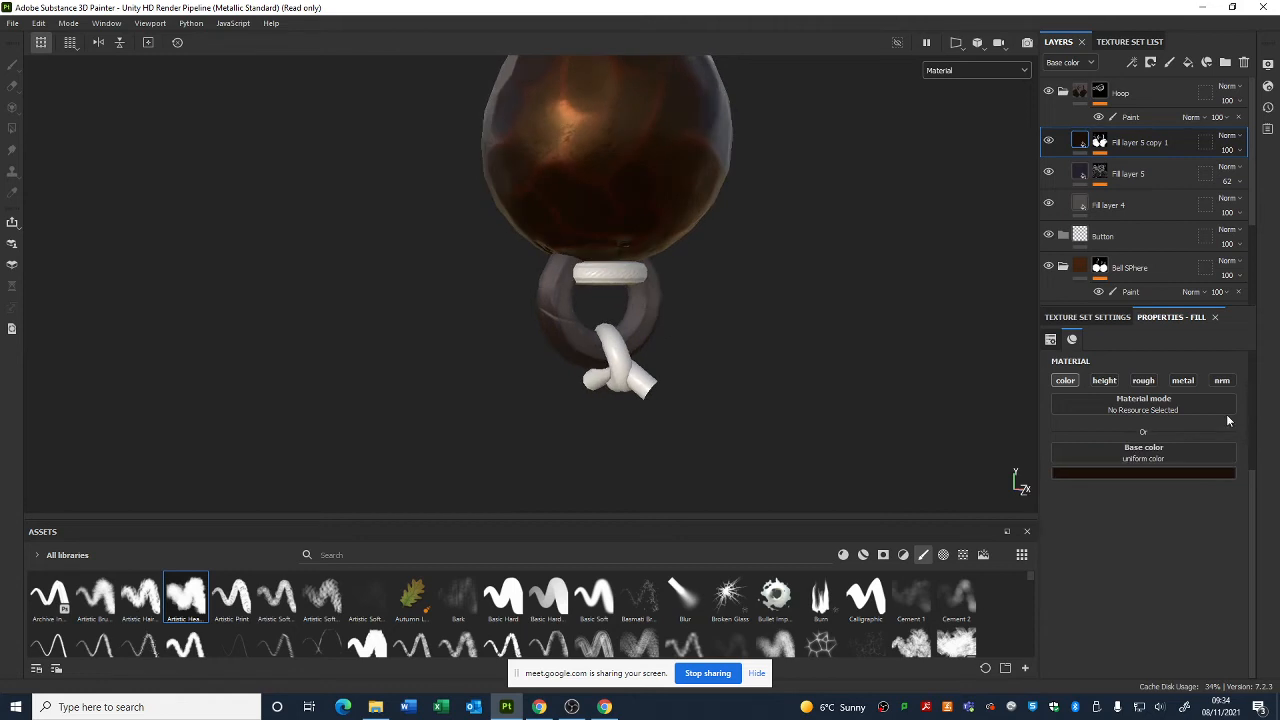
# - Add a fill layer above Fill layer 5 copy 1 and disable its height, roughness, metallic and normal channels
pyautogui.click(1190, 63)
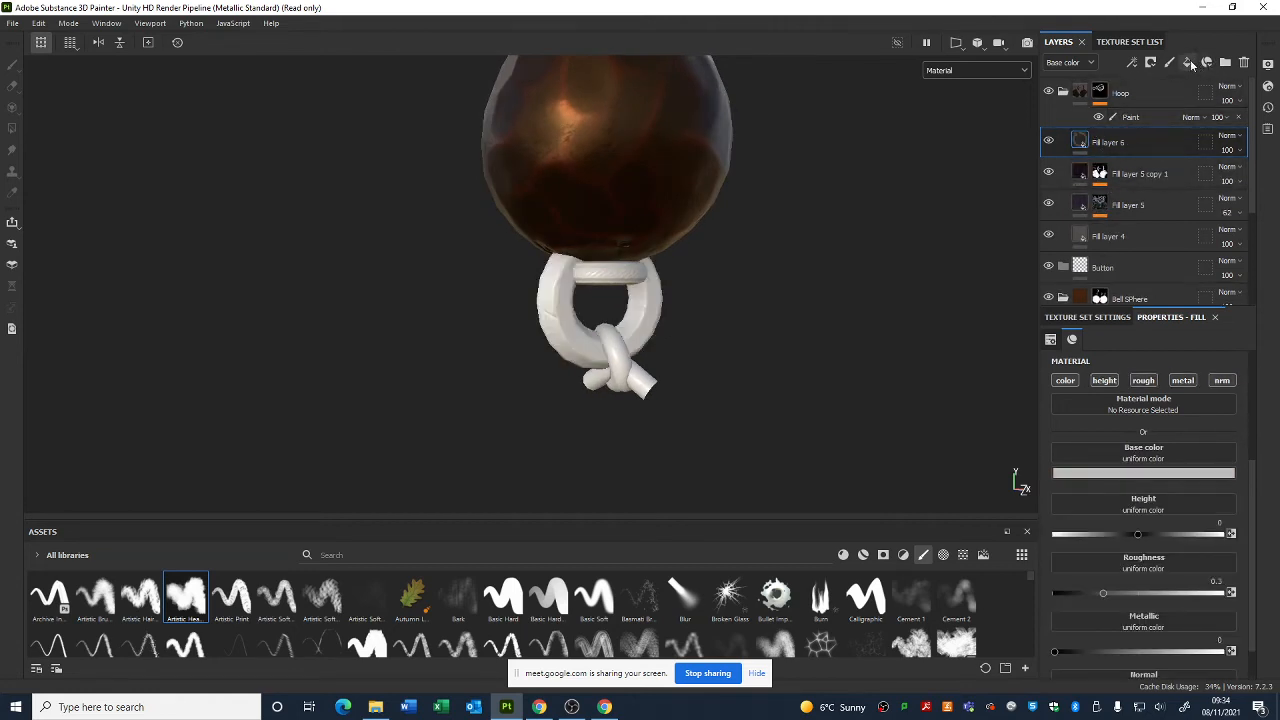
pyautogui.click(1104, 383)
pyautogui.click(1144, 383)
pyautogui.click(1184, 384)
pyautogui.click(1220, 383)
# - Set the base color of Fill layer 6 to dark red (480909)
pyautogui.click(1165, 475)
pyautogui.moveTo(1106, 528); pyautogui.dragTo(1095, 582)
pyautogui.click(1164, 574)
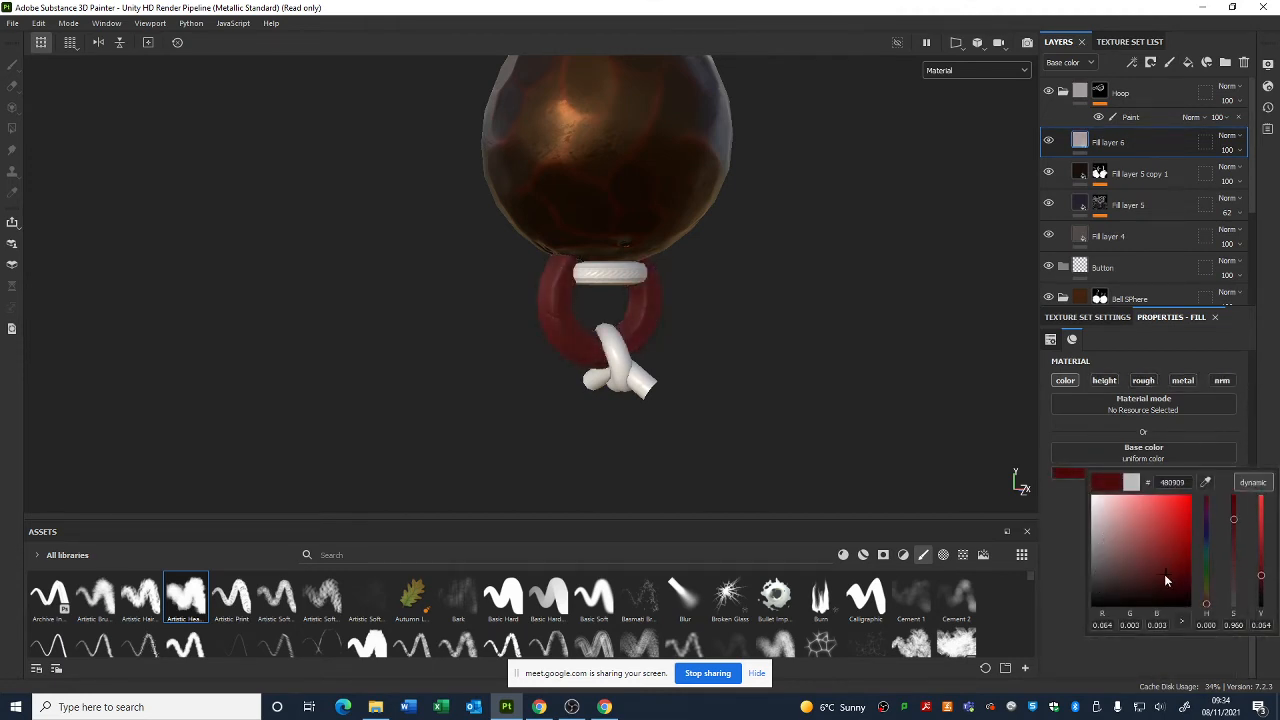
# - Add a black mask to Fill layer 6 and give it a World Space Normals generator
pyautogui.rightClick(1120, 140)
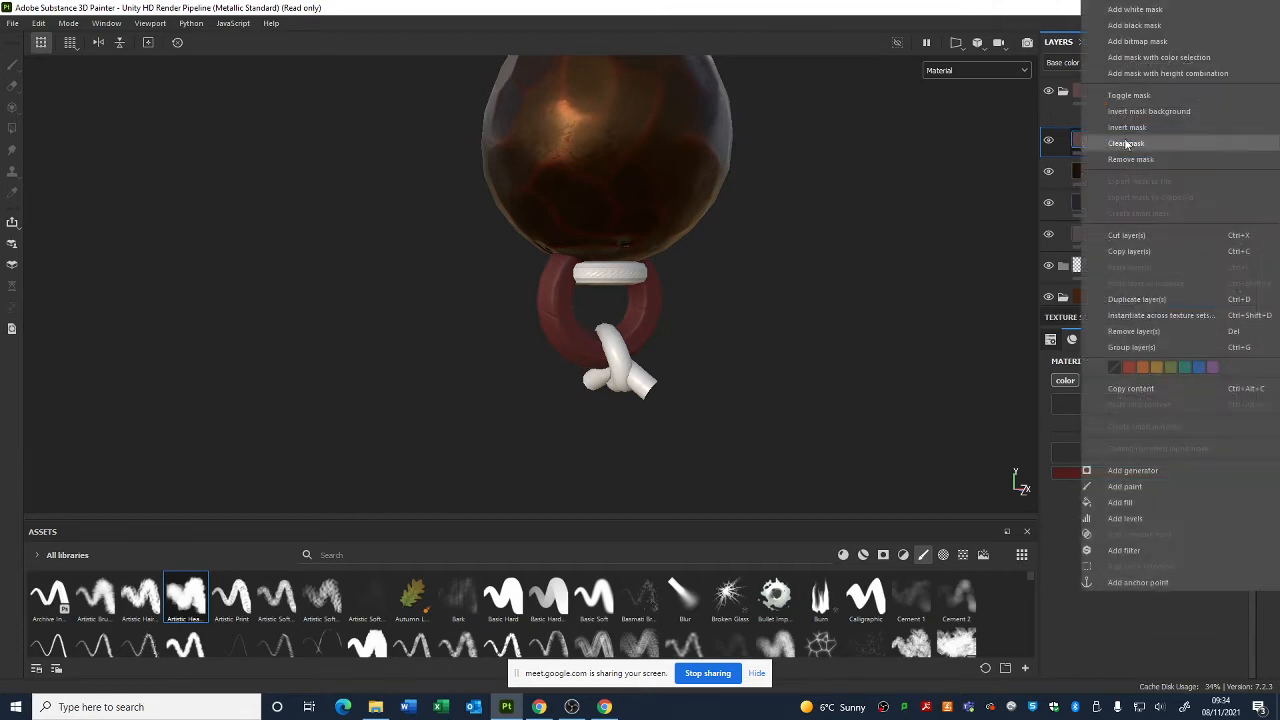
pyautogui.click(1158, 28)
pyautogui.rightClick(1100, 140)
pyautogui.click(1134, 566)
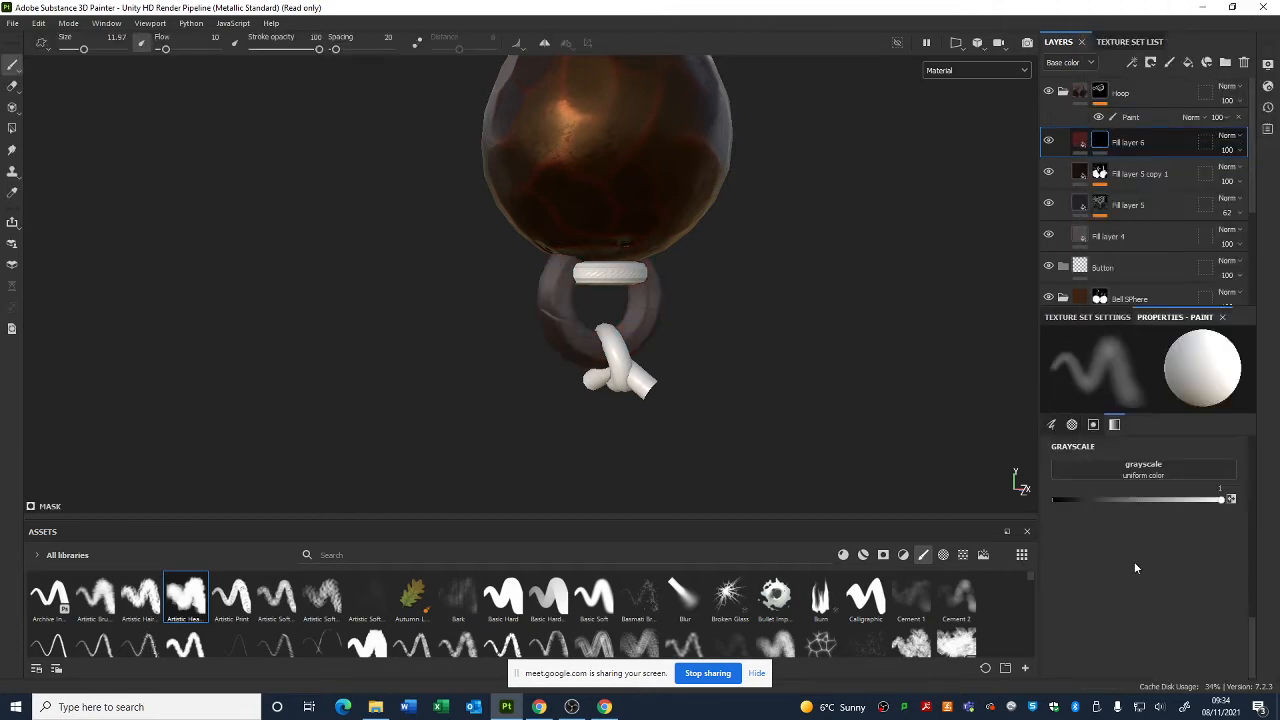
pyautogui.click(1122, 365)
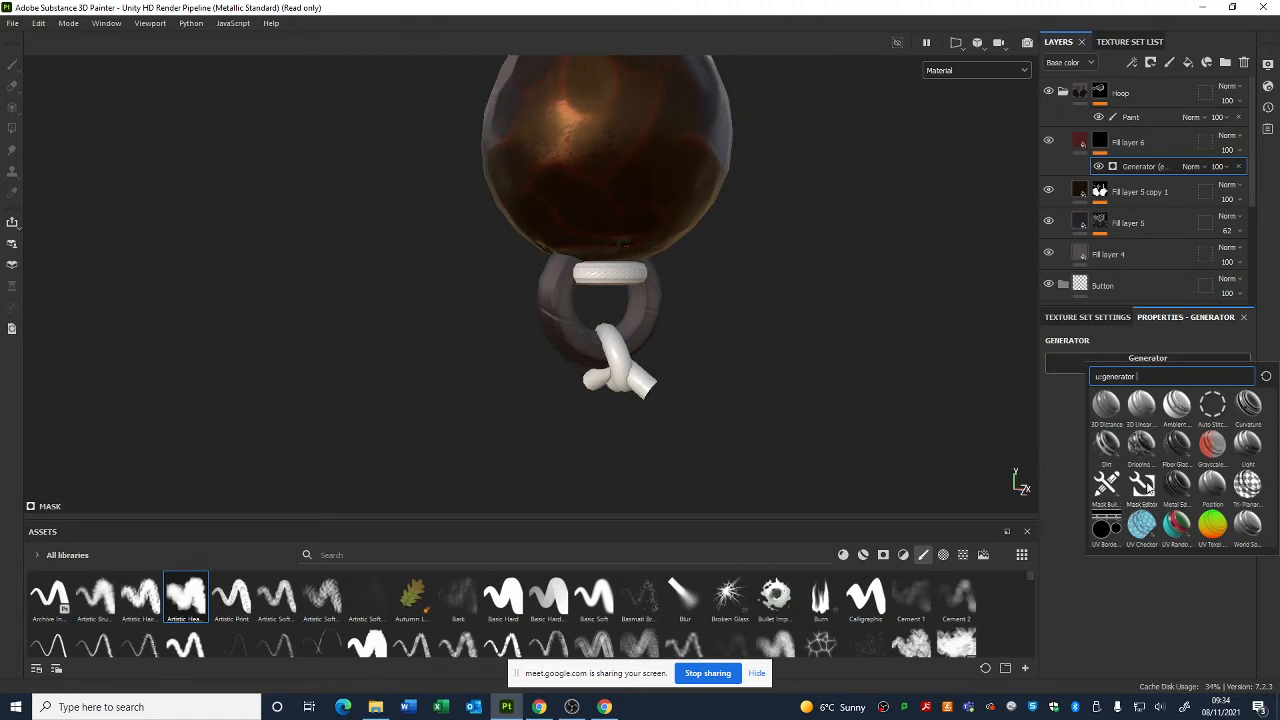
pyautogui.click(1250, 528)
# - Switch the viewport to the Mask channel and set the World Space Normals generator's Global Balance to 0.37
pyautogui.keyDown('alt'); pyautogui.moveTo(790, 390); pyautogui.dragTo(854, 455); pyautogui.keyUp('alt')
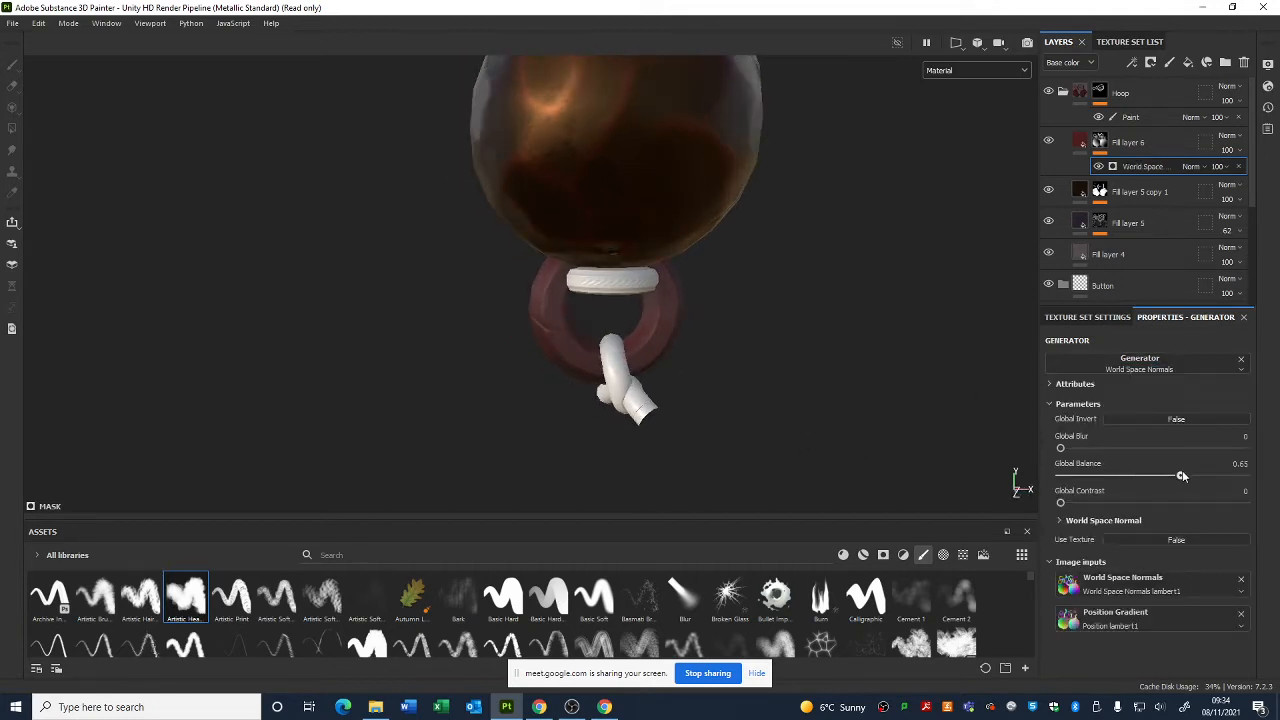
pyautogui.moveTo(1182, 475); pyautogui.dragTo(1156, 480)
pyautogui.click(1008, 71)
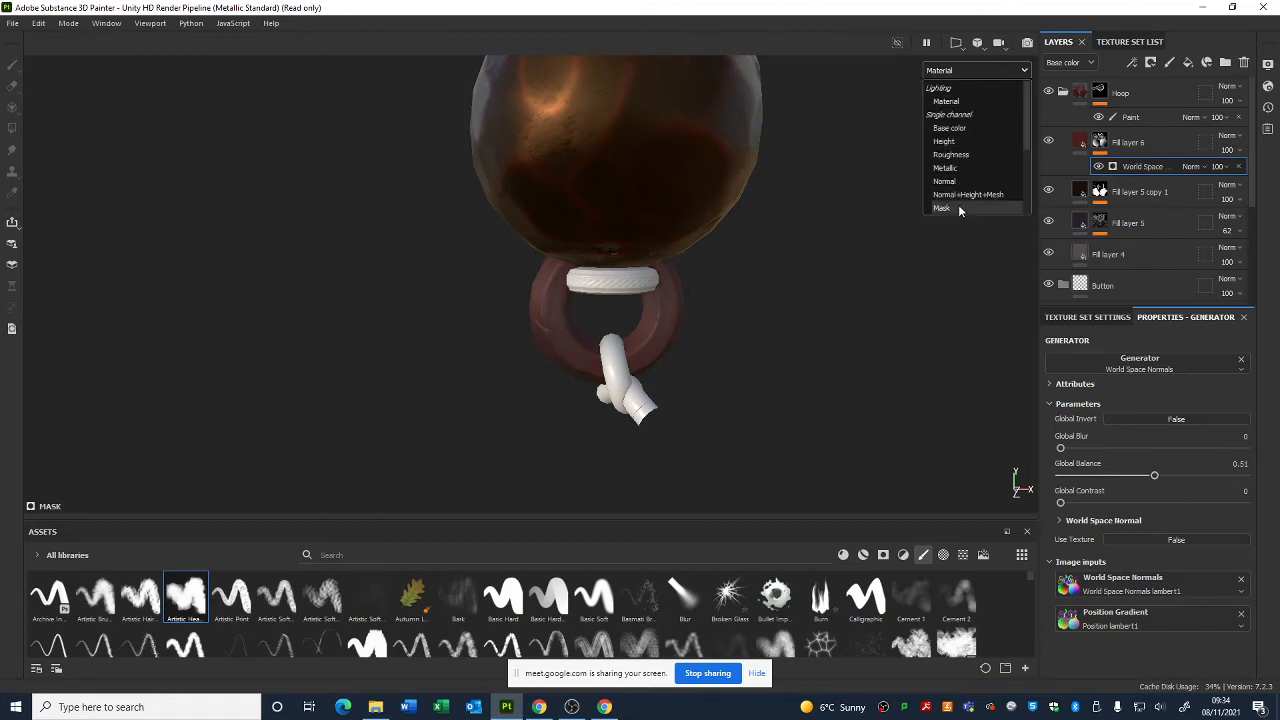
pyautogui.click(958, 204)
pyautogui.moveTo(1153, 477)
pyautogui.mouseDown()
pyautogui.moveTo(1180, 475)
pyautogui.moveTo(1108, 475)
pyautogui.moveTo(1128, 476)
pyautogui.mouseUp()
pyautogui.keyDown('alt'); pyautogui.moveTo(918, 74); pyautogui.dragTo(616, 285); pyautogui.keyUp('alt')
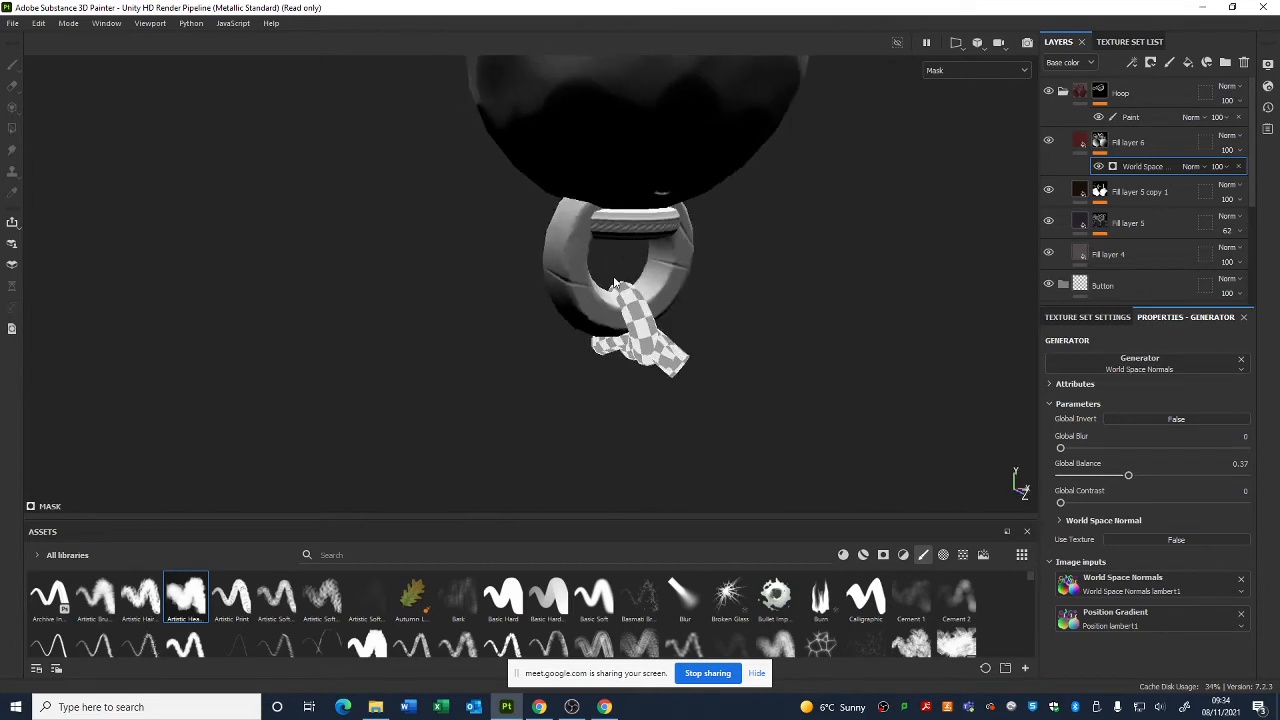
pyautogui.keyDown('alt'); pyautogui.moveTo(650, 215); pyautogui.dragTo(910, 410); pyautogui.keyUp('alt')
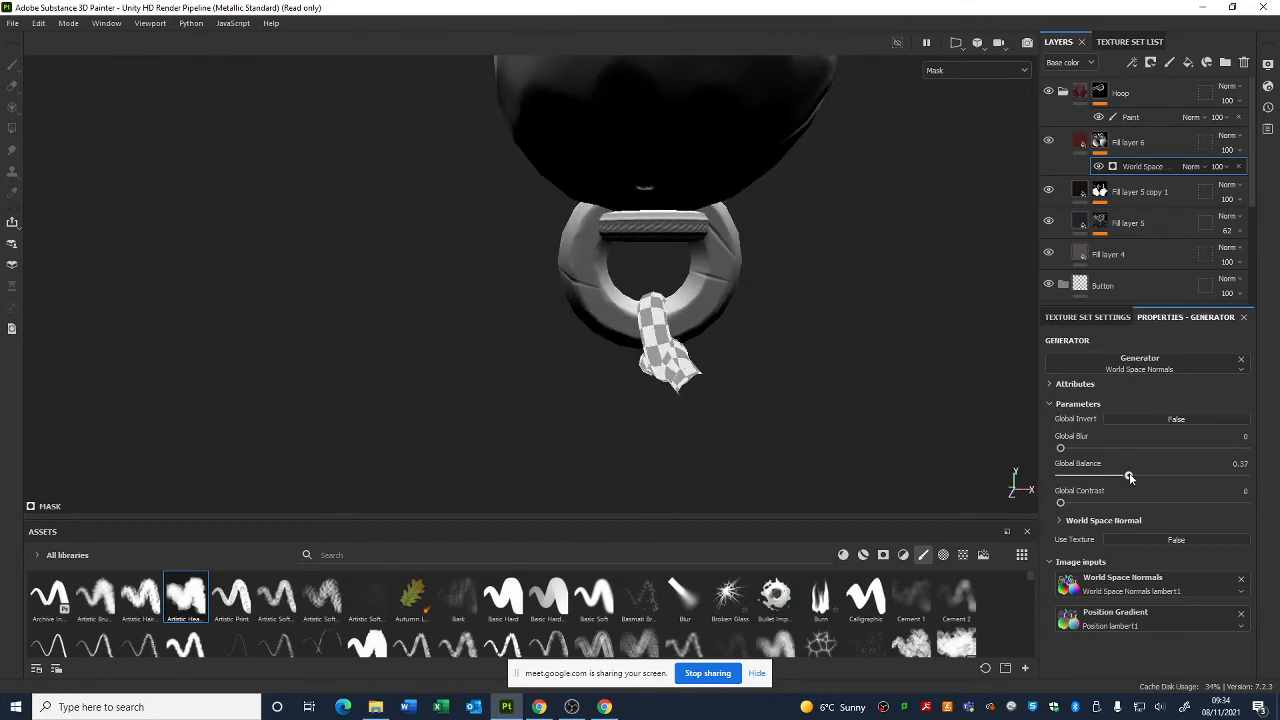
# - Lower the generator's Global Balance to 0 and examine the World space normal map among the texture set's mesh maps
pyautogui.moveTo(1130, 478); pyautogui.dragTo(1032, 478)
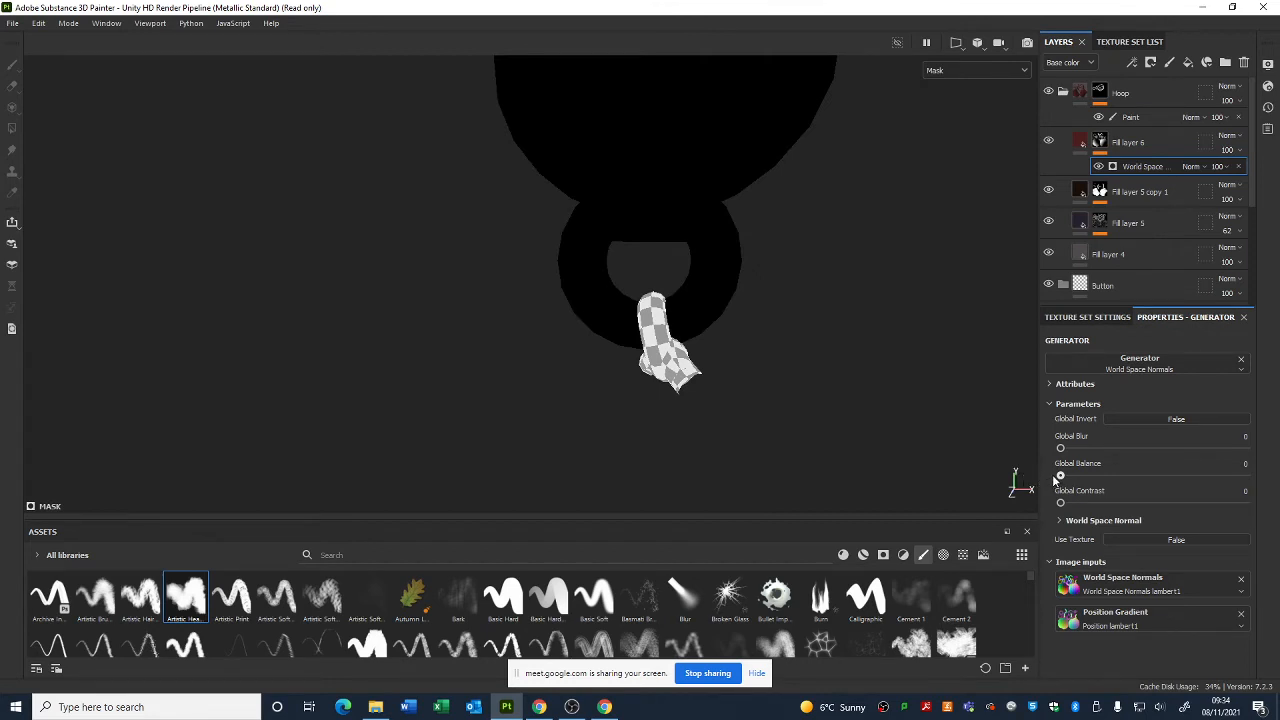
pyautogui.click(1072, 318)
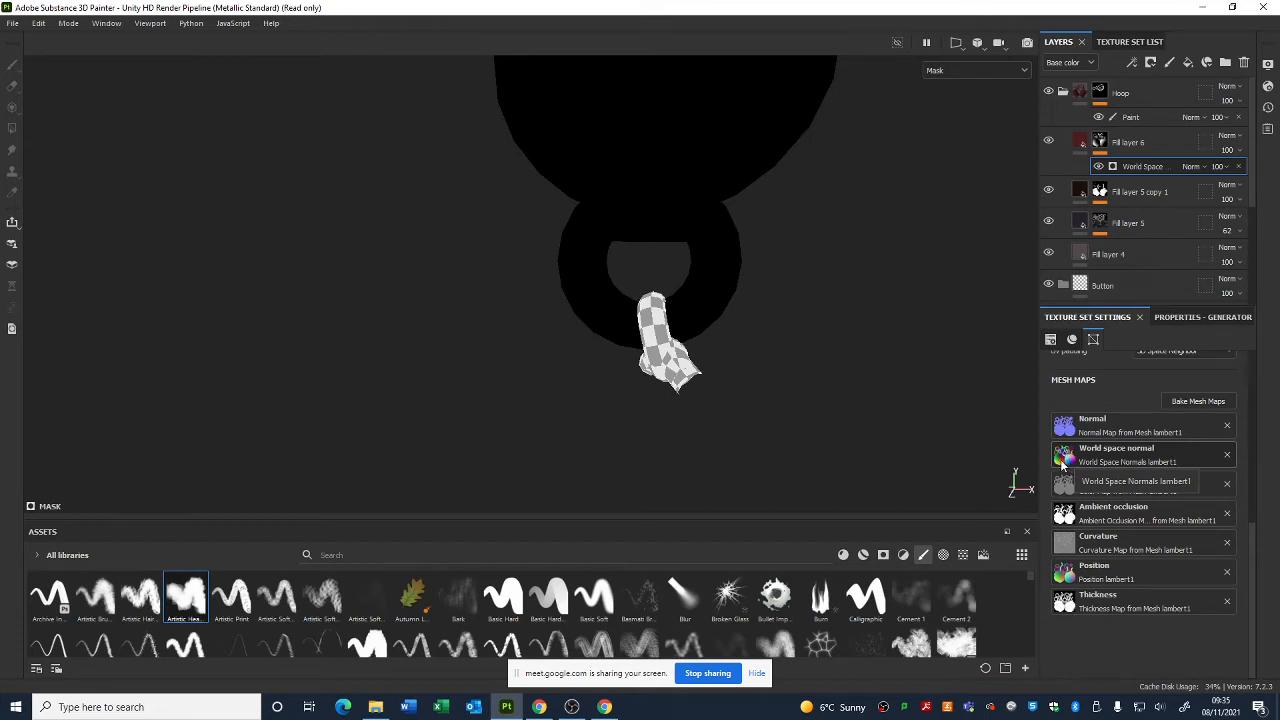
pyautogui.click(1186, 318)
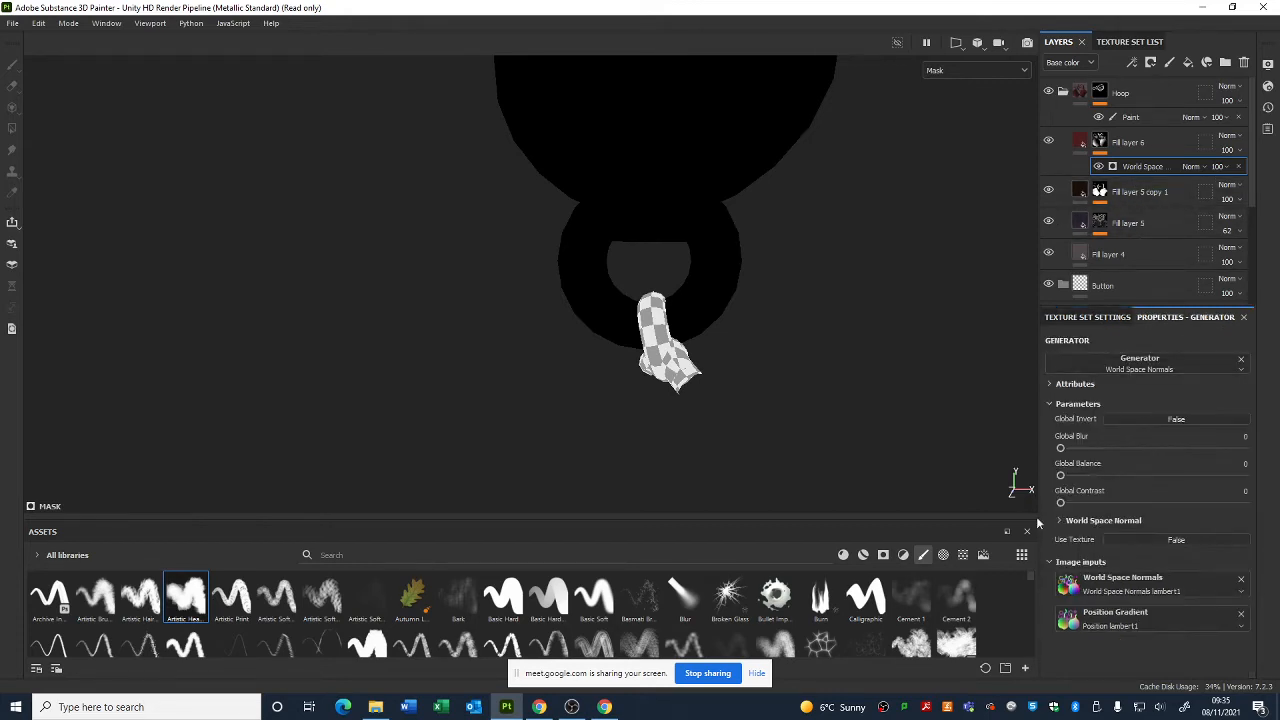
# - Set the World Space Normals generator's Global Balance to 0.33 and inspect the mask on the bell and hoop
pyautogui.moveTo(1061, 477); pyautogui.dragTo(1121, 471)
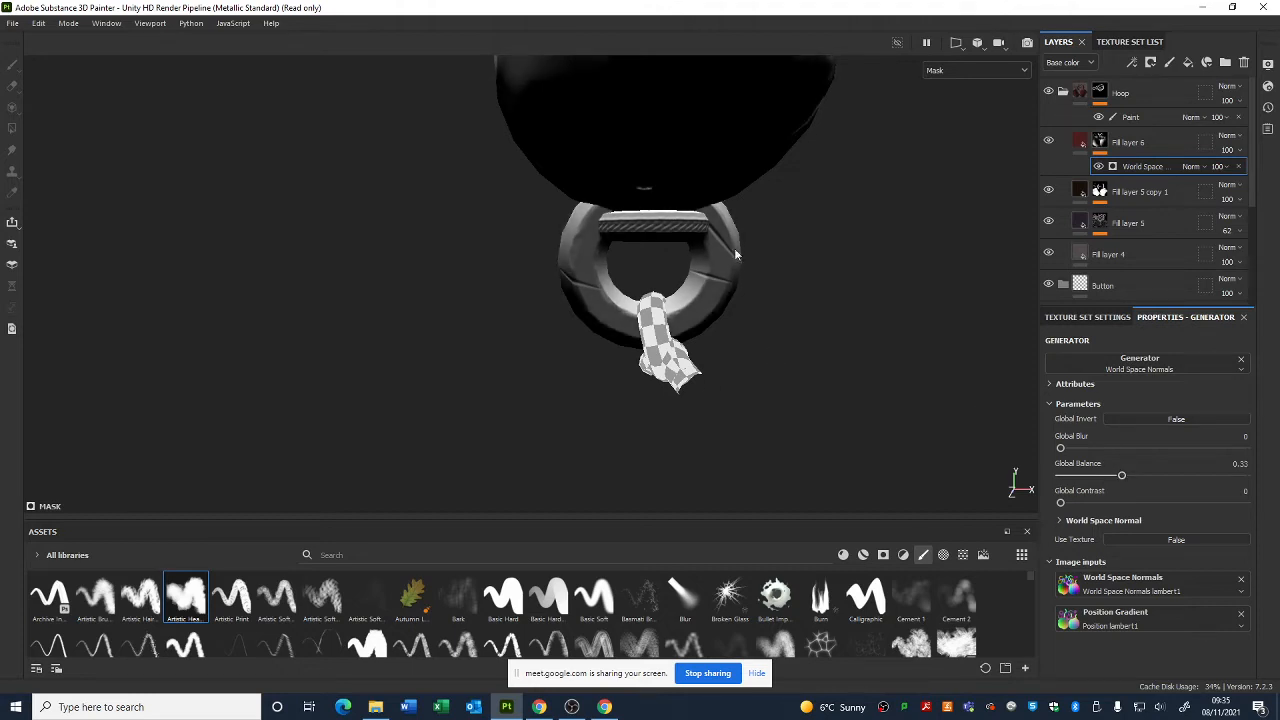
pyautogui.keyDown('alt'); pyautogui.moveTo(800, 296); pyautogui.dragTo(705, 120); pyautogui.keyUp('alt')
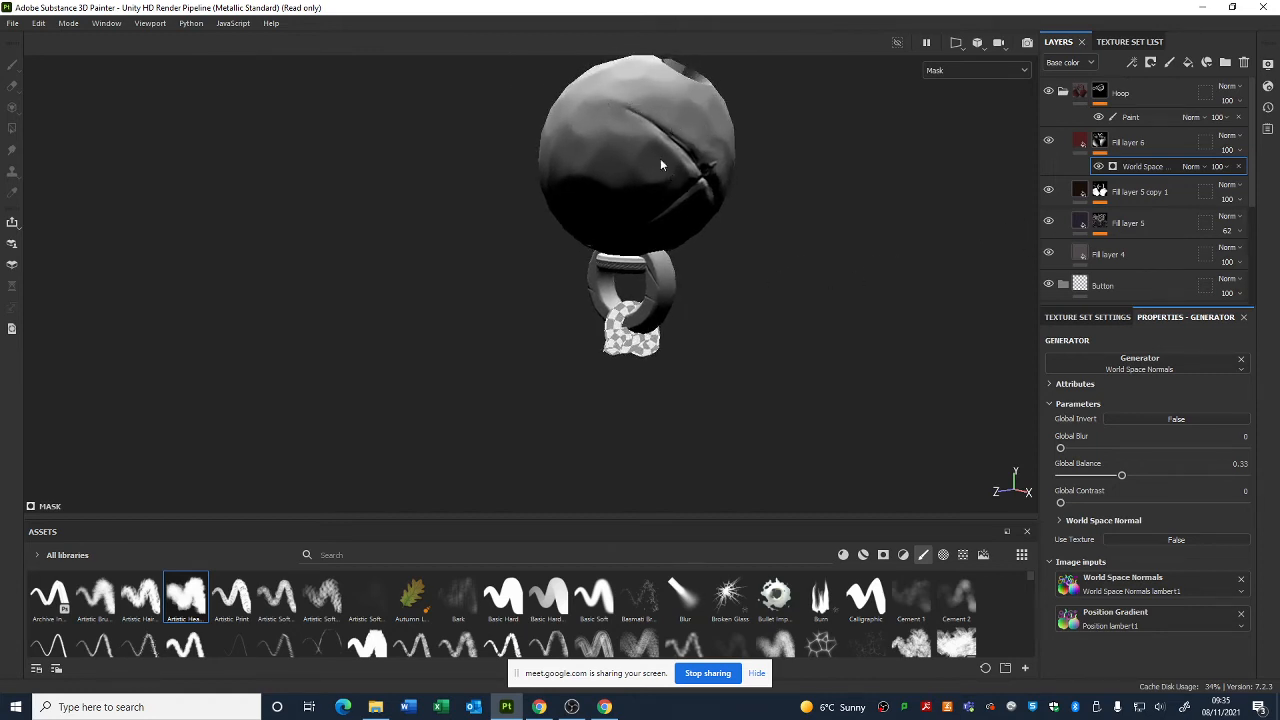
pyautogui.keyDown('alt'); pyautogui.moveTo(726, 322); pyautogui.dragTo(754, 276, button='middle'); pyautogui.keyUp('alt')
pyautogui.keyDown('alt'); pyautogui.moveTo(754, 276); pyautogui.dragTo(720, 343, button='right'); pyautogui.keyUp('alt')
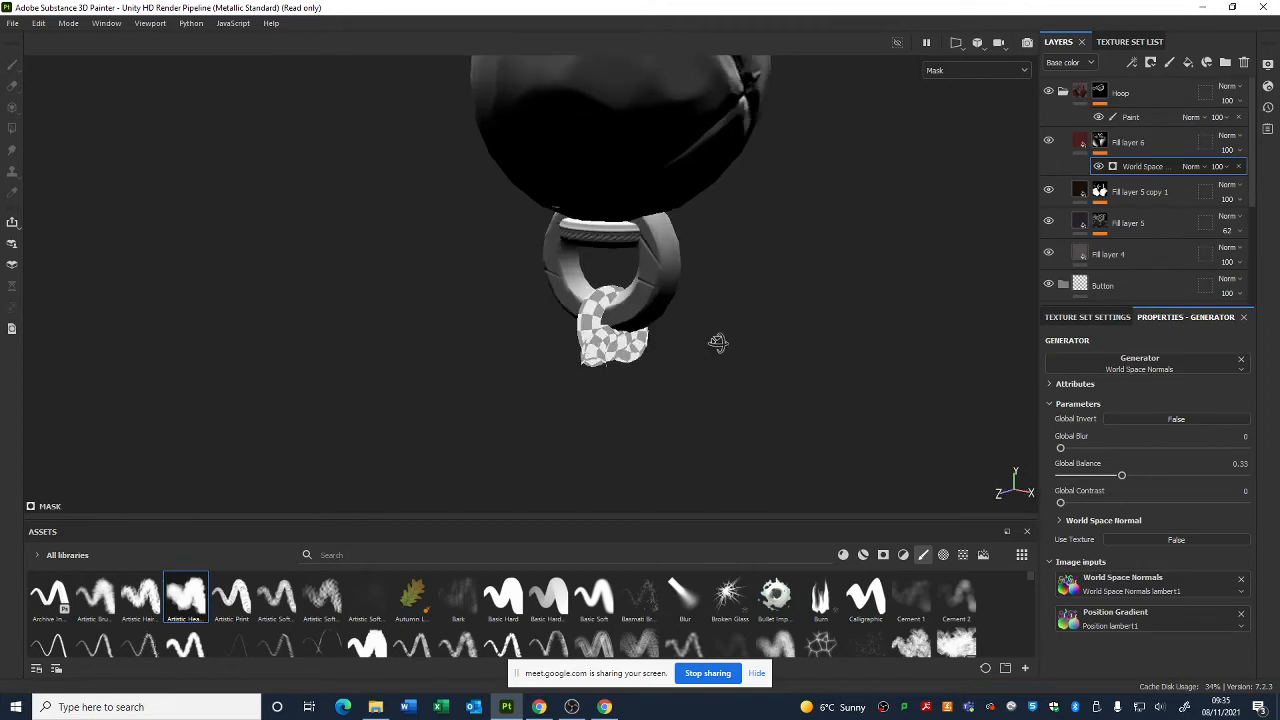
# - In the World Space Normals generator's World Space Normal parameters, set Top To Bottom to 0 and Right to Left to 1
pyautogui.keyDown('alt'); pyautogui.moveTo(720, 343); pyautogui.dragTo(725, 323); pyautogui.keyUp('alt')
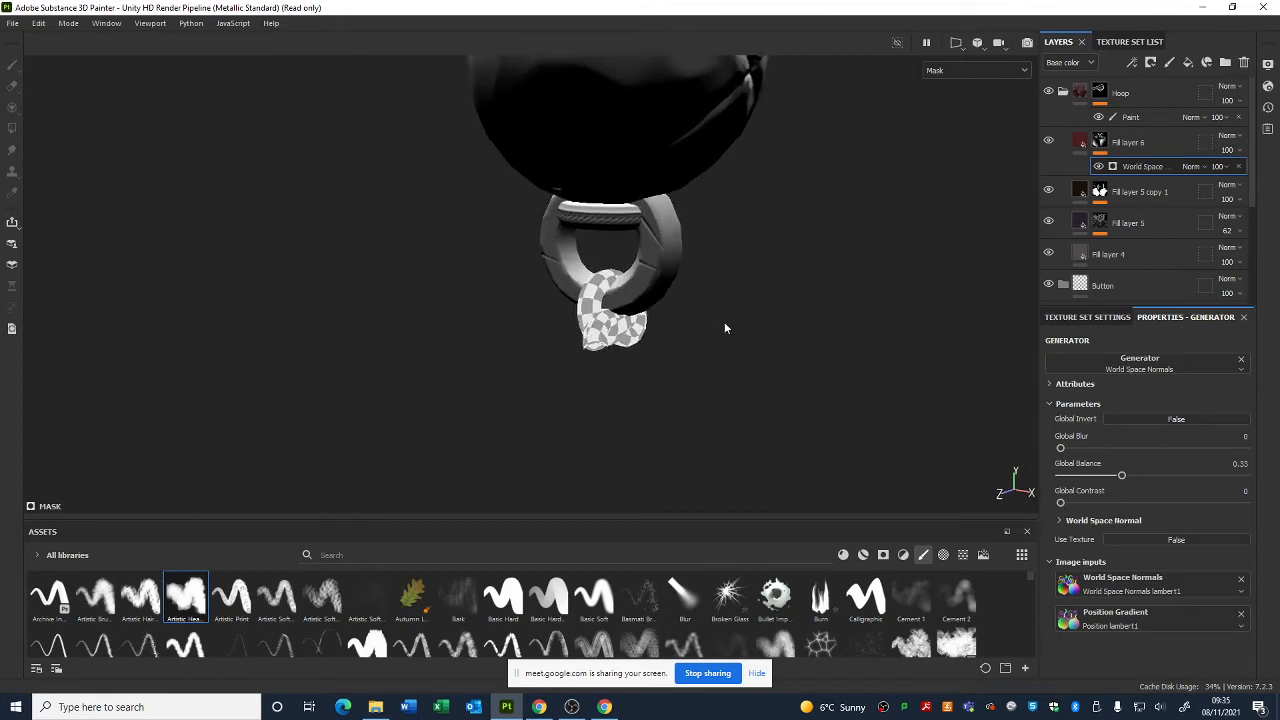
pyautogui.click(1065, 520)
pyautogui.scroll(-3, 1058, 529)
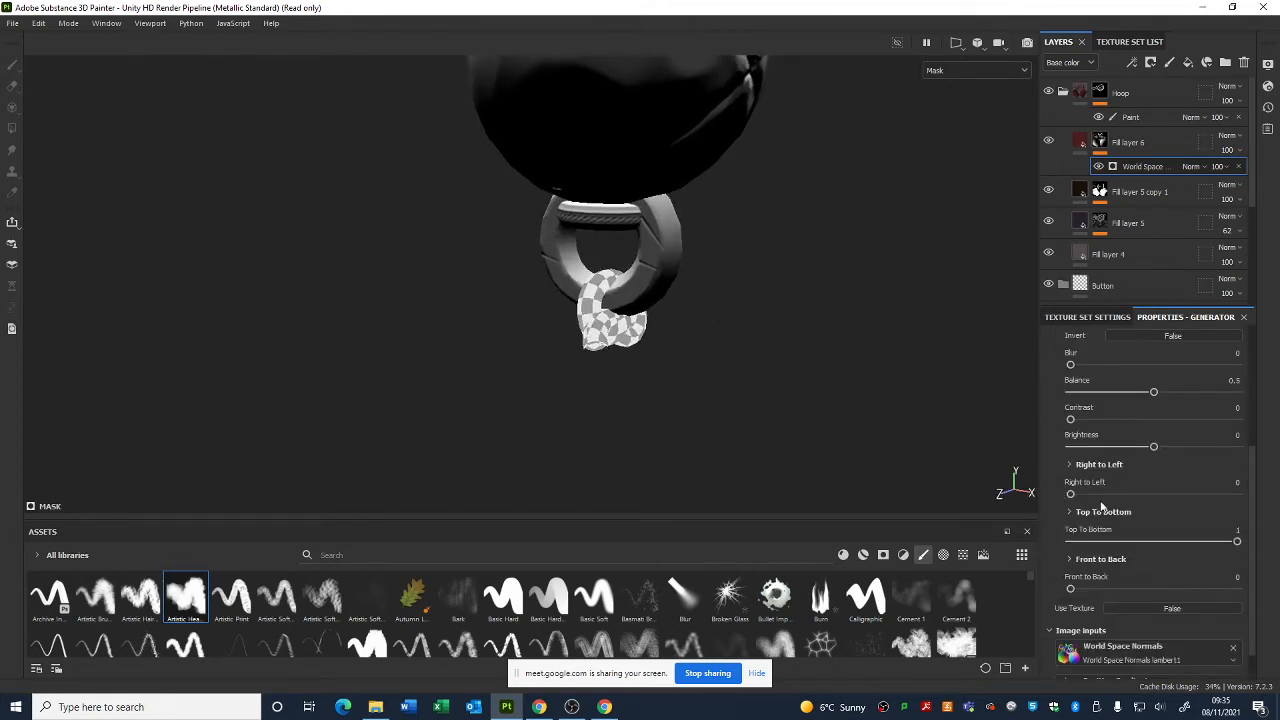
pyautogui.keyDown('alt'); pyautogui.moveTo(745, 437); pyautogui.dragTo(680, 318, button='right'); pyautogui.keyUp('alt')
pyautogui.keyDown('alt'); pyautogui.moveTo(680, 318); pyautogui.dragTo(718, 416, button='middle'); pyautogui.keyUp('alt')
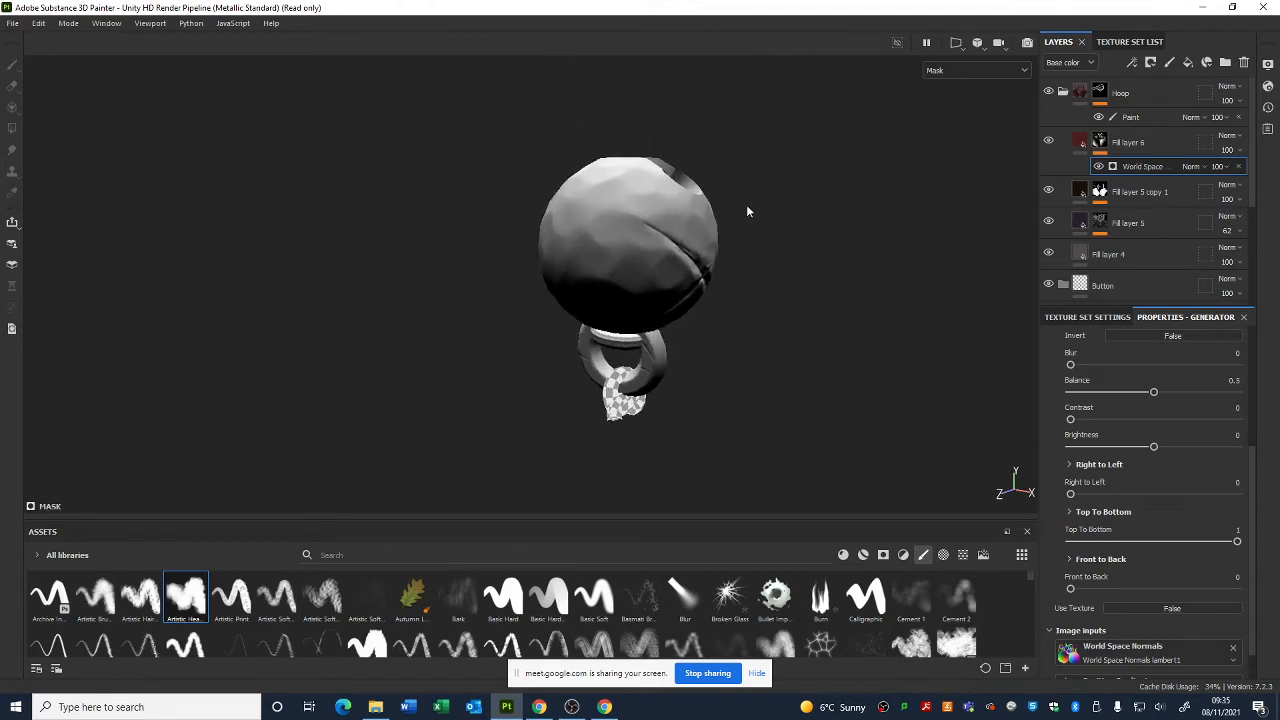
pyautogui.keyDown('alt'); pyautogui.moveTo(746, 208); pyautogui.dragTo(760, 196); pyautogui.keyUp('alt')
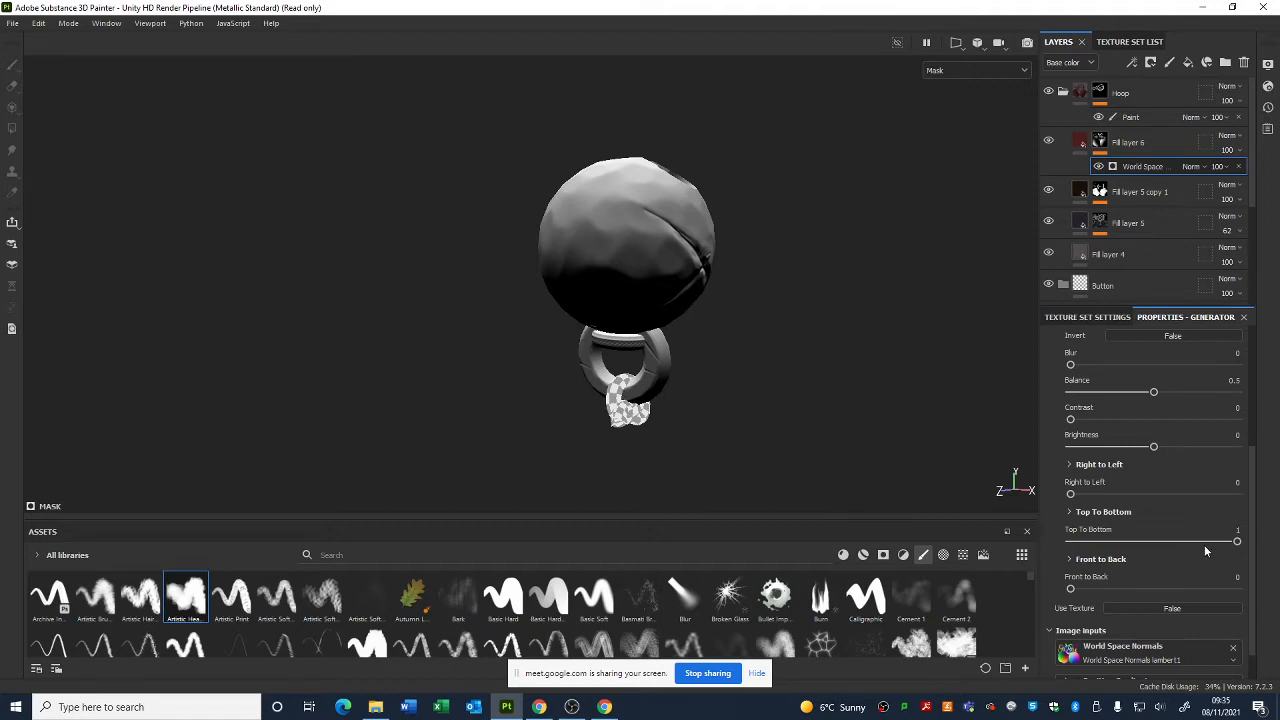
pyautogui.moveTo(1237, 542); pyautogui.dragTo(988, 569)
pyautogui.moveTo(1070, 497); pyautogui.dragTo(1245, 500)
pyautogui.keyDown('alt'); pyautogui.moveTo(746, 436); pyautogui.dragTo(845, 420); pyautogui.keyUp('alt')
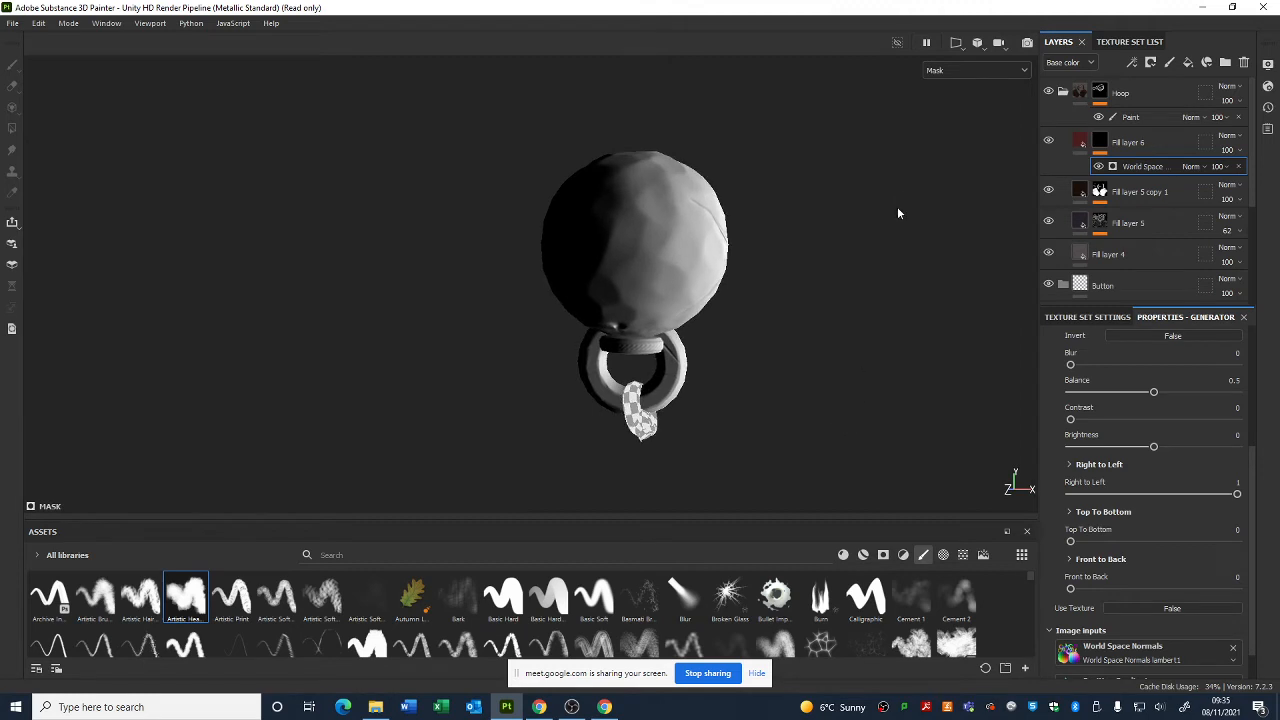
pyautogui.click(946, 74)
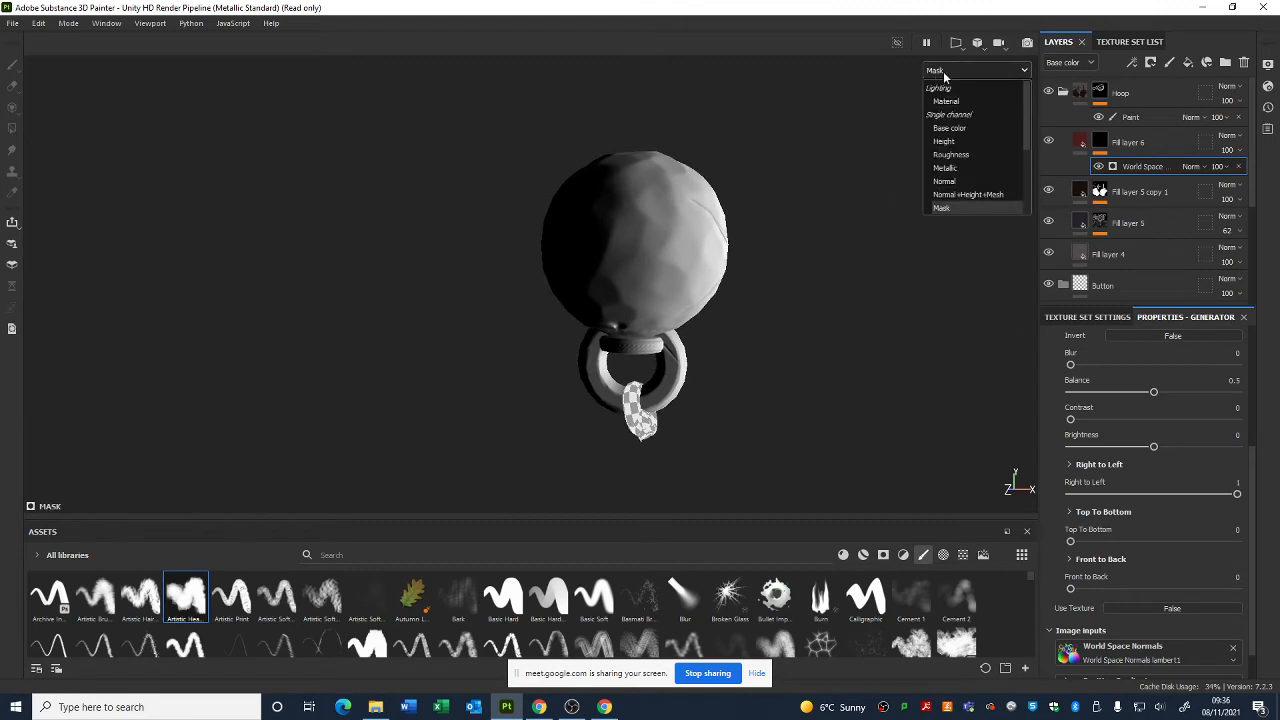
pyautogui.click(962, 208)
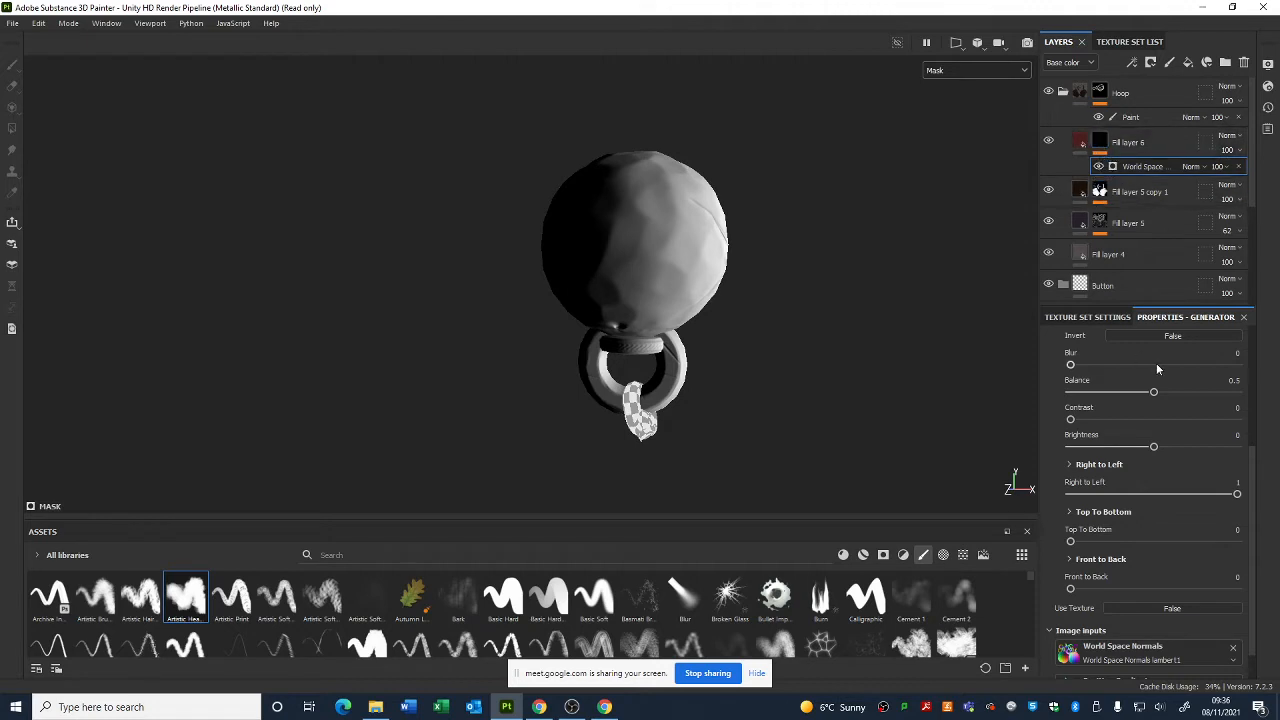
# - Set the generator's Right to Left to 0 and Front to Back to 1, and inspect the mask on the bell
pyautogui.moveTo(1237, 494); pyautogui.dragTo(1070, 494)
pyautogui.moveTo(1070, 589); pyautogui.dragTo(1237, 589)
pyautogui.keyDown('alt'); pyautogui.moveTo(740, 455); pyautogui.dragTo(503, 466); pyautogui.keyUp('alt')
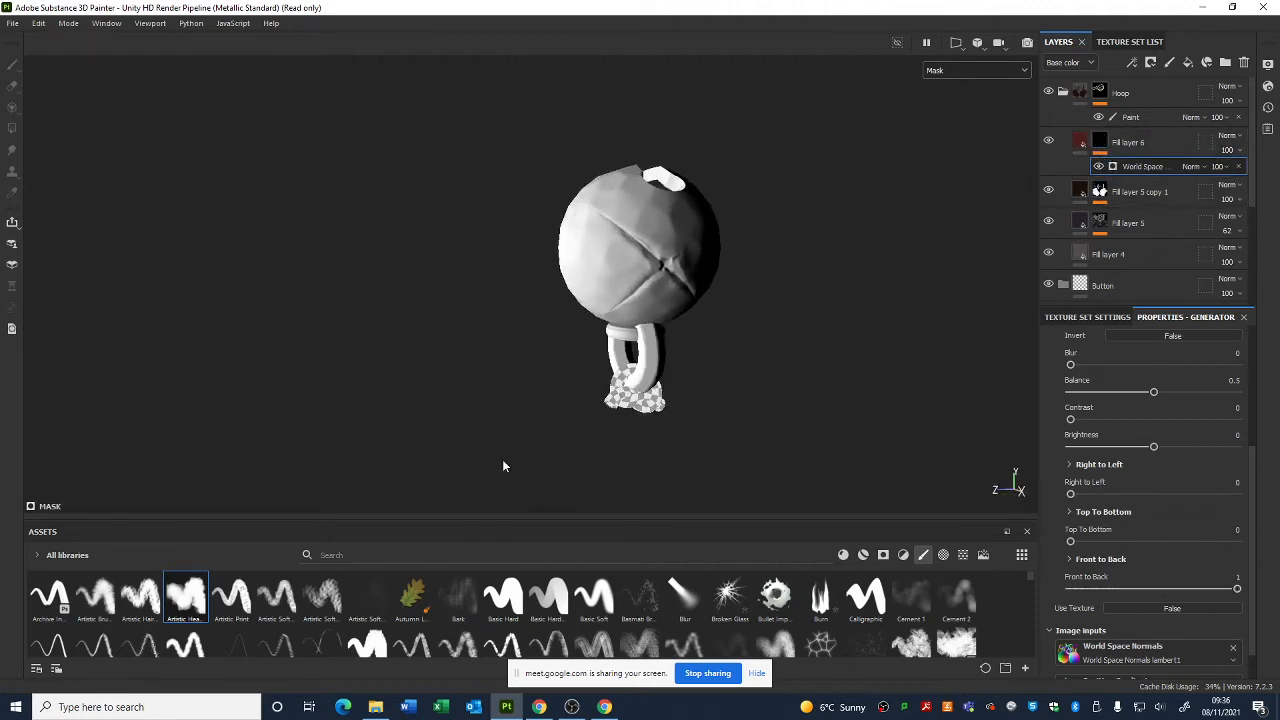
# - Return the generator's Front to Back to 0 and Top To Bottom to 1, and check the mask from above
pyautogui.click(1131, 588)
pyautogui.moveTo(1072, 541); pyautogui.dragTo(1237, 541)
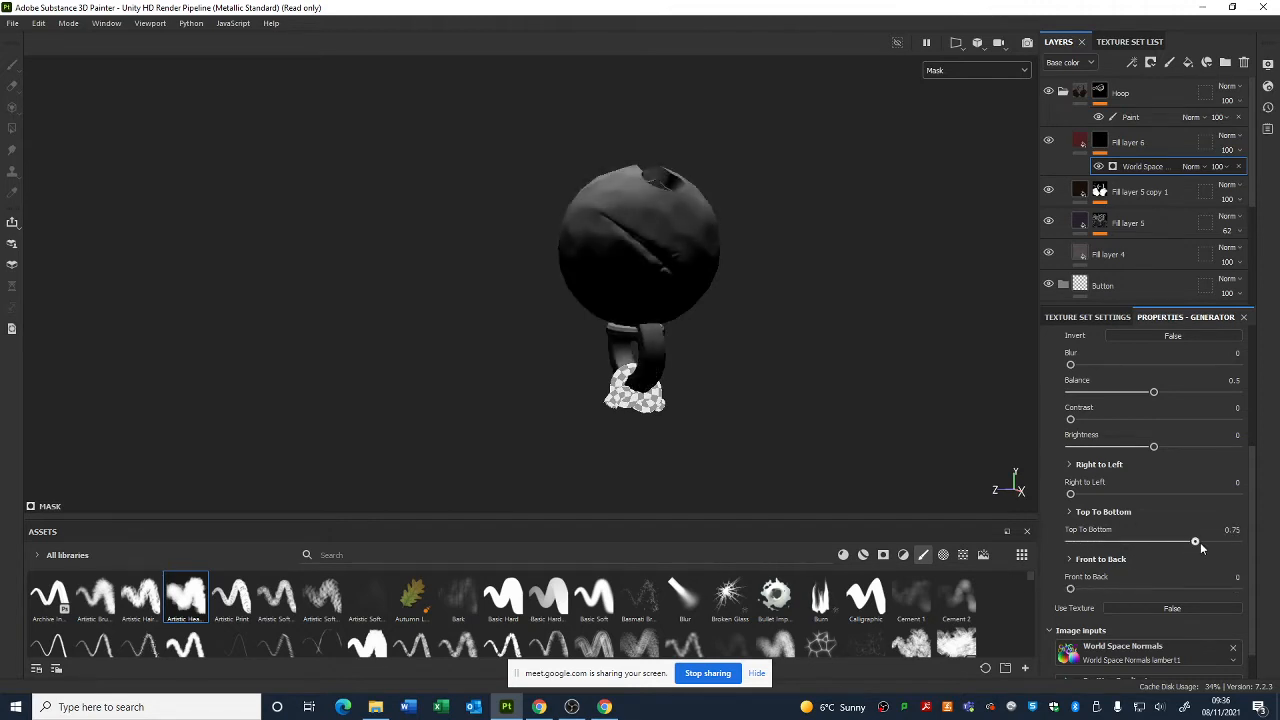
pyautogui.keyDown('alt'); pyautogui.moveTo(737, 380); pyautogui.dragTo(809, 423); pyautogui.keyUp('alt')
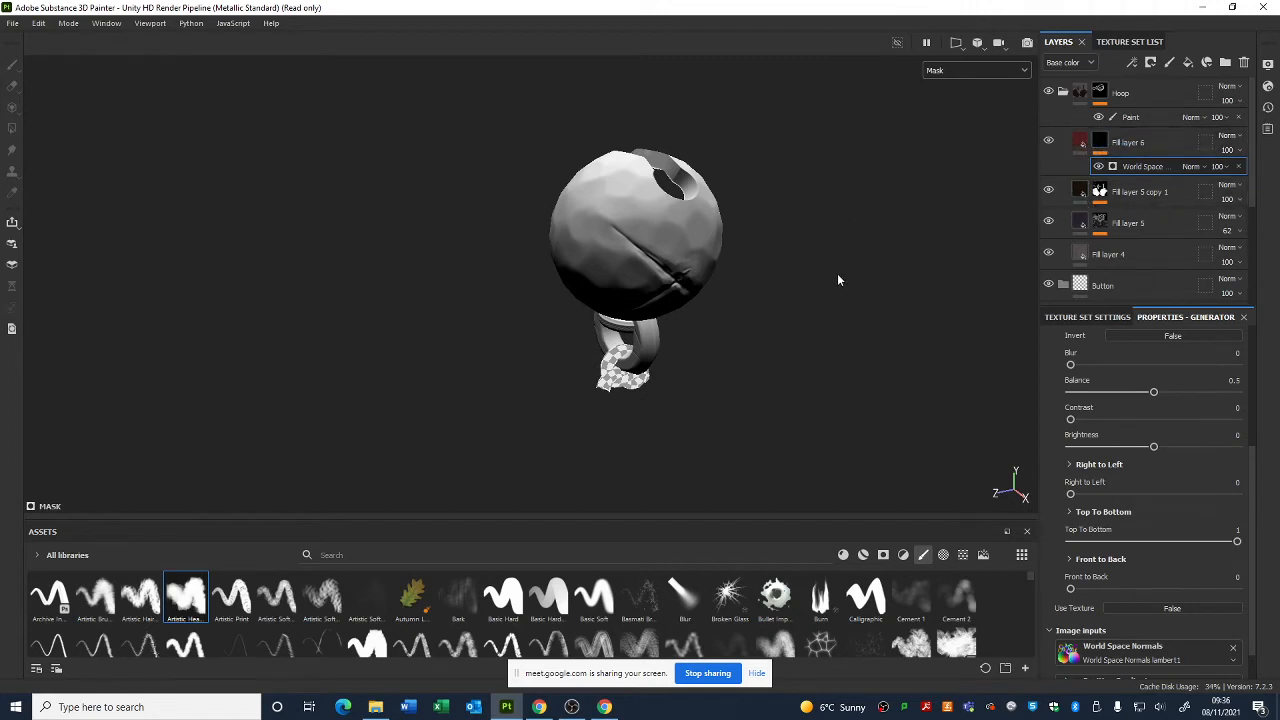
pyautogui.keyDown('alt'); pyautogui.moveTo(838, 280); pyautogui.dragTo(841, 298); pyautogui.keyUp('alt')
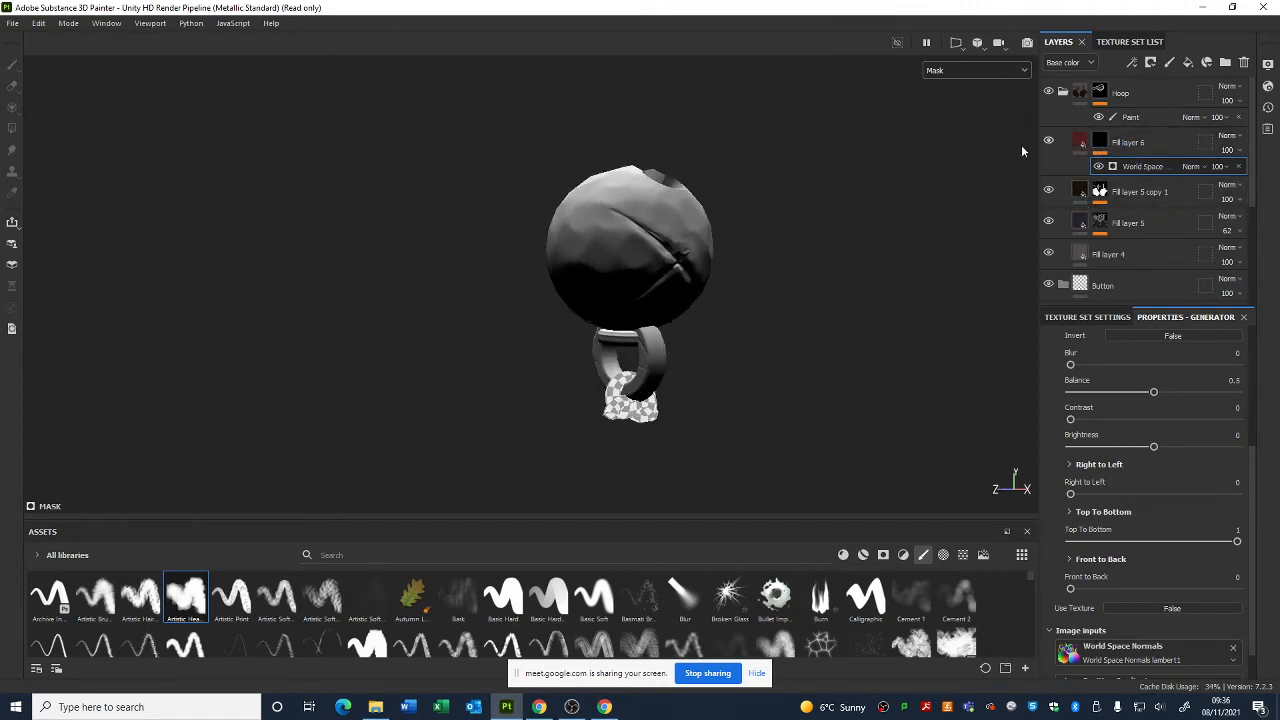
# - Move Fill layer 6 from the Hoop folder to the top of the Bell SPhere folder and collapse the Hoop folder
pyautogui.moveTo(1160, 149)
pyautogui.mouseDown()
pyautogui.moveTo(1175, 341)
pyautogui.moveTo(1152, 280)
pyautogui.moveTo(1152, 292)
pyautogui.moveTo(1154, 252)
pyautogui.moveTo(1152, 277)
pyautogui.mouseUp()
pyautogui.scroll(2, 1100, 157)
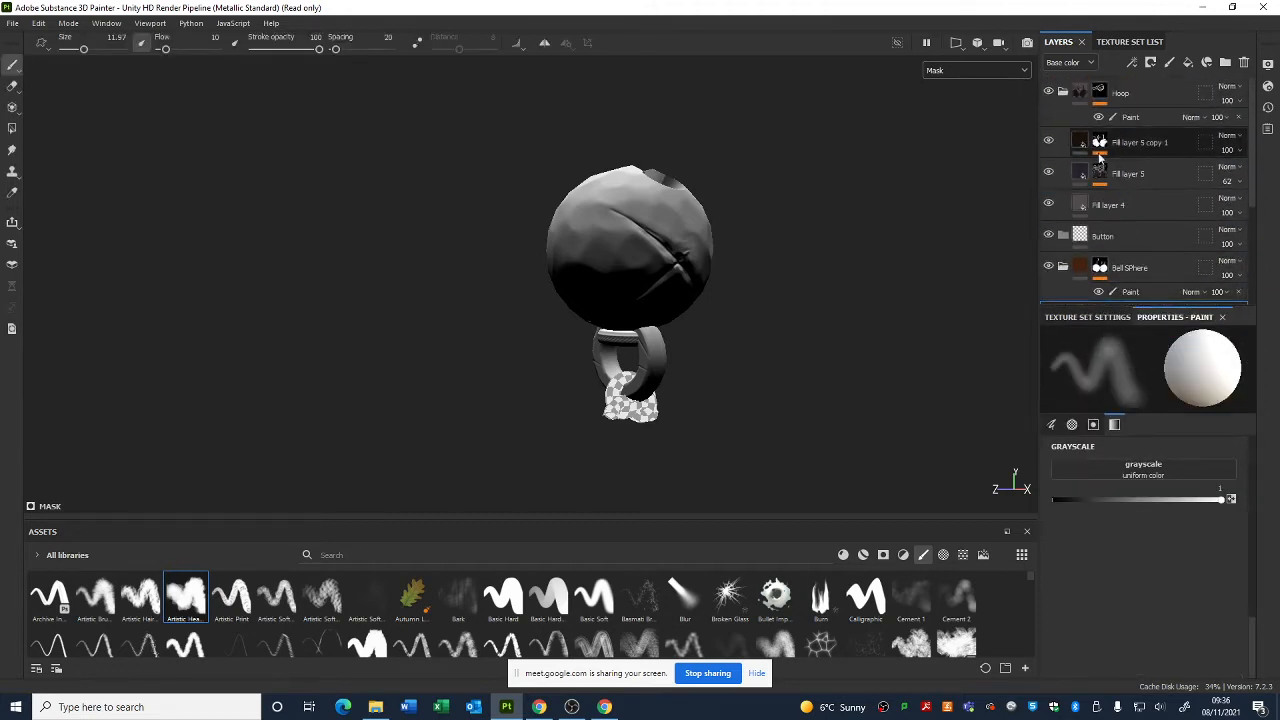
pyautogui.click(1060, 92)
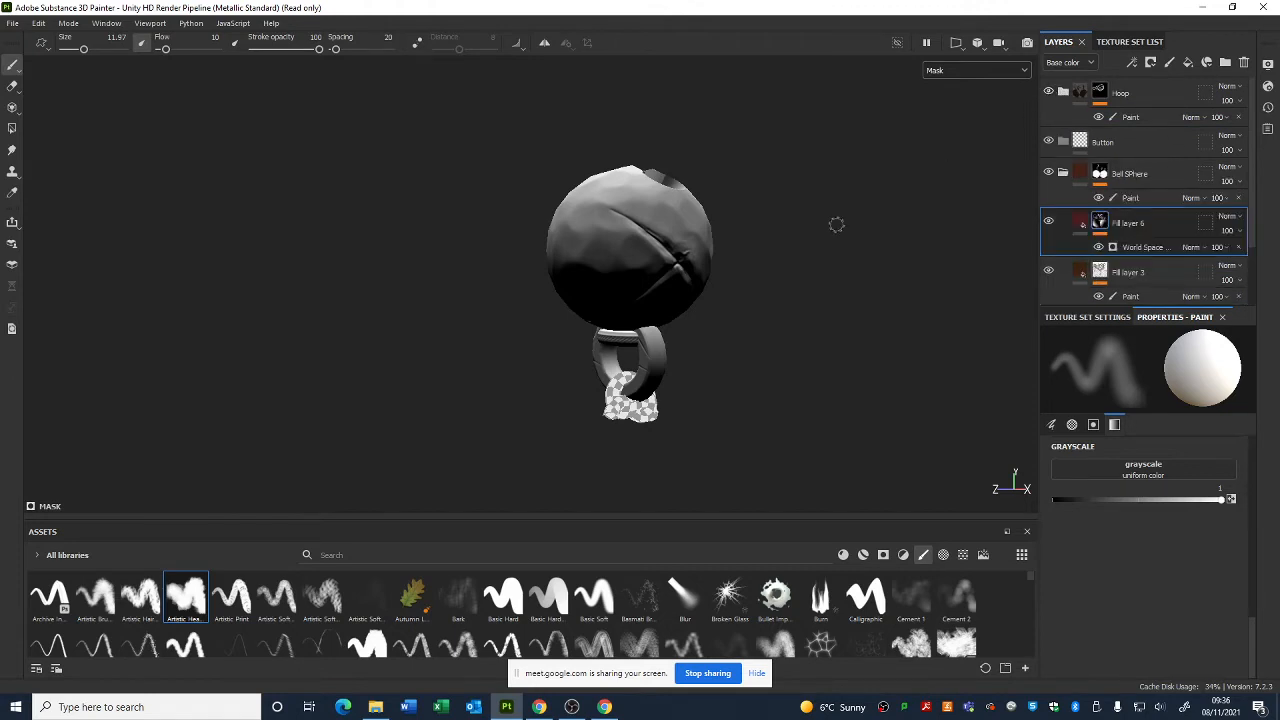
# - Switch the viewport to the Material display and inspect Fill layer 6 on the bell sphere
pyautogui.keyDown('alt'); pyautogui.moveTo(807, 249); pyautogui.dragTo(825, 409, button='right'); pyautogui.keyUp('alt')
pyautogui.keyDown('alt'); pyautogui.moveTo(825, 409); pyautogui.dragTo(887, 344, button='middle'); pyautogui.keyUp('alt')
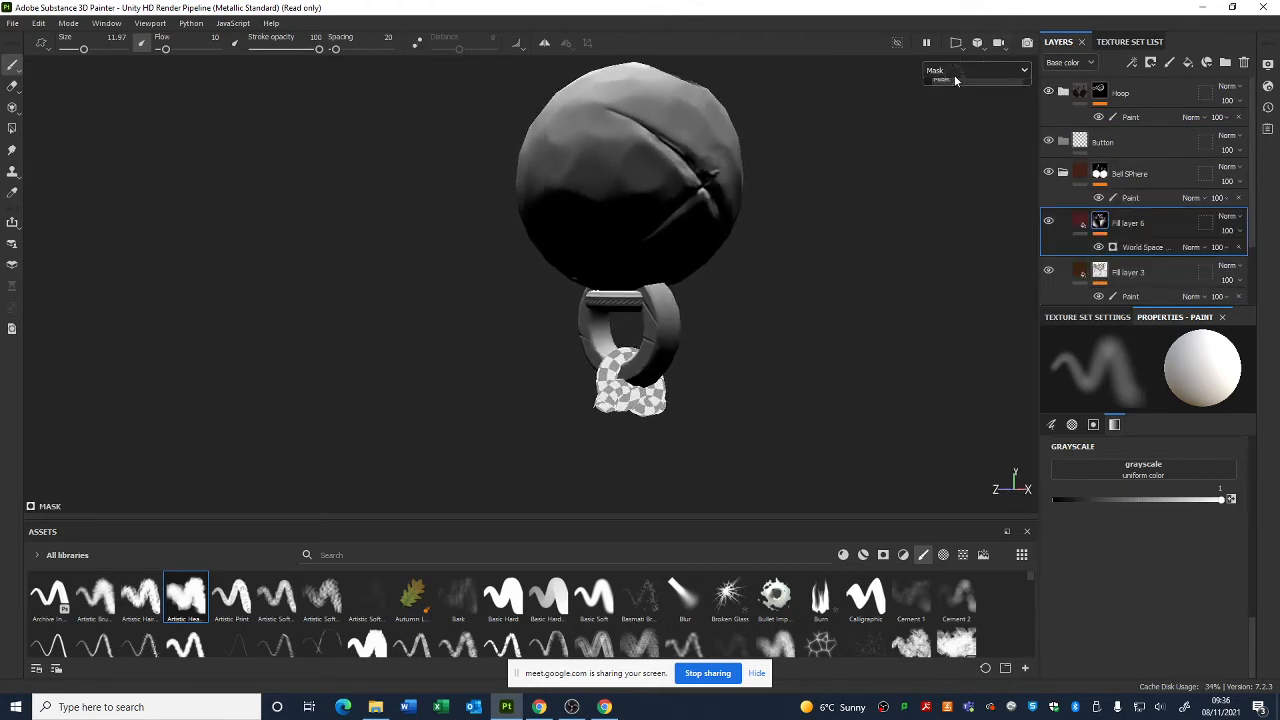
pyautogui.click(965, 103)
pyautogui.keyDown('alt'); pyautogui.moveTo(897, 269); pyautogui.dragTo(732, 368); pyautogui.keyUp('alt')
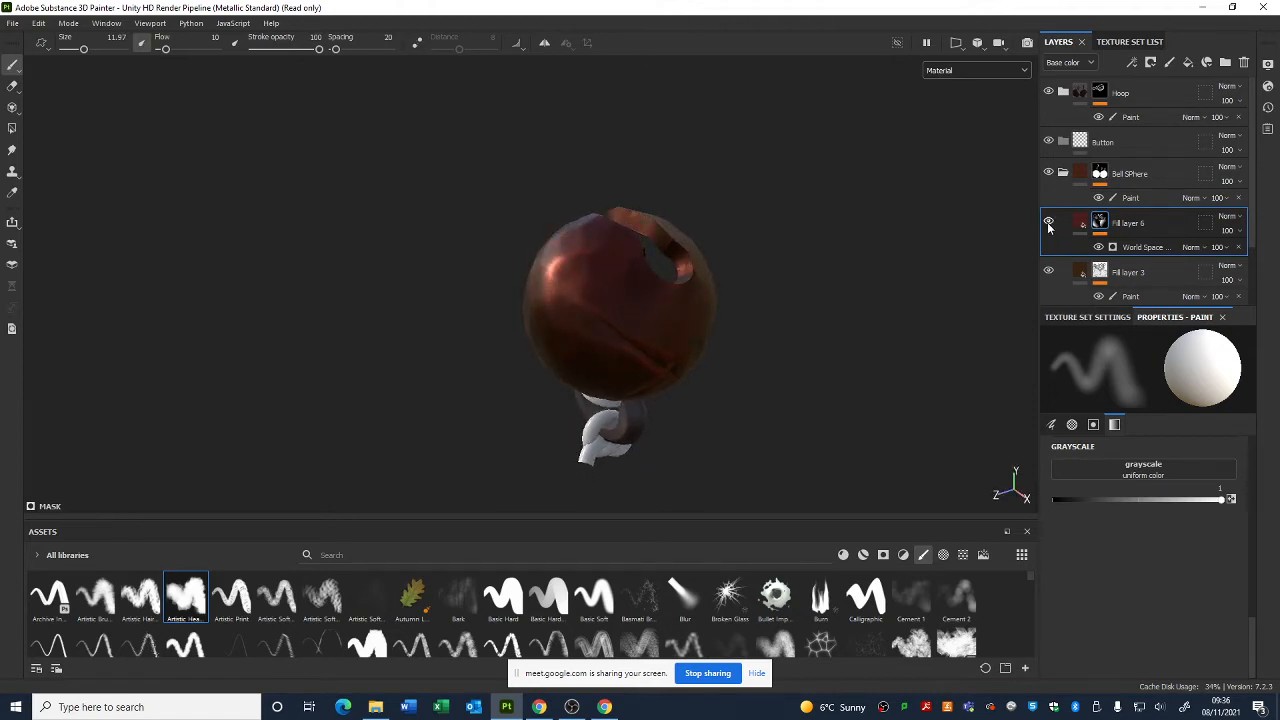
pyautogui.moveTo(740, 310)
pyautogui.keyDown('alt'); pyautogui.mouseDown()
pyautogui.moveTo(706, 343)
pyautogui.moveTo(731, 320)
pyautogui.mouseUp(); pyautogui.keyUp('alt')
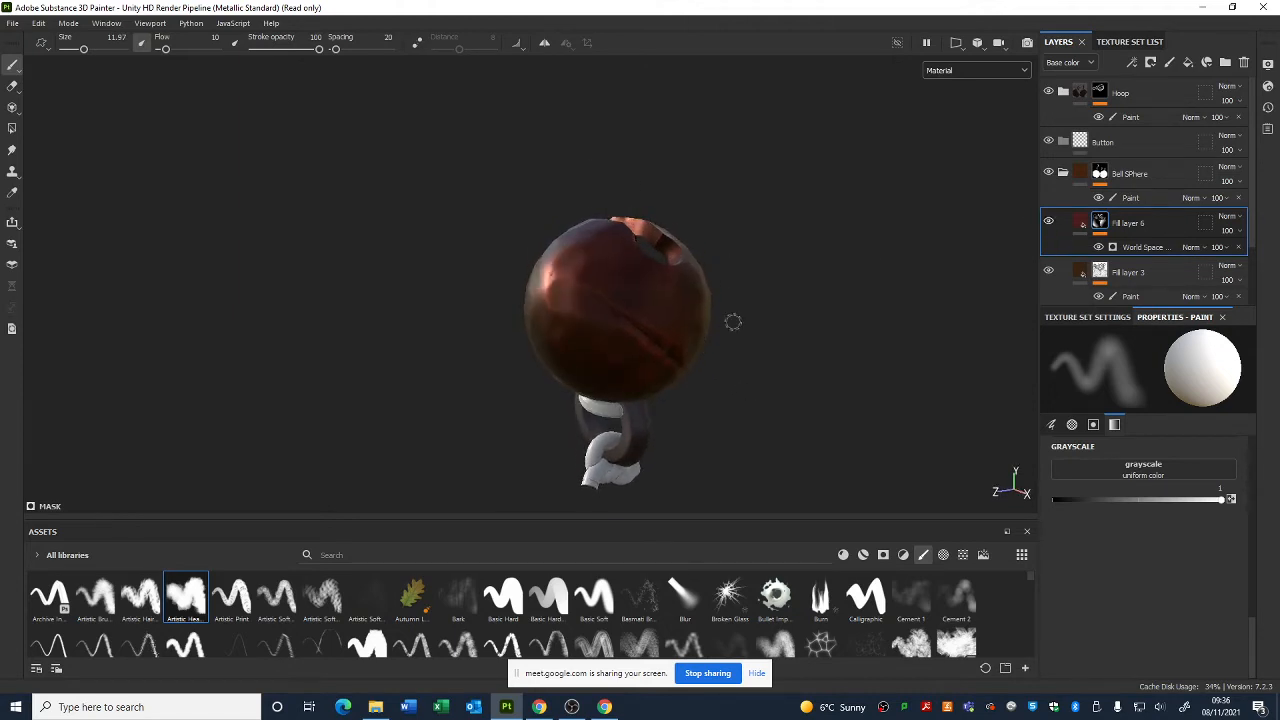
# - Change the base color of Fill layer 6 to light grey
pyautogui.click(1080, 222)
pyautogui.click(1110, 473)
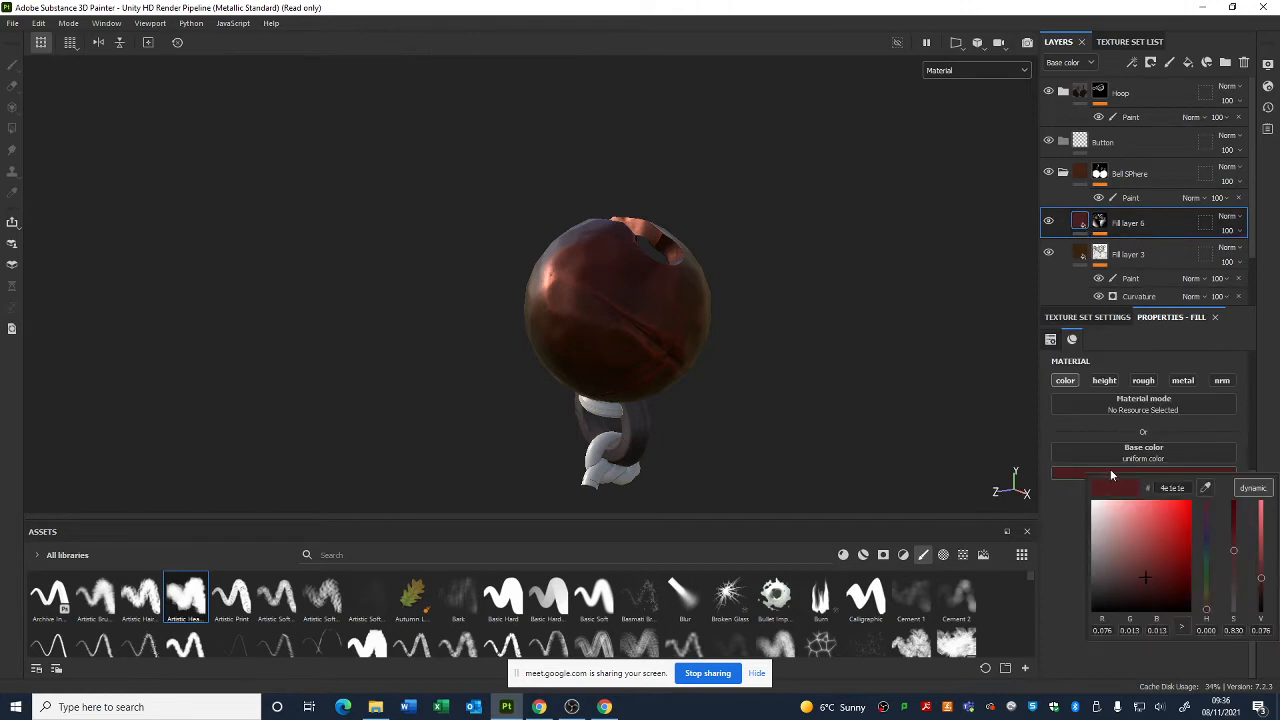
pyautogui.moveTo(1160, 573); pyautogui.dragTo(1090, 537)
pyautogui.moveTo(708, 350)
pyautogui.keyDown('alt'); pyautogui.mouseDown()
pyautogui.moveTo(727, 262)
pyautogui.moveTo(705, 355)
pyautogui.mouseUp(); pyautogui.keyUp('alt')
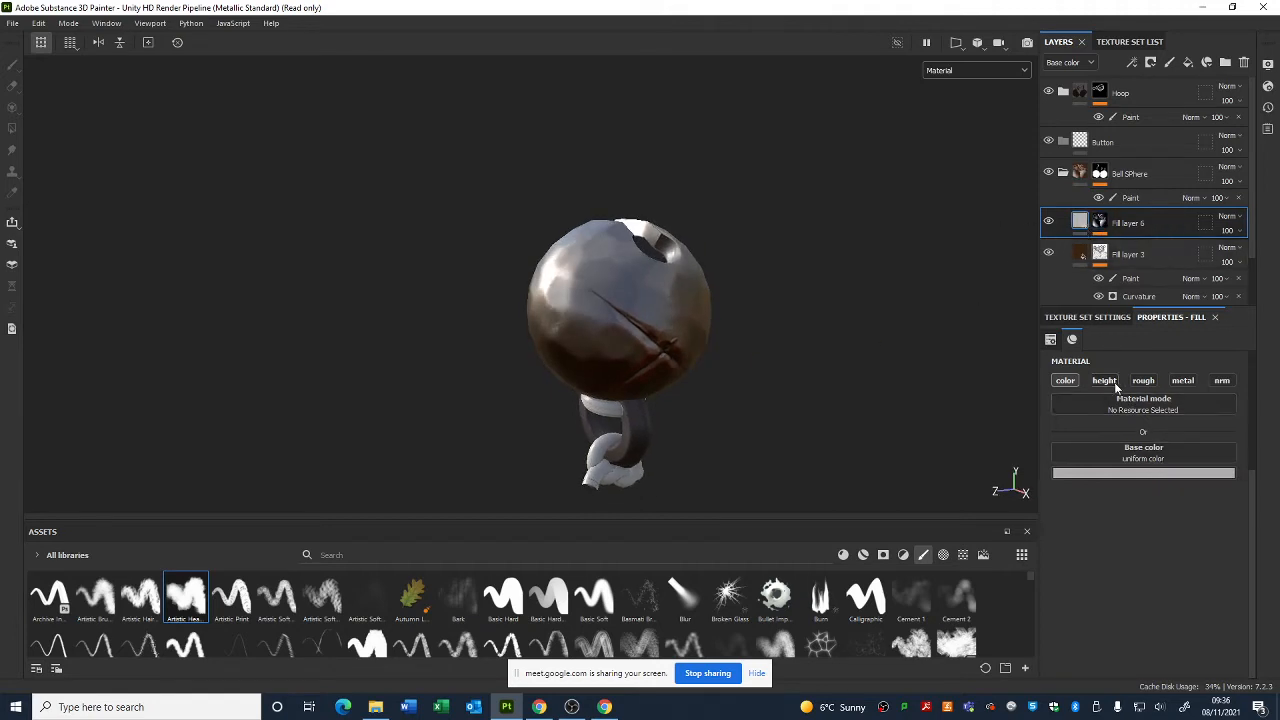
# - Enable roughness, metallic and height on Fill layer 6, setting Roughness to 0.2023, Metallic to 0.8210 and Height to -0.6187
pyautogui.click(1143, 381)
pyautogui.moveTo(1099, 529); pyautogui.dragTo(1086, 533)
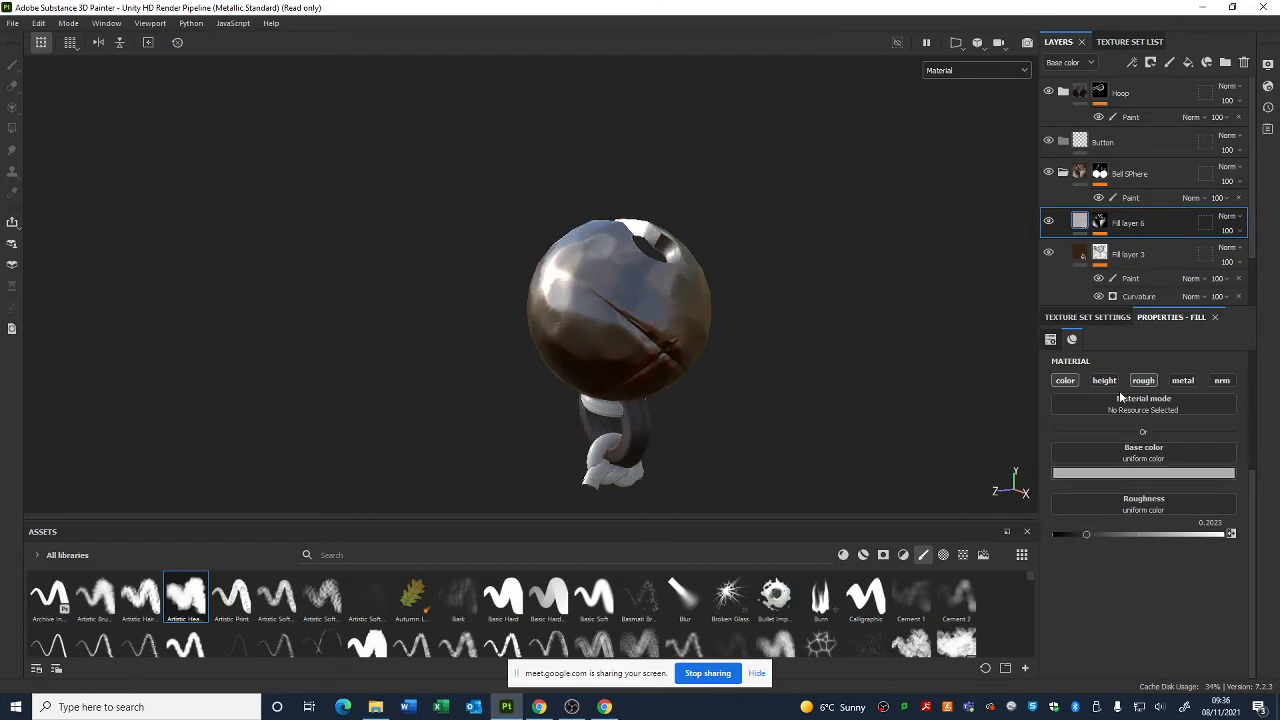
pyautogui.click(1182, 381)
pyautogui.moveTo(1101, 593); pyautogui.dragTo(1160, 594)
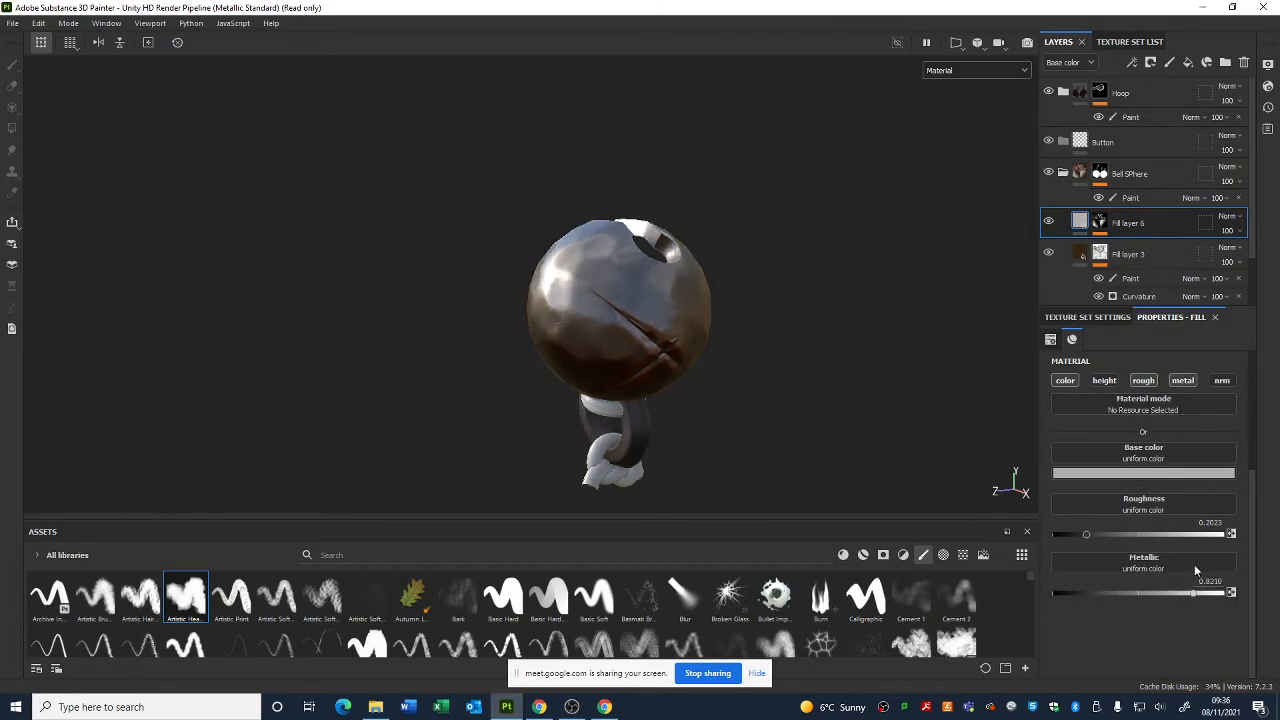
pyautogui.click(1104, 381)
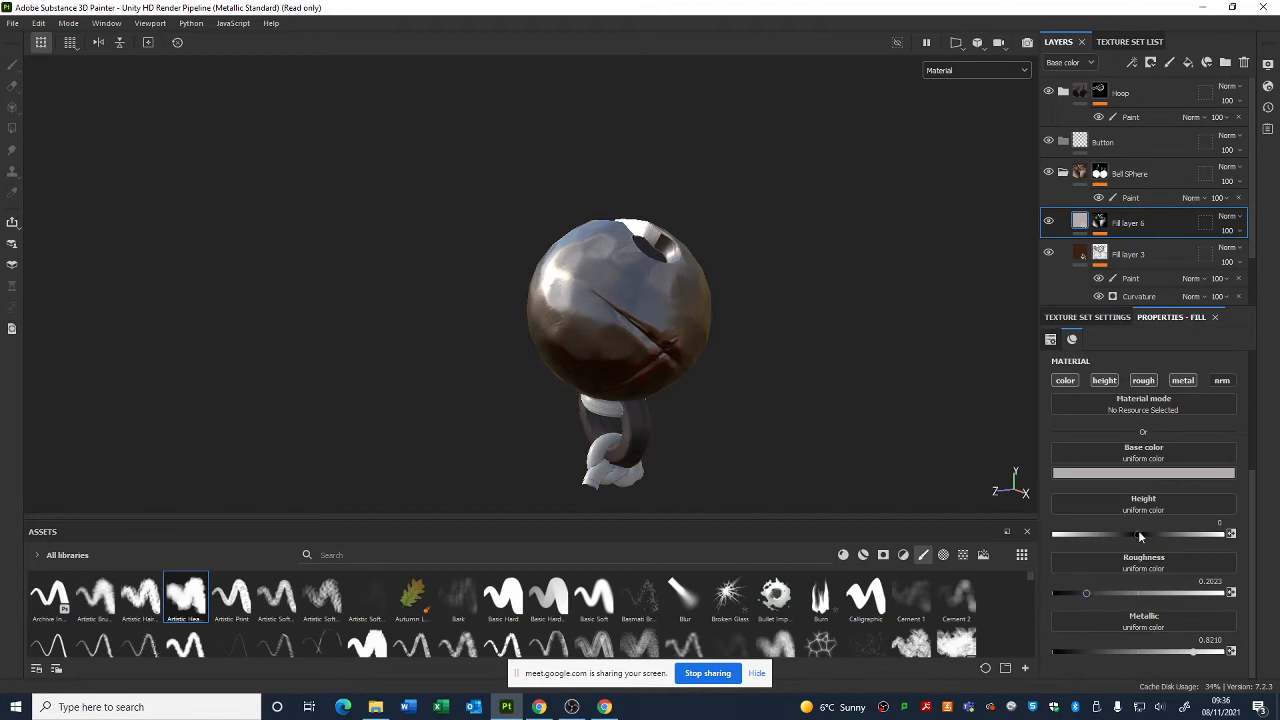
pyautogui.moveTo(1138, 532); pyautogui.dragTo(1094, 539)
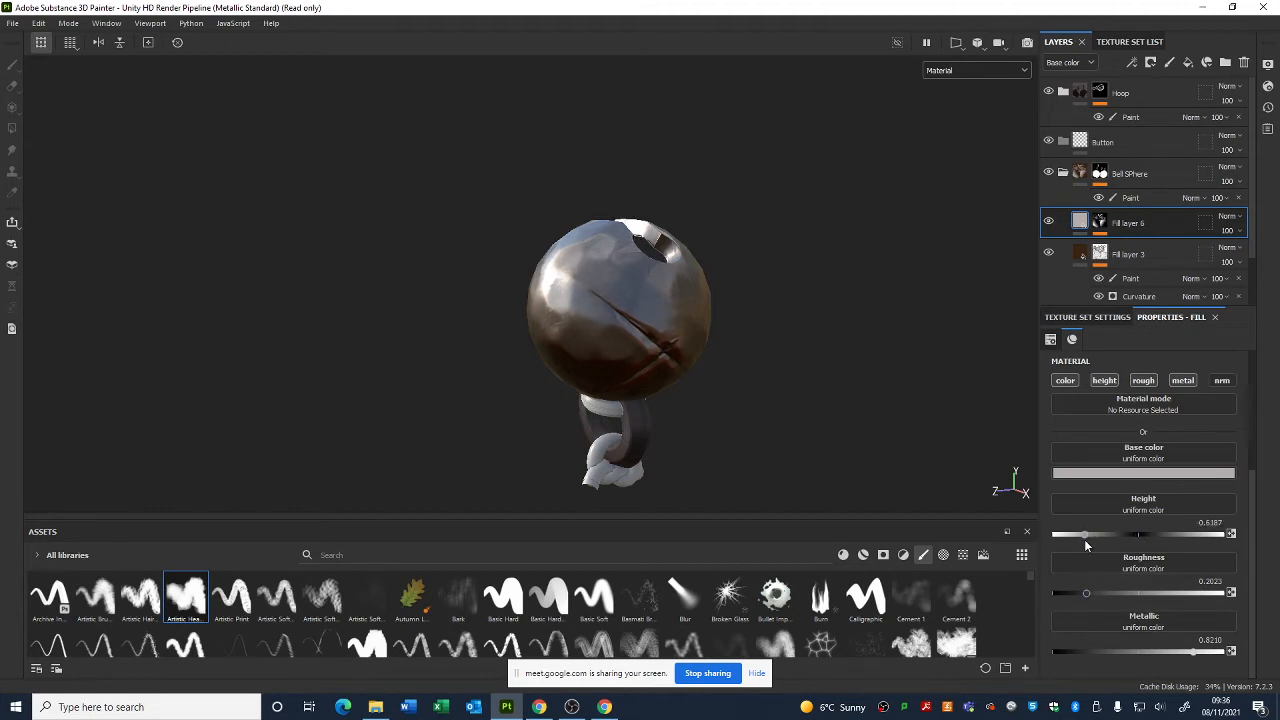
# - Set the World Space Normals generator's Global Balance to 0.19 and Global Contrast to 0.4 on Fill layer 6's mask
pyautogui.click(1102, 225)
pyautogui.click(1141, 249)
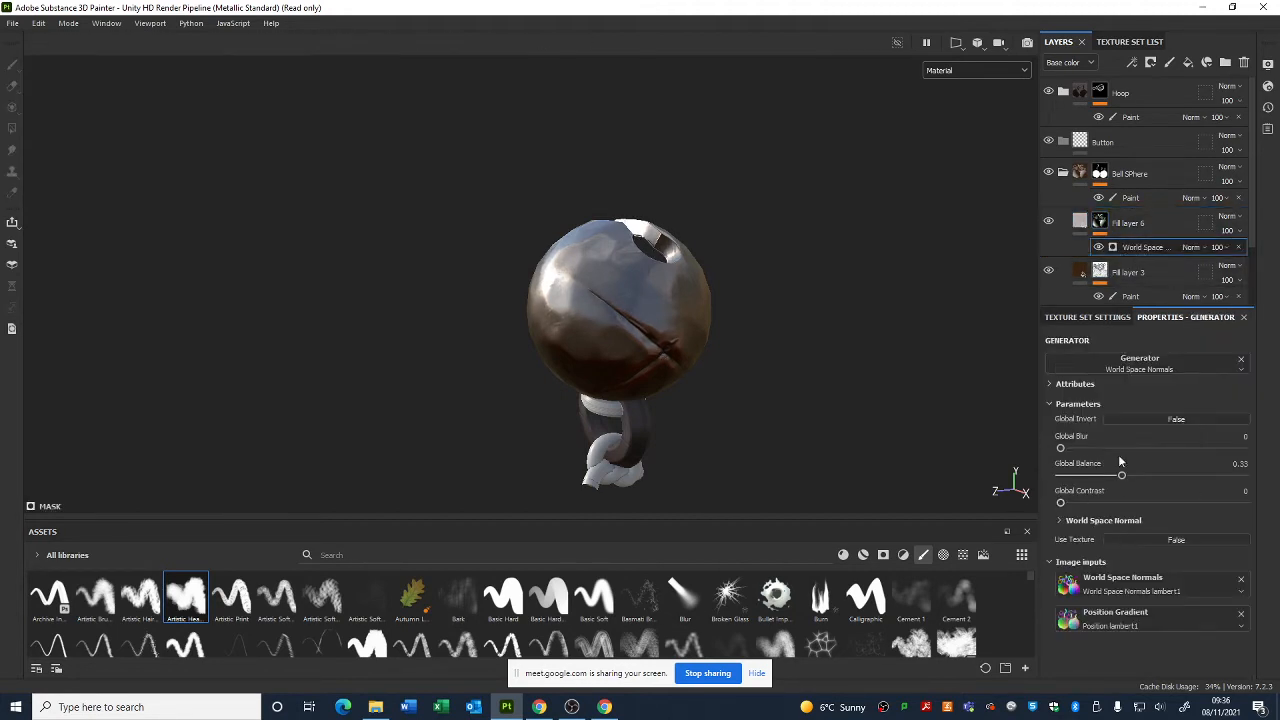
pyautogui.moveTo(1122, 478); pyautogui.dragTo(1096, 478)
pyautogui.keyDown('alt'); pyautogui.moveTo(790, 330); pyautogui.dragTo(705, 355); pyautogui.keyUp('alt')
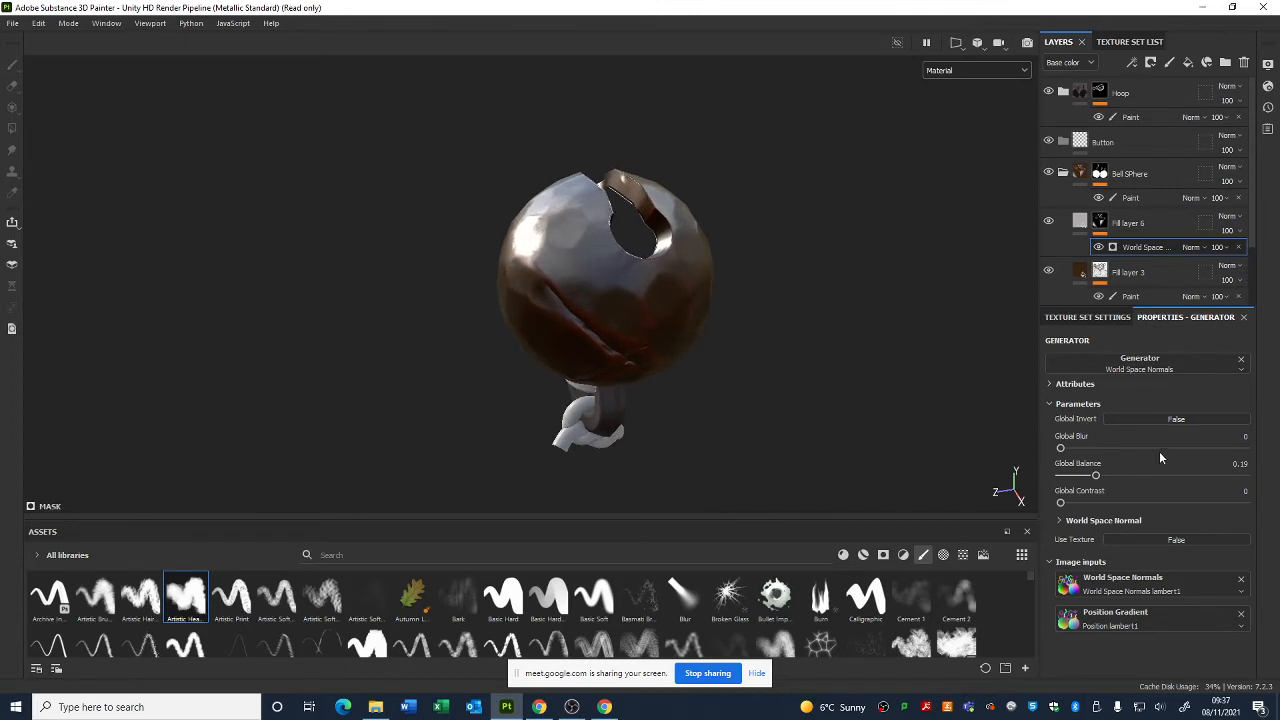
pyautogui.moveTo(1061, 503); pyautogui.dragTo(1126, 504)
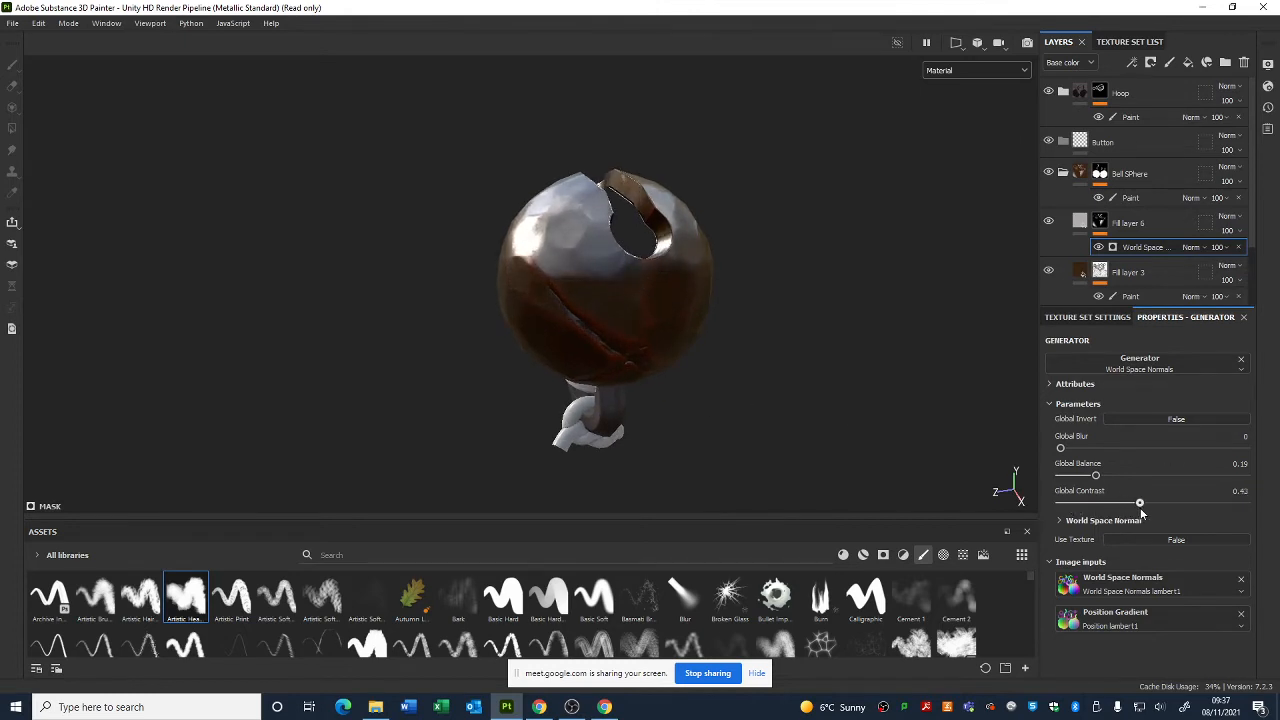
# - Examine the masked fill around the bell sphere, including a close look at the edges and inside of the slot opening
pyautogui.keyDown('alt'); pyautogui.moveTo(610, 373); pyautogui.dragTo(755, 420); pyautogui.keyUp('alt')
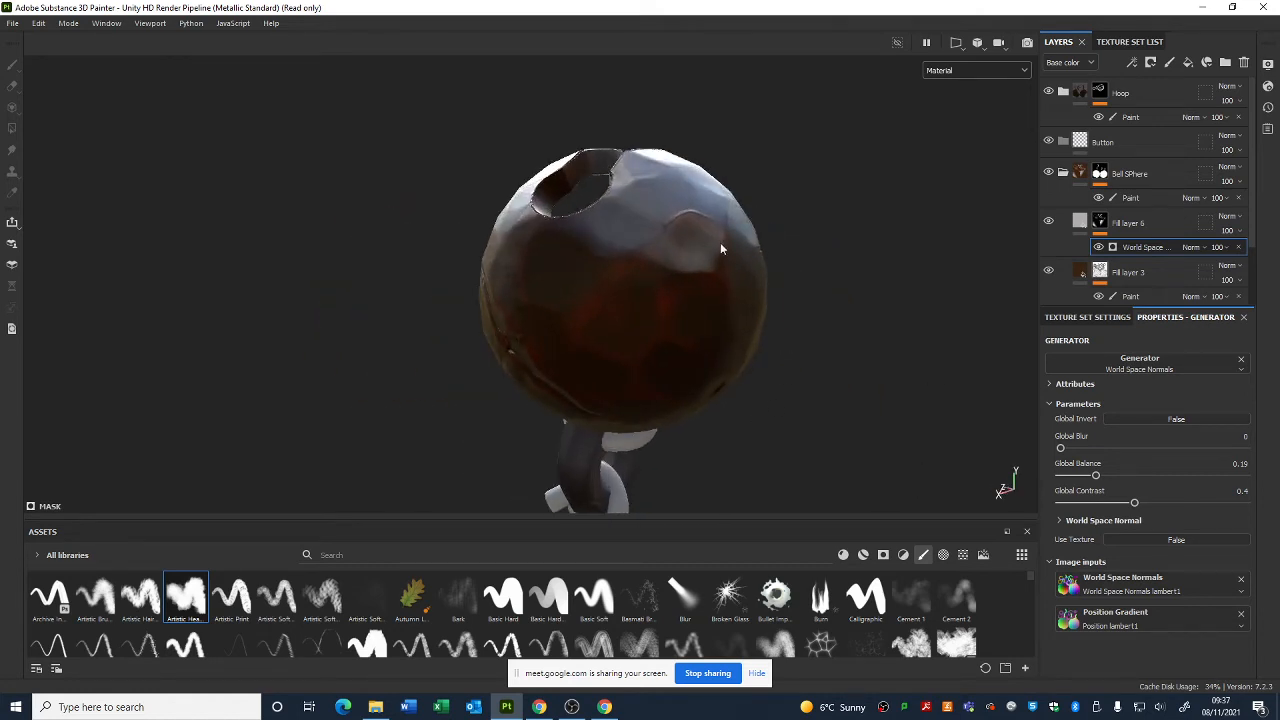
pyautogui.keyDown('alt'); pyautogui.moveTo(449, 252); pyautogui.dragTo(720, 330); pyautogui.keyUp('alt')
pyautogui.keyDown('alt'); pyautogui.moveTo(720, 330); pyautogui.dragTo(885, 478, button='right'); pyautogui.keyUp('alt')
pyautogui.keyDown('alt'); pyautogui.moveTo(885, 478); pyautogui.dragTo(616, 436); pyautogui.keyUp('alt')
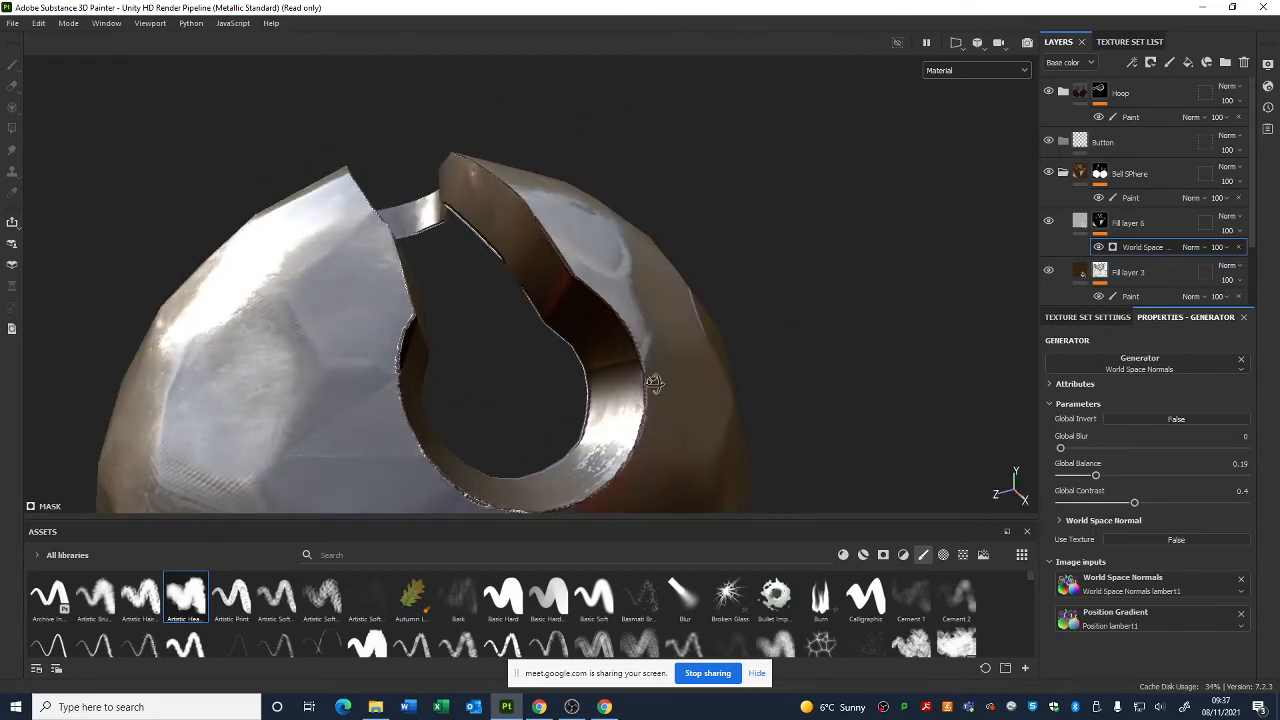
pyautogui.keyDown('alt'); pyautogui.moveTo(652, 382); pyautogui.dragTo(686, 262); pyautogui.keyUp('alt')
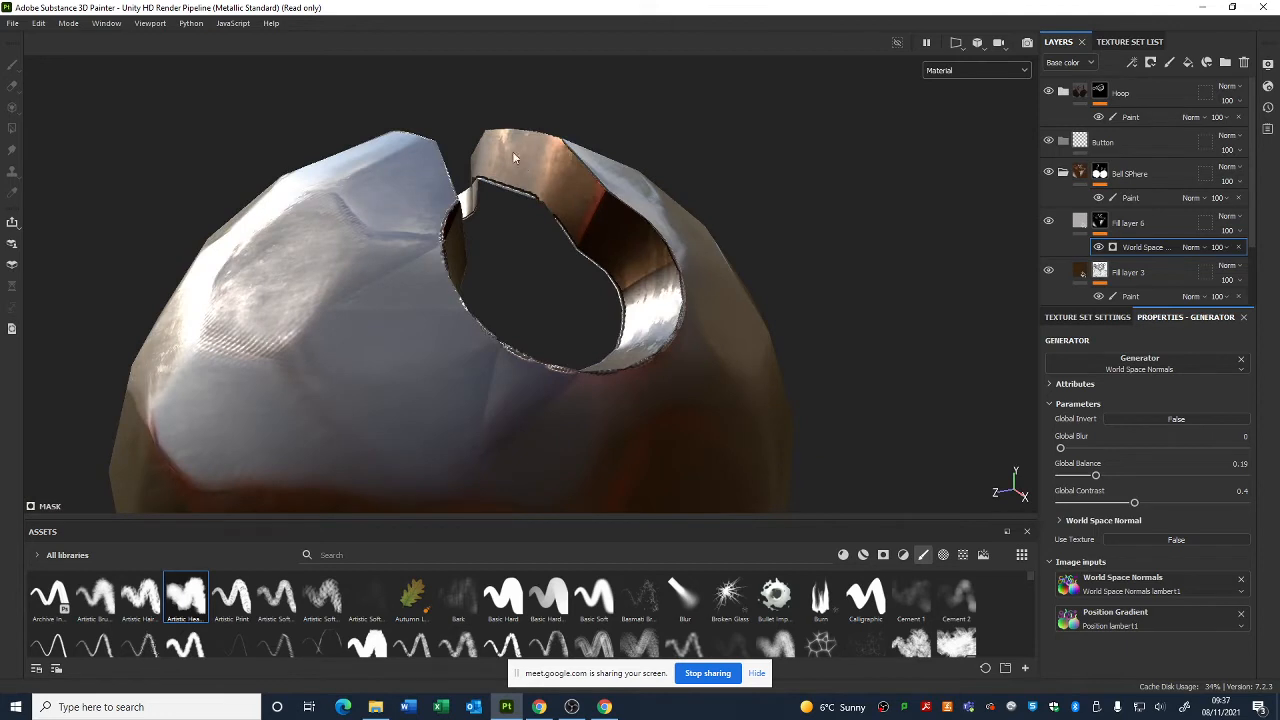
pyautogui.keyDown('alt'); pyautogui.moveTo(637, 296); pyautogui.dragTo(470, 335, button='right'); pyautogui.keyUp('alt')
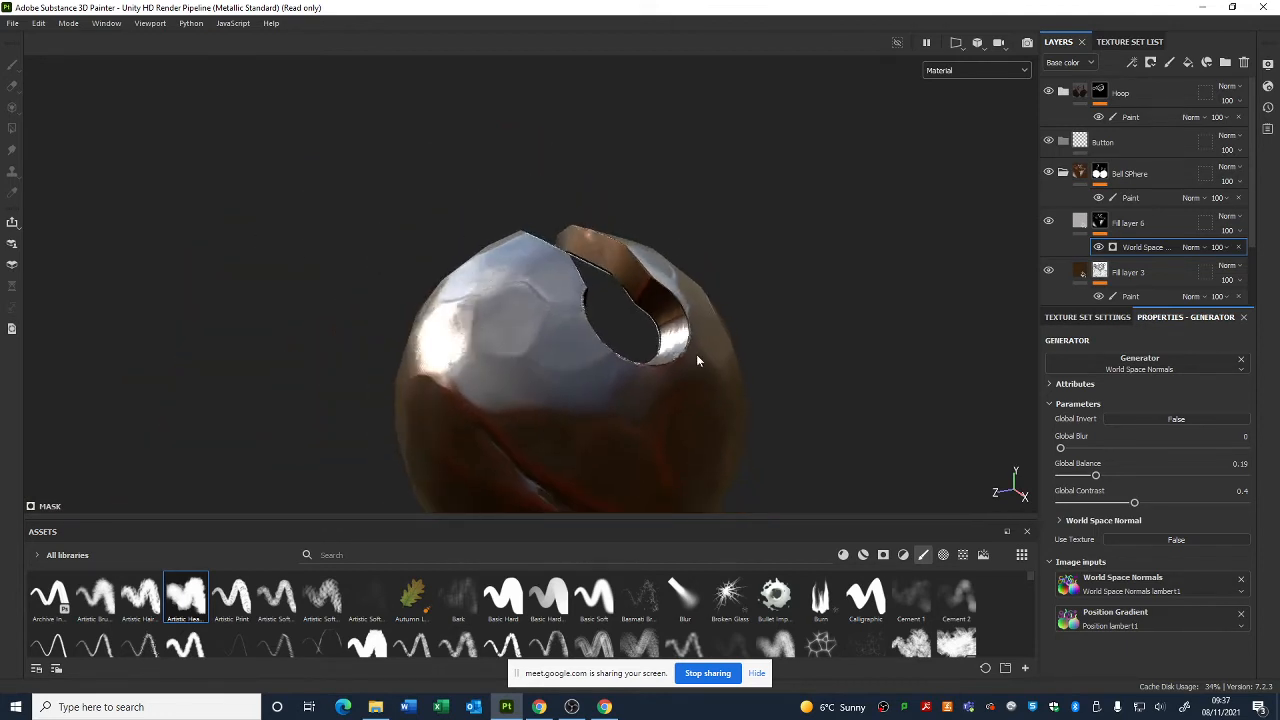
pyautogui.keyDown('alt'); pyautogui.moveTo(696, 354); pyautogui.dragTo(650, 265, button='middle'); pyautogui.keyUp('alt')
pyautogui.keyDown('alt'); pyautogui.moveTo(757, 303); pyautogui.dragTo(592, 298, button='right'); pyautogui.keyUp('alt')
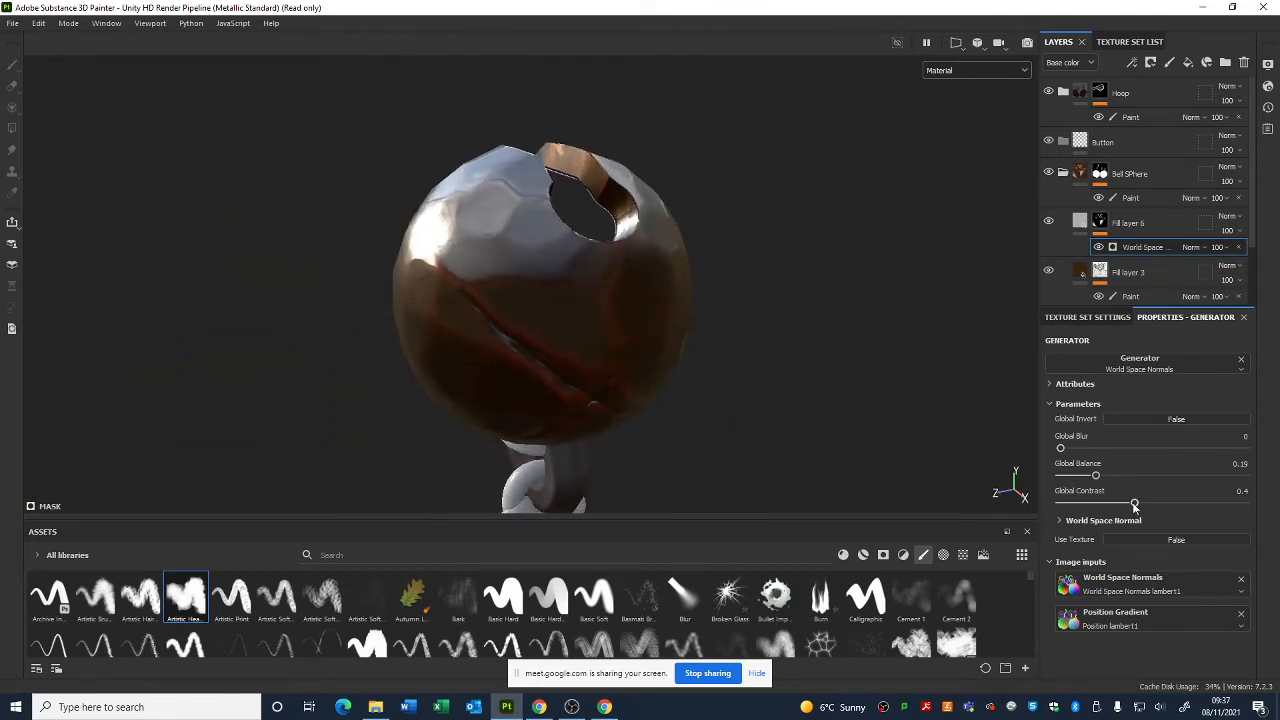
# - Try the generator's Global Contrast at 0.93 on the bell and reduce it to 0.62
pyautogui.moveTo(1134, 506); pyautogui.dragTo(1232, 504)
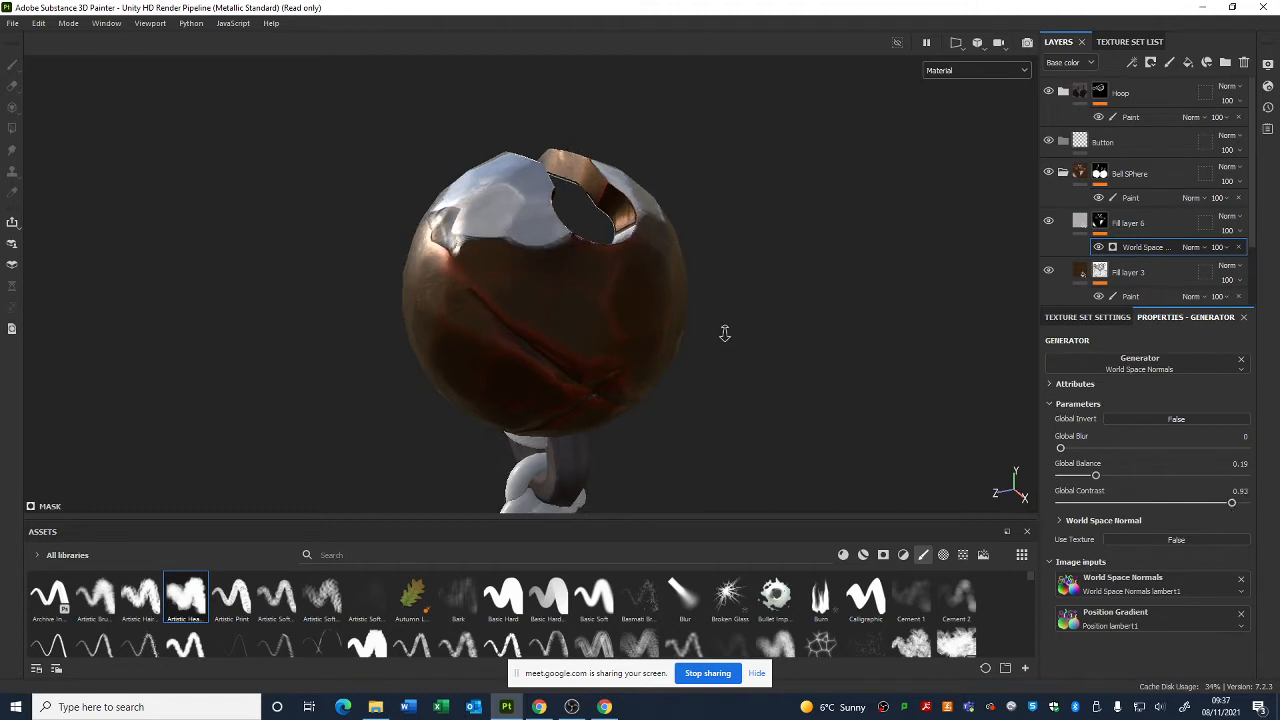
pyautogui.keyDown('alt'); pyautogui.moveTo(725, 333); pyautogui.dragTo(650, 320); pyautogui.keyUp('alt')
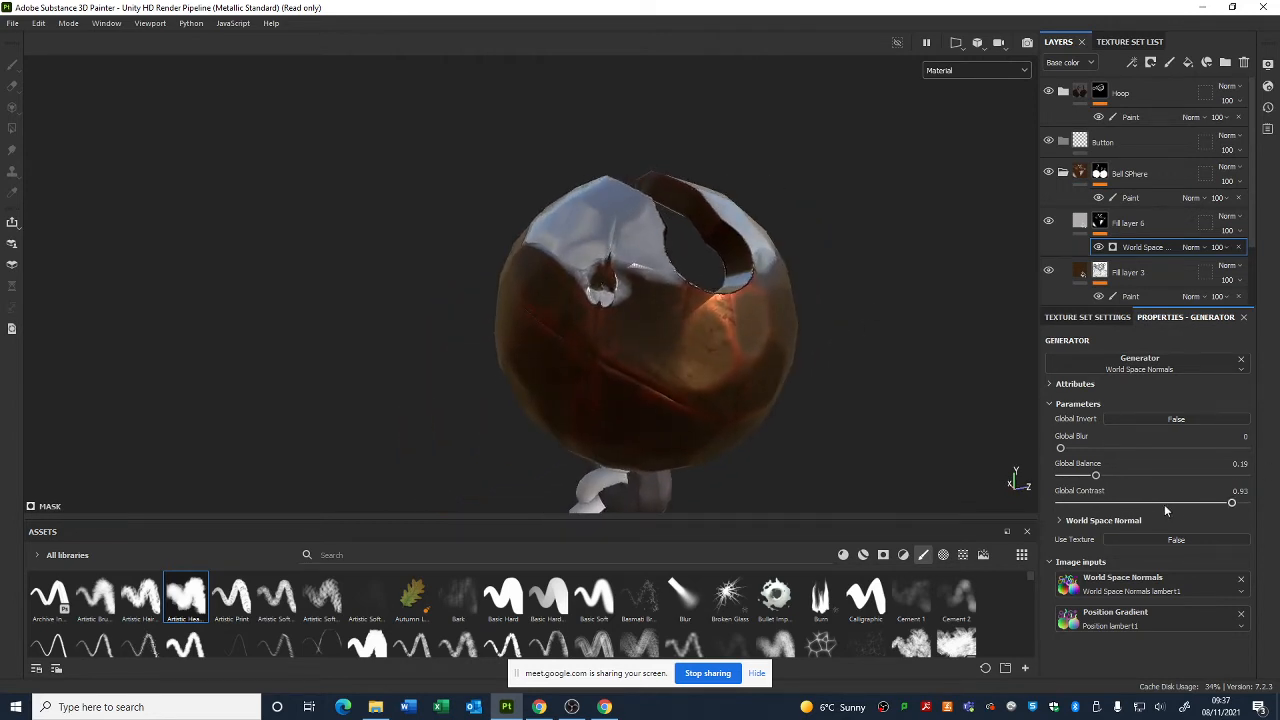
pyautogui.moveTo(1228, 503); pyautogui.dragTo(1174, 506)
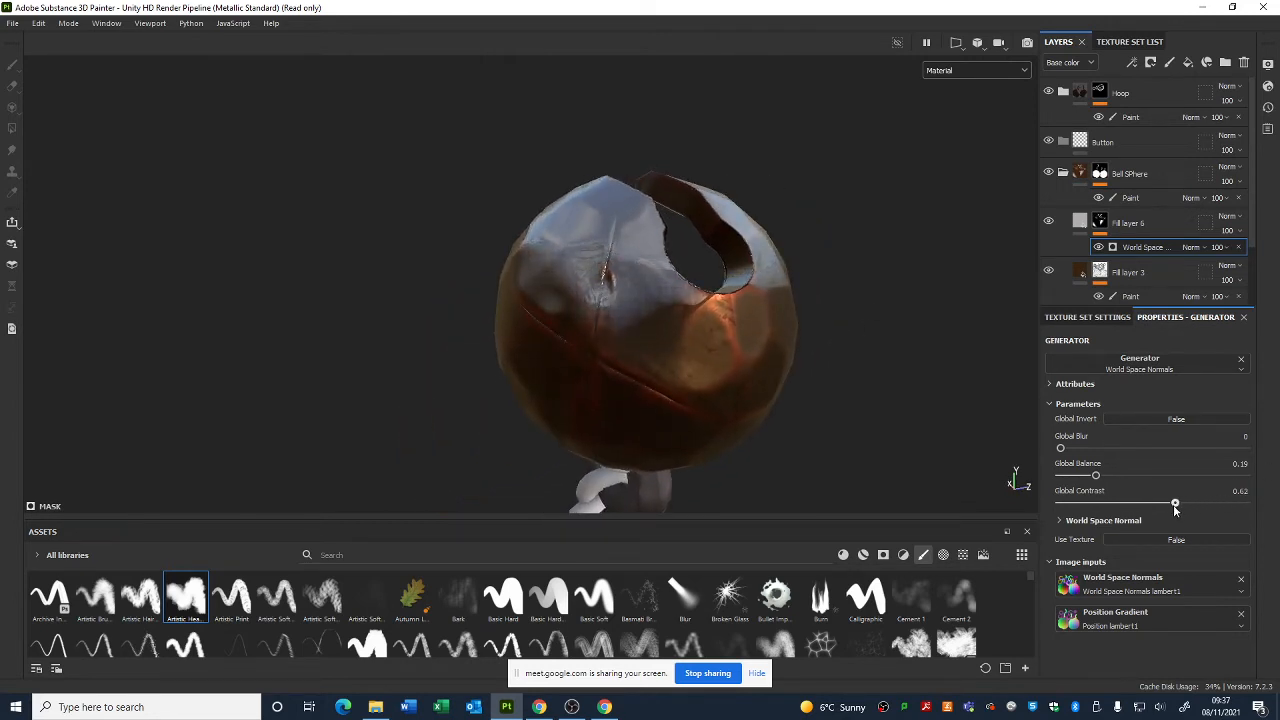
# - Change the base color of Fill layer 6 to black
pyautogui.click(1080, 222)
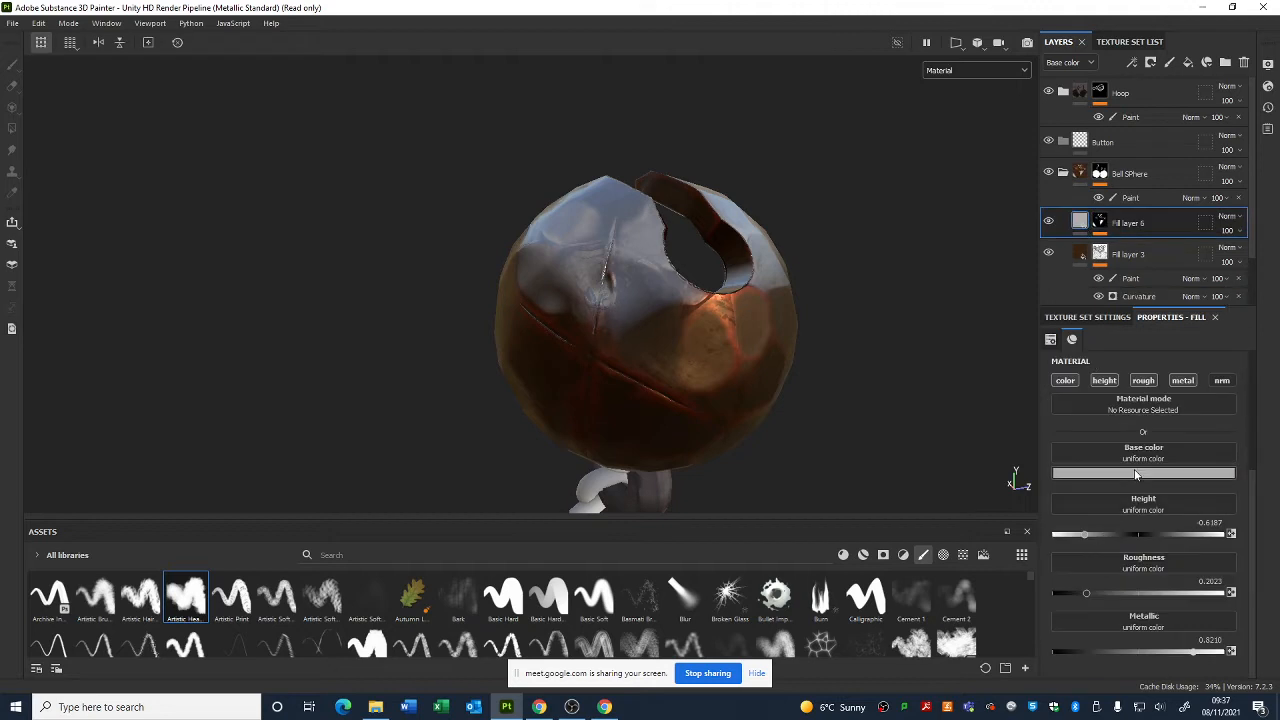
pyautogui.click(1150, 474)
pyautogui.moveTo(1103, 544); pyautogui.dragTo(1124, 618)
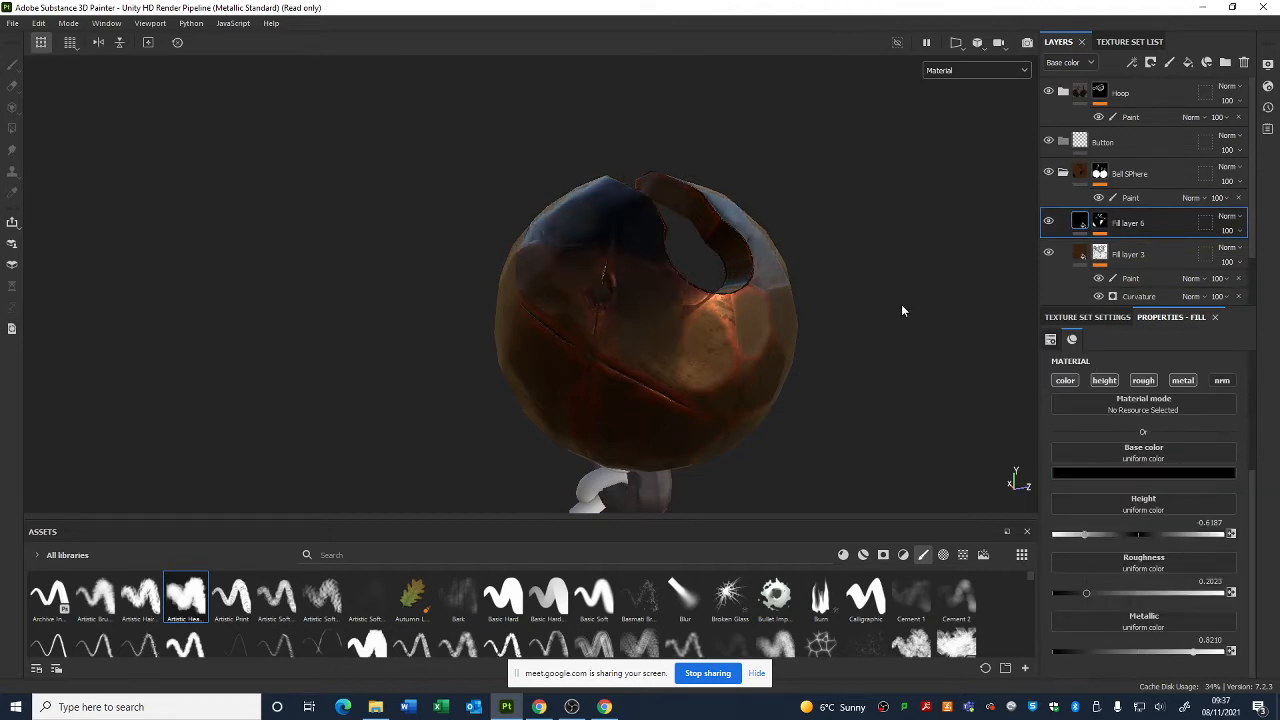
# - Set the base color of Fill layer 6 to a dark orange-brown, hex 563404
pyautogui.keyDown('alt'); pyautogui.moveTo(901, 304); pyautogui.dragTo(670, 312); pyautogui.keyUp('alt')
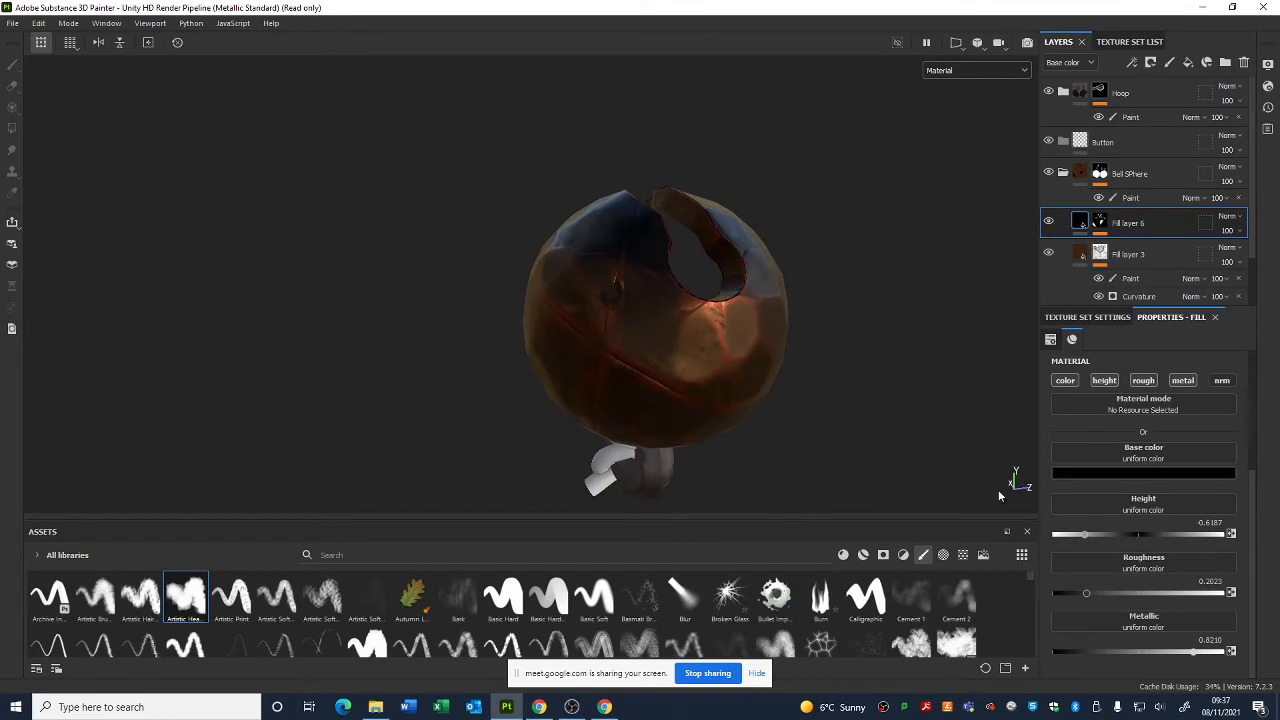
pyautogui.click(1146, 475)
pyautogui.moveTo(1183, 555)
pyautogui.mouseDown()
pyautogui.moveTo(1174, 528)
pyautogui.moveTo(1180, 578)
pyautogui.mouseUp()
pyautogui.click(1207, 612)
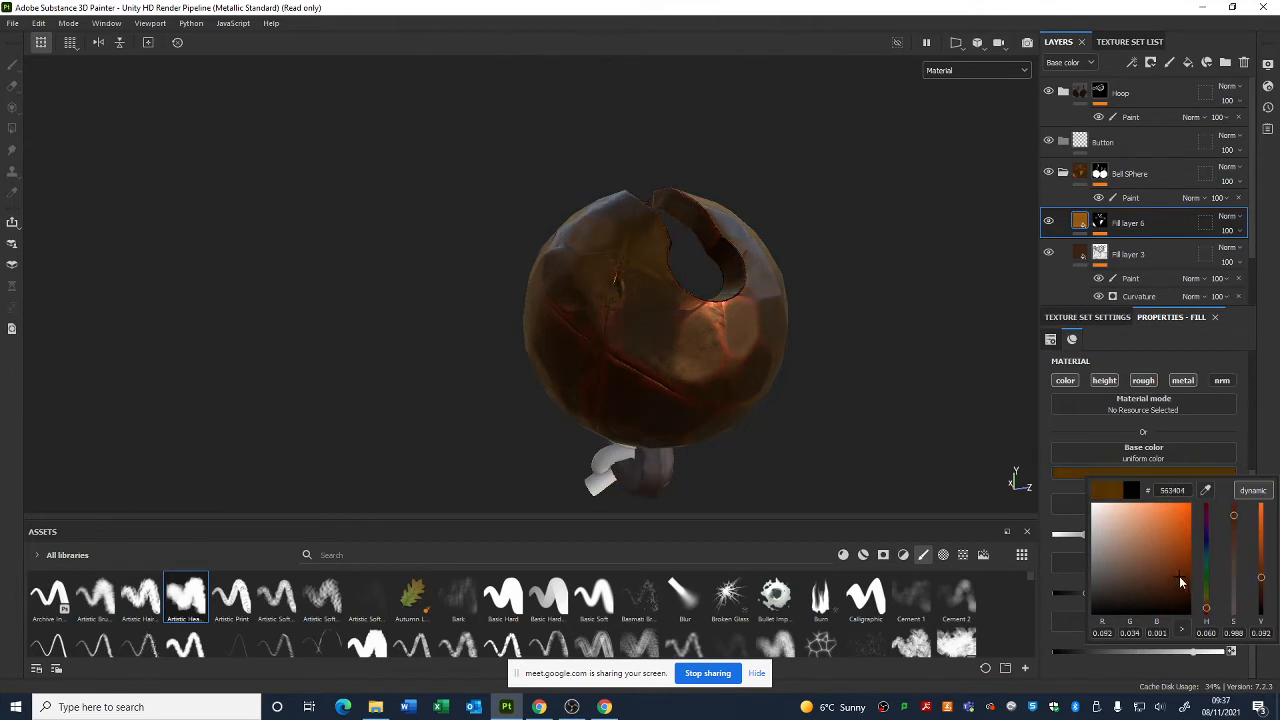
# - Examine the recolored fill around the bell sphere under different environment lighting angles
pyautogui.keyDown('alt'); pyautogui.moveTo(780, 370); pyautogui.dragTo(614, 275); pyautogui.keyUp('alt')
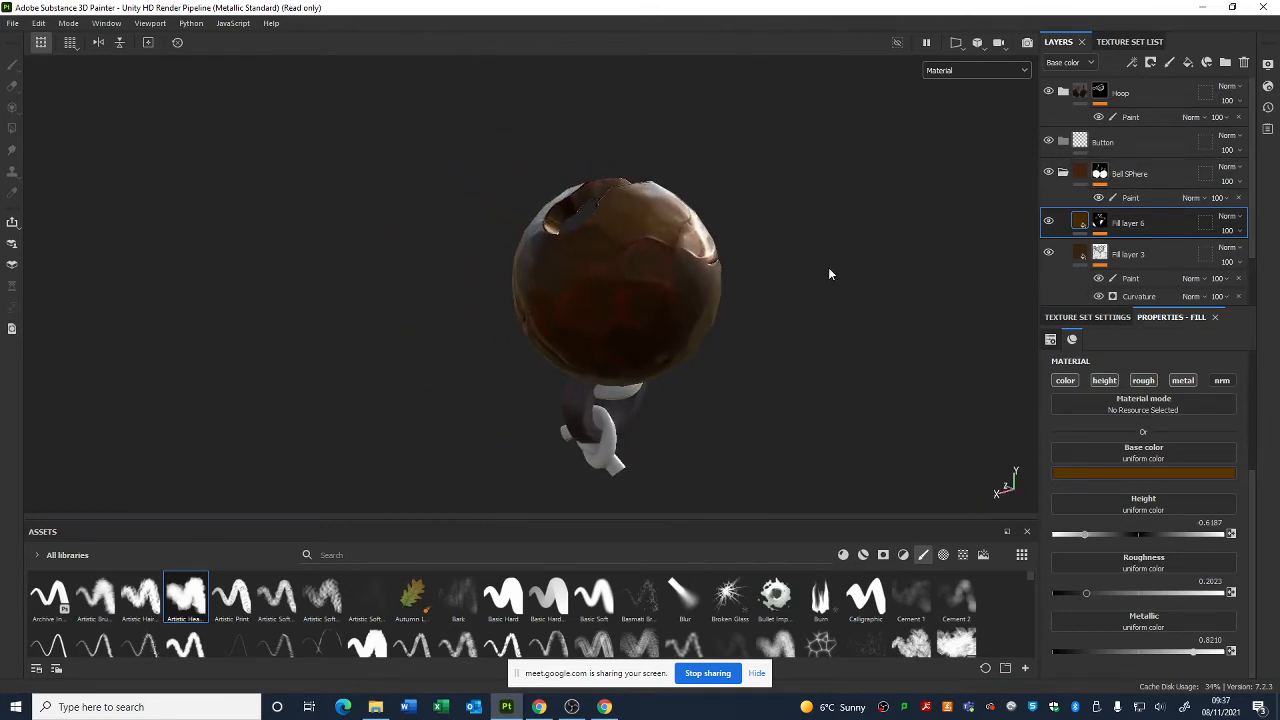
pyautogui.keyDown('alt'); pyautogui.moveTo(832, 336); pyautogui.dragTo(795, 372); pyautogui.keyUp('alt')
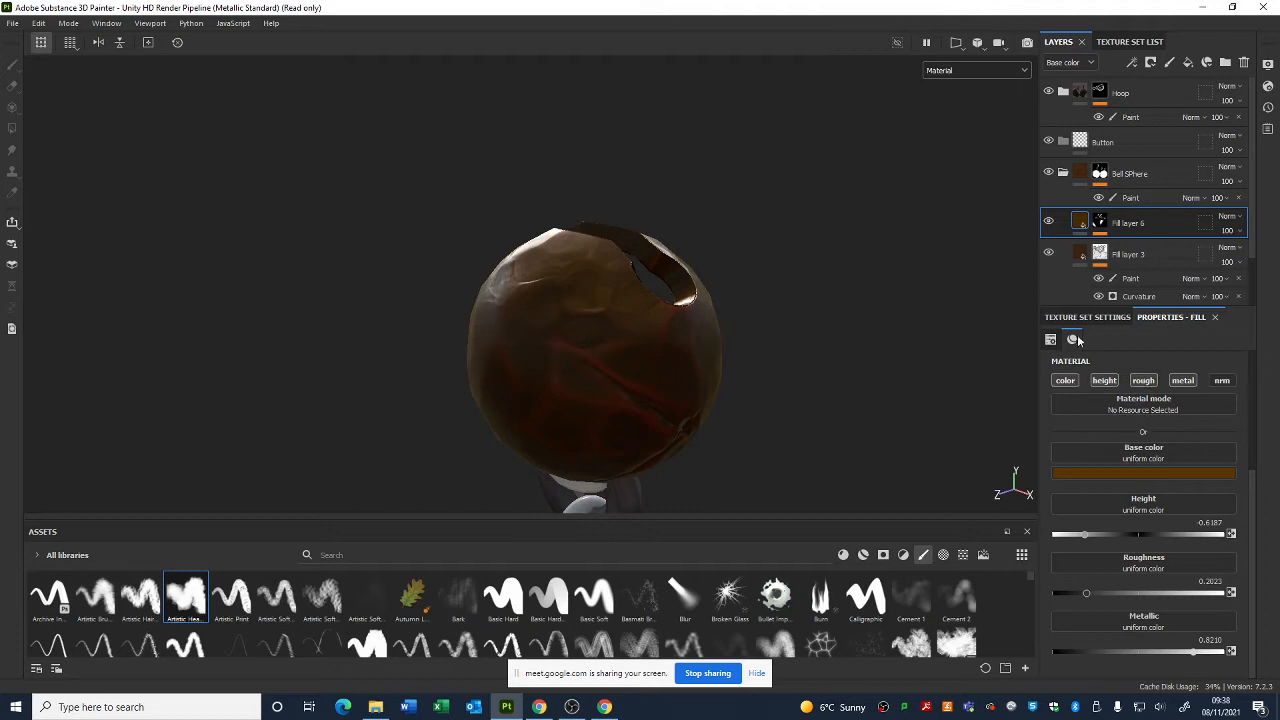
pyautogui.click(1115, 317)
pyautogui.click(1188, 317)
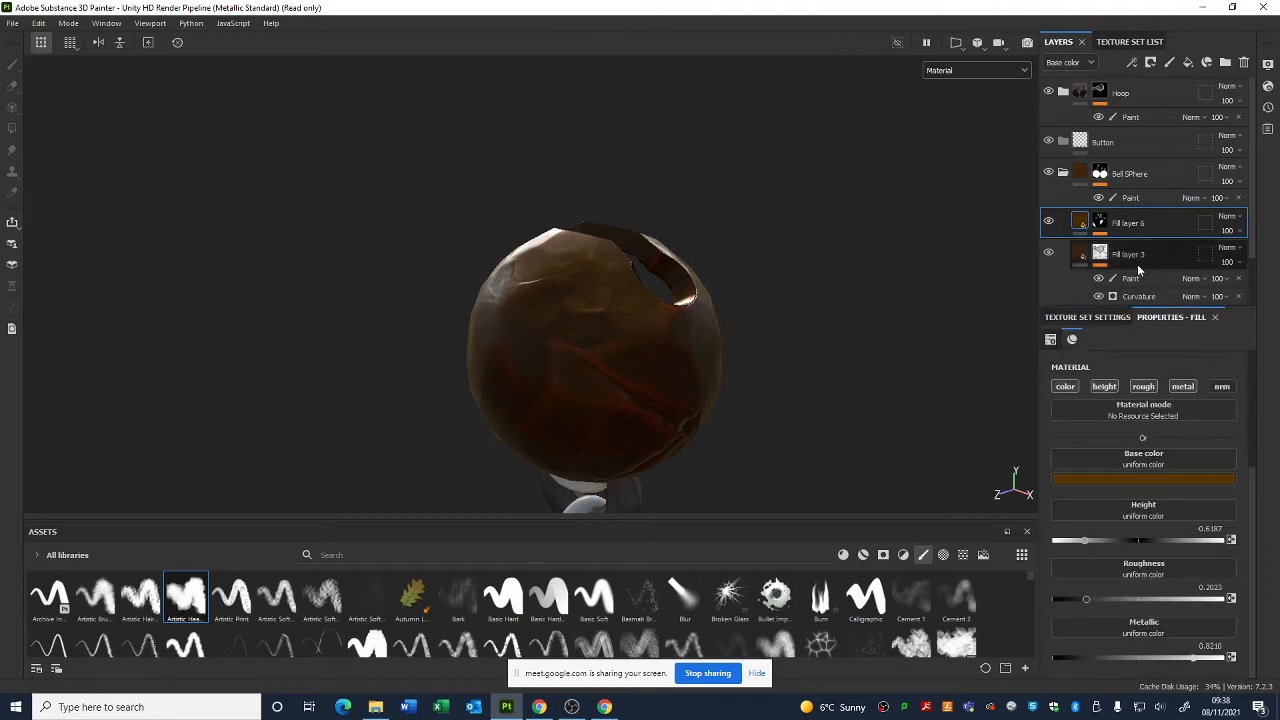
pyautogui.keyDown('alt'); pyautogui.moveTo(810, 352); pyautogui.dragTo(637, 339); pyautogui.keyUp('alt')
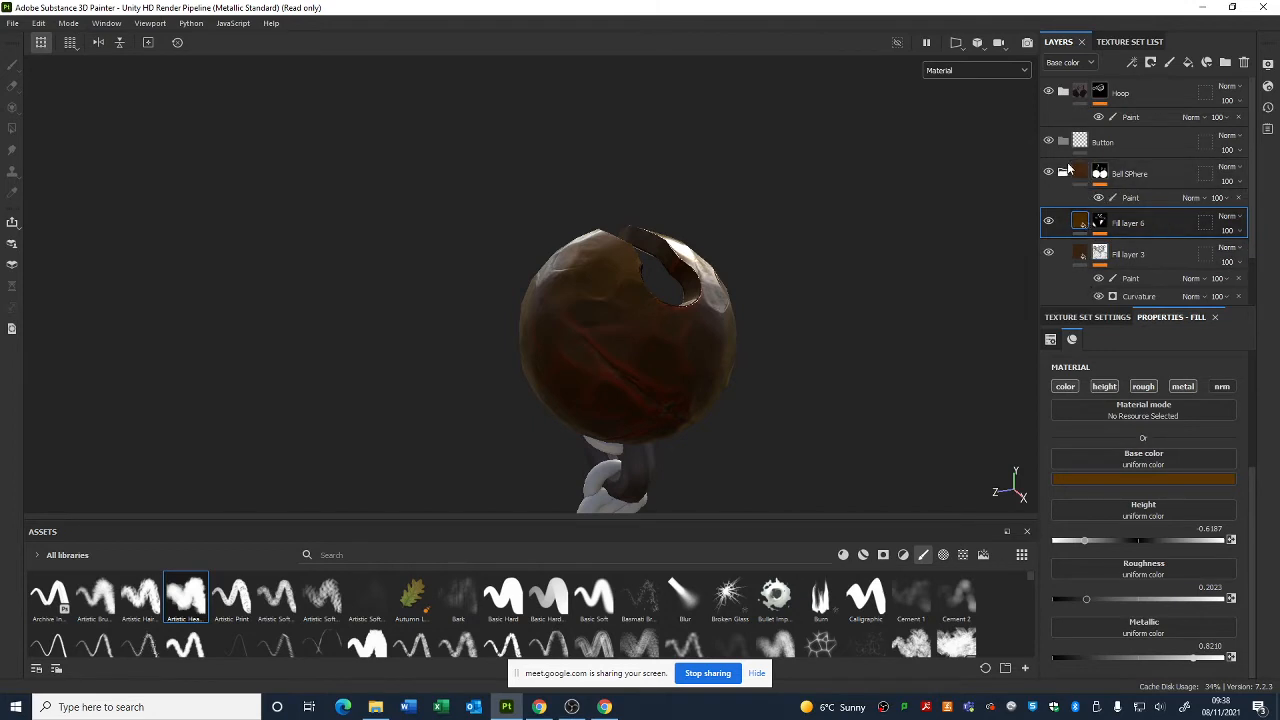
pyautogui.keyDown('alt'); pyautogui.moveTo(748, 385); pyautogui.dragTo(603, 349); pyautogui.keyUp('alt')
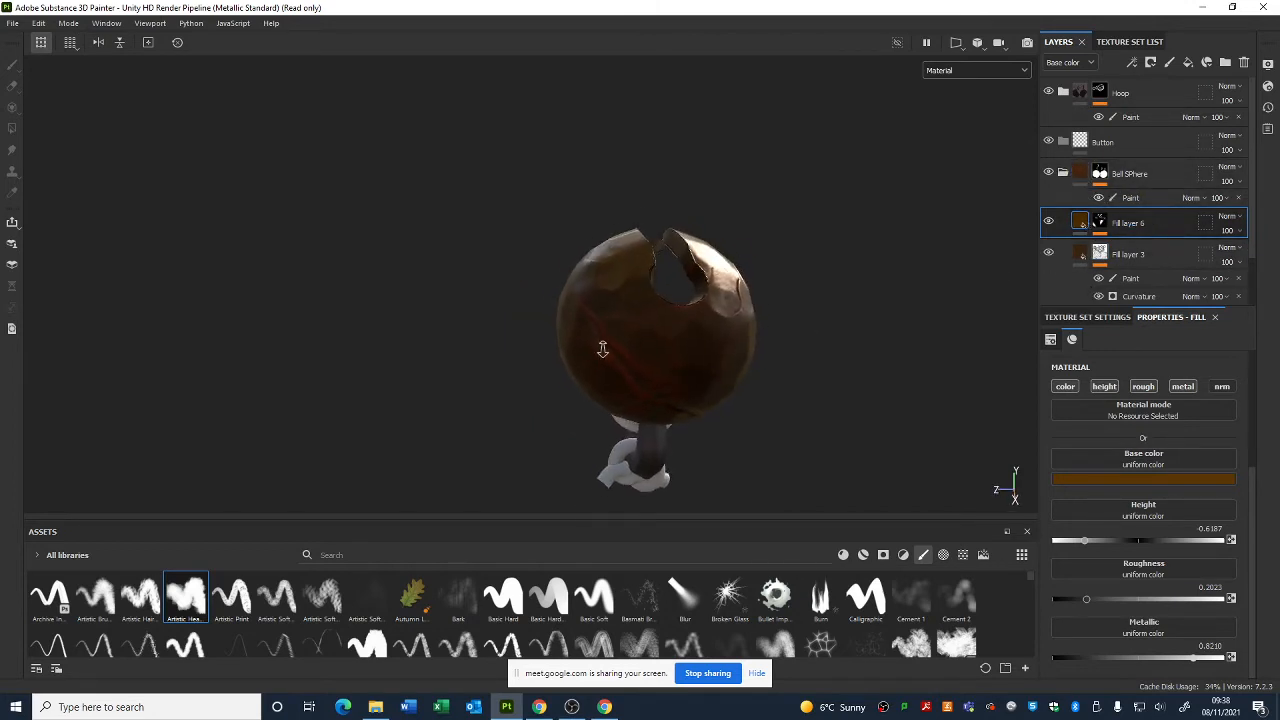
pyautogui.keyDown('shift'); pyautogui.moveTo(640, 356); pyautogui.dragTo(757, 363, button='right'); pyautogui.keyUp('shift')
pyautogui.keyDown('alt'); pyautogui.moveTo(864, 409); pyautogui.dragTo(628, 413); pyautogui.keyUp('alt')
# - Inspect the slot's inner walls and rim up close, then the outer surface around the opening
pyautogui.keyDown('alt'); pyautogui.moveTo(628, 413); pyautogui.dragTo(550, 364, button='middle'); pyautogui.keyUp('alt')
pyautogui.keyDown('alt'); pyautogui.moveTo(550, 369); pyautogui.dragTo(797, 388); pyautogui.keyUp('alt')
pyautogui.keyDown('alt'); pyautogui.moveTo(797, 388); pyautogui.dragTo(708, 423, button='right'); pyautogui.keyUp('alt')
pyautogui.keyDown('alt'); pyautogui.moveTo(708, 423); pyautogui.dragTo(671, 371); pyautogui.keyUp('alt')
pyautogui.keyDown('alt'); pyautogui.moveTo(671, 371); pyautogui.dragTo(730, 373, button='right'); pyautogui.keyUp('alt')
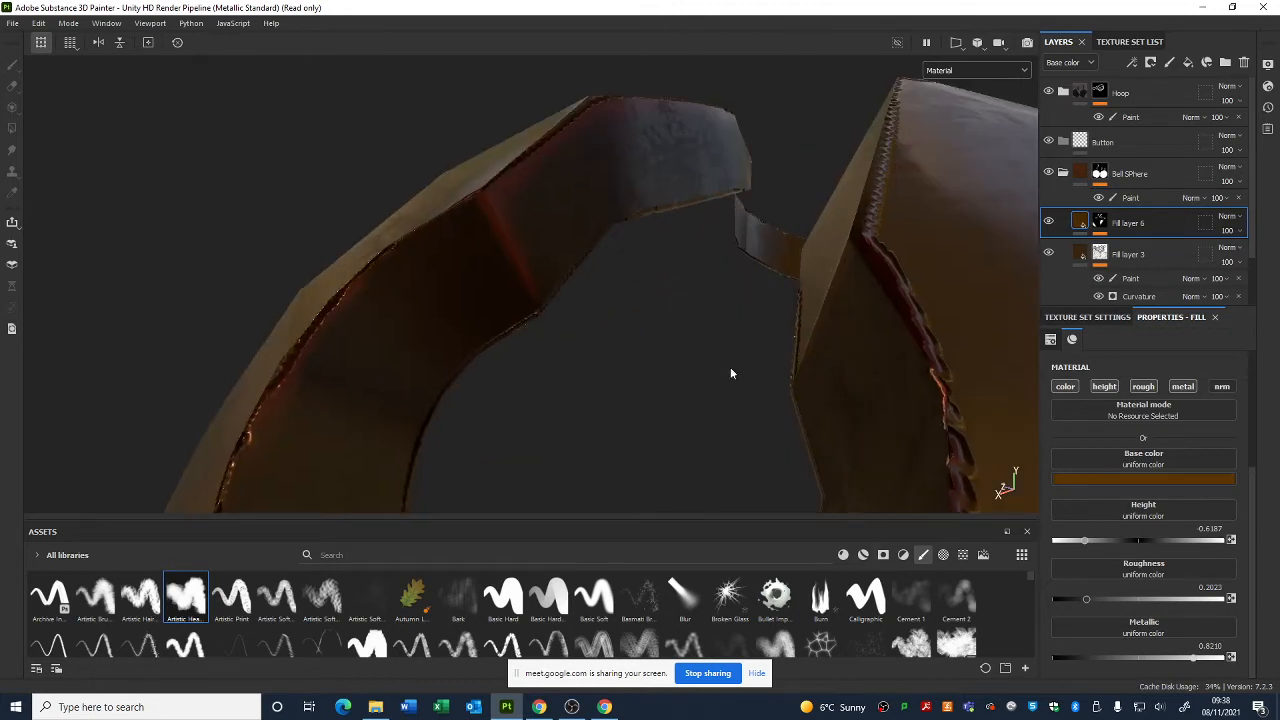
pyautogui.keyDown('alt'); pyautogui.moveTo(731, 373); pyautogui.dragTo(671, 371); pyautogui.keyUp('alt')
pyautogui.keyDown('alt'); pyautogui.moveTo(671, 371); pyautogui.dragTo(680, 400, button='right'); pyautogui.keyUp('alt')
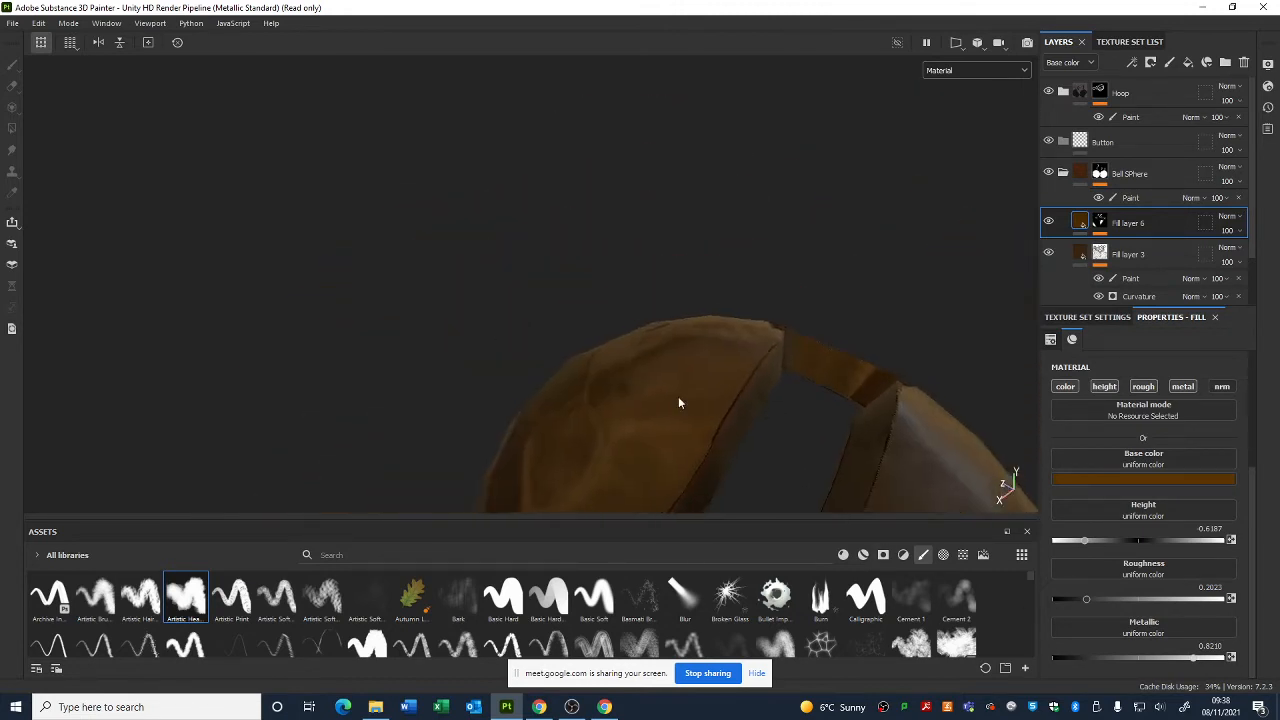
pyautogui.keyDown('alt'); pyautogui.moveTo(680, 400); pyautogui.dragTo(752, 330); pyautogui.keyUp('alt')
pyautogui.keyDown('alt'); pyautogui.moveTo(752, 330); pyautogui.dragTo(745, 300, button='middle'); pyautogui.keyUp('alt')
pyautogui.keyDown('alt'); pyautogui.moveTo(745, 300); pyautogui.dragTo(716, 288, button='right'); pyautogui.keyUp('alt')
pyautogui.keyDown('alt'); pyautogui.moveTo(716, 288); pyautogui.dragTo(697, 329); pyautogui.keyUp('alt')
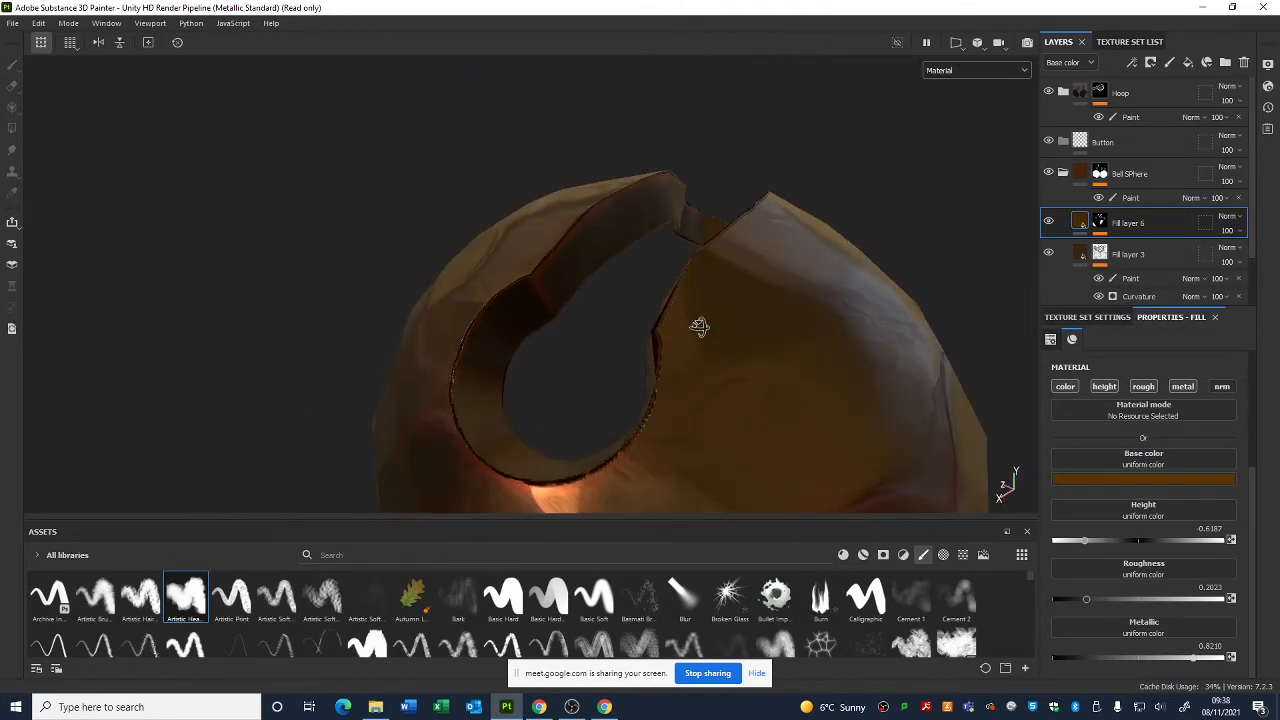
# - Add a paint effect to Fill layer 6's mask and fill the slot's inner walls with Polygon Fill in UV chunk mode
pyautogui.rightClick(1100, 222)
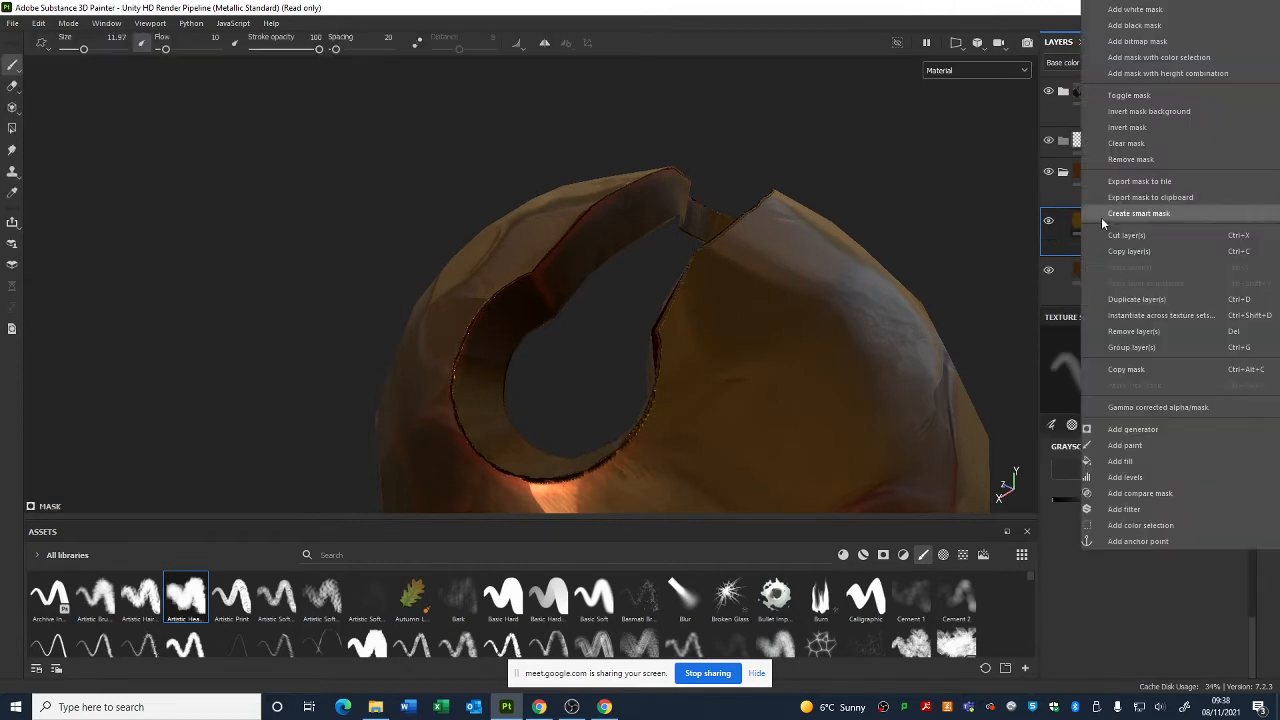
pyautogui.click(1153, 444)
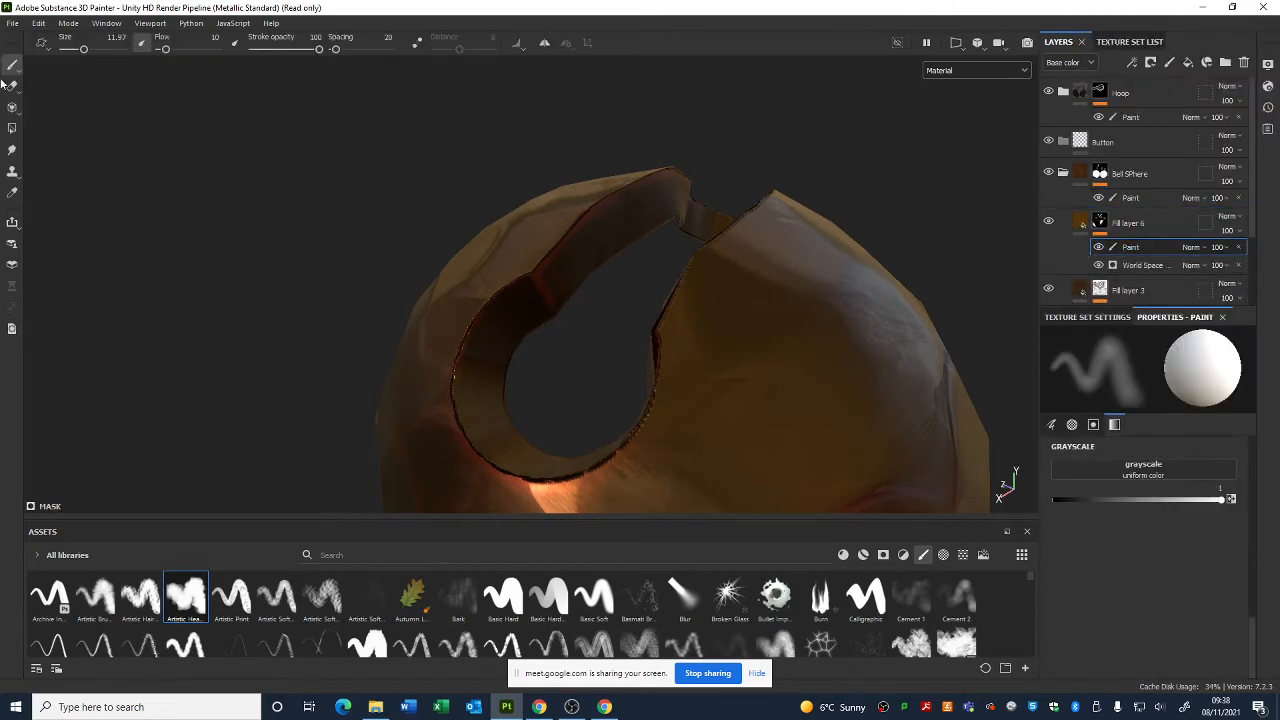
pyautogui.click(12, 128)
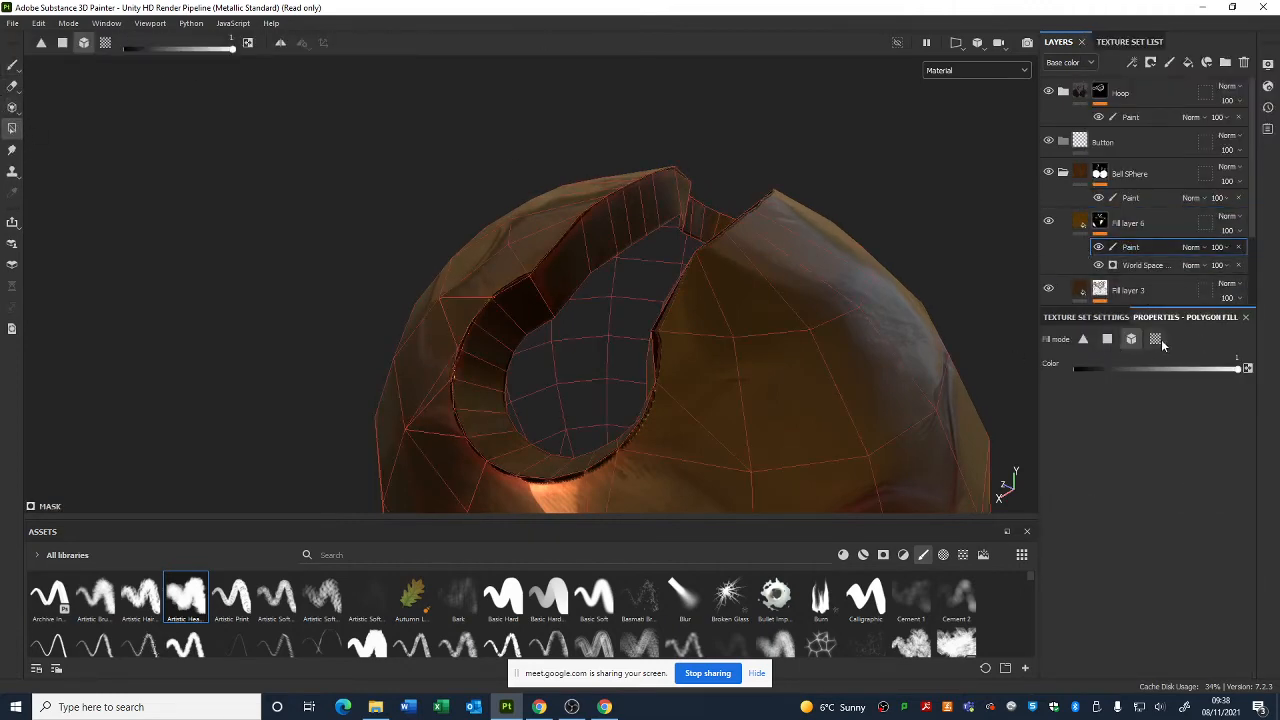
pyautogui.keyDown('alt'); pyautogui.moveTo(516, 303); pyautogui.dragTo(951, 390); pyautogui.keyUp('alt')
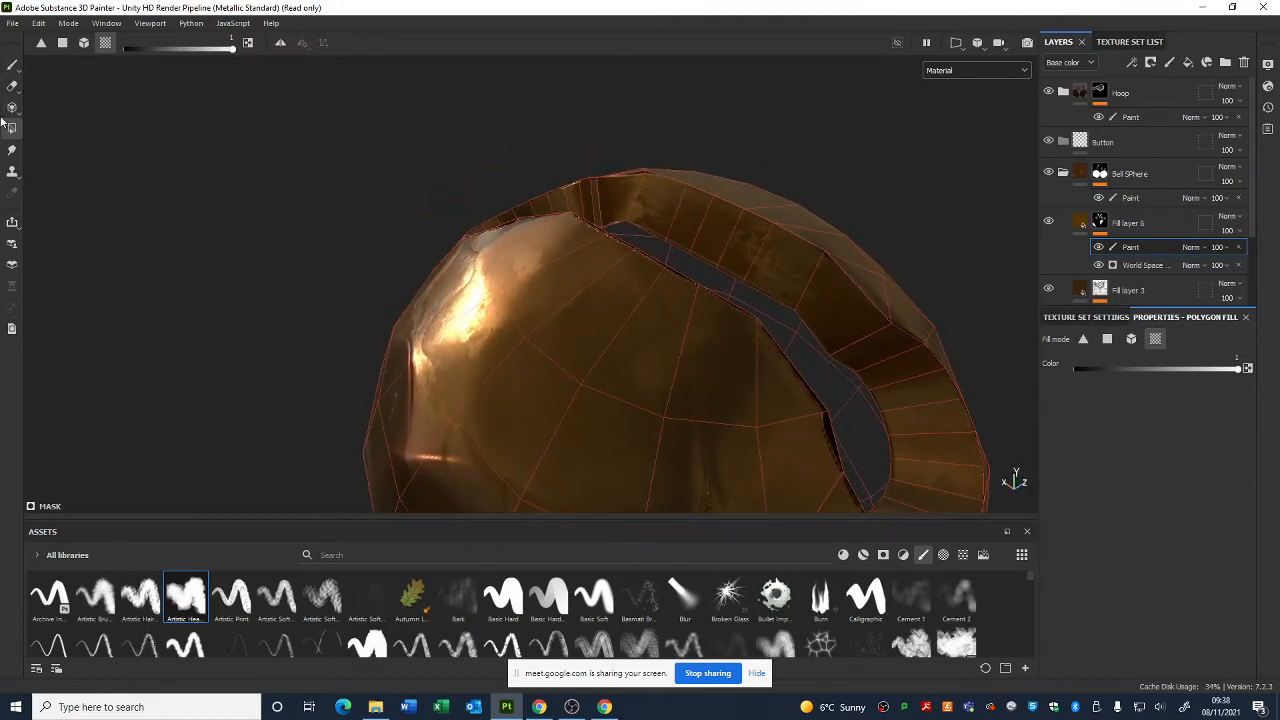
# - Brush white onto Fill layer 6's mask along the rounded lower rim of the slot opening, at brush size 11.97
pyautogui.click(13, 66)
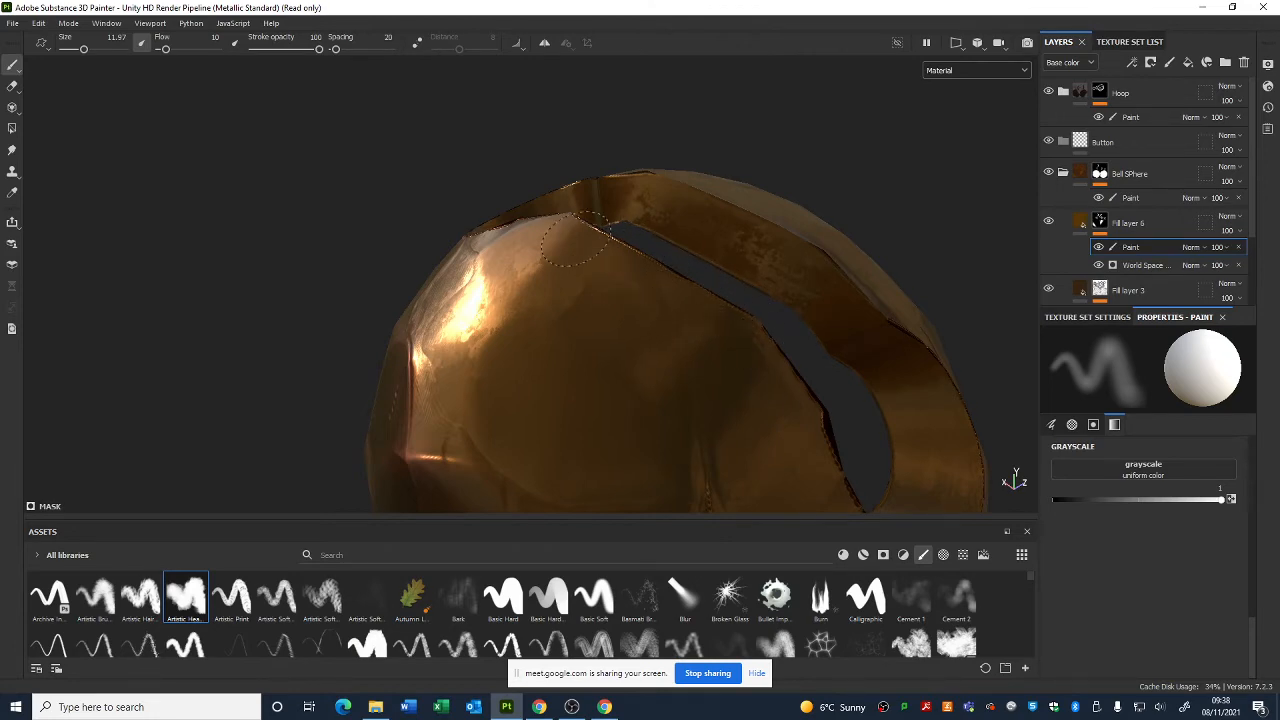
pyautogui.keyDown('alt'); pyautogui.moveTo(573, 240); pyautogui.dragTo(416, 338); pyautogui.keyUp('alt')
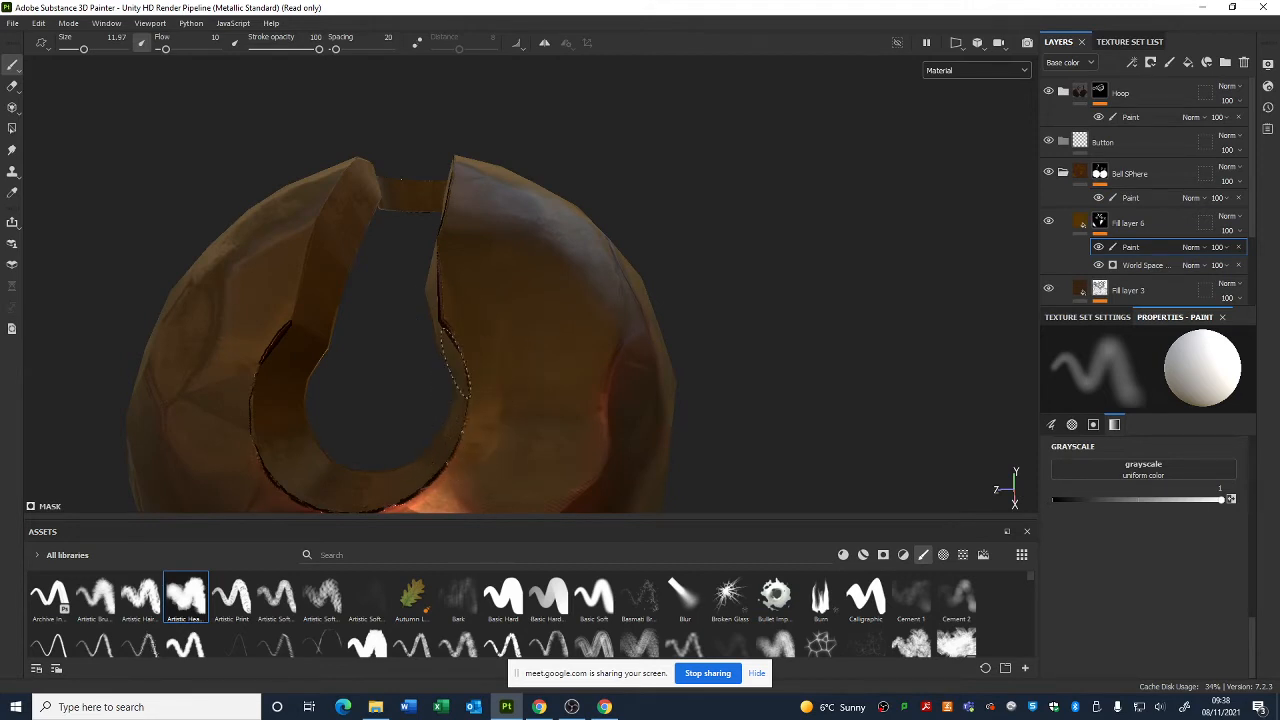
pyautogui.moveTo(480, 370)
pyautogui.keyDown('alt'); pyautogui.mouseDown()
pyautogui.moveTo(577, 257)
pyautogui.moveTo(520, 360)
pyautogui.mouseUp(); pyautogui.keyUp('alt')
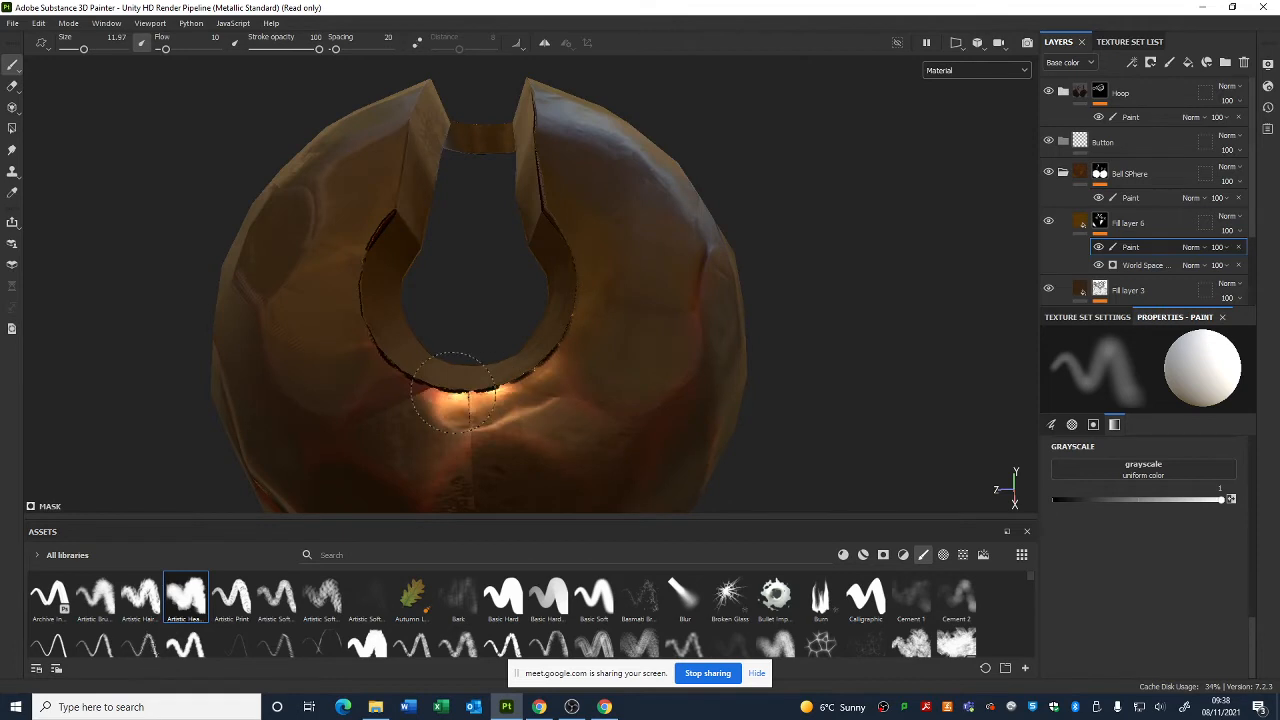
pyautogui.moveTo(361, 268)
pyautogui.mouseDown()
pyautogui.moveTo(403, 416)
pyautogui.moveTo(458, 428)
pyautogui.moveTo(533, 369)
pyautogui.mouseUp()
pyautogui.keyDown('alt'); pyautogui.moveTo(576, 333); pyautogui.dragTo(761, 366); pyautogui.keyUp('alt')
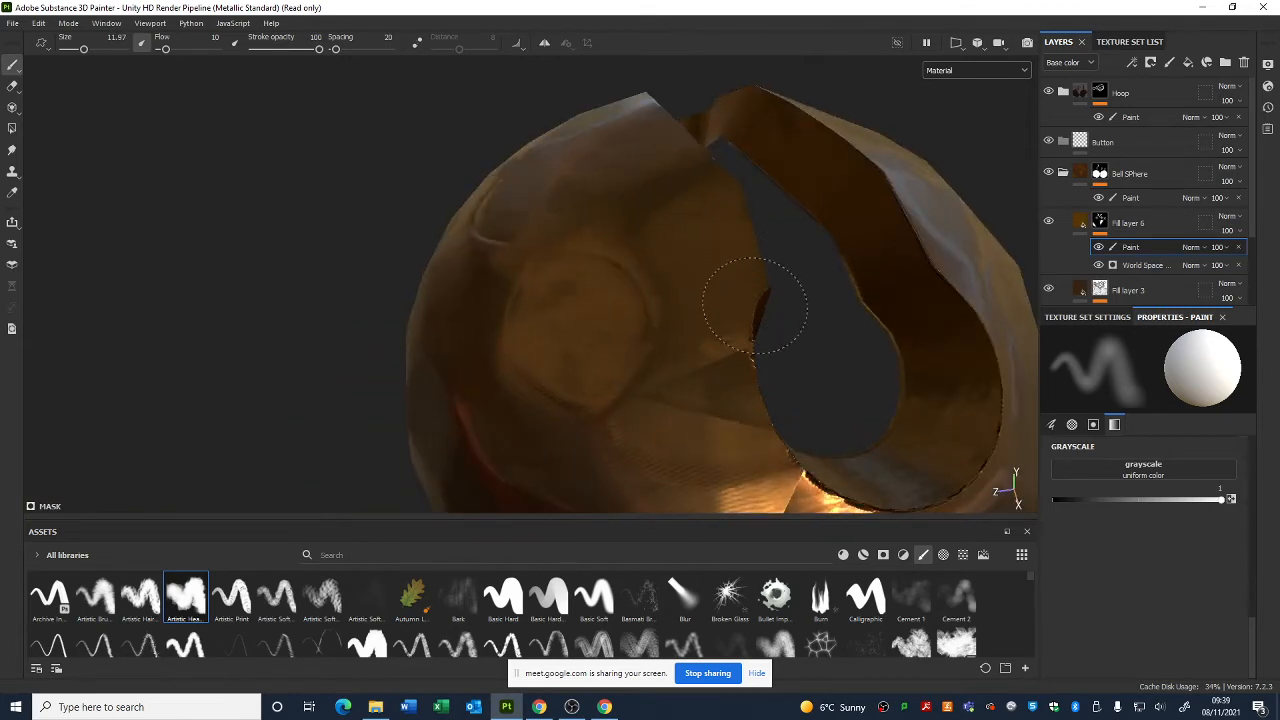
# - Examine the painted bell from all sides, near and far, including its underside and the attached hoop, with the lighting rotated
pyautogui.keyDown('alt'); pyautogui.moveTo(717, 193); pyautogui.dragTo(580, 217, button='right'); pyautogui.keyUp('alt')
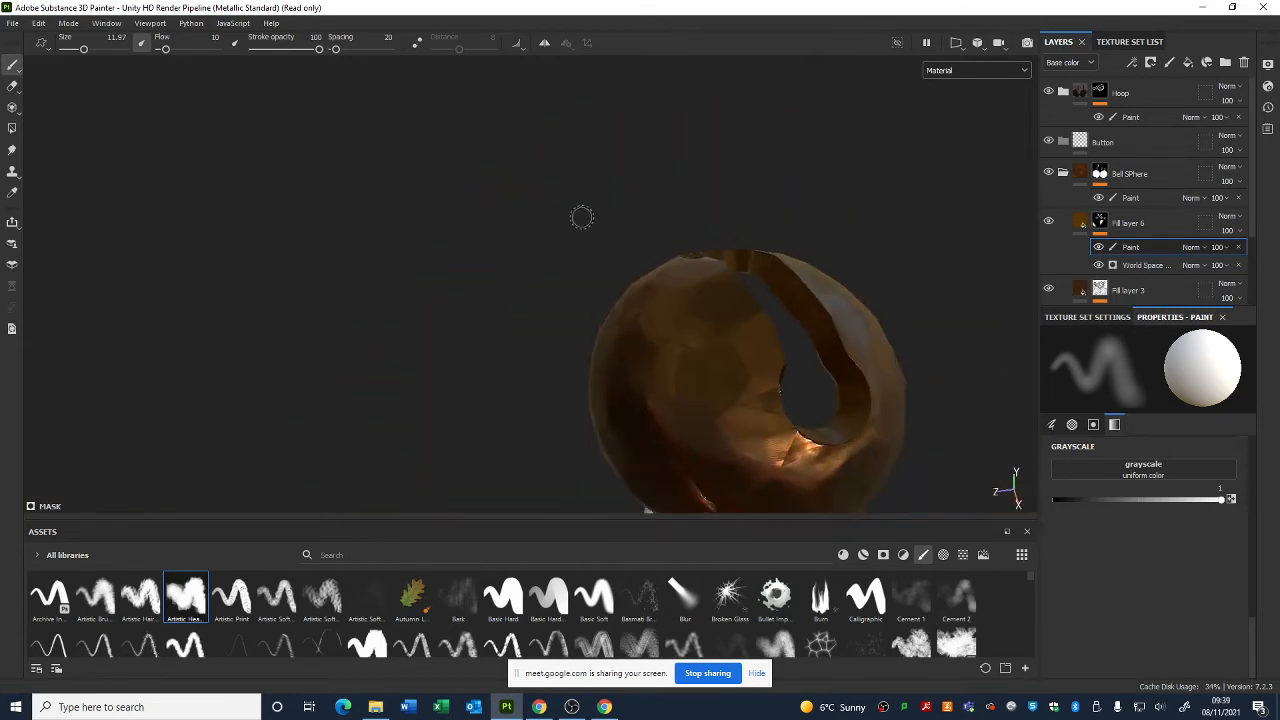
pyautogui.keyDown('alt'); pyautogui.moveTo(580, 217); pyautogui.dragTo(823, 363); pyautogui.keyUp('alt')
pyautogui.keyDown('shift'); pyautogui.moveTo(823, 363); pyautogui.dragTo(793, 360, button='right'); pyautogui.keyUp('shift')
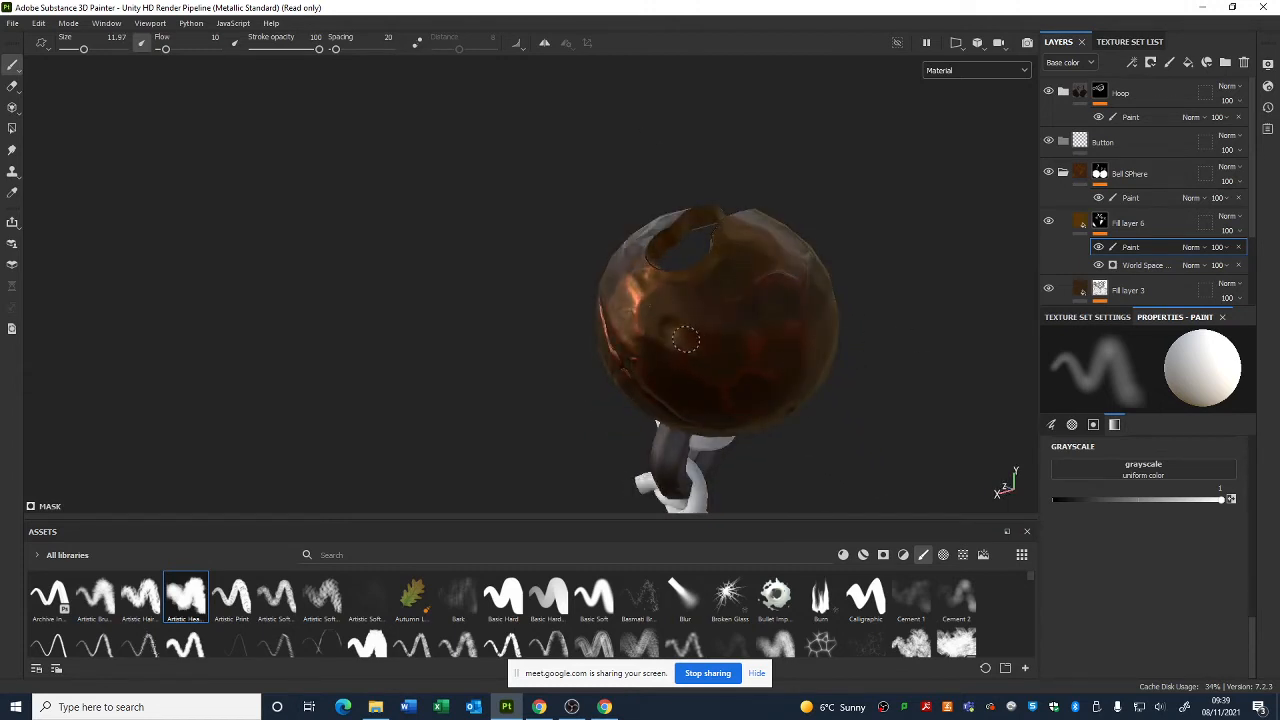
pyautogui.keyDown('alt'); pyautogui.moveTo(800, 397); pyautogui.dragTo(377, 294); pyautogui.keyUp('alt')
pyautogui.scroll(-2, 757, 363)
pyautogui.scroll(-3, 677, 306)
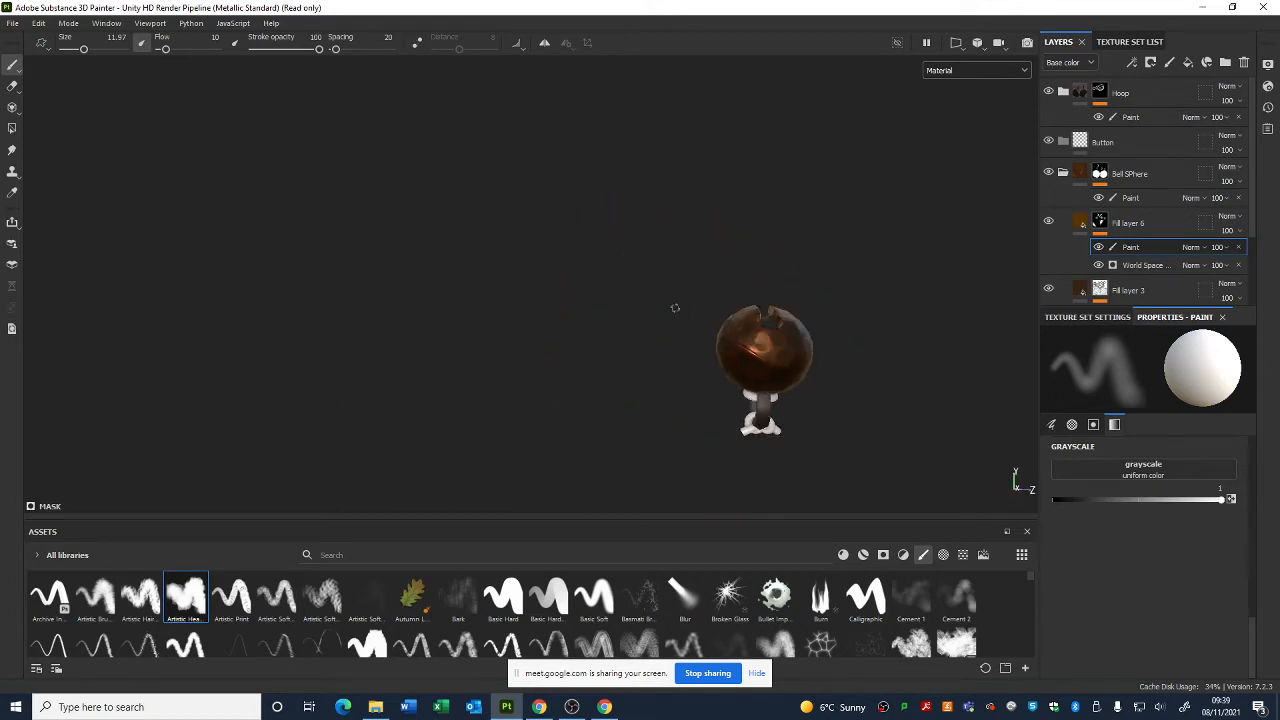
pyautogui.keyDown('alt'); pyautogui.moveTo(677, 306); pyautogui.dragTo(844, 300); pyautogui.keyUp('alt')
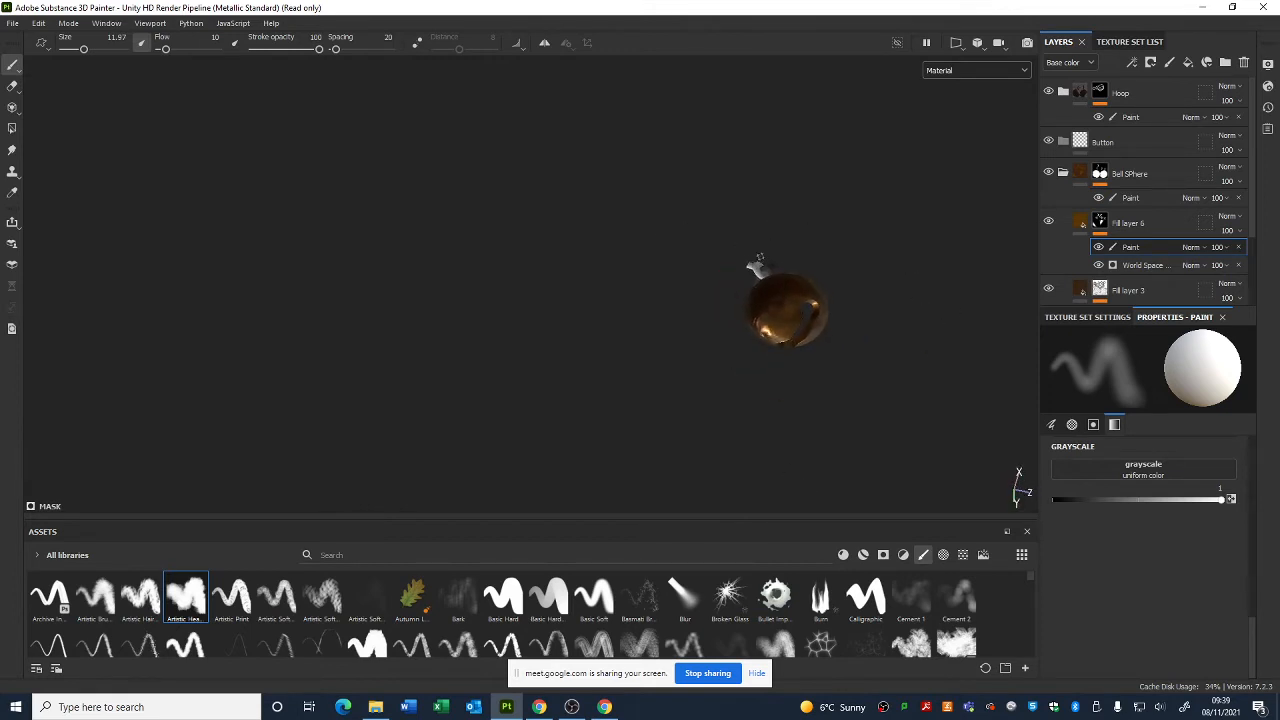
pyautogui.keyDown('alt'); pyautogui.moveTo(844, 300); pyautogui.dragTo(652, 310, button='middle'); pyautogui.keyUp('alt')
pyautogui.keyDown('alt'); pyautogui.moveTo(653, 310); pyautogui.dragTo(712, 384, button='right'); pyautogui.keyUp('alt')
pyautogui.keyDown('alt'); pyautogui.moveTo(714, 440); pyautogui.dragTo(686, 180); pyautogui.keyUp('alt')
pyautogui.keyDown('alt'); pyautogui.moveTo(738, 326); pyautogui.dragTo(709, 165); pyautogui.keyUp('alt')
pyautogui.keyDown('alt'); pyautogui.moveTo(709, 160); pyautogui.dragTo(693, 235, button='middle'); pyautogui.keyUp('alt')
pyautogui.keyDown('alt'); pyautogui.moveTo(693, 235); pyautogui.dragTo(911, 297, button='right'); pyautogui.keyUp('alt')
pyautogui.keyDown('alt'); pyautogui.moveTo(911, 297); pyautogui.dragTo(700, 320); pyautogui.keyUp('alt')
pyautogui.keyDown('alt'); pyautogui.moveTo(700, 320); pyautogui.dragTo(611, 337, button='right'); pyautogui.keyUp('alt')
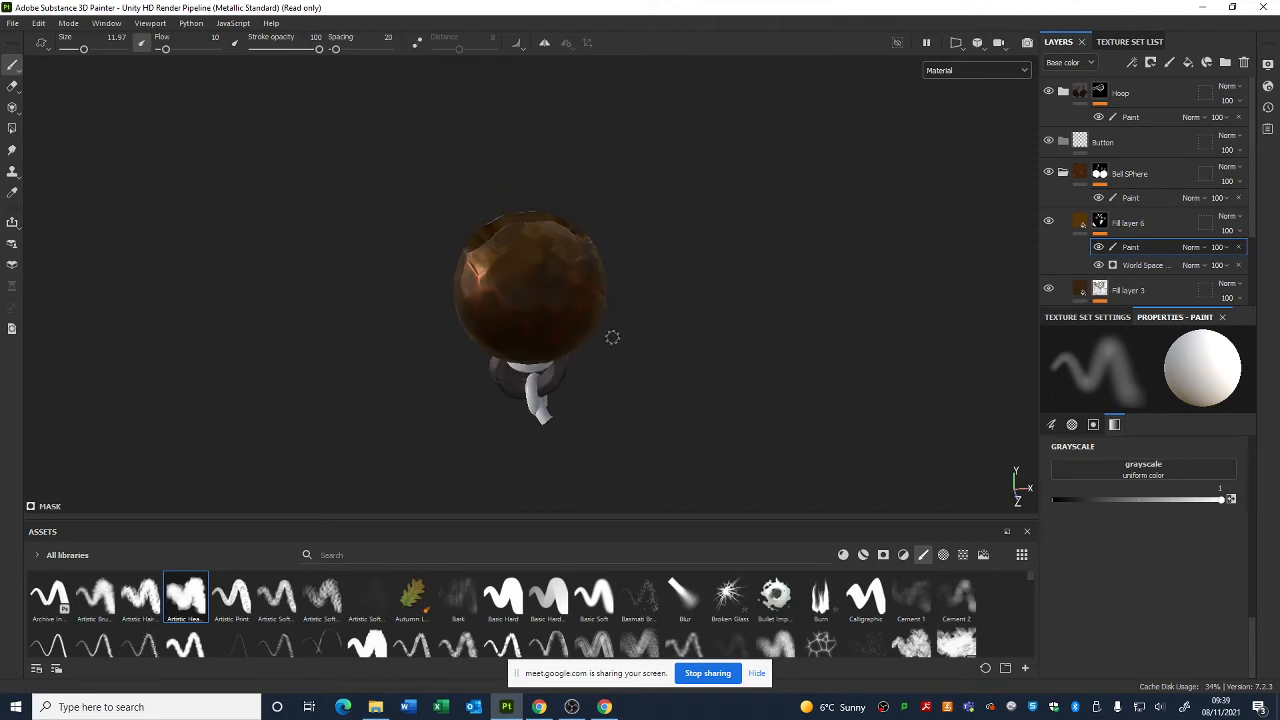
pyautogui.keyDown('alt'); pyautogui.moveTo(611, 337); pyautogui.dragTo(709, 338, button='middle'); pyautogui.keyUp('alt')
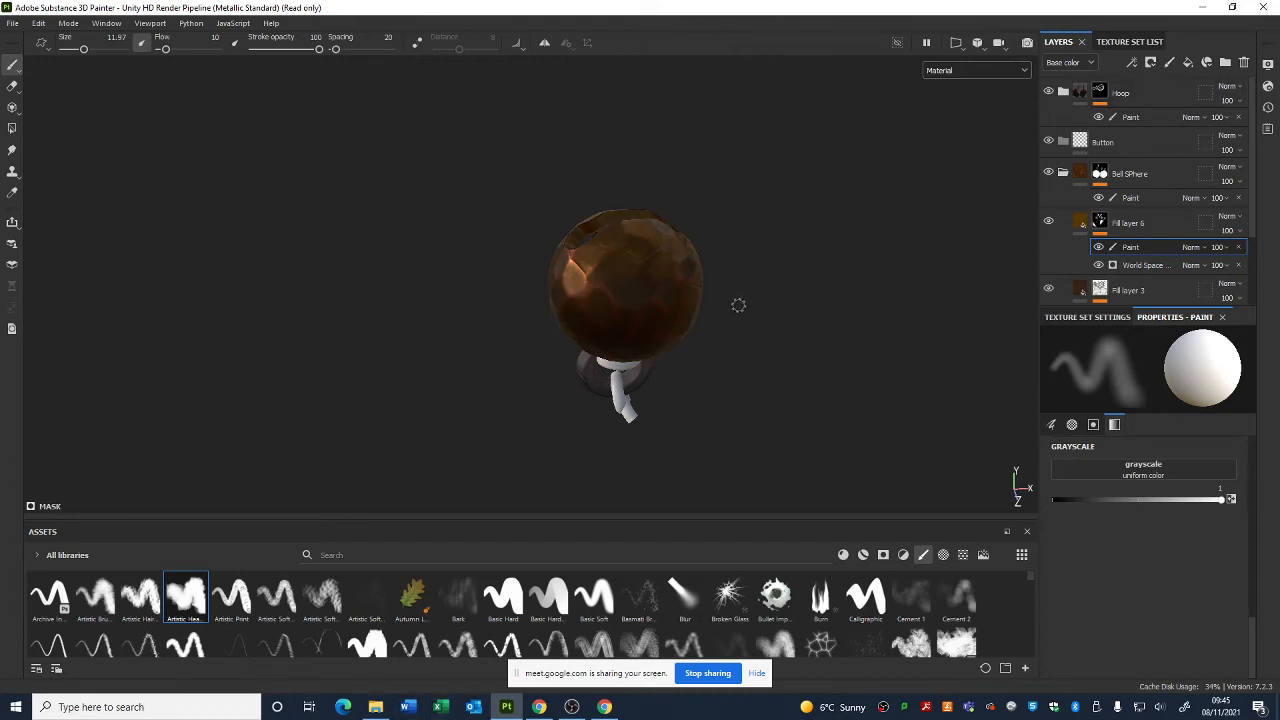
# - Review the bell sphere's creases, facets and slot again while varying the lighting direction and viewing distance
pyautogui.keyDown('alt'); pyautogui.moveTo(738, 306); pyautogui.dragTo(952, 408); pyautogui.keyUp('alt')
pyautogui.moveTo(684, 248)
pyautogui.keyDown('shift'); pyautogui.mouseDown(button='right')
pyautogui.moveTo(664, 242)
pyautogui.moveTo(686, 246)
pyautogui.mouseUp(button='right'); pyautogui.keyUp('shift')
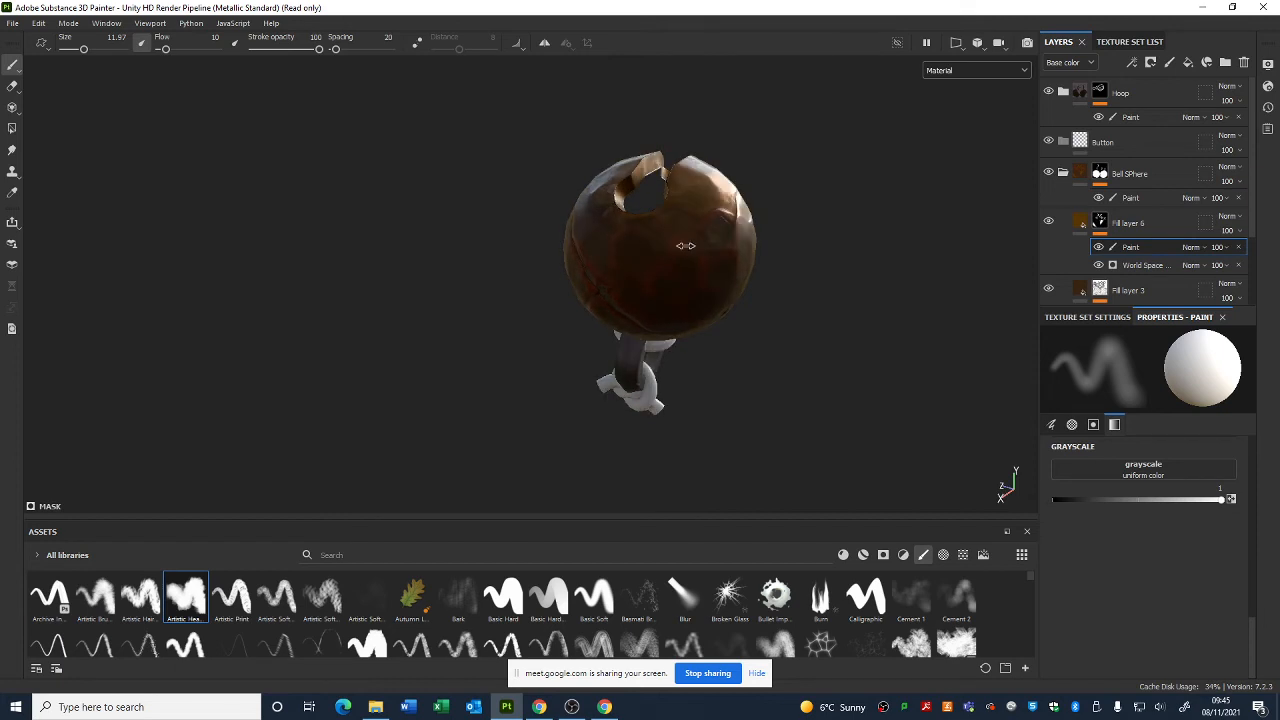
pyautogui.keyDown('alt'); pyautogui.moveTo(686, 246); pyautogui.dragTo(579, 326, button='middle'); pyautogui.keyUp('alt')
pyautogui.keyDown('alt'); pyautogui.moveTo(579, 326); pyautogui.dragTo(800, 385, button='right'); pyautogui.keyUp('alt')
pyautogui.keyDown('alt'); pyautogui.moveTo(800, 385); pyautogui.dragTo(457, 374); pyautogui.keyUp('alt')
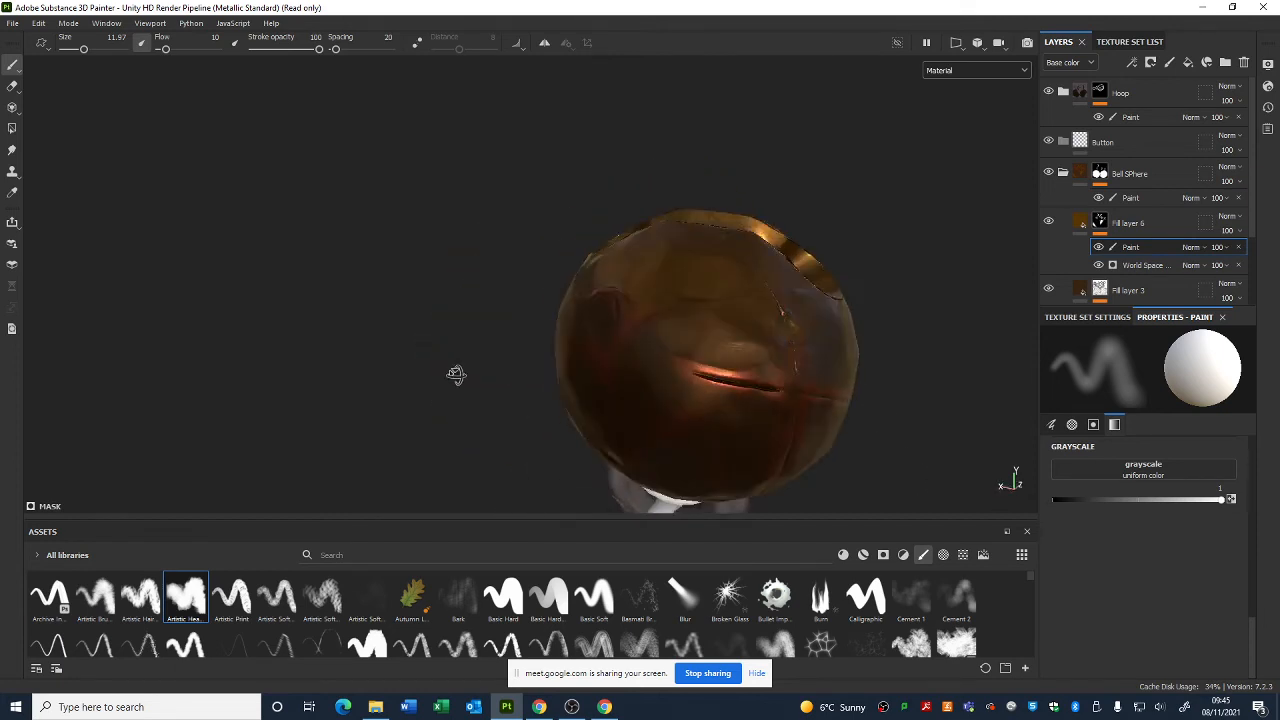
pyautogui.keyDown('alt'); pyautogui.moveTo(802, 400); pyautogui.dragTo(657, 357, button='middle'); pyautogui.keyUp('alt')
pyautogui.keyDown('alt'); pyautogui.moveTo(657, 357); pyautogui.dragTo(960, 444, button='right'); pyautogui.keyUp('alt')
pyautogui.moveTo(630, 332)
pyautogui.keyDown('shift'); pyautogui.mouseDown(button='right')
pyautogui.moveTo(817, 374)
pyautogui.moveTo(645, 345)
pyautogui.mouseUp(button='right'); pyautogui.keyUp('shift')
pyautogui.keyDown('alt'); pyautogui.moveTo(645, 345); pyautogui.dragTo(730, 374); pyautogui.keyUp('alt')
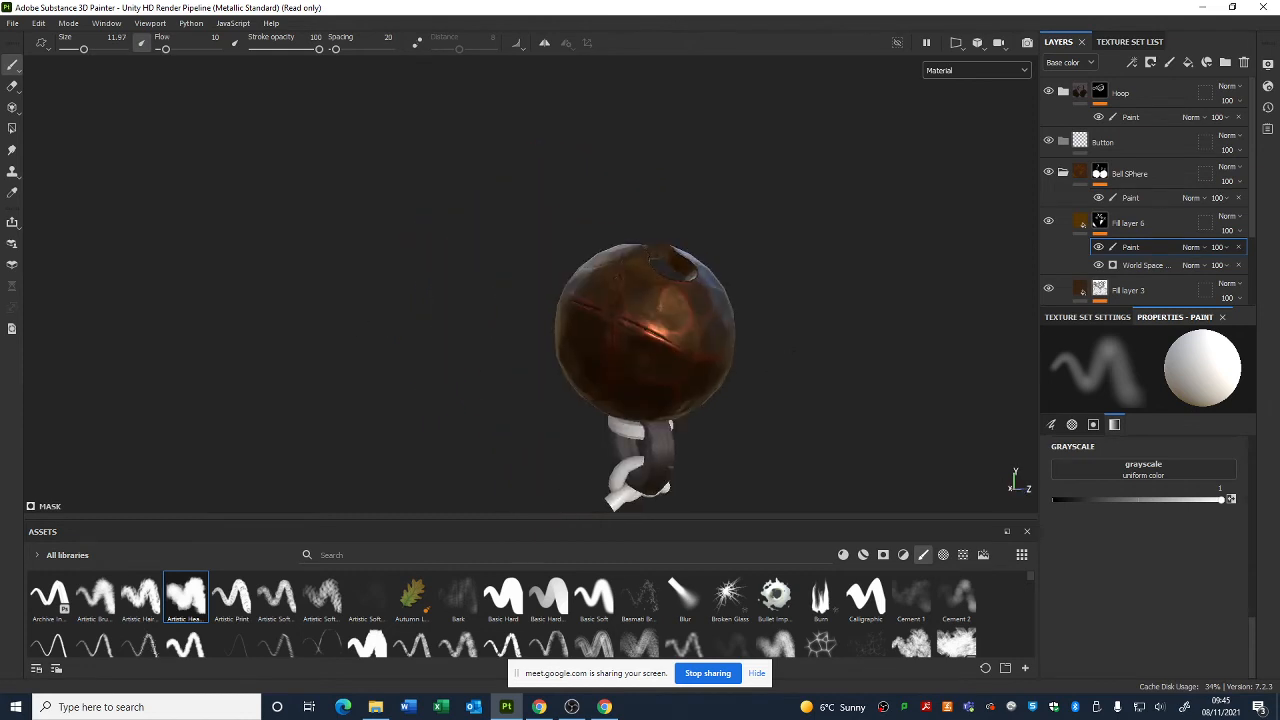
pyautogui.keyDown('alt'); pyautogui.moveTo(732, 374); pyautogui.dragTo(677, 346, button='middle'); pyautogui.keyUp('alt')
pyautogui.keyDown('alt'); pyautogui.moveTo(677, 346); pyautogui.dragTo(735, 381); pyautogui.keyUp('alt')
pyautogui.keyDown('alt'); pyautogui.moveTo(735, 381); pyautogui.dragTo(626, 358, button='middle'); pyautogui.keyUp('alt')
pyautogui.keyDown('alt'); pyautogui.moveTo(626, 358); pyautogui.dragTo(677, 366); pyautogui.keyUp('alt')
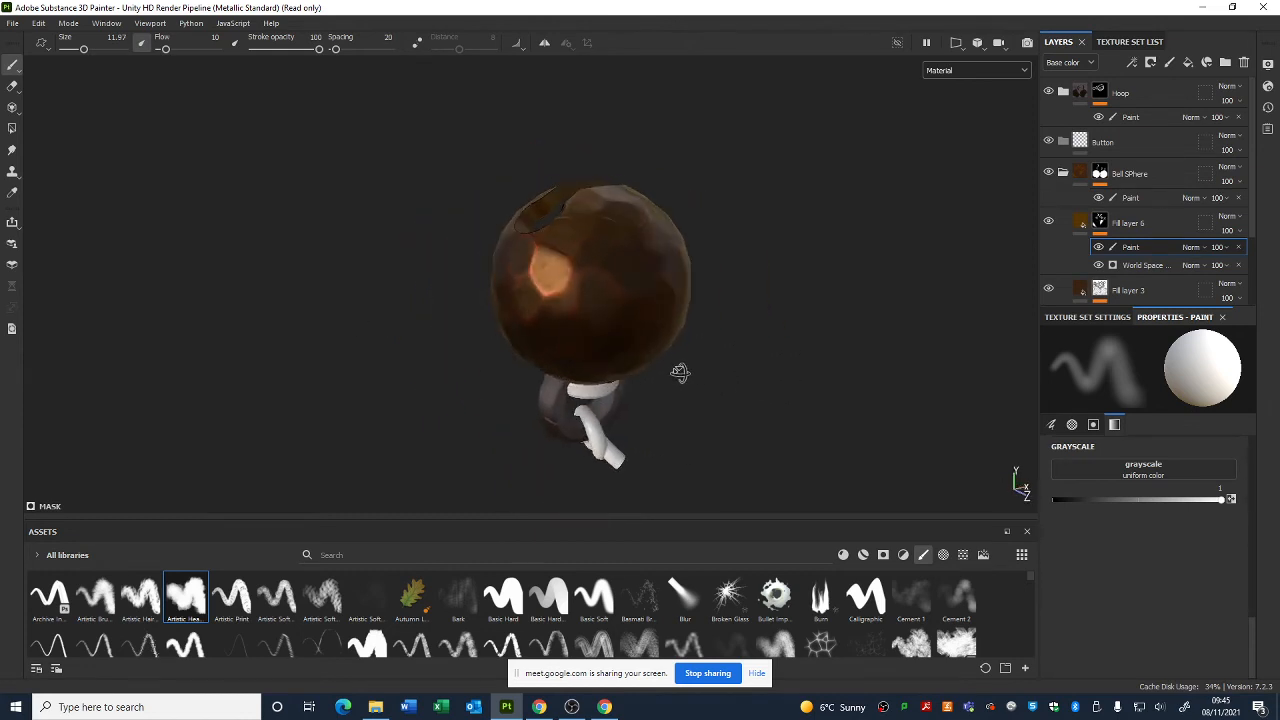
# - Close the current bell project by discarding its changes, without opening another saved project
pyautogui.click(13, 23)
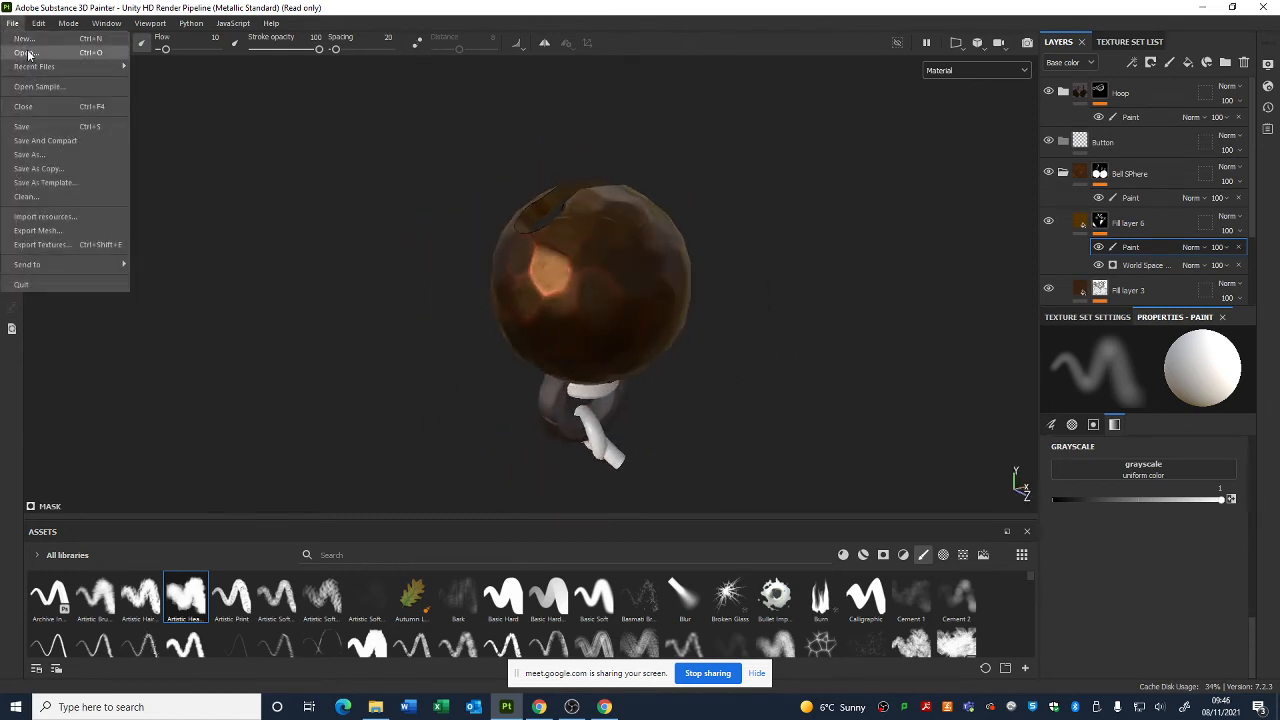
pyautogui.click(30, 55)
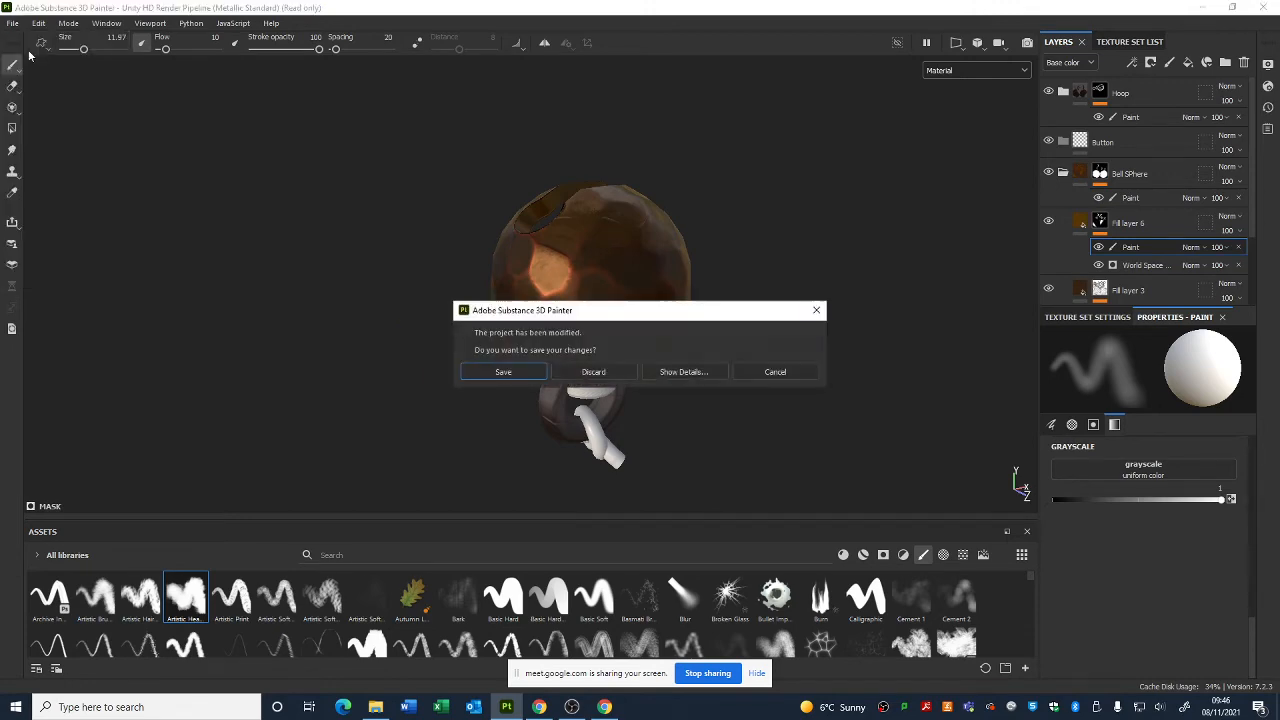
pyautogui.click(620, 378)
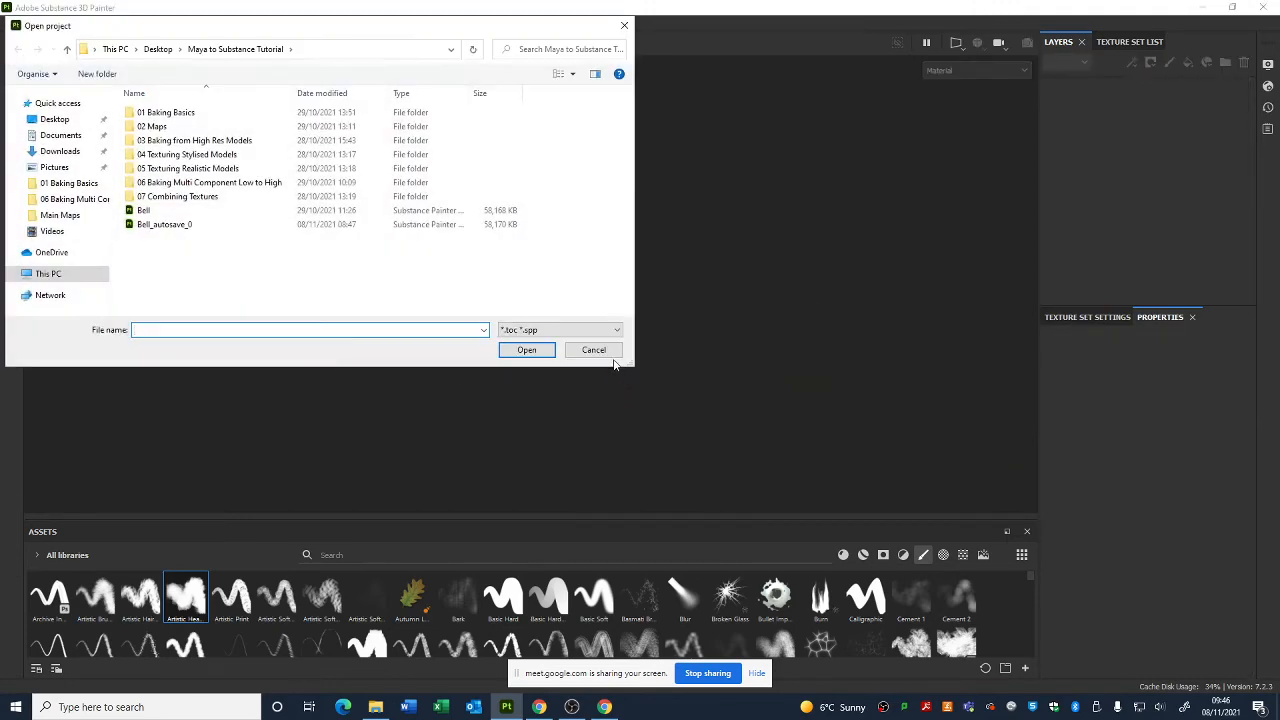
pyautogui.click(594, 350)
# - Create a new project from Bell_low.fbx with the Unity HD Render Pipeline (Metallic Standard) template and 2048 document resolution
pyautogui.click(12, 23)
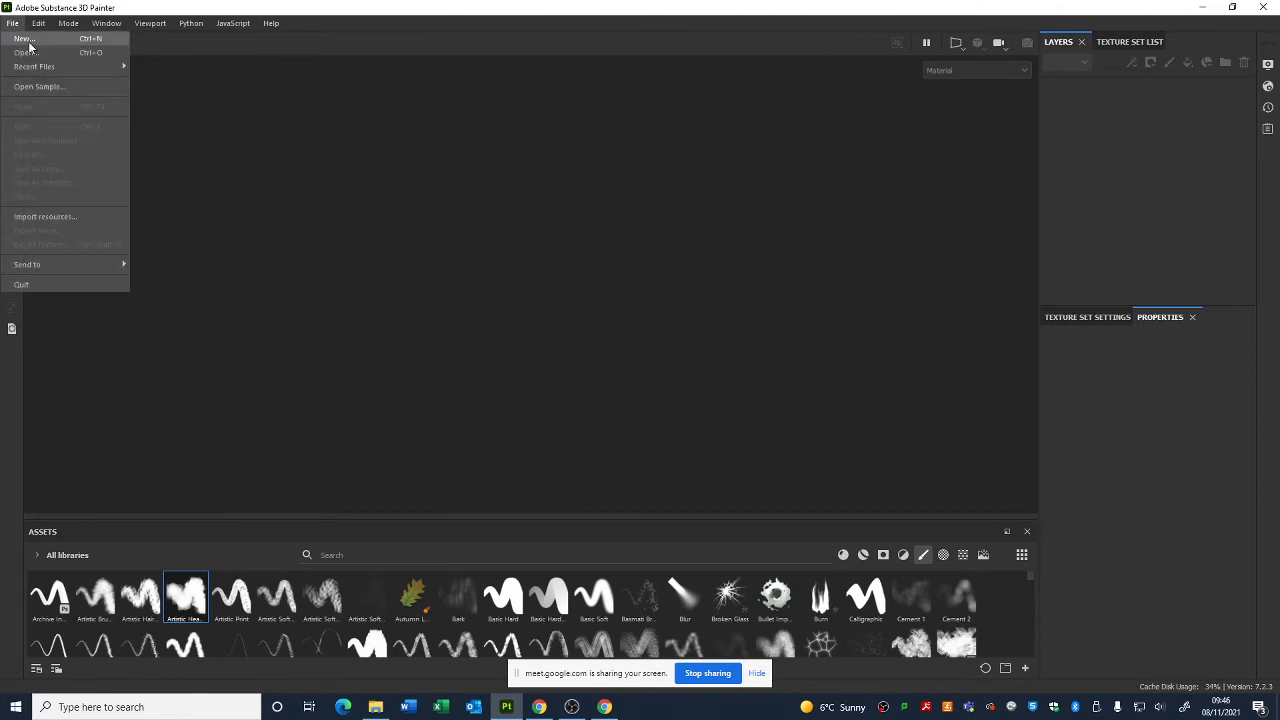
pyautogui.click(30, 40)
pyautogui.click(789, 162)
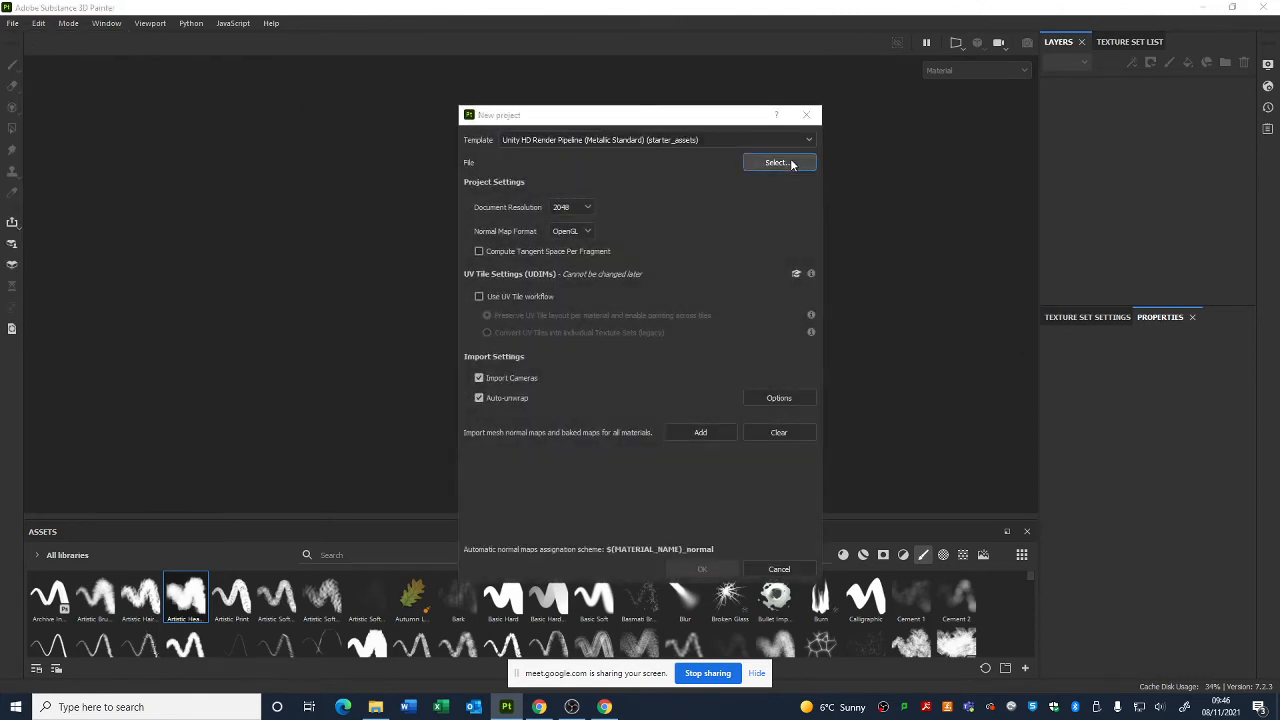
pyautogui.doubleClick(612, 236)
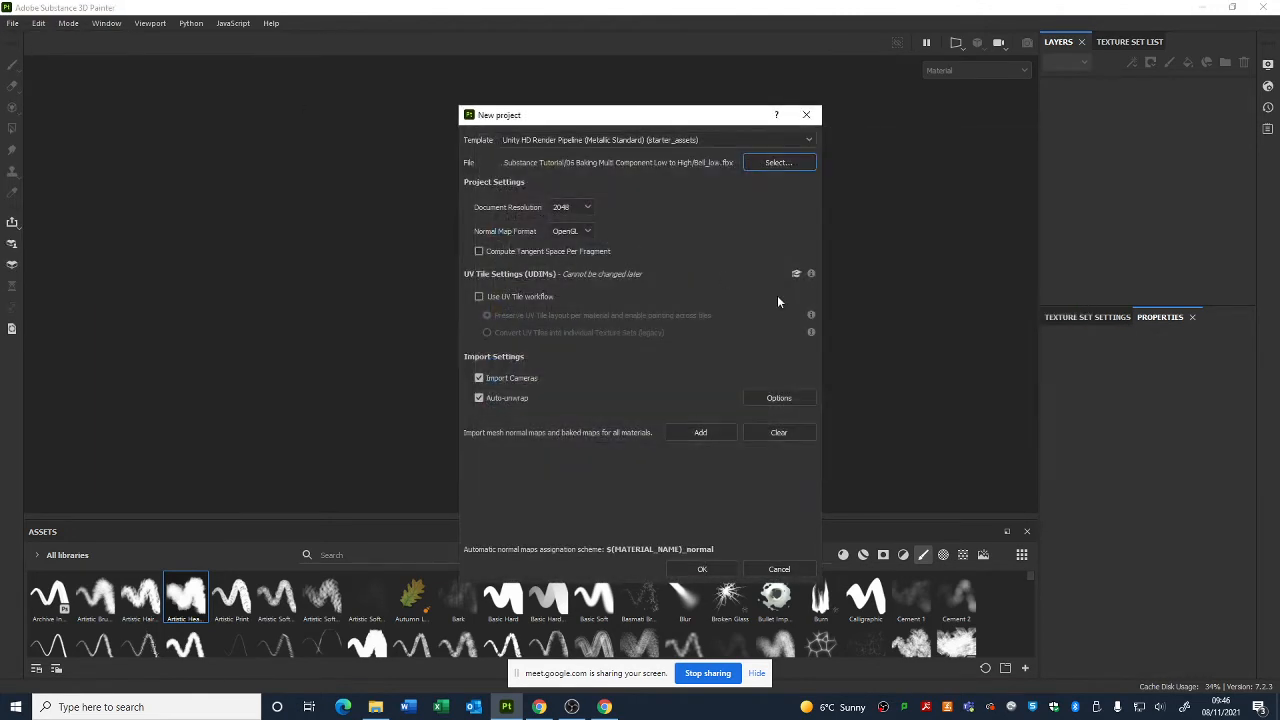
pyautogui.click(720, 567)
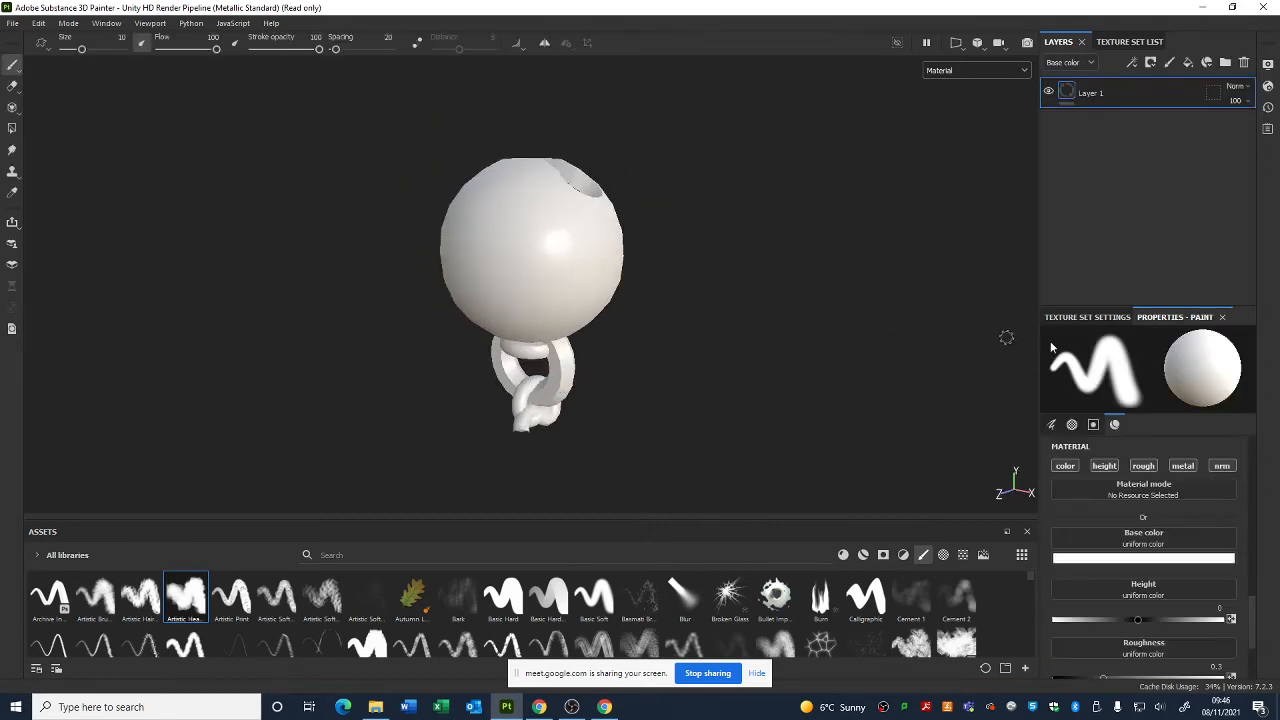
# - Open mesh map baking for lambert1, load Bell_high as the high definition mesh, and set output size 1024 with dilation width 8
pyautogui.click(1088, 318)
pyautogui.click(1205, 403)
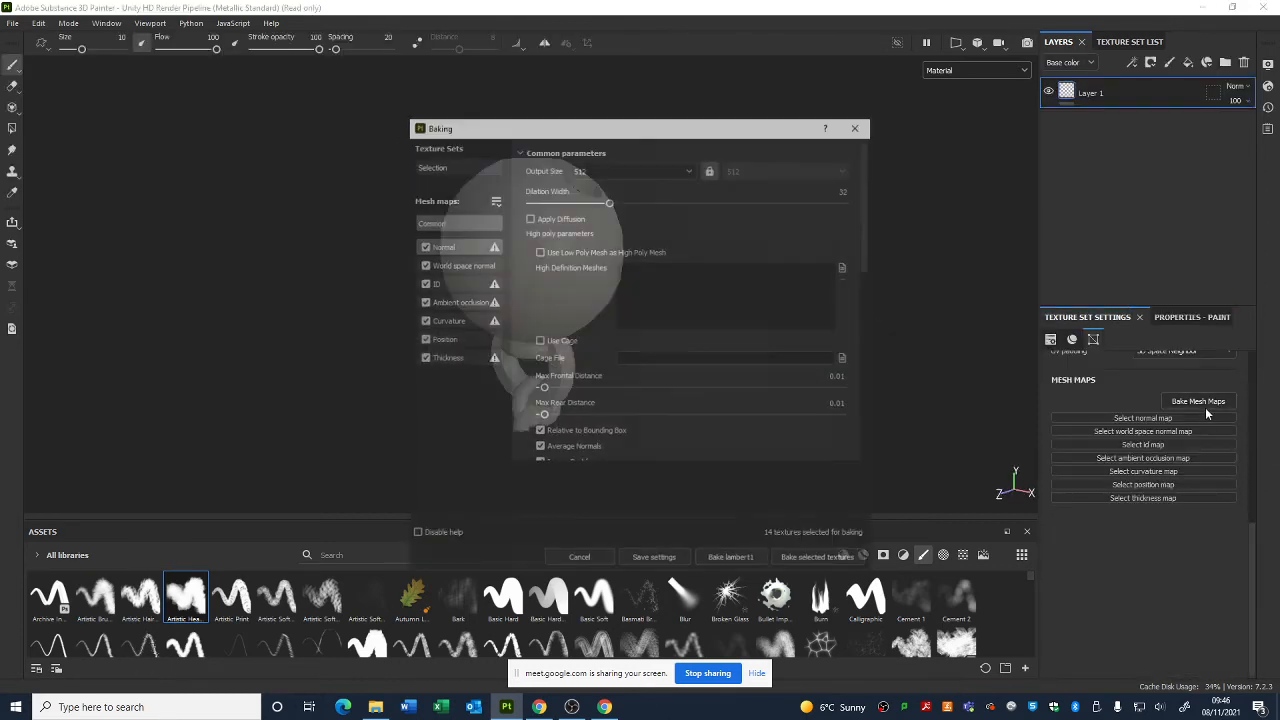
pyautogui.click(844, 268)
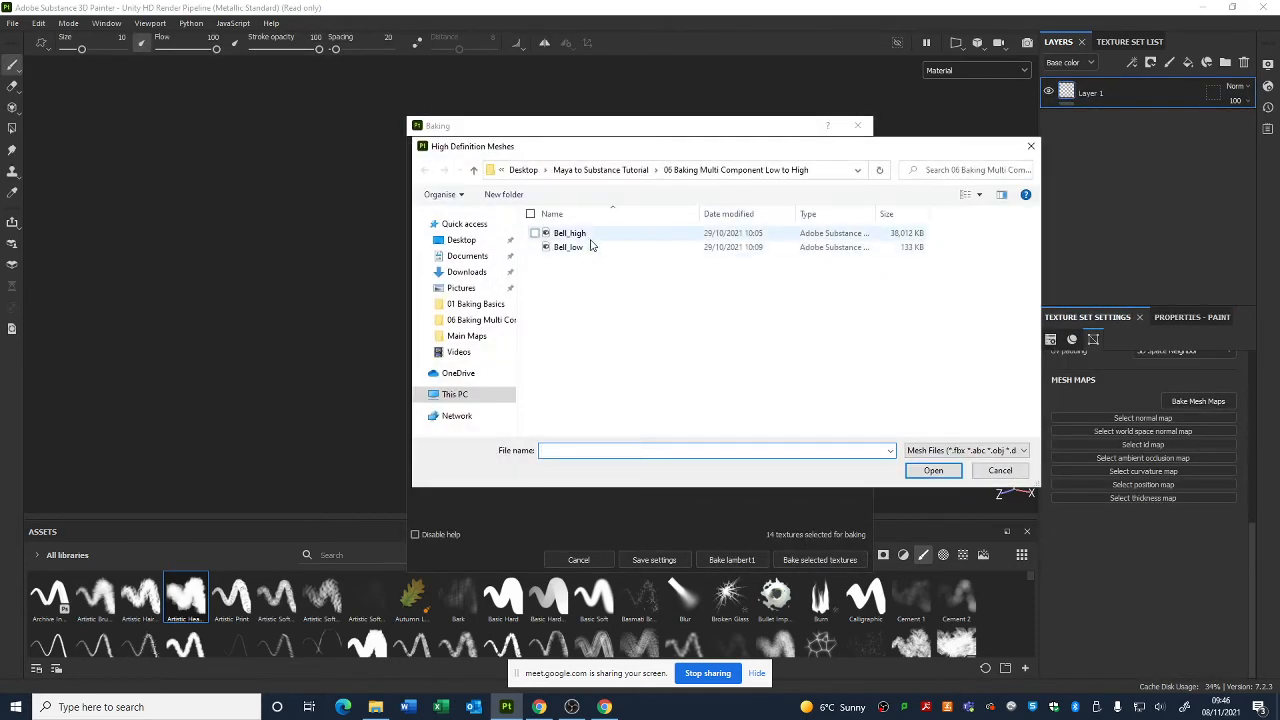
pyautogui.doubleClick(585, 232)
pyautogui.click(610, 174)
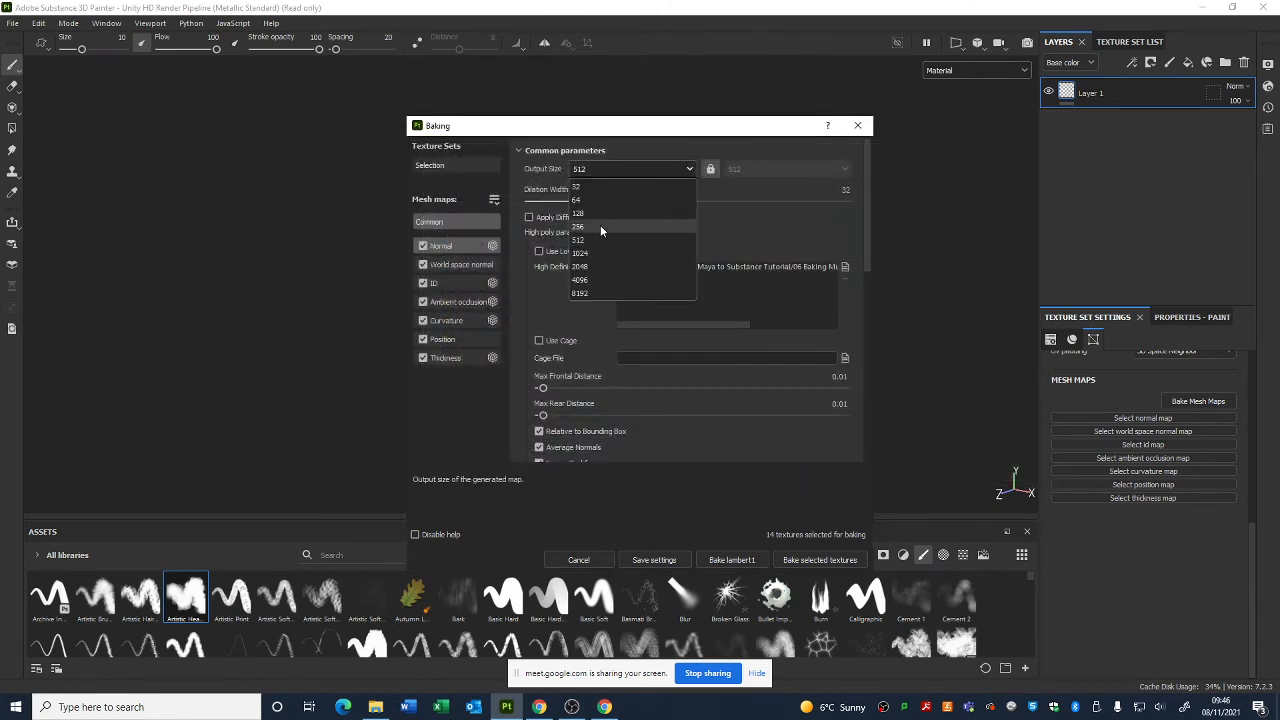
pyautogui.click(594, 248)
pyautogui.moveTo(608, 201); pyautogui.dragTo(557, 203)
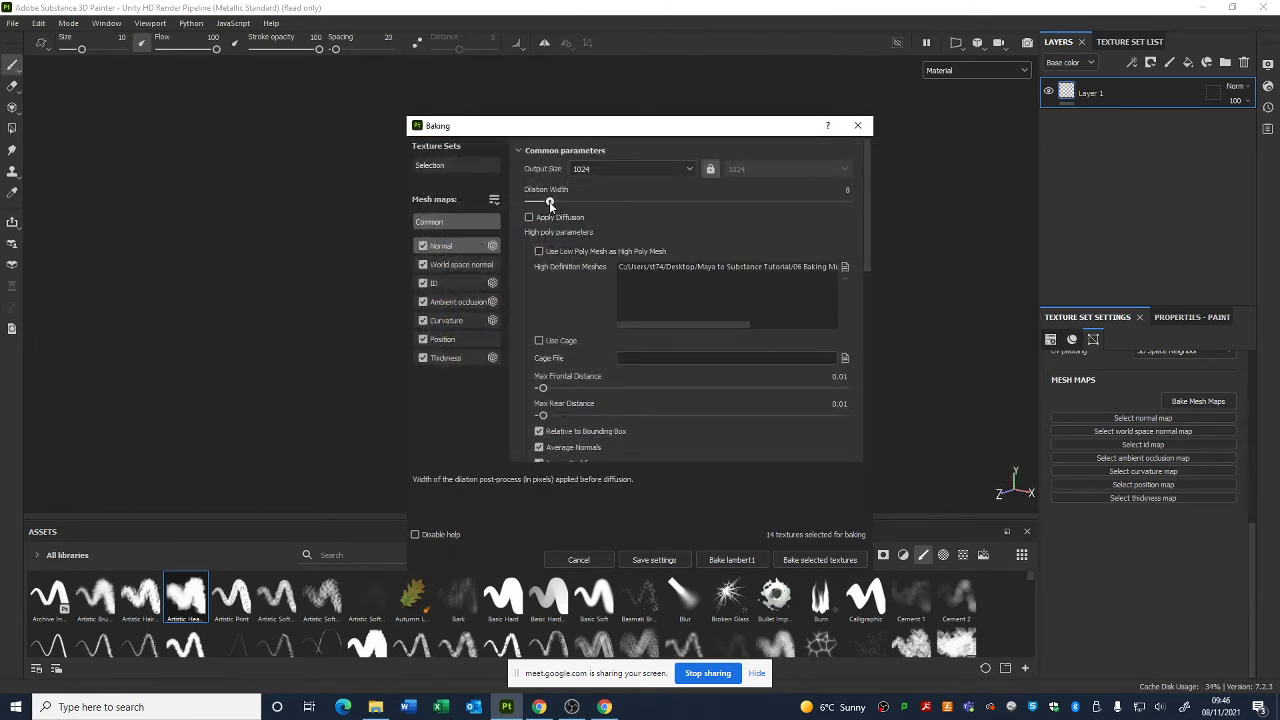
# - Set the bake antialiasing to Subsampling 8x8, start the lambert1 bake, and cancel it midway
pyautogui.scroll(-5, 629, 359)
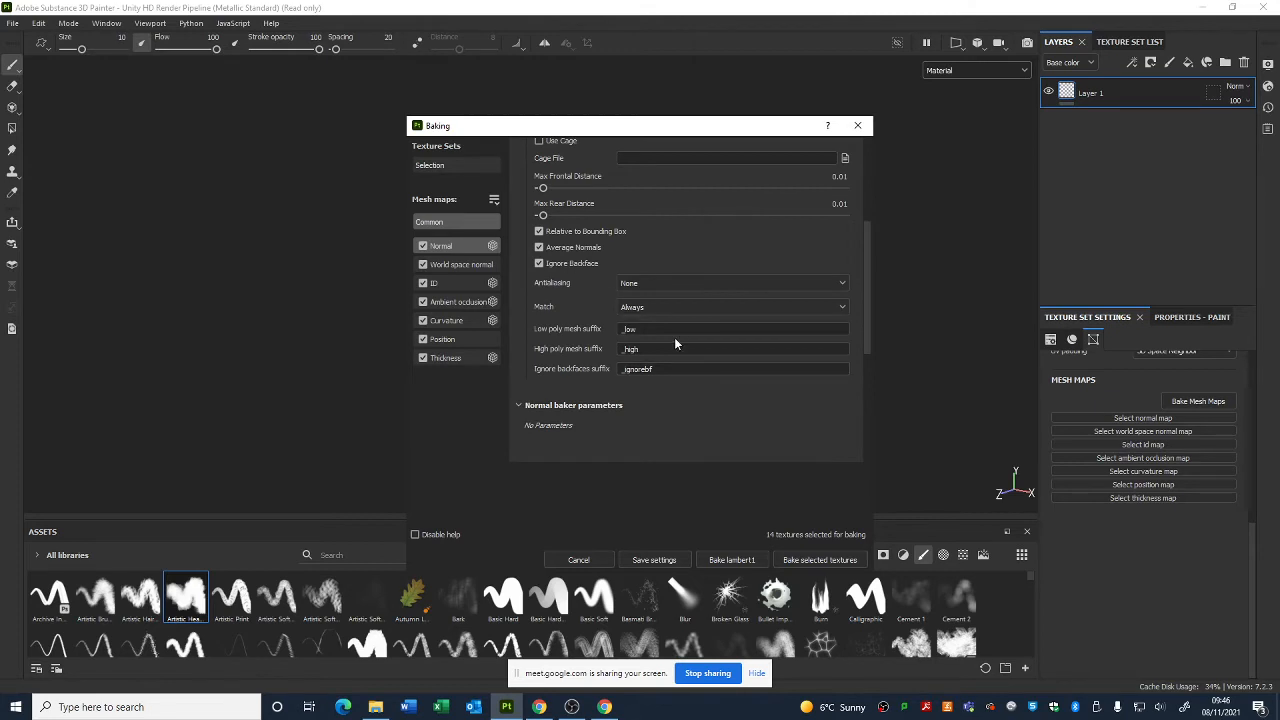
pyautogui.click(652, 307)
pyautogui.click(658, 283)
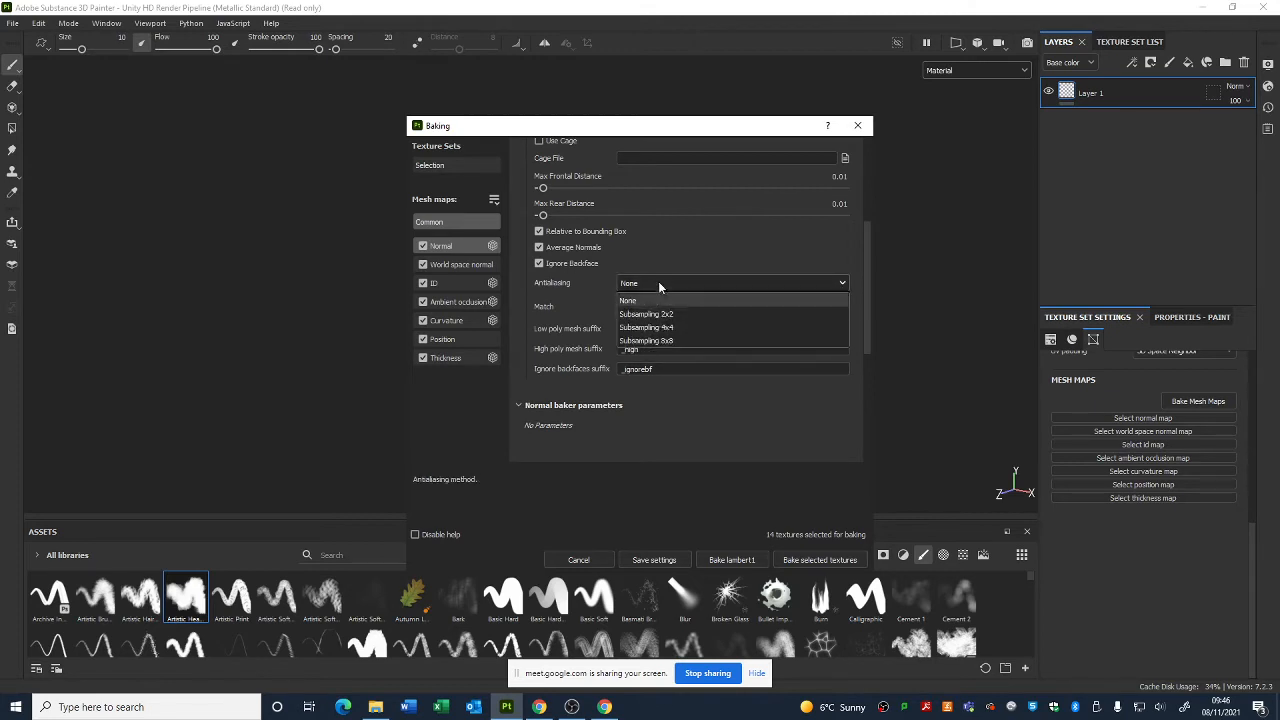
pyautogui.click(661, 341)
pyautogui.click(736, 560)
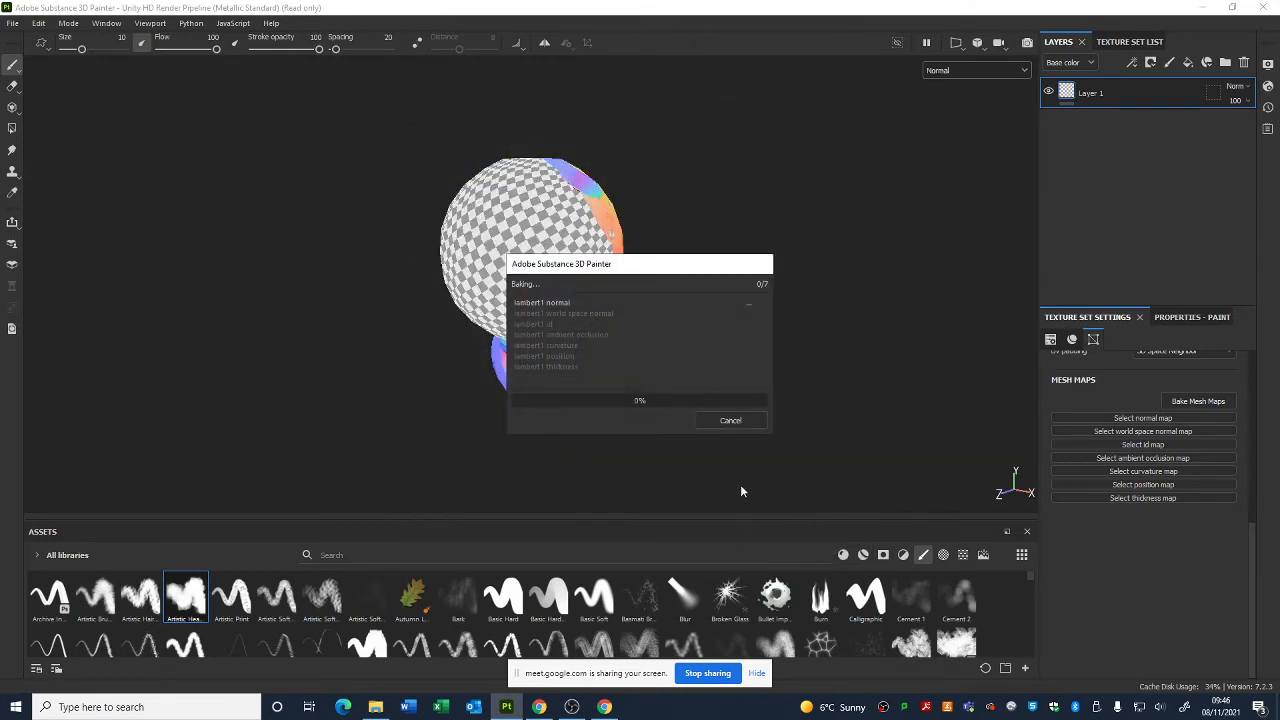
pyautogui.click(731, 420)
# - Set the max frontal and rear distances to 0.03 and bake all lambert1 mesh maps
pyautogui.scroll(3, 571, 285)
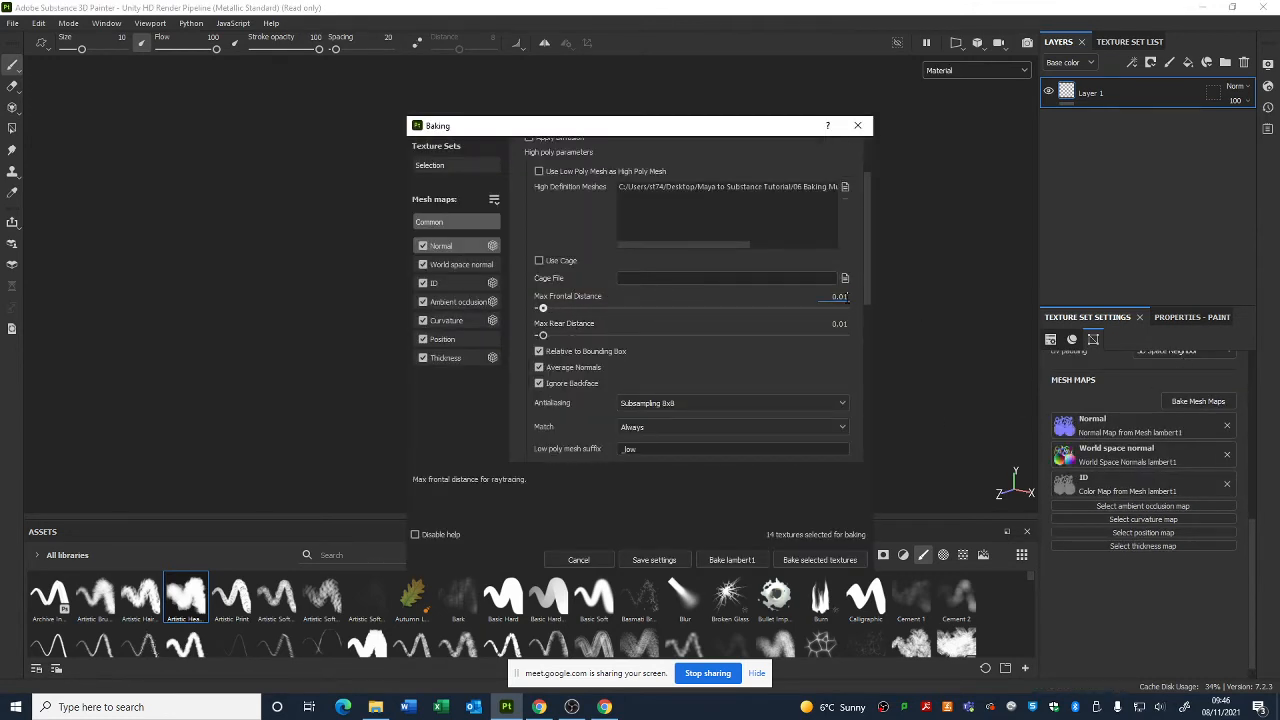
pyautogui.scroll(-5, 748, 360)
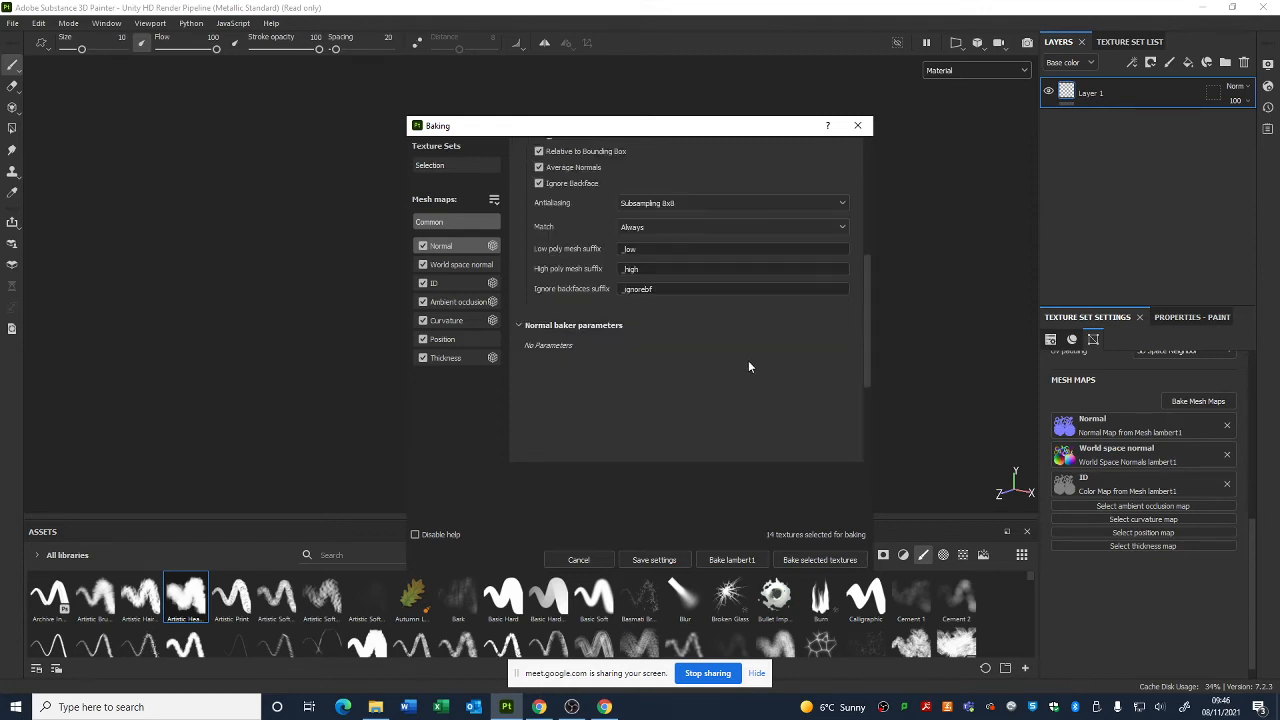
pyautogui.click(732, 560)
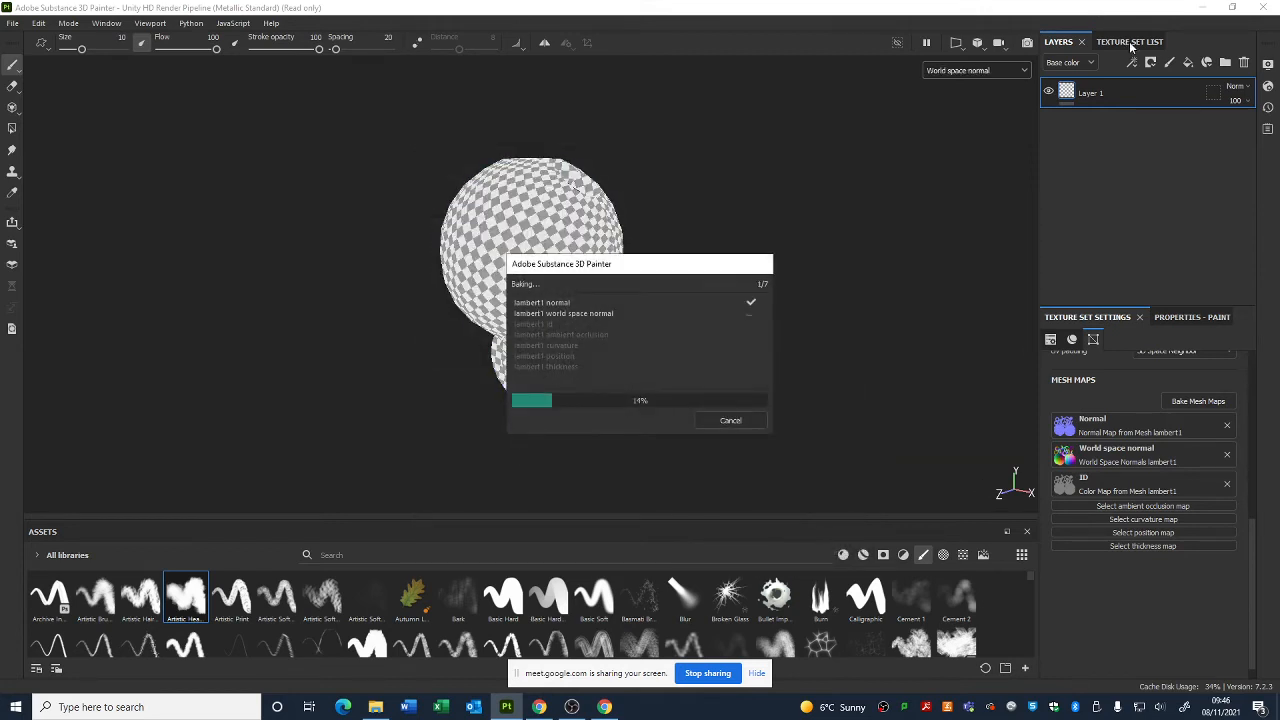
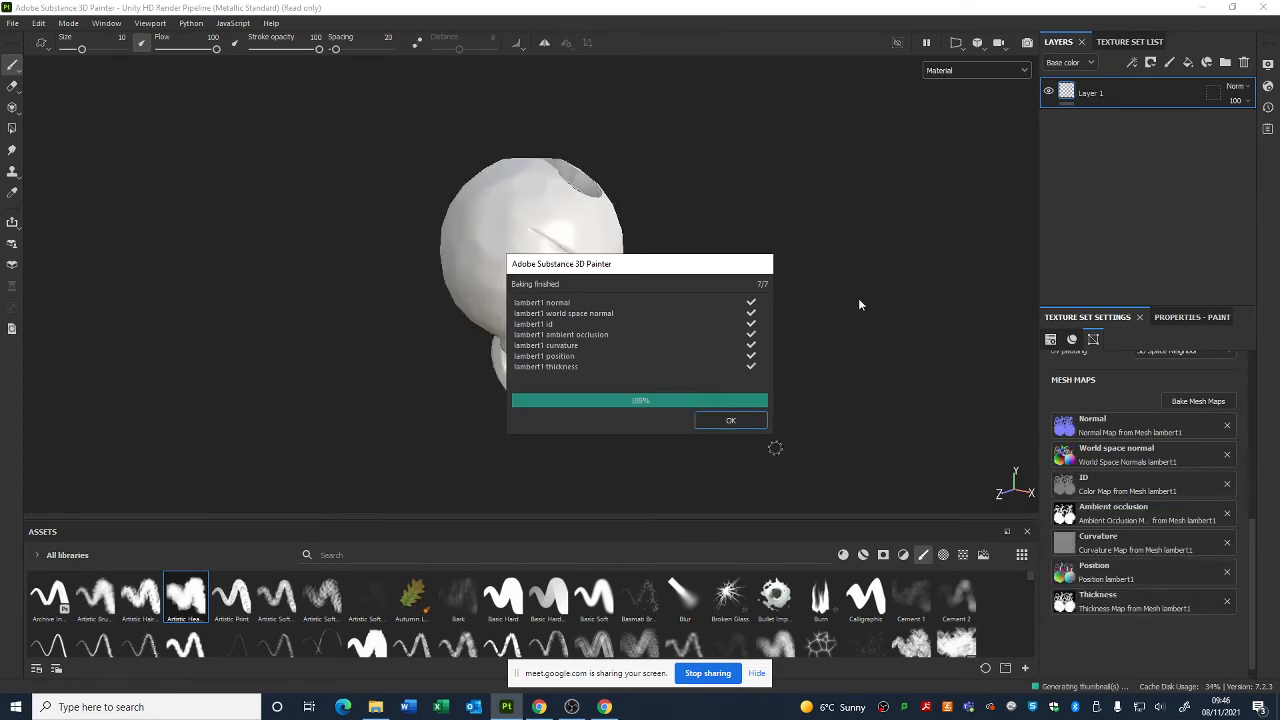
pyautogui.click(731, 419)
# - Bake the M_BellRope texture set's mesh maps with the high definition mesh removed and the low poly mesh used as high poly
pyautogui.click(1129, 41)
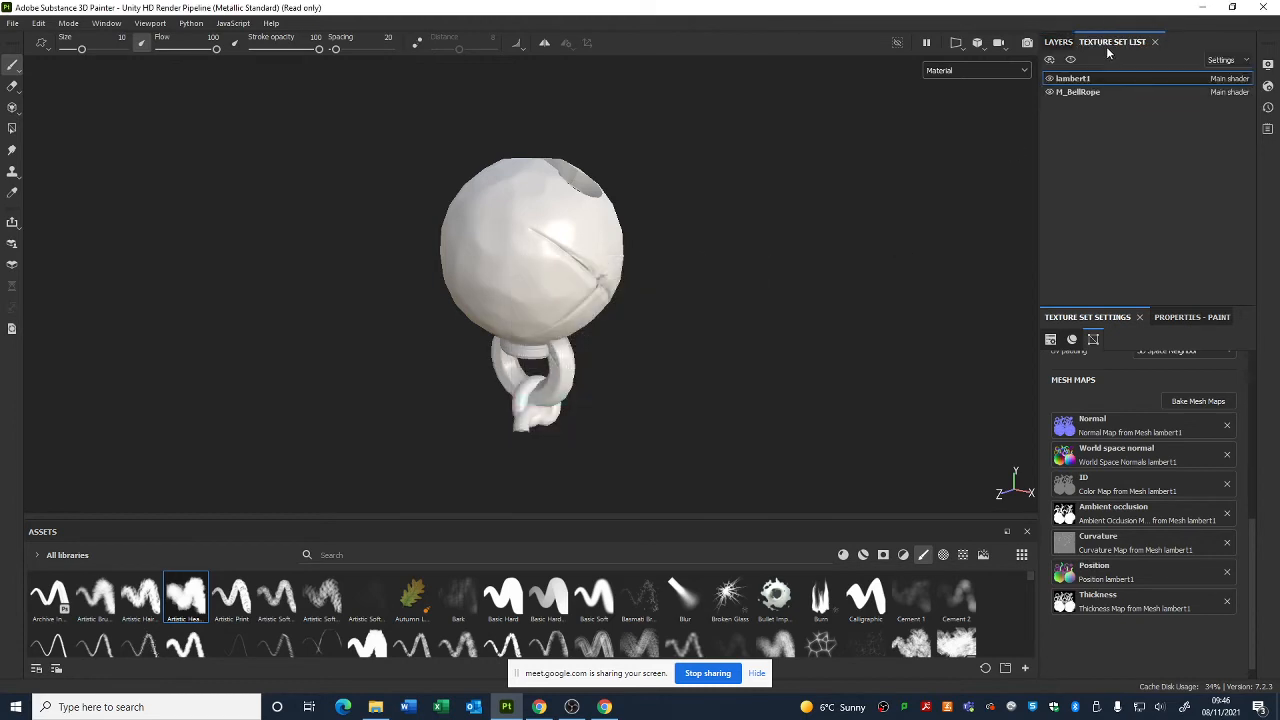
pyautogui.click(1078, 91)
pyautogui.click(1199, 401)
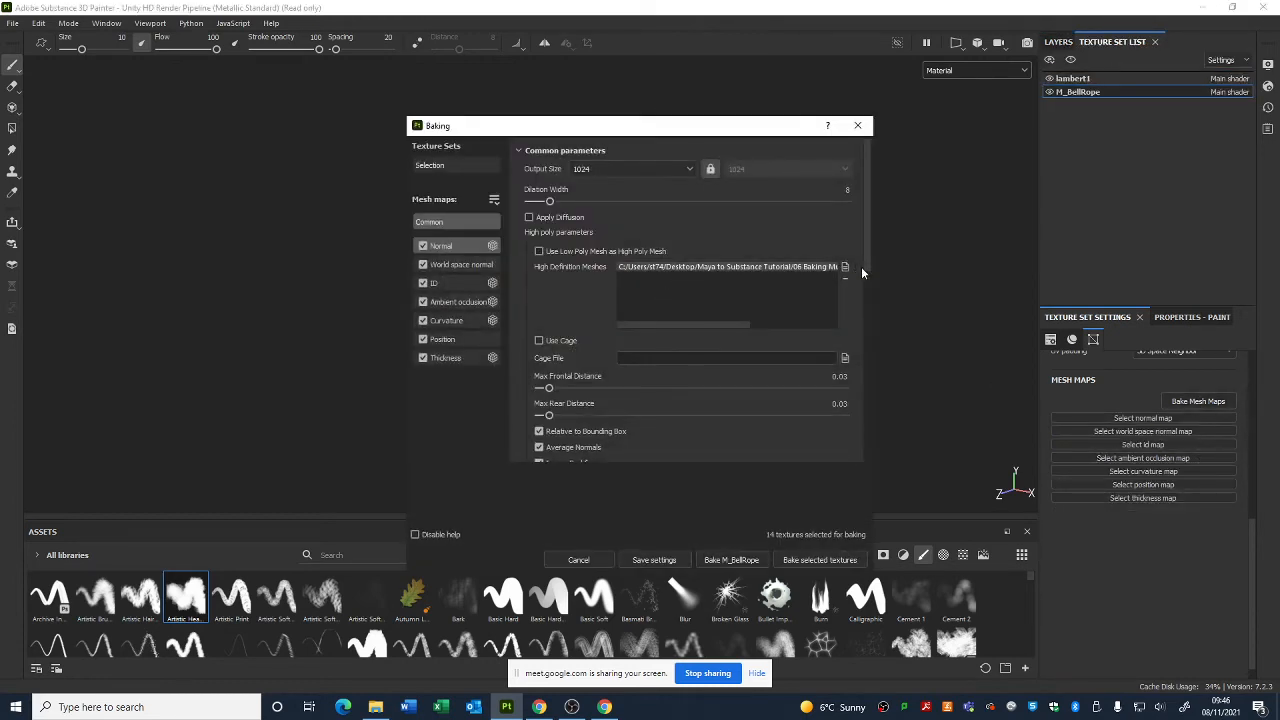
pyautogui.click(842, 276)
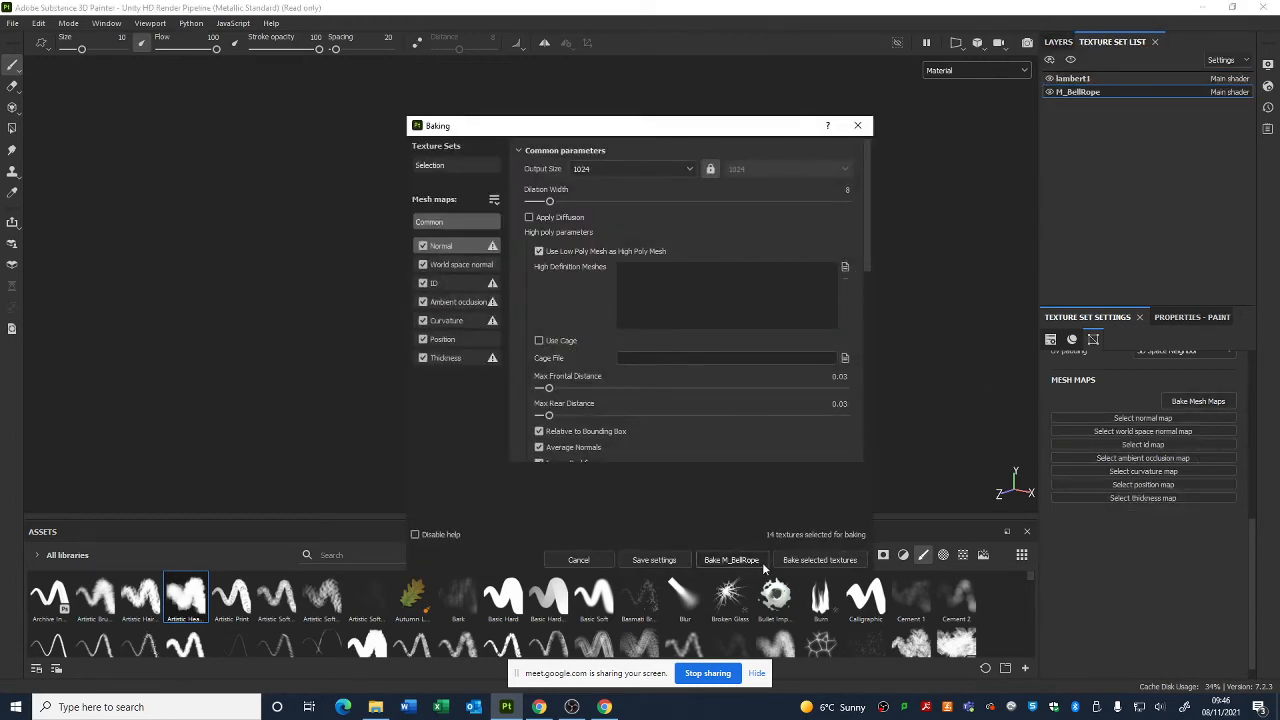
pyautogui.click(758, 562)
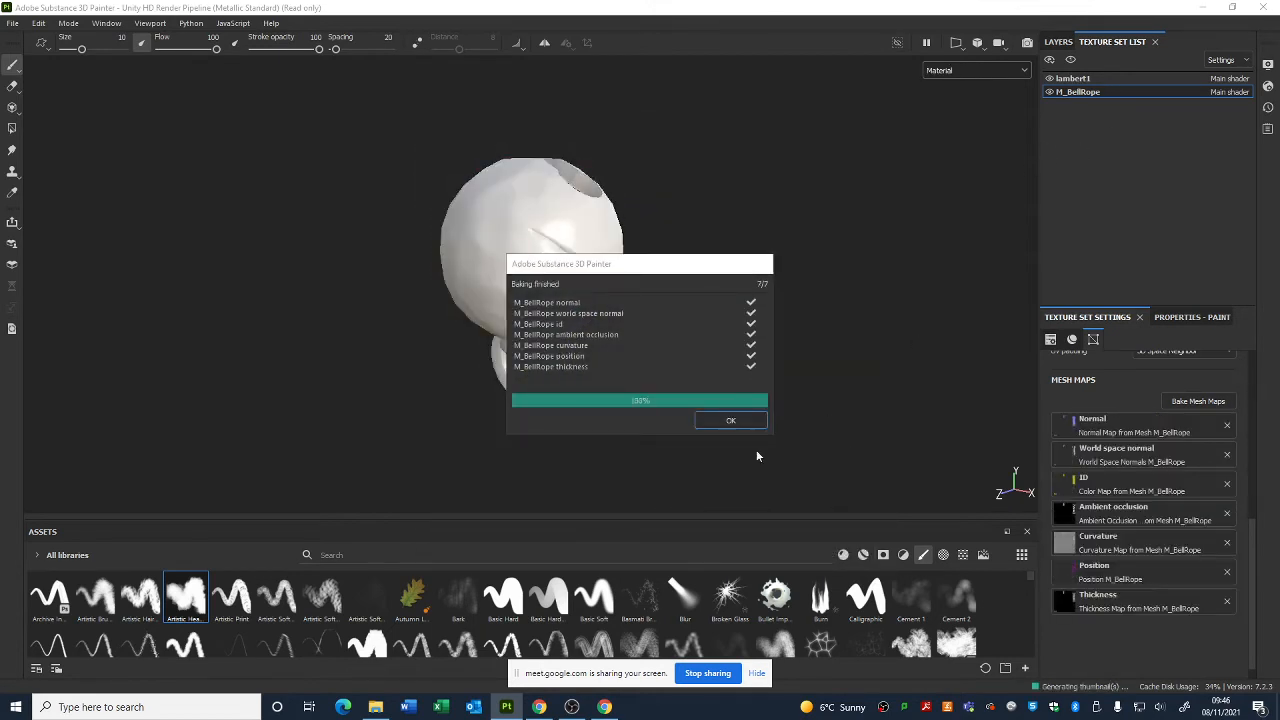
pyautogui.click(731, 420)
# - Select the lambert1 texture set and examine the baked detail on the bell and hoop from several sides
pyautogui.click(1068, 78)
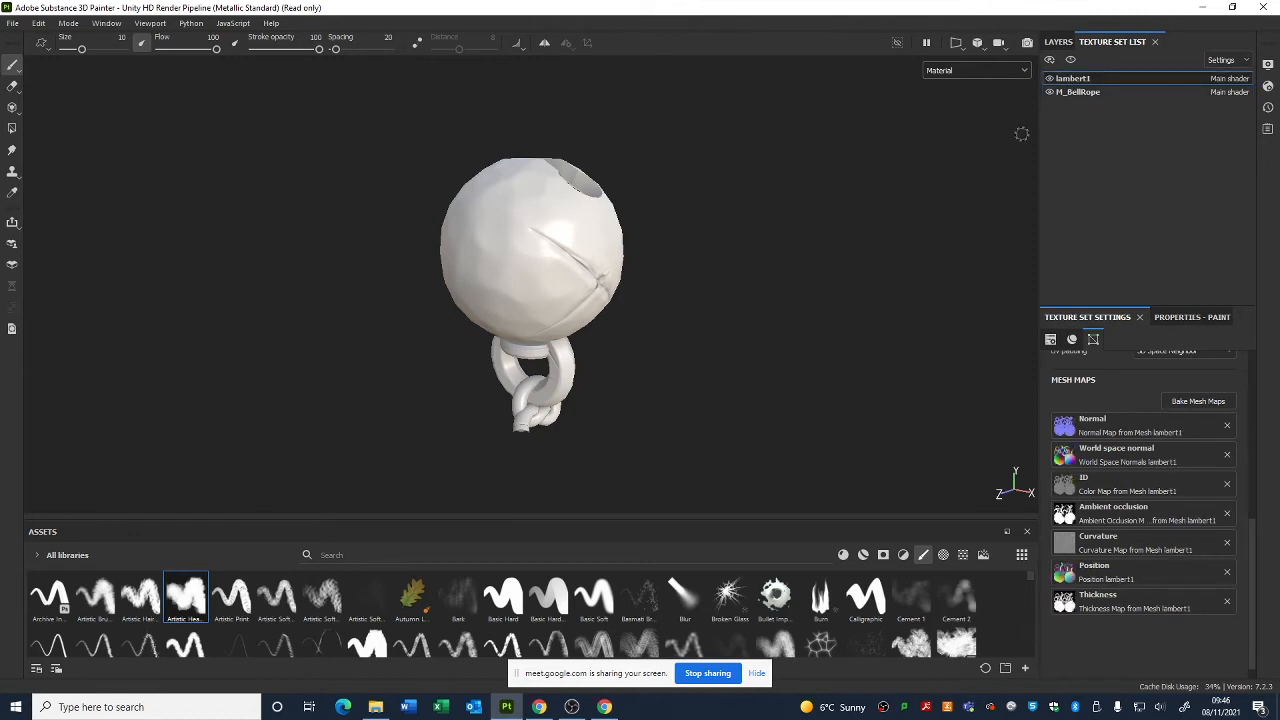
pyautogui.keyDown('alt'); pyautogui.moveTo(720, 298); pyautogui.dragTo(350, 270); pyautogui.keyUp('alt')
pyautogui.keyDown('alt'); pyautogui.moveTo(546, 208); pyautogui.dragTo(671, 397, button='right'); pyautogui.keyUp('alt')
pyautogui.keyDown('alt'); pyautogui.moveTo(564, 258); pyautogui.dragTo(662, 162, button='middle'); pyautogui.keyUp('alt')
pyautogui.keyDown('alt'); pyautogui.moveTo(662, 162); pyautogui.dragTo(658, 119); pyautogui.keyUp('alt')
pyautogui.keyDown('alt'); pyautogui.moveTo(658, 119); pyautogui.dragTo(671, 249, button='middle'); pyautogui.keyUp('alt')
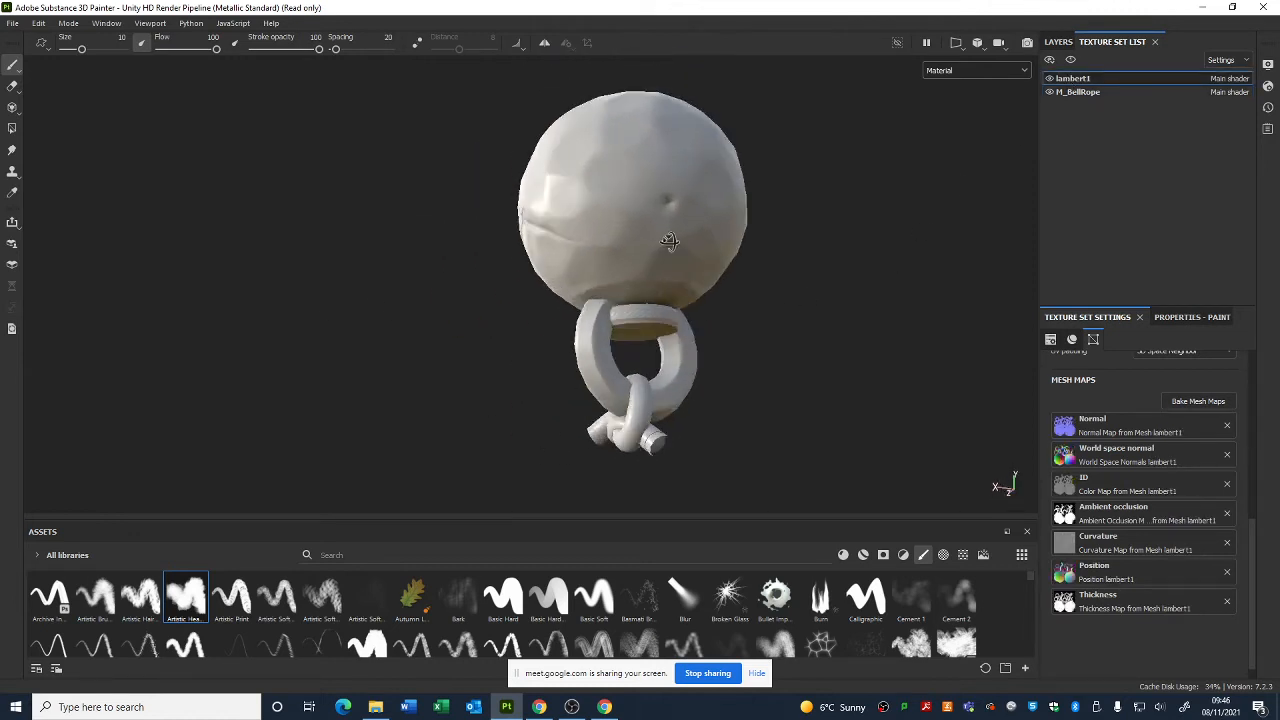
pyautogui.keyDown('alt'); pyautogui.moveTo(671, 249); pyautogui.dragTo(831, 311); pyautogui.keyUp('alt')
pyautogui.keyDown('alt'); pyautogui.moveTo(831, 311); pyautogui.dragTo(590, 228, button='right'); pyautogui.keyUp('alt')
pyautogui.keyDown('alt'); pyautogui.moveTo(590, 228); pyautogui.dragTo(596, 288, button='middle'); pyautogui.keyUp('alt')
pyautogui.keyDown('alt'); pyautogui.moveTo(596, 288); pyautogui.dragTo(809, 272); pyautogui.keyUp('alt')
# - Inspect the bell in the Base color channel view and return to the Material view
pyautogui.click(1057, 41)
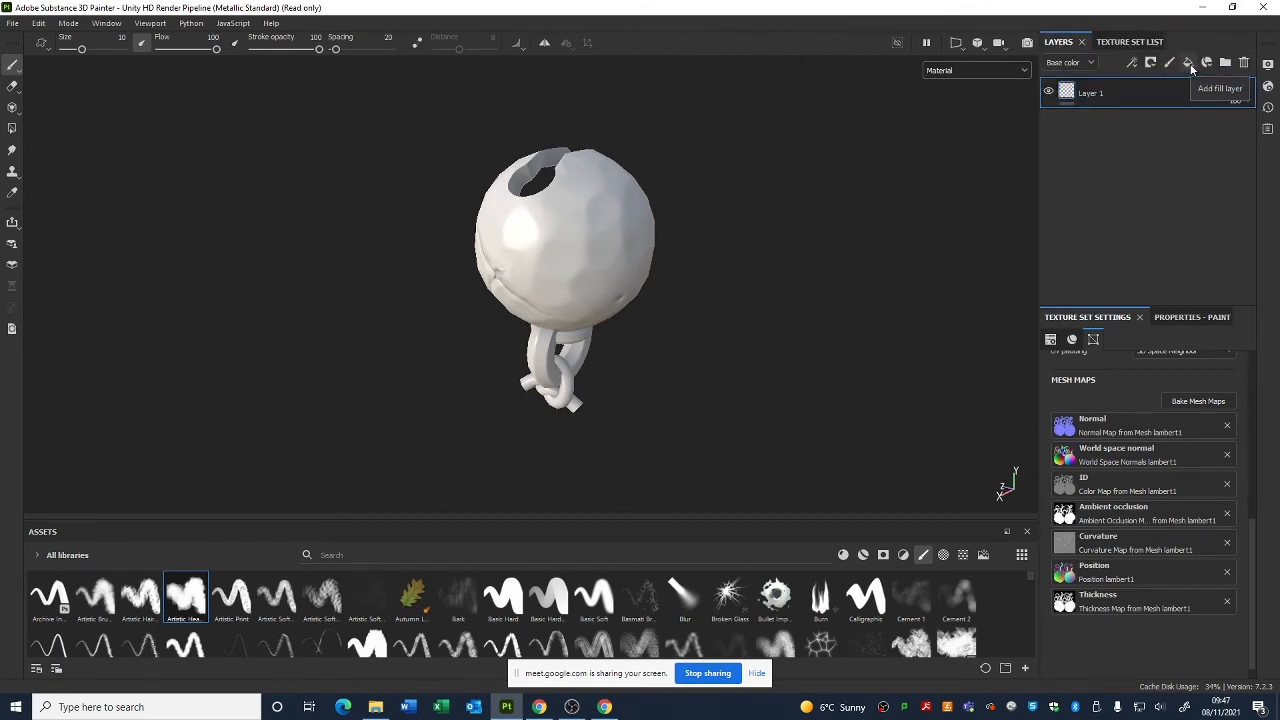
pyautogui.click(957, 71)
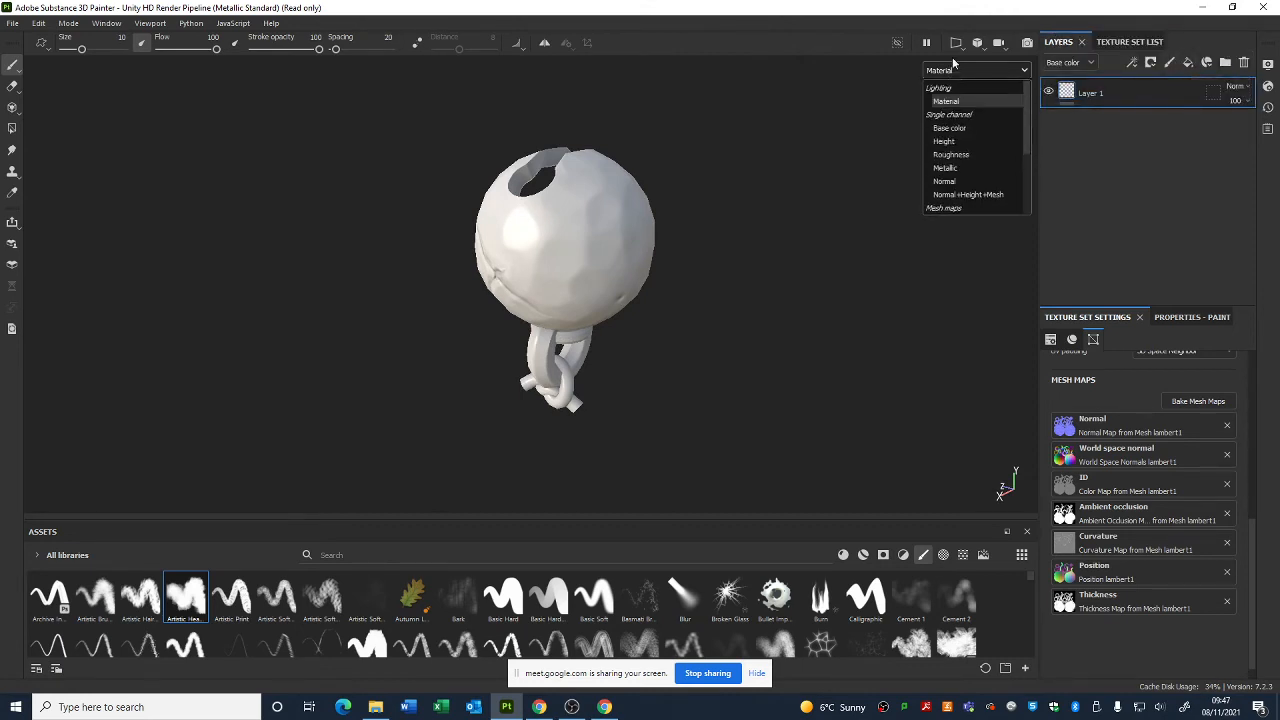
pyautogui.click(948, 131)
pyautogui.keyDown('alt'); pyautogui.moveTo(734, 223); pyautogui.dragTo(684, 435); pyautogui.keyUp('alt')
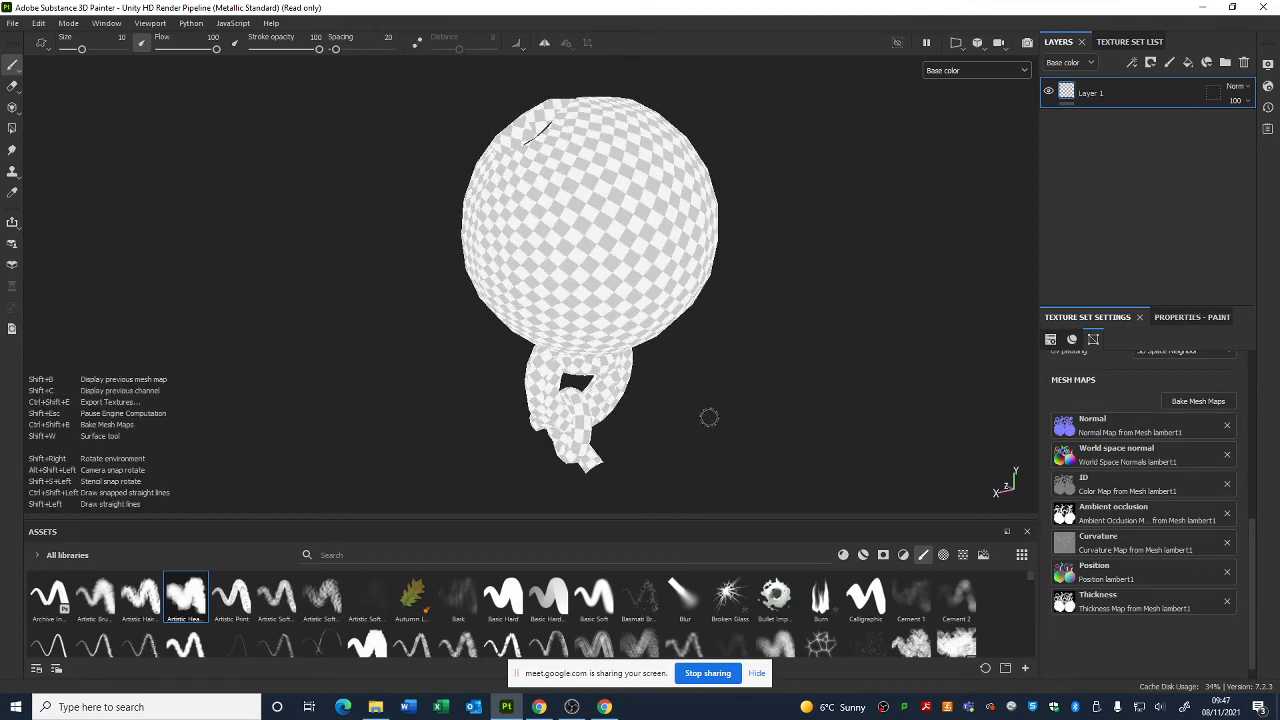
pyautogui.click(950, 71)
pyautogui.click(958, 105)
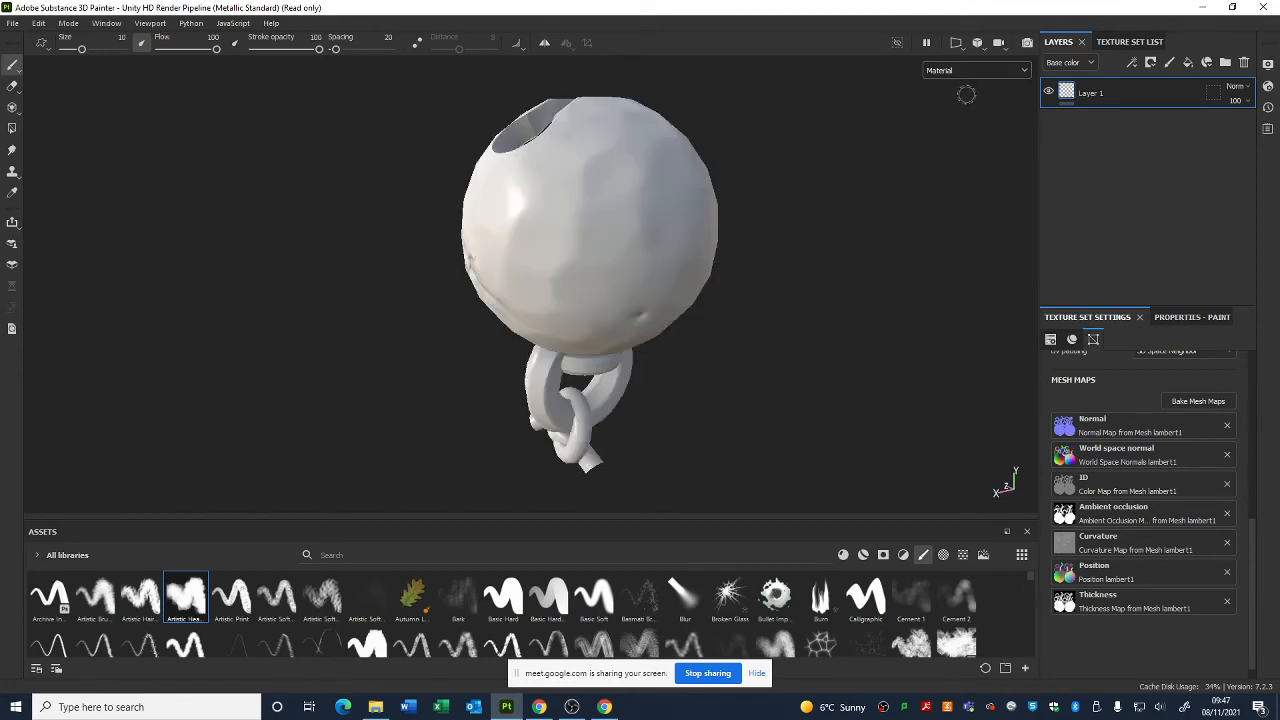
pyautogui.moveTo(572, 187)
pyautogui.keyDown('alt'); pyautogui.mouseDown()
pyautogui.moveTo(606, 177)
pyautogui.moveTo(786, 338)
pyautogui.moveTo(837, 357)
pyautogui.moveTo(783, 380)
pyautogui.moveTo(706, 346)
pyautogui.moveTo(734, 328)
pyautogui.mouseUp(); pyautogui.keyUp('alt')
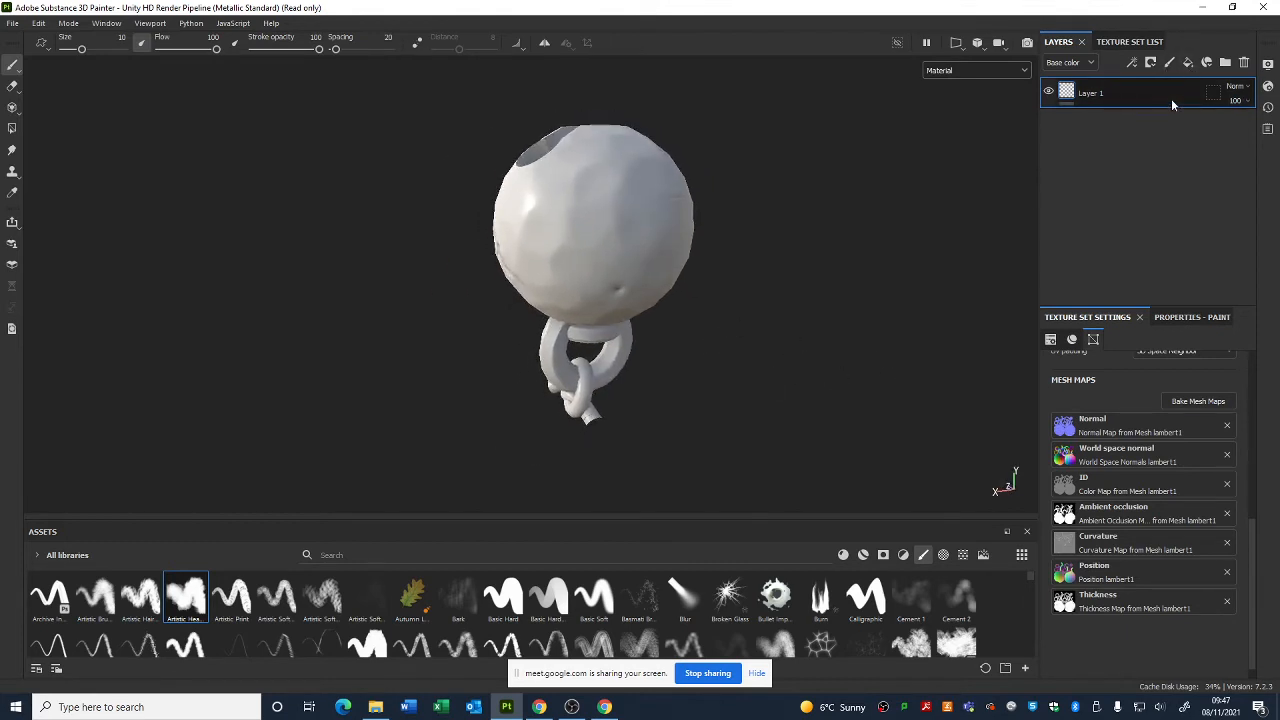
# - Replace the default paint layer with a fill layer whose base color is dark gray 6e6e6e
pyautogui.press('Delete')
pyautogui.click(1187, 64)
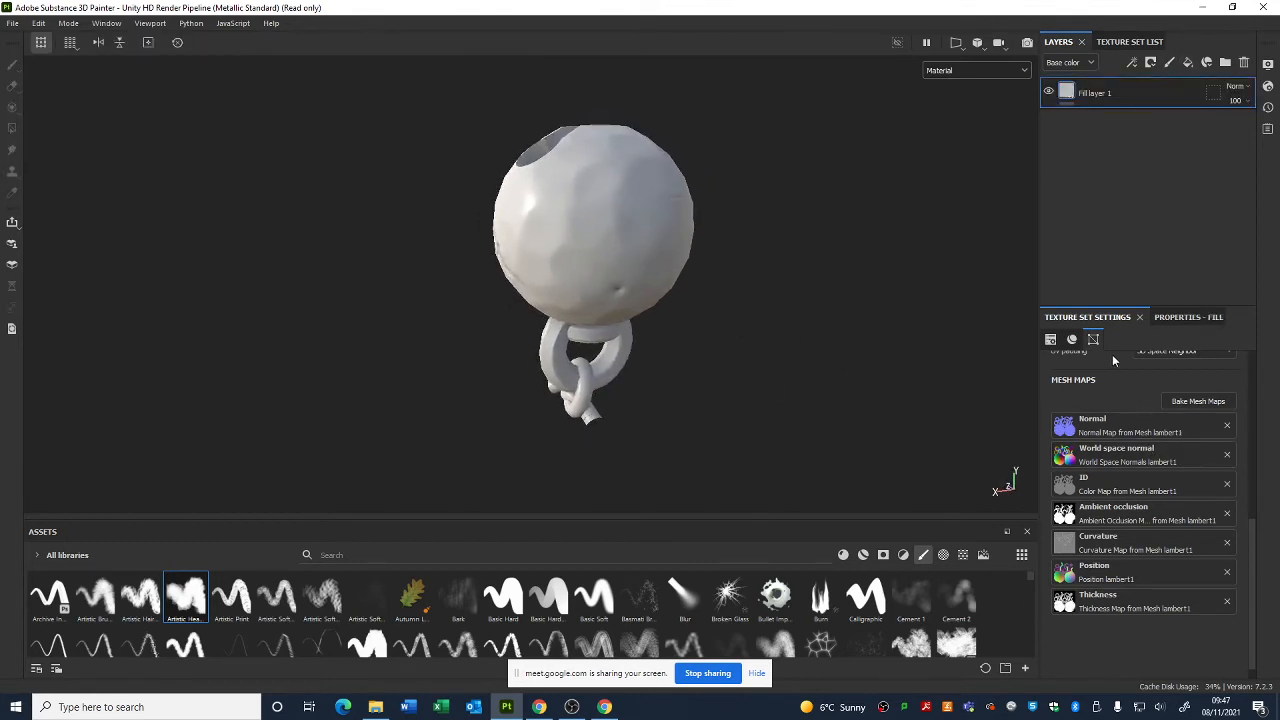
pyautogui.click(1184, 317)
pyautogui.click(1108, 485)
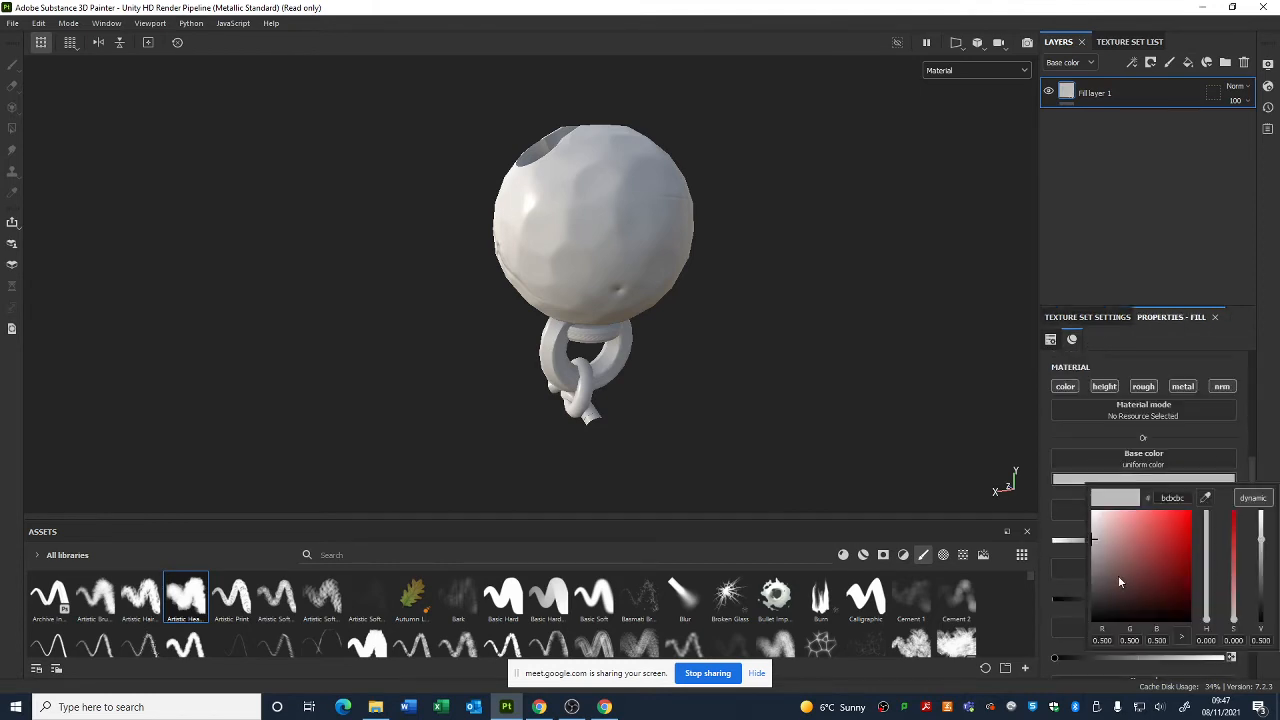
pyautogui.moveTo(1118, 575); pyautogui.dragTo(1061, 572)
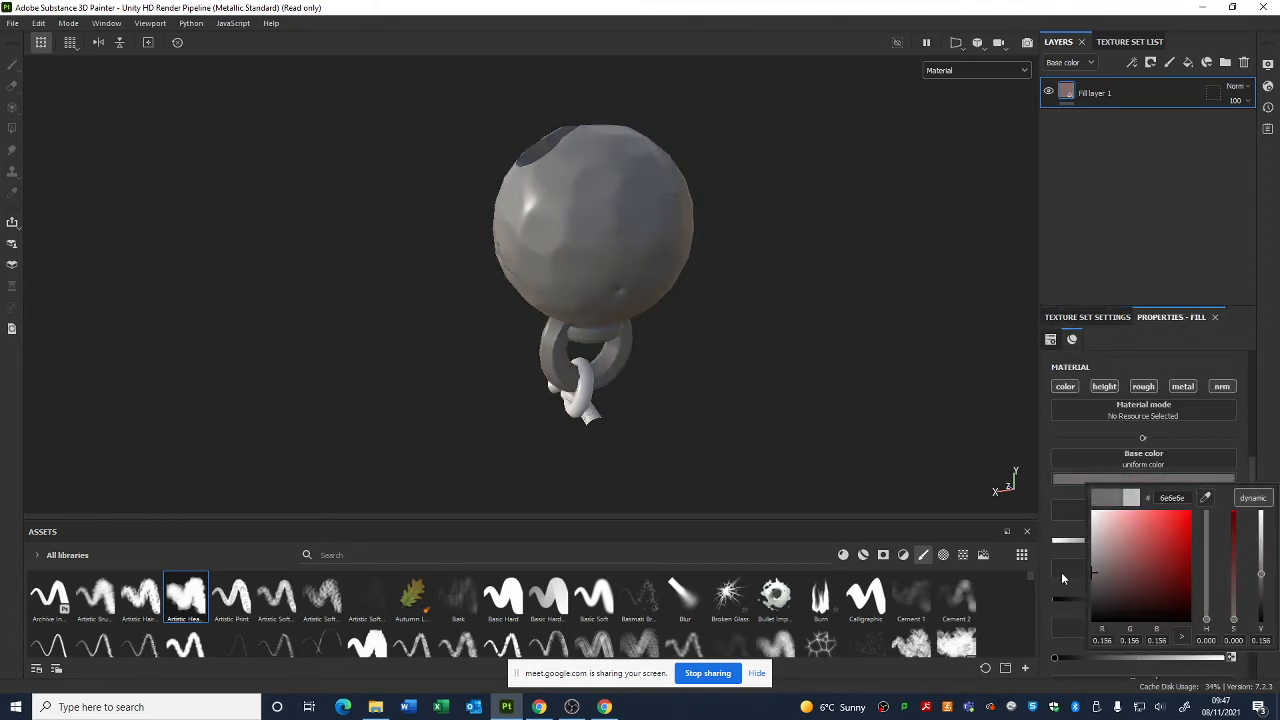
pyautogui.click(1107, 268)
# - Turn off the gray fill's height, metallic and normal channels and set its roughness to 1
pyautogui.click(1106, 387)
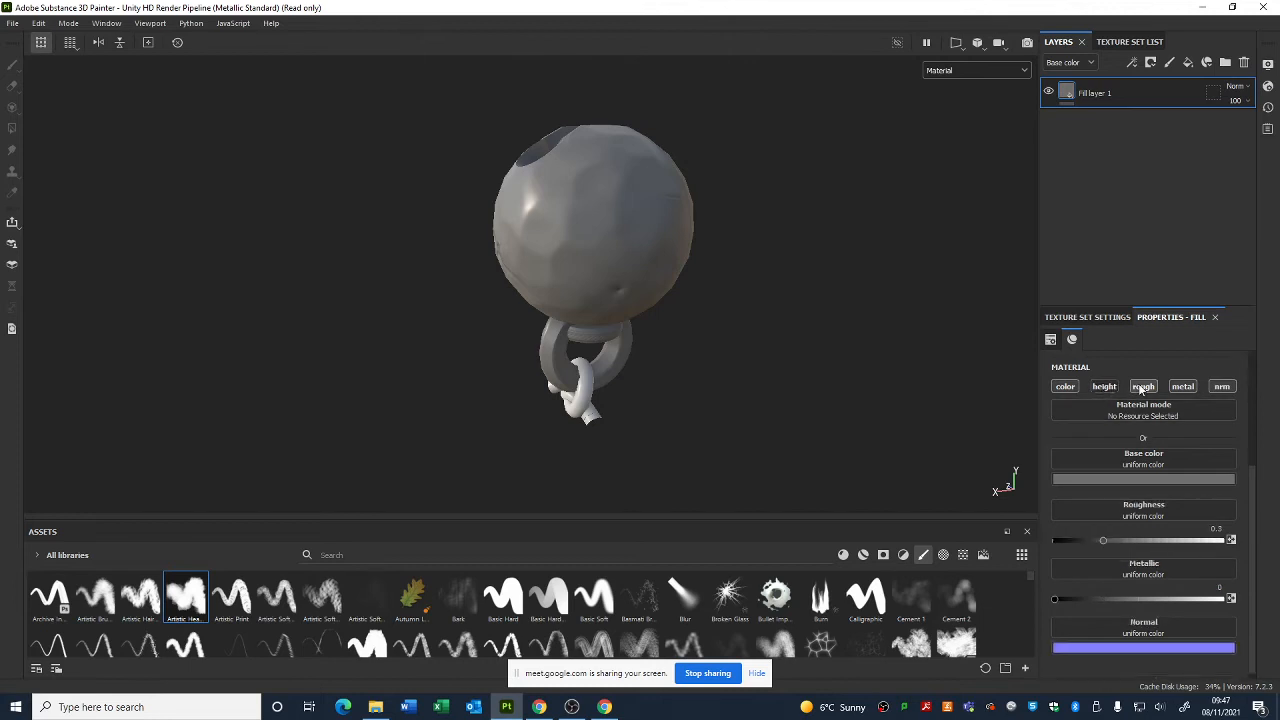
pyautogui.click(1143, 387)
pyautogui.click(1182, 387)
pyautogui.click(1212, 387)
pyautogui.click(1143, 387)
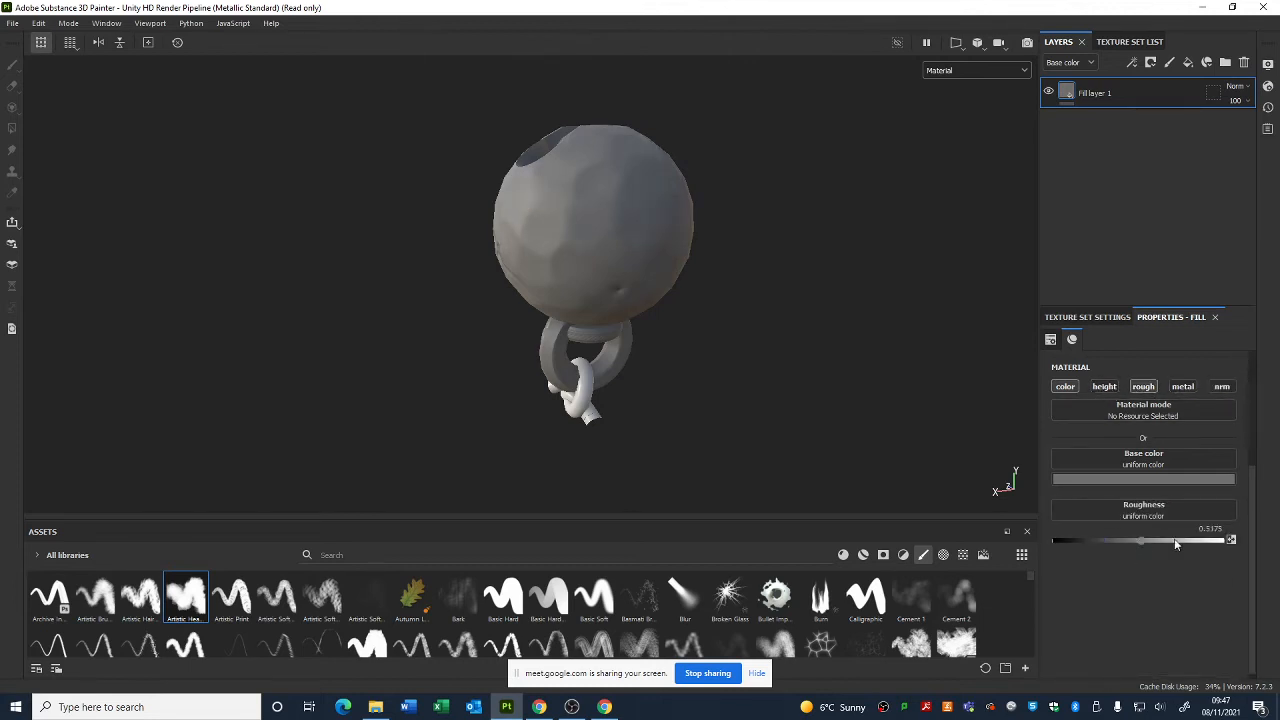
pyautogui.moveTo(1176, 543); pyautogui.dragTo(1228, 541)
pyautogui.keyDown('alt'); pyautogui.moveTo(947, 472); pyautogui.dragTo(948, 426); pyautogui.keyUp('alt')
pyautogui.keyDown('alt'); pyautogui.moveTo(900, 342); pyautogui.dragTo(874, 321); pyautogui.keyUp('alt')
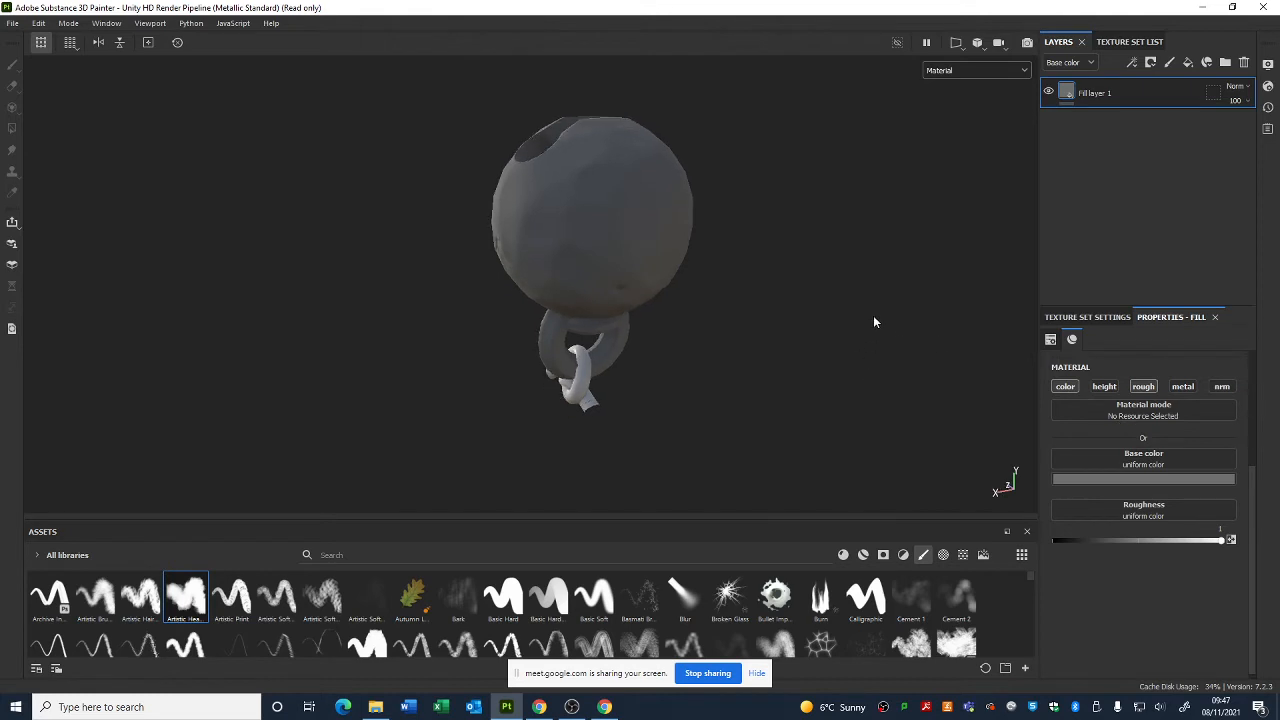
# - Add a second fill layer with a light gray base color and keep only its color channel enabled
pyautogui.click(1188, 63)
pyautogui.keyDown('alt'); pyautogui.moveTo(829, 229); pyautogui.dragTo(823, 223); pyautogui.keyUp('alt')
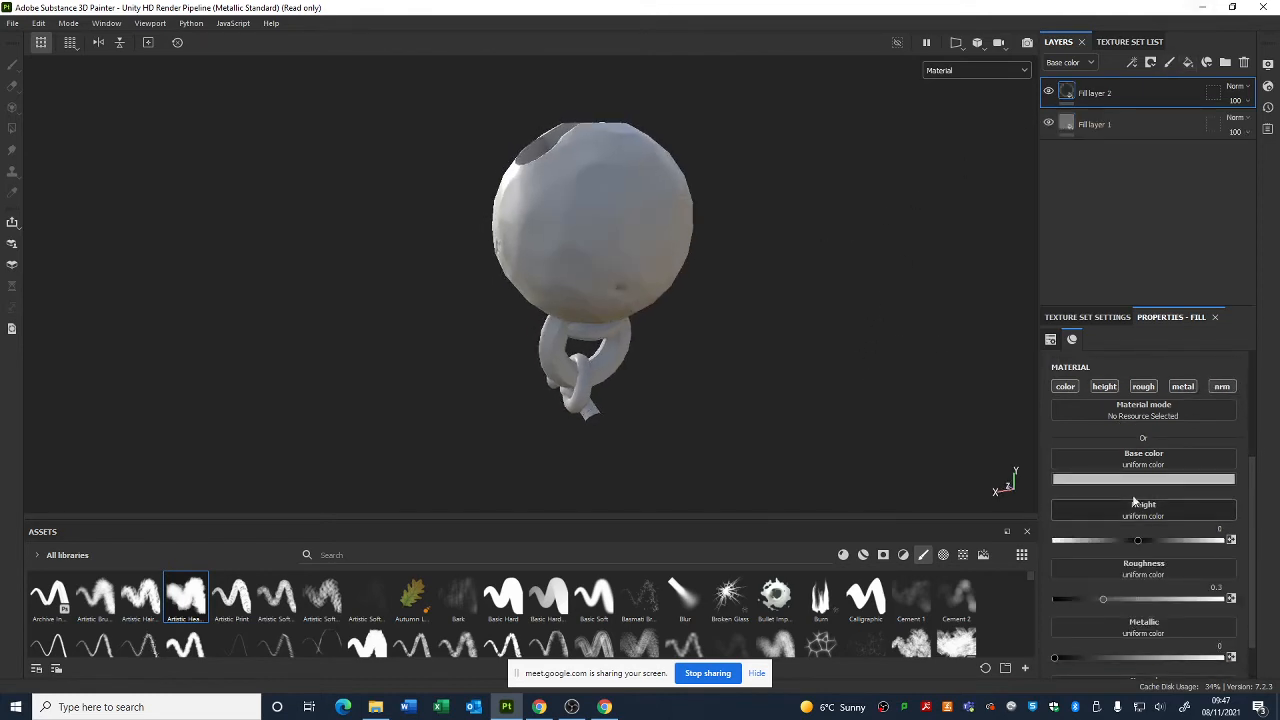
pyautogui.click(1130, 480)
pyautogui.click(1094, 540)
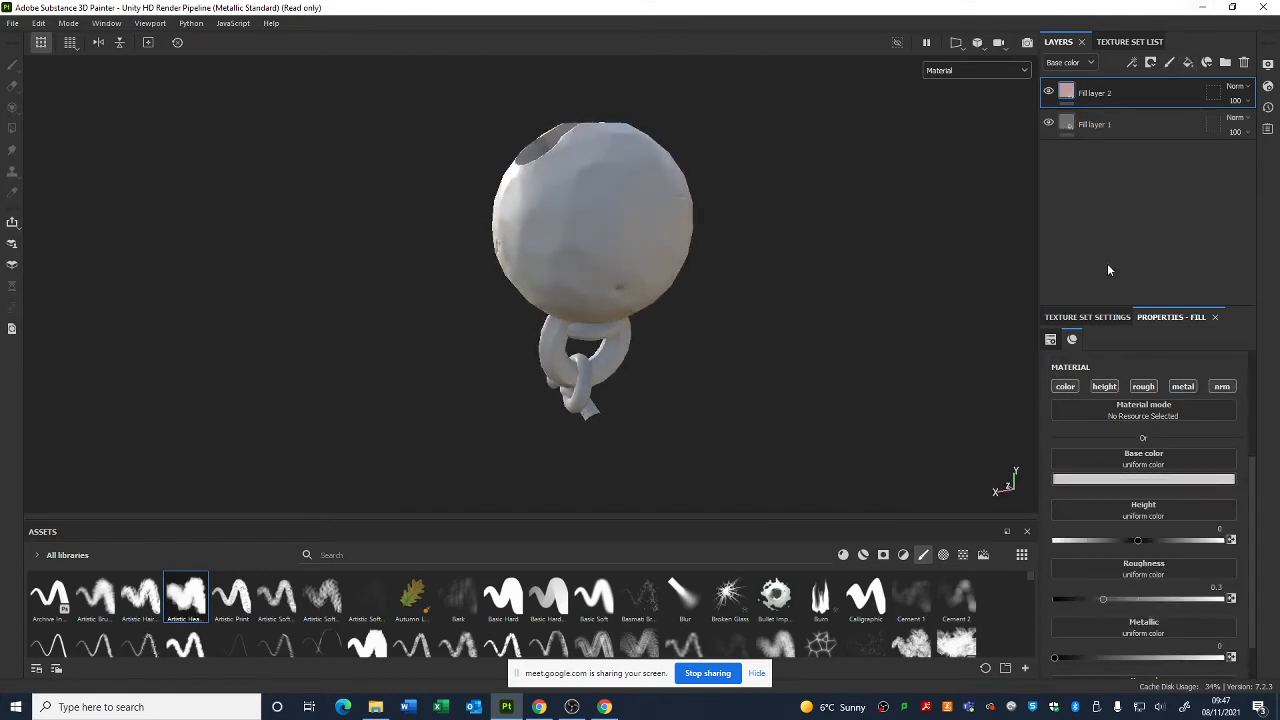
pyautogui.click(1104, 386)
pyautogui.click(1182, 386)
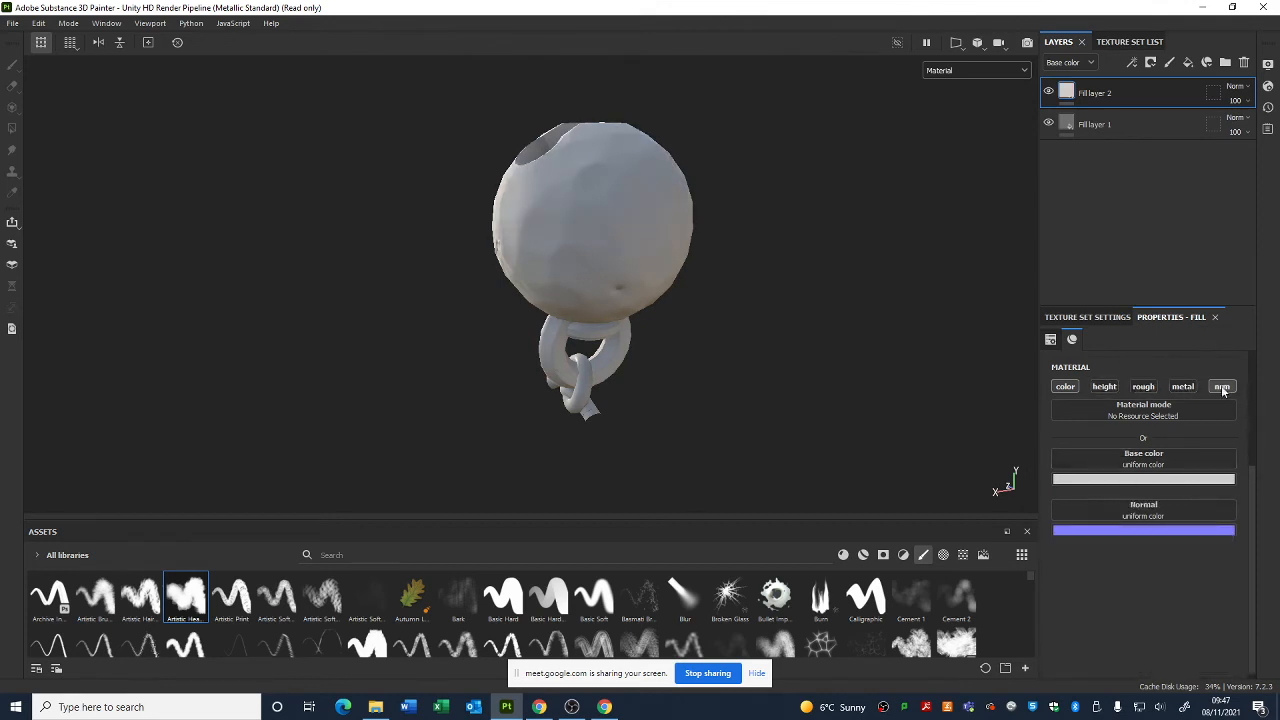
pyautogui.click(1143, 386)
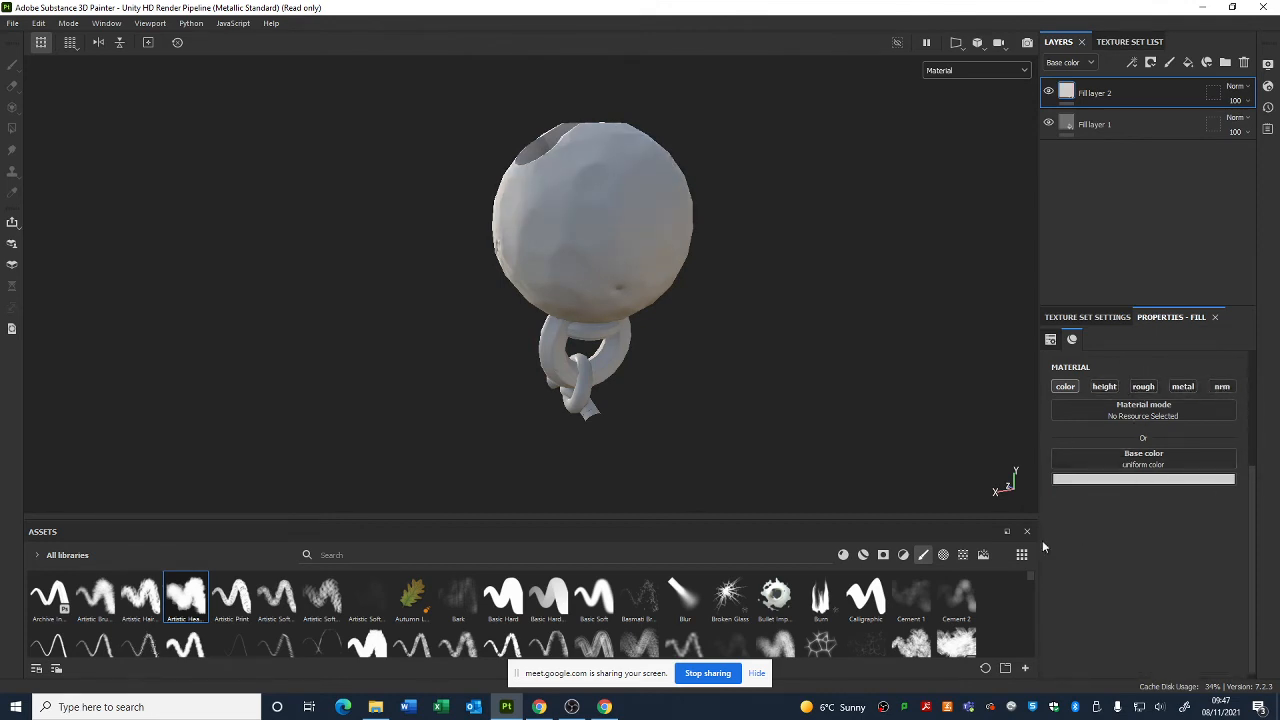
# - Add a black mask to Fill layer 2 and put an empty generator on that mask
pyautogui.keyDown('alt'); pyautogui.moveTo(568, 252); pyautogui.dragTo(669, 323); pyautogui.keyUp('alt')
pyautogui.scroll(-2, 720, 280)
pyautogui.keyDown('alt'); pyautogui.moveTo(721, 279); pyautogui.dragTo(696, 287, button='middle'); pyautogui.keyUp('alt')
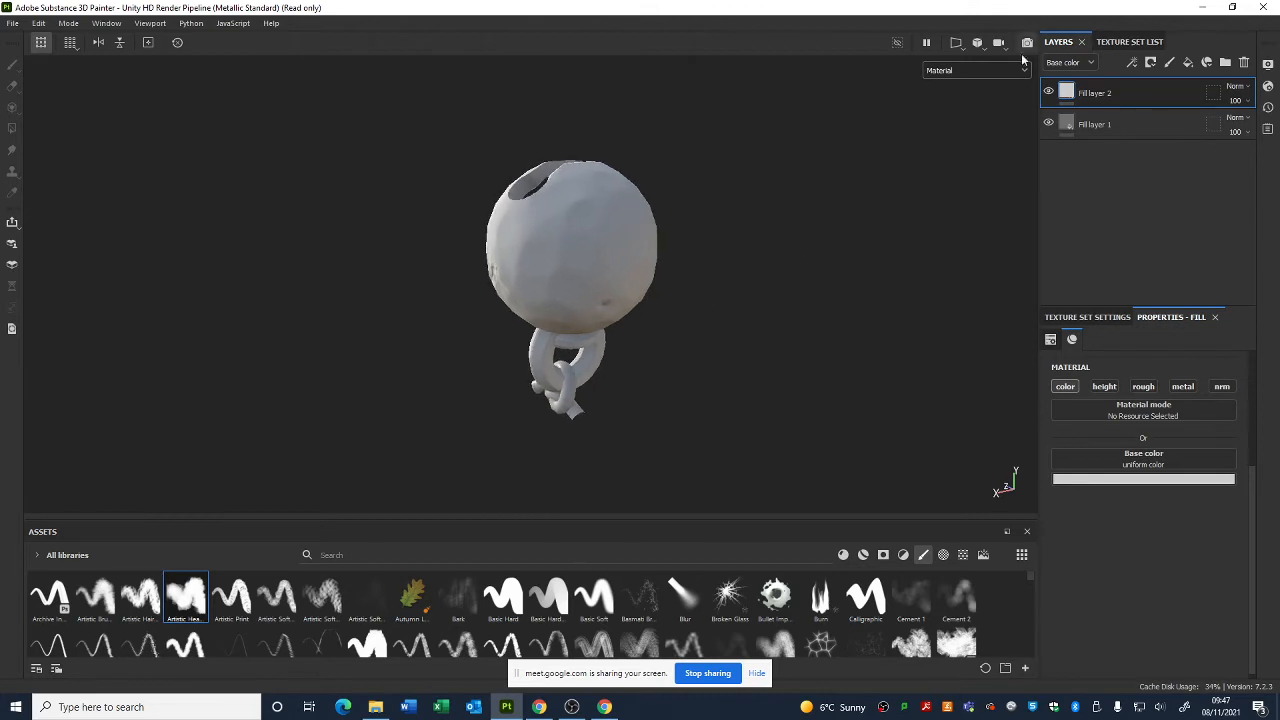
pyautogui.keyDown('alt'); pyautogui.moveTo(561, 255); pyautogui.dragTo(592, 252); pyautogui.keyUp('alt')
pyautogui.rightClick(1070, 92)
pyautogui.click(1106, 120)
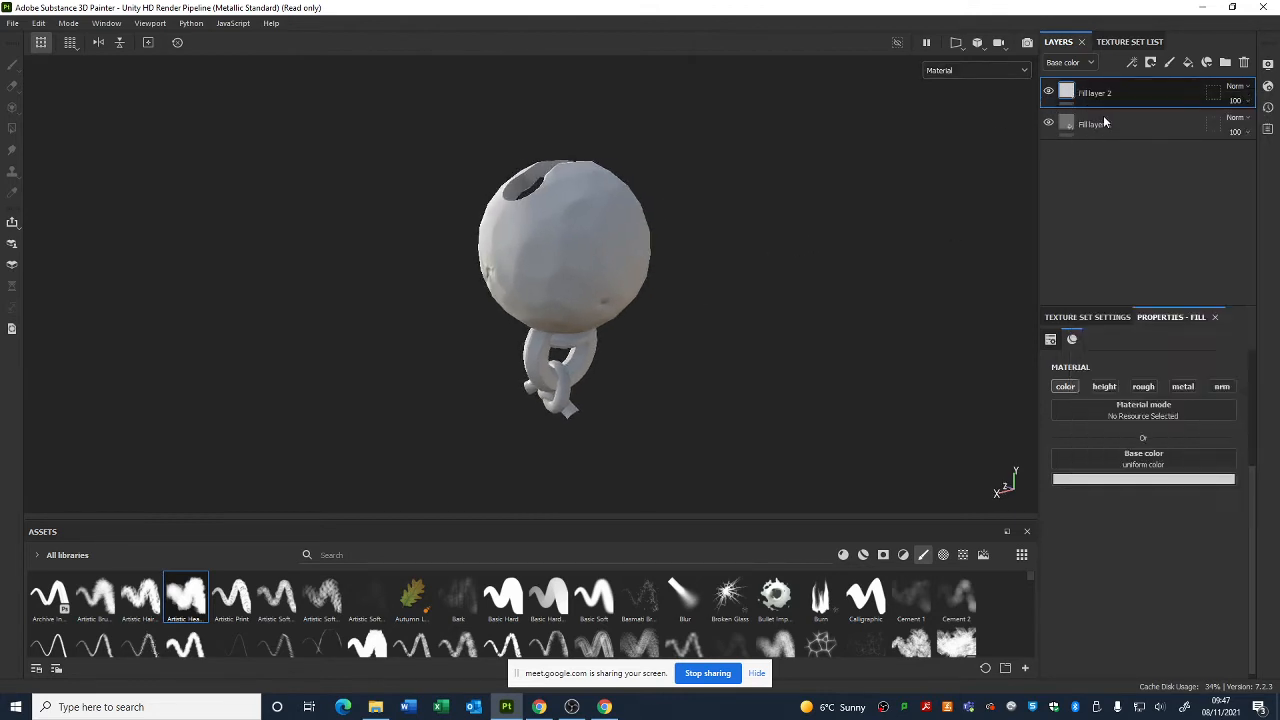
pyautogui.rightClick(1083, 95)
pyautogui.click(1122, 524)
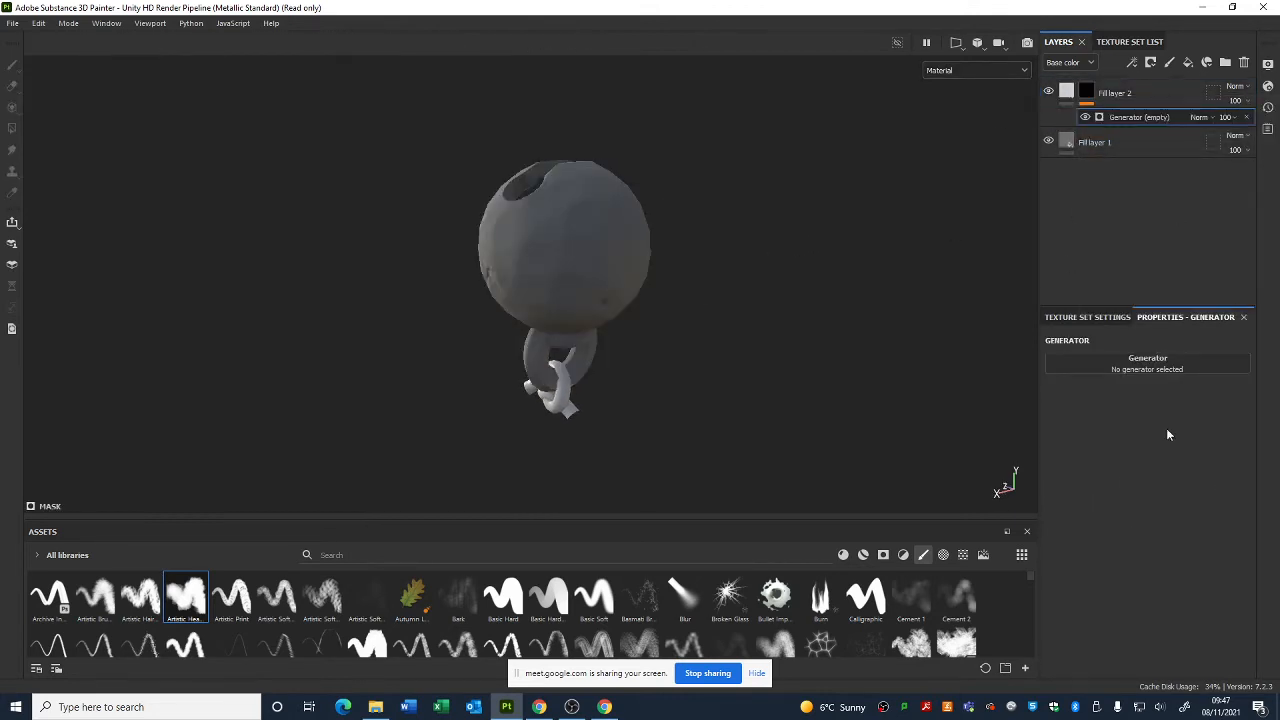
# - Switch the viewport from the material display to the base color channel
pyautogui.click(1151, 366)
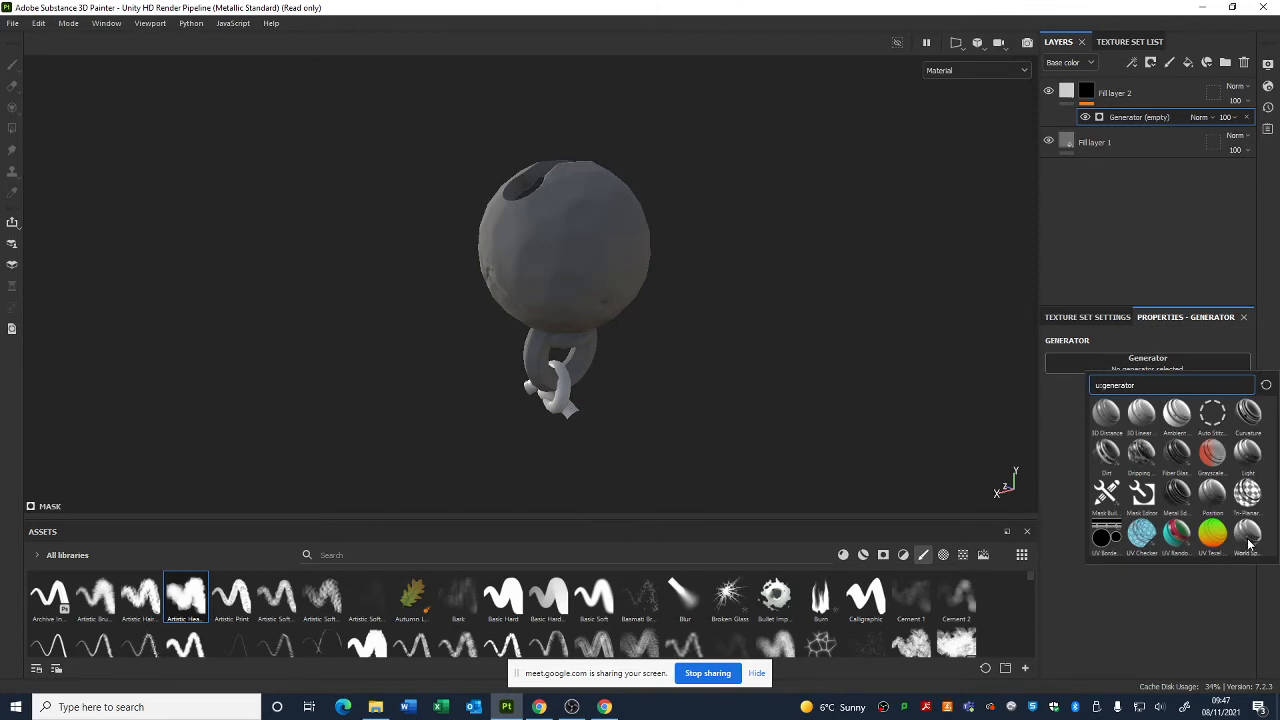
pyautogui.click(1084, 194)
pyautogui.click(970, 70)
pyautogui.click(955, 133)
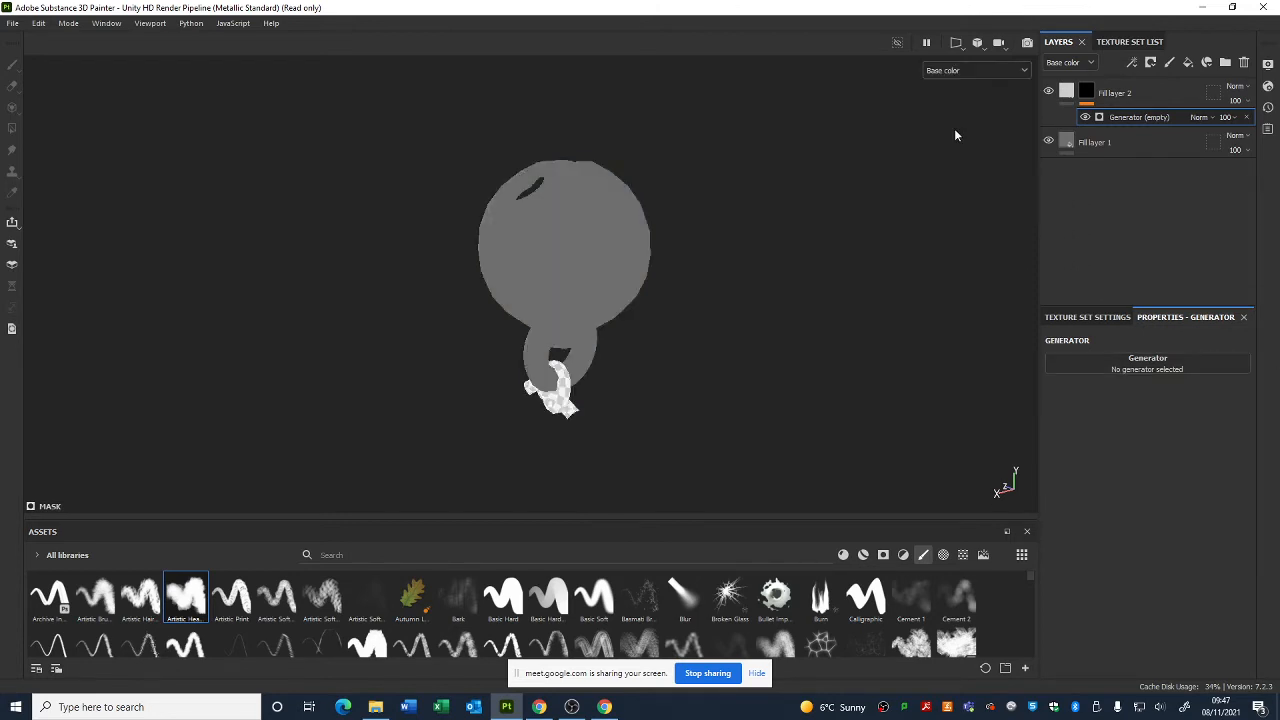
pyautogui.keyDown('alt'); pyautogui.moveTo(470, 315); pyautogui.dragTo(691, 348); pyautogui.keyUp('alt')
pyautogui.keyDown('alt'); pyautogui.moveTo(424, 265); pyautogui.dragTo(554, 268, button='middle'); pyautogui.keyUp('alt')
pyautogui.scroll(3, 734, 423)
pyautogui.keyDown('alt'); pyautogui.moveTo(734, 423); pyautogui.dragTo(592, 386); pyautogui.keyUp('alt')
pyautogui.scroll(2, 479, 391)
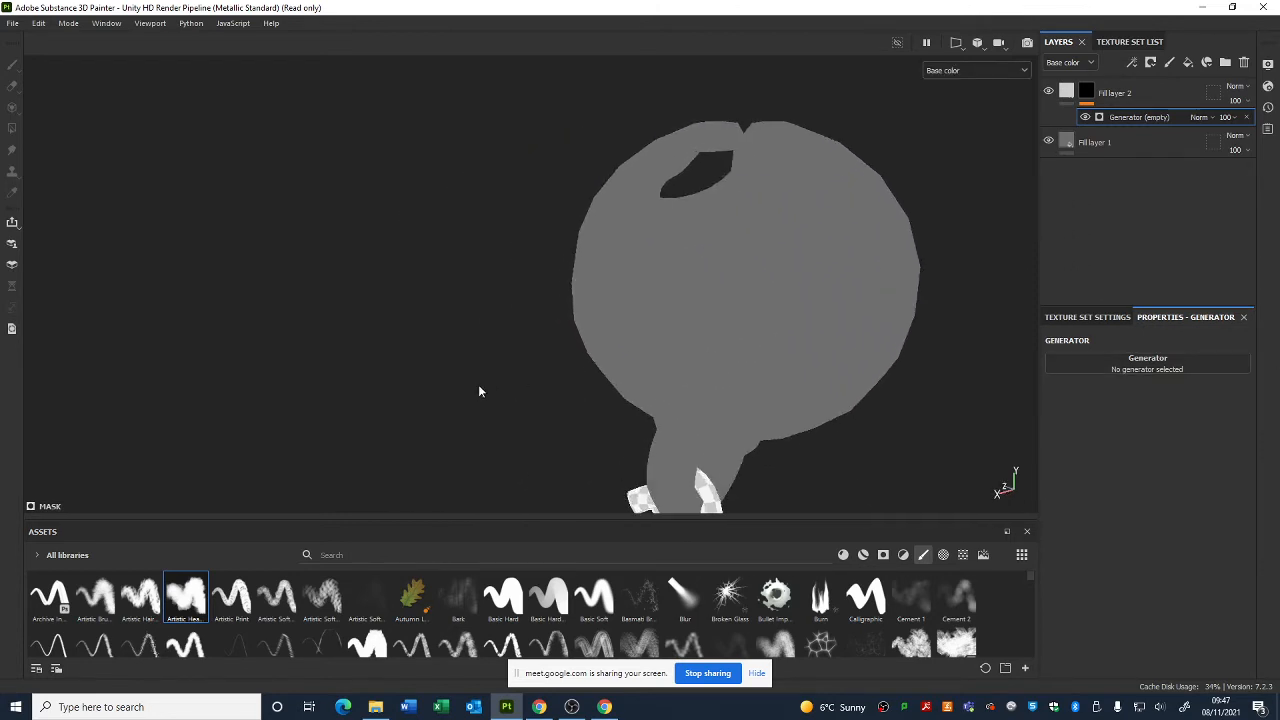
pyautogui.keyDown('alt'); pyautogui.moveTo(751, 385); pyautogui.dragTo(608, 301, button='middle'); pyautogui.keyUp('alt')
pyautogui.scroll(-2, 757, 353)
pyautogui.scroll(-1, 797, 341)
# - Assign the World Space Normals generator to Fill layer 2's mask and inspect the shading from several angles
pyautogui.click(1152, 364)
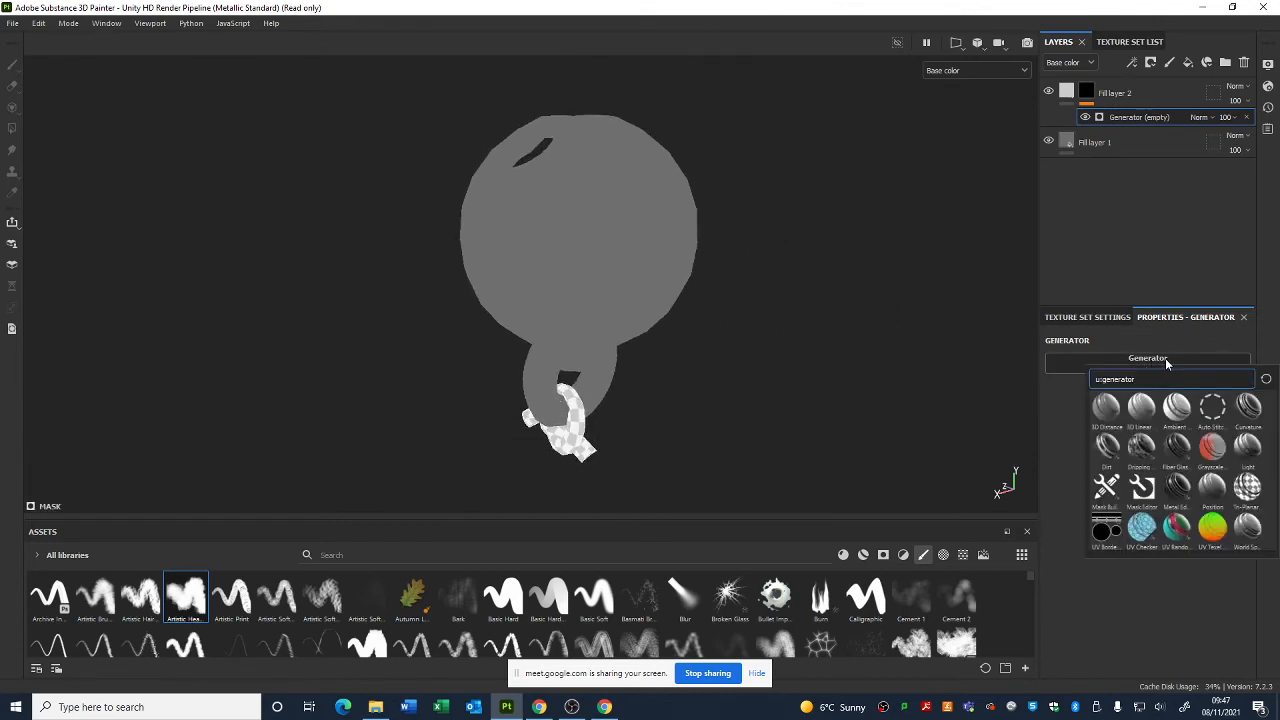
pyautogui.click(1248, 527)
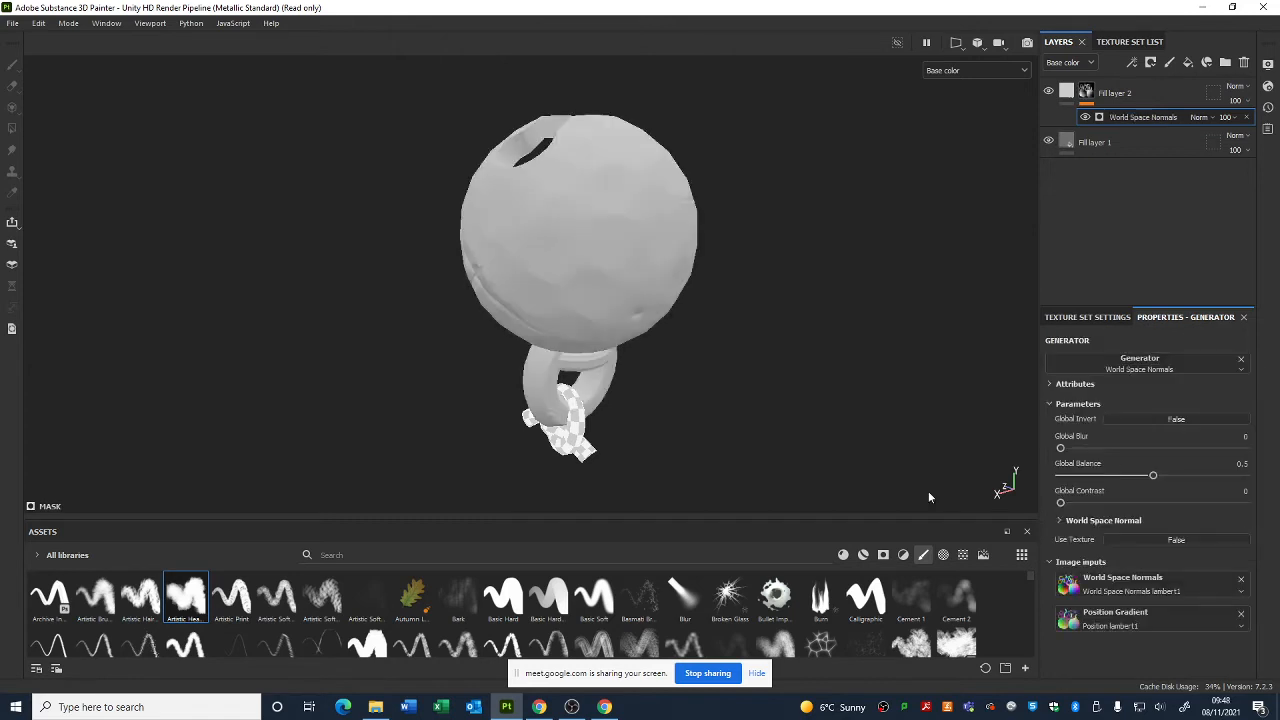
pyautogui.keyDown('alt'); pyautogui.moveTo(929, 497); pyautogui.dragTo(439, 365); pyautogui.keyUp('alt')
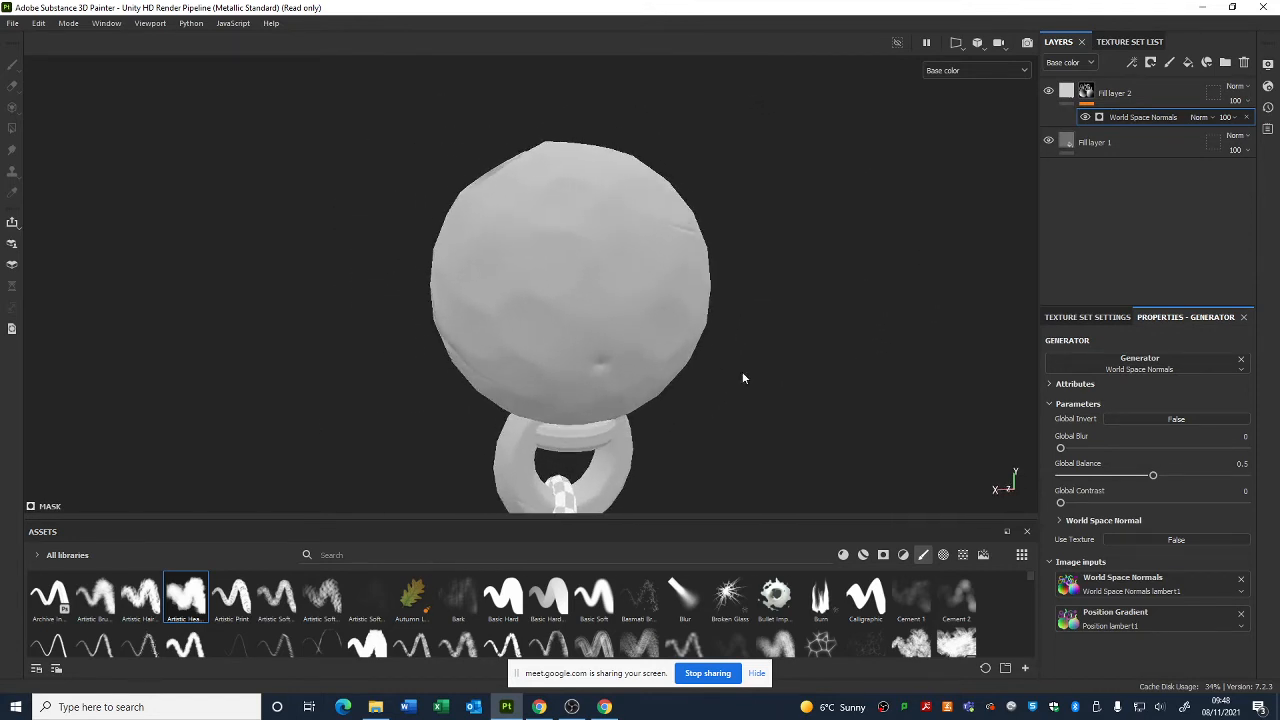
pyautogui.keyDown('alt'); pyautogui.moveTo(742, 378); pyautogui.dragTo(862, 216); pyautogui.keyUp('alt')
pyautogui.keyDown('alt'); pyautogui.moveTo(942, 178); pyautogui.dragTo(688, 350); pyautogui.keyUp('alt')
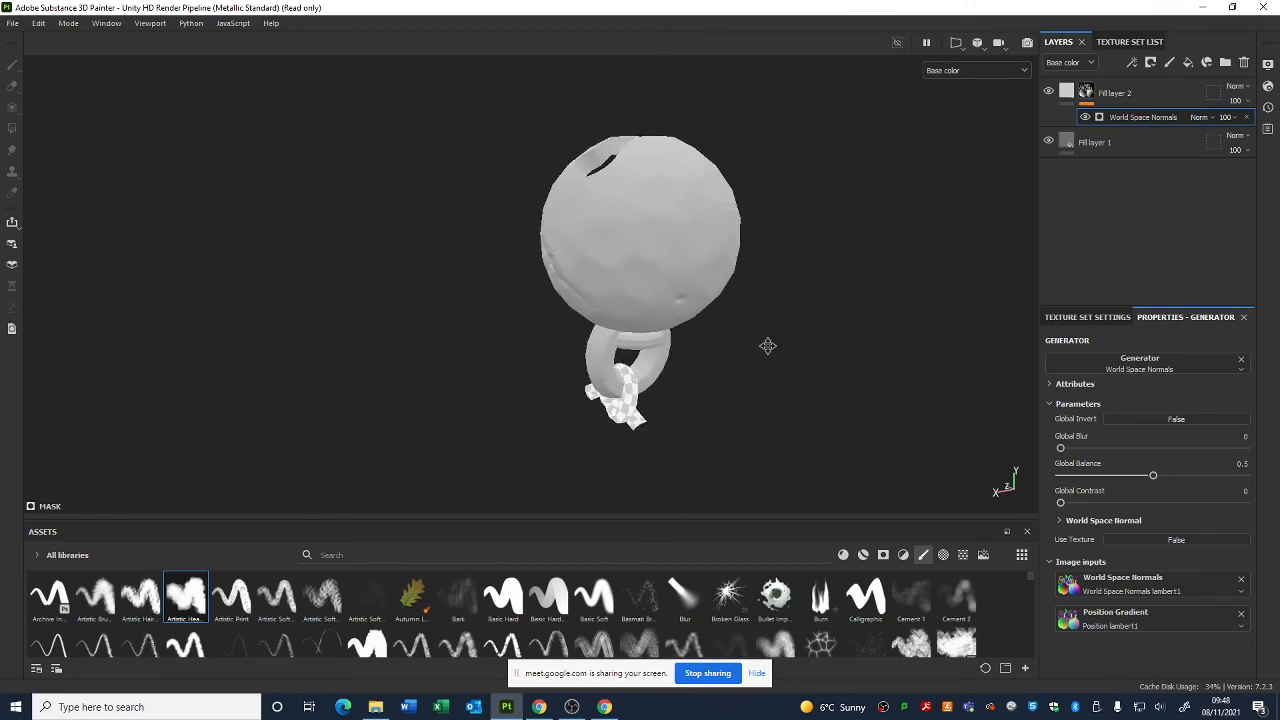
pyautogui.keyDown('alt'); pyautogui.moveTo(767, 346); pyautogui.dragTo(693, 339); pyautogui.keyUp('alt')
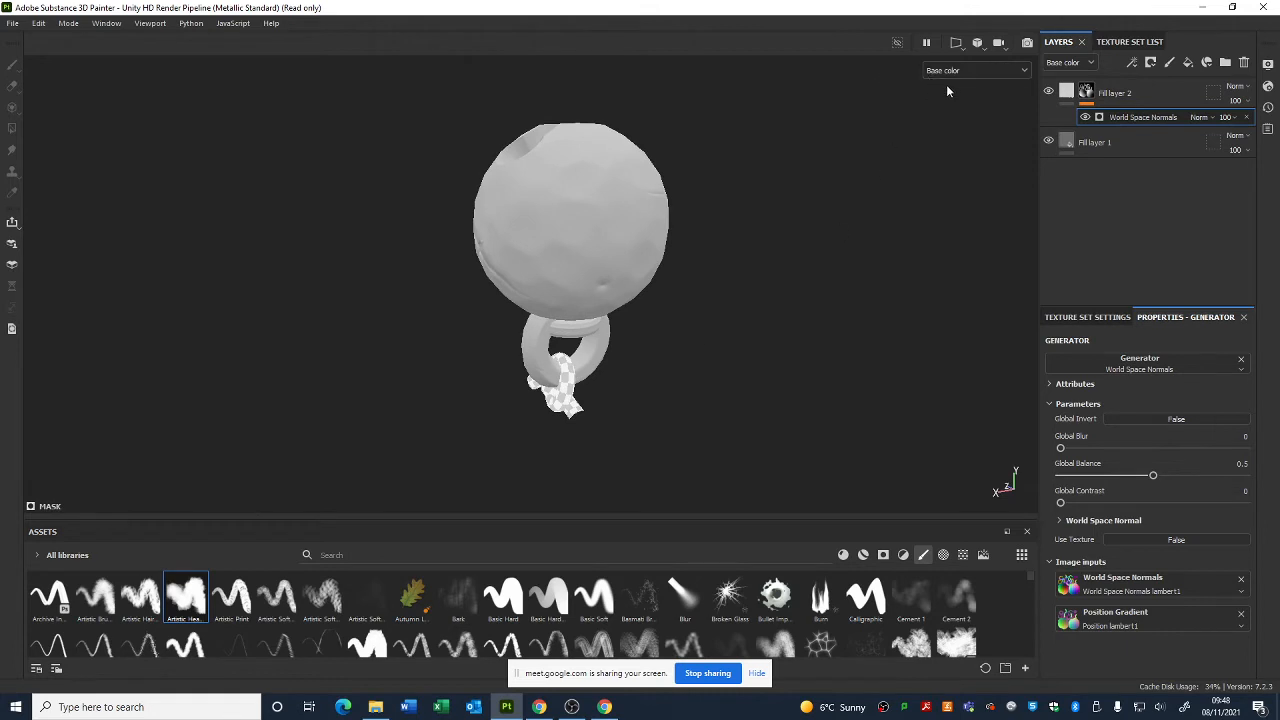
pyautogui.keyDown('alt'); pyautogui.moveTo(948, 91); pyautogui.dragTo(717, 322); pyautogui.keyUp('alt')
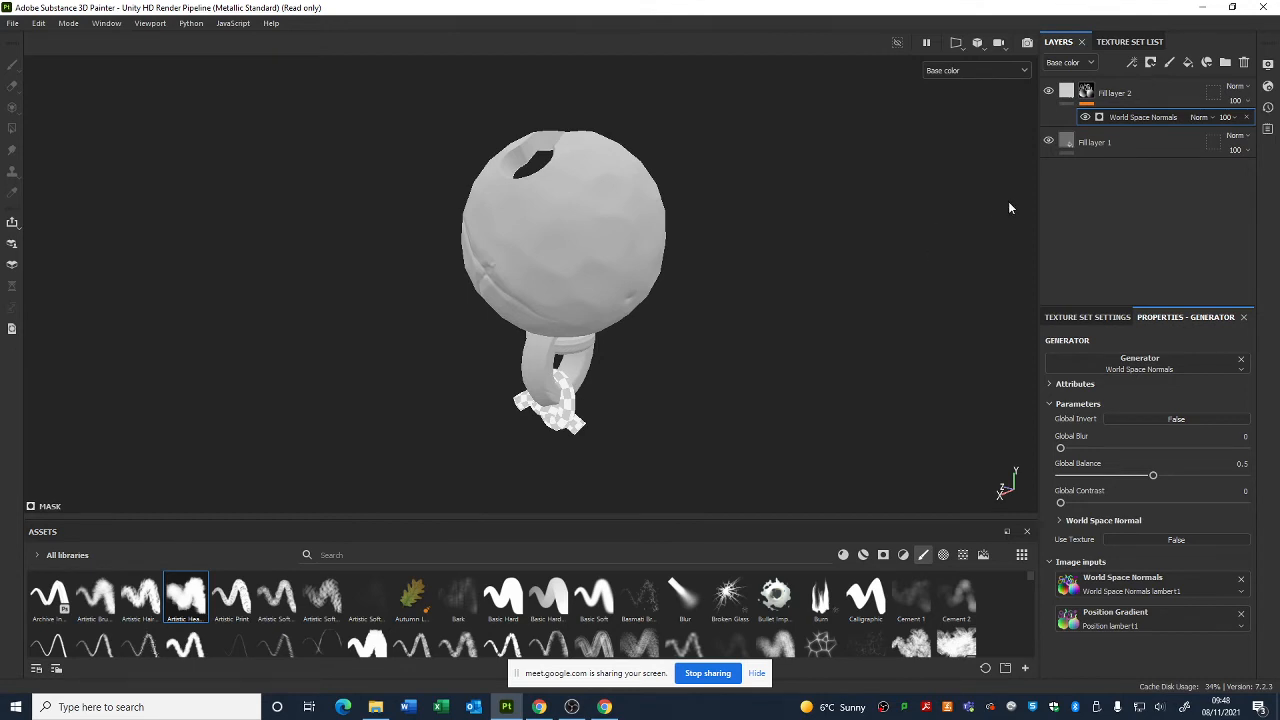
# - Set Fill layer 1's base color to black and Fill layer 2's base color to white ffffff
pyautogui.click(1092, 142)
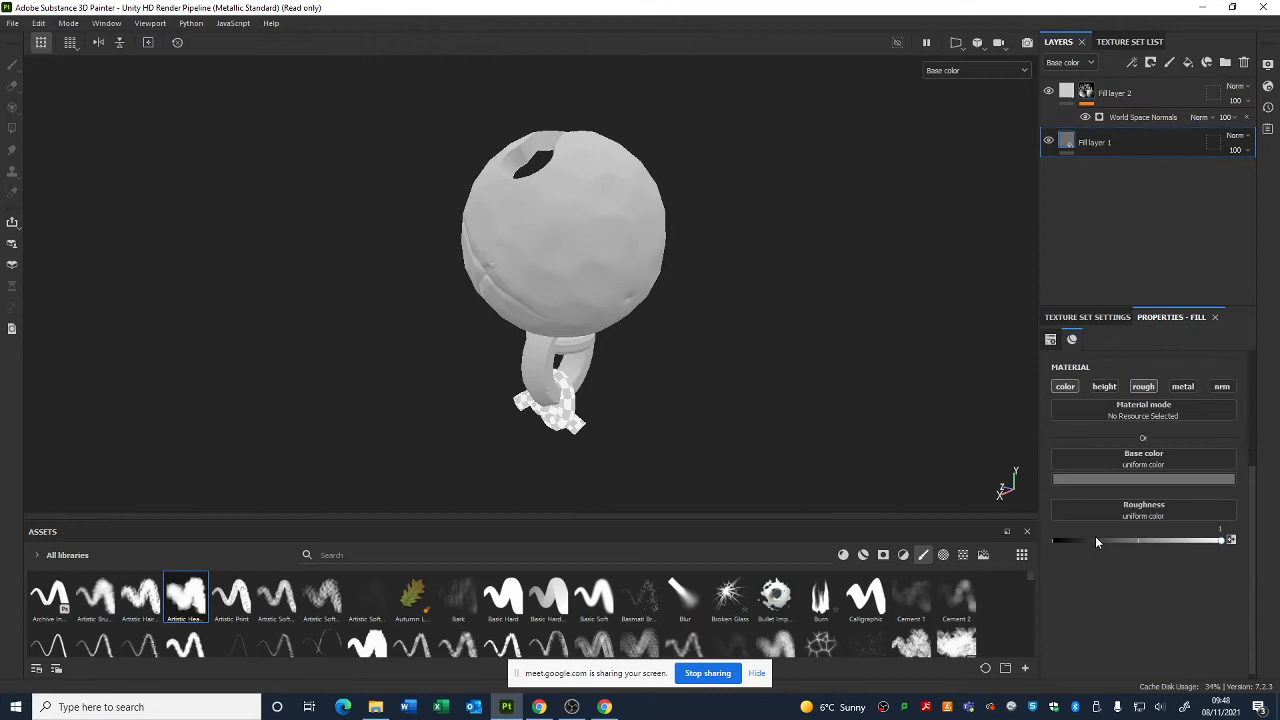
pyautogui.click(1099, 480)
pyautogui.click(1066, 92)
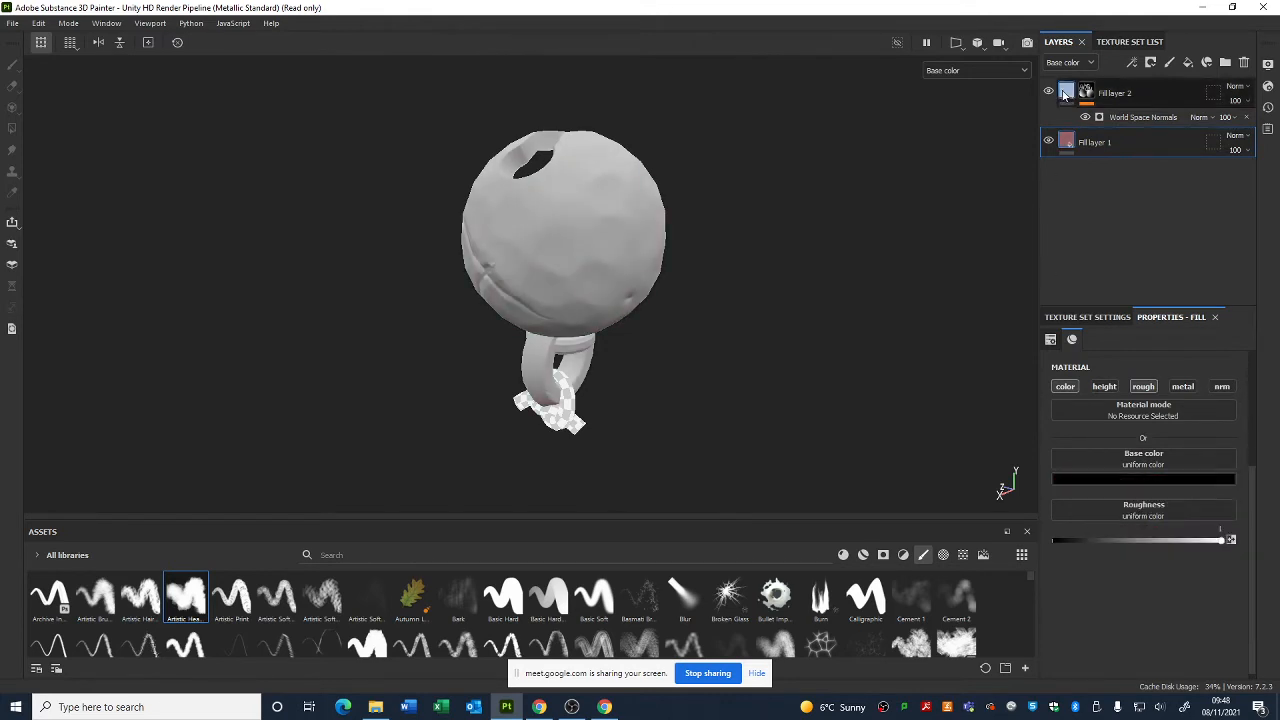
pyautogui.click(1138, 480)
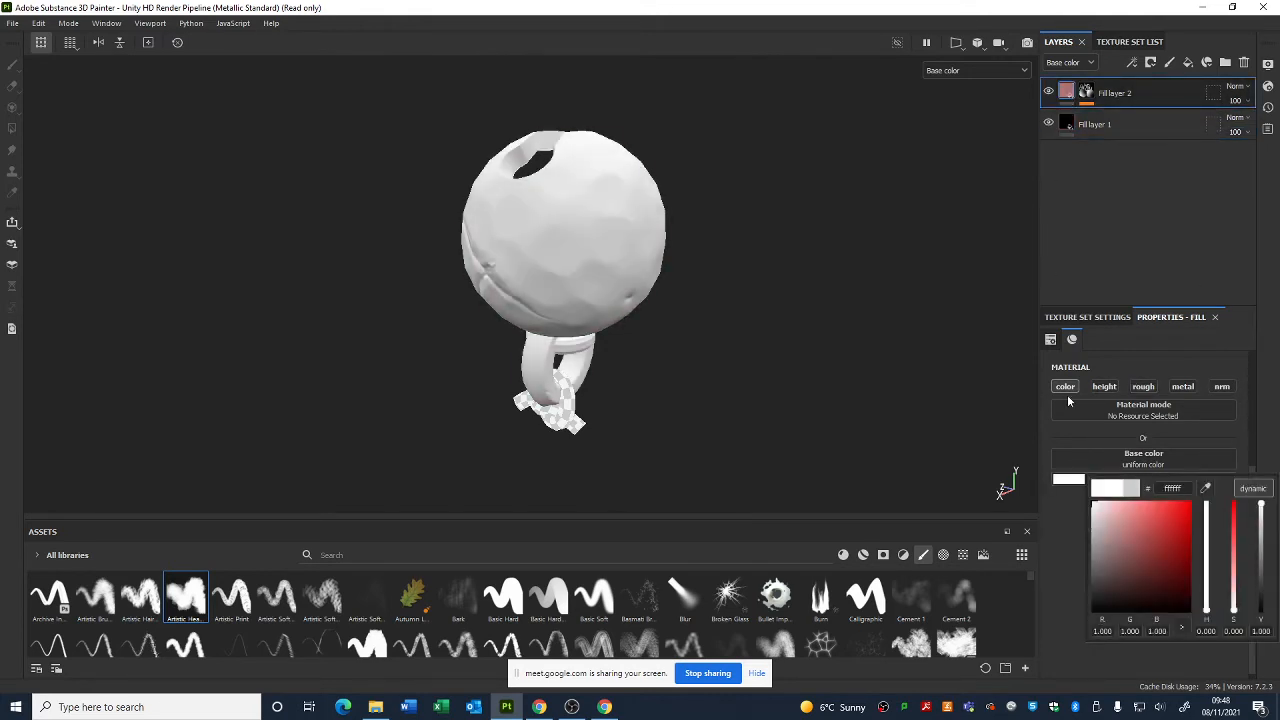
pyautogui.keyDown('alt'); pyautogui.moveTo(677, 420); pyautogui.dragTo(585, 497); pyautogui.keyUp('alt')
pyautogui.keyDown('alt'); pyautogui.moveTo(656, 362); pyautogui.dragTo(671, 516); pyautogui.keyUp('alt')
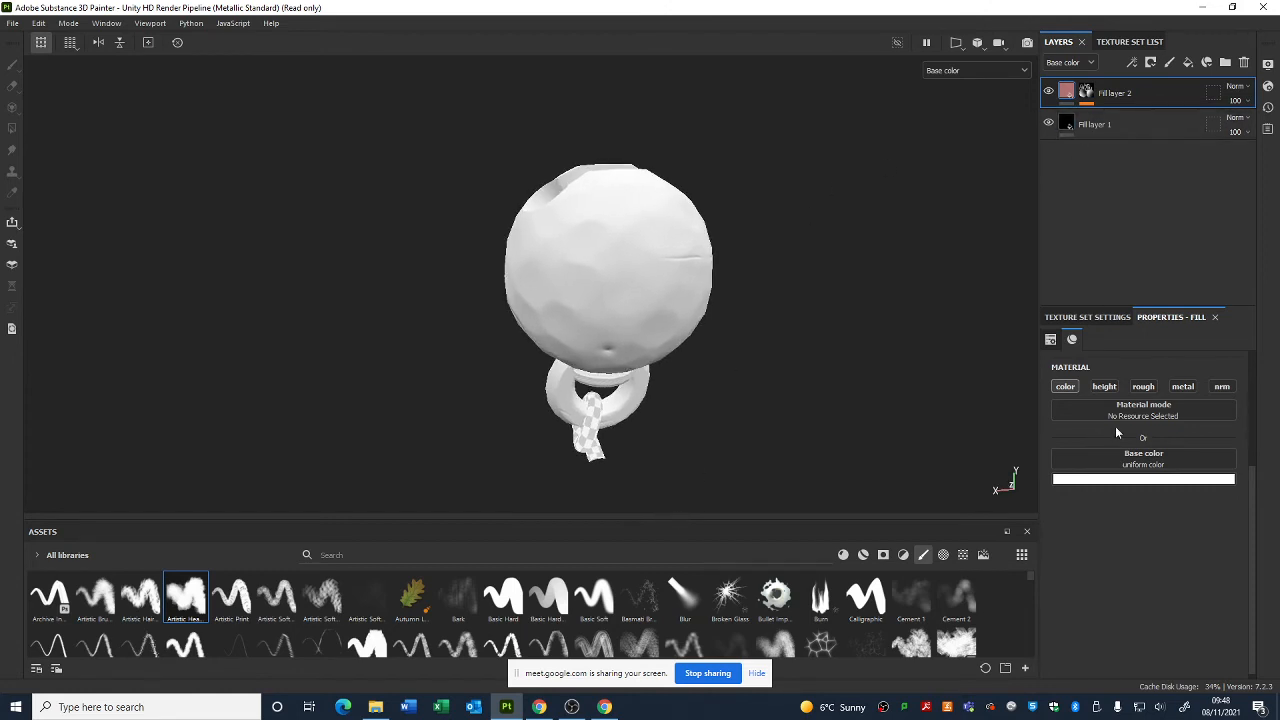
# - Darken Fill layer 2's base color to a light gray
pyautogui.click(1120, 479)
pyautogui.moveTo(1095, 514); pyautogui.dragTo(1081, 526)
pyautogui.click(1080, 124)
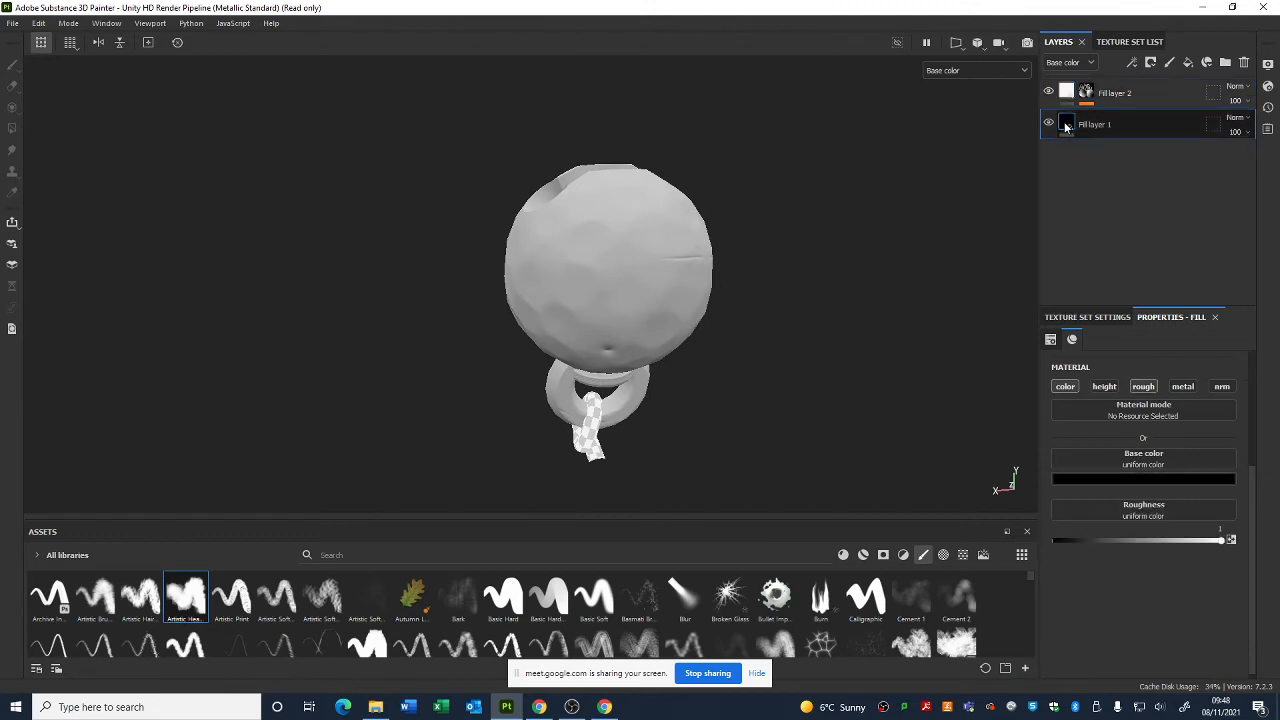
pyautogui.click(1104, 478)
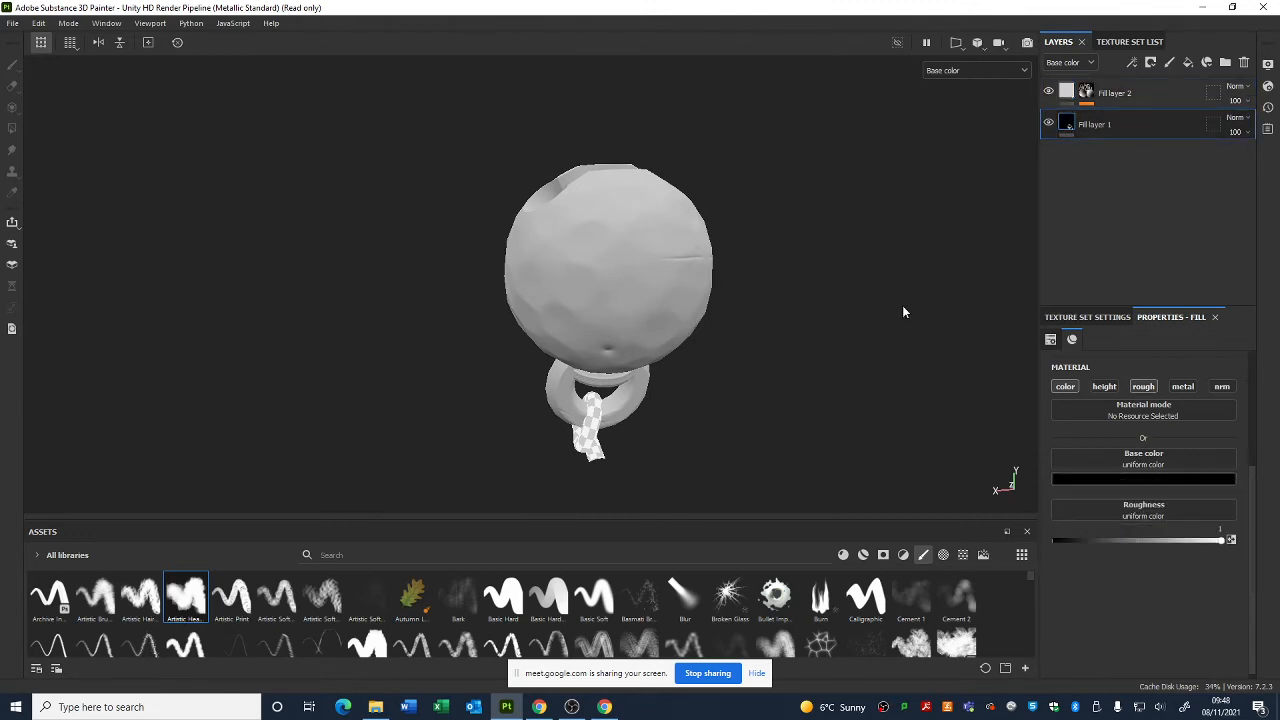
pyautogui.keyDown('alt'); pyautogui.moveTo(903, 311); pyautogui.dragTo(803, 247); pyautogui.keyUp('alt')
pyautogui.keyDown('alt'); pyautogui.moveTo(803, 247); pyautogui.dragTo(768, 257, button='middle'); pyautogui.keyUp('alt')
# - Create a folder named Spher on top of the layer stack and add a new fill layer inside it
pyautogui.click(1223, 62)
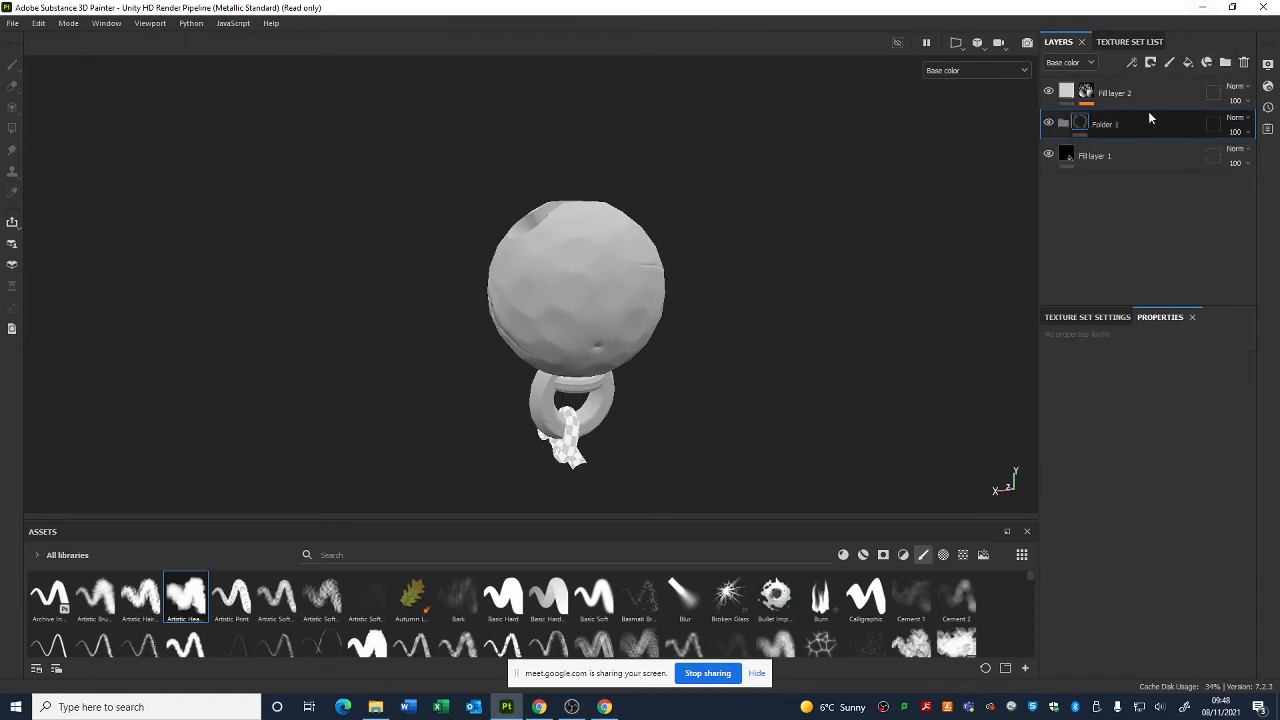
pyautogui.doubleClick(1103, 93)
pyautogui.write('S')
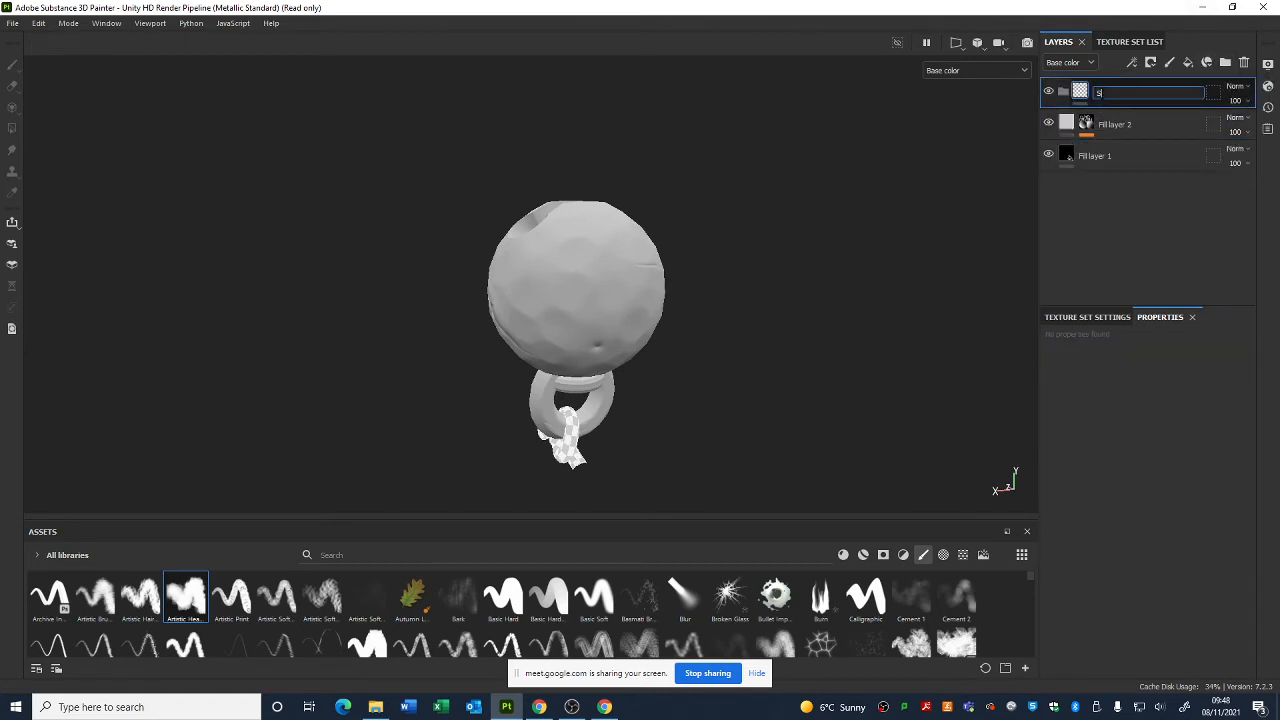
pyautogui.write('phe')
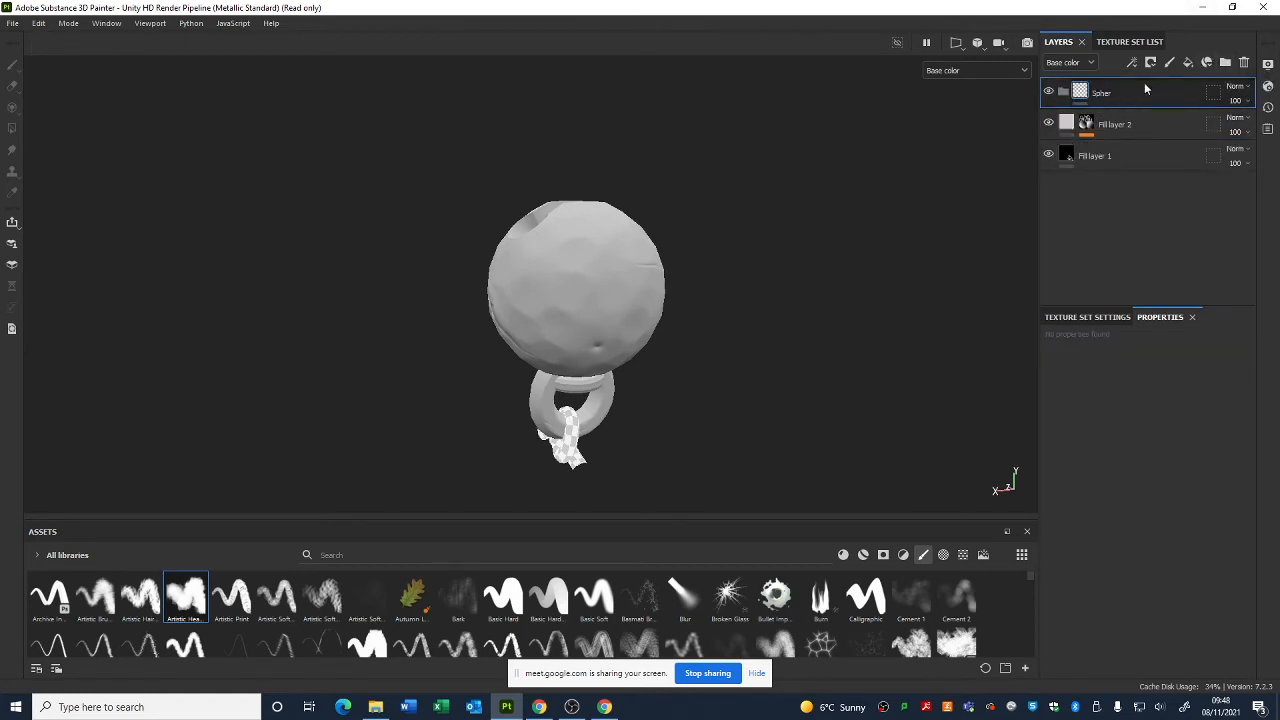
pyautogui.write('r')
pyautogui.press('Return')
pyautogui.click(1188, 64)
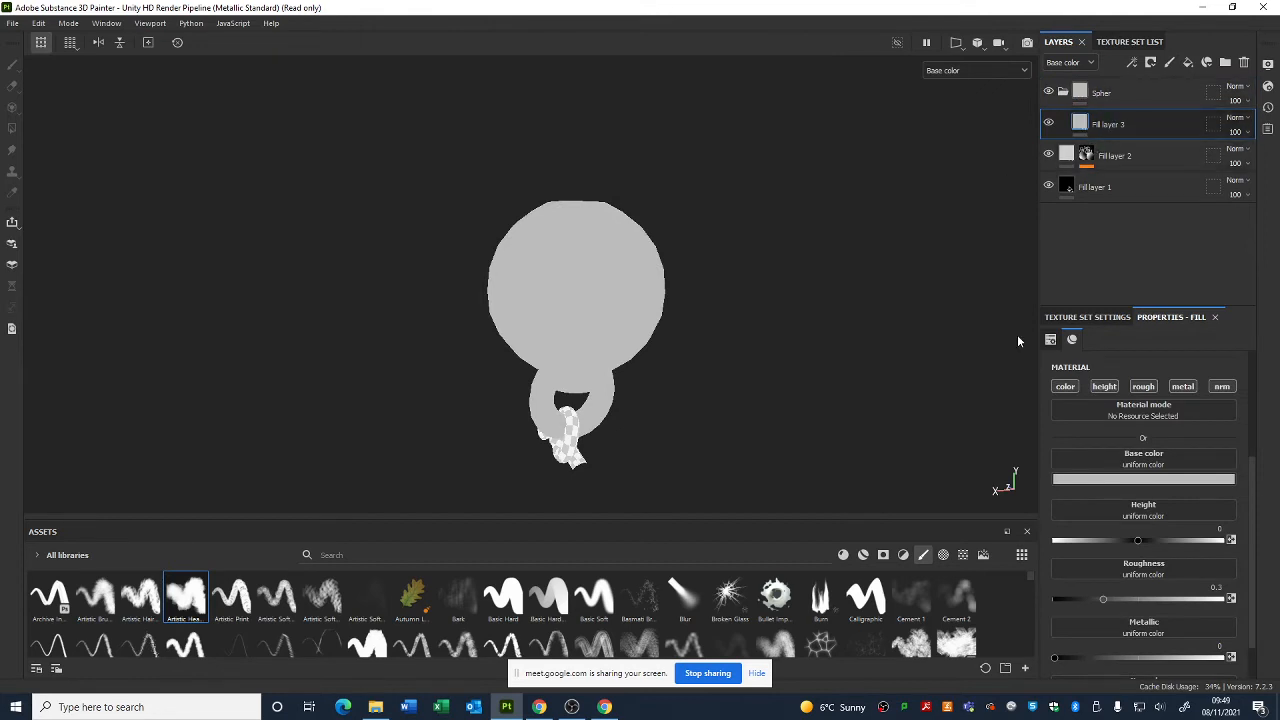
pyautogui.keyDown('alt'); pyautogui.moveTo(752, 266); pyautogui.dragTo(850, 150); pyautogui.keyUp('alt')
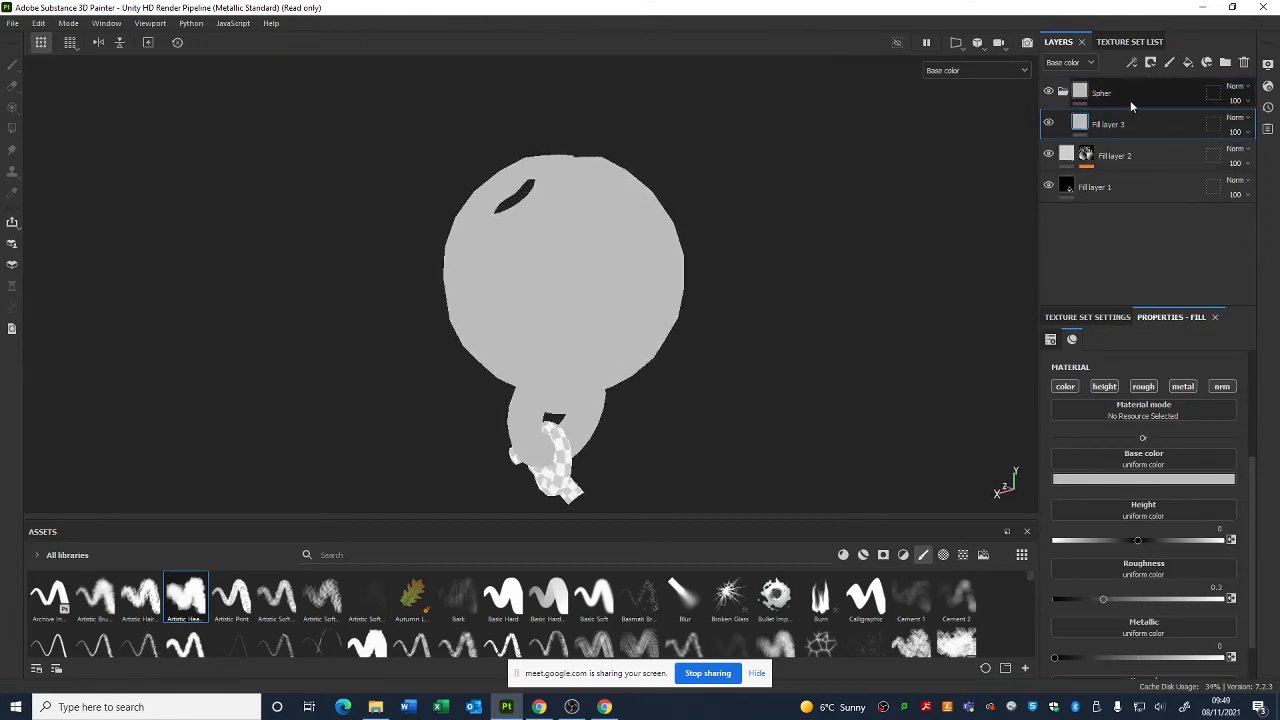
# - Give the Spher folder a black mask with a paint effect and reveal the whole sphere using mesh-mode Polygon Fill
pyautogui.rightClick(1134, 94)
pyautogui.click(1140, 112)
pyautogui.rightClick(1134, 94)
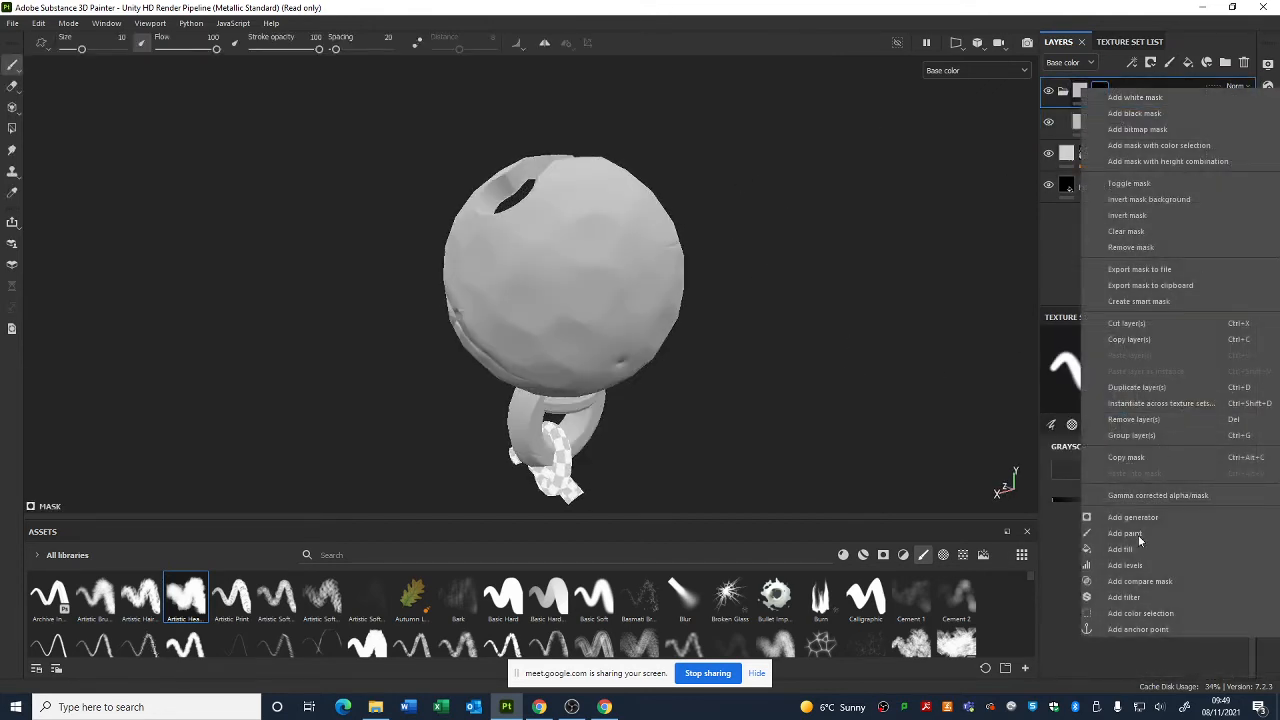
pyautogui.click(1140, 533)
pyautogui.click(12, 128)
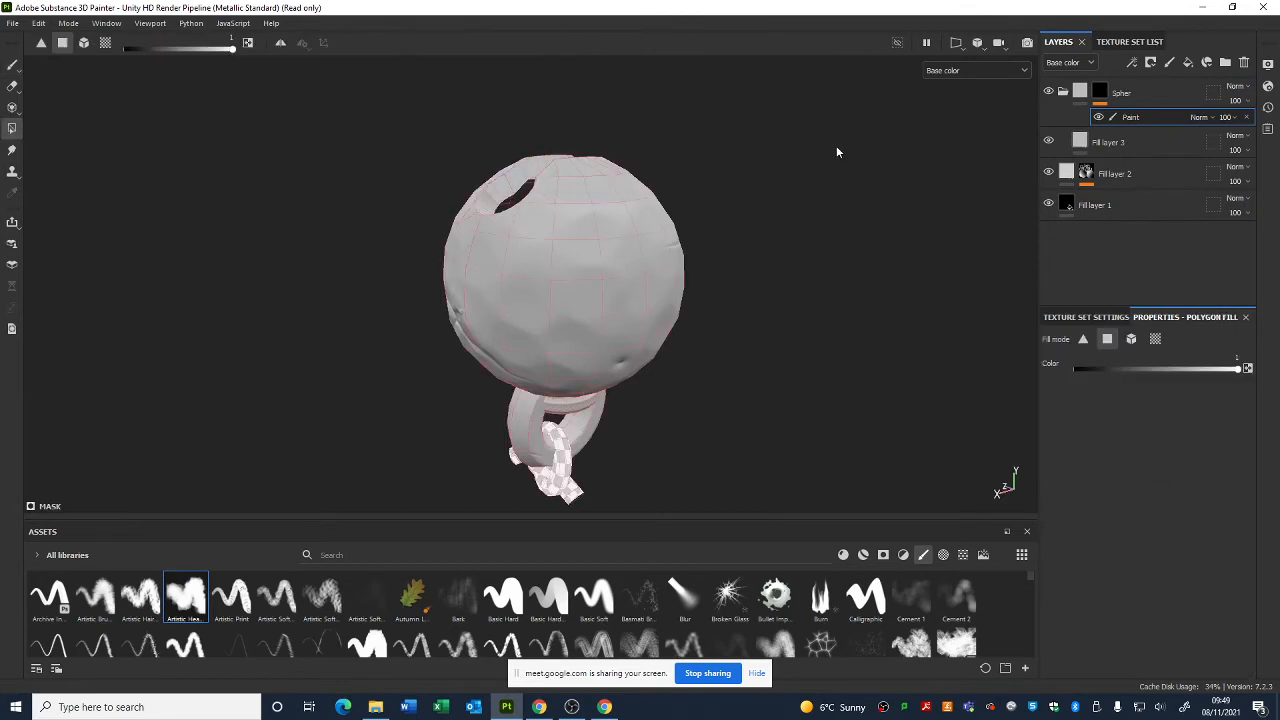
pyautogui.click(1134, 338)
pyautogui.moveTo(336, 142); pyautogui.dragTo(612, 184)
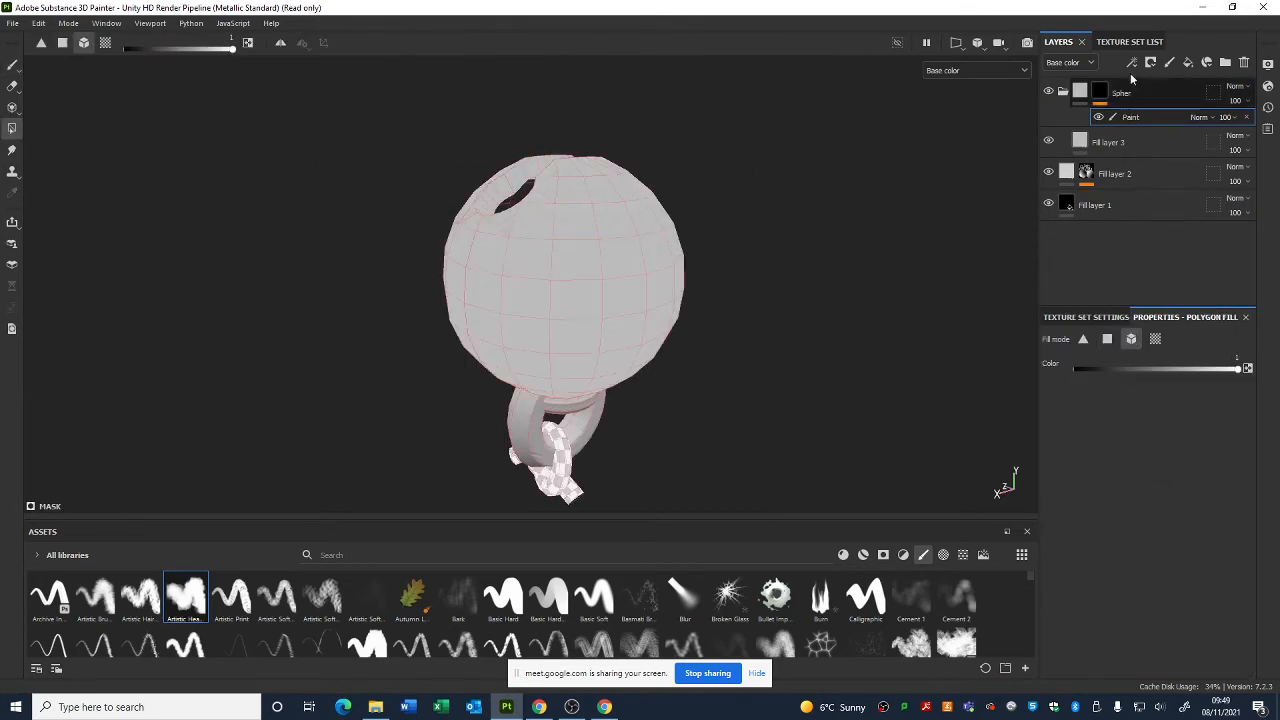
# - Set Fill layer 3's base color to the dark blue-gray 38464b
pyautogui.click(1097, 100)
pyautogui.click(1099, 132)
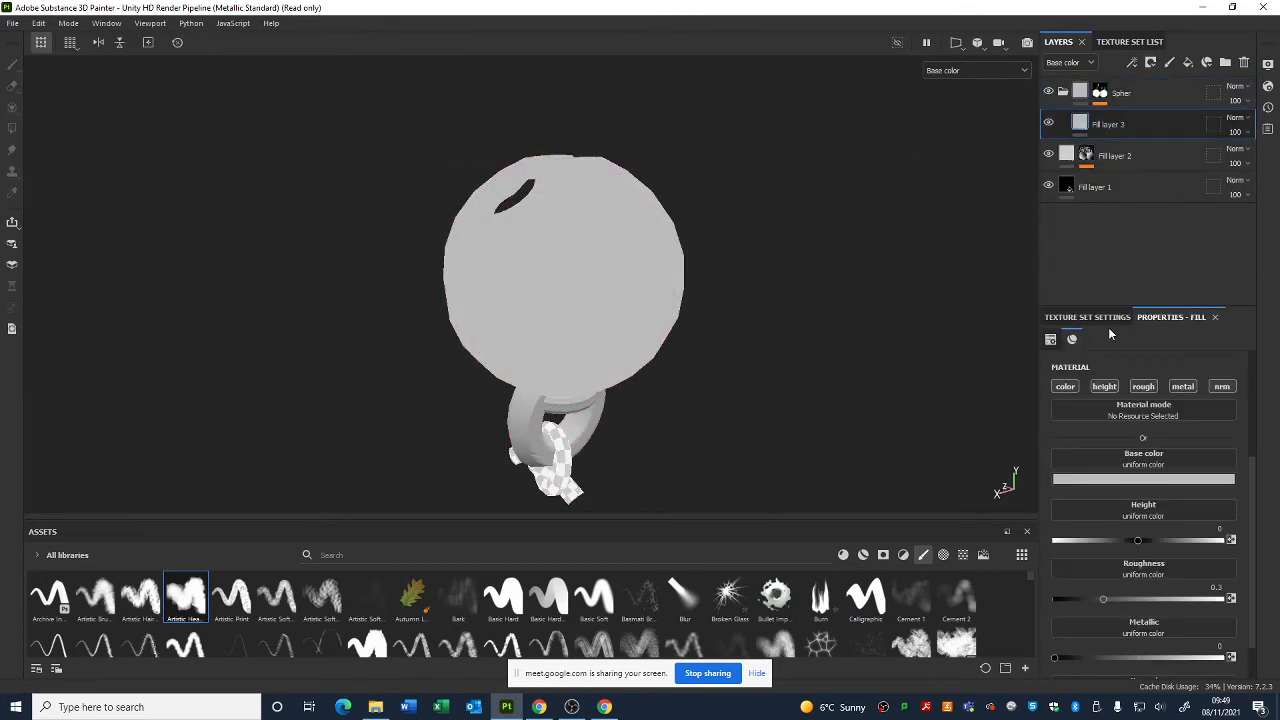
pyautogui.click(1140, 479)
pyautogui.moveTo(1110, 590)
pyautogui.mouseDown()
pyautogui.moveTo(1128, 606)
pyautogui.moveTo(1108, 592)
pyautogui.mouseUp()
pyautogui.moveTo(1204, 594); pyautogui.dragTo(1208, 560)
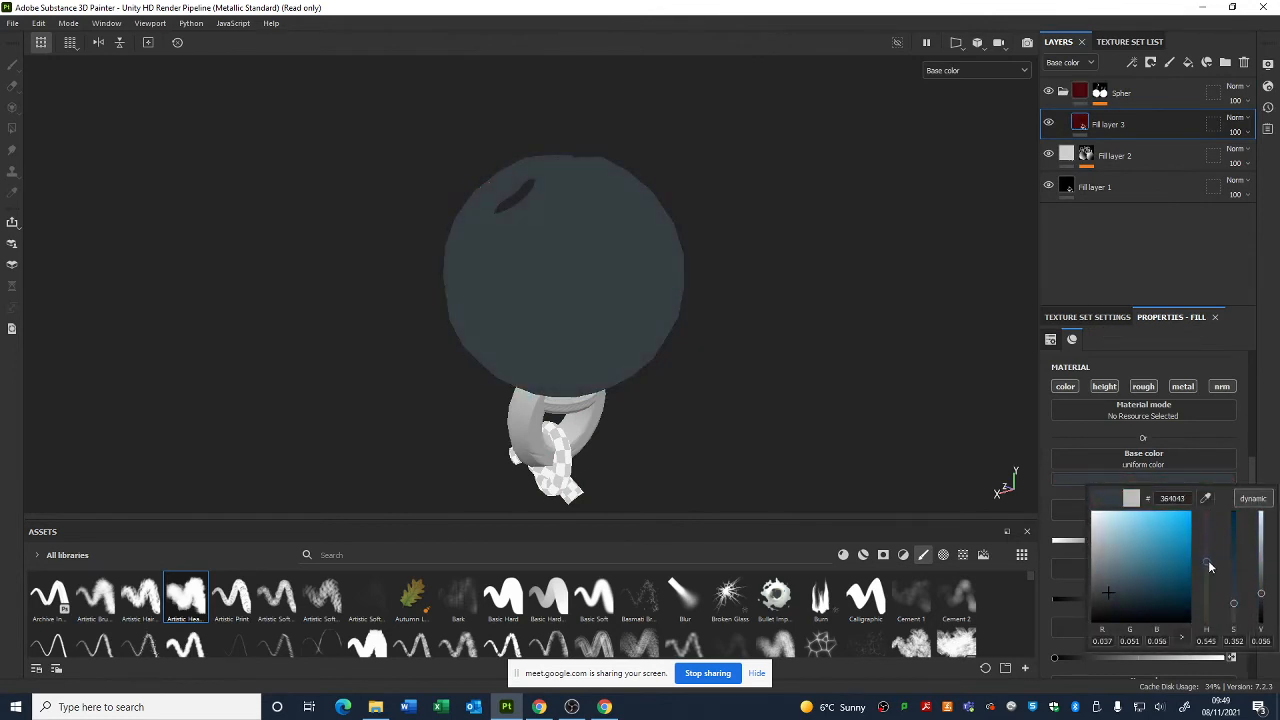
pyautogui.click(1115, 590)
pyautogui.click(1112, 589)
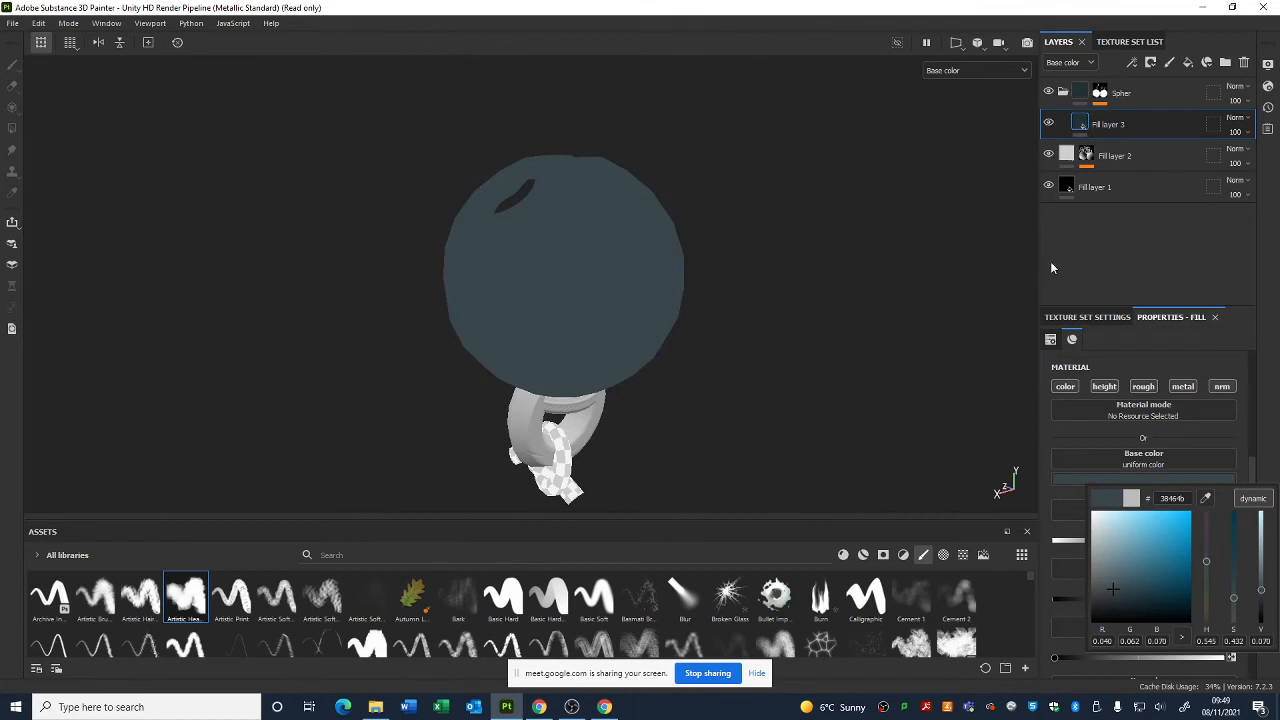
pyautogui.hotkey('ctrl', 'd')
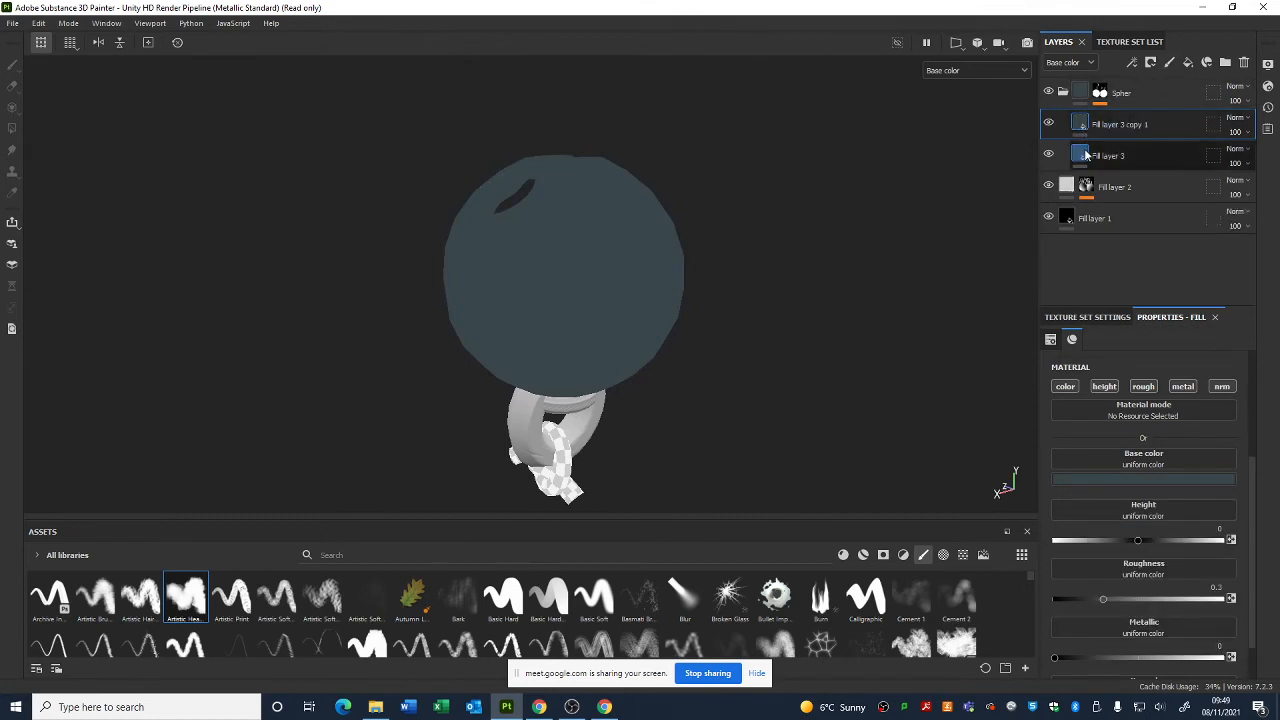
pyautogui.click(1097, 132)
pyautogui.press('Delete')
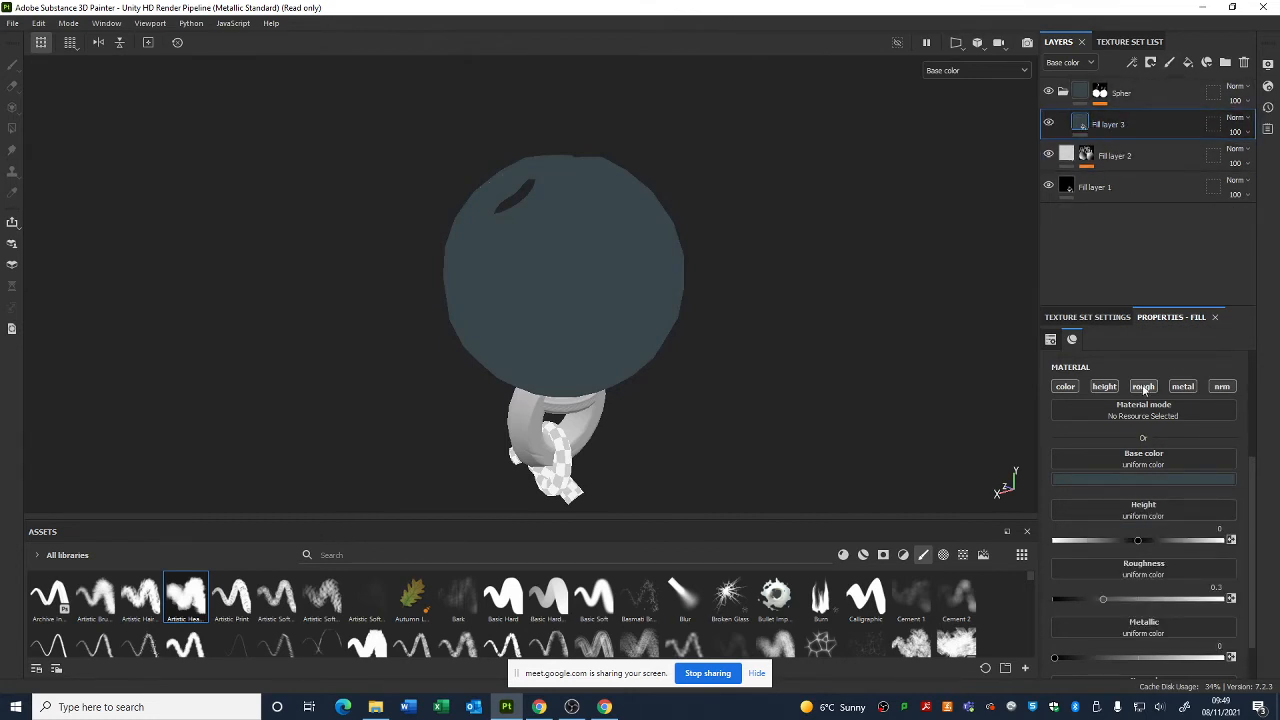
# - Turn off Fill layer 3's height, roughness, metallic and normal channels, leaving only color enabled
pyautogui.click(1110, 388)
pyautogui.click(1149, 389)
pyautogui.click(1182, 388)
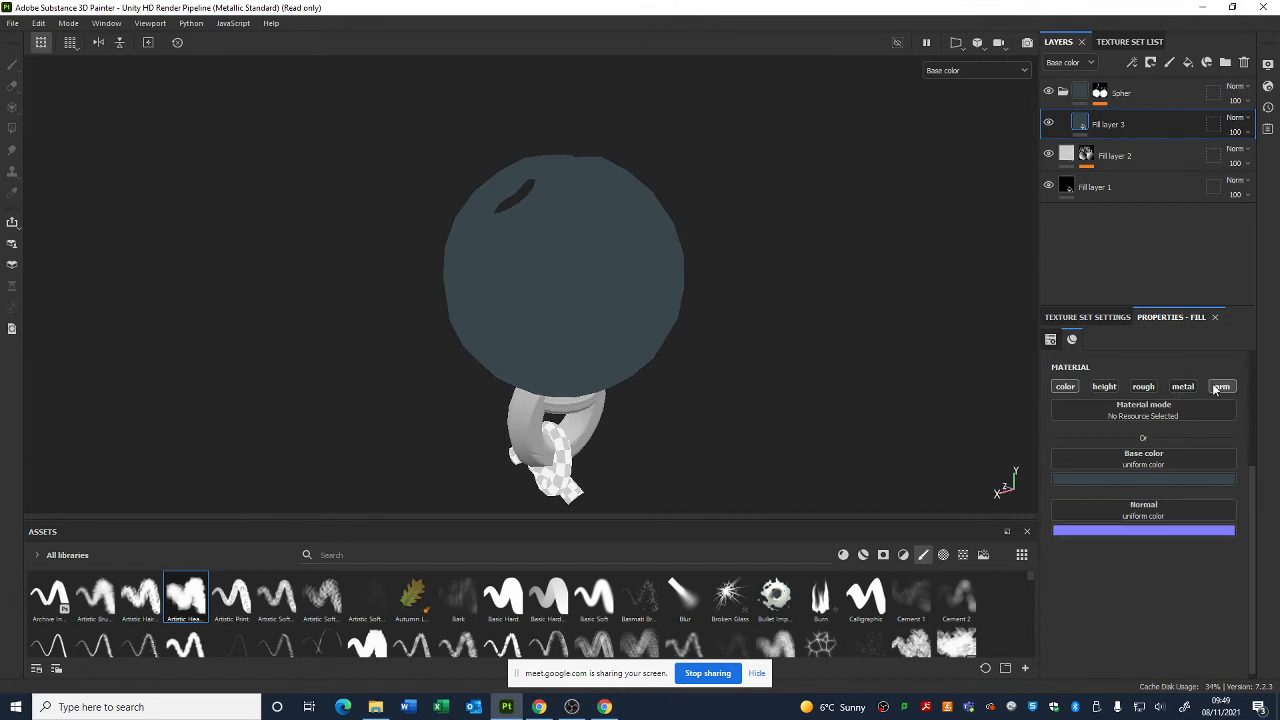
pyautogui.click(1218, 388)
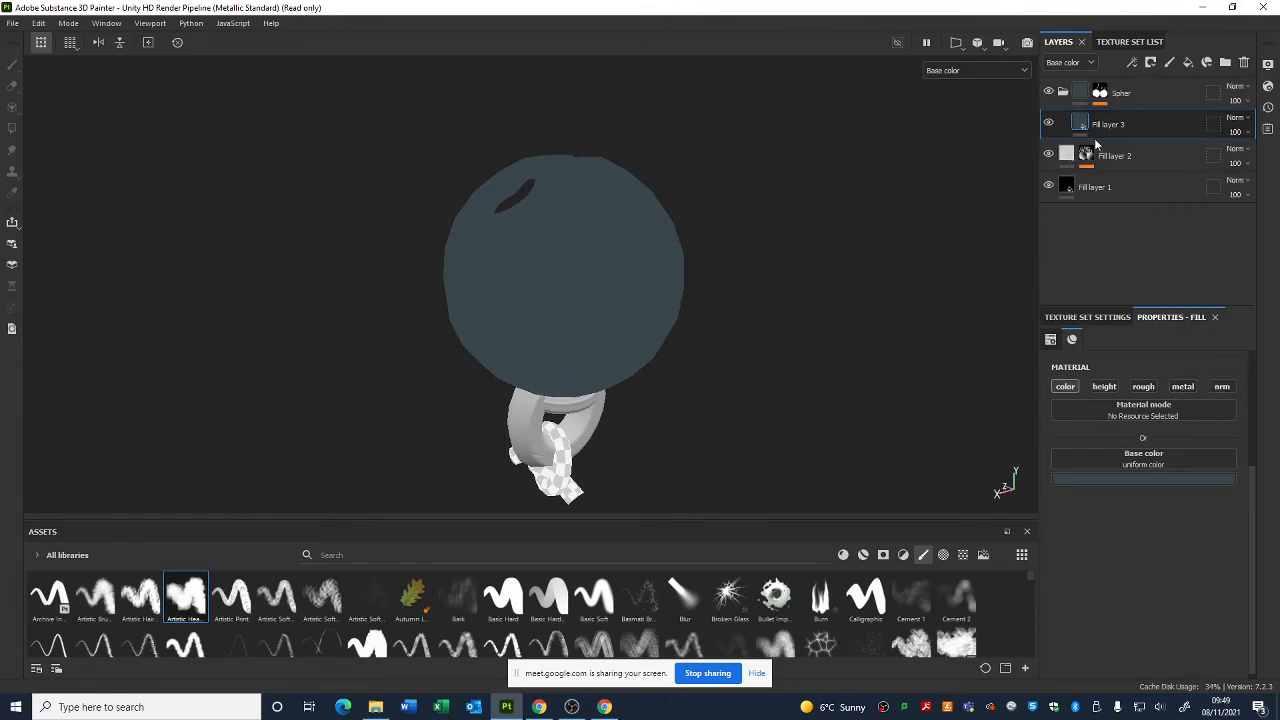
# - Duplicate Fill layer 3 and darken the copy's base color to 2e393d
pyautogui.hotkey('ctrl', 'd')
pyautogui.click(1080, 479)
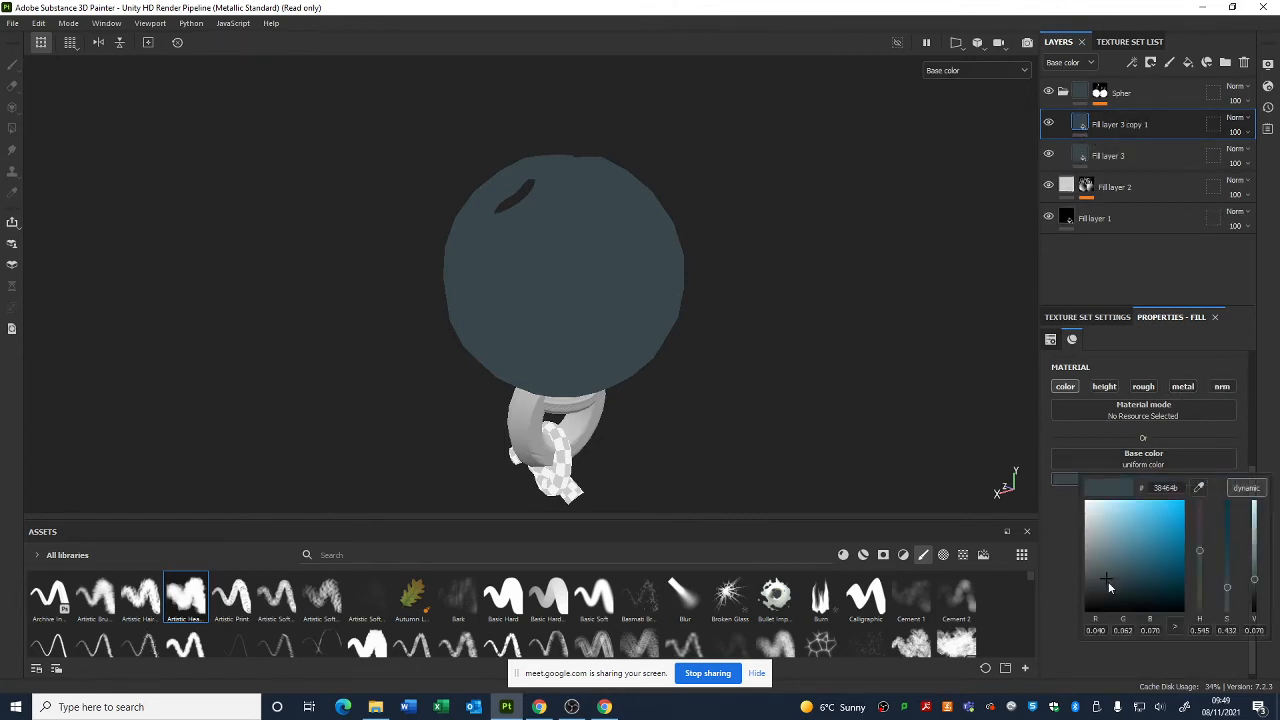
pyautogui.moveTo(1107, 580); pyautogui.dragTo(1107, 587)
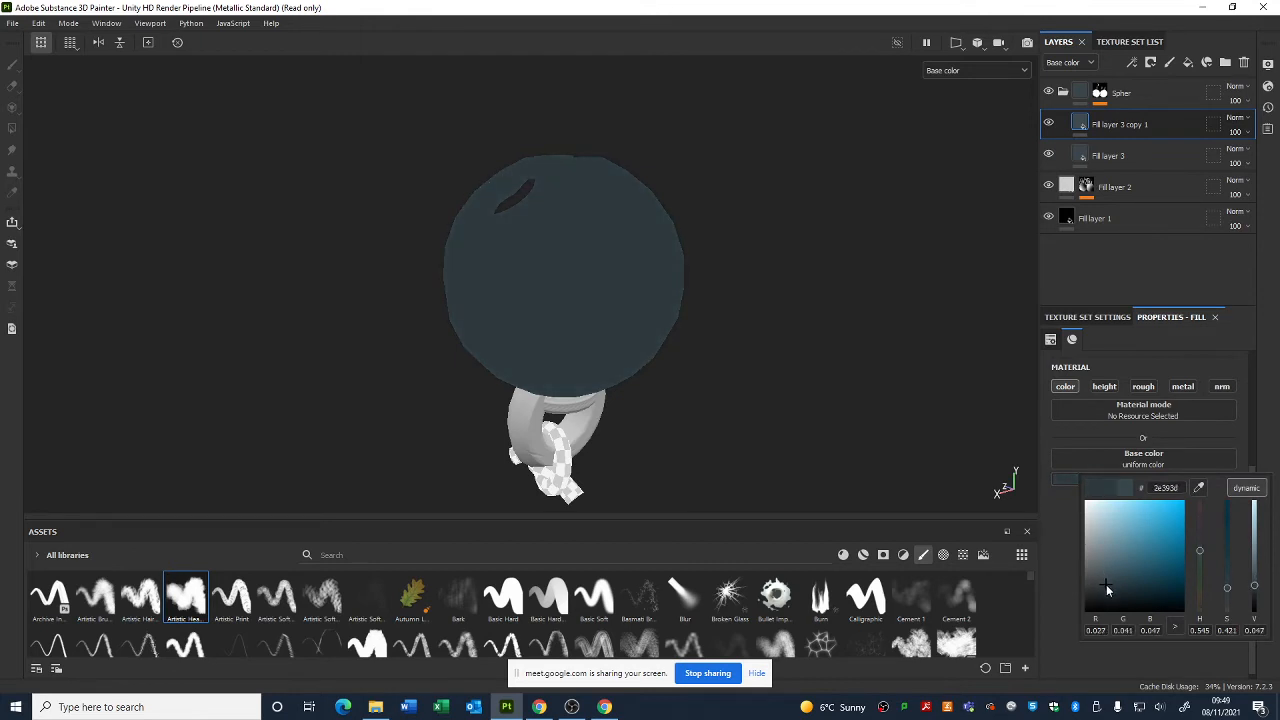
# - Add a black mask with an empty generator to Fill layer 3 copy 1
pyautogui.rightClick(1082, 121)
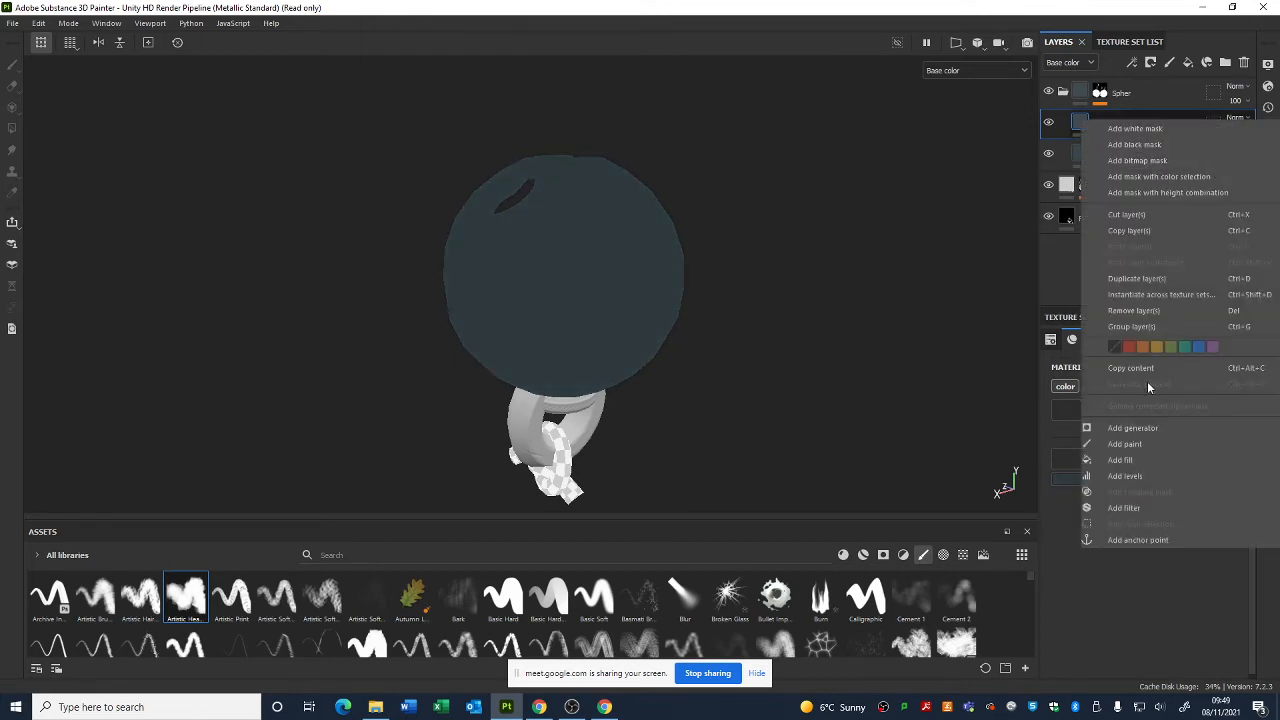
pyautogui.rightClick(1097, 121)
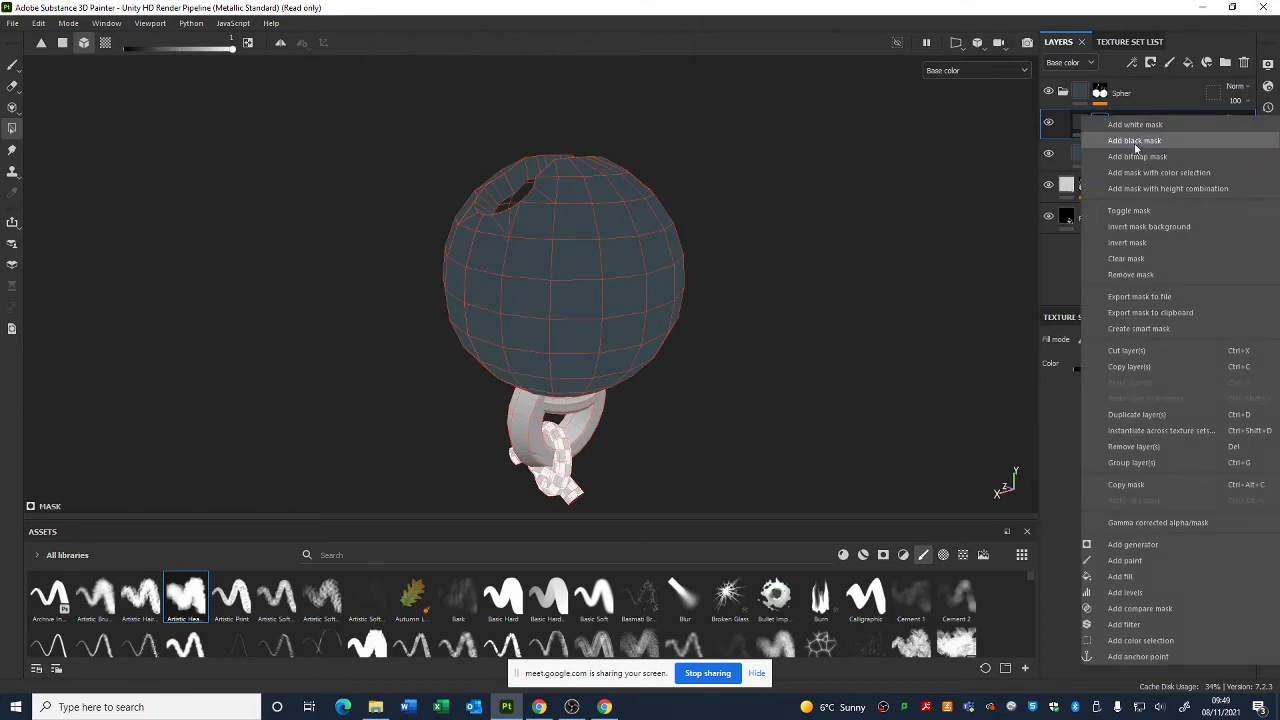
pyautogui.click(1133, 544)
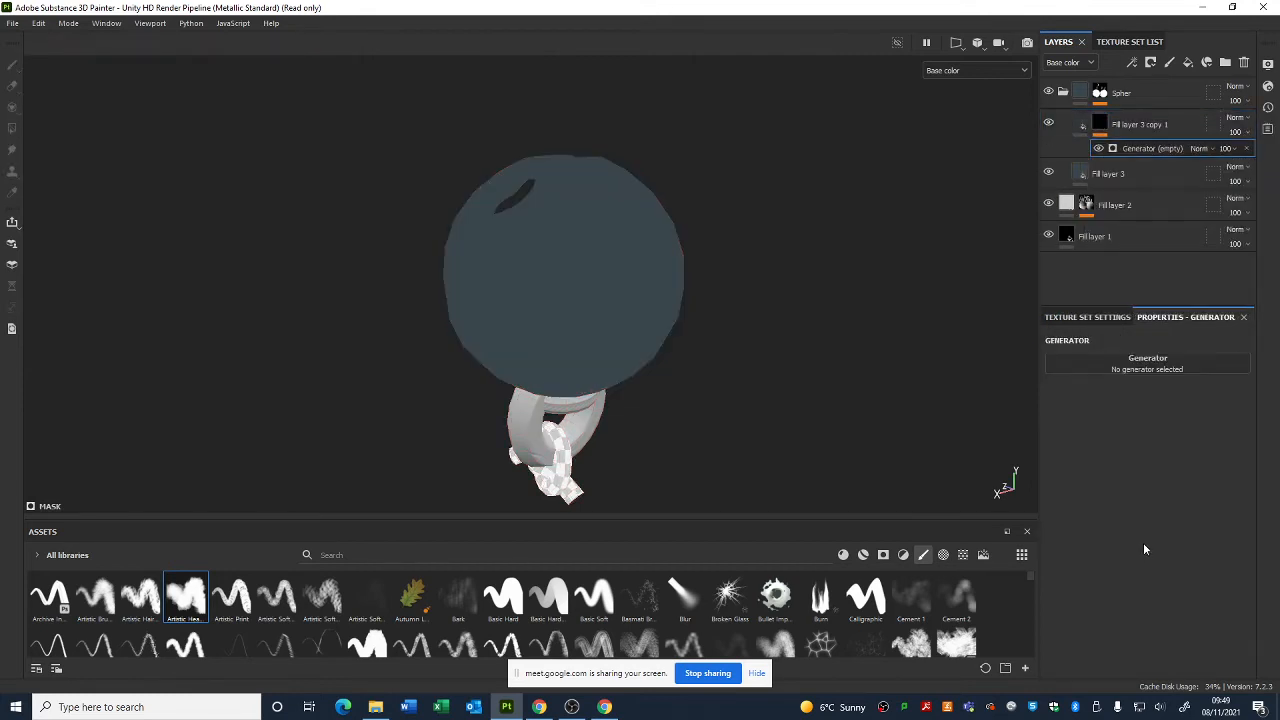
# - Assign the Curvature generator to Fill layer 3 copy 1's mask with Global Invert on, Global Balance 0.62 and Global Contrast 0.12
pyautogui.click(1161, 366)
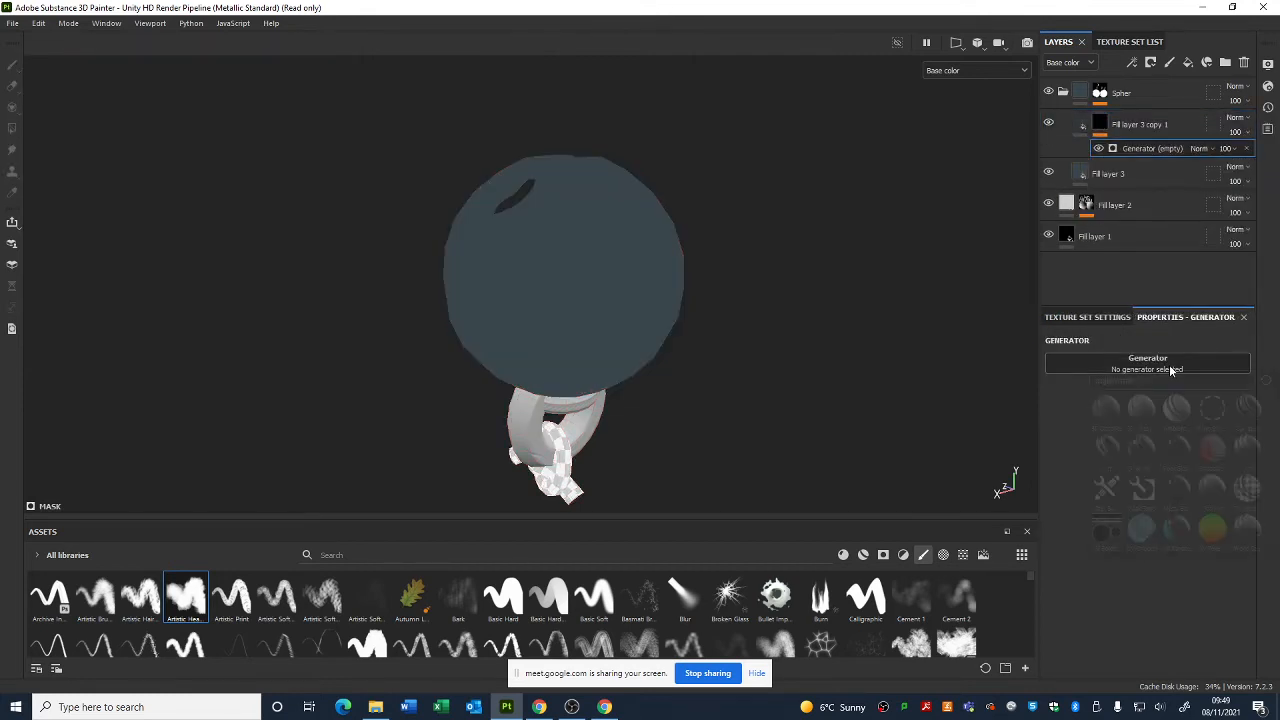
pyautogui.click(1240, 411)
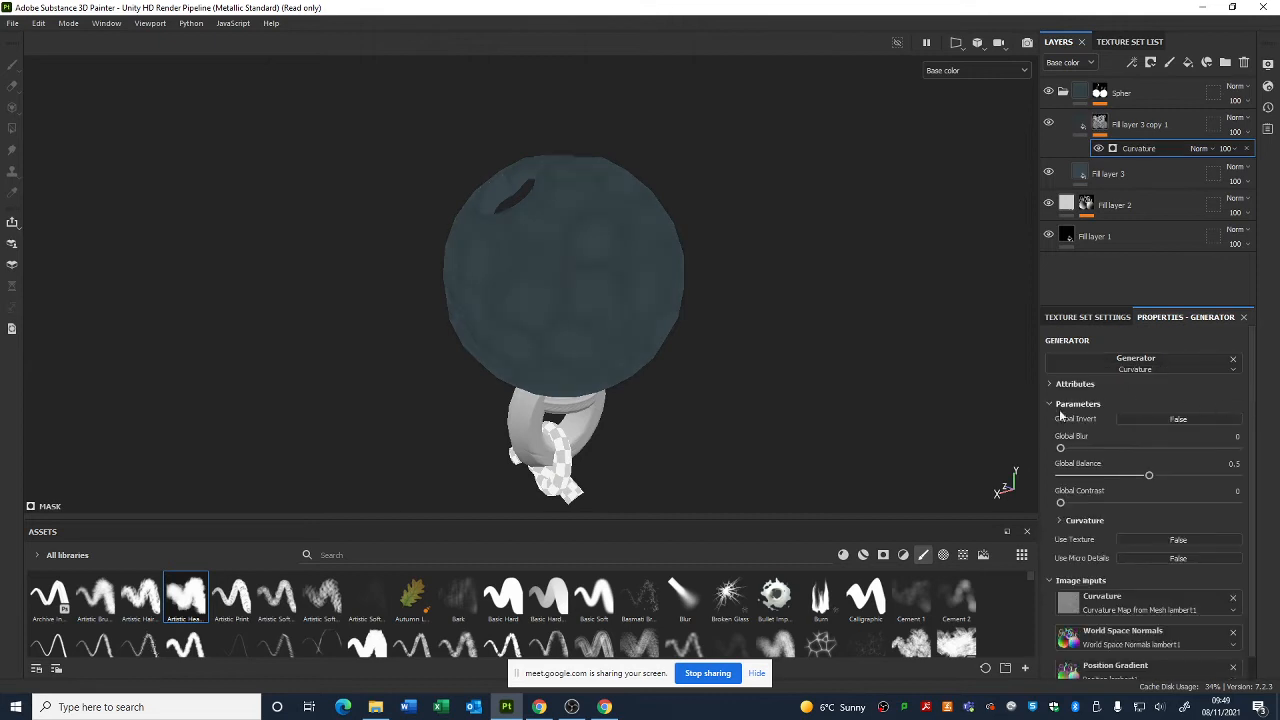
pyautogui.moveTo(1148, 477); pyautogui.dragTo(1057, 449)
pyautogui.moveTo(1062, 503); pyautogui.dragTo(1137, 488)
pyautogui.keyDown('alt'); pyautogui.moveTo(820, 296); pyautogui.dragTo(806, 323); pyautogui.keyUp('alt')
pyautogui.click(1136, 419)
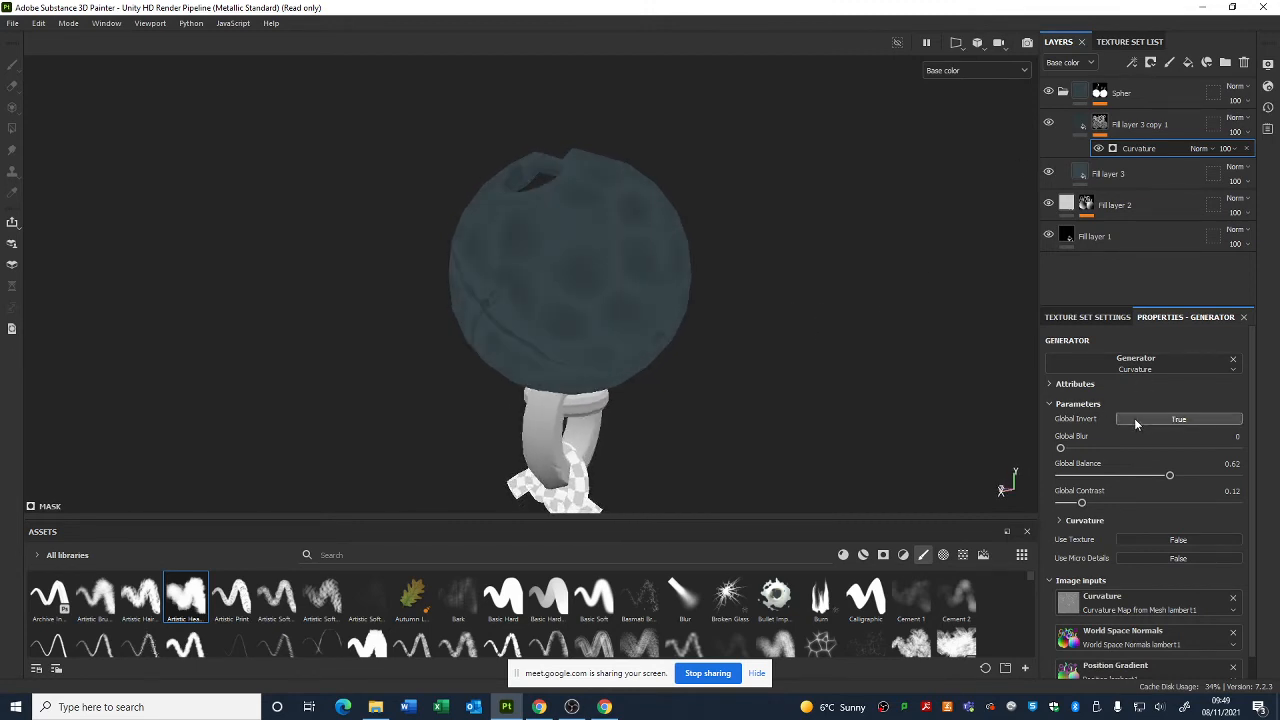
pyautogui.keyDown('alt'); pyautogui.moveTo(707, 321); pyautogui.dragTo(752, 390); pyautogui.keyUp('alt')
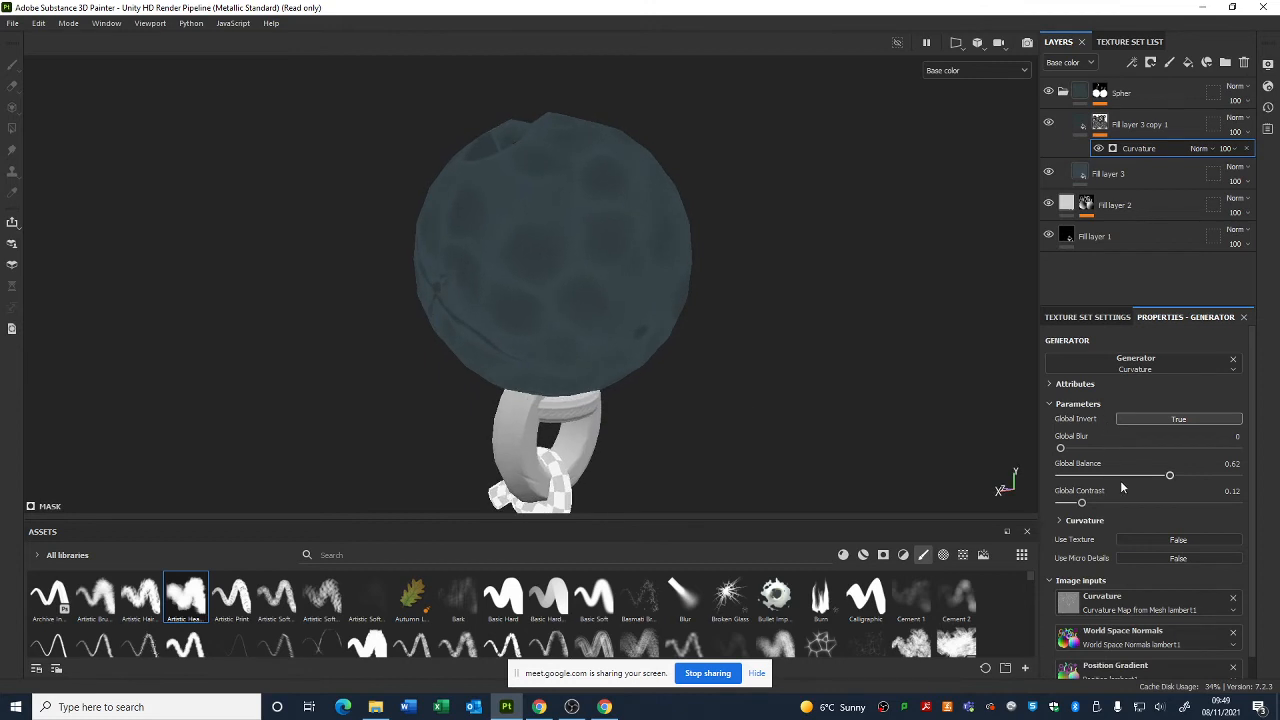
# - Reduce the opacity of Fill layer 3 copy 1 to 63
pyautogui.click(1247, 134)
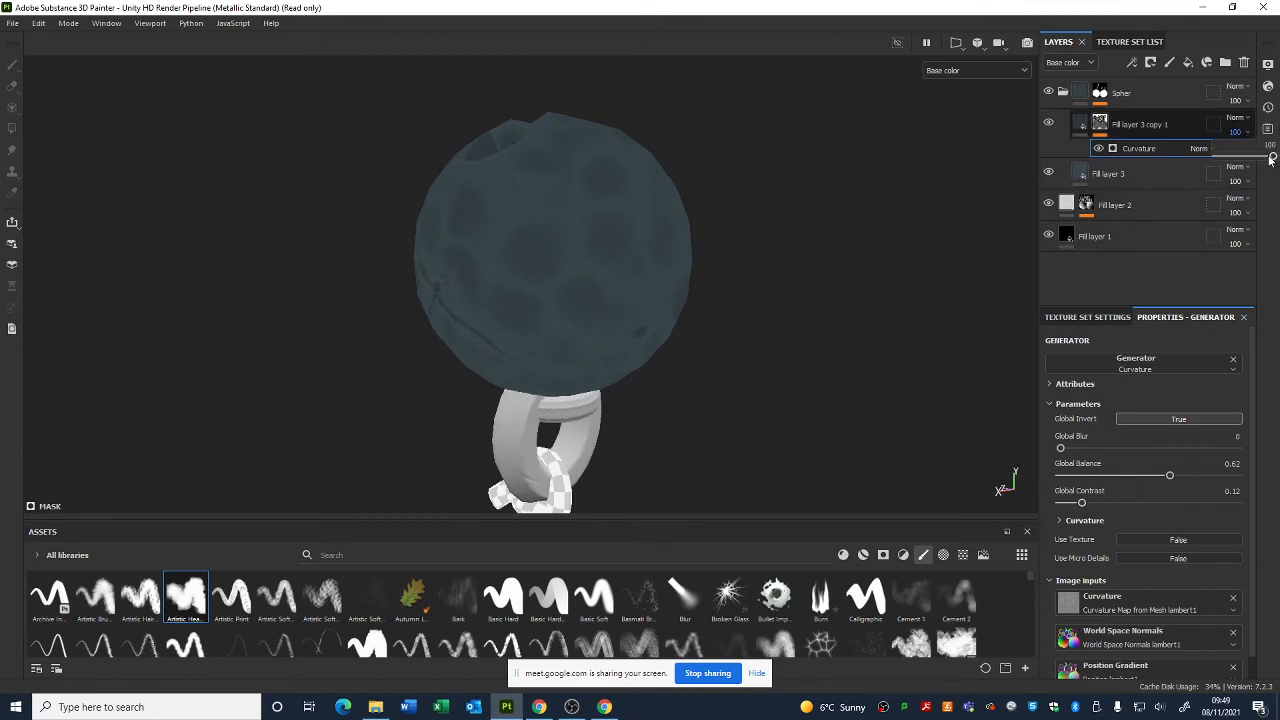
pyautogui.moveTo(1271, 160); pyautogui.dragTo(1253, 160)
pyautogui.keyDown('alt'); pyautogui.moveTo(811, 209); pyautogui.dragTo(696, 361); pyautogui.keyUp('alt')
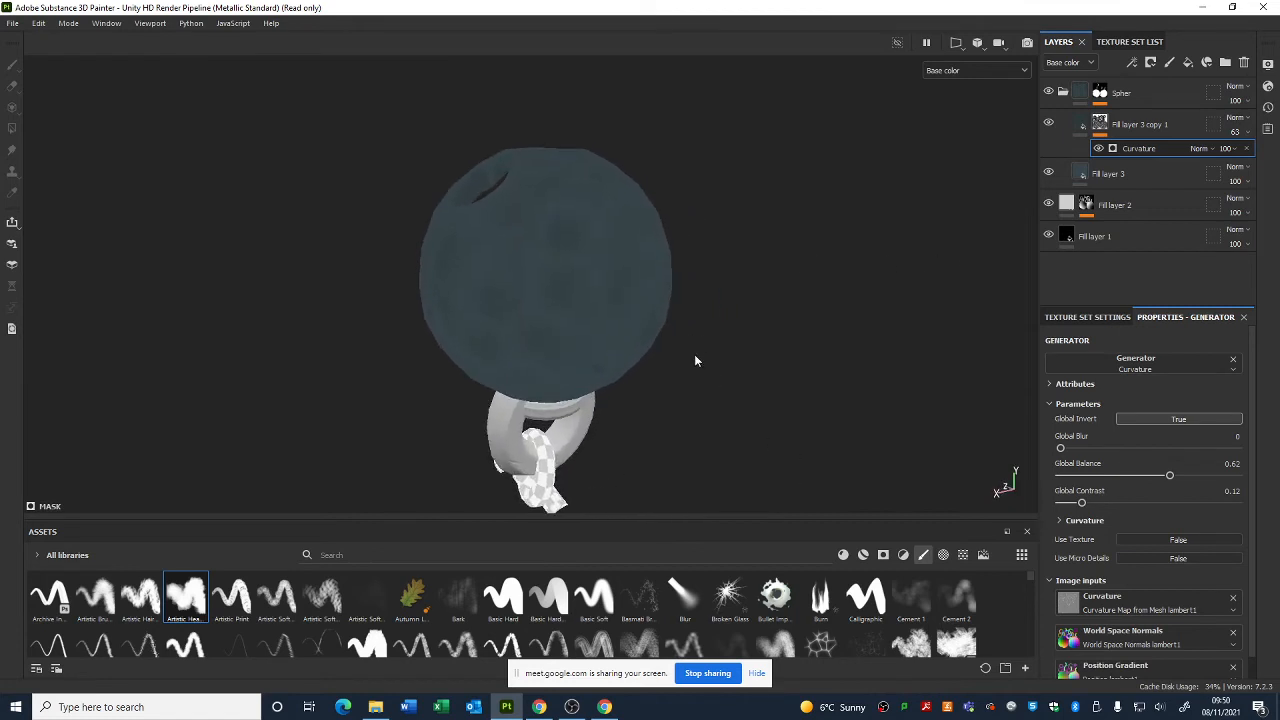
# - Duplicate Fill layer 3 copy 1 and set the new copy's base color to the dark blue 212e43 at opacity 100
pyautogui.click(1149, 124)
pyautogui.hotkey('ctrl', 'd')
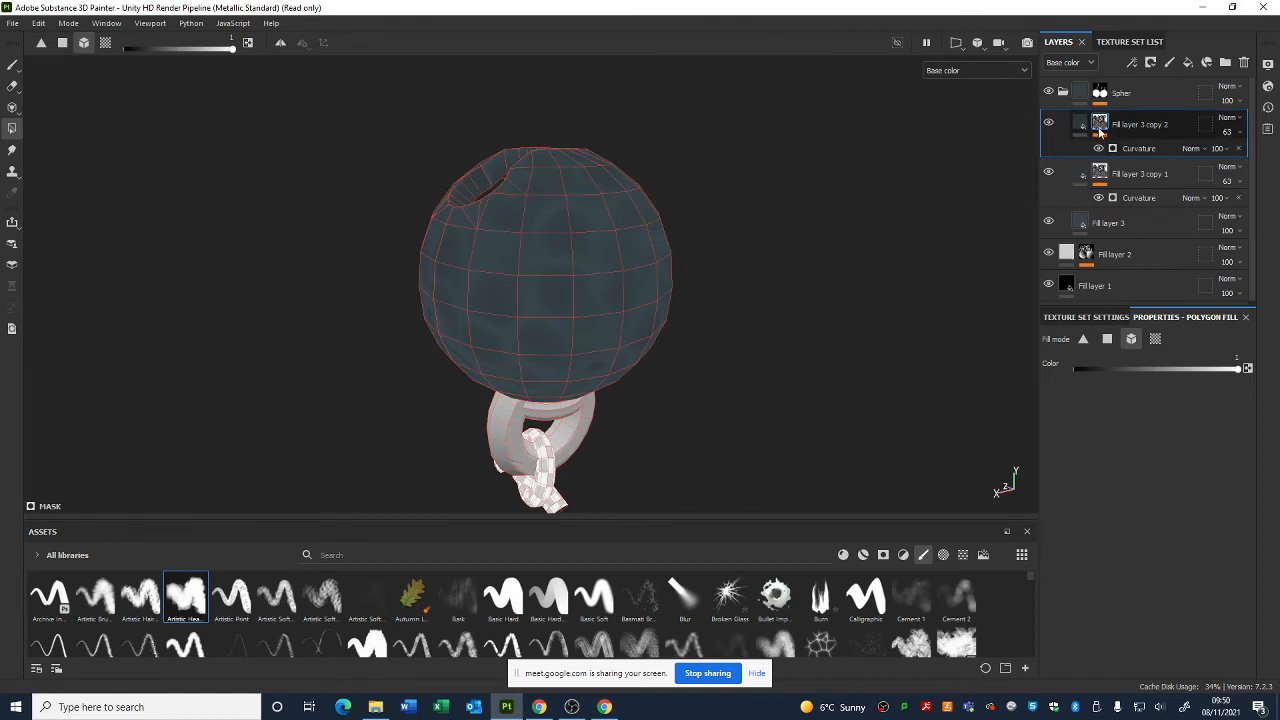
pyautogui.click(1080, 122)
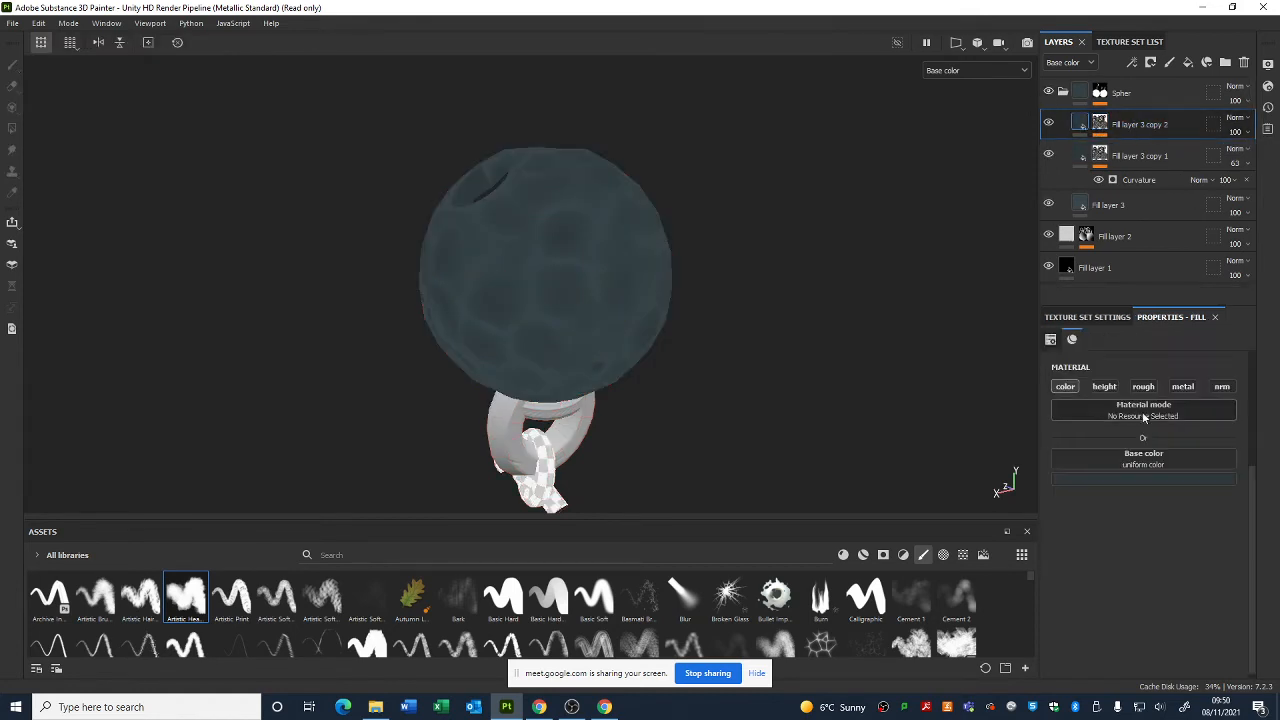
pyautogui.click(1134, 479)
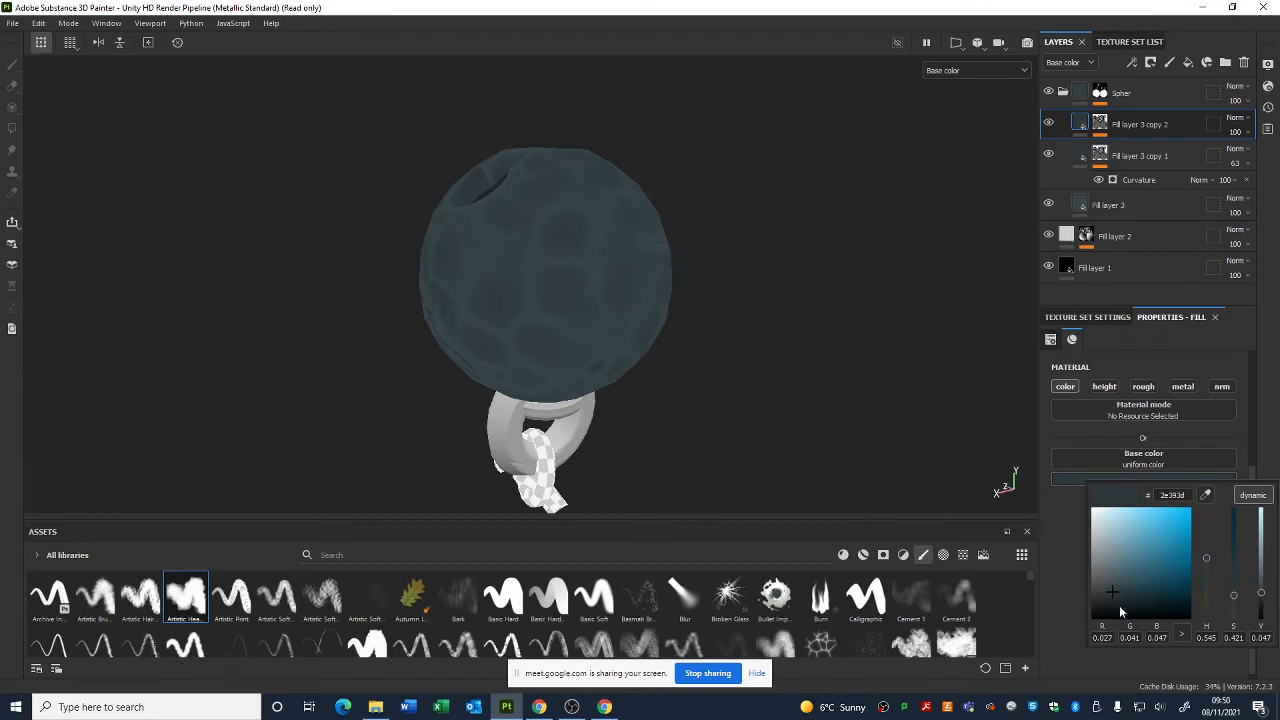
pyautogui.moveTo(1110, 594); pyautogui.dragTo(1144, 589)
pyautogui.moveTo(1206, 560); pyautogui.dragTo(1208, 554)
# - Replace the Curvature generator on Fill layer 3 copy 2's mask with World Space Normals and turn on Global Invert
pyautogui.click(1117, 125)
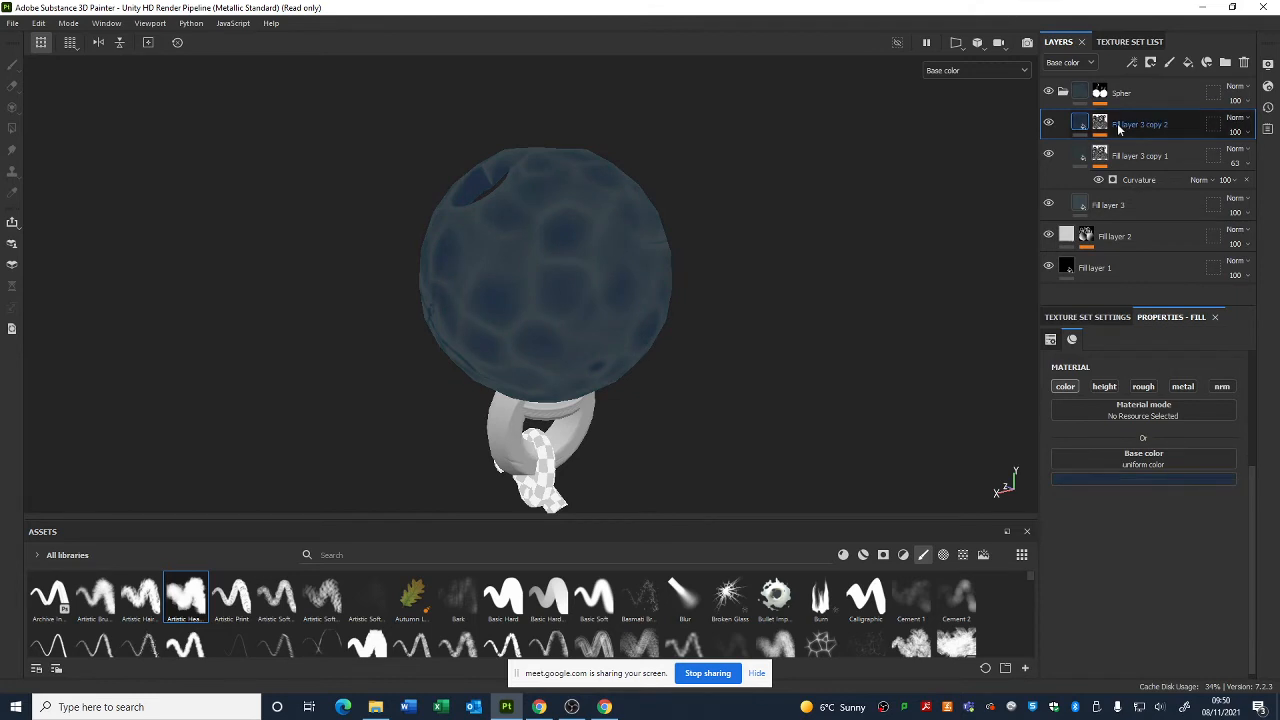
pyautogui.click(1102, 123)
pyautogui.click(1138, 148)
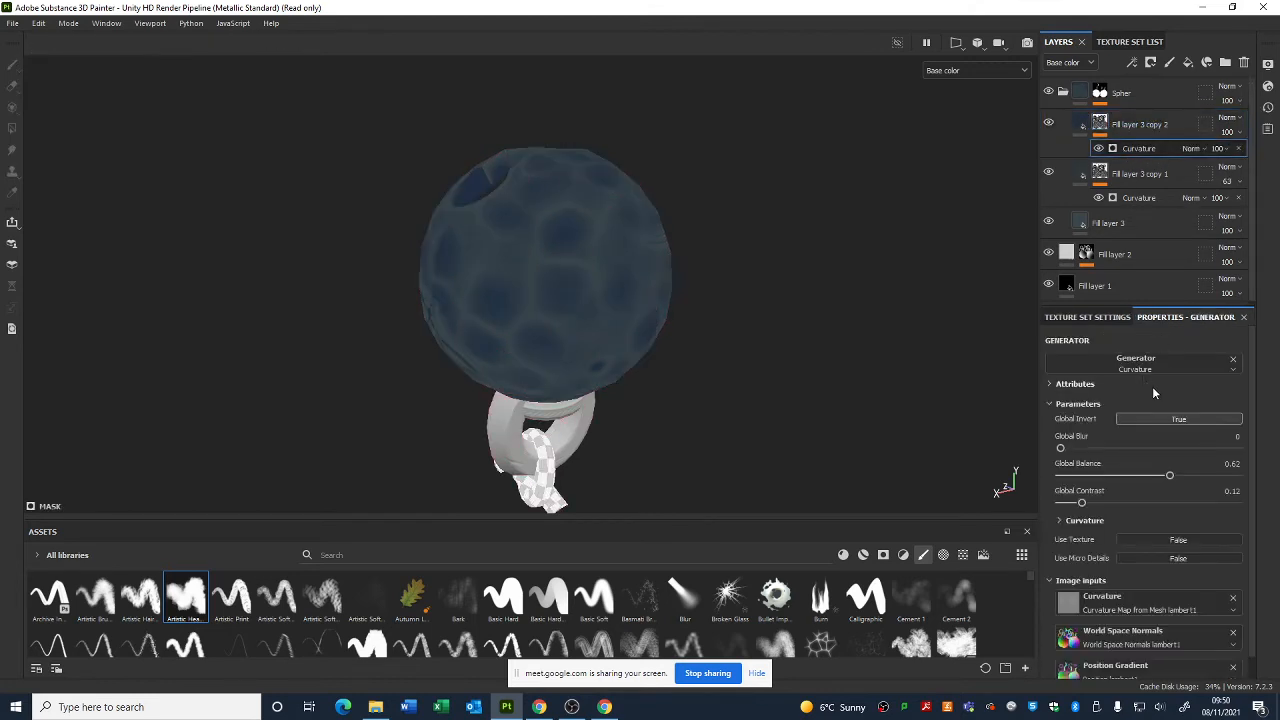
pyautogui.click(1150, 364)
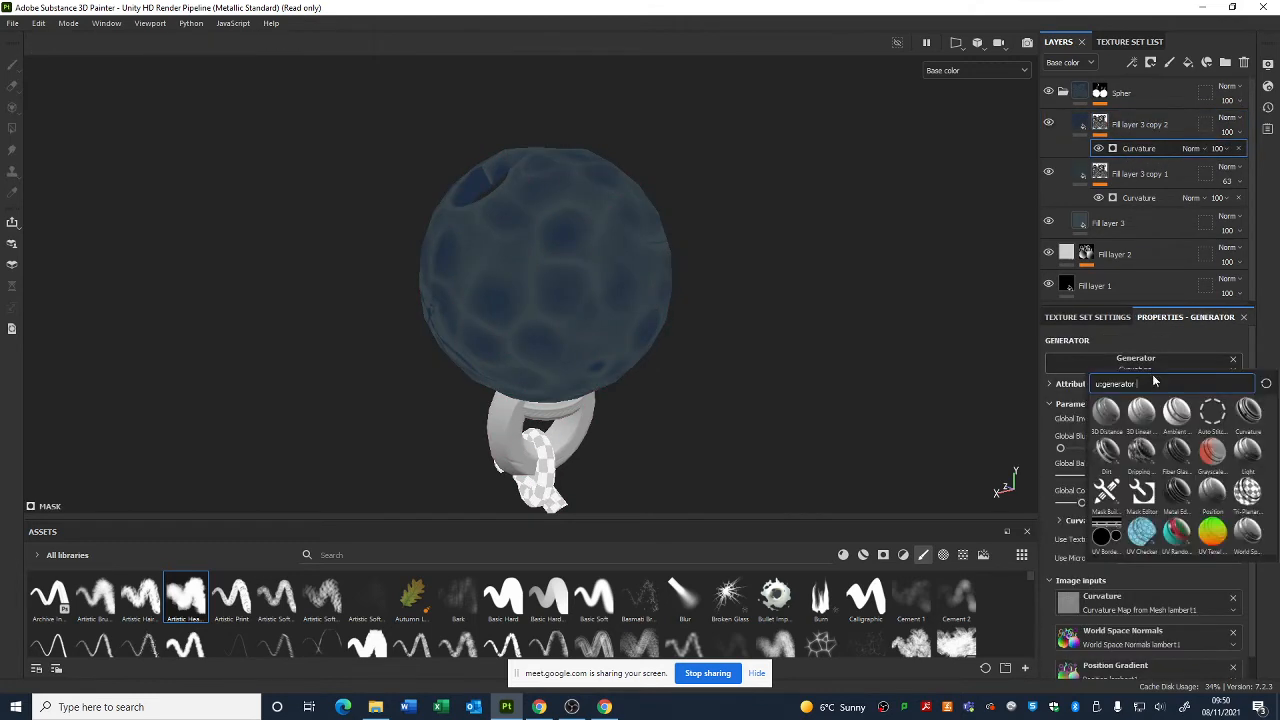
pyautogui.click(1249, 533)
pyautogui.moveTo(734, 349)
pyautogui.keyDown('alt'); pyautogui.mouseDown()
pyautogui.moveTo(743, 429)
pyautogui.moveTo(730, 294)
pyautogui.moveTo(737, 349)
pyautogui.mouseUp(); pyautogui.keyUp('alt')
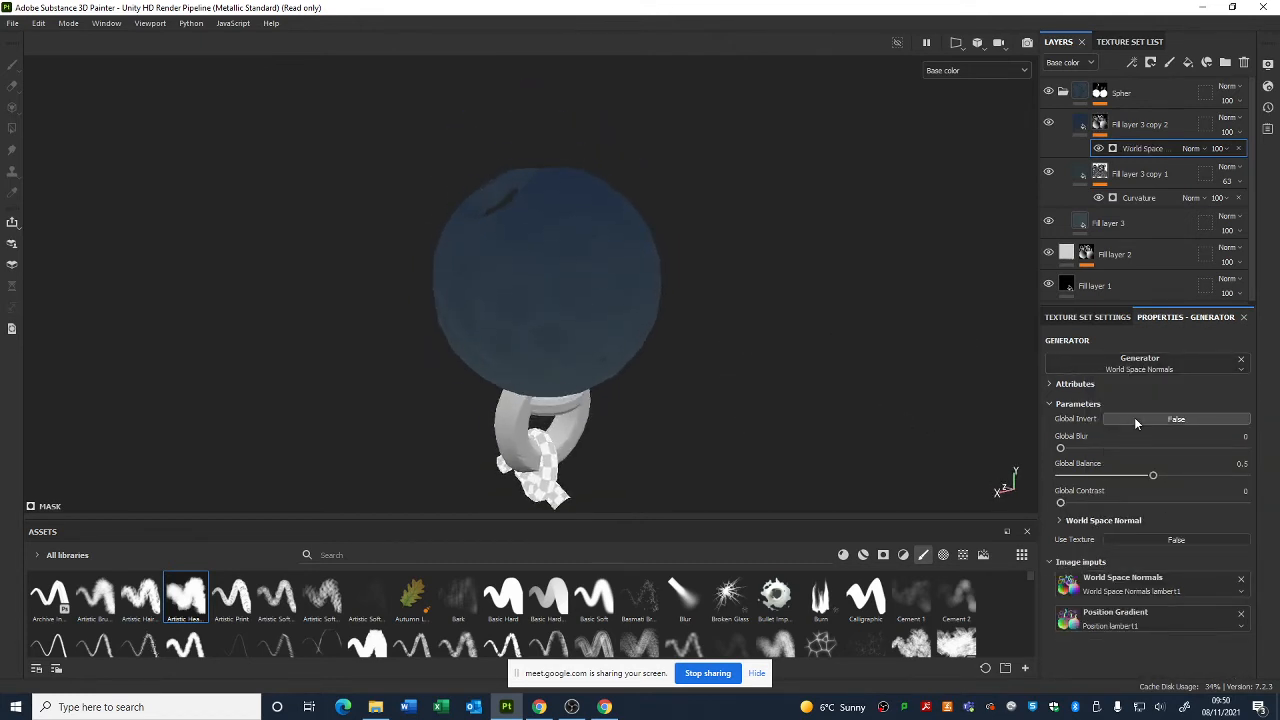
pyautogui.click(1134, 418)
pyautogui.keyDown('alt'); pyautogui.moveTo(893, 393); pyautogui.dragTo(740, 290); pyautogui.keyUp('alt')
# - Shift the base color of Fill layer 3 copy 2 from blue to a dark purple
pyautogui.click(1083, 124)
pyautogui.click(1106, 474)
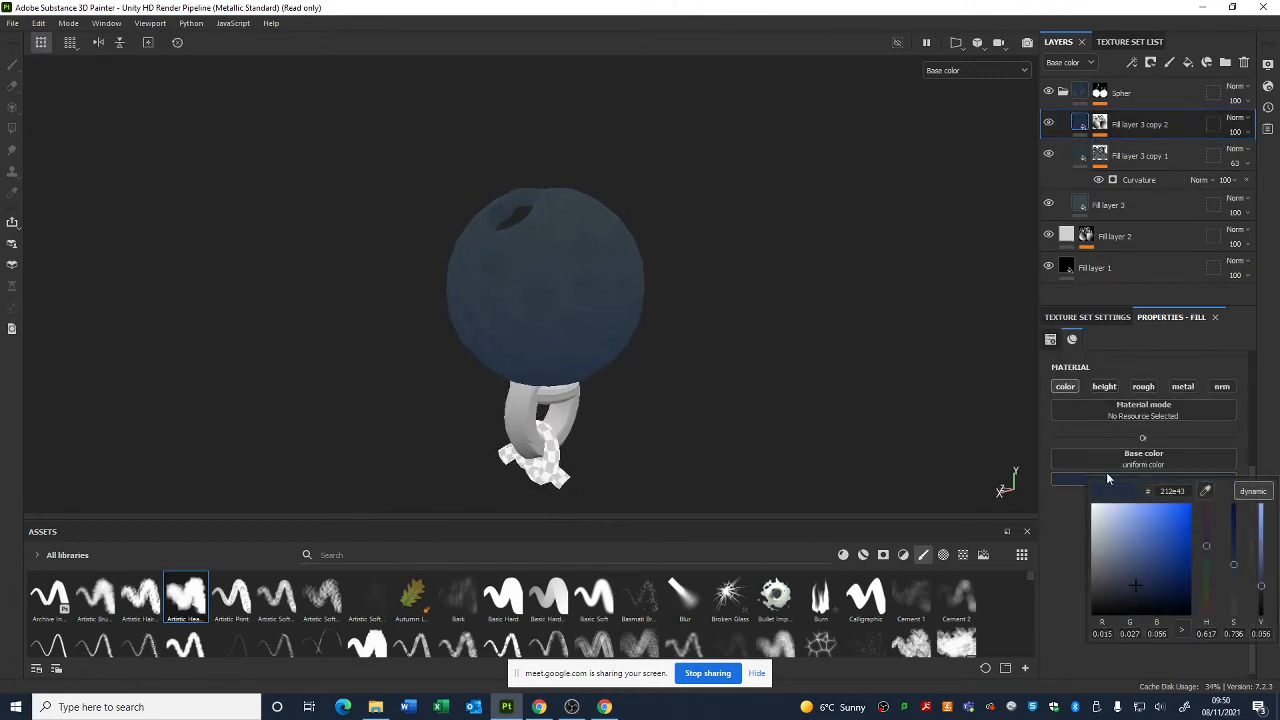
pyautogui.moveTo(1208, 542); pyautogui.dragTo(1208, 531)
pyautogui.keyDown('alt'); pyautogui.moveTo(785, 405); pyautogui.dragTo(717, 380); pyautogui.keyUp('alt')
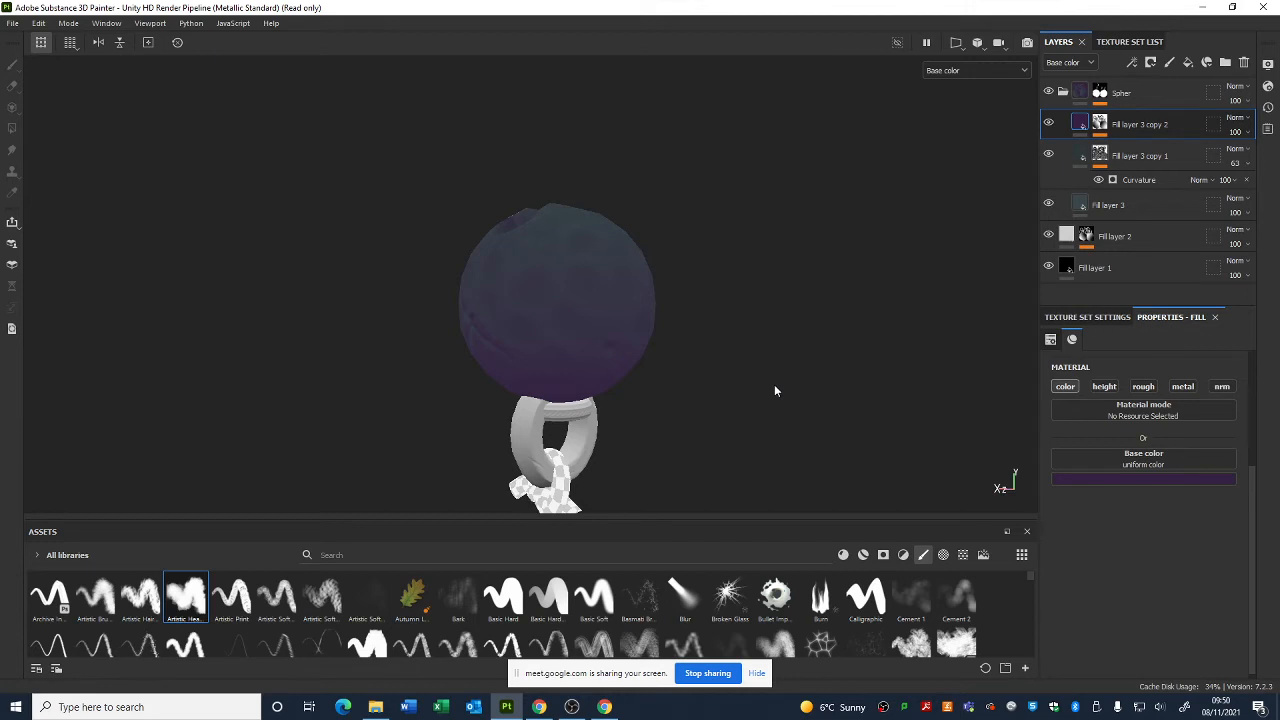
pyautogui.keyDown('alt'); pyautogui.moveTo(774, 391); pyautogui.dragTo(703, 358); pyautogui.keyUp('alt')
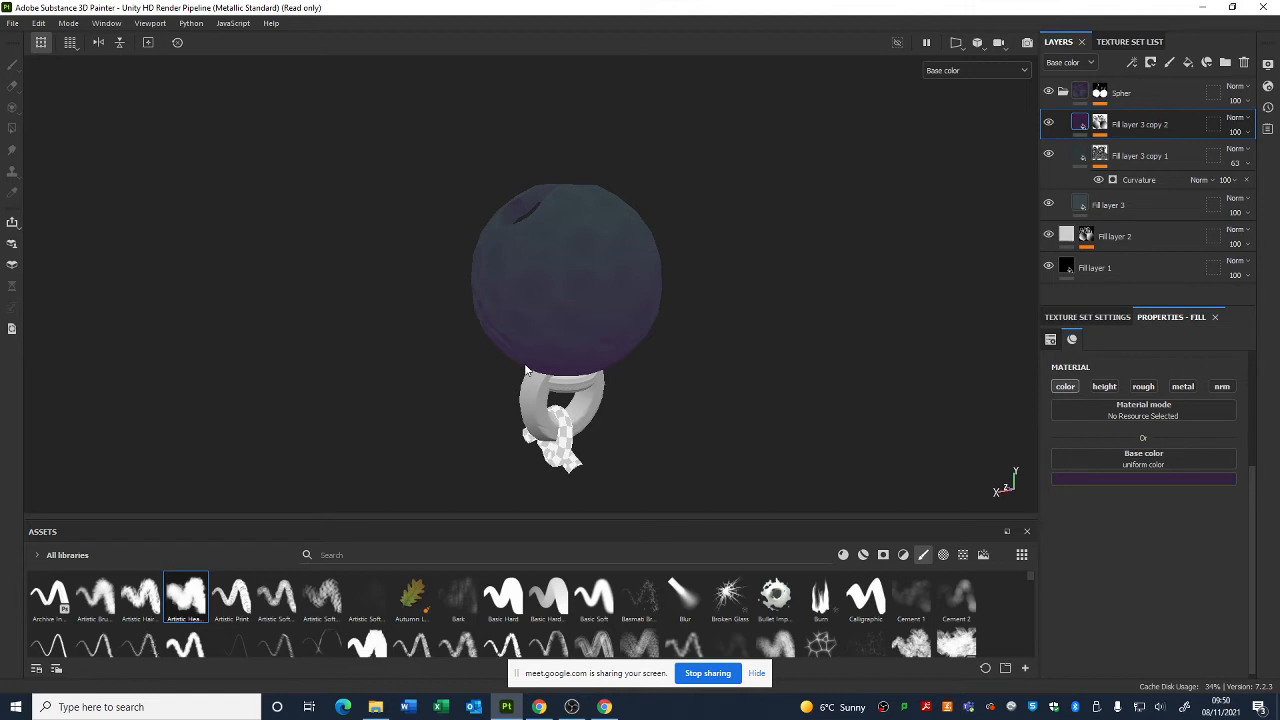
pyautogui.keyDown('alt'); pyautogui.moveTo(620, 305); pyautogui.dragTo(687, 306); pyautogui.keyUp('alt')
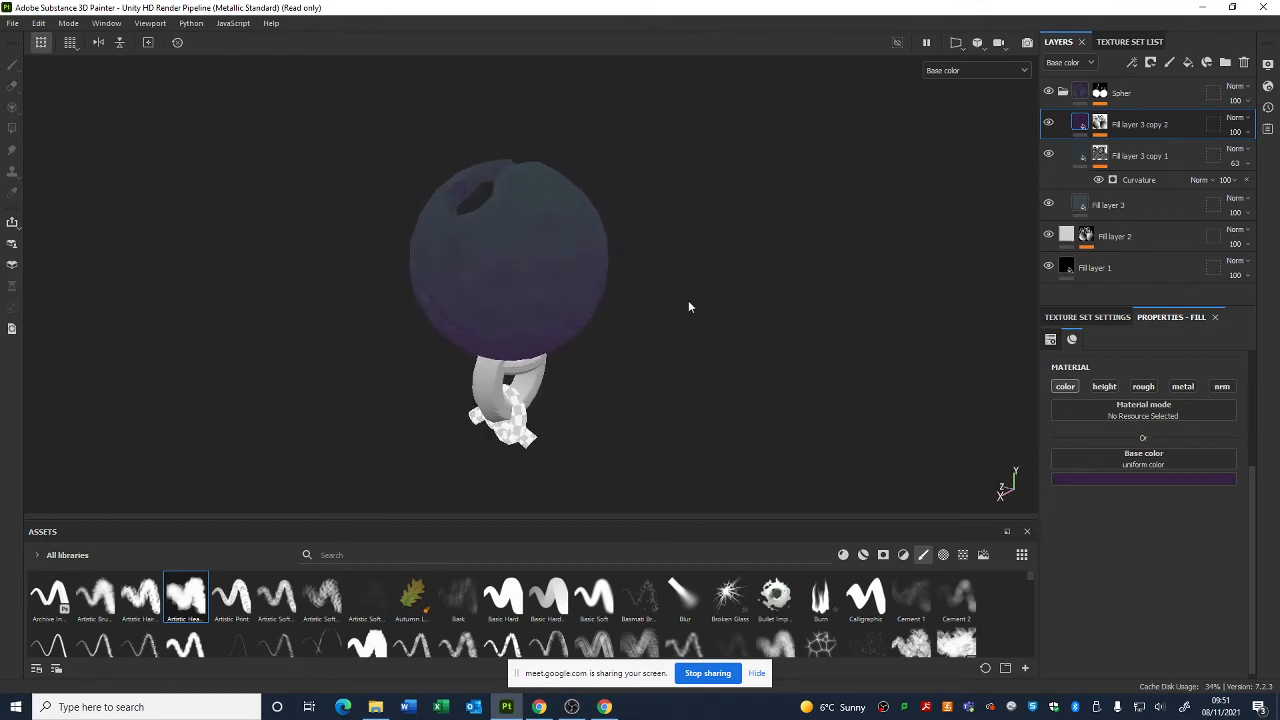
pyautogui.keyDown('alt'); pyautogui.moveTo(649, 304); pyautogui.dragTo(524, 372); pyautogui.keyUp('alt')
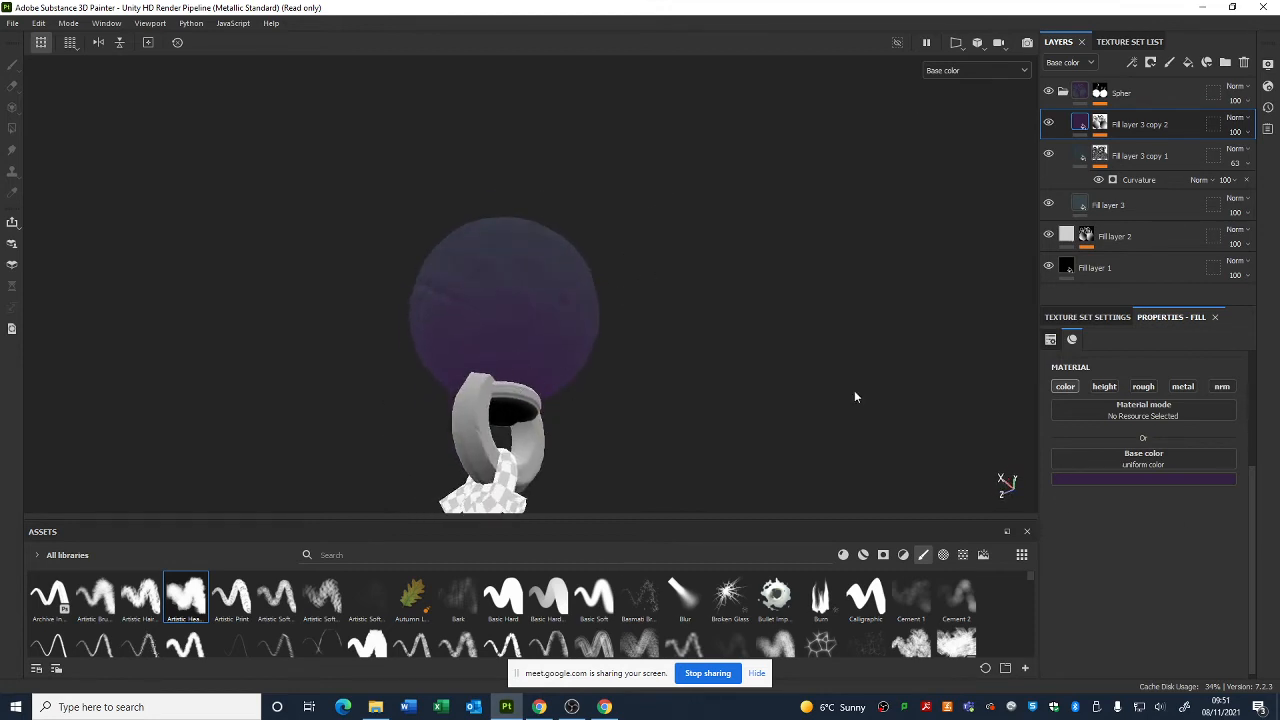
pyautogui.click(1102, 123)
pyautogui.click(1145, 152)
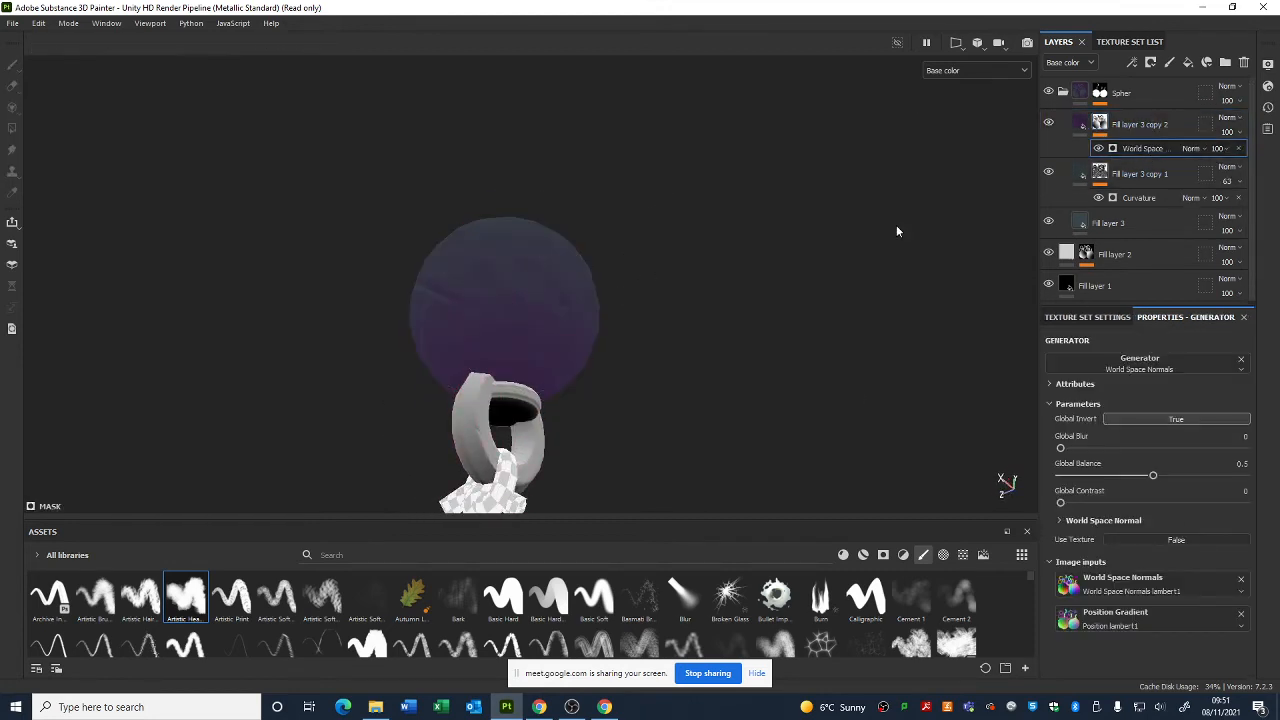
pyautogui.keyDown('alt'); pyautogui.moveTo(774, 212); pyautogui.dragTo(726, 297); pyautogui.keyUp('alt')
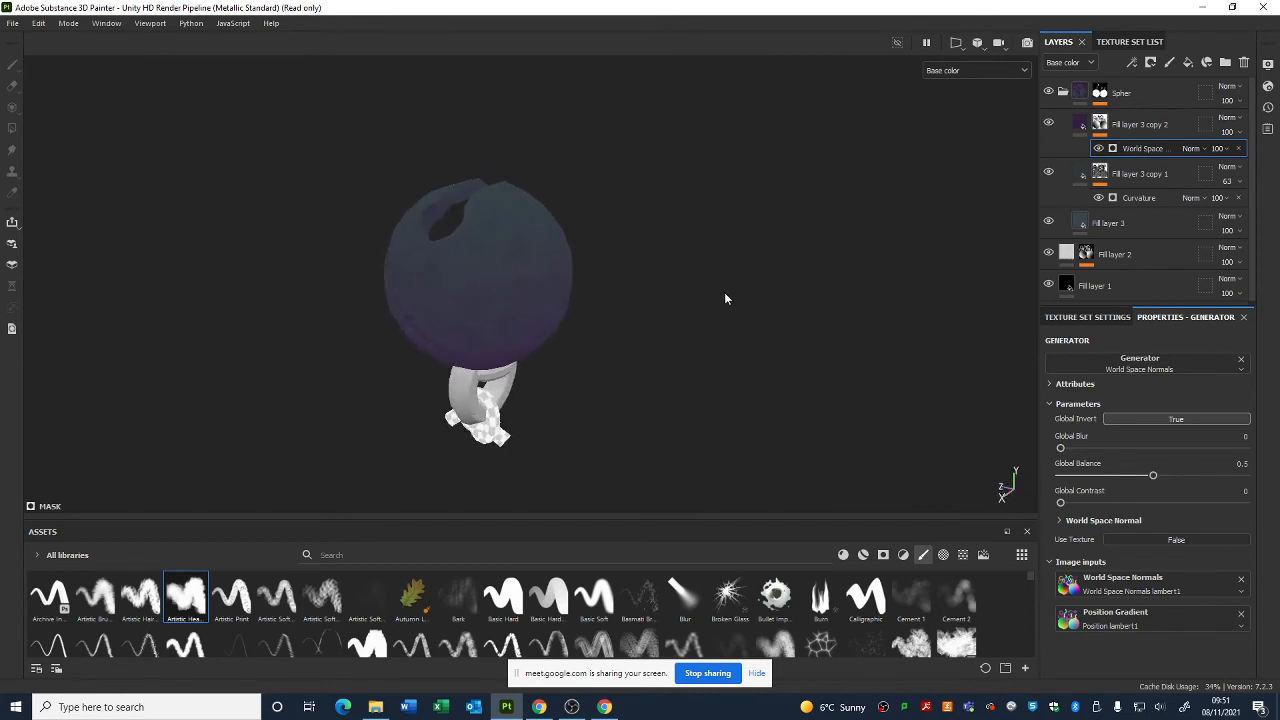
# - Add a new fill layer above Fill layer 3 copy 2 and leave only its color channel enabled
pyautogui.click(1143, 126)
pyautogui.click(1190, 62)
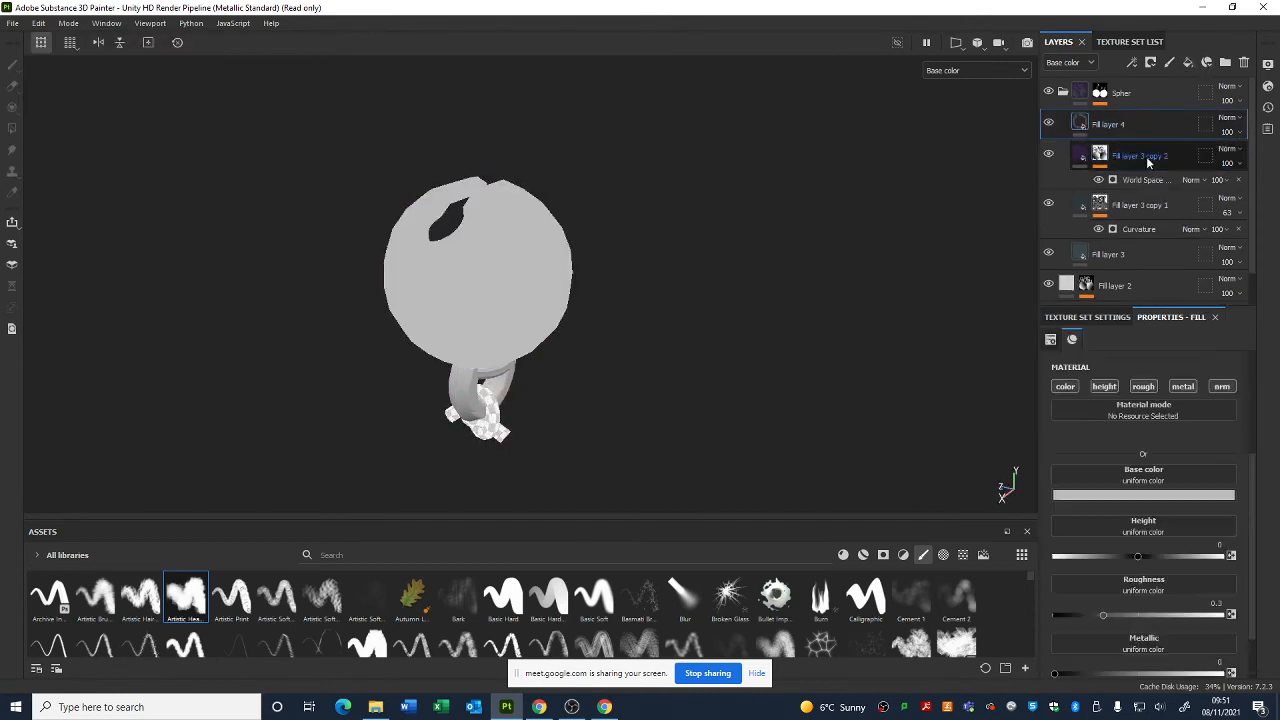
pyautogui.click(1143, 386)
pyautogui.click(1182, 386)
pyautogui.click(1221, 386)
pyautogui.click(1104, 386)
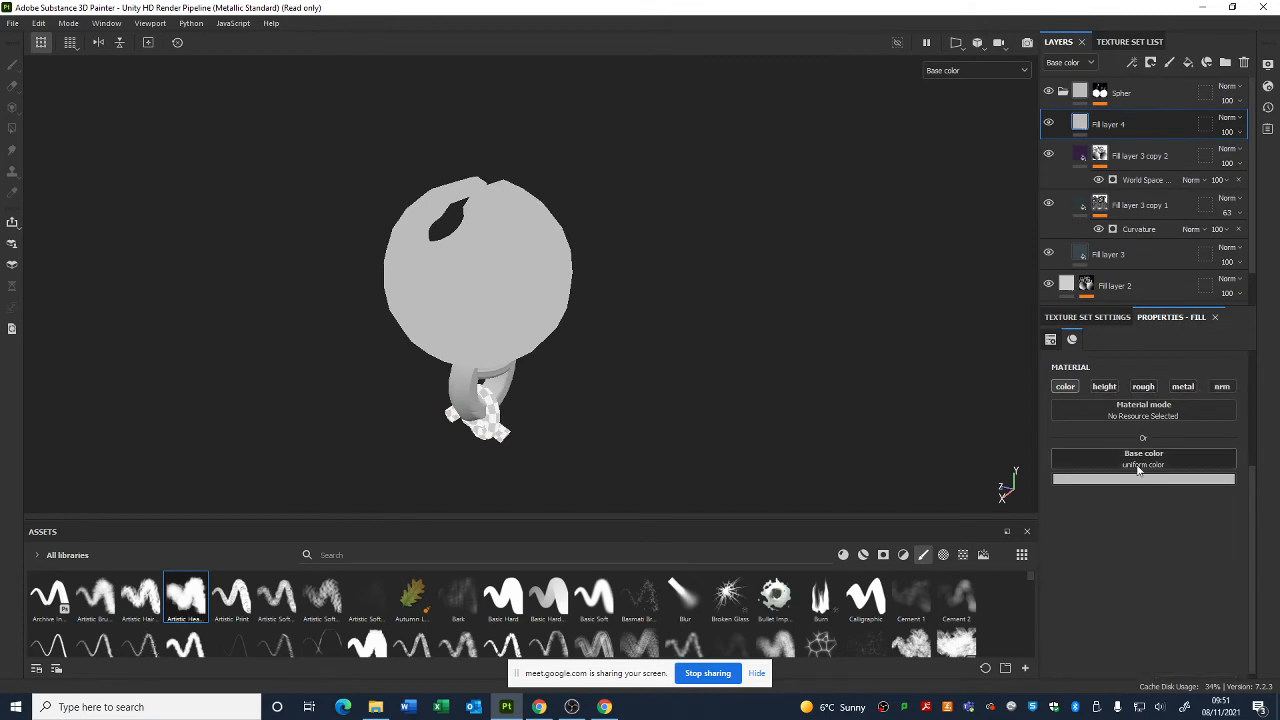
# - Set Fill layer 4's base color to black and give it a black mask with an empty generator
pyautogui.click(1140, 478)
pyautogui.moveTo(1128, 544); pyautogui.dragTo(1100, 564)
pyautogui.rightClick(1128, 126)
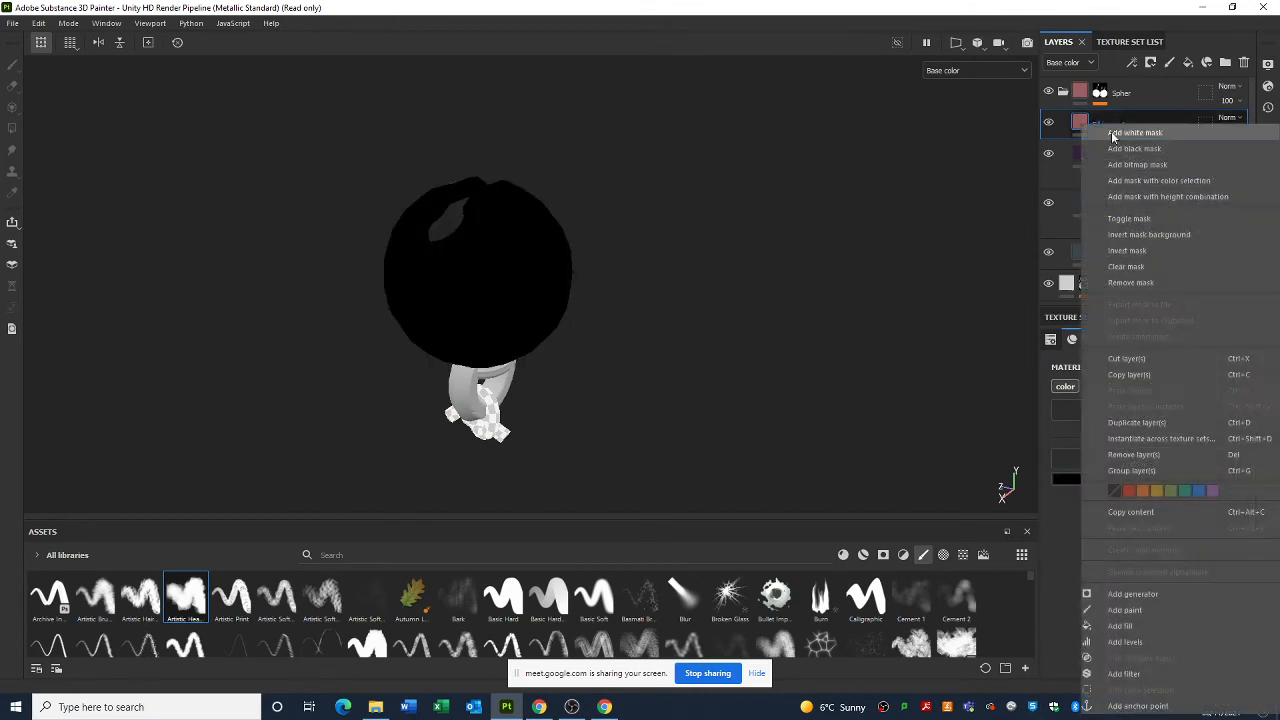
pyautogui.click(1117, 146)
pyautogui.rightClick(1100, 123)
pyautogui.click(1148, 566)
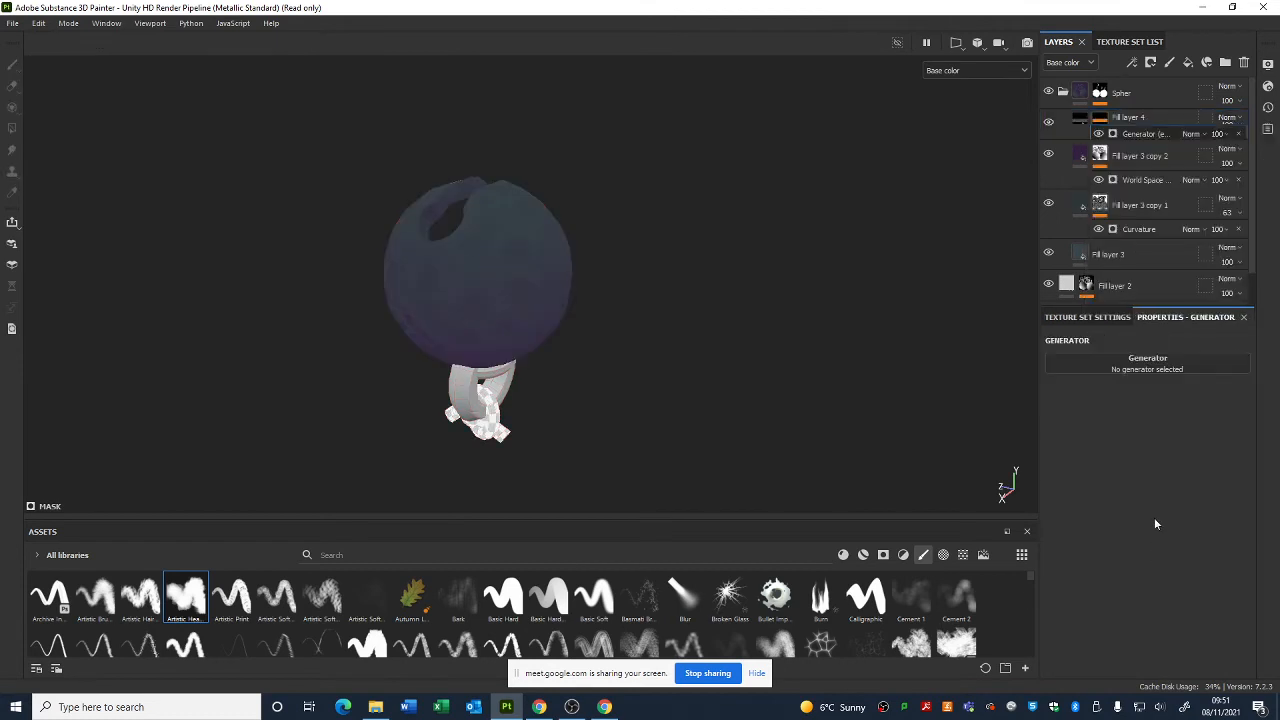
# - Assign the Ambient Occlusion generator to Fill layer 4's mask with Global Invert on, Global Balance 0.03 and Global Contrast 1
pyautogui.click(1182, 368)
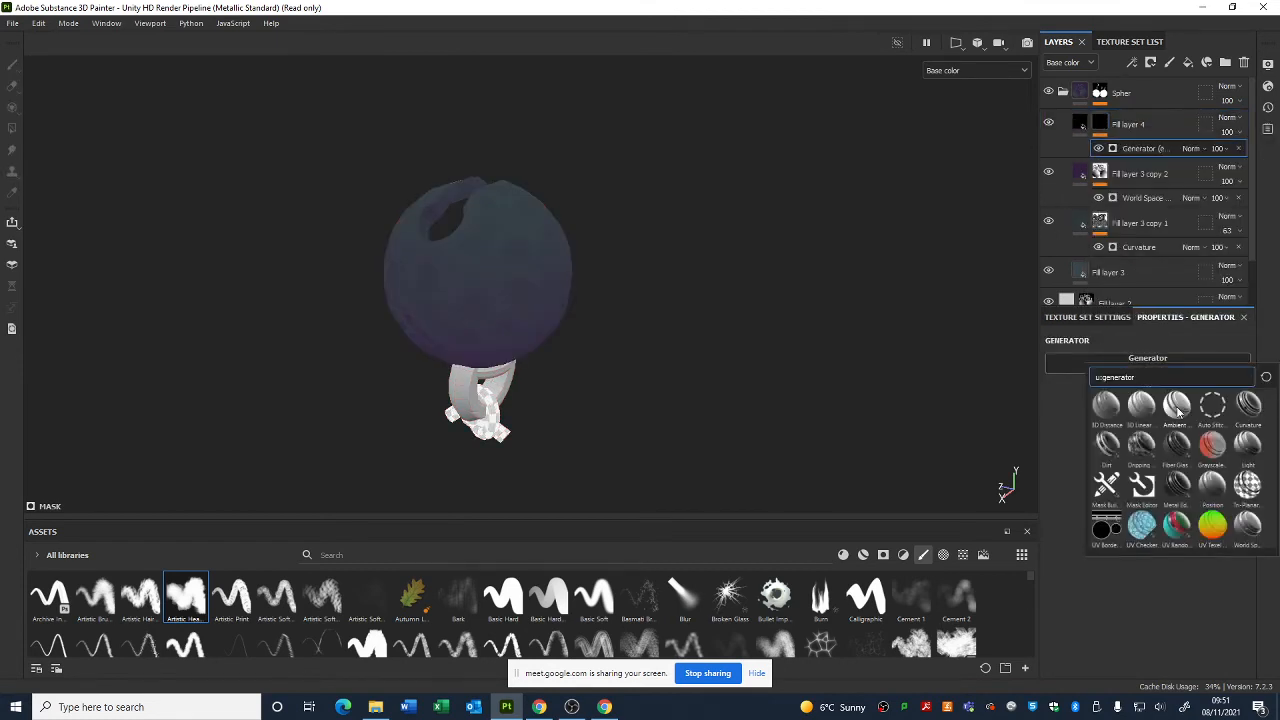
pyautogui.click(1177, 405)
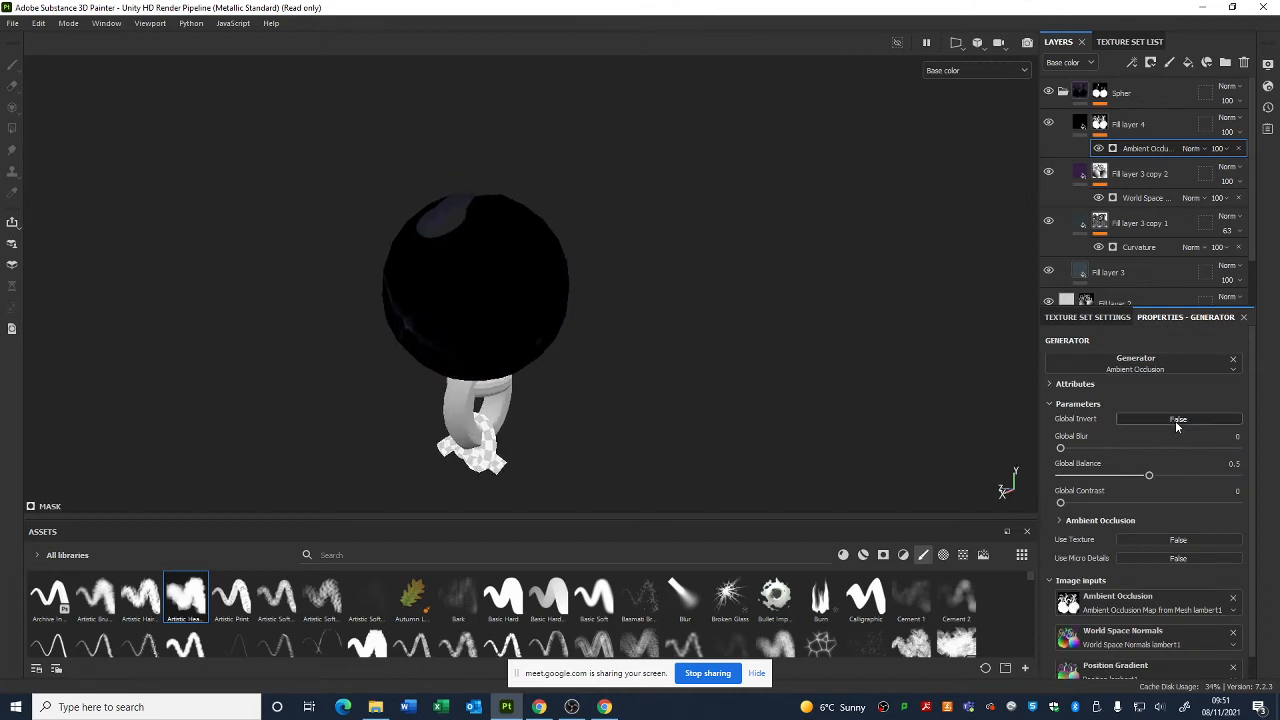
pyautogui.click(1177, 420)
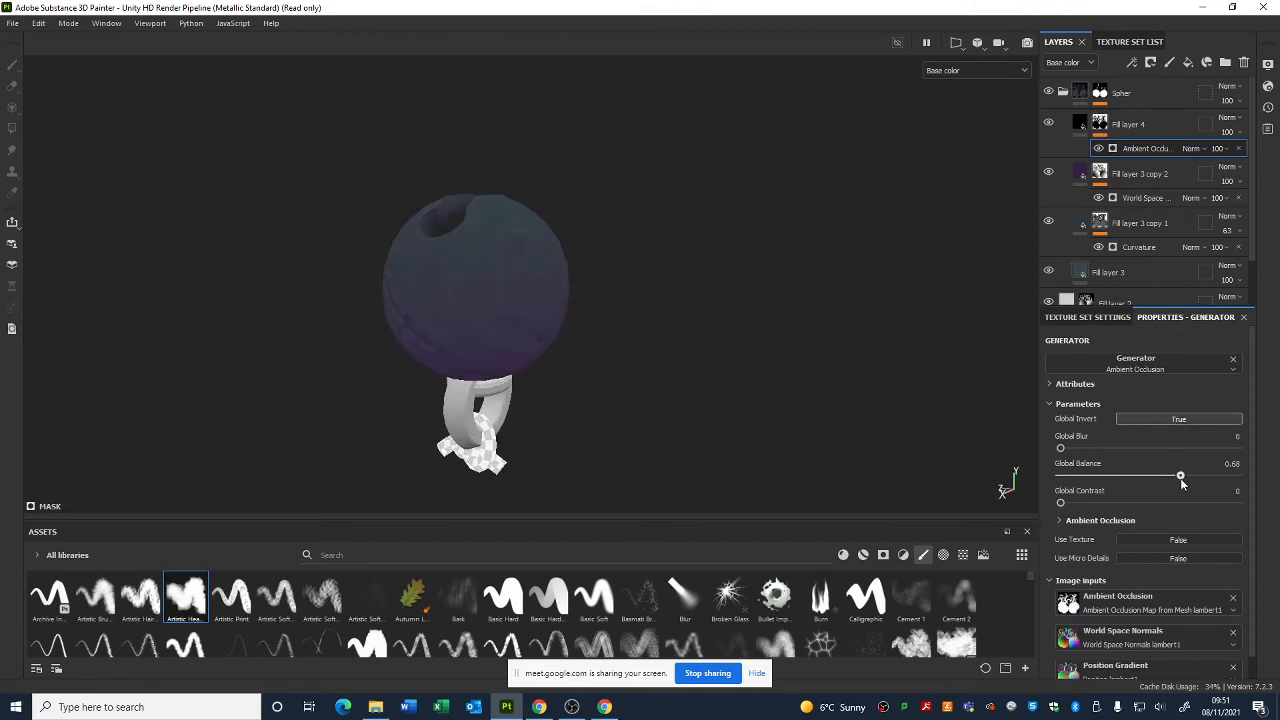
pyautogui.moveTo(1181, 481); pyautogui.dragTo(1065, 478)
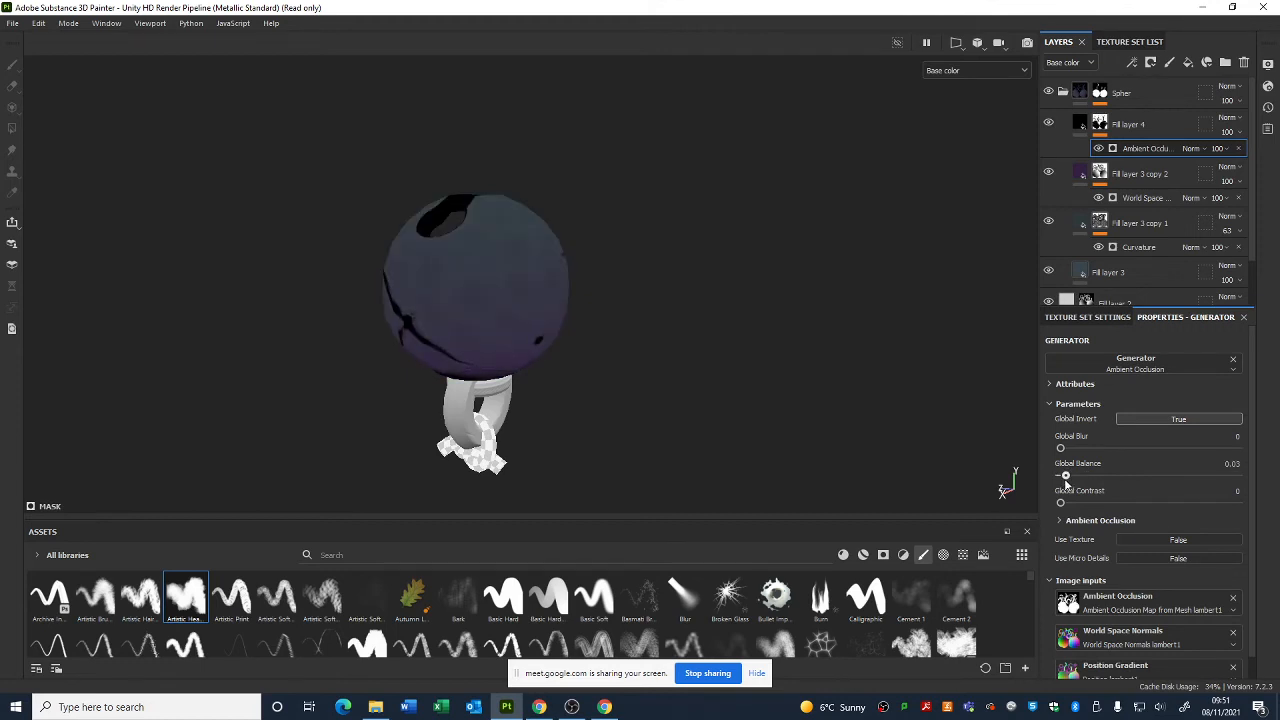
pyautogui.moveTo(790, 418)
pyautogui.keyDown('alt'); pyautogui.mouseDown()
pyautogui.moveTo(769, 381)
pyautogui.moveTo(771, 403)
pyautogui.mouseUp(); pyautogui.keyUp('alt')
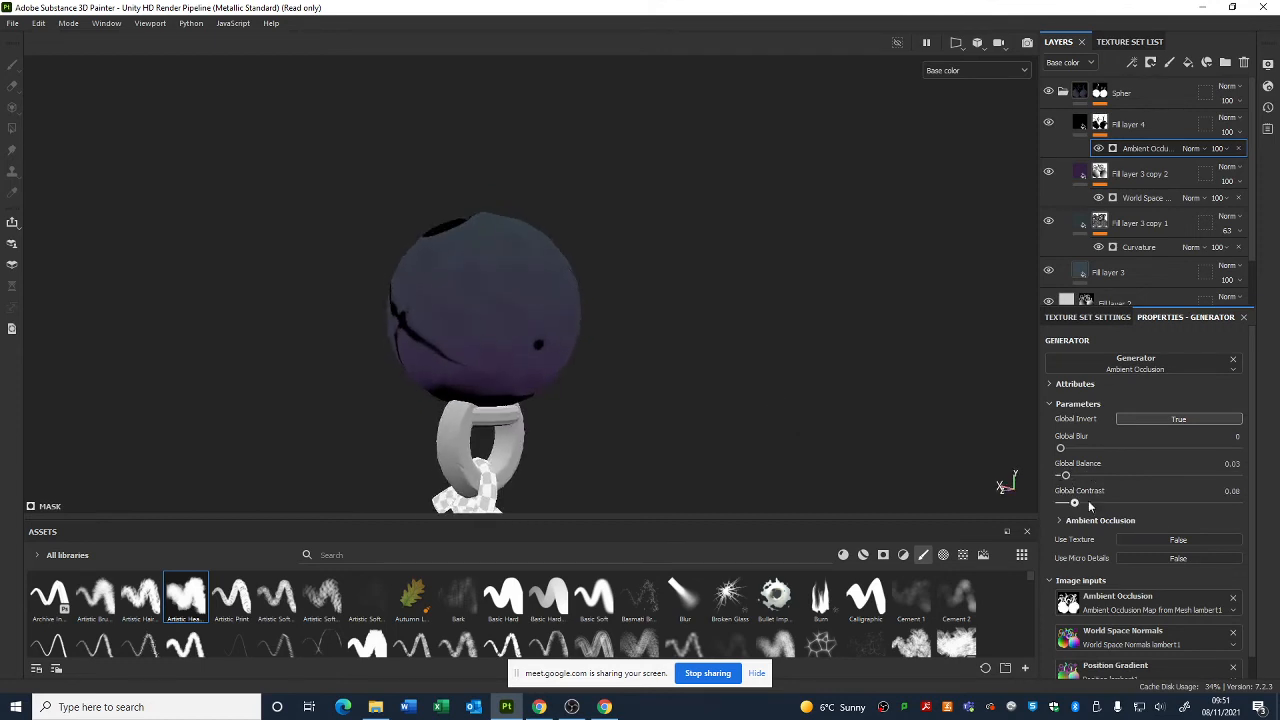
pyautogui.moveTo(1060, 502); pyautogui.dragTo(1221, 503)
pyautogui.keyDown('alt'); pyautogui.moveTo(659, 417); pyautogui.dragTo(794, 374); pyautogui.keyUp('alt')
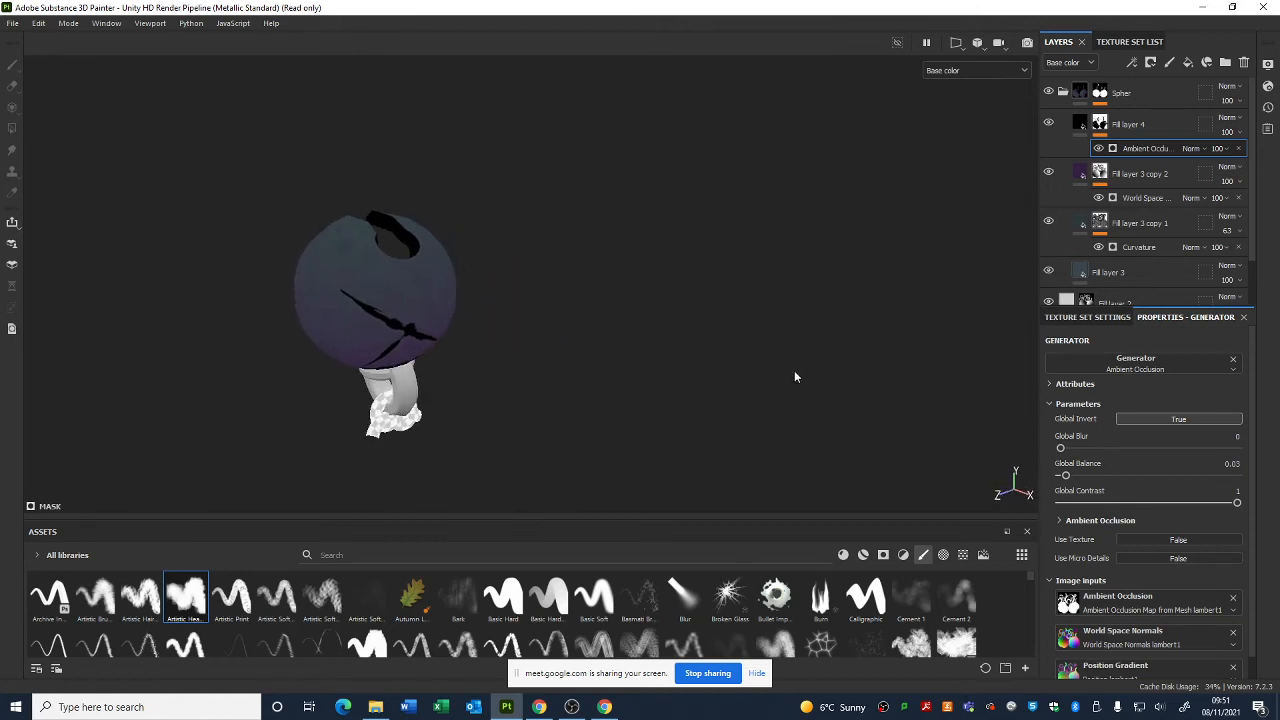
# - Try Fill layer 4 at opacity 55, and return its opacity to 100
pyautogui.click(1238, 133)
pyautogui.moveTo(1273, 157); pyautogui.dragTo(1250, 165)
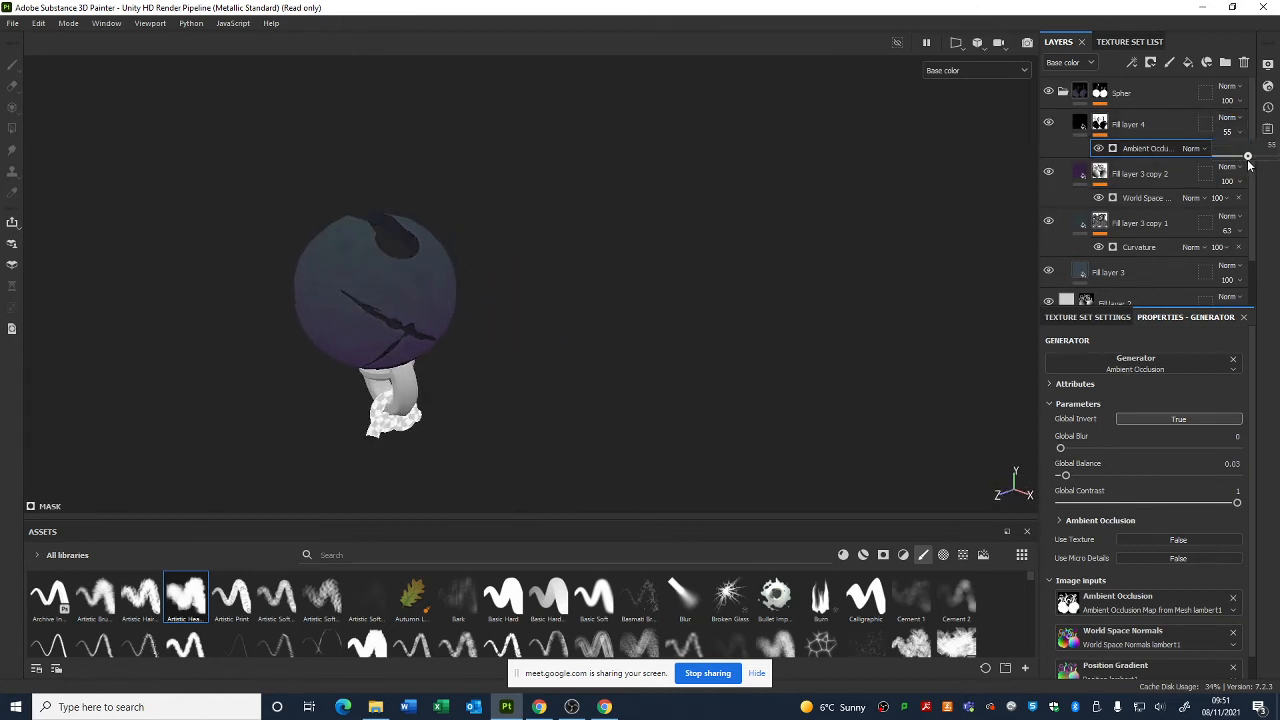
pyautogui.keyDown('alt'); pyautogui.moveTo(856, 264); pyautogui.dragTo(861, 296); pyautogui.keyUp('alt')
pyautogui.click(1239, 133)
pyautogui.moveTo(1248, 157); pyautogui.dragTo(1275, 158)
# - Readjust Fill layer 4's Ambient Occlusion mask to Global Blur 0, Global Balance 0.08 and Global Contrast 0, keeping it inverted
pyautogui.moveTo(1150, 503)
pyautogui.mouseDown()
pyautogui.moveTo(1060, 503)
pyautogui.moveTo(1092, 476)
pyautogui.moveTo(1205, 475)
pyautogui.moveTo(1061, 478)
pyautogui.moveTo(1100, 478)
pyautogui.moveTo(1082, 478)
pyautogui.moveTo(1098, 450)
pyautogui.moveTo(1119, 449)
pyautogui.mouseUp()
pyautogui.click(1166, 421)
pyautogui.click(1135, 420)
pyautogui.keyDown('alt'); pyautogui.moveTo(600, 371); pyautogui.dragTo(1110, 432); pyautogui.keyUp('alt')
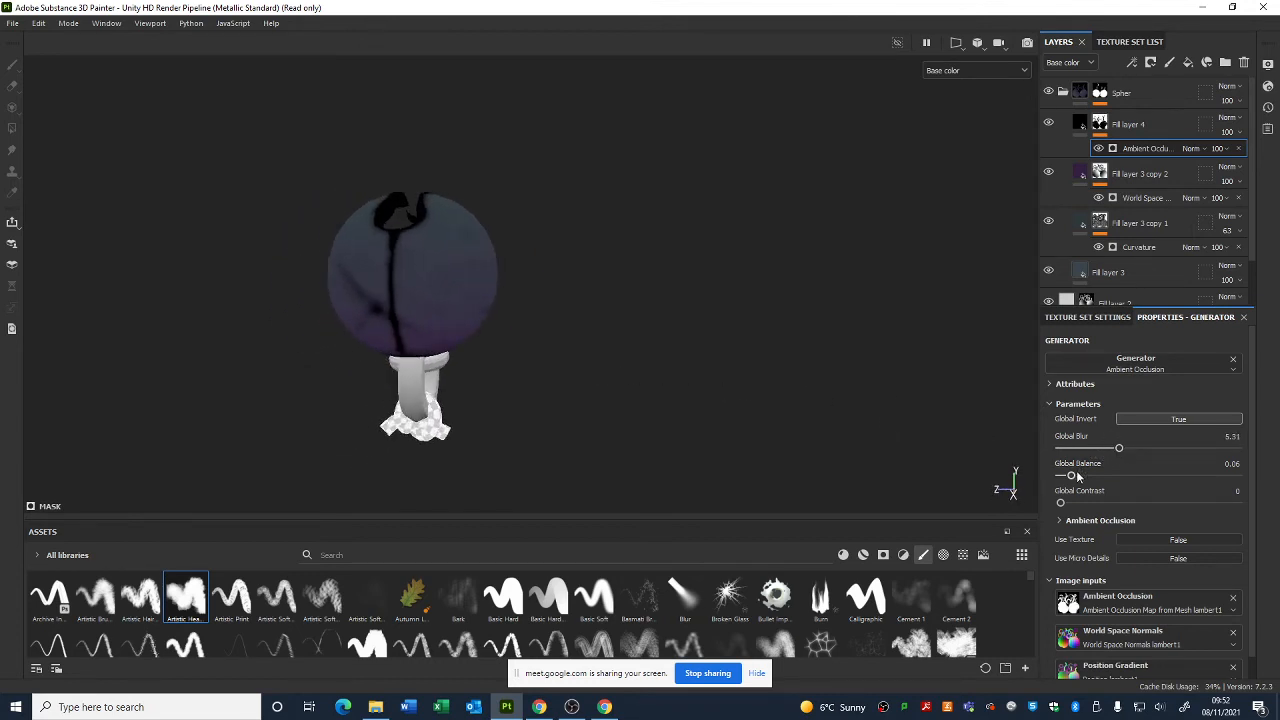
pyautogui.moveTo(1078, 477); pyautogui.dragTo(1060, 449)
pyautogui.keyDown('alt'); pyautogui.moveTo(767, 378); pyautogui.dragTo(832, 258); pyautogui.keyUp('alt')
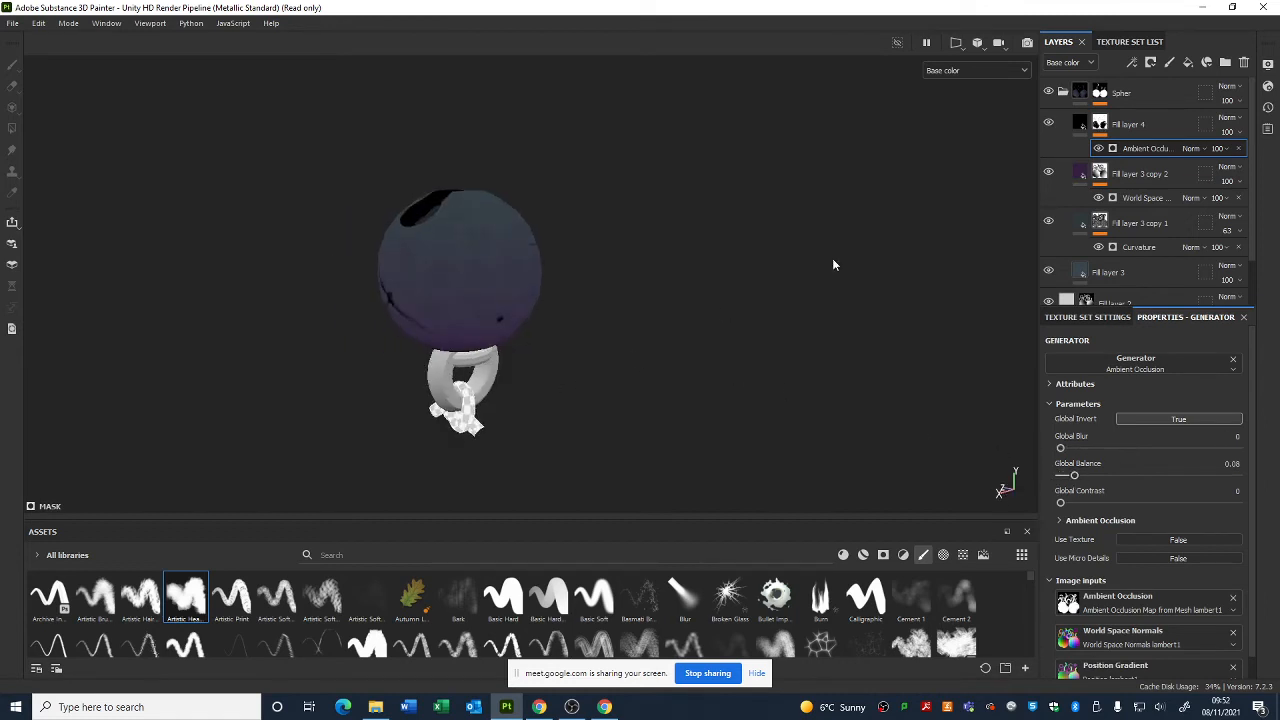
# - Delete Fill layer 4 from the Spher folder
pyautogui.click(1115, 129)
pyautogui.press('Delete')
pyautogui.keyDown('alt'); pyautogui.moveTo(555, 325); pyautogui.dragTo(582, 230); pyautogui.keyUp('alt')
pyautogui.keyDown('alt'); pyautogui.moveTo(516, 234); pyautogui.dragTo(523, 322, button='right'); pyautogui.keyUp('alt')
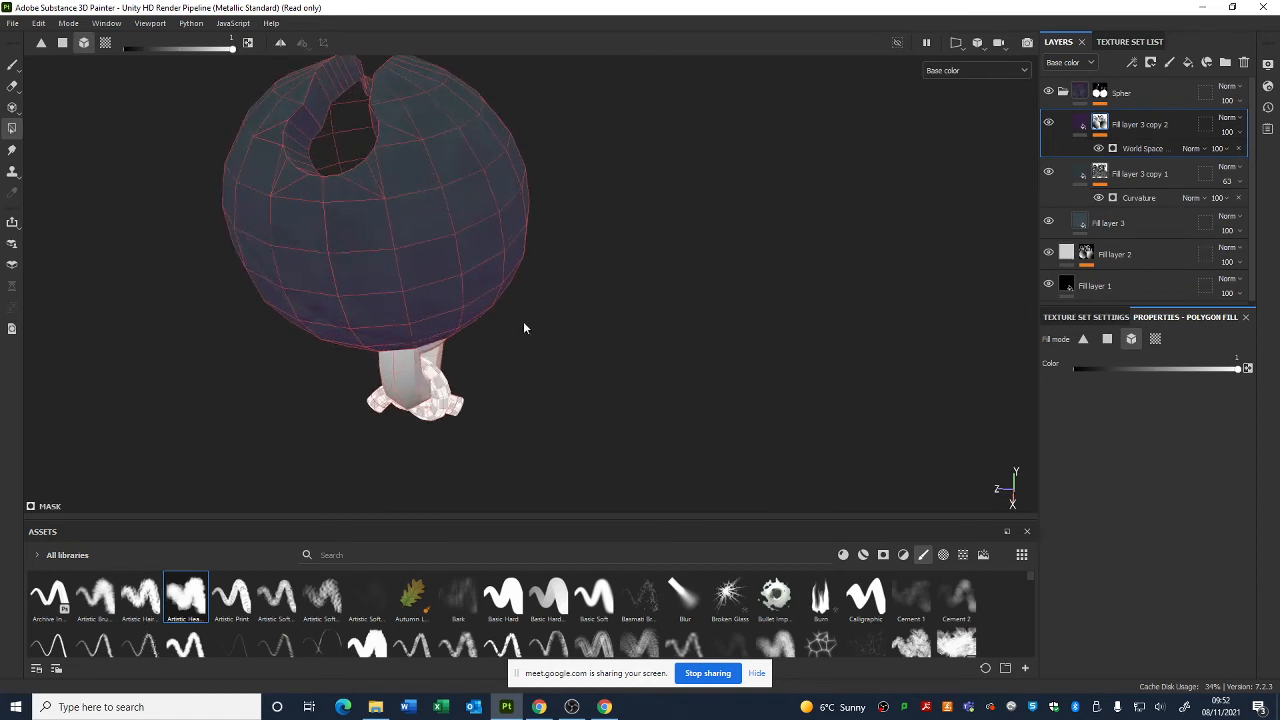
pyautogui.keyDown('alt'); pyautogui.moveTo(523, 322); pyautogui.dragTo(790, 350, button='middle'); pyautogui.keyUp('alt')
pyautogui.moveTo(790, 350)
pyautogui.keyDown('alt'); pyautogui.mouseDown()
pyautogui.moveTo(828, 405)
pyautogui.moveTo(520, 310)
pyautogui.moveTo(611, 351)
pyautogui.moveTo(765, 390)
pyautogui.mouseUp(); pyautogui.keyUp('alt')
# - Switch to the Paint tool with the mask of Fill layer 3 copy 2 active
pyautogui.click(12, 66)
pyautogui.keyDown('alt'); pyautogui.moveTo(765, 390); pyautogui.dragTo(612, 385, button='middle'); pyautogui.keyUp('alt')
pyautogui.keyDown('alt'); pyautogui.moveTo(612, 385); pyautogui.dragTo(629, 357, button='right'); pyautogui.keyUp('alt')
pyautogui.keyDown('alt'); pyautogui.moveTo(628, 357); pyautogui.dragTo(615, 348); pyautogui.keyUp('alt')
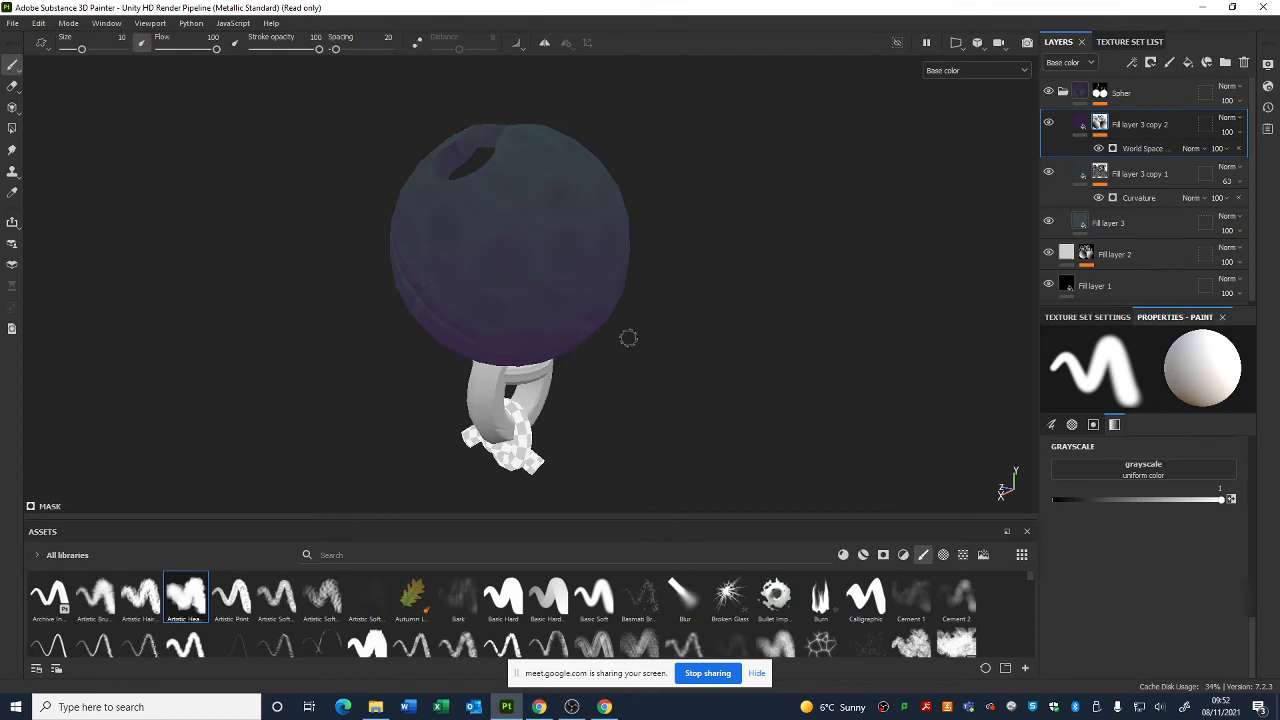
# - Reduce the paint brush to size 0.61 and flow 3
pyautogui.keyDown('alt'); pyautogui.moveTo(590, 338); pyautogui.dragTo(600, 147); pyautogui.keyUp('alt')
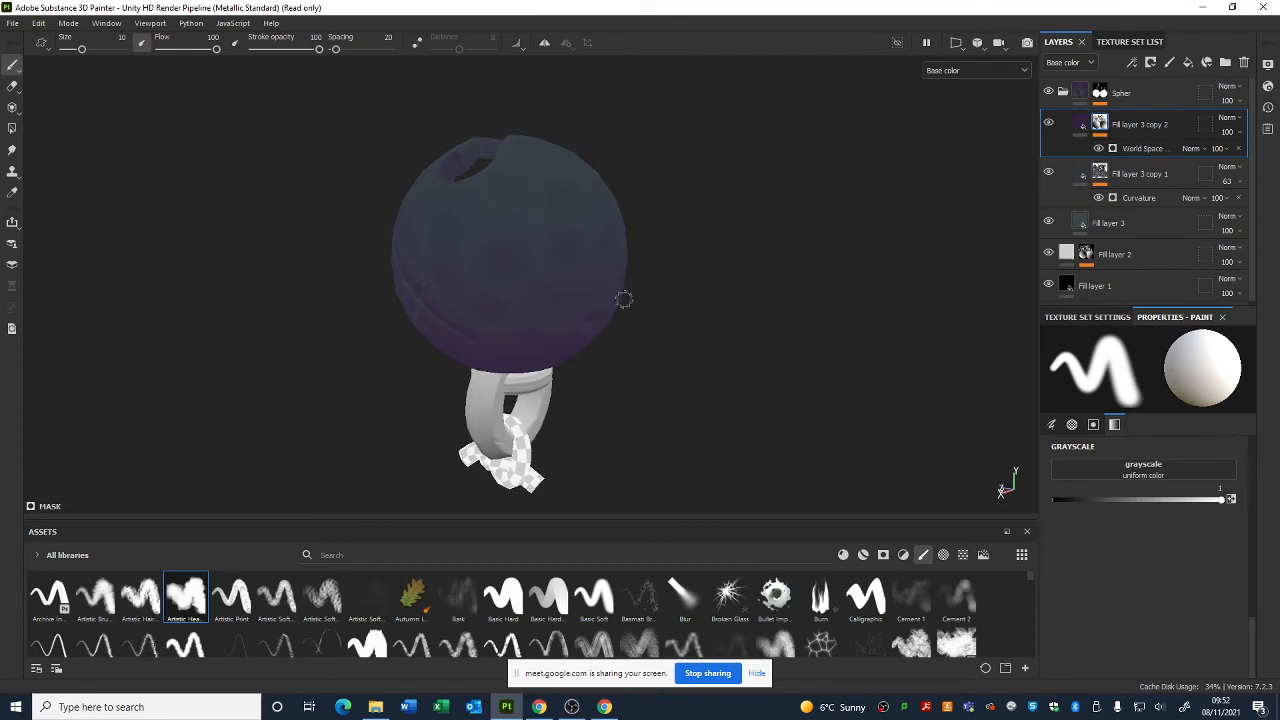
pyautogui.keyDown('alt'); pyautogui.moveTo(623, 299); pyautogui.dragTo(631, 335); pyautogui.keyUp('alt')
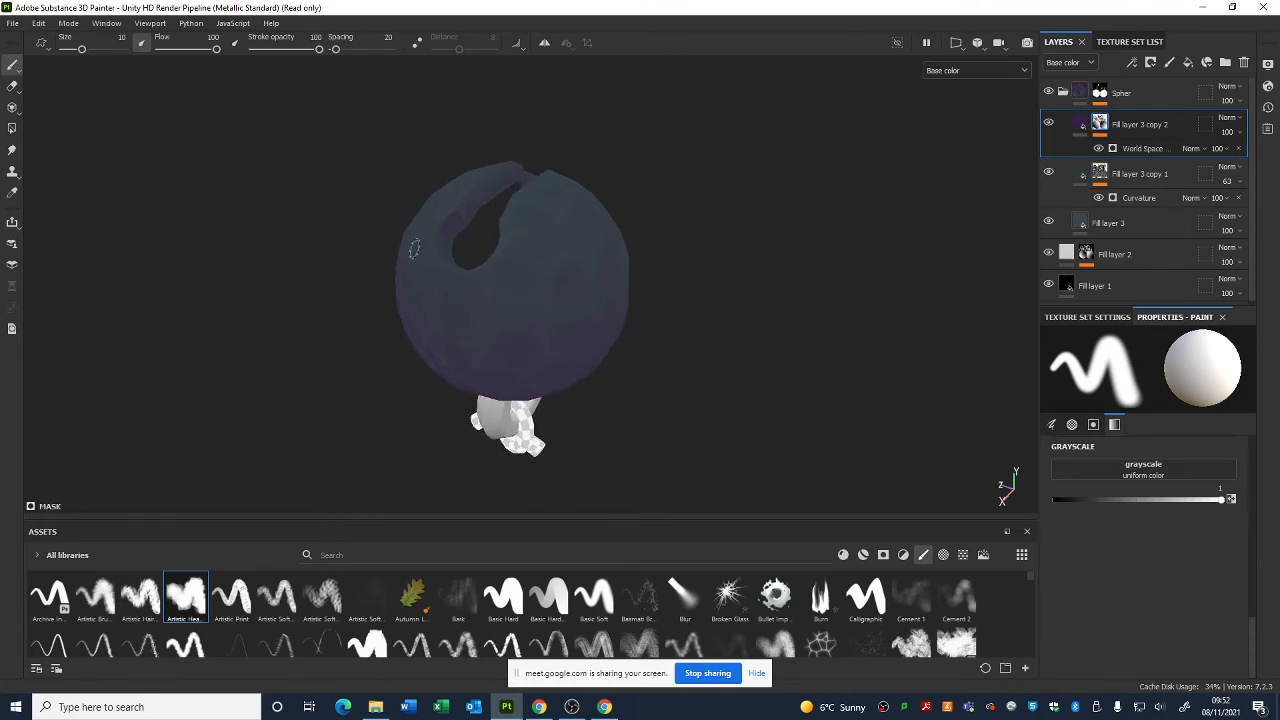
pyautogui.moveTo(589, 297)
pyautogui.keyDown('alt'); pyautogui.mouseDown()
pyautogui.moveTo(583, 309)
pyautogui.moveTo(592, 290)
pyautogui.mouseUp(); pyautogui.keyUp('alt')
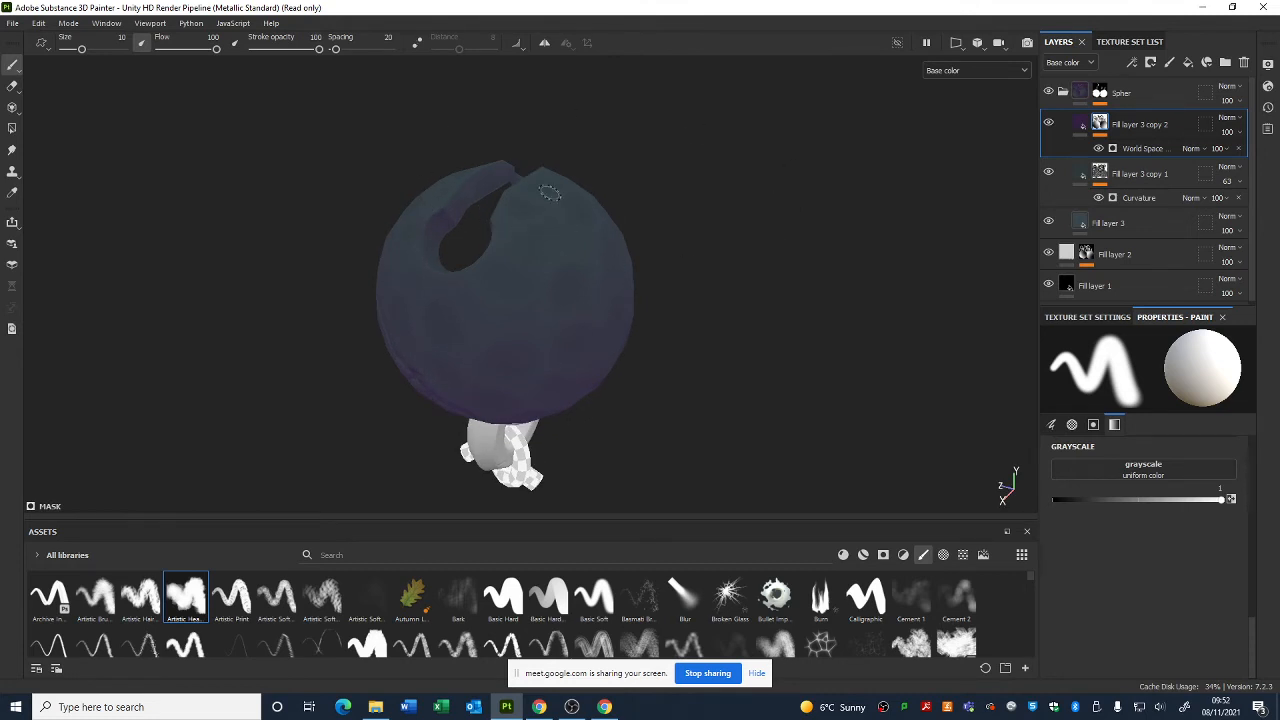
pyautogui.keyDown('alt'); pyautogui.moveTo(550, 193); pyautogui.dragTo(587, 296); pyautogui.keyUp('alt')
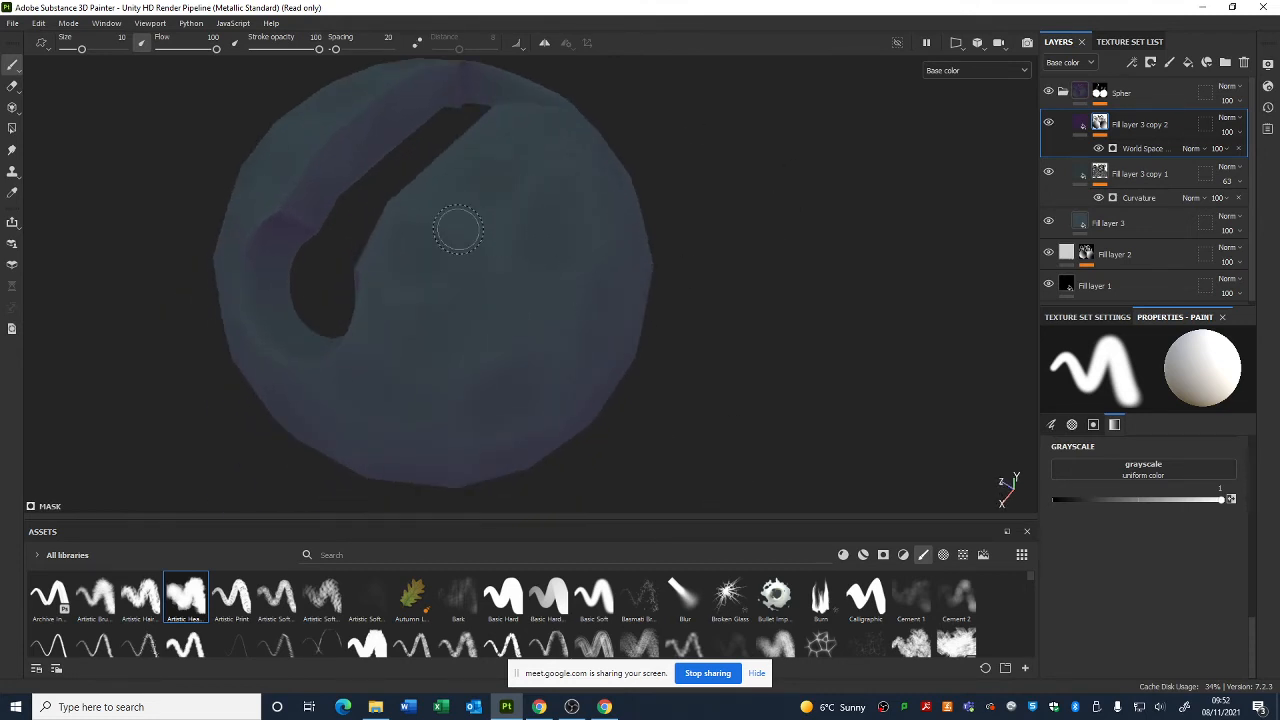
pyautogui.rightClick(470, 338)
pyautogui.moveTo(546, 420); pyautogui.dragTo(512, 421)
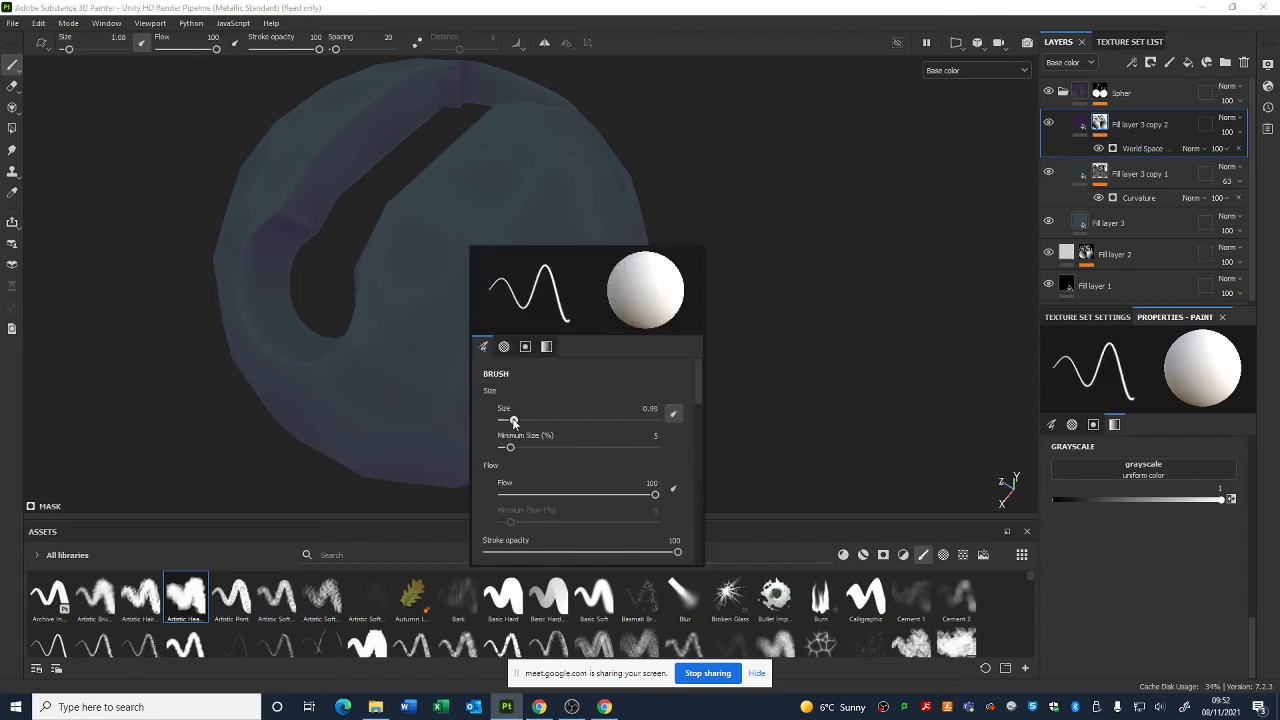
pyautogui.moveTo(525, 495); pyautogui.dragTo(508, 496)
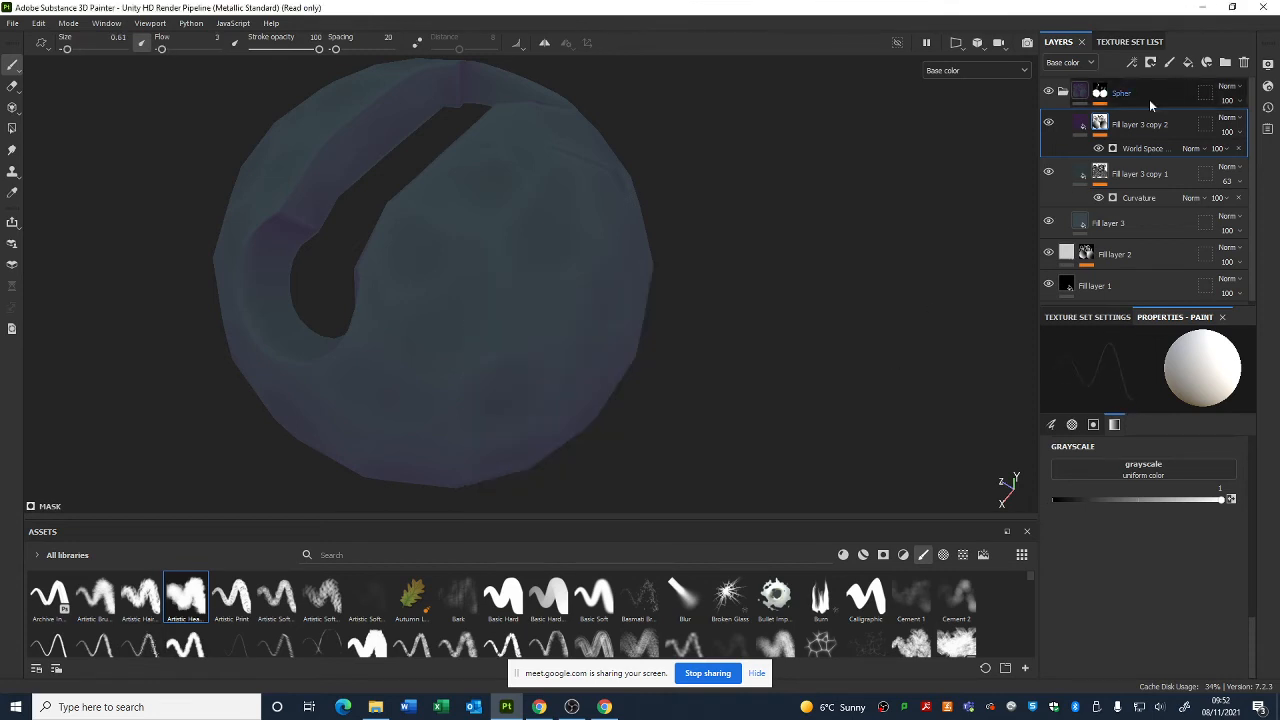
# - Add a bright pink, color-only fill layer with a black mask above Fill layer 3 copy 2 in the Spher folder
pyautogui.click(1188, 63)
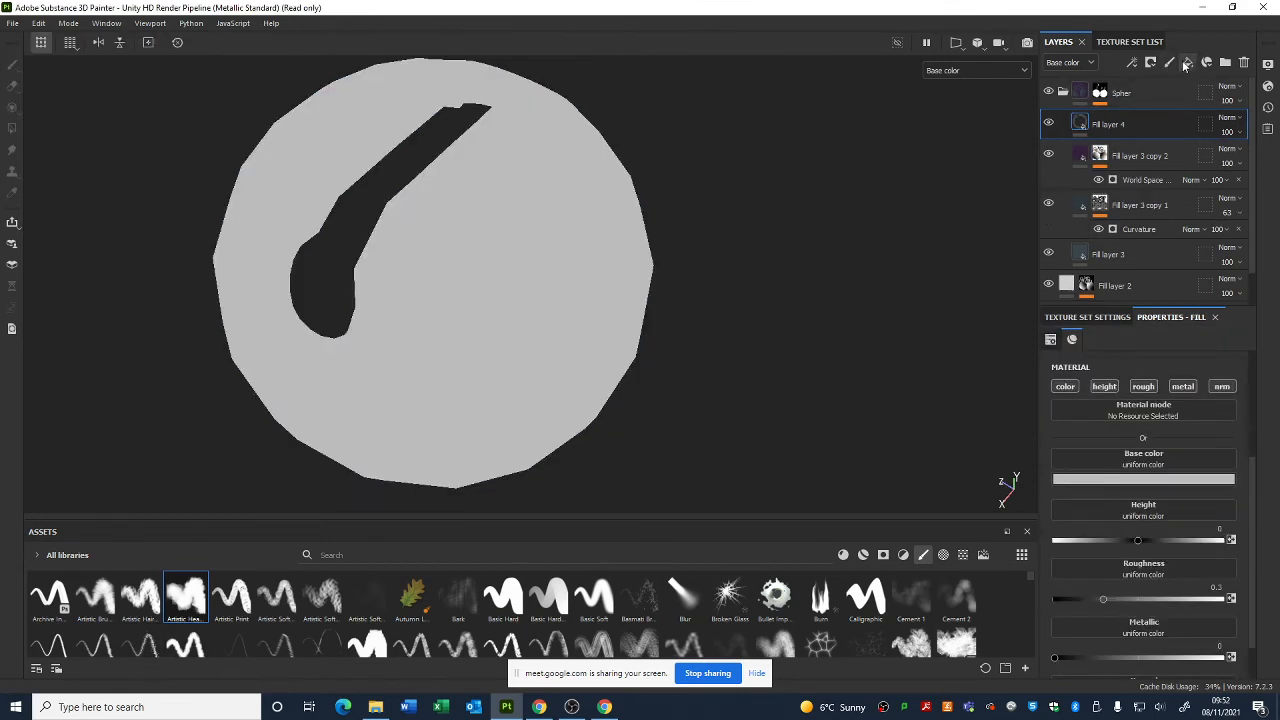
pyautogui.keyDown('alt'); pyautogui.moveTo(755, 345); pyautogui.dragTo(810, 383); pyautogui.keyUp('alt')
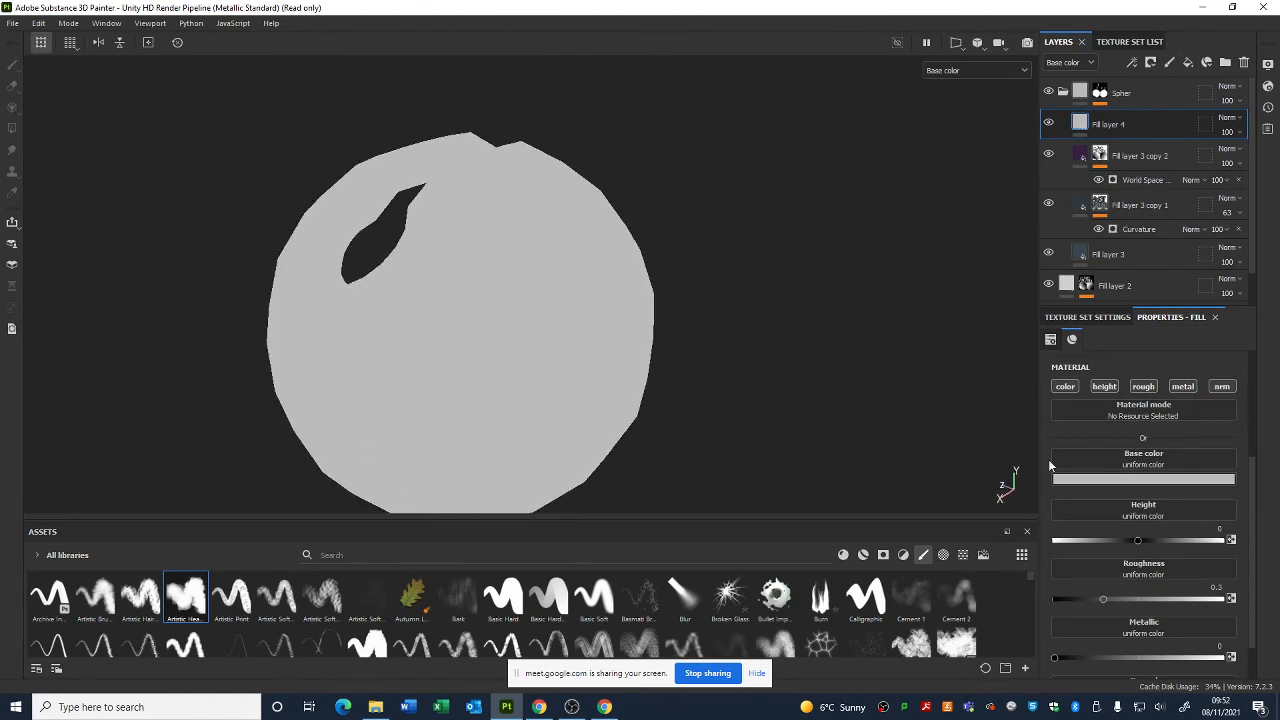
pyautogui.click(1143, 479)
pyautogui.moveTo(1206, 562); pyautogui.dragTo(1165, 510)
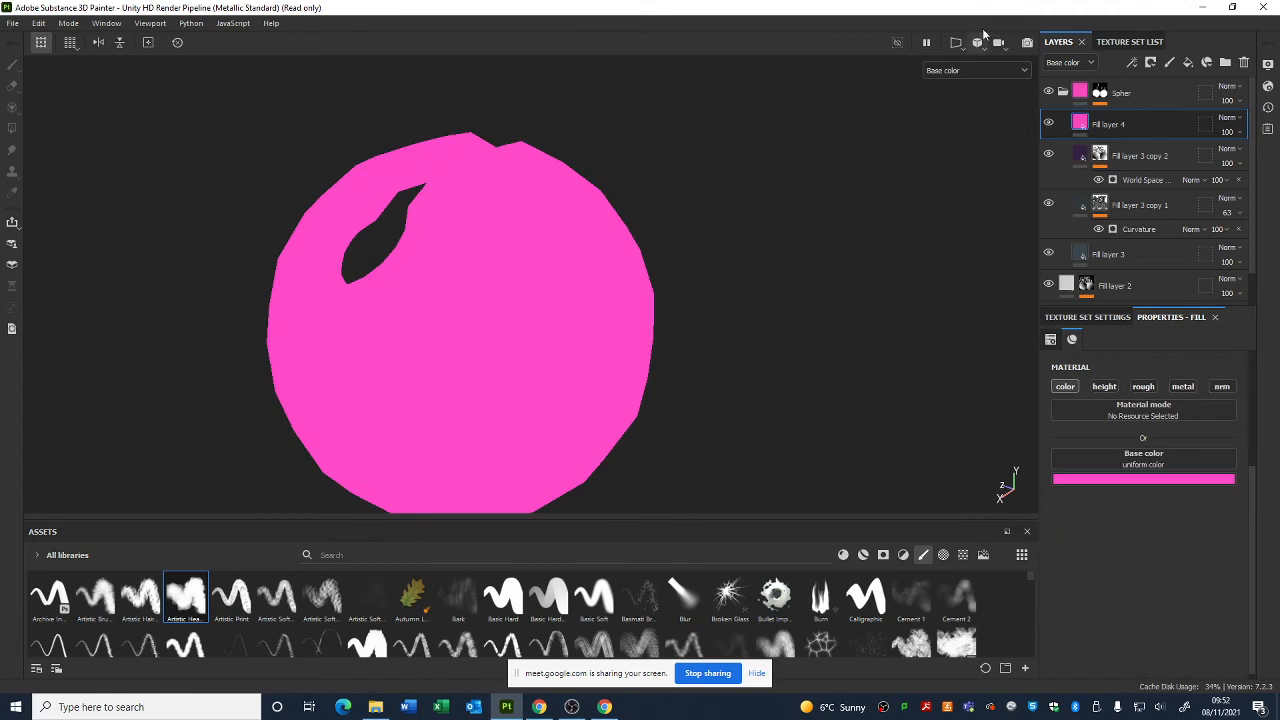
pyautogui.rightClick(1130, 124)
pyautogui.click(1135, 25)
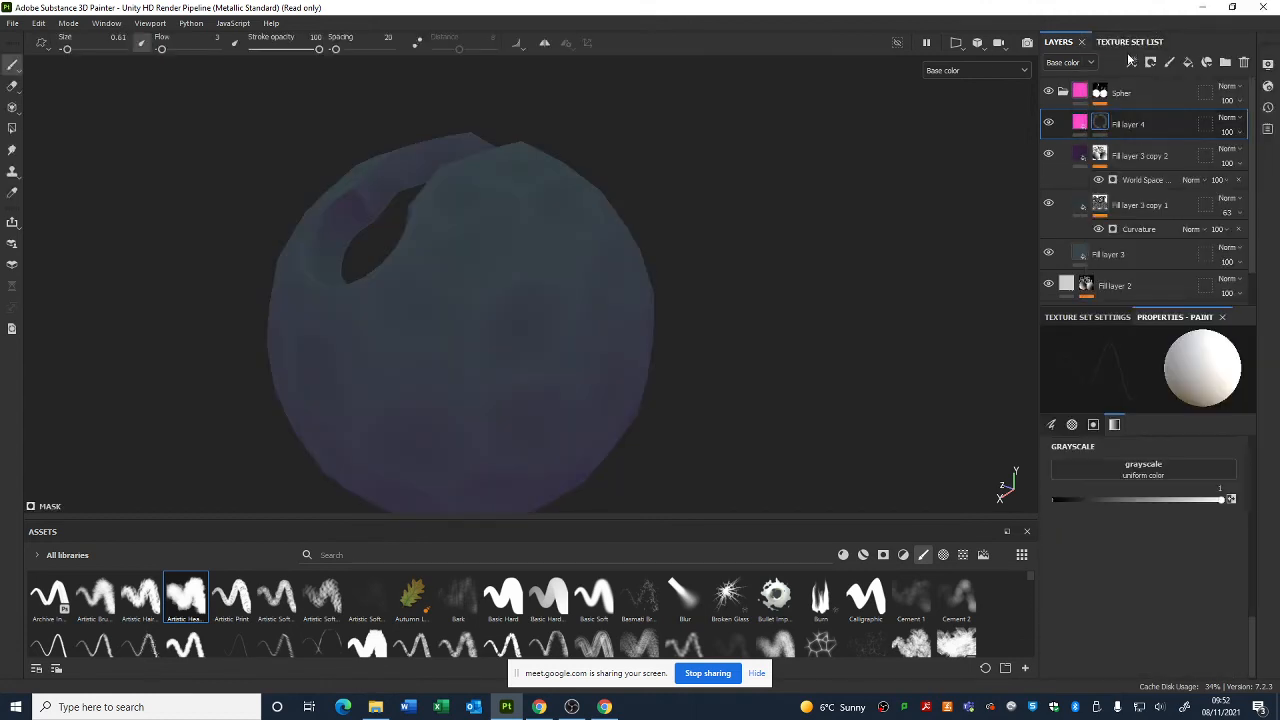
# - Set the brush size to 9.47 and paint a test stroke on Fill layer 4's mask across the upper sphere
pyautogui.rightClick(536, 305)
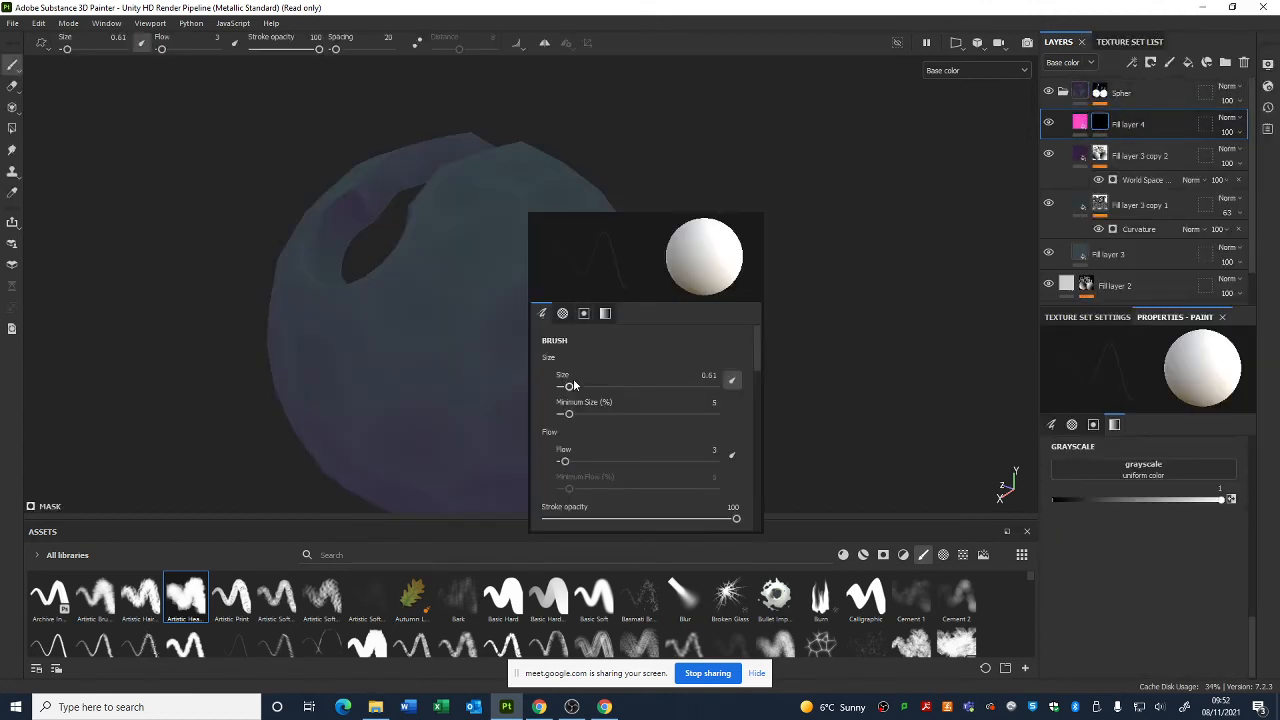
pyautogui.moveTo(573, 378); pyautogui.dragTo(600, 378)
pyautogui.moveTo(540, 270)
pyautogui.mouseDown()
pyautogui.moveTo(487, 300)
pyautogui.moveTo(440, 285)
pyautogui.mouseUp()
pyautogui.moveTo(966, 202)
pyautogui.keyDown('alt'); pyautogui.mouseDown()
pyautogui.moveTo(923, 195)
pyautogui.moveTo(948, 186)
pyautogui.mouseUp(); pyautogui.keyUp('alt')
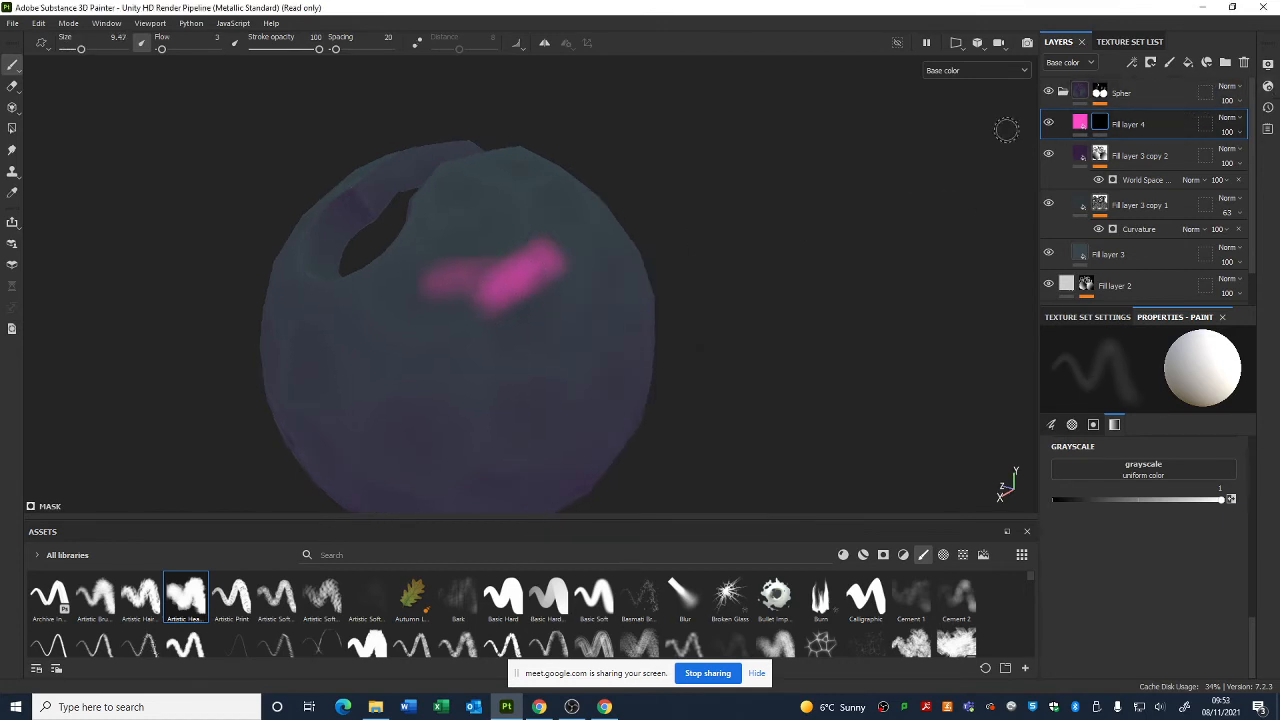
# - Compare the Color dodge, Hard light and Linear light blend modes on Fill layer 4, and choose Color dodge
pyautogui.click(1078, 124)
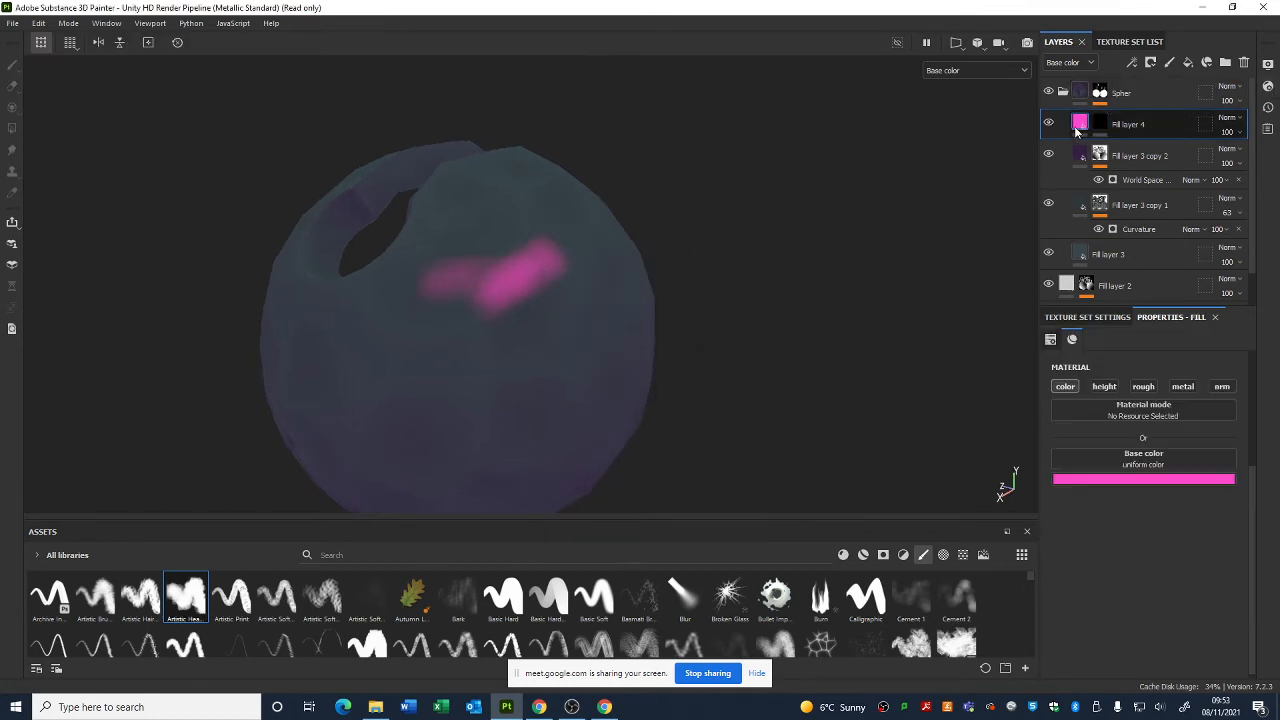
pyautogui.click(1232, 118)
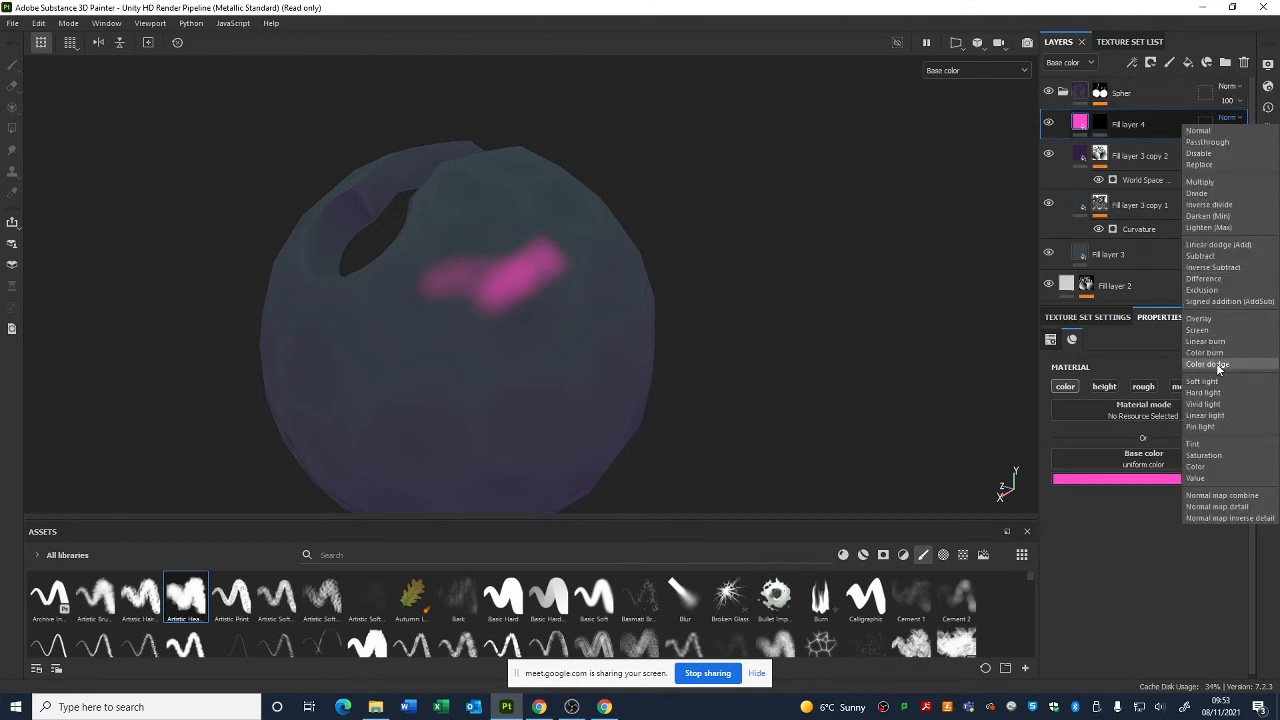
pyautogui.click(1216, 364)
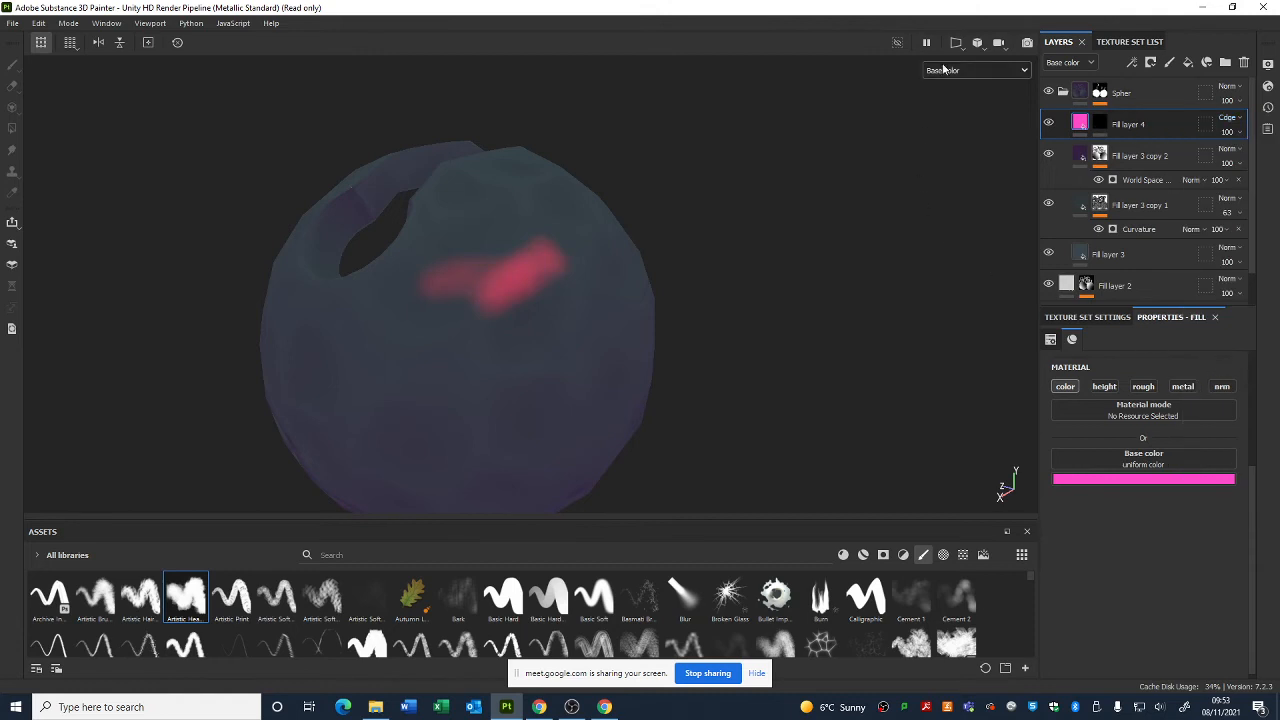
pyautogui.keyDown('alt'); pyautogui.moveTo(531, 233); pyautogui.dragTo(650, 245); pyautogui.keyUp('alt')
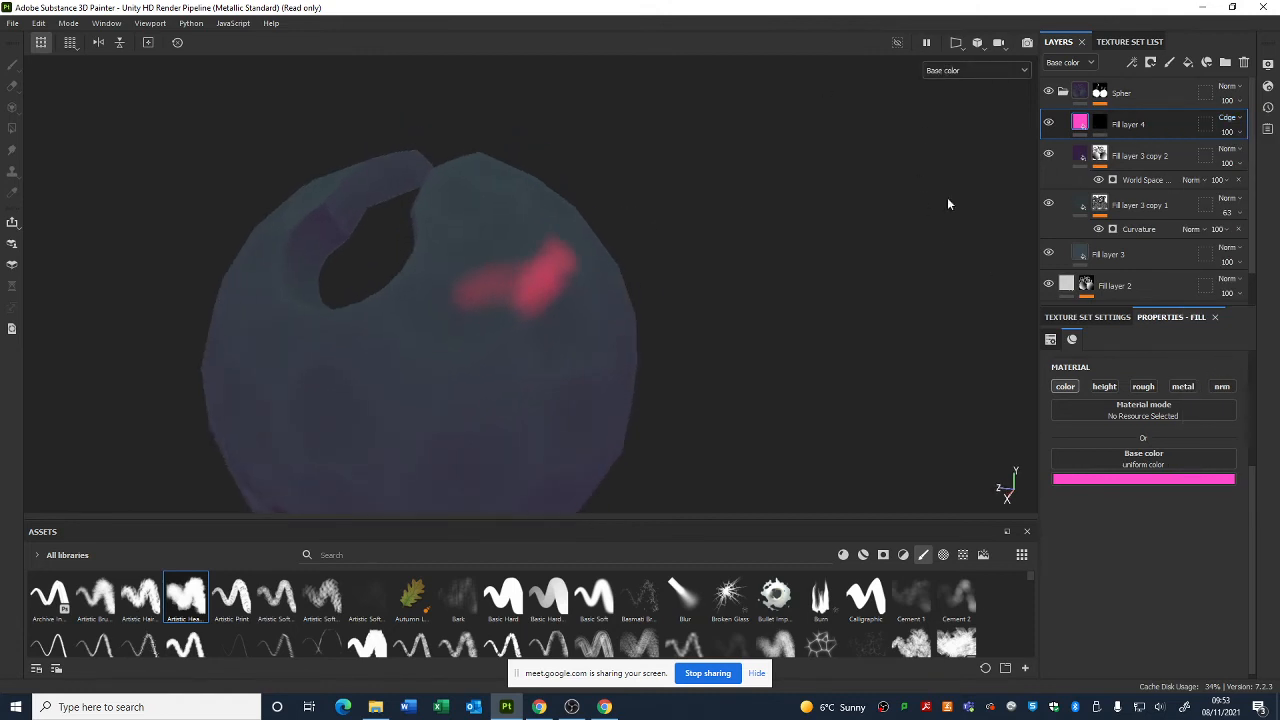
pyautogui.click(1230, 118)
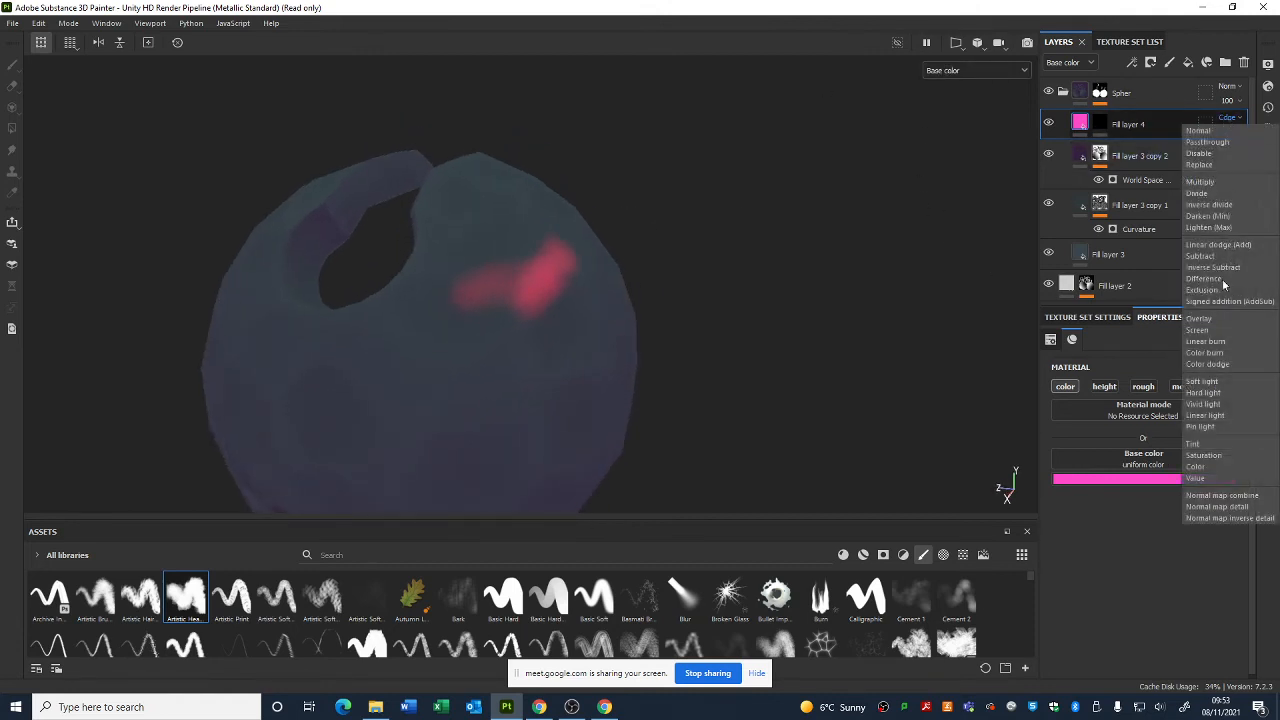
pyautogui.click(1223, 391)
pyautogui.click(1230, 118)
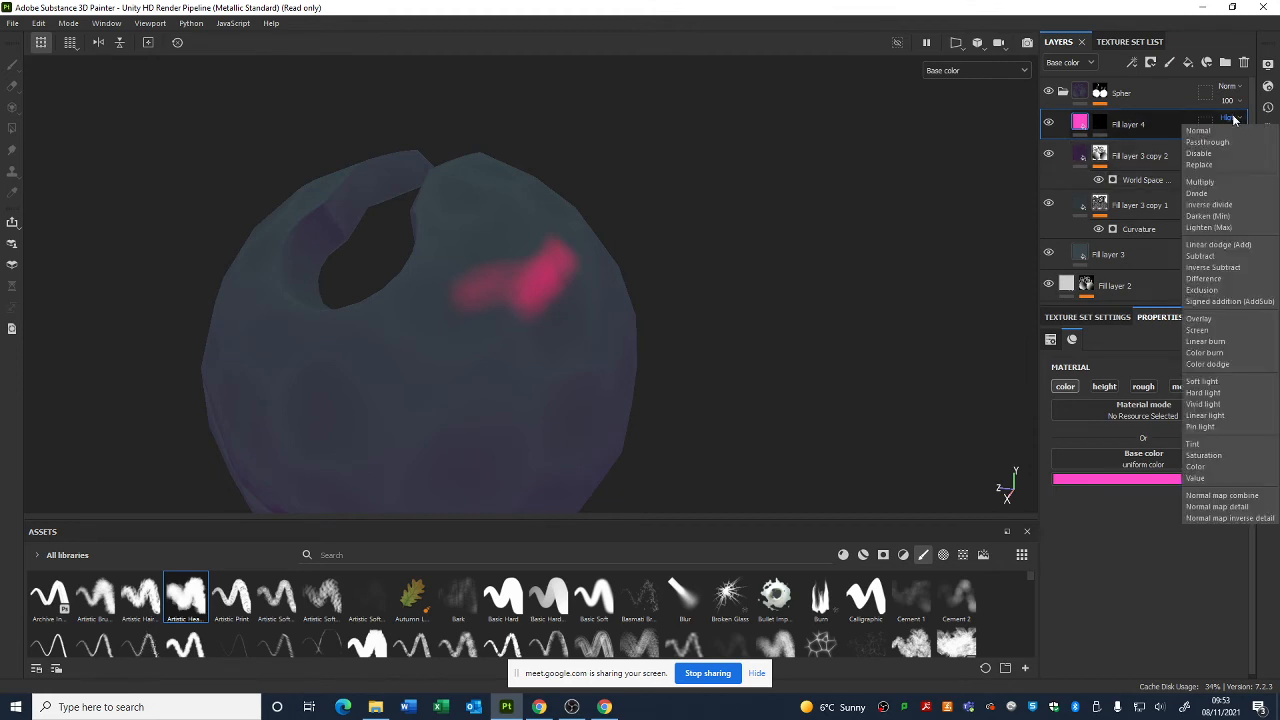
pyautogui.click(1225, 416)
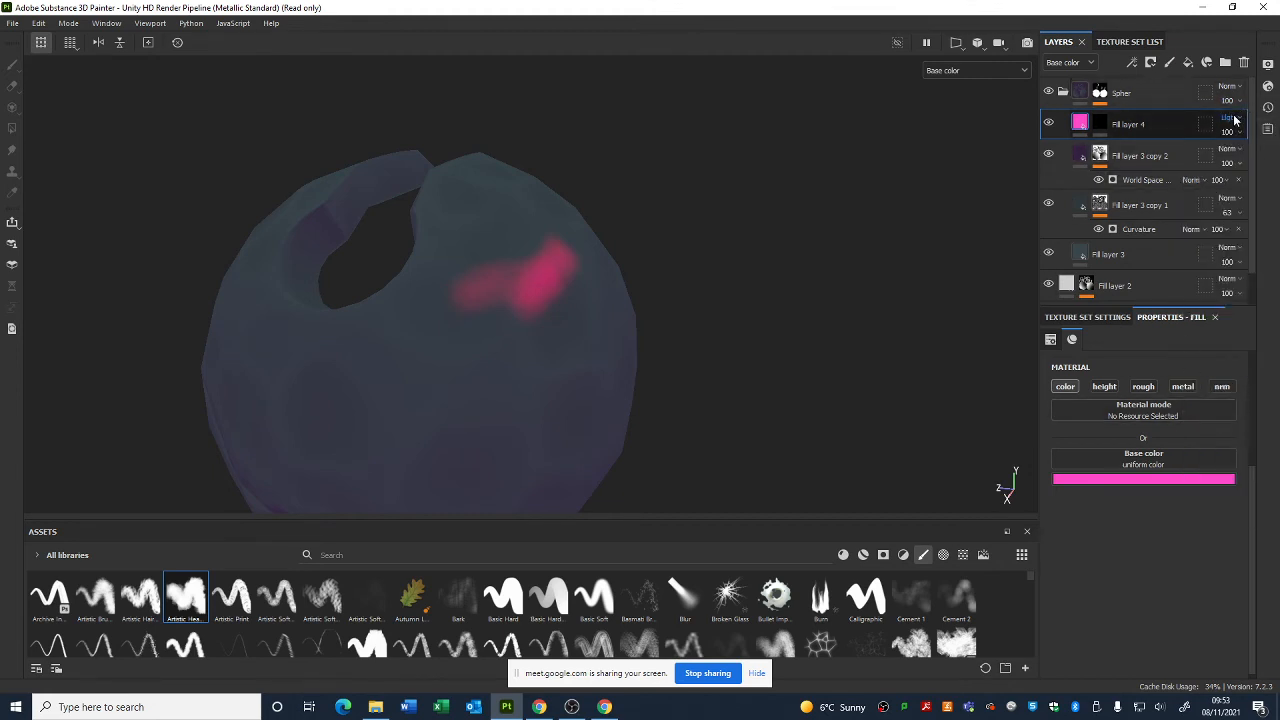
pyautogui.click(1230, 118)
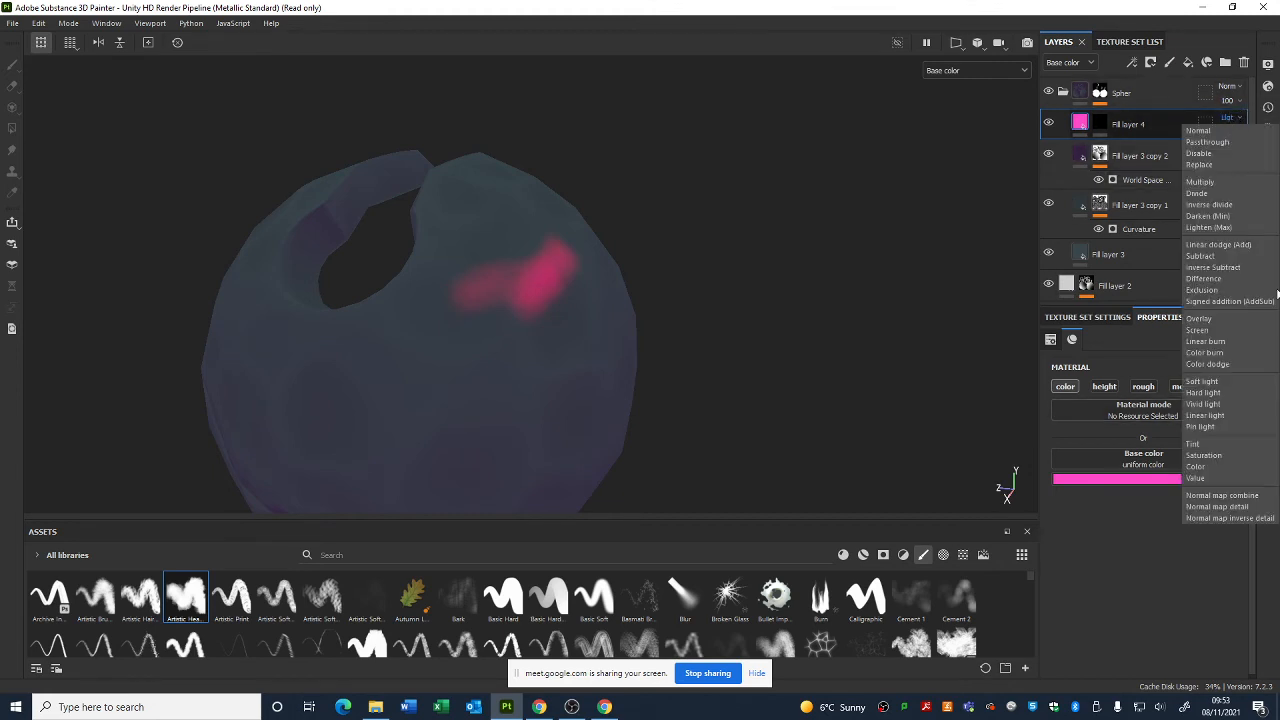
pyautogui.click(1230, 364)
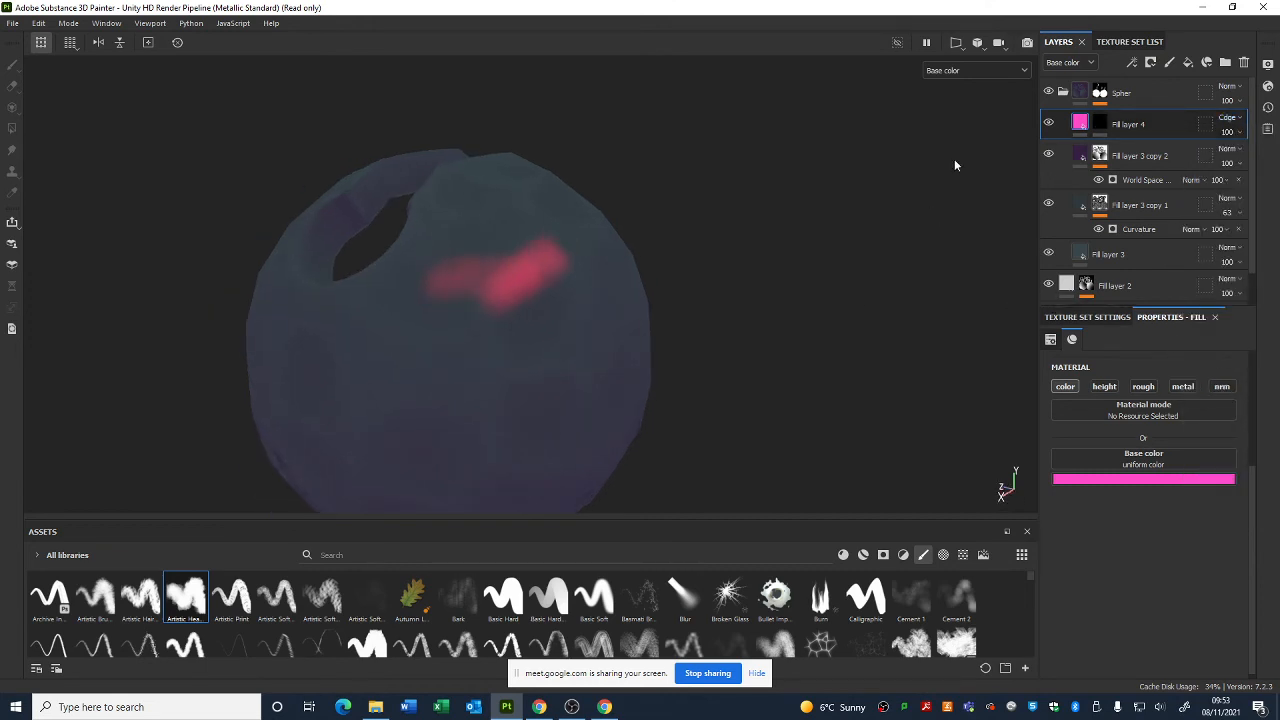
# - Replace Fill layer 4's painted mask with a fresh black mask and add a paint effect to it
pyautogui.click(1100, 123)
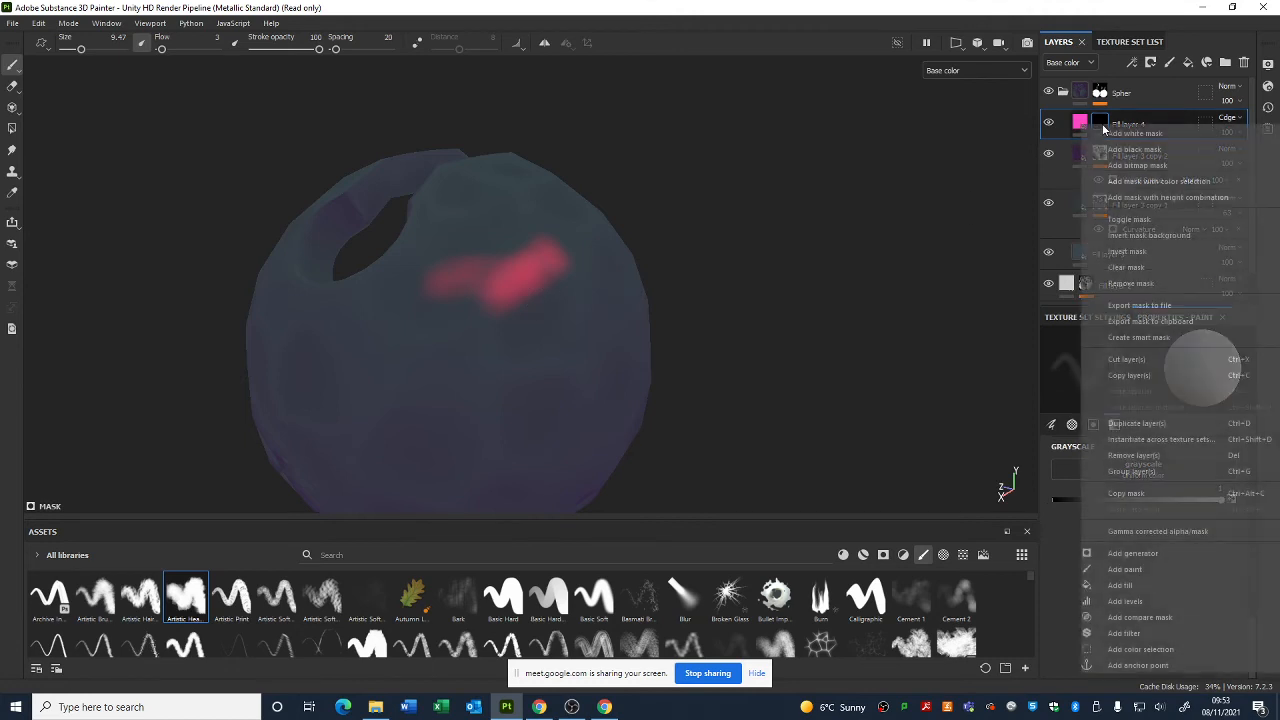
pyautogui.rightClick(1102, 124)
pyautogui.click(1134, 149)
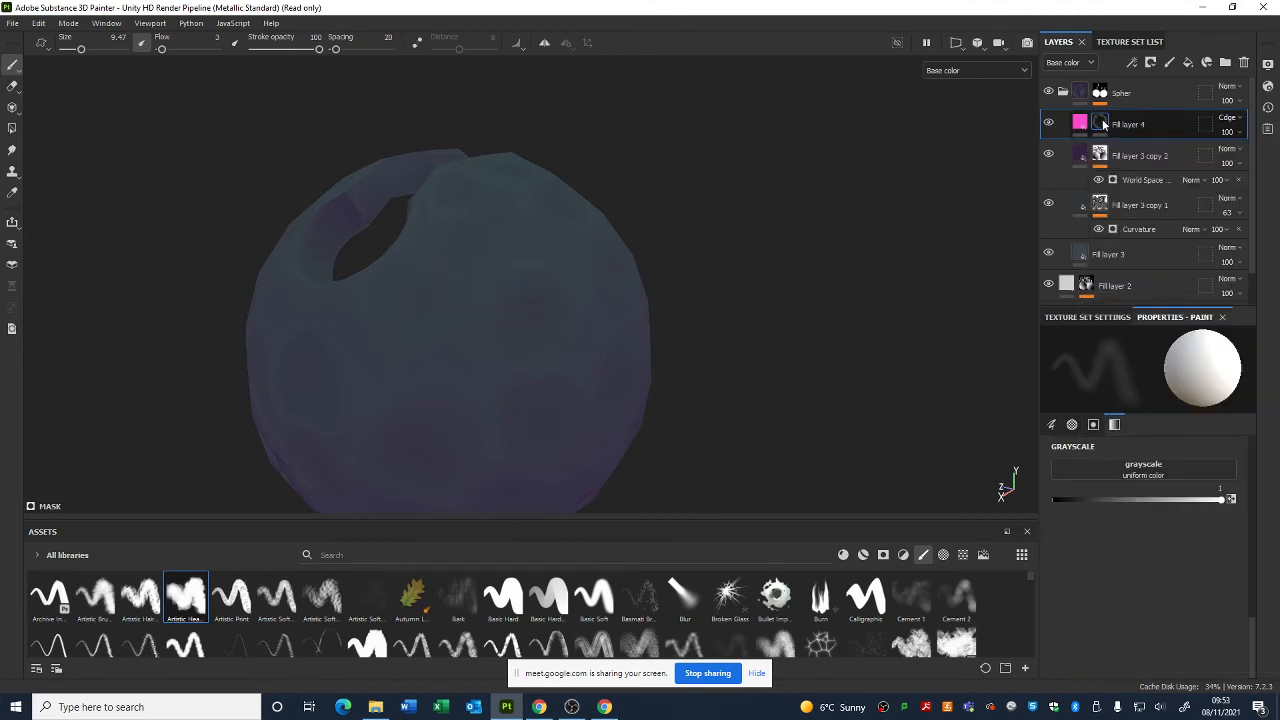
pyautogui.rightClick(1102, 122)
pyautogui.click(1127, 565)
# - Set the brush size to 1.56 and paint a short test stroke beside the sphere's slot
pyautogui.keyDown('alt'); pyautogui.moveTo(339, 233); pyautogui.dragTo(427, 270); pyautogui.keyUp('alt')
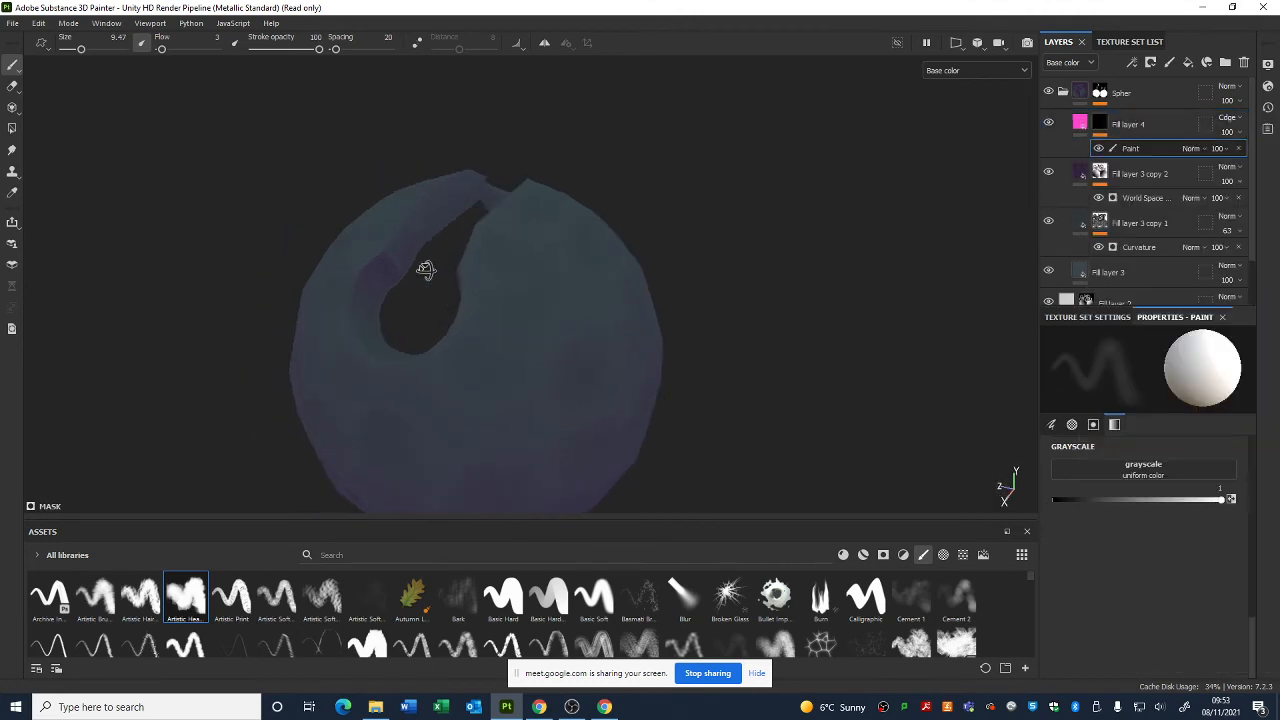
pyautogui.keyDown('alt'); pyautogui.moveTo(427, 270); pyautogui.dragTo(712, 397, button='right'); pyautogui.keyUp('alt')
pyautogui.rightClick(520, 250)
pyautogui.moveTo(593, 333); pyautogui.dragTo(568, 330)
pyautogui.keyDown('alt'); pyautogui.moveTo(668, 298); pyautogui.dragTo(504, 223); pyautogui.keyUp('alt')
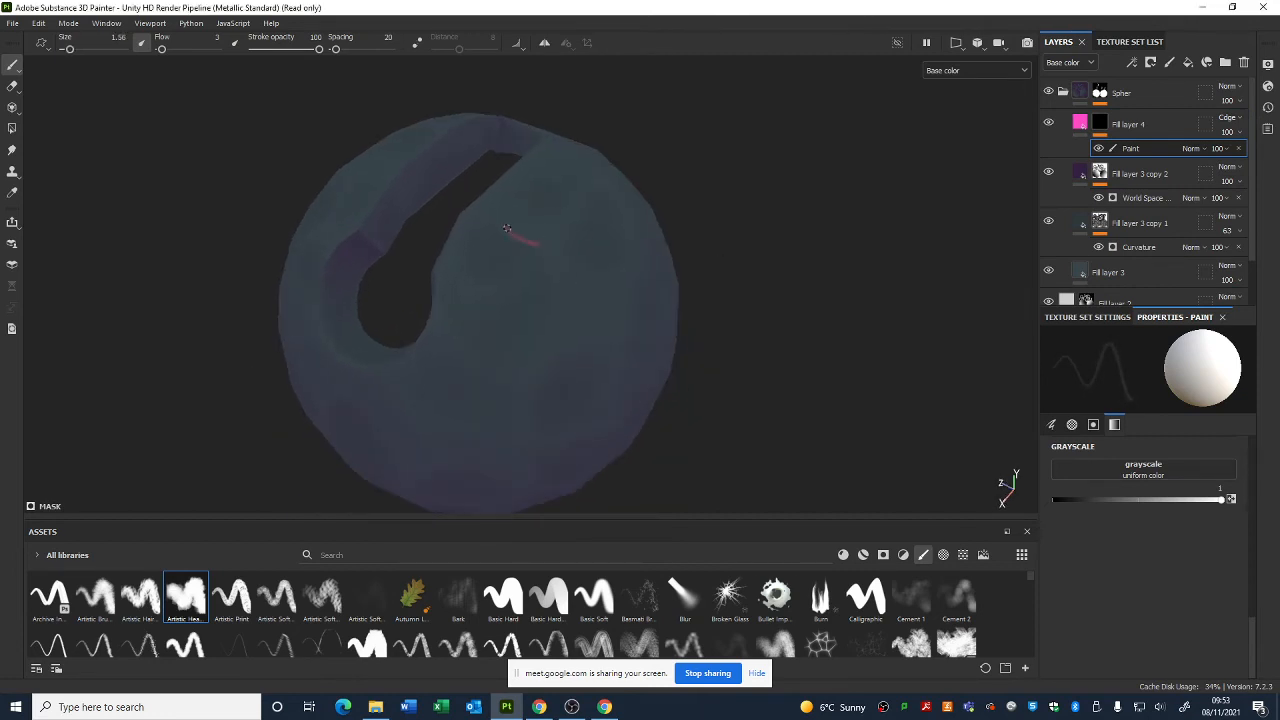
# - Set the brush size to 3.25, flow to 1 and spacing to 134, and test it on the sphere
pyautogui.rightClick(545, 243)
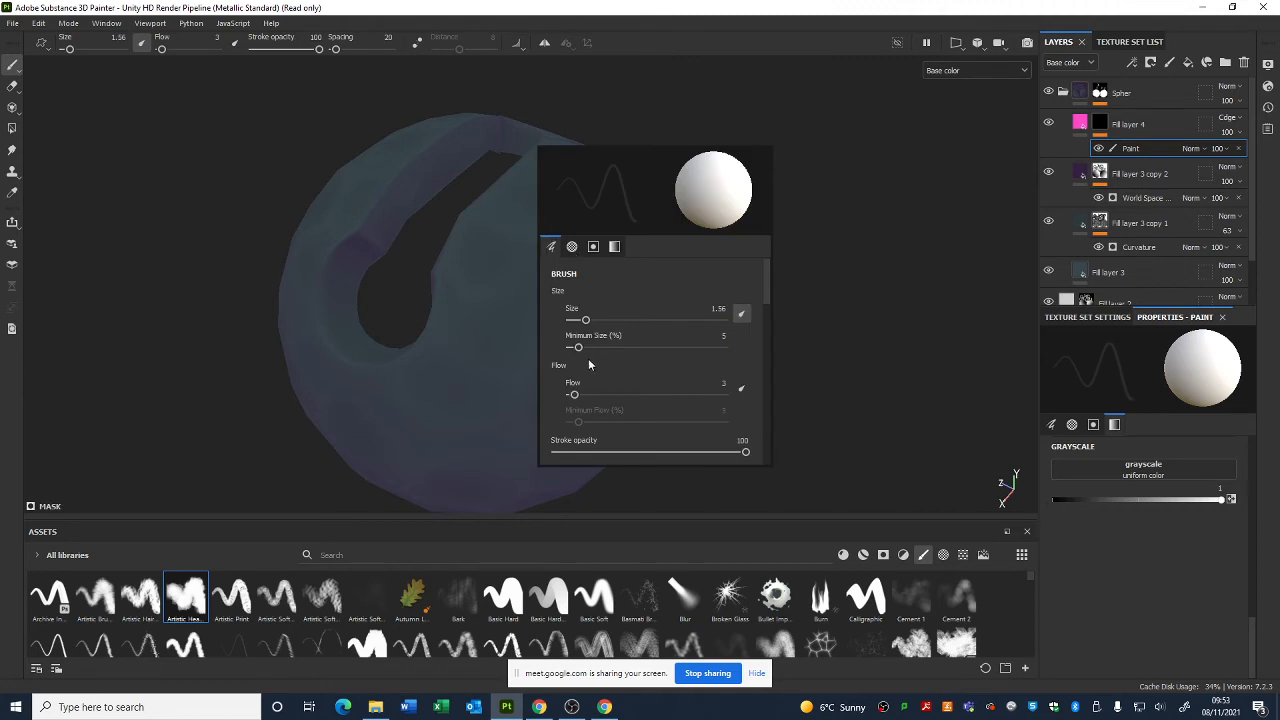
pyautogui.moveTo(574, 396); pyautogui.dragTo(571, 396)
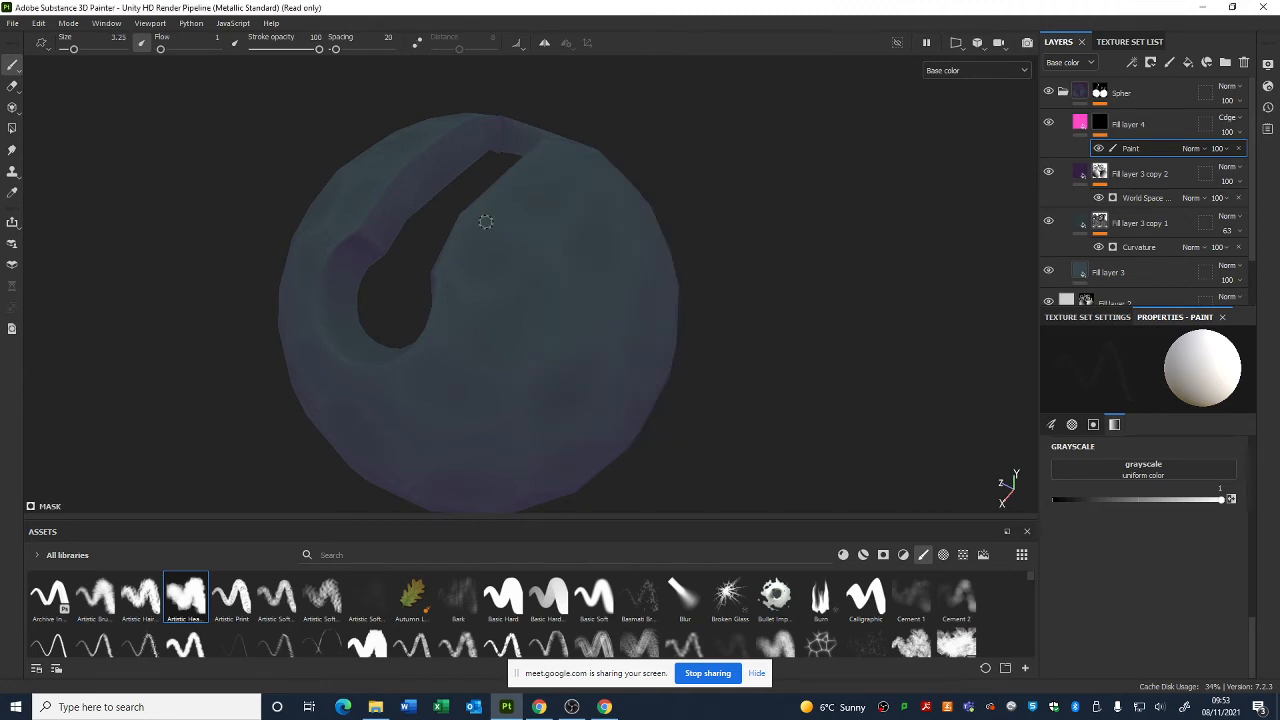
pyautogui.rightClick(539, 234)
pyautogui.scroll(-6, 652, 366)
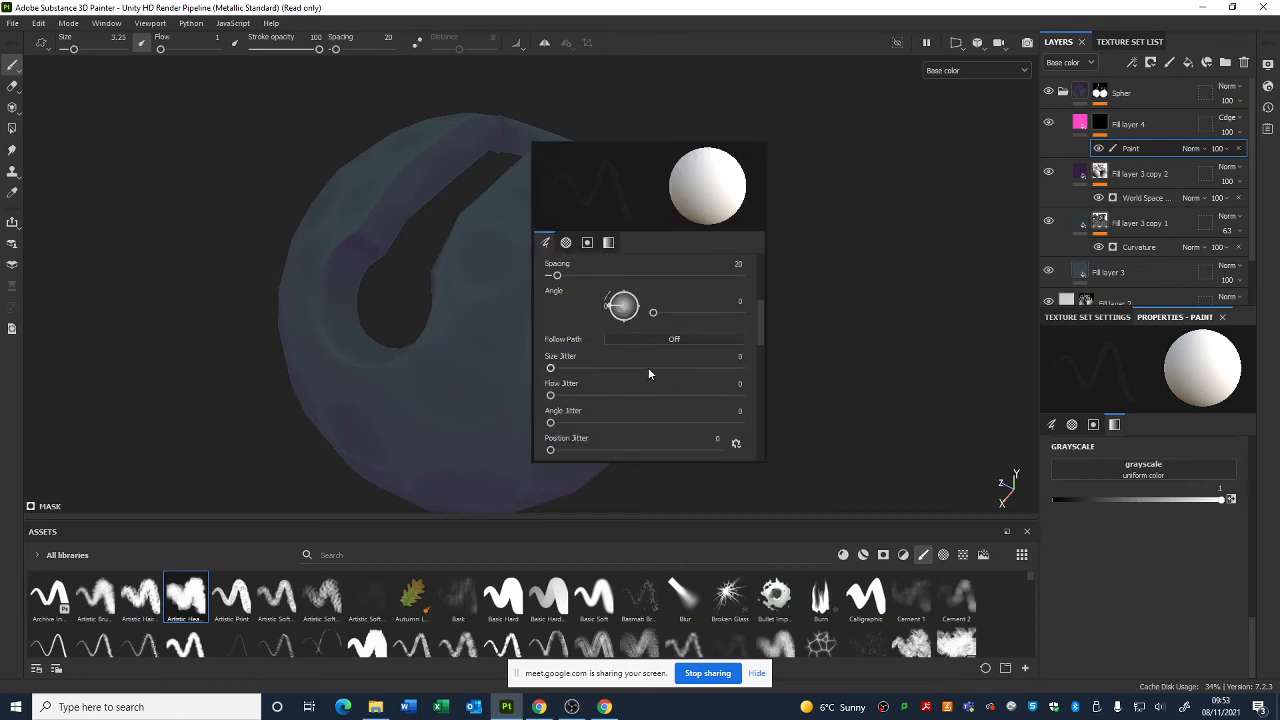
pyautogui.scroll(-2, 600, 404)
pyautogui.scroll(8, 602, 396)
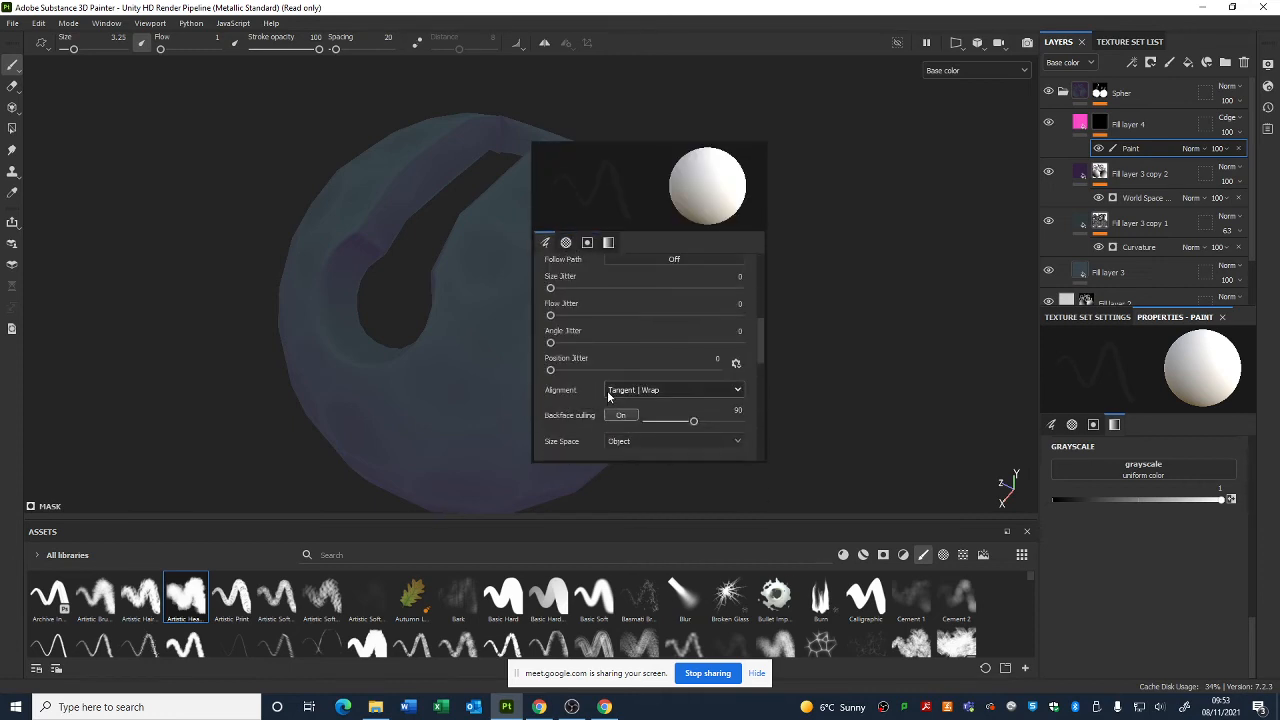
pyautogui.moveTo(557, 316); pyautogui.dragTo(607, 317)
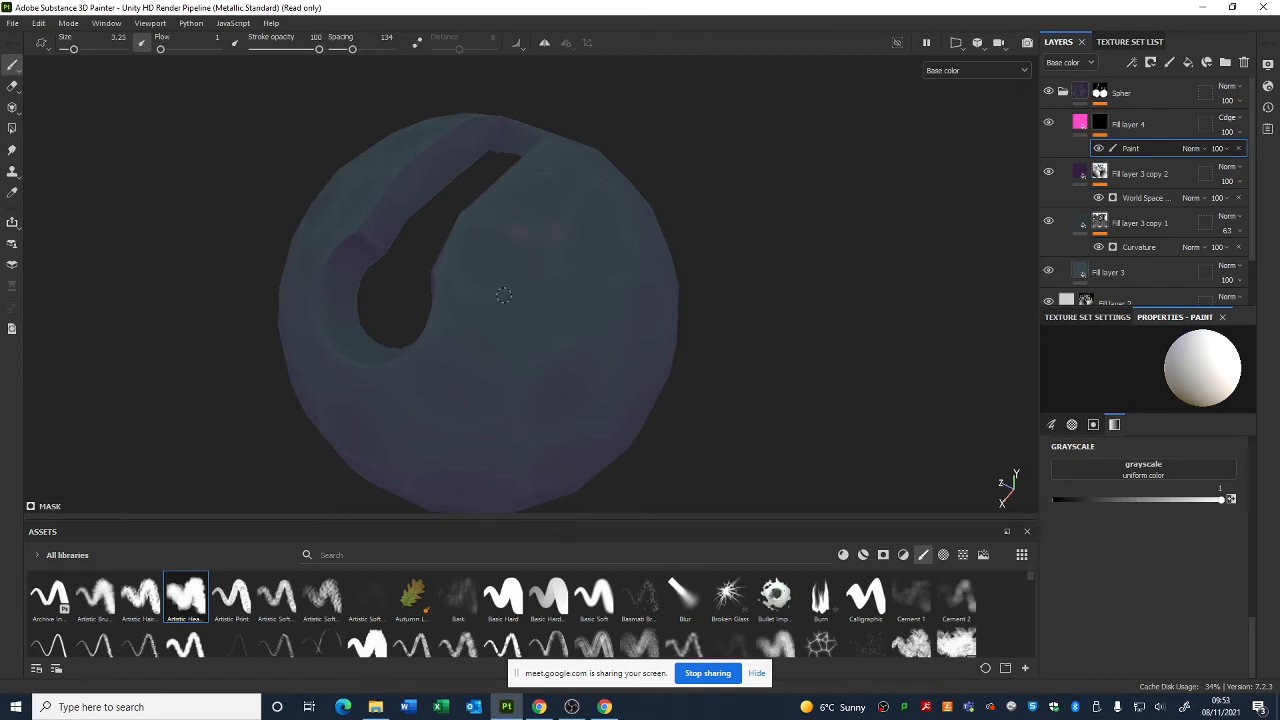
# - Set the brush spacing to 27 and size to 20.83, and paint a soft glow along the edges of the sphere's slot
pyautogui.keyDown('alt'); pyautogui.moveTo(584, 295); pyautogui.dragTo(507, 274); pyautogui.keyUp('alt')
pyautogui.rightClick(589, 307)
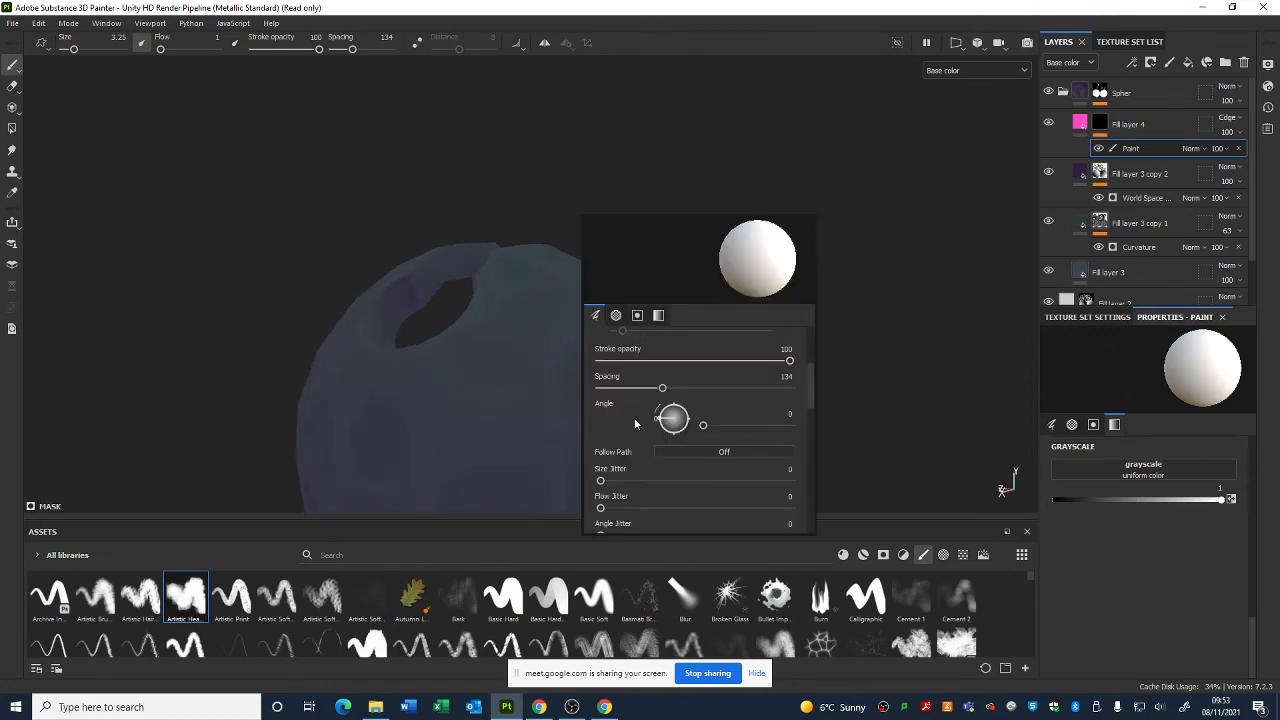
pyautogui.moveTo(669, 388); pyautogui.dragTo(629, 388)
pyautogui.scroll(3, 684, 384)
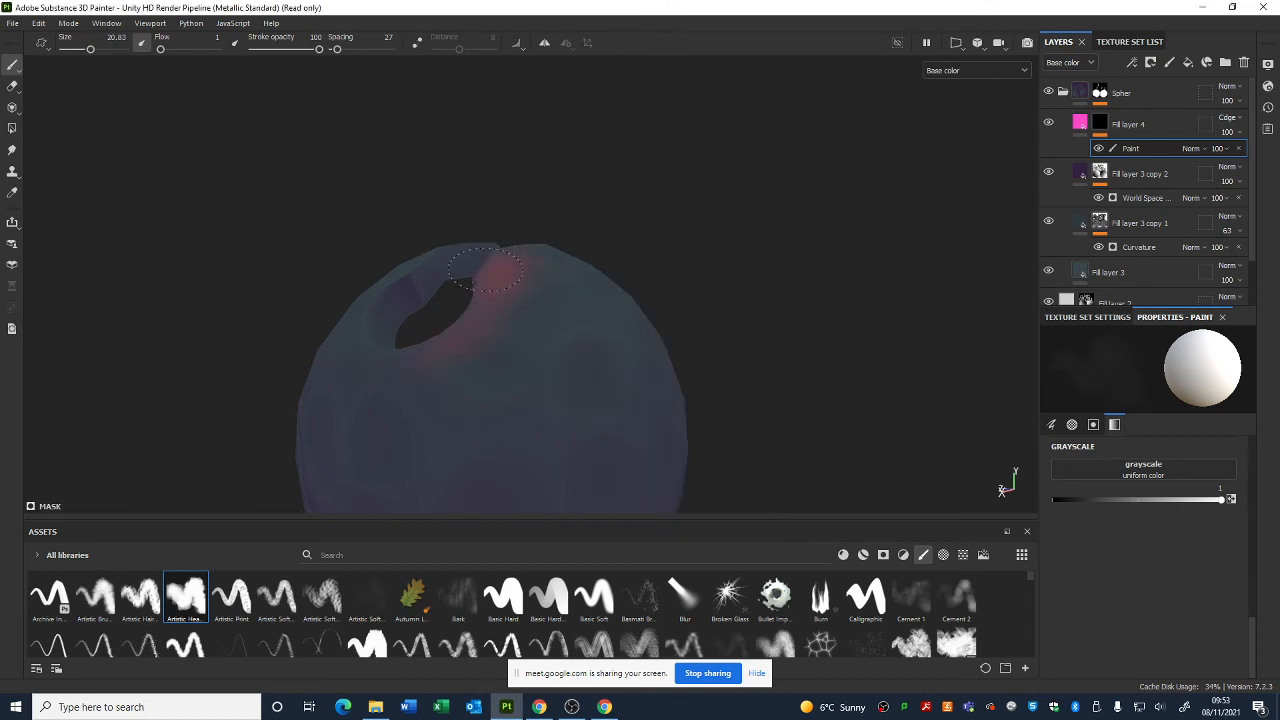
pyautogui.keyDown('alt'); pyautogui.moveTo(510, 276); pyautogui.dragTo(540, 388); pyautogui.keyUp('alt')
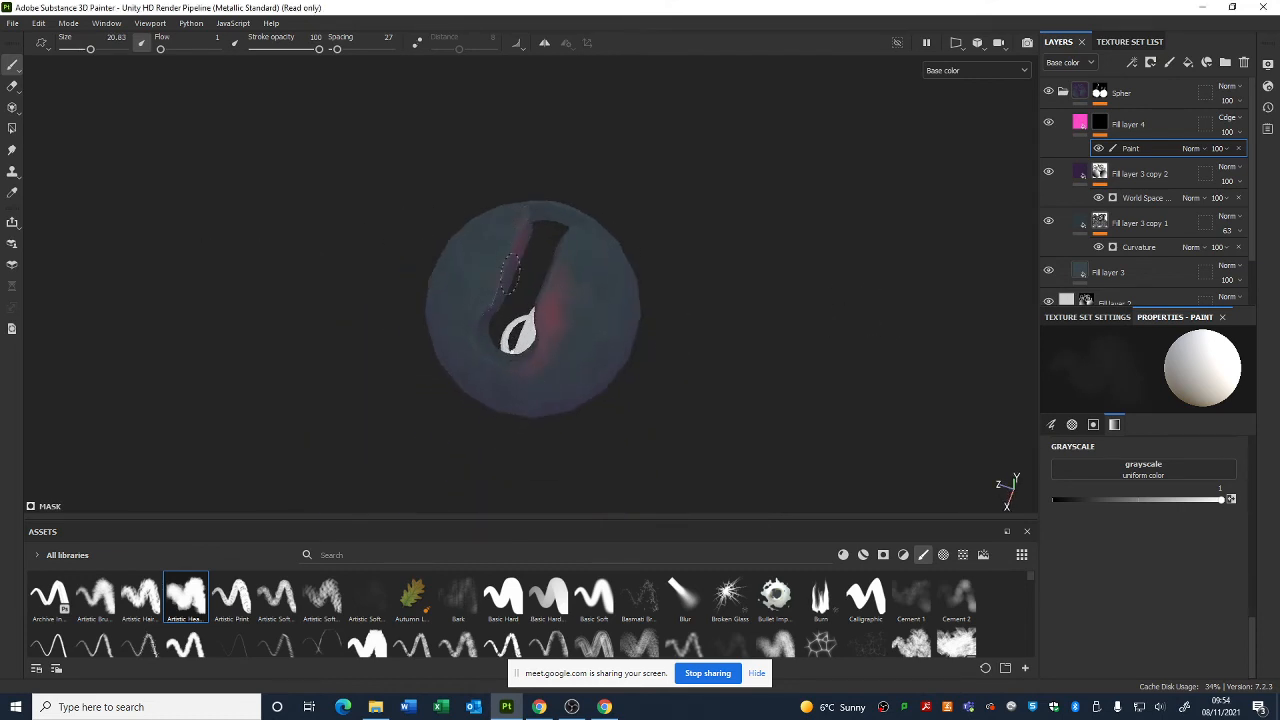
# - Delete the pink Fill layer 4 together with its painted mask
pyautogui.keyDown('alt'); pyautogui.moveTo(449, 332); pyautogui.dragTo(578, 281); pyautogui.keyUp('alt')
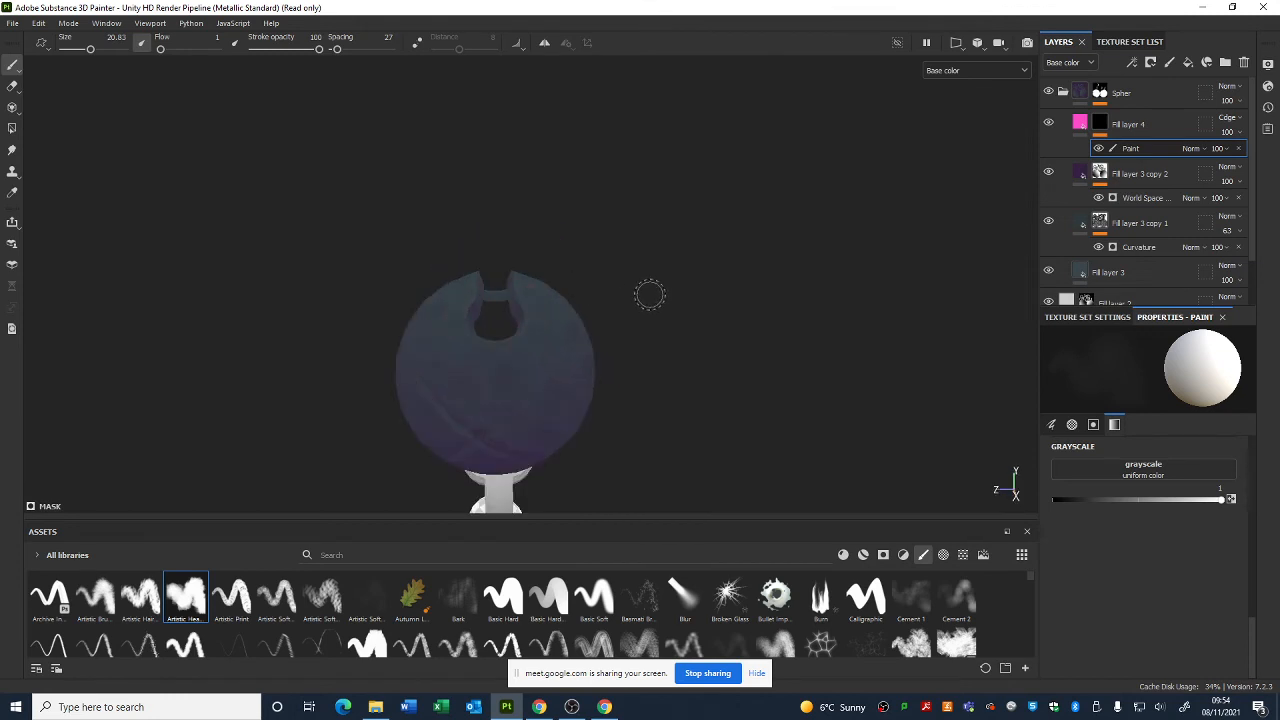
pyautogui.click(1128, 124)
pyautogui.press('Delete')
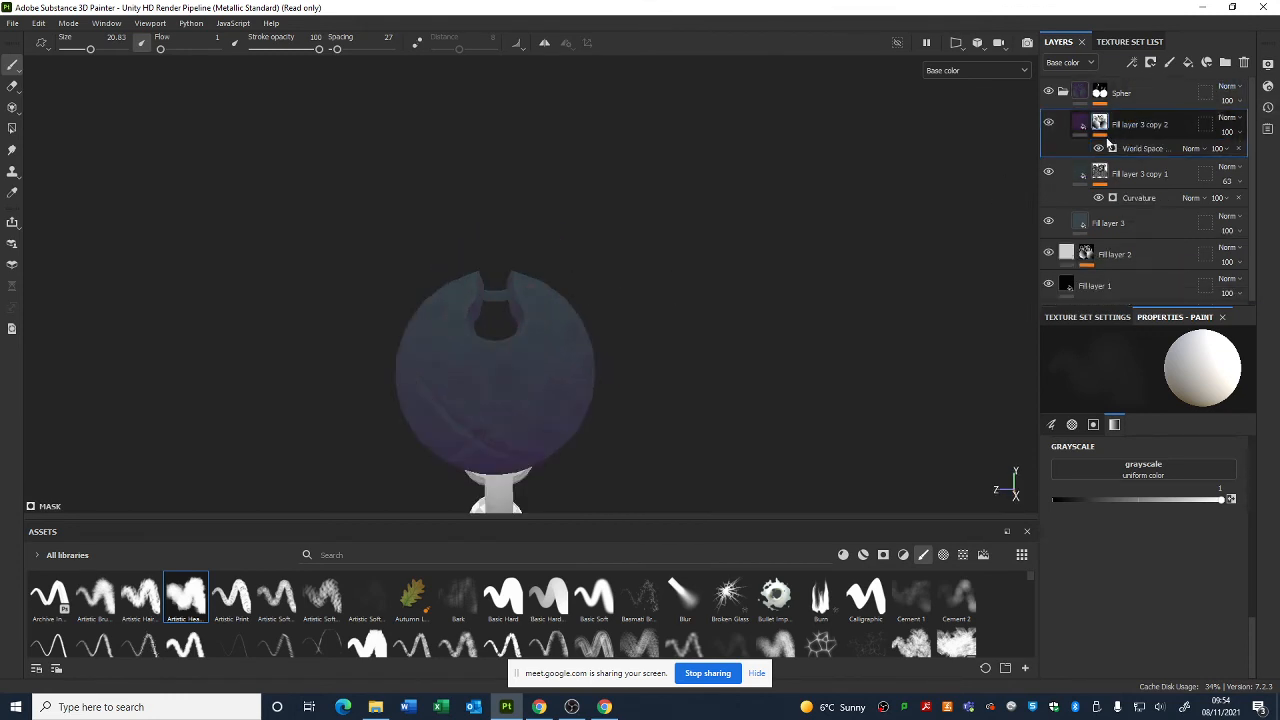
# - Add a color-only fill layer above Fill layer 3 copy 2 in the Spher folder and give it a black mask
pyautogui.click(1188, 63)
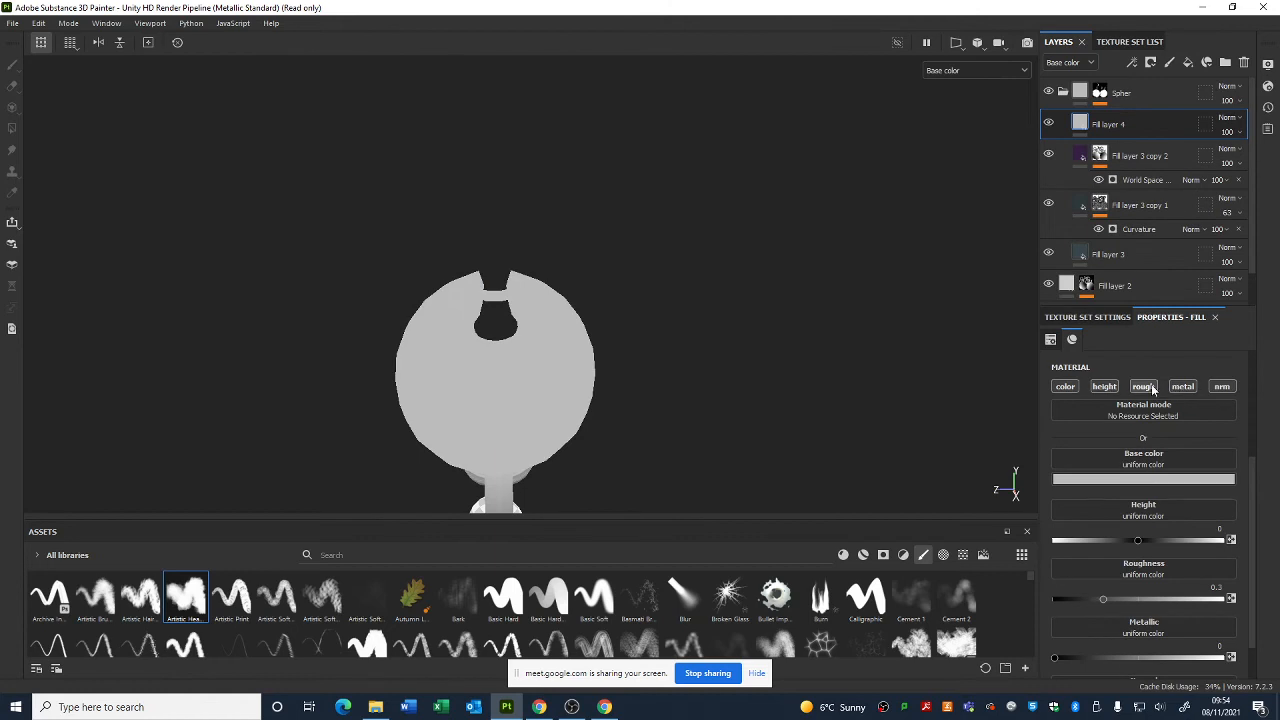
pyautogui.rightClick(1110, 128)
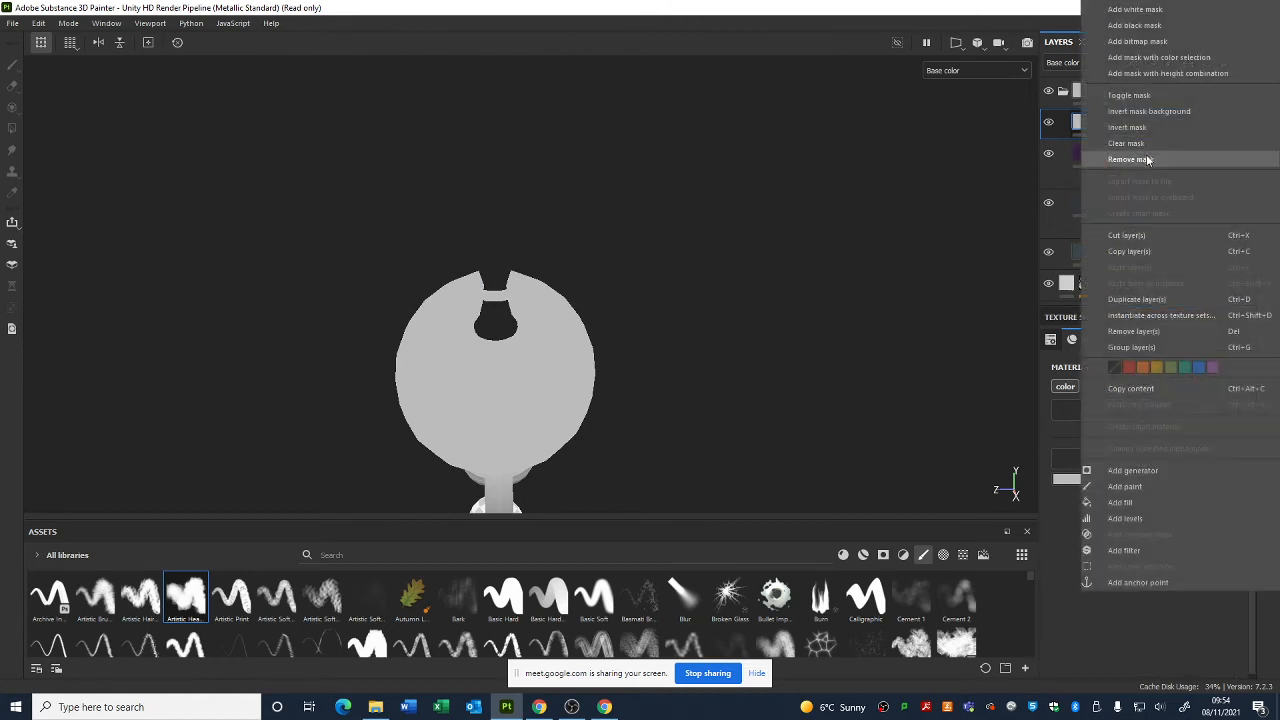
pyautogui.click(1135, 25)
pyautogui.click(1167, 467)
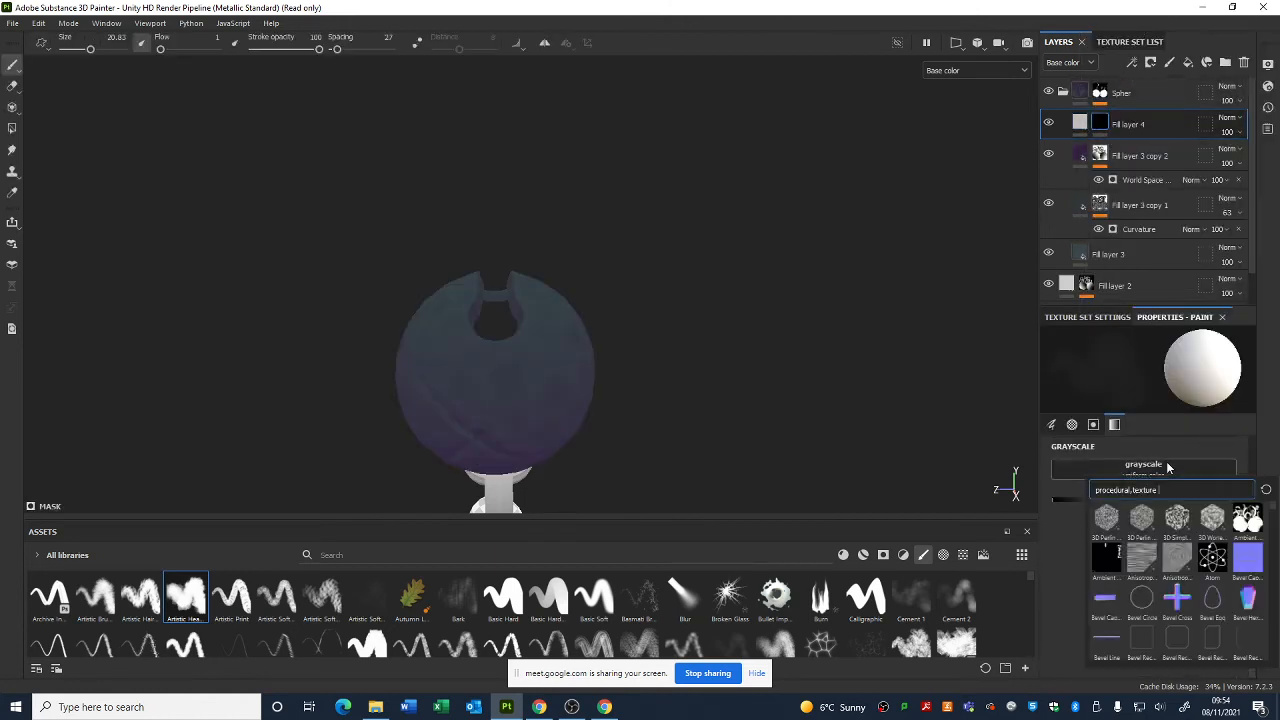
# - Add a generator to Fill layer 4's mask and assign the Light generator to it
pyautogui.rightClick(1105, 133)
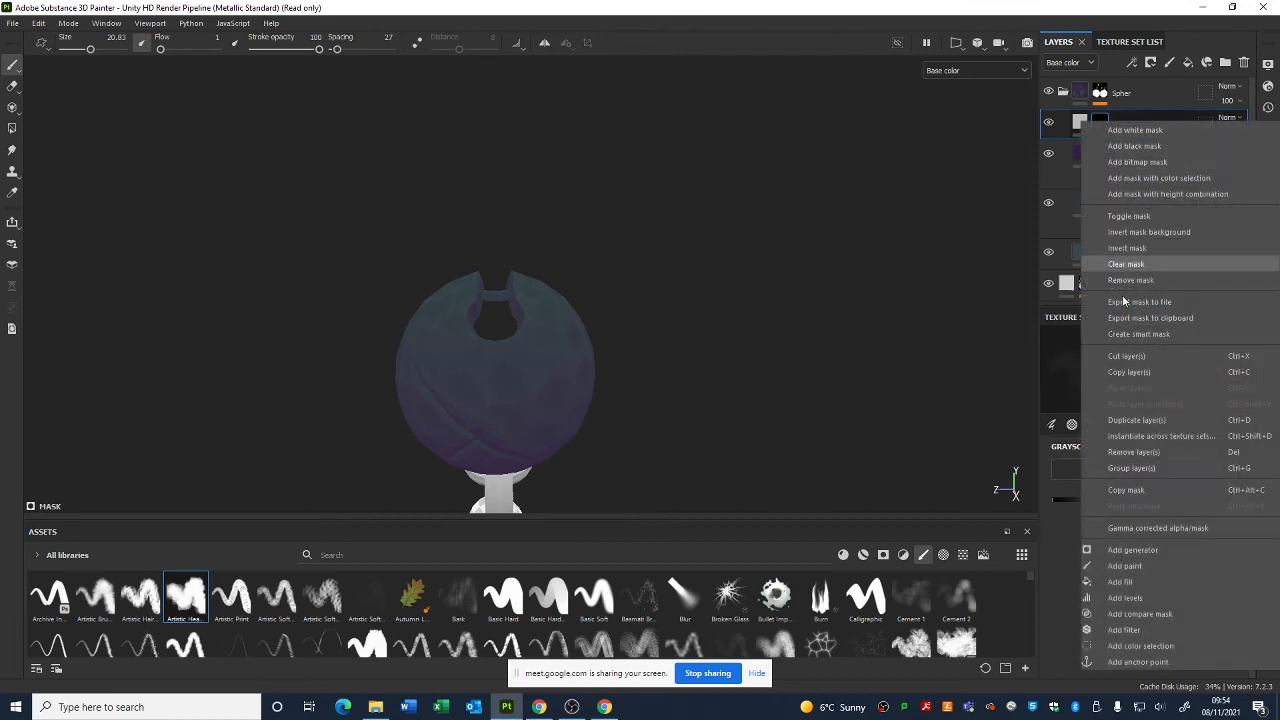
pyautogui.click(1144, 542)
pyautogui.click(1141, 370)
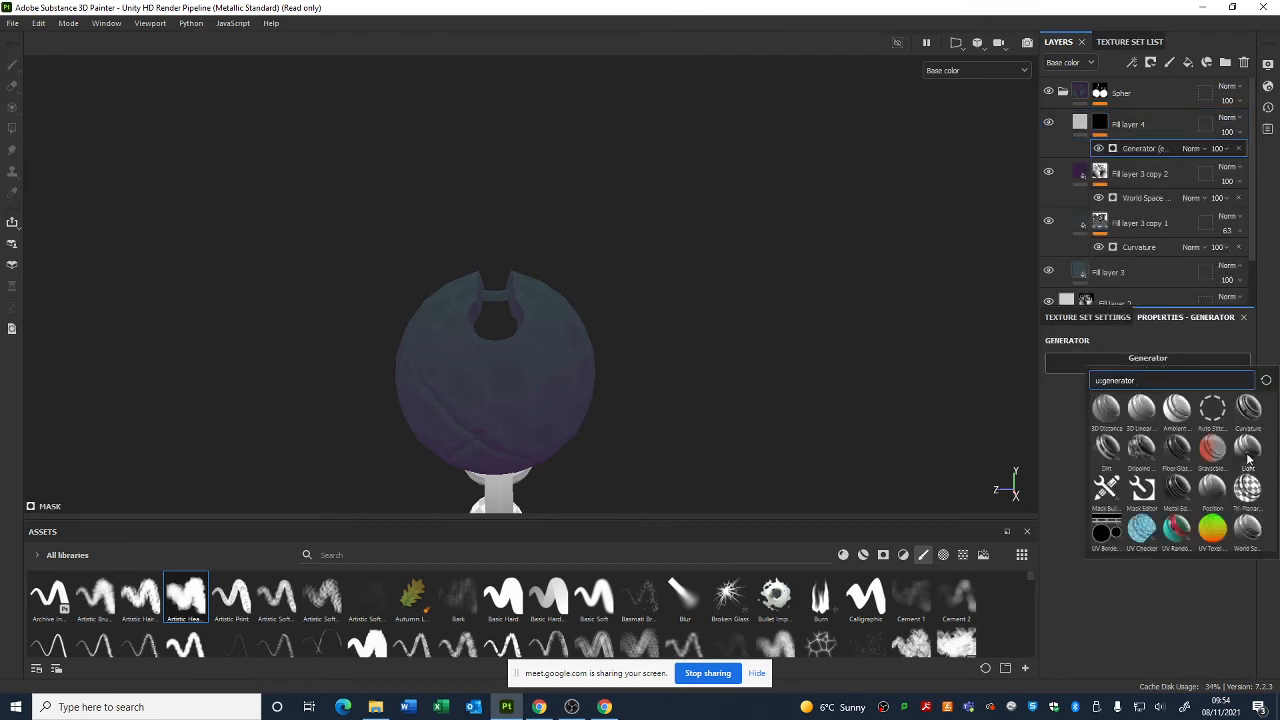
pyautogui.click(1248, 450)
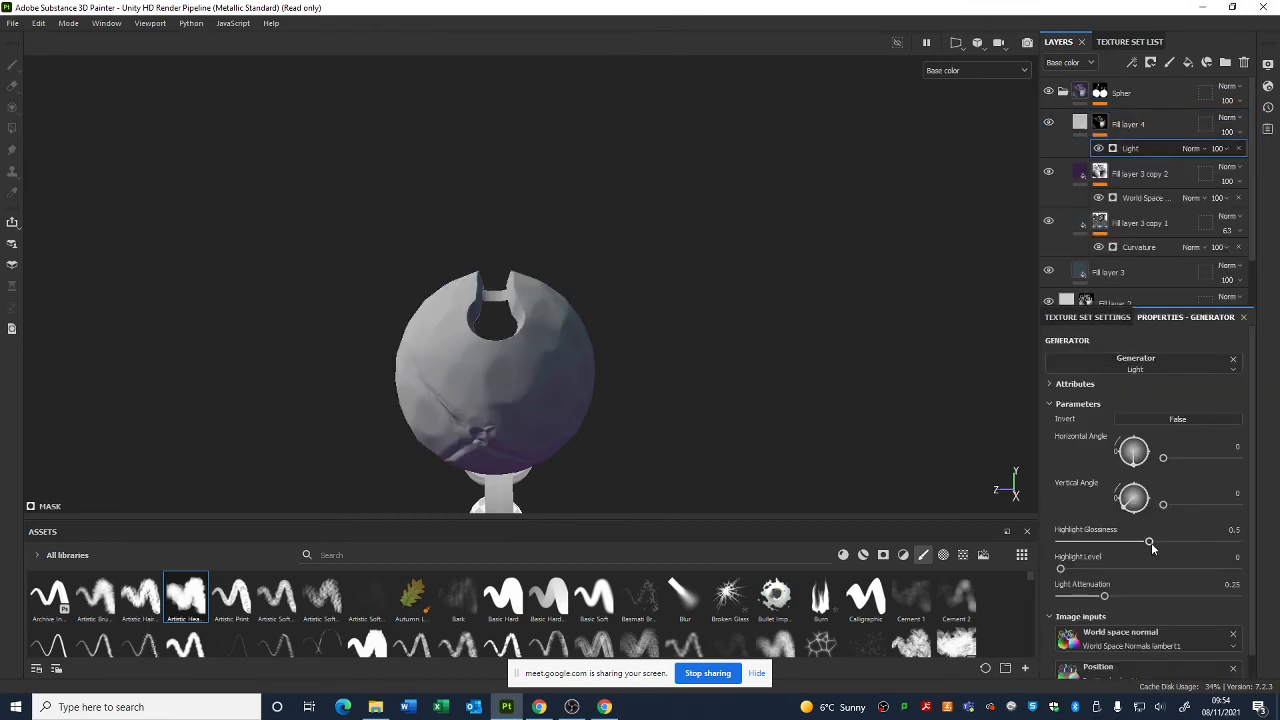
# - Set the Light generator's vertical angle to 278, highlight glossiness to 0.66, highlight level to 0.08 and light attenuation to 0.42
pyautogui.moveTo(1150, 543)
pyautogui.mouseDown()
pyautogui.moveTo(1115, 543)
pyautogui.moveTo(1132, 512)
pyautogui.mouseUp()
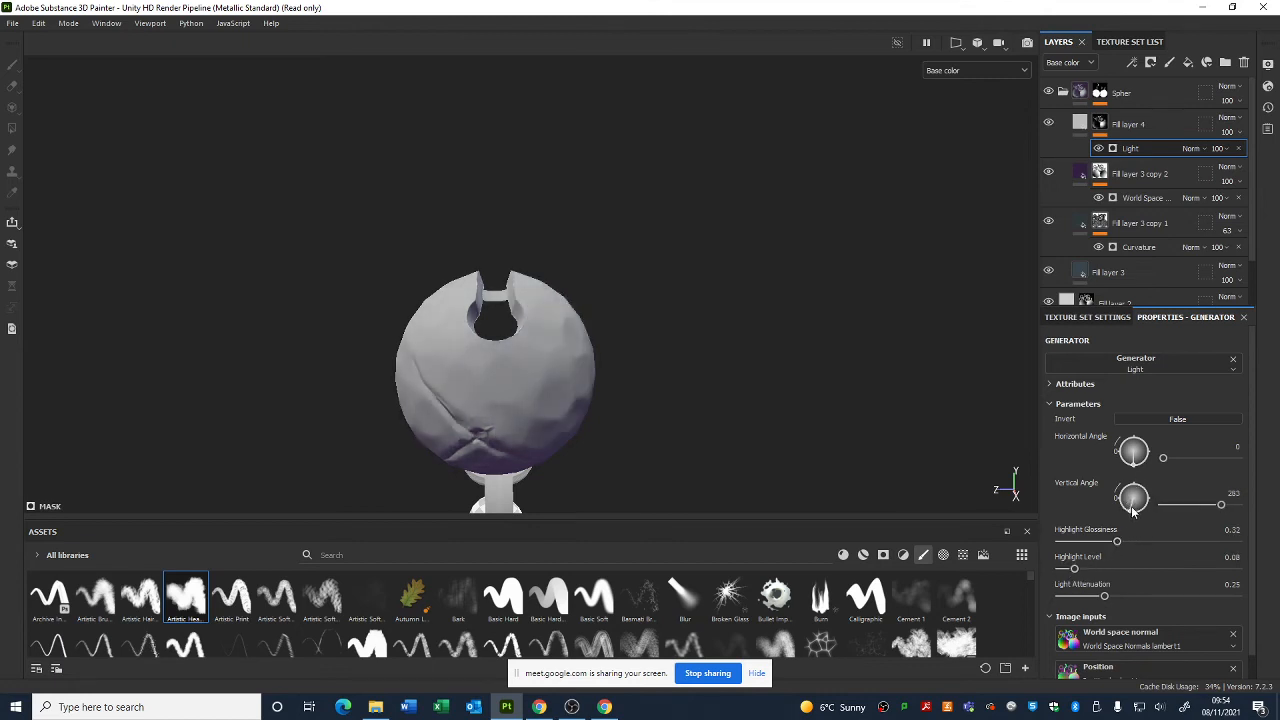
pyautogui.moveTo(1094, 598)
pyautogui.mouseDown()
pyautogui.moveTo(1175, 598)
pyautogui.moveTo(1125, 598)
pyautogui.mouseUp()
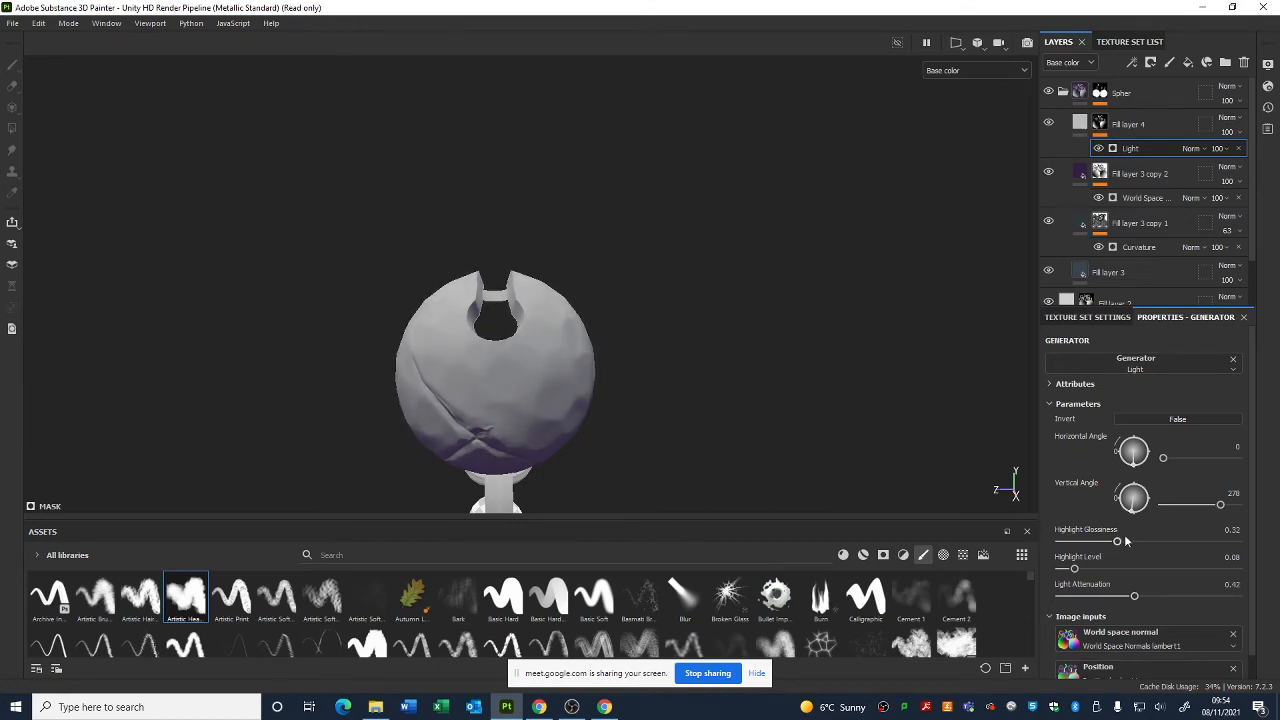
pyautogui.moveTo(1120, 541)
pyautogui.mouseDown()
pyautogui.moveTo(1100, 543)
pyautogui.moveTo(1178, 543)
pyautogui.mouseUp()
pyautogui.keyDown('alt'); pyautogui.moveTo(684, 353); pyautogui.dragTo(684, 284); pyautogui.keyUp('alt')
pyautogui.press('Delete')
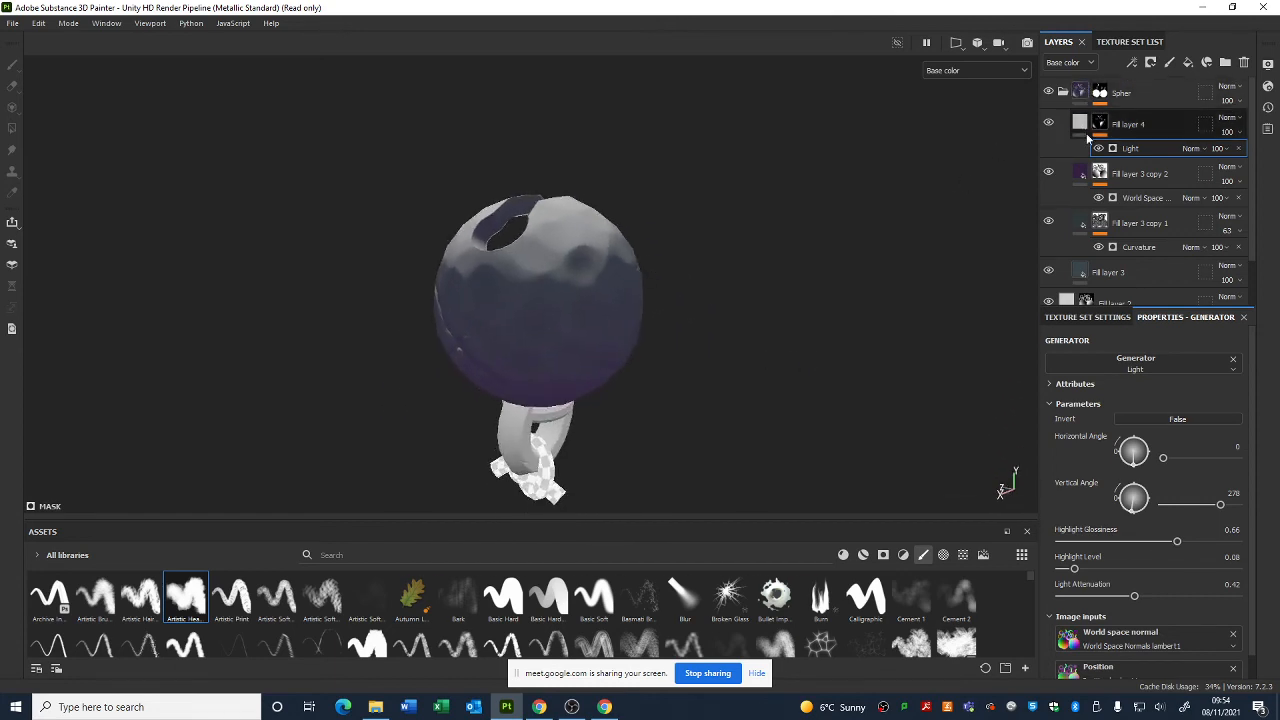
# - Set Fill layer 4's base color by sampling the sphere's dark blue and lightening it to a muted slate blue
pyautogui.click(1118, 481)
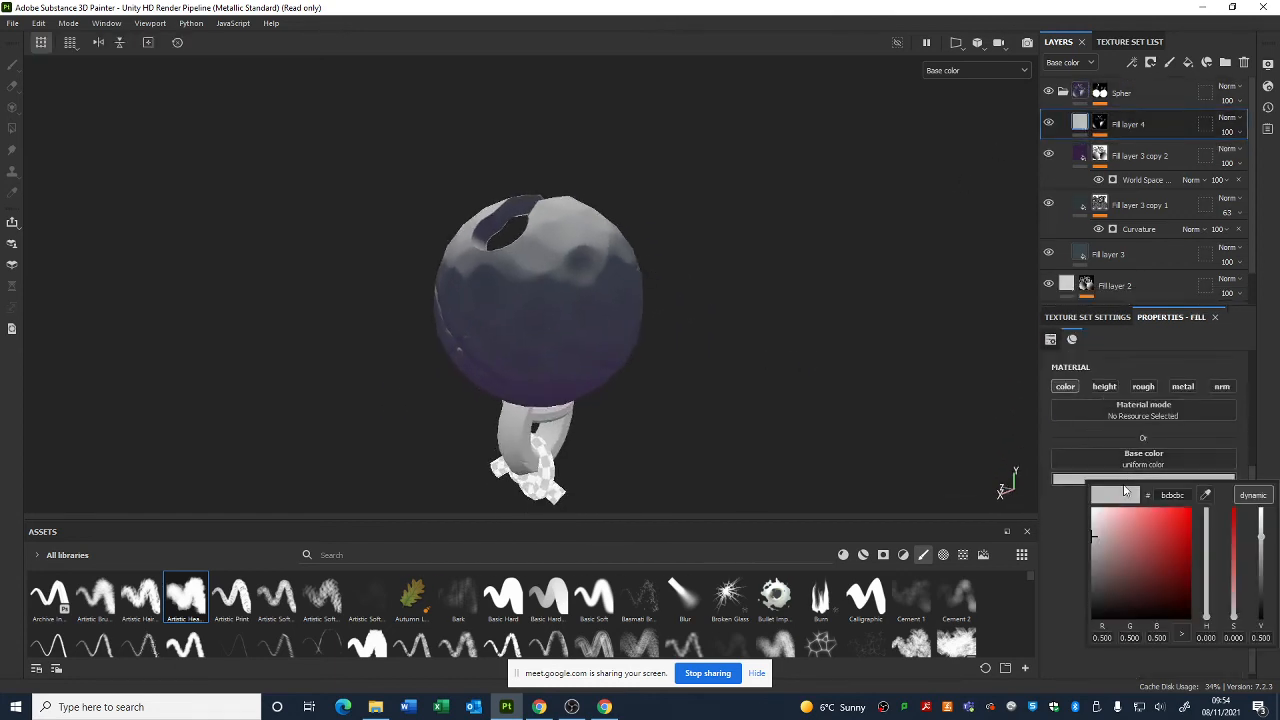
pyautogui.moveTo(1210, 580); pyautogui.dragTo(1204, 528)
pyautogui.moveTo(1103, 538)
pyautogui.mouseDown()
pyautogui.moveTo(1150, 511)
pyautogui.moveTo(1155, 532)
pyautogui.moveTo(1138, 556)
pyautogui.moveTo(1158, 567)
pyautogui.moveTo(1182, 551)
pyautogui.mouseUp()
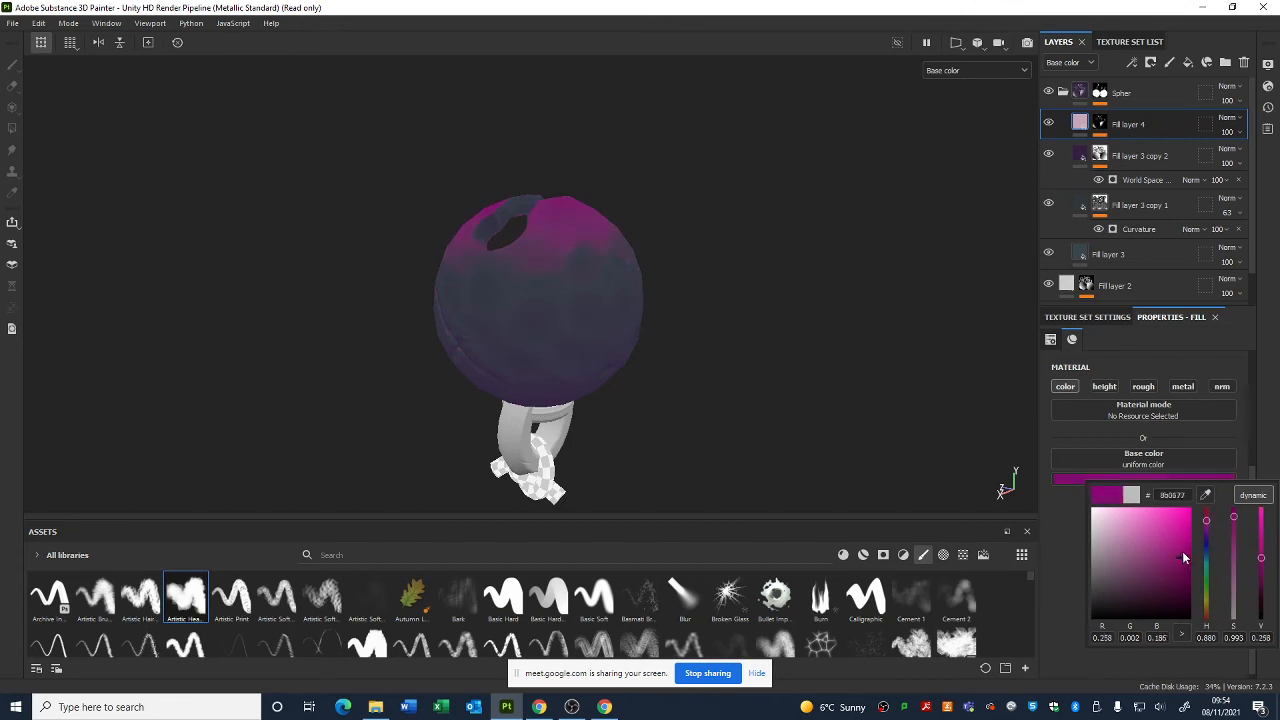
pyautogui.click(1205, 495)
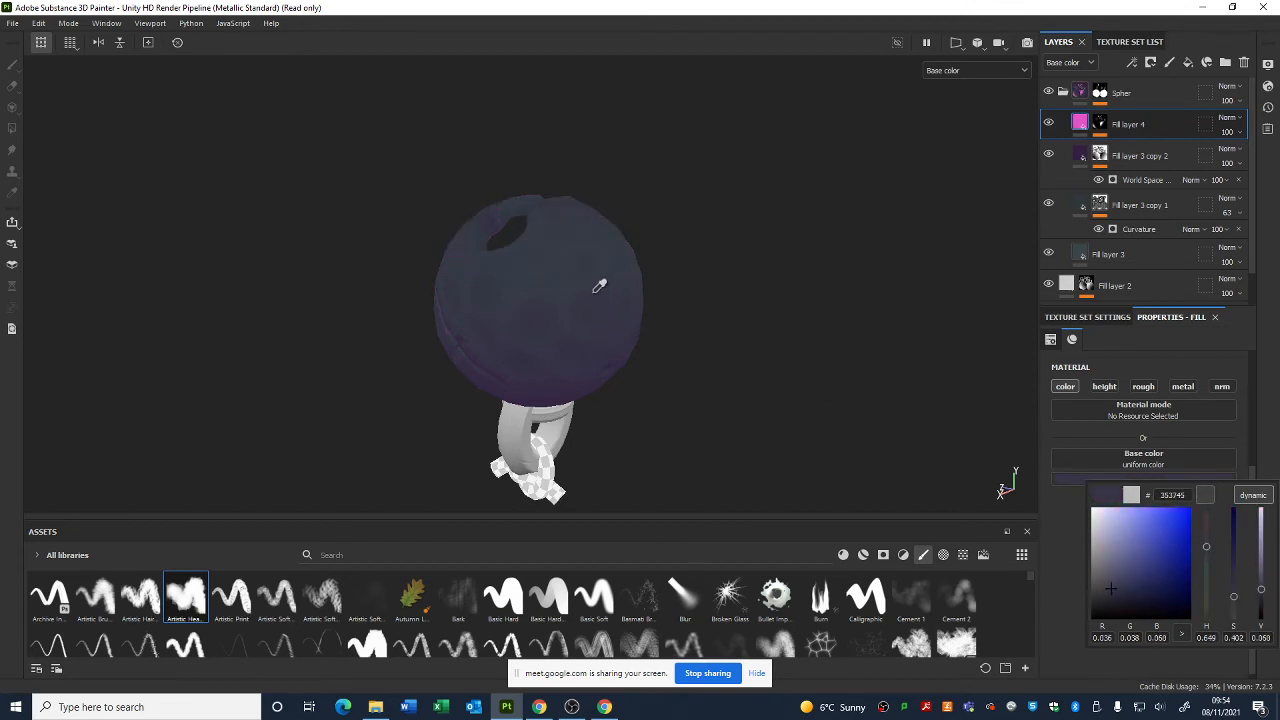
pyautogui.moveTo(1115, 585); pyautogui.dragTo(1112, 573)
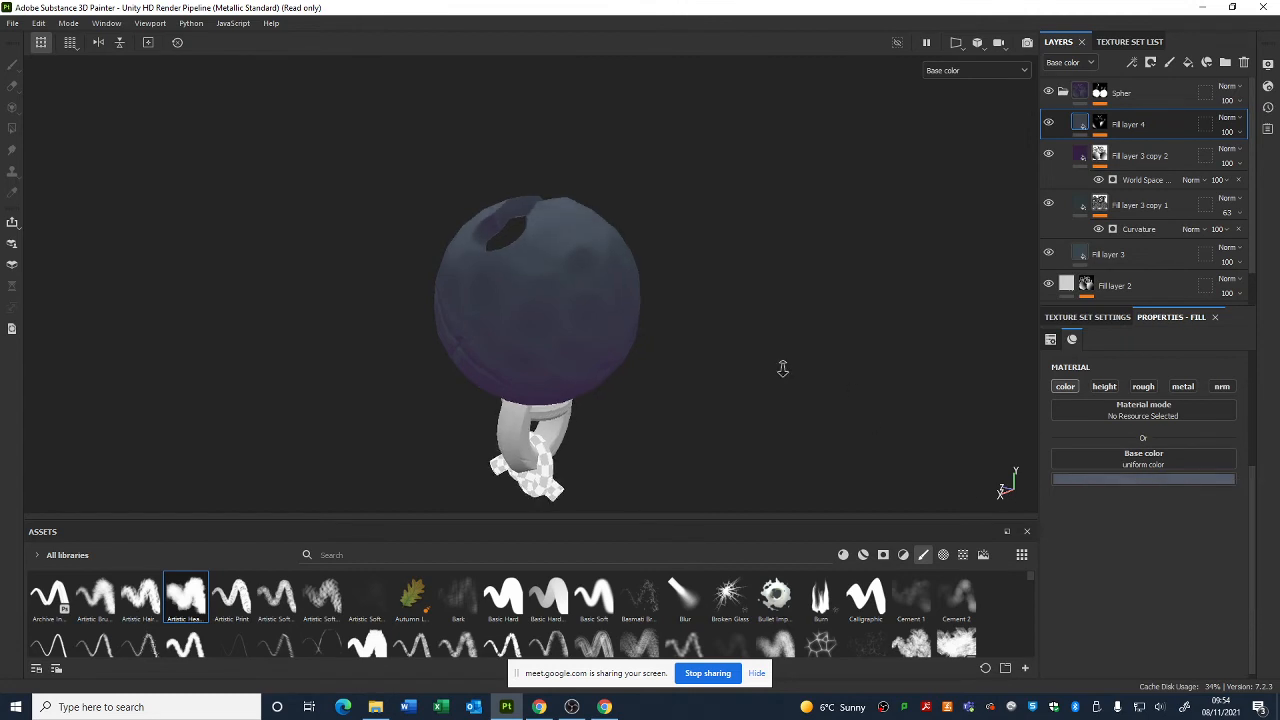
# - Move the purple Fill layer 3 copy 2 above Fill layer 4 in the Spher folder
pyautogui.keyDown('alt'); pyautogui.moveTo(786, 366); pyautogui.dragTo(824, 408); pyautogui.keyUp('alt')
pyautogui.keyDown('alt'); pyautogui.moveTo(800, 412); pyautogui.dragTo(790, 462, button='right'); pyautogui.keyUp('alt')
pyautogui.keyDown('alt'); pyautogui.moveTo(562, 303); pyautogui.dragTo(657, 270, button='middle'); pyautogui.keyUp('alt')
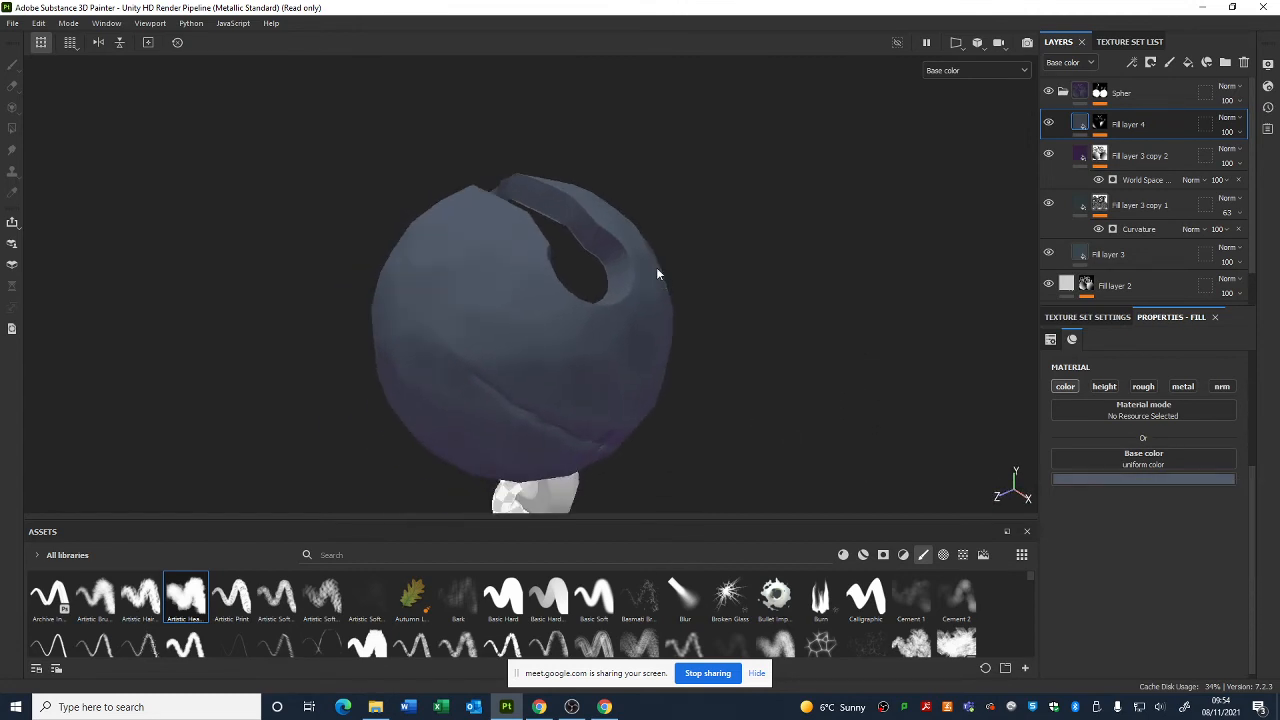
pyautogui.keyDown('alt'); pyautogui.moveTo(619, 375); pyautogui.dragTo(610, 389); pyautogui.keyUp('alt')
pyautogui.click(1134, 160)
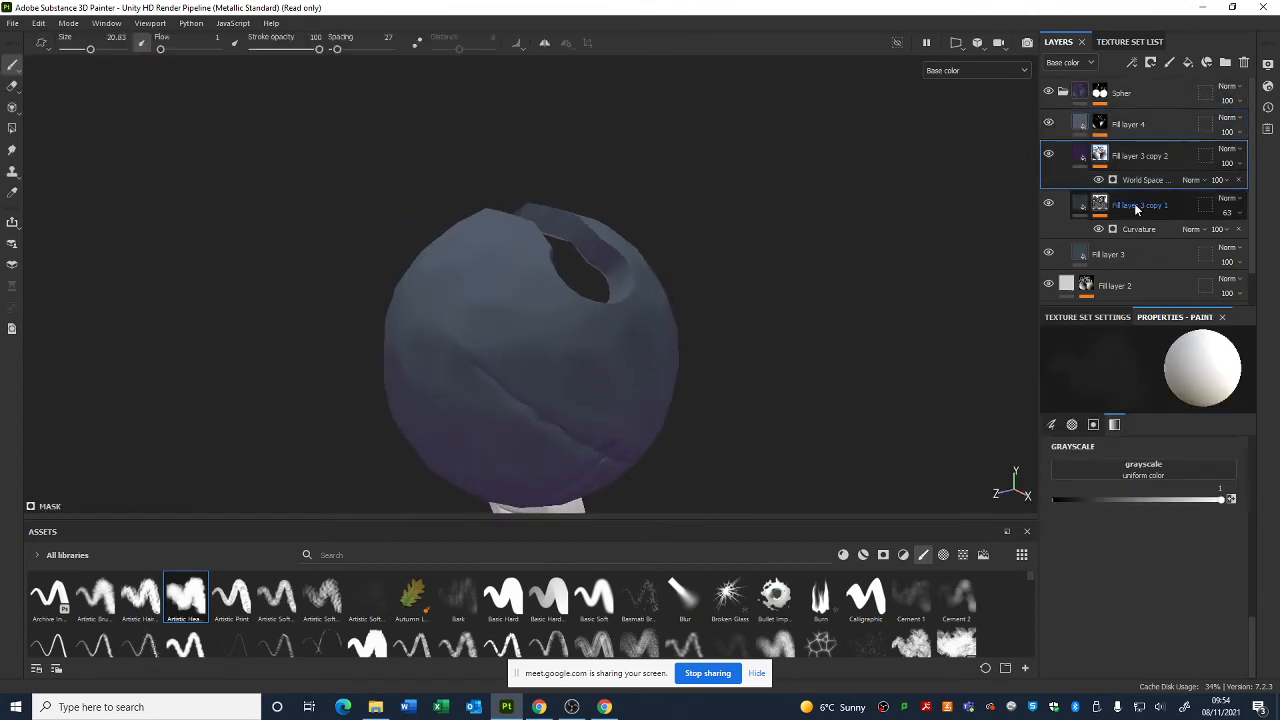
pyautogui.moveTo(1134, 157); pyautogui.dragTo(1150, 109)
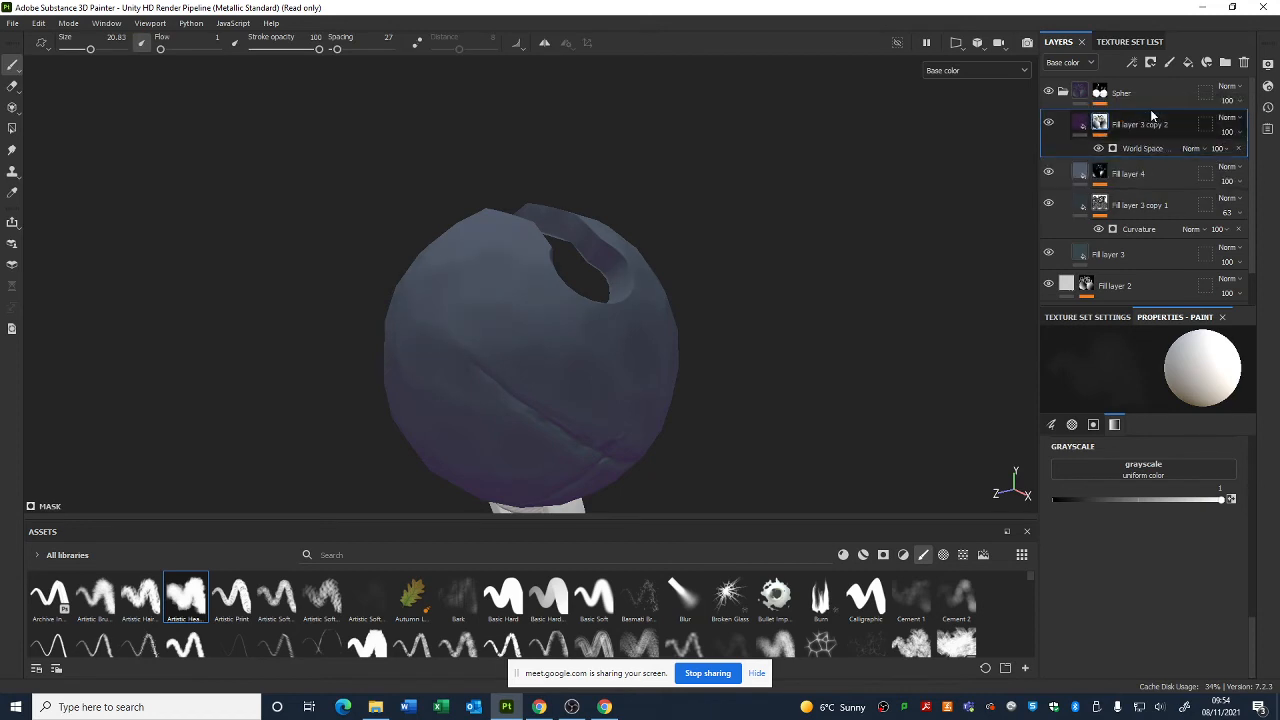
# - Examine the sphere from several sides to check how the purple gradient and the light highlight blend
pyautogui.moveTo(770, 220)
pyautogui.keyDown('alt'); pyautogui.mouseDown()
pyautogui.moveTo(642, 346)
pyautogui.moveTo(521, 286)
pyautogui.moveTo(640, 251)
pyautogui.mouseUp(); pyautogui.keyUp('alt')
pyautogui.keyDown('alt'); pyautogui.moveTo(849, 329); pyautogui.dragTo(769, 390); pyautogui.keyUp('alt')
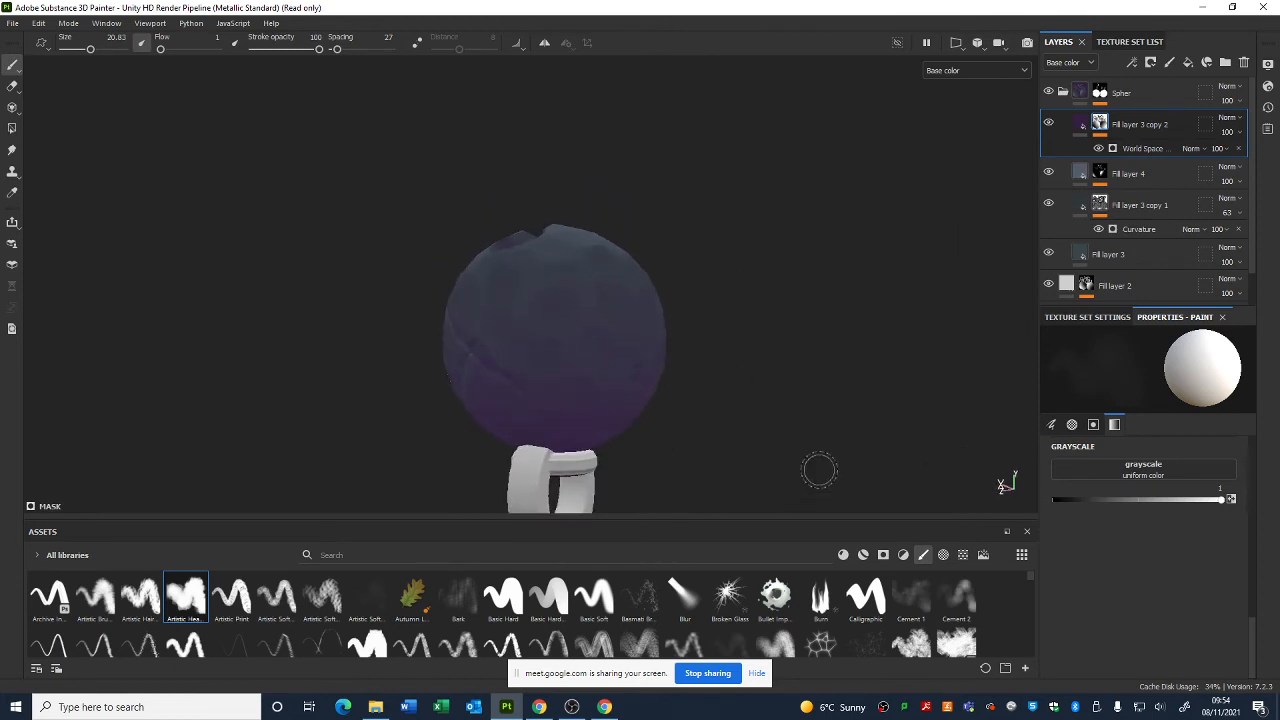
pyautogui.keyDown('alt'); pyautogui.moveTo(818, 470); pyautogui.dragTo(698, 255); pyautogui.keyUp('alt')
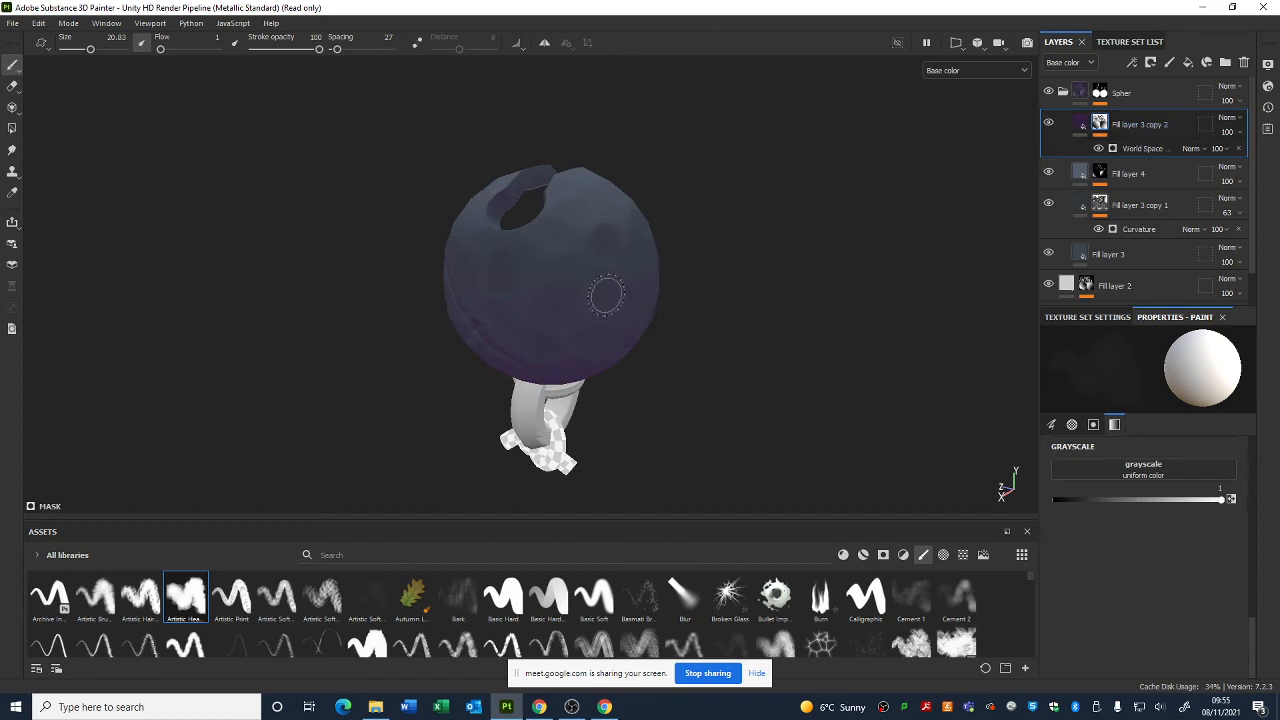
pyautogui.keyDown('alt'); pyautogui.moveTo(606, 295); pyautogui.dragTo(646, 402); pyautogui.keyUp('alt')
pyautogui.scroll(-3, 716, 396)
pyautogui.keyDown('alt'); pyautogui.moveTo(683, 387); pyautogui.dragTo(734, 396, button='middle'); pyautogui.keyUp('alt')
pyautogui.scroll(3, 614, 330)
pyautogui.keyDown('alt'); pyautogui.moveTo(1008, 195); pyautogui.dragTo(862, 197); pyautogui.keyUp('alt')
# - Preview the model in the Material view, and return to the Base color channel view
pyautogui.click(975, 70)
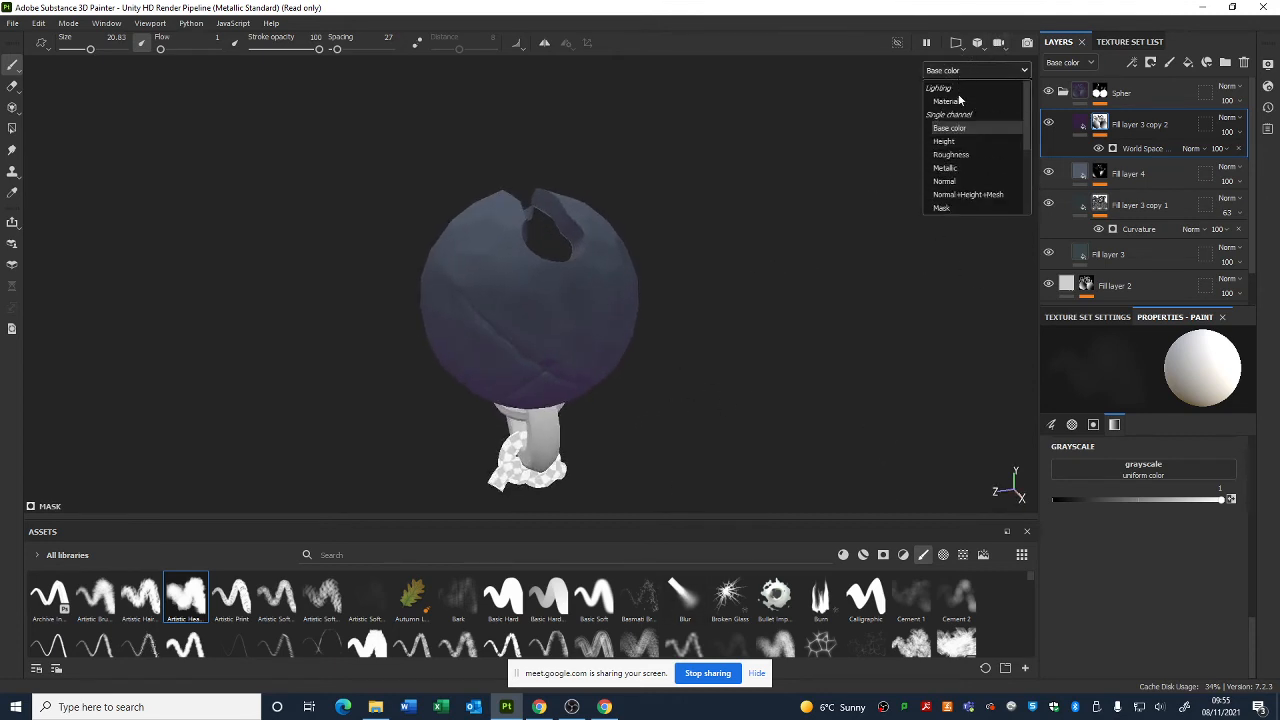
pyautogui.click(955, 101)
pyautogui.moveTo(880, 246)
pyautogui.keyDown('alt'); pyautogui.mouseDown()
pyautogui.moveTo(808, 214)
pyautogui.moveTo(806, 257)
pyautogui.moveTo(678, 263)
pyautogui.moveTo(706, 286)
pyautogui.moveTo(878, 320)
pyautogui.moveTo(666, 323)
pyautogui.moveTo(780, 326)
pyautogui.moveTo(826, 294)
pyautogui.moveTo(803, 298)
pyautogui.mouseUp(); pyautogui.keyUp('alt')
pyautogui.click(1005, 71)
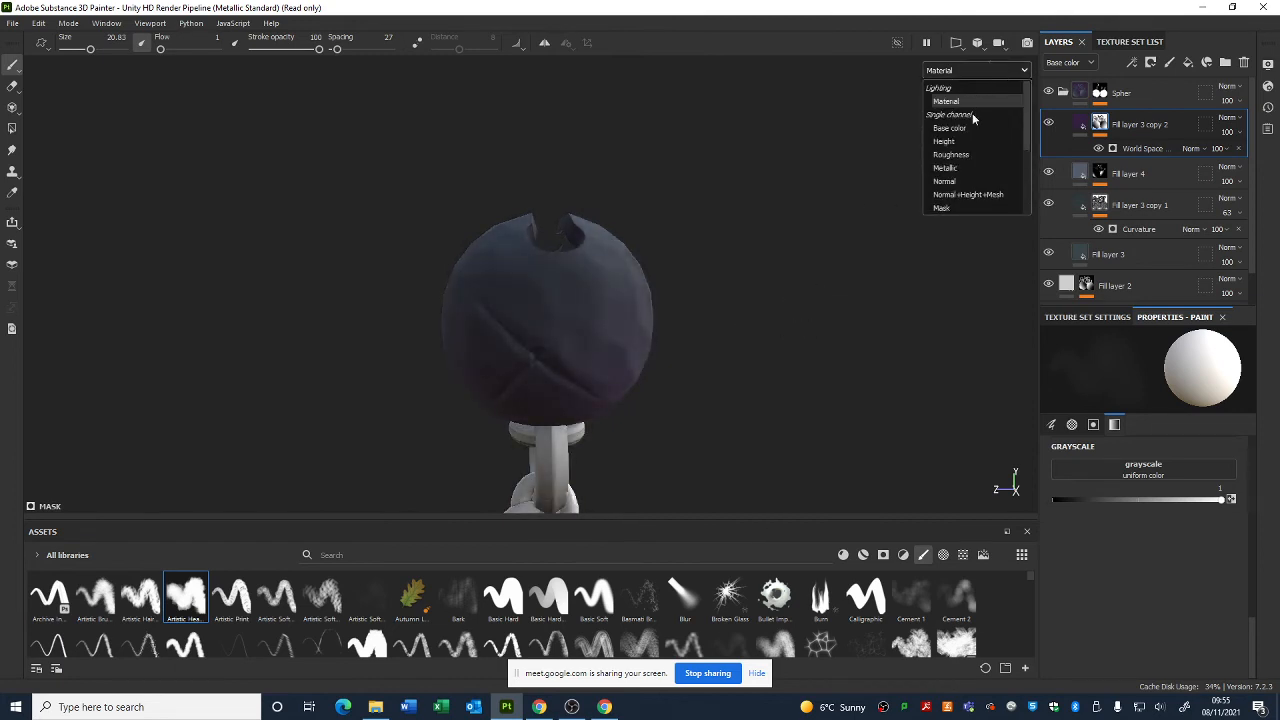
pyautogui.click(969, 123)
pyautogui.moveTo(863, 211)
pyautogui.keyDown('alt'); pyautogui.mouseDown()
pyautogui.moveTo(573, 272)
pyautogui.moveTo(757, 226)
pyautogui.moveTo(615, 207)
pyautogui.moveTo(797, 371)
pyautogui.moveTo(846, 297)
pyautogui.moveTo(753, 283)
pyautogui.moveTo(697, 347)
pyautogui.moveTo(760, 320)
pyautogui.mouseUp(); pyautogui.keyUp('alt')
pyautogui.scroll(3, 623, 205)
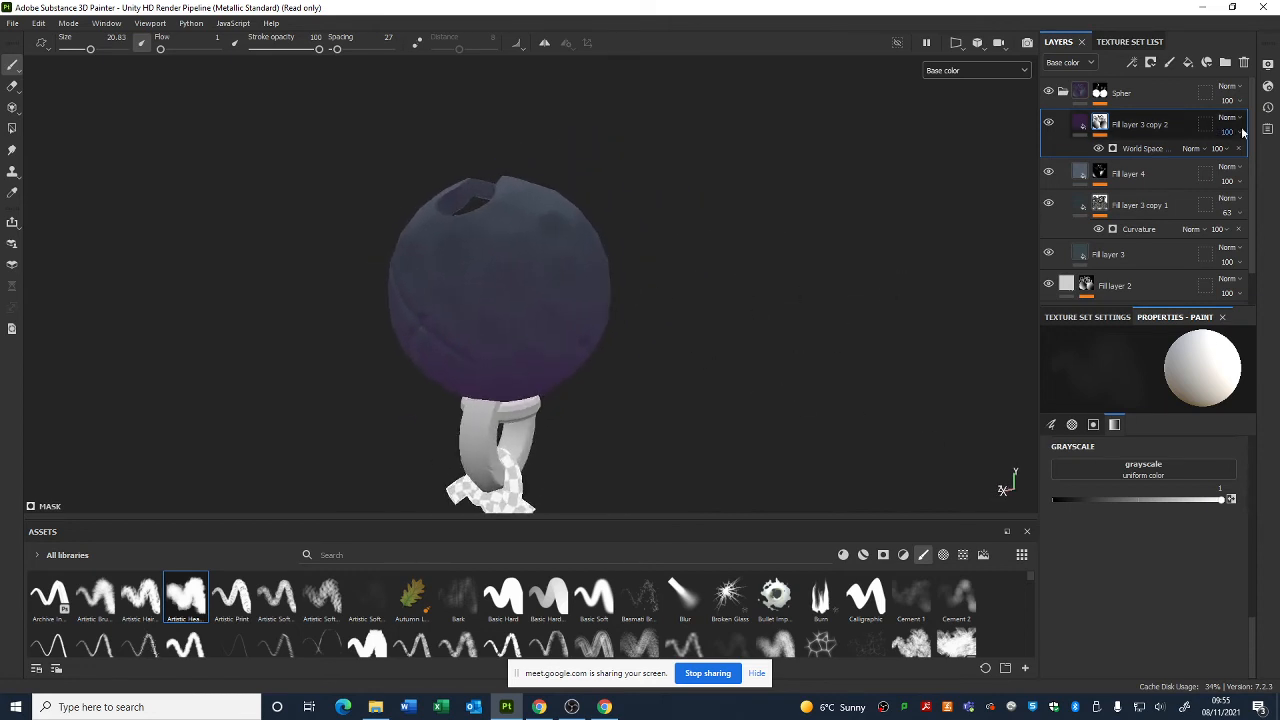
# - Review the Light and Curvature generator settings, and darken Fill layer 3 copy 1's base color to a near-black blue
pyautogui.click(1128, 176)
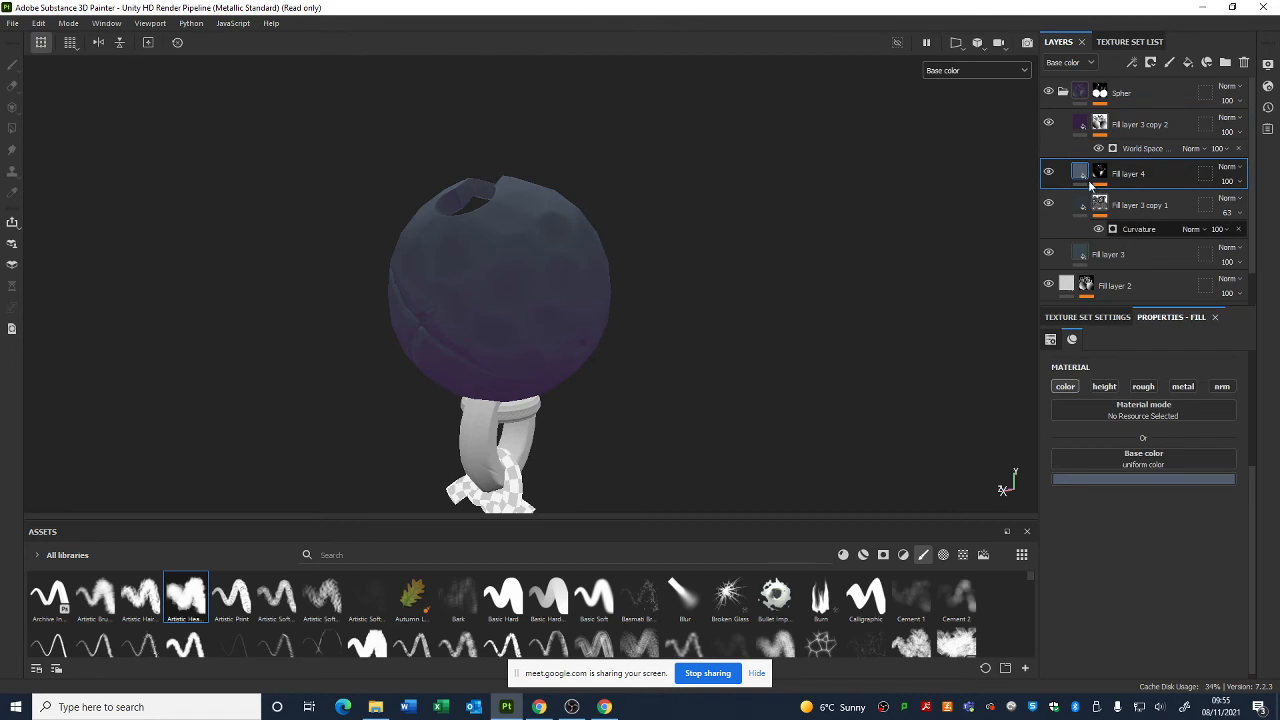
pyautogui.click(1100, 174)
pyautogui.click(1127, 198)
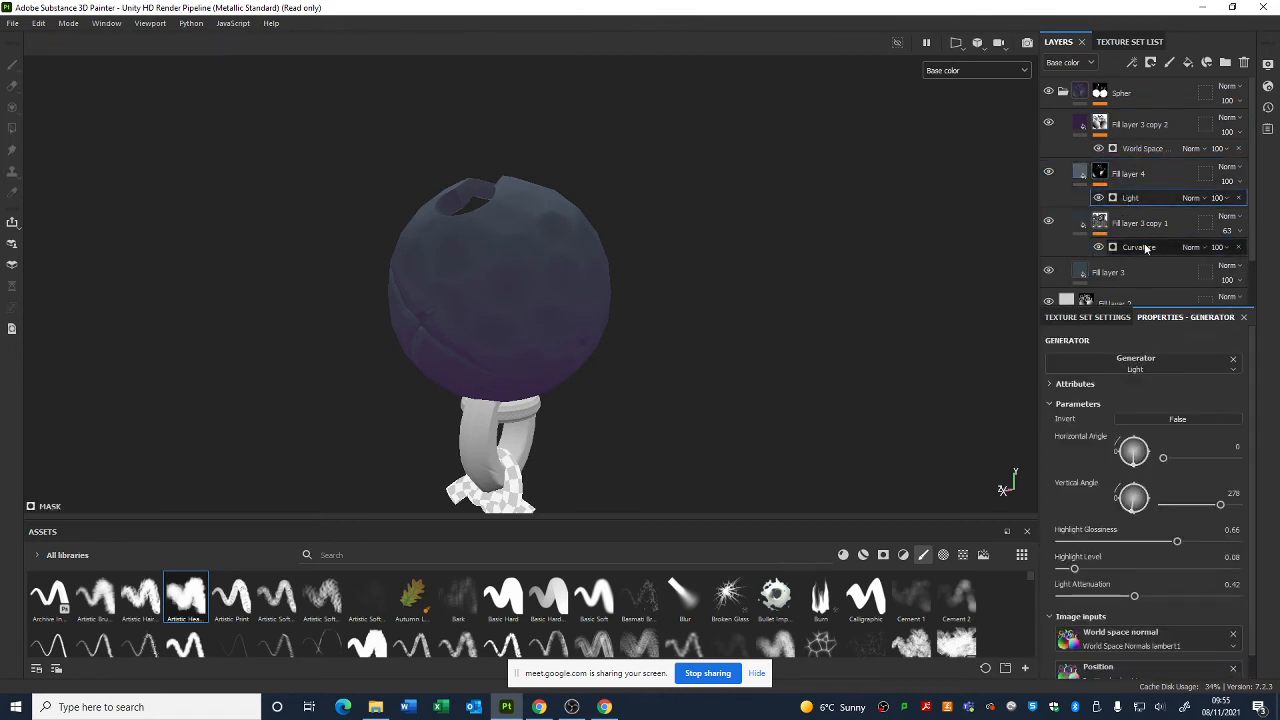
pyautogui.click(1147, 248)
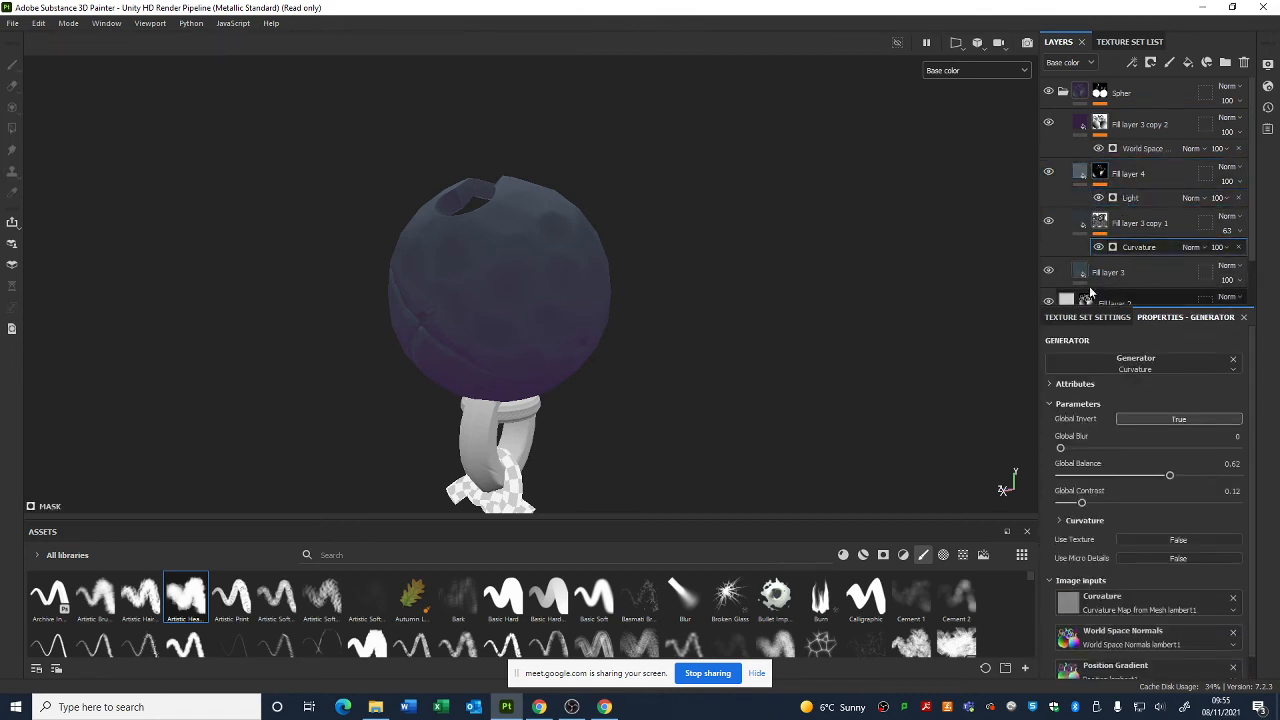
pyautogui.click(1087, 229)
pyautogui.click(1128, 458)
pyautogui.moveTo(1155, 546); pyautogui.dragTo(1115, 613)
pyautogui.keyDown('alt'); pyautogui.moveTo(743, 366); pyautogui.dragTo(765, 445); pyautogui.keyUp('alt')
# - Try a noticeably lighter teal-blue base color on Fill layer 3, and undo the change
pyautogui.click(1205, 258)
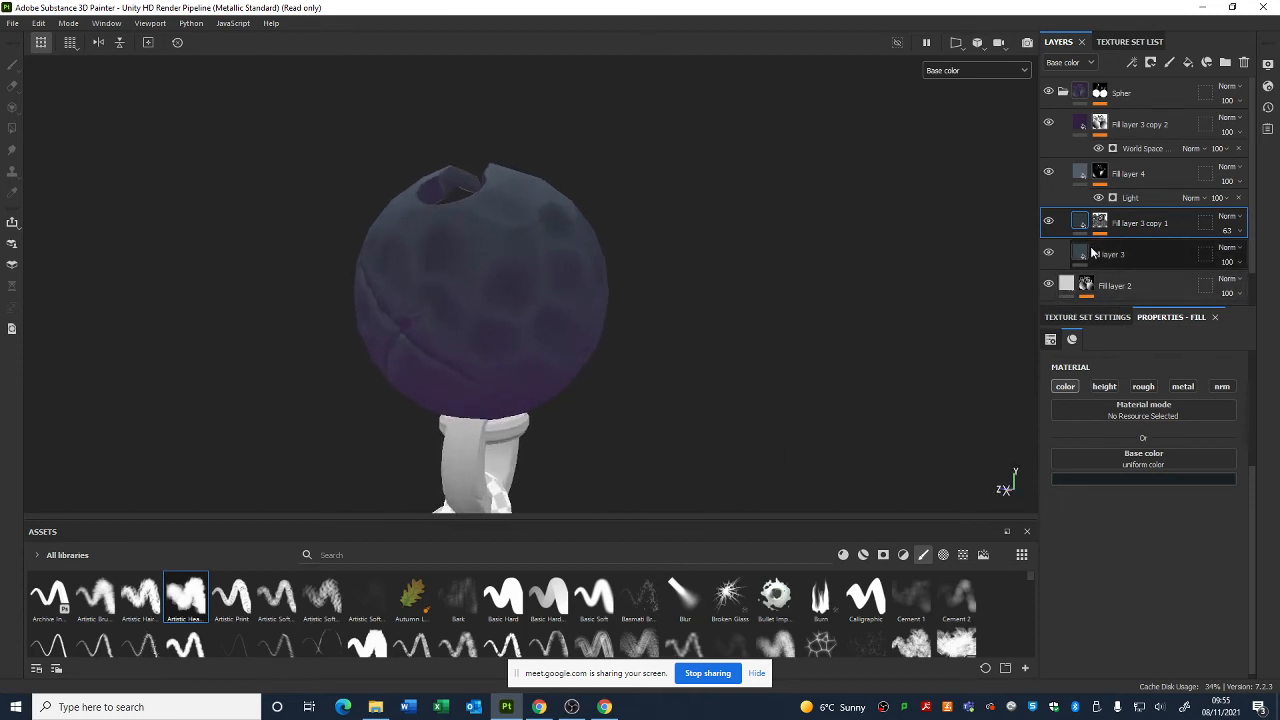
pyautogui.click(1141, 481)
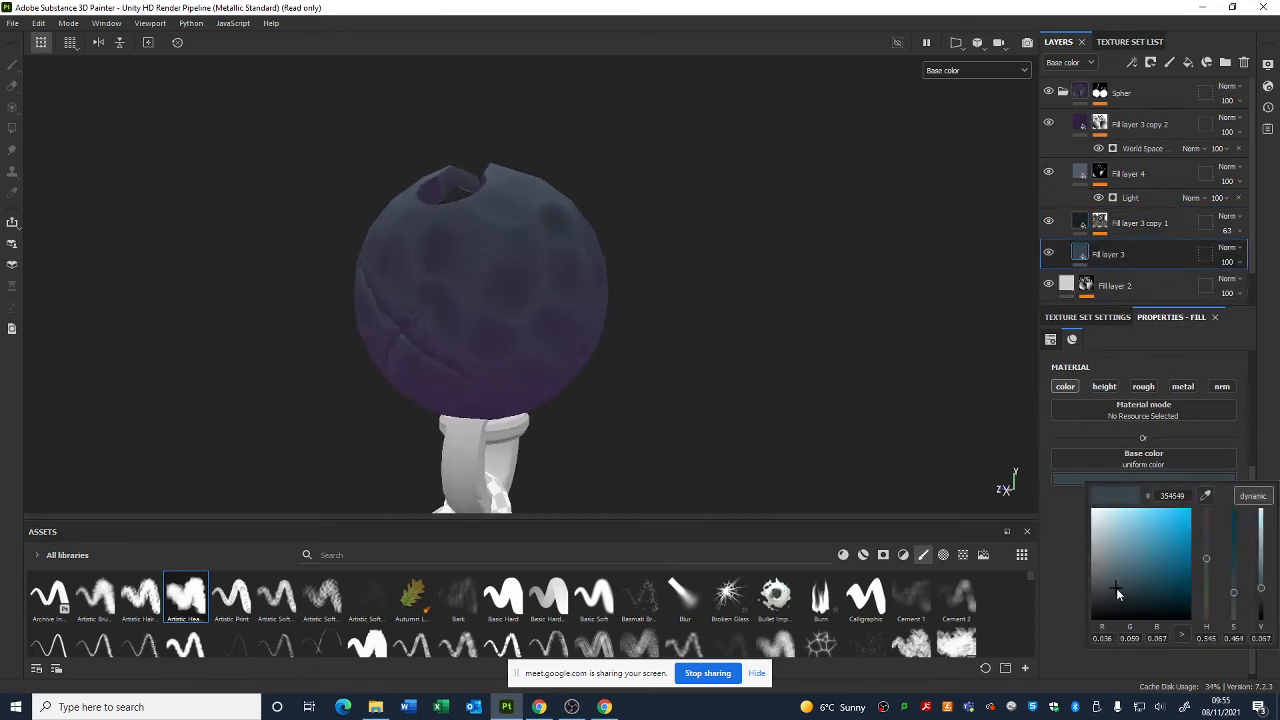
pyautogui.moveTo(1116, 588)
pyautogui.mouseDown()
pyautogui.moveTo(1128, 590)
pyautogui.moveTo(1115, 566)
pyautogui.mouseUp()
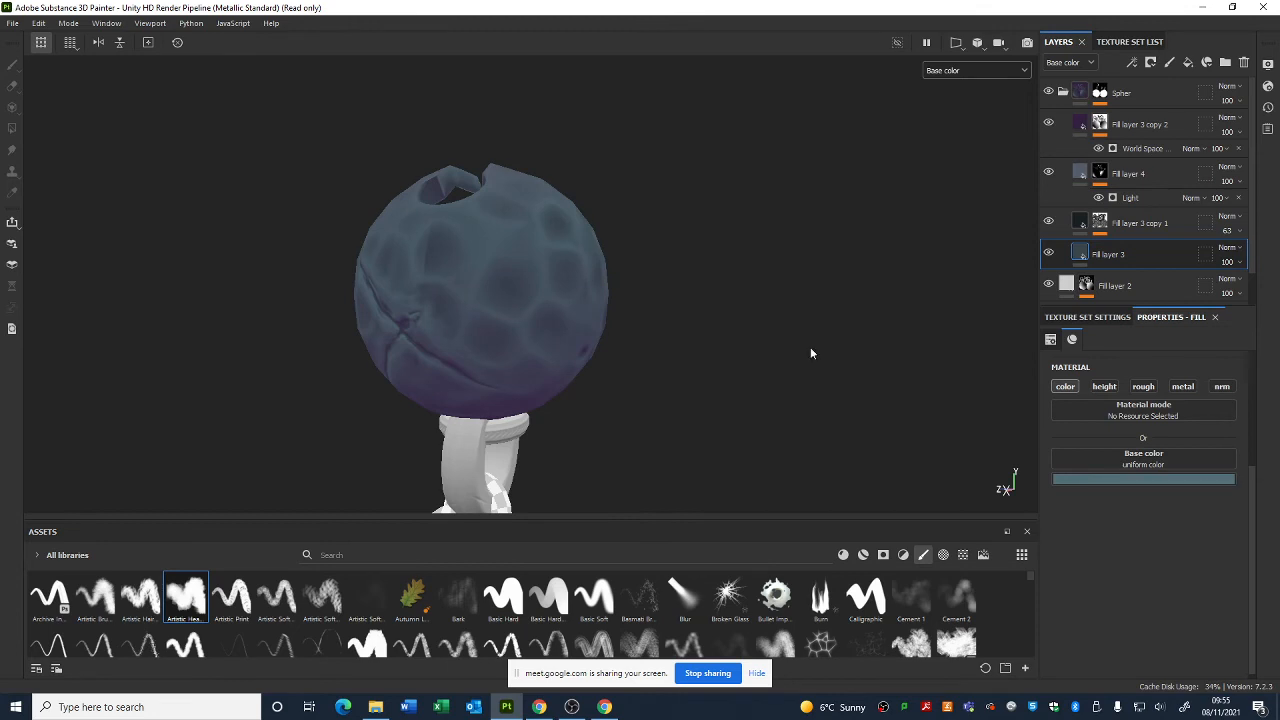
pyautogui.keyDown('alt'); pyautogui.moveTo(810, 354); pyautogui.dragTo(620, 214); pyautogui.keyUp('alt')
pyautogui.hotkey('ctrl', 'z')
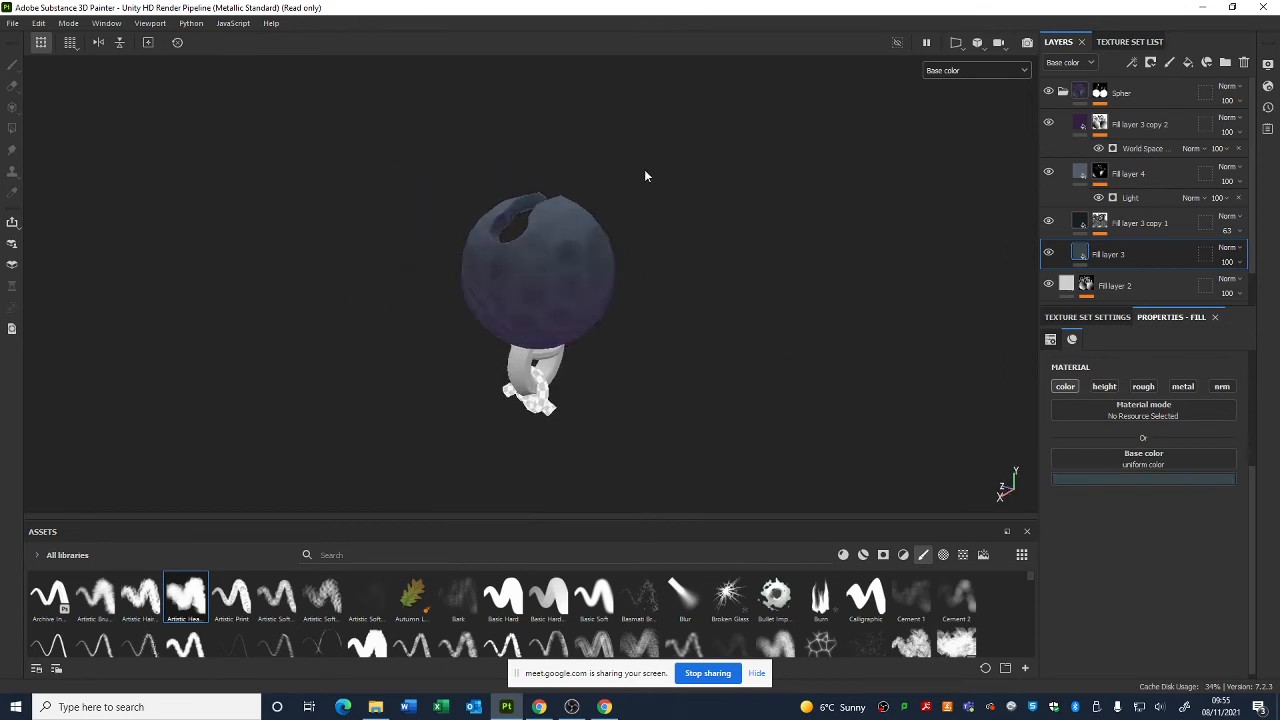
# - Lighten Fill layer 3's base color slightly to a muted dark teal
pyautogui.scroll(2, 706, 300)
pyautogui.keyDown('alt'); pyautogui.moveTo(708, 307); pyautogui.dragTo(745, 268); pyautogui.keyUp('alt')
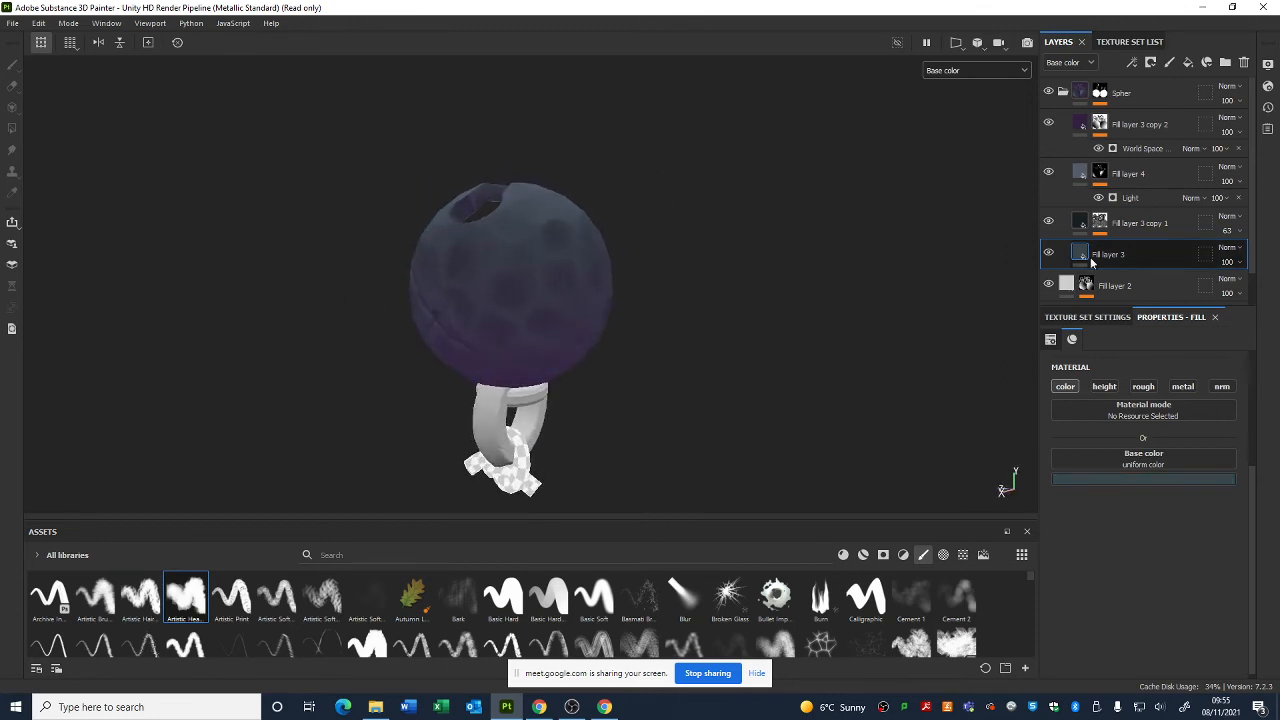
pyautogui.click(1164, 467)
pyautogui.click(1065, 480)
pyautogui.click(1091, 582)
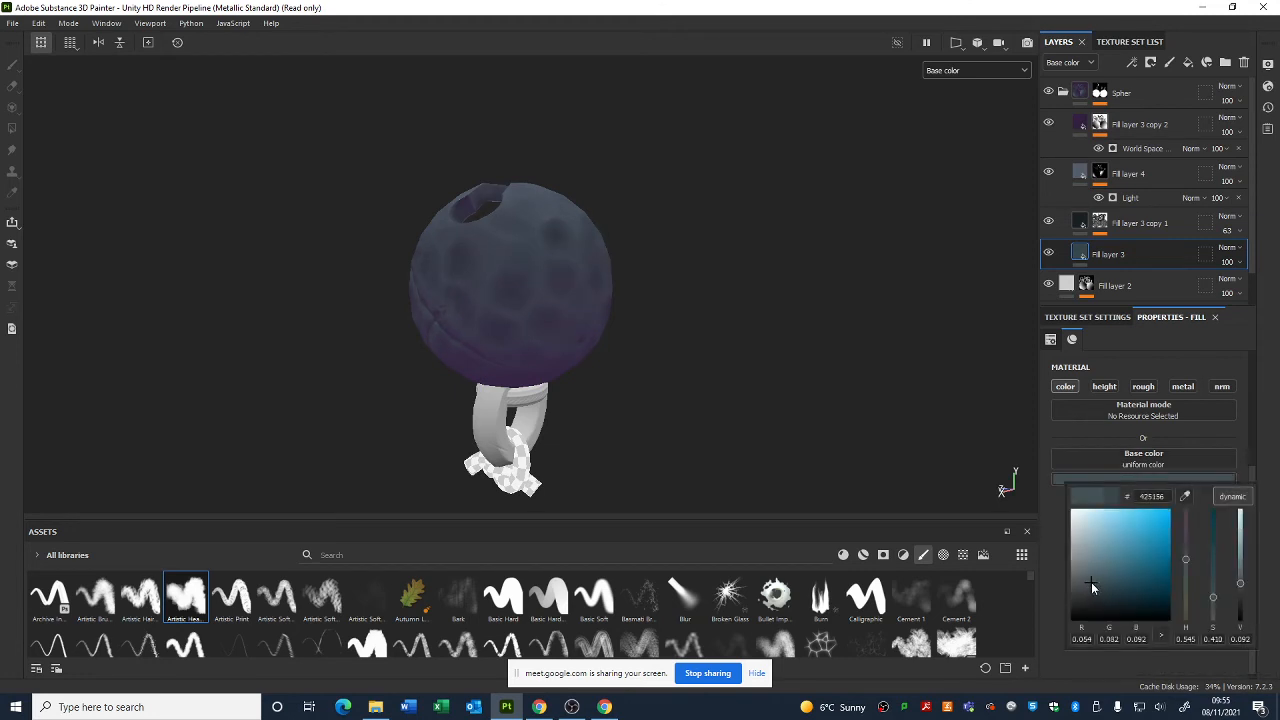
pyautogui.moveTo(1091, 582)
pyautogui.mouseDown()
pyautogui.moveTo(1089, 566)
pyautogui.moveTo(1094, 590)
pyautogui.moveTo(1096, 576)
pyautogui.mouseUp()
# - Examine the sphere from all sides and distances to judge the dark spots, crack and blue-to-purple gradient
pyautogui.keyDown('alt'); pyautogui.moveTo(600, 300); pyautogui.dragTo(161, 168, button='right'); pyautogui.keyUp('alt')
pyautogui.keyDown('alt'); pyautogui.moveTo(161, 168); pyautogui.dragTo(694, 279); pyautogui.keyUp('alt')
pyautogui.keyDown('alt'); pyautogui.moveTo(694, 279); pyautogui.dragTo(764, 335, button='right'); pyautogui.keyUp('alt')
pyautogui.keyDown('alt'); pyautogui.moveTo(764, 335); pyautogui.dragTo(728, 306); pyautogui.keyUp('alt')
pyautogui.keyDown('alt'); pyautogui.moveTo(728, 306); pyautogui.dragTo(812, 362, button='right'); pyautogui.keyUp('alt')
pyautogui.keyDown('alt'); pyautogui.moveTo(812, 362); pyautogui.dragTo(816, 380); pyautogui.keyUp('alt')
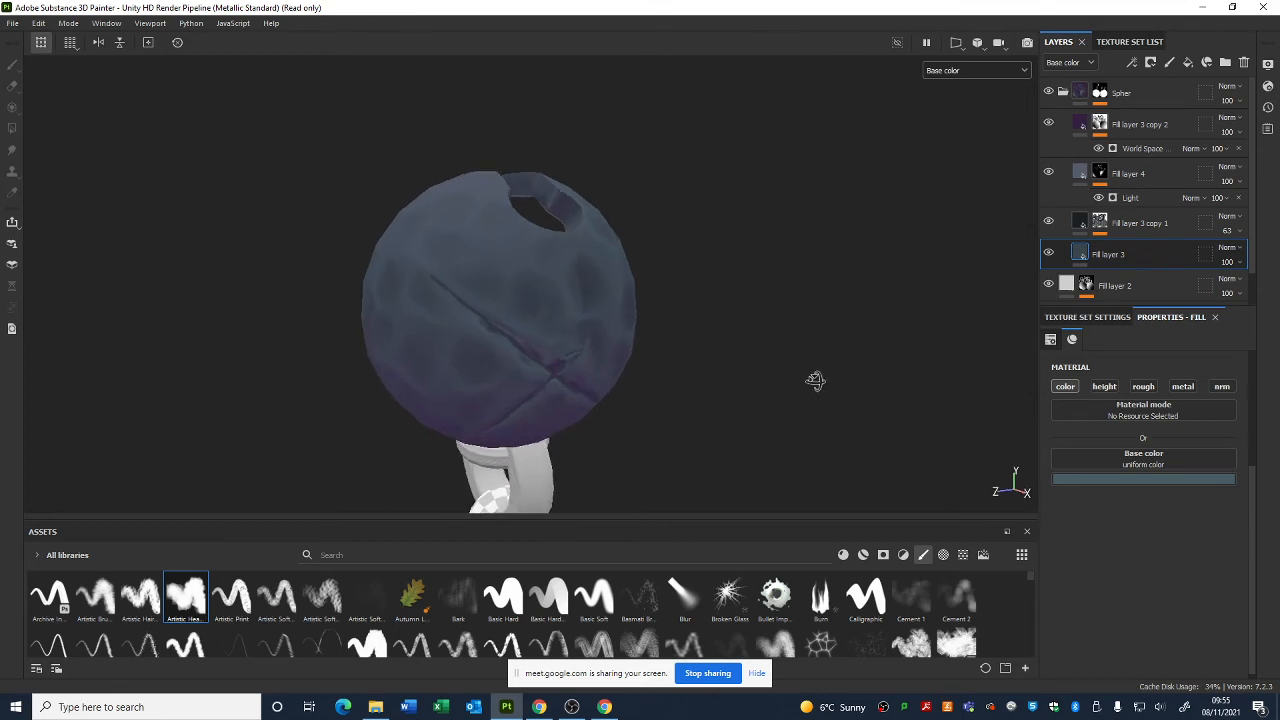
pyautogui.keyDown('alt'); pyautogui.moveTo(782, 344); pyautogui.dragTo(591, 271, button='right'); pyautogui.keyUp('alt')
pyautogui.keyDown('alt'); pyautogui.moveTo(591, 271); pyautogui.dragTo(595, 252); pyautogui.keyUp('alt')
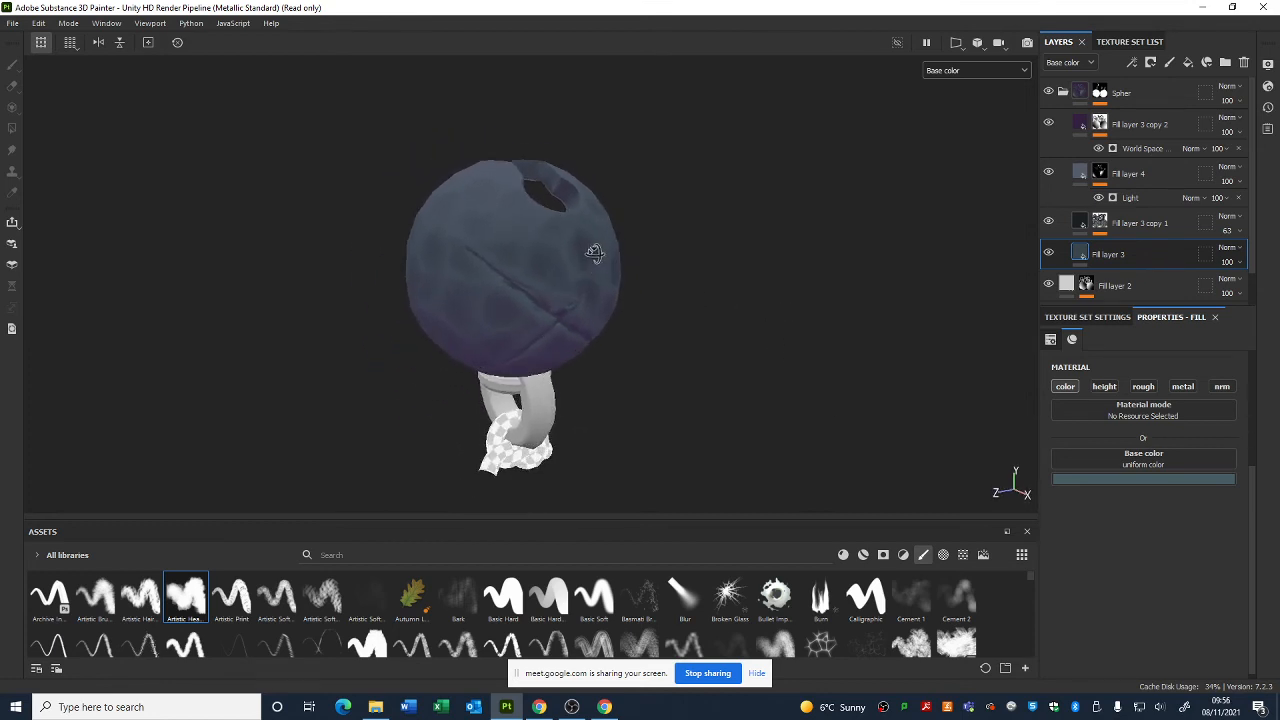
pyautogui.keyDown('alt'); pyautogui.moveTo(713, 318); pyautogui.dragTo(706, 316); pyautogui.keyUp('alt')
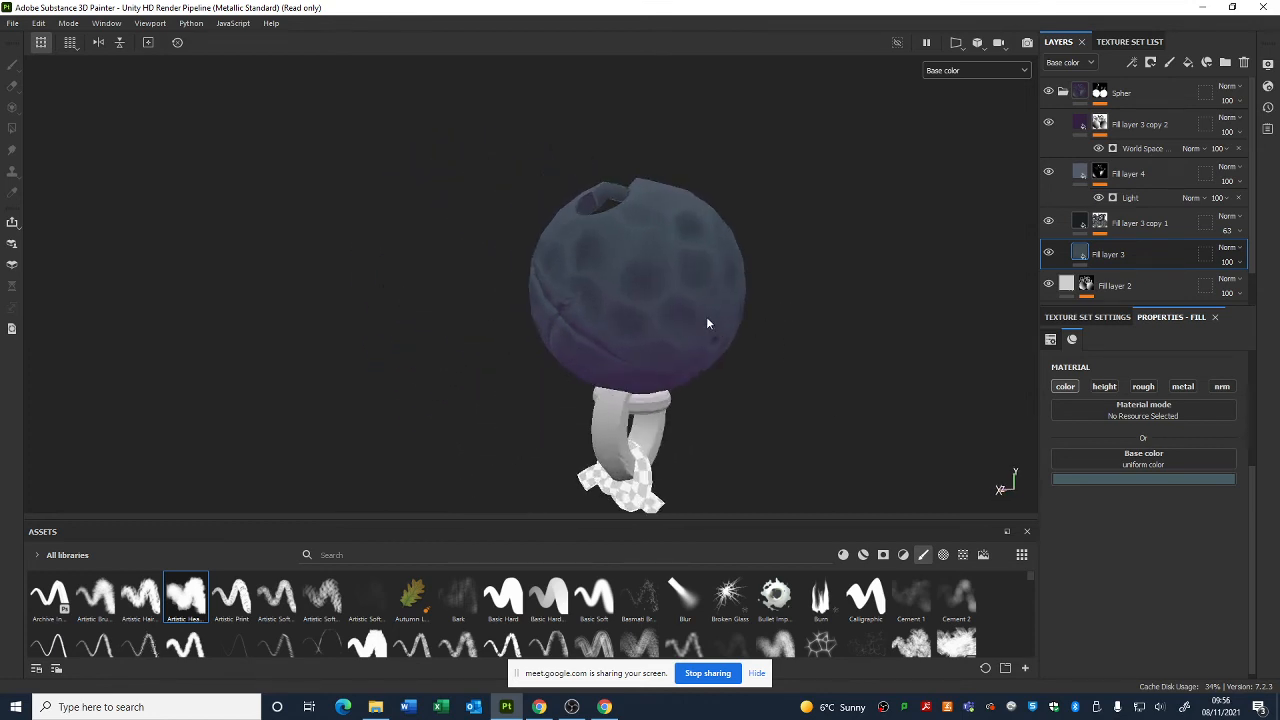
pyautogui.keyDown('alt'); pyautogui.moveTo(706, 316); pyautogui.dragTo(672, 325, button='middle'); pyautogui.keyUp('alt')
pyautogui.keyDown('alt'); pyautogui.moveTo(672, 325); pyautogui.dragTo(541, 353); pyautogui.keyUp('alt')
pyautogui.keyDown('alt'); pyautogui.moveTo(810, 345); pyautogui.dragTo(563, 310); pyautogui.keyUp('alt')
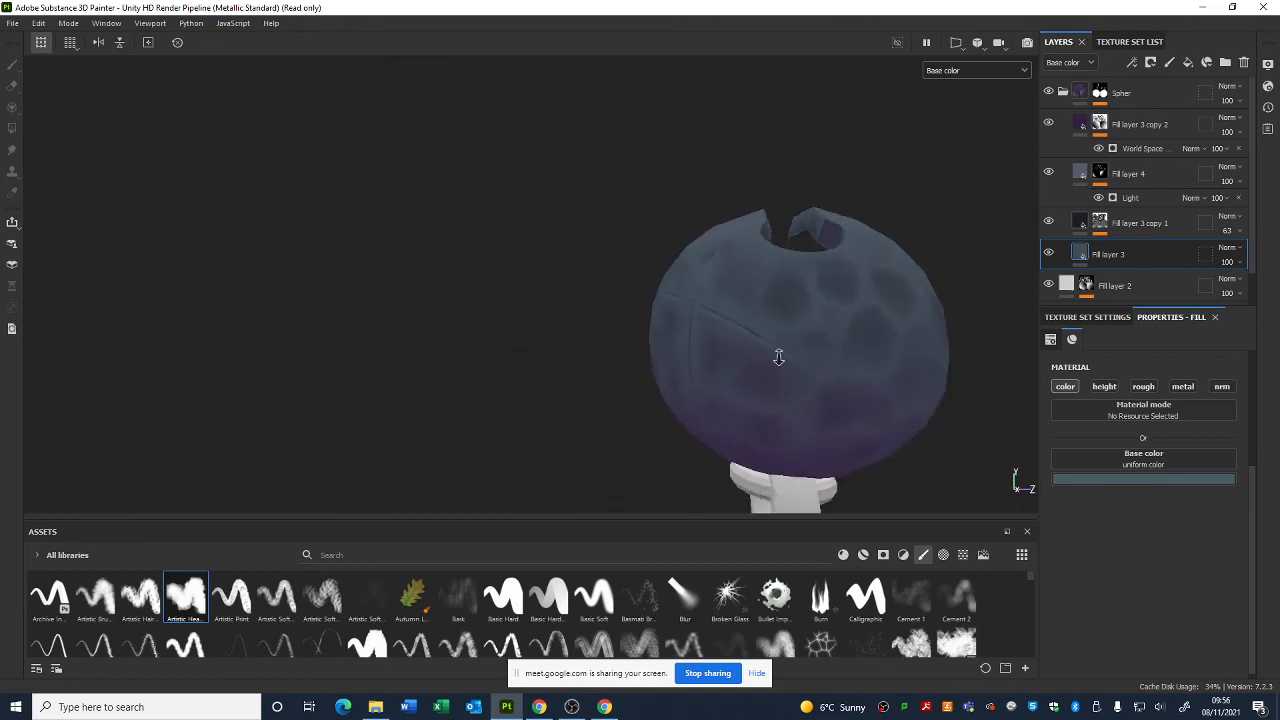
pyautogui.keyDown('alt'); pyautogui.moveTo(777, 357); pyautogui.dragTo(755, 345, button='right'); pyautogui.keyUp('alt')
pyautogui.keyDown('alt'); pyautogui.moveTo(755, 345); pyautogui.dragTo(487, 283, button='middle'); pyautogui.keyUp('alt')
pyautogui.keyDown('alt'); pyautogui.moveTo(487, 283); pyautogui.dragTo(461, 240); pyautogui.keyUp('alt')
pyautogui.keyDown('alt'); pyautogui.moveTo(461, 240); pyautogui.dragTo(702, 294, button='right'); pyautogui.keyUp('alt')
pyautogui.keyDown('alt'); pyautogui.moveTo(702, 294); pyautogui.dragTo(625, 358); pyautogui.keyUp('alt')
pyautogui.keyDown('alt'); pyautogui.moveTo(704, 348); pyautogui.dragTo(530, 258); pyautogui.keyUp('alt')
pyautogui.keyDown('alt'); pyautogui.moveTo(530, 258); pyautogui.dragTo(682, 379, button='right'); pyautogui.keyUp('alt')
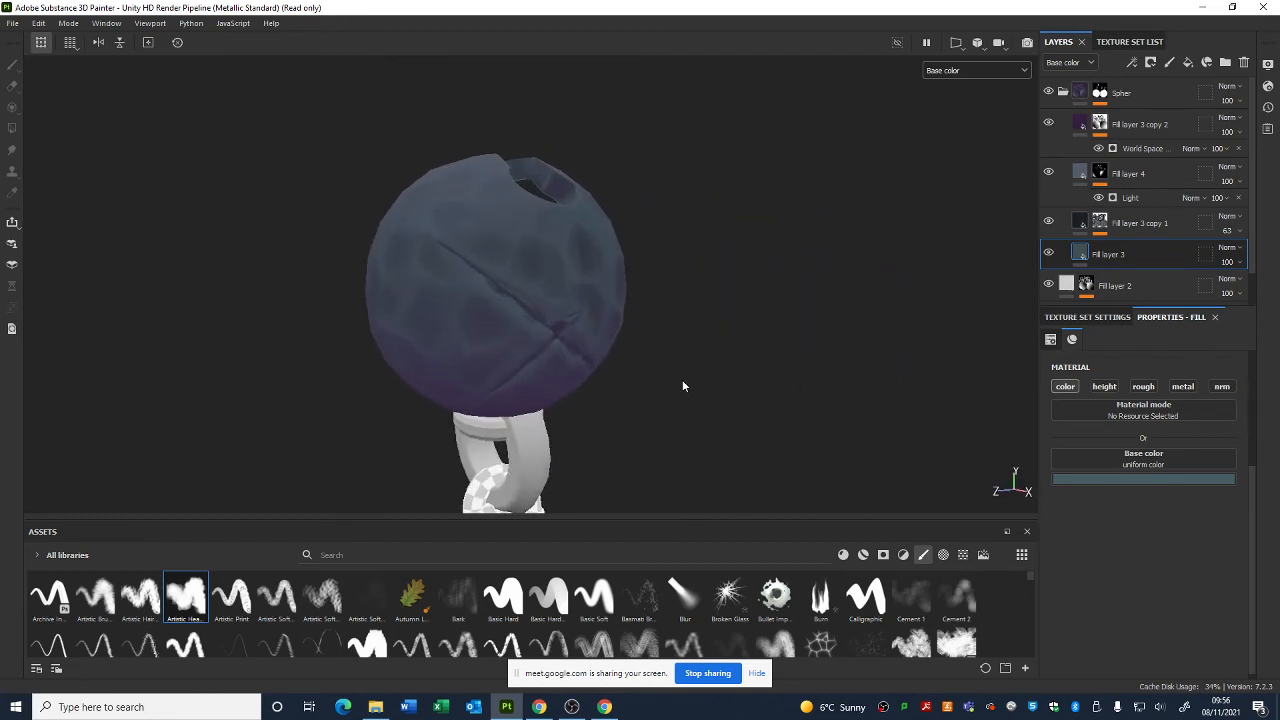
# - Add a fill layer above the collapsed Spher group and set its base color to a dark reddish brown
pyautogui.keyDown('alt'); pyautogui.moveTo(682, 379); pyautogui.dragTo(700, 302, button='middle'); pyautogui.keyUp('alt')
pyautogui.keyDown('alt'); pyautogui.moveTo(611, 328); pyautogui.dragTo(640, 305); pyautogui.keyUp('alt')
pyautogui.keyDown('alt'); pyautogui.moveTo(763, 386); pyautogui.dragTo(700, 340, button='right'); pyautogui.keyUp('alt')
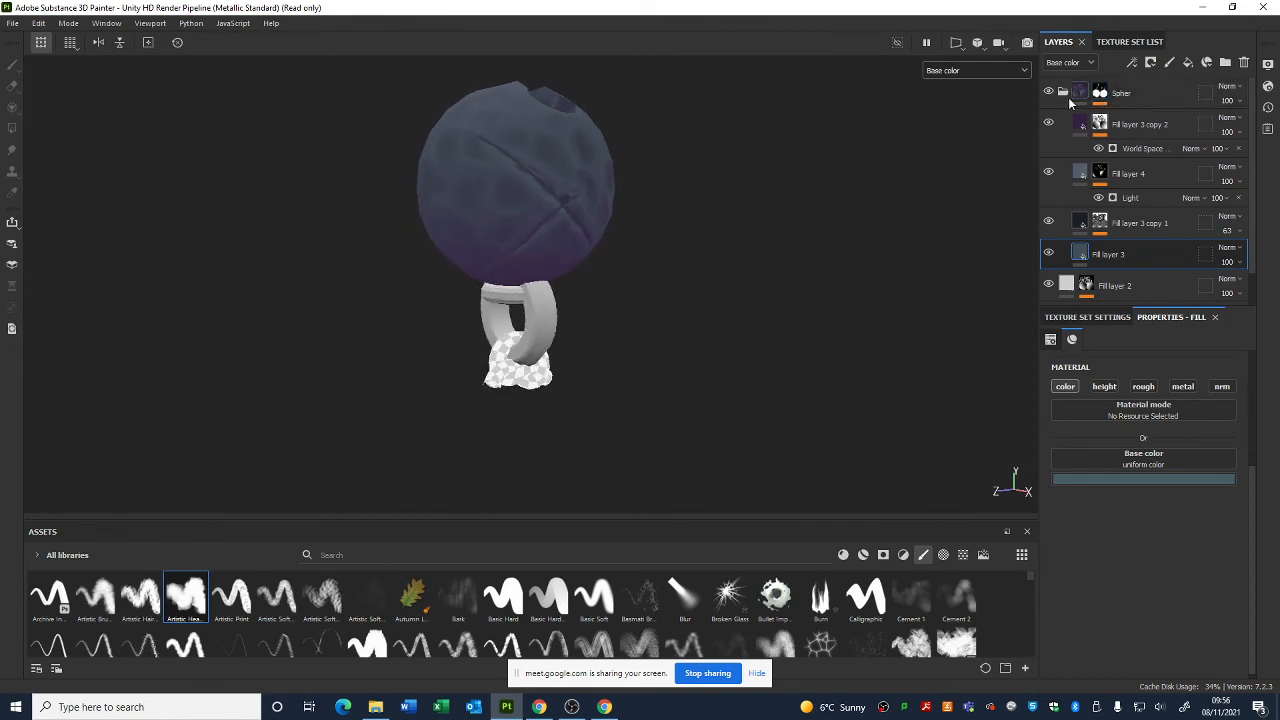
pyautogui.click(1065, 93)
pyautogui.click(1188, 62)
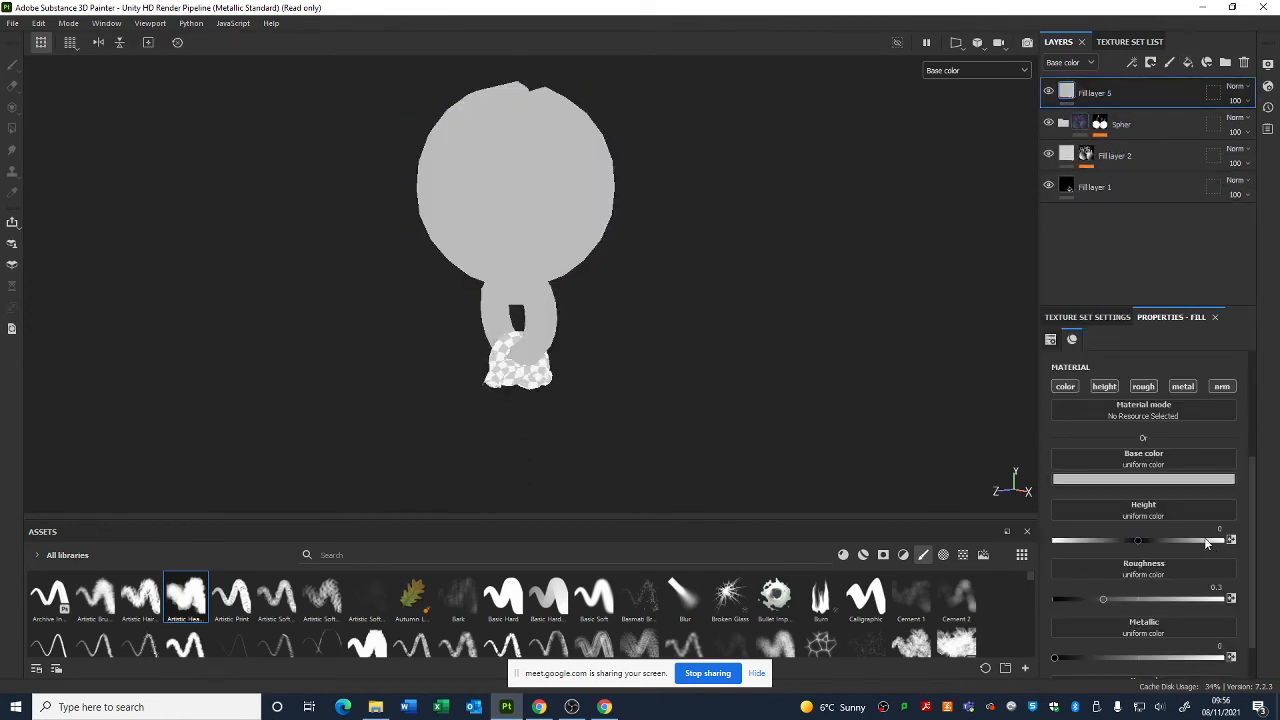
pyautogui.click(1143, 479)
pyautogui.click(1119, 588)
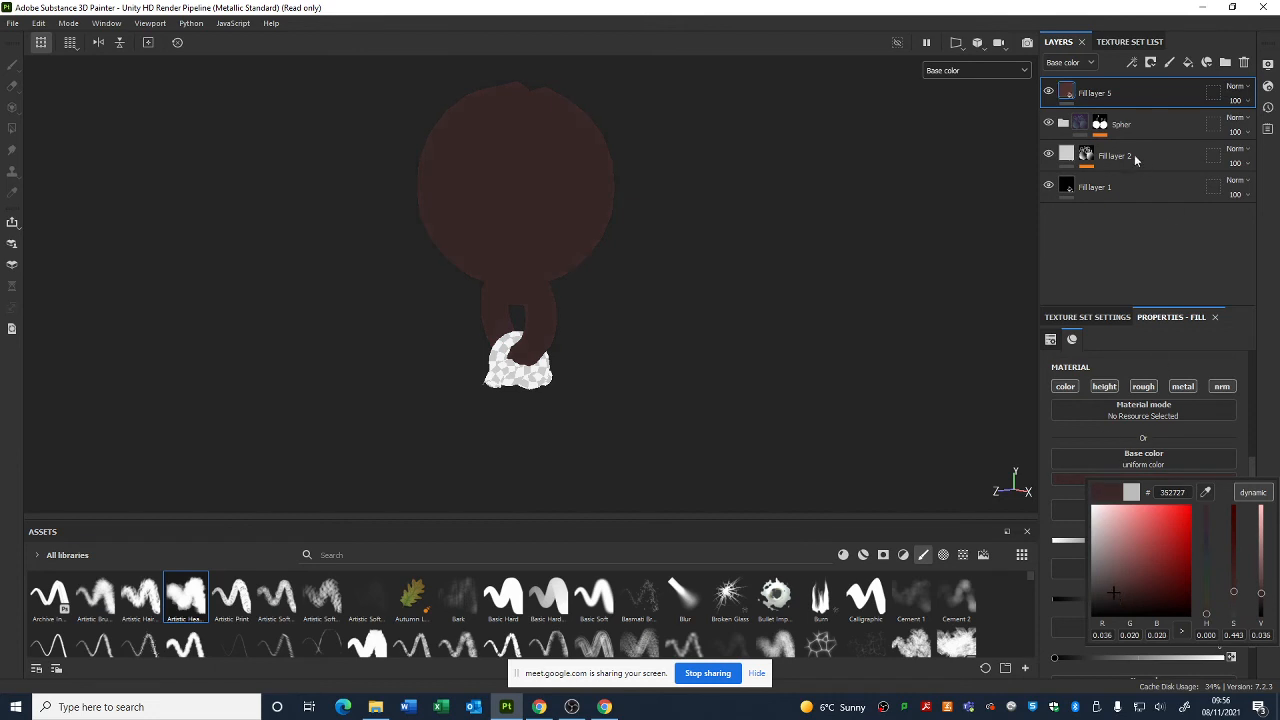
# - Restrict Fill layer 5 to the color channel by turning off height, roughness, metallic and normal
pyautogui.click(1104, 386)
pyautogui.click(1143, 386)
pyautogui.click(1182, 386)
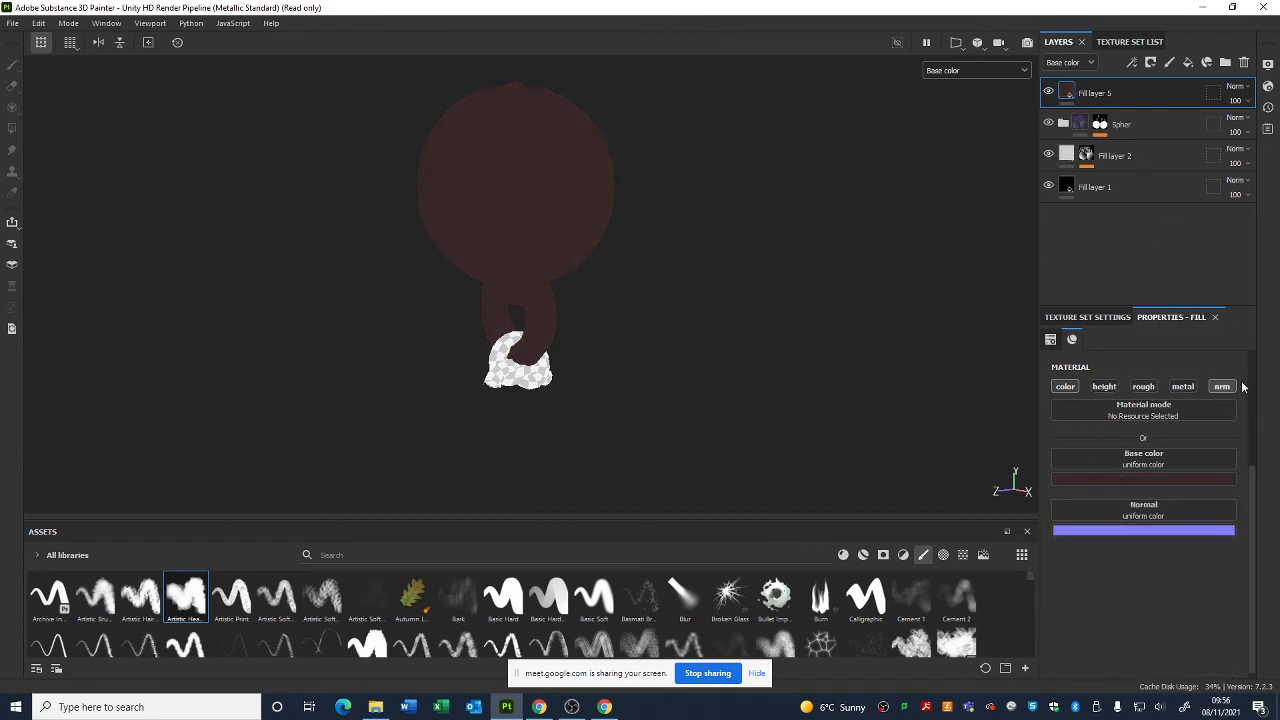
pyautogui.click(1222, 386)
# - Try an Ambient Occlusion generator directly on Fill layer 5's content, and undo the generator choice
pyautogui.rightClick(1062, 90)
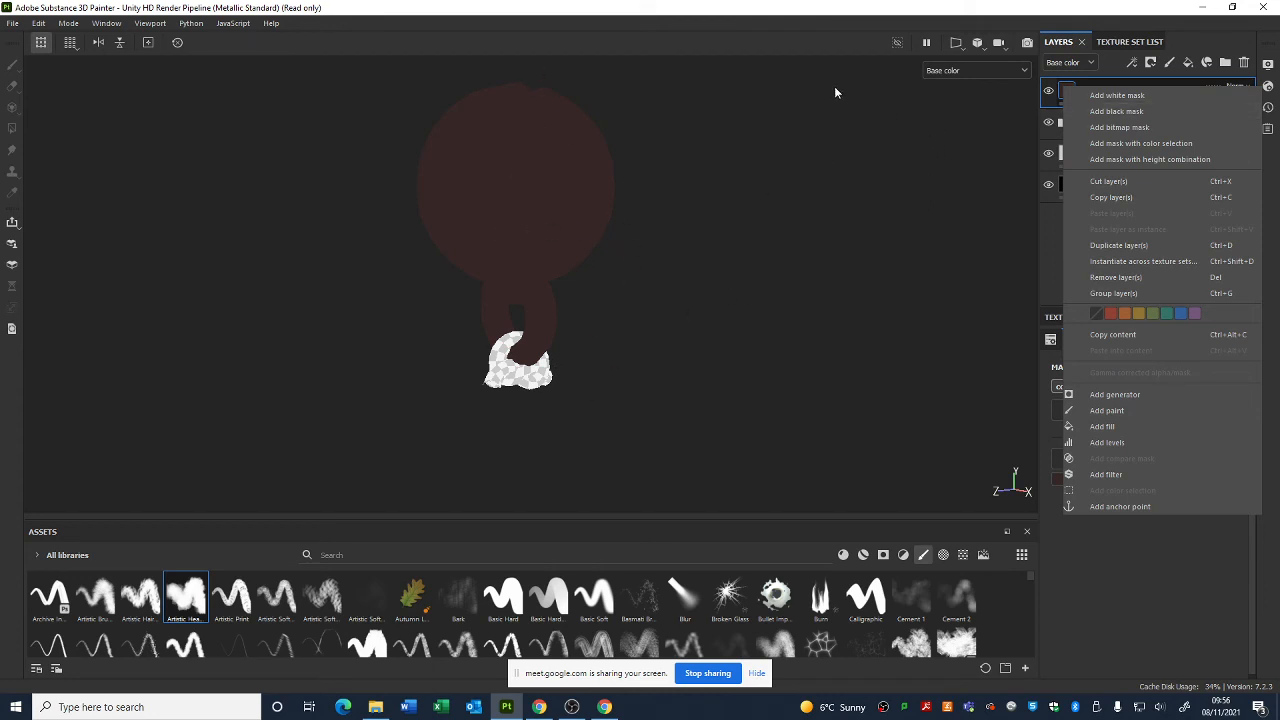
pyautogui.click(1129, 395)
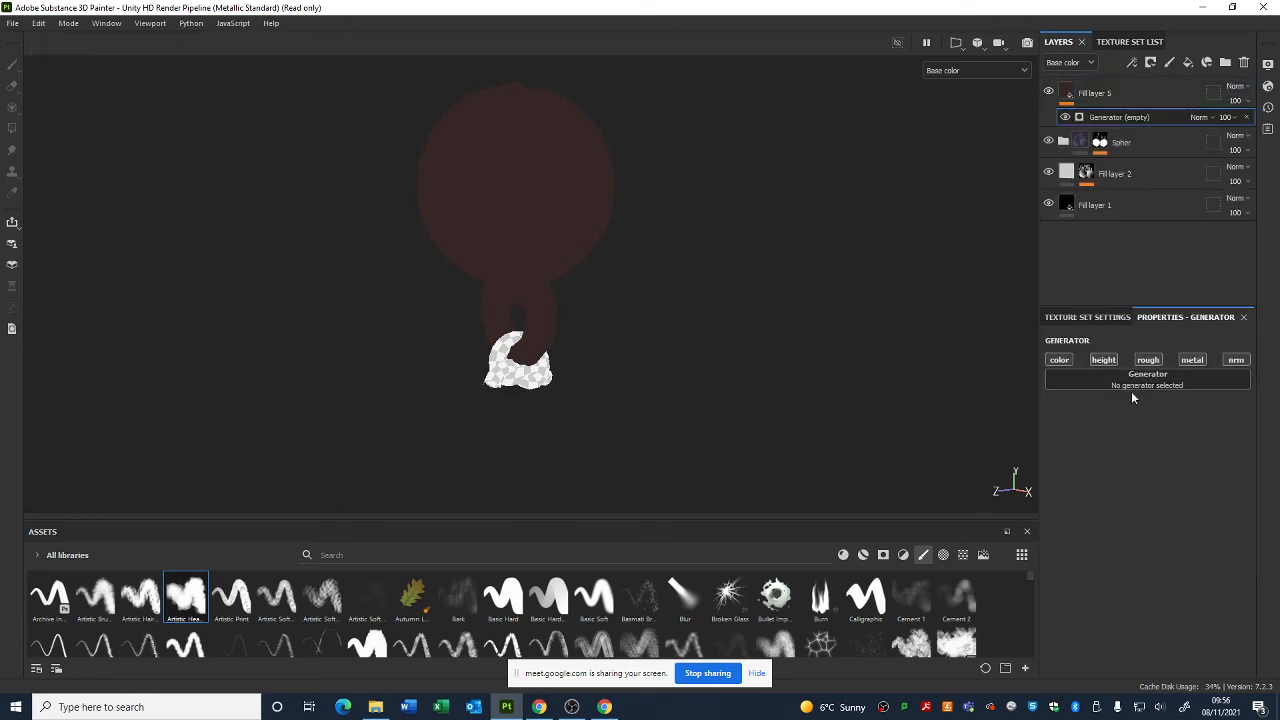
pyautogui.click(1138, 390)
pyautogui.click(1177, 430)
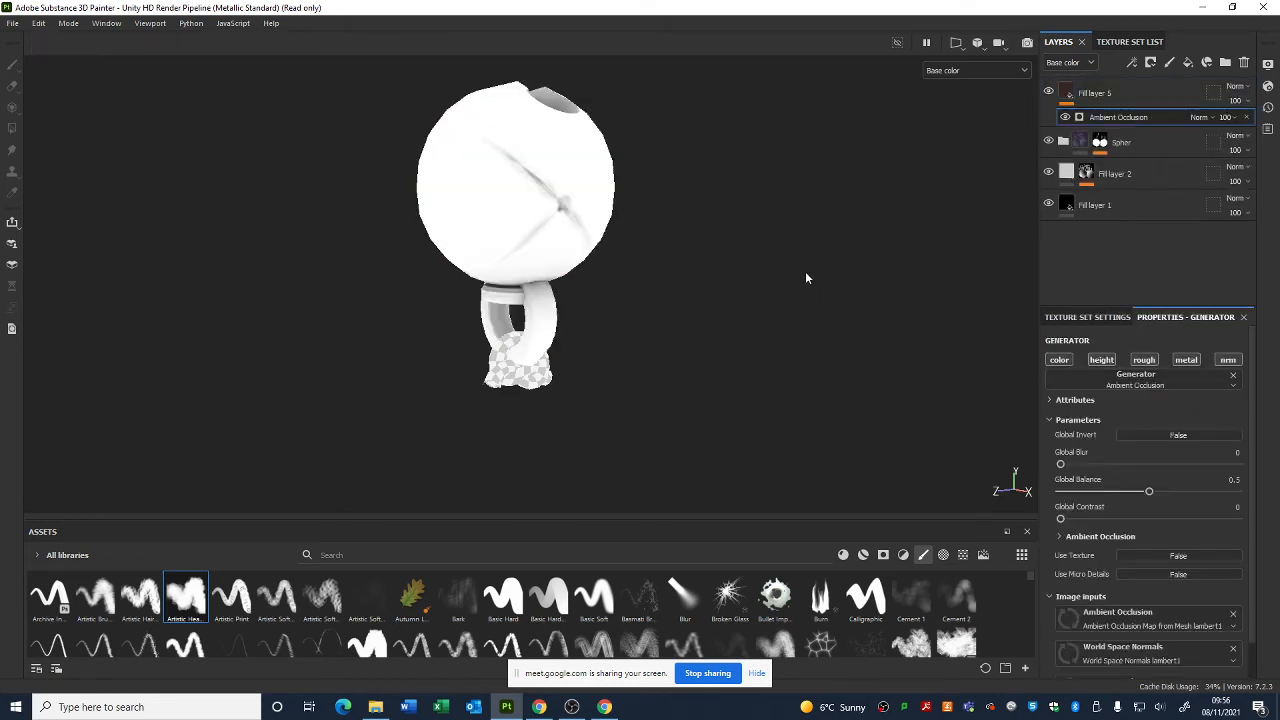
pyautogui.keyDown('alt'); pyautogui.moveTo(805, 271); pyautogui.dragTo(843, 319); pyautogui.keyUp('alt')
pyautogui.hotkey('ctrl', 'z')
# - Add a black mask to Fill layer 5, with a generator on the mask instead of on the layer content
pyautogui.rightClick(1107, 90)
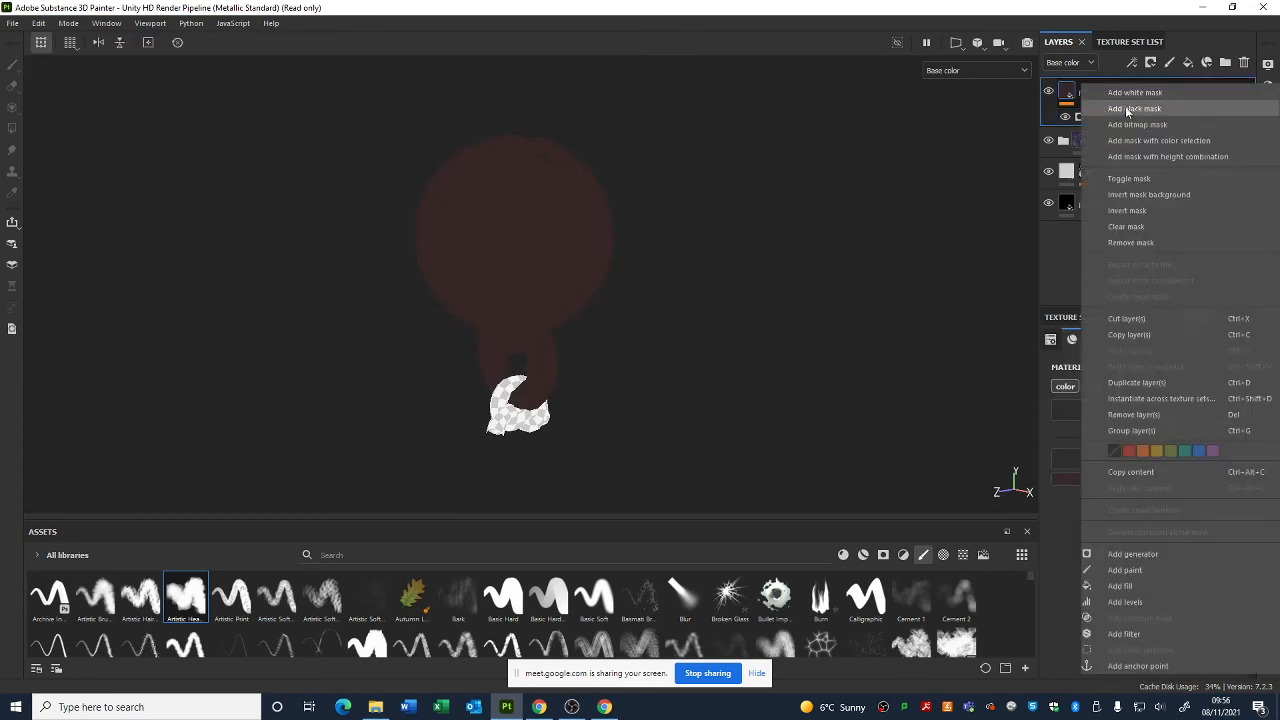
pyautogui.click(1126, 109)
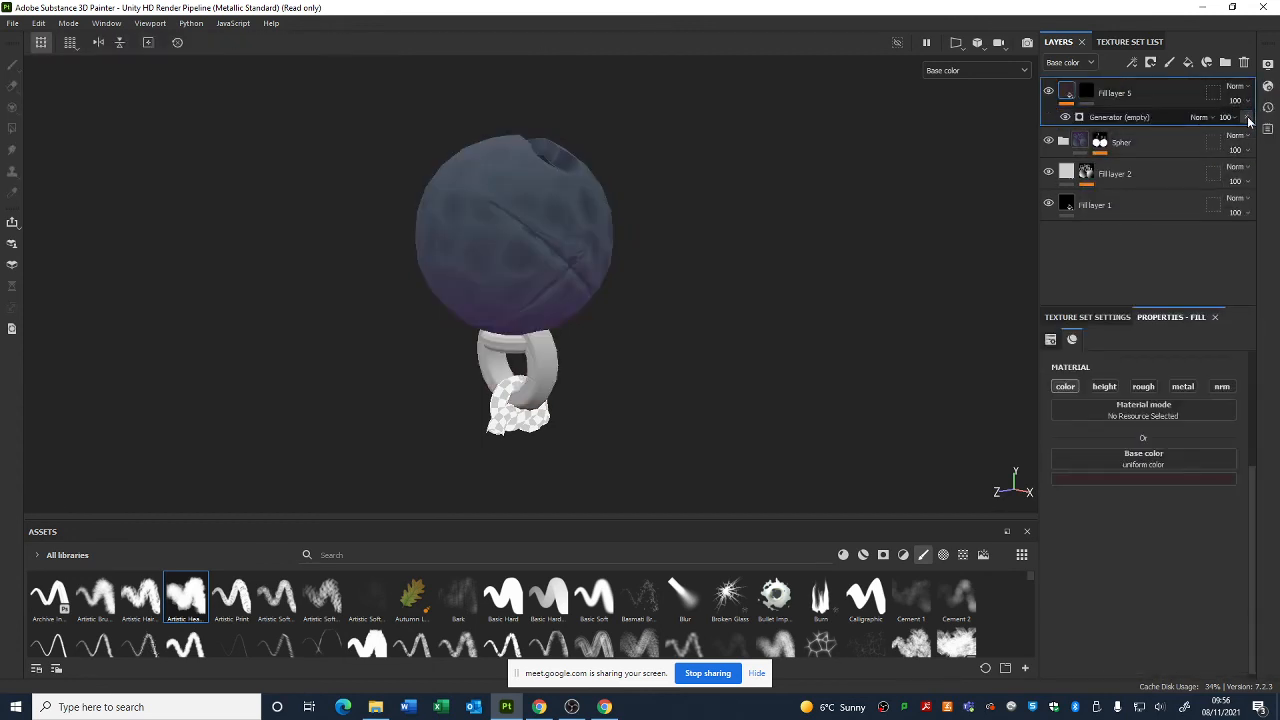
pyautogui.rightClick(1086, 92)
pyautogui.click(1140, 513)
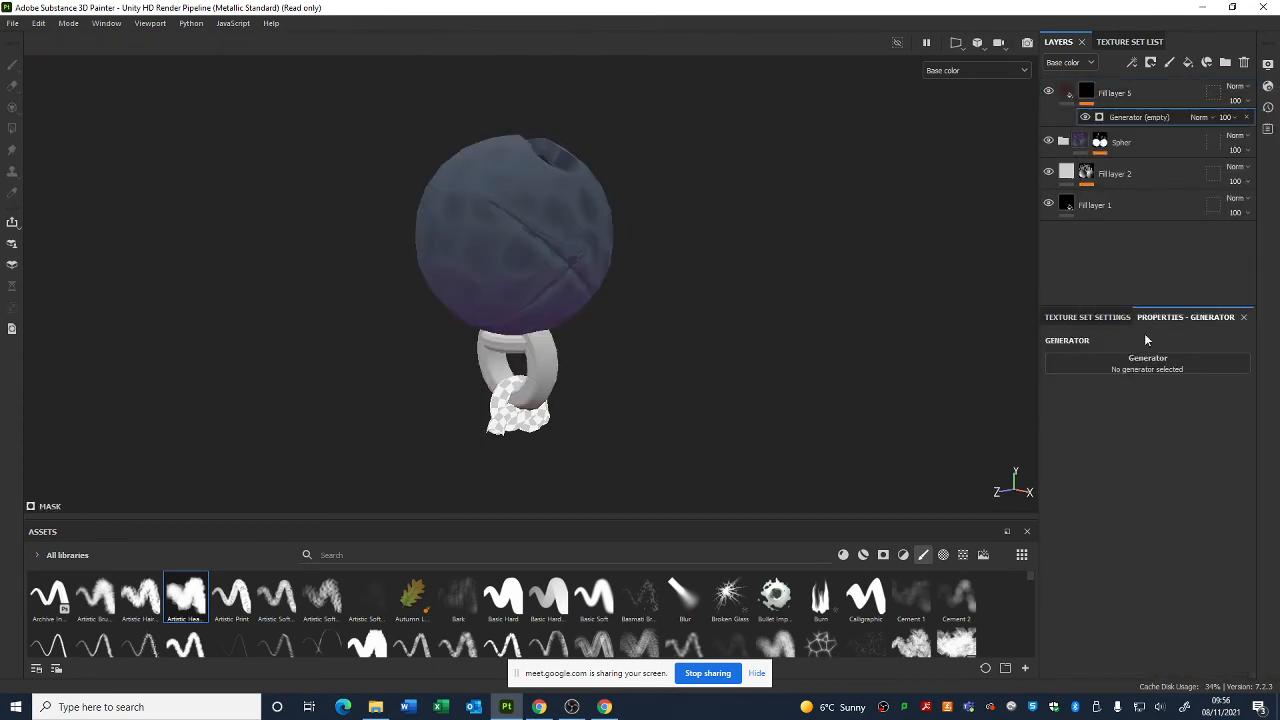
# - Use Ambient Occlusion as the mask generator, with Global Invert set to True and Global Balance at 0.03
pyautogui.click(1138, 367)
pyautogui.click(1177, 413)
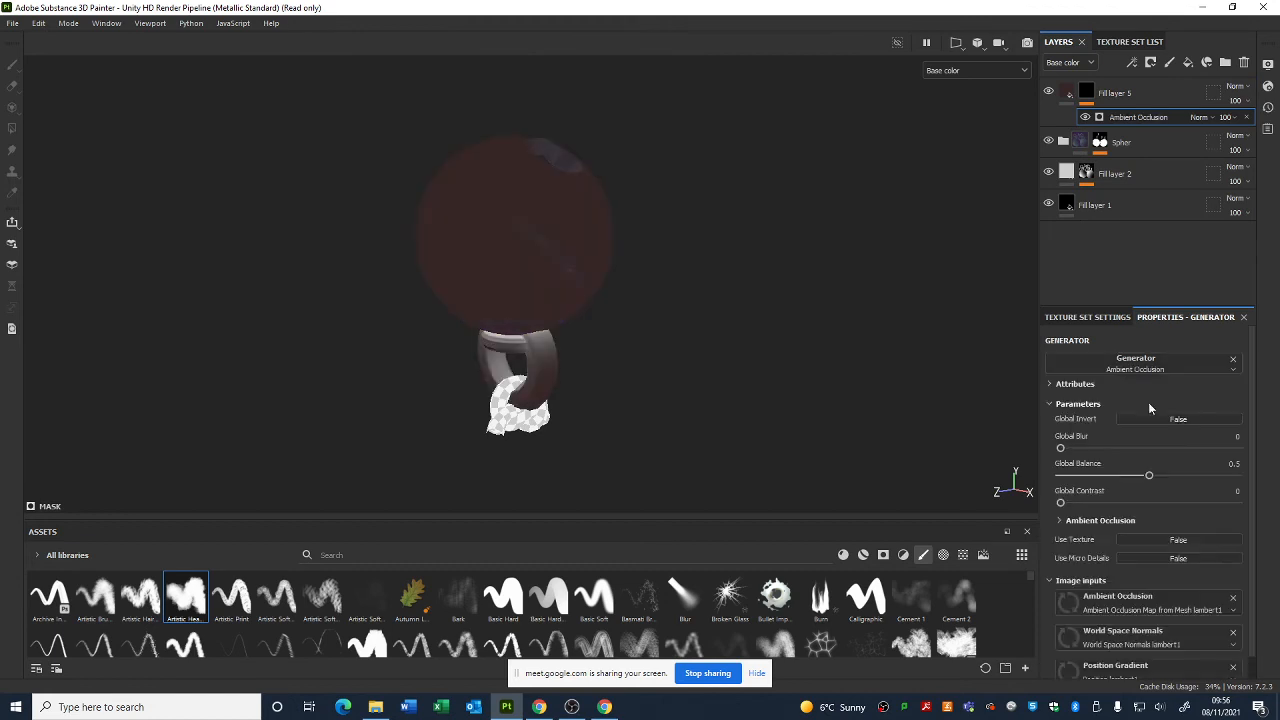
pyautogui.click(1177, 419)
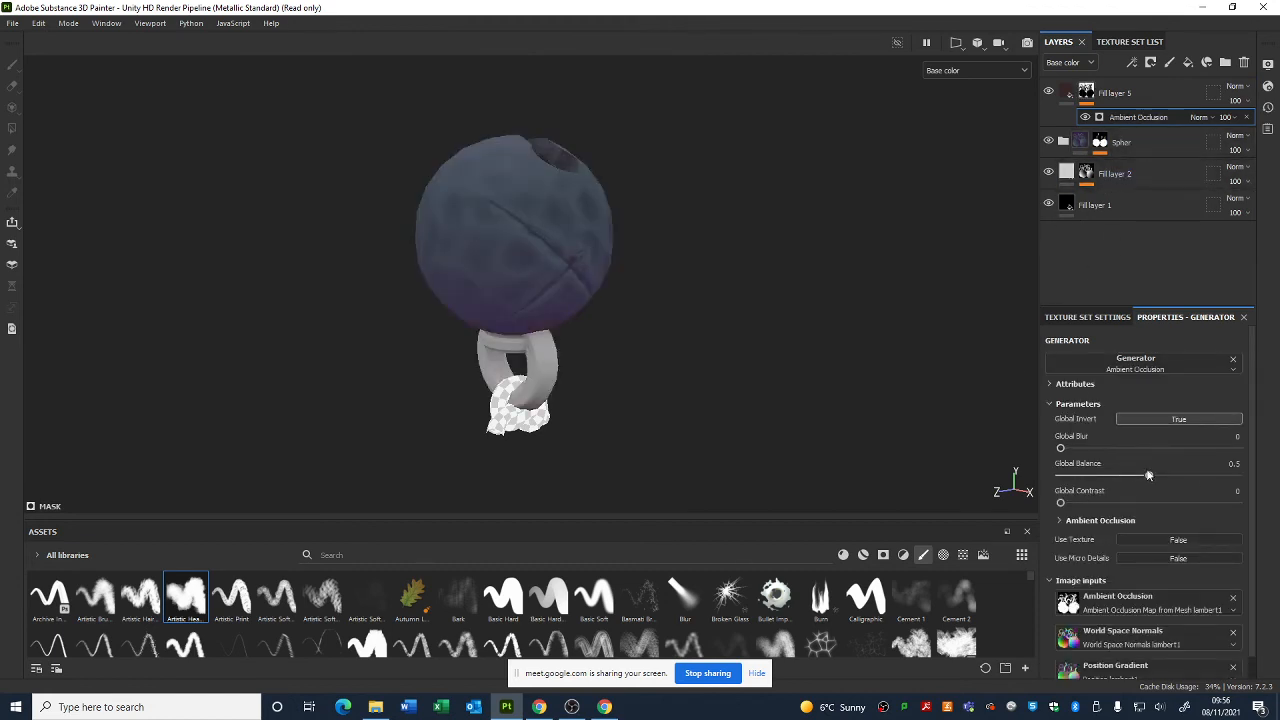
pyautogui.moveTo(1148, 476); pyautogui.dragTo(1065, 477)
# - Change Fill layer 5's base color to a near-black purple, 201c25
pyautogui.click(1066, 92)
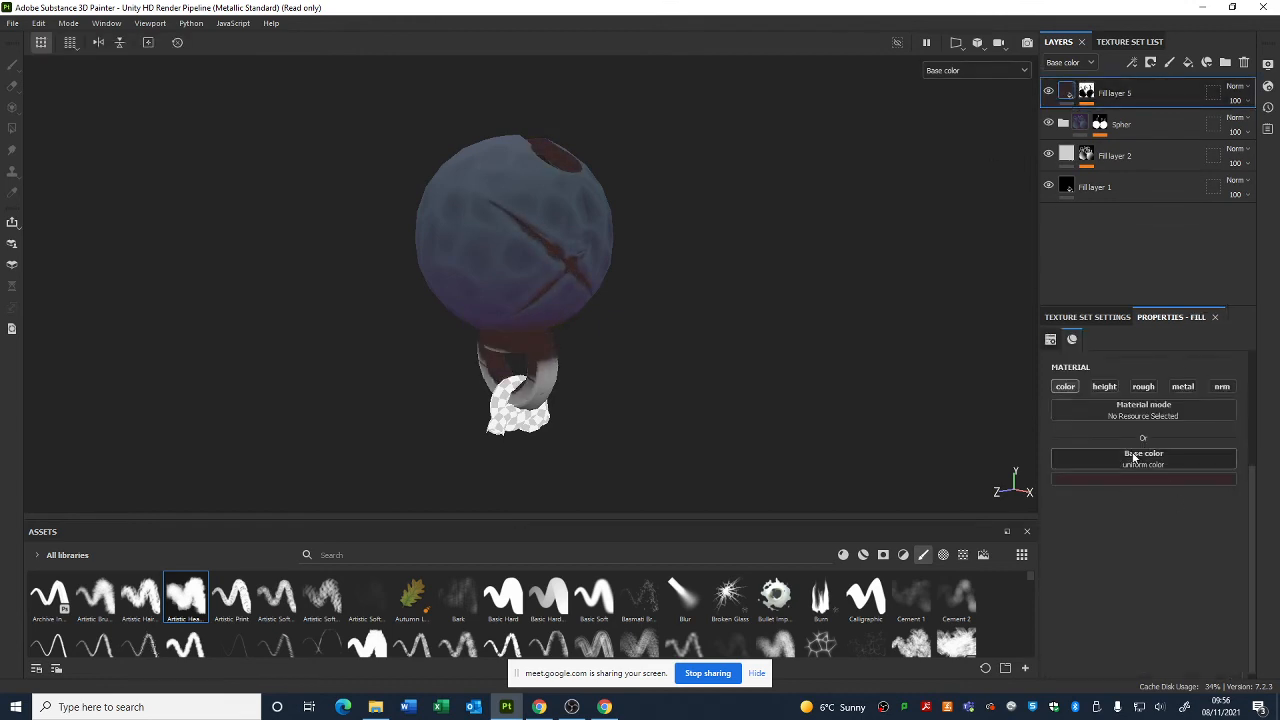
pyautogui.click(1141, 479)
pyautogui.click(1212, 534)
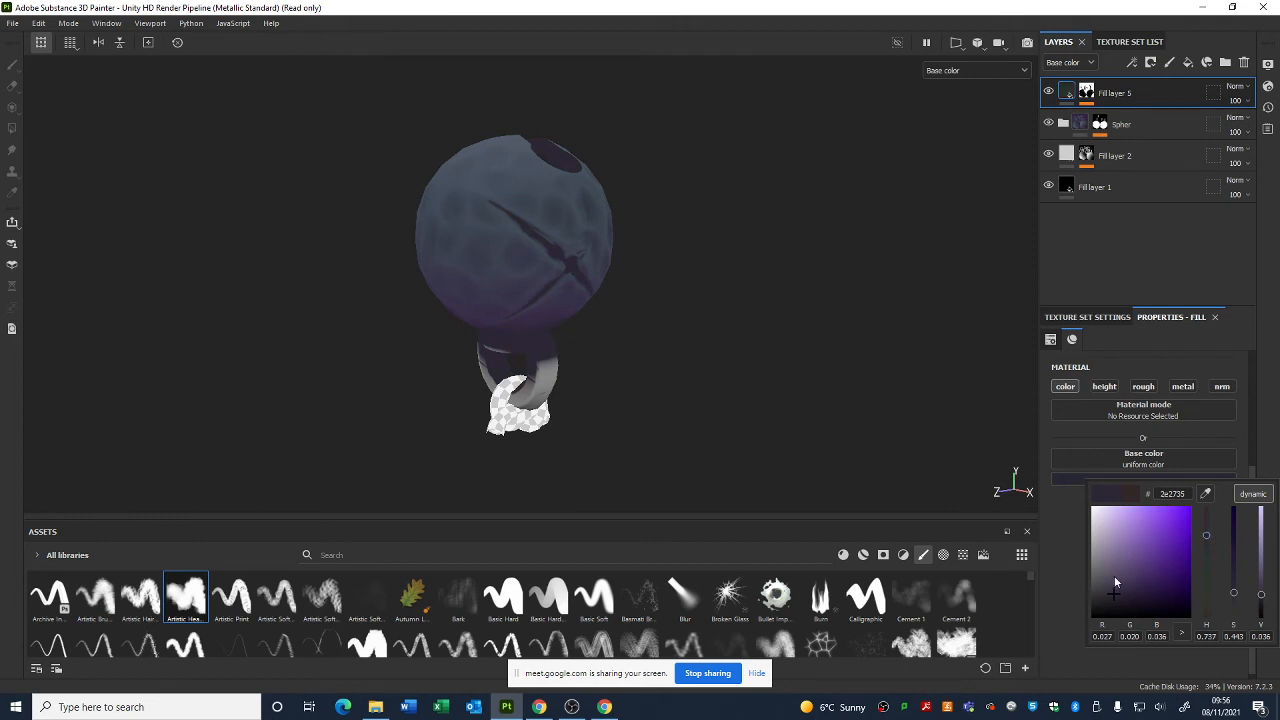
pyautogui.moveTo(1114, 575); pyautogui.dragTo(1109, 600)
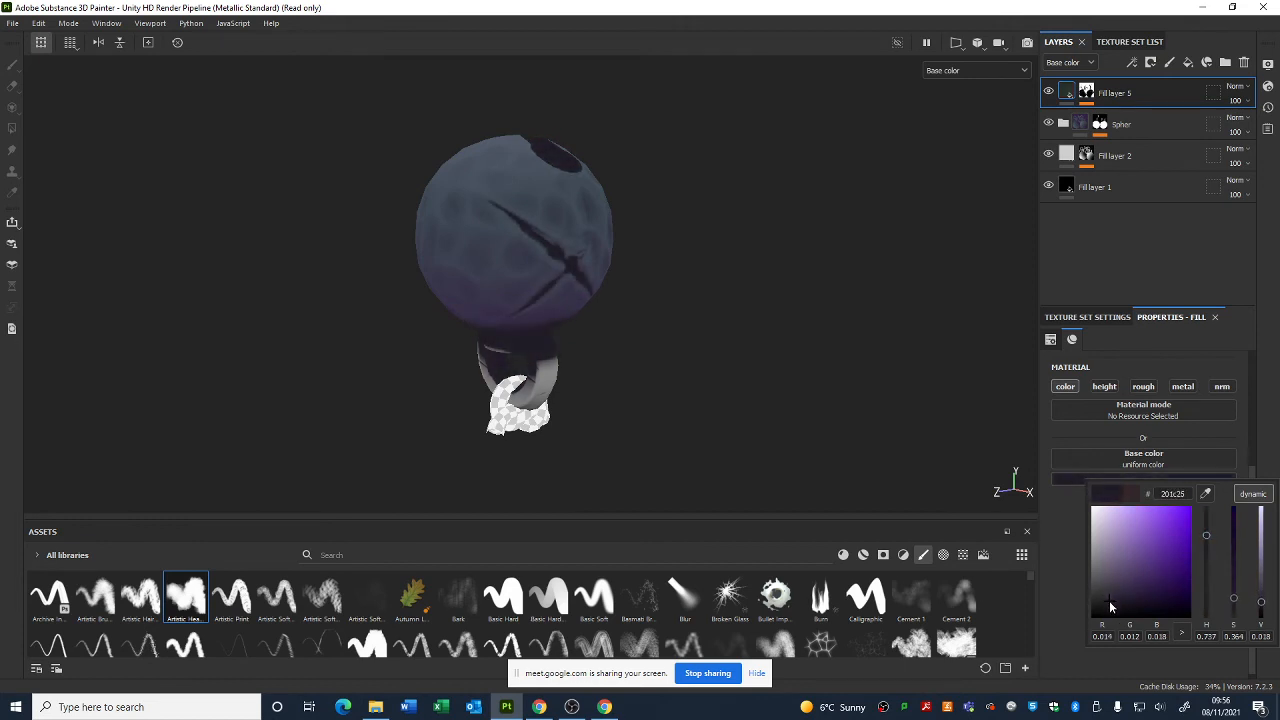
# - Set the Ambient Occlusion generator's Global Blur to 0 and Global Contrast to 0.62
pyautogui.keyDown('alt'); pyautogui.moveTo(662, 290); pyautogui.dragTo(522, 357); pyautogui.keyUp('alt')
pyautogui.keyDown('alt'); pyautogui.moveTo(522, 357); pyautogui.dragTo(514, 336, button='right'); pyautogui.keyUp('alt')
pyautogui.keyDown('alt'); pyautogui.moveTo(514, 336); pyautogui.dragTo(532, 226); pyautogui.keyUp('alt')
pyautogui.keyDown('alt'); pyautogui.moveTo(532, 226); pyautogui.dragTo(538, 305, button='right'); pyautogui.keyUp('alt')
pyautogui.keyDown('alt'); pyautogui.moveTo(538, 305); pyautogui.dragTo(540, 414); pyautogui.keyUp('alt')
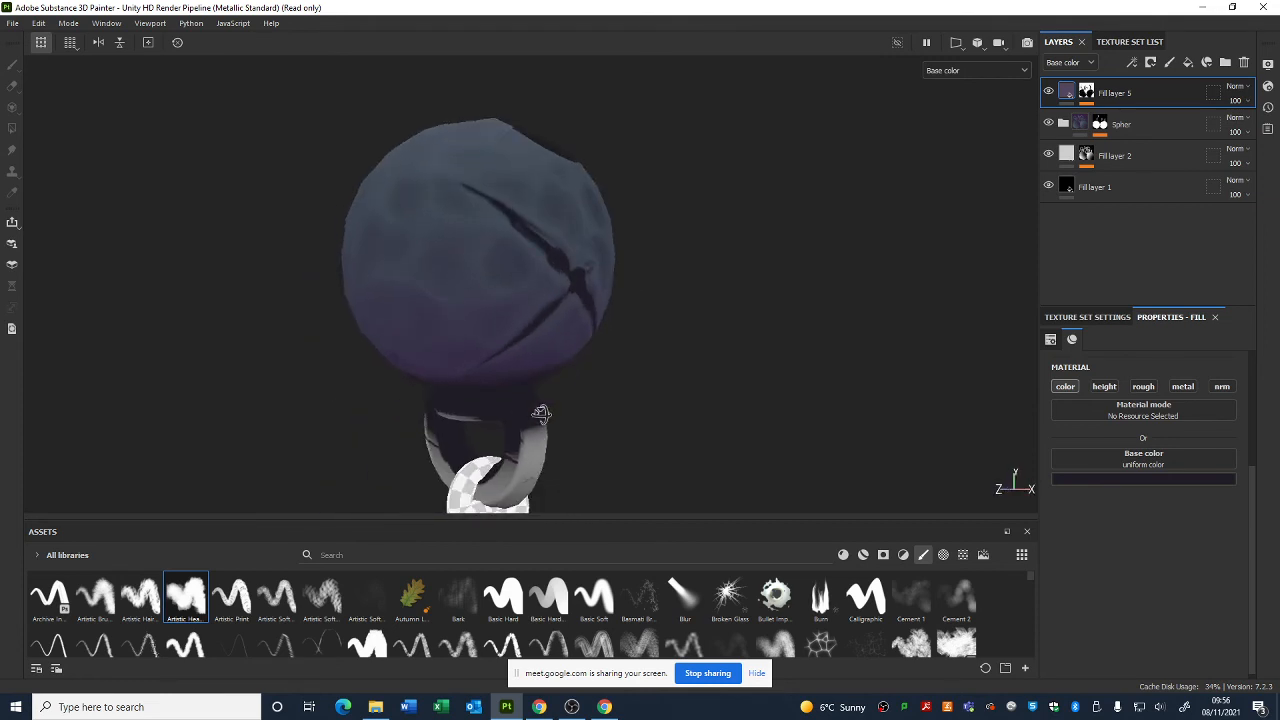
pyautogui.keyDown('alt'); pyautogui.moveTo(540, 414); pyautogui.dragTo(649, 286, button='right'); pyautogui.keyUp('alt')
pyautogui.moveTo(649, 286)
pyautogui.keyDown('alt'); pyautogui.mouseDown()
pyautogui.moveTo(567, 318)
pyautogui.moveTo(612, 303)
pyautogui.mouseUp(); pyautogui.keyUp('alt')
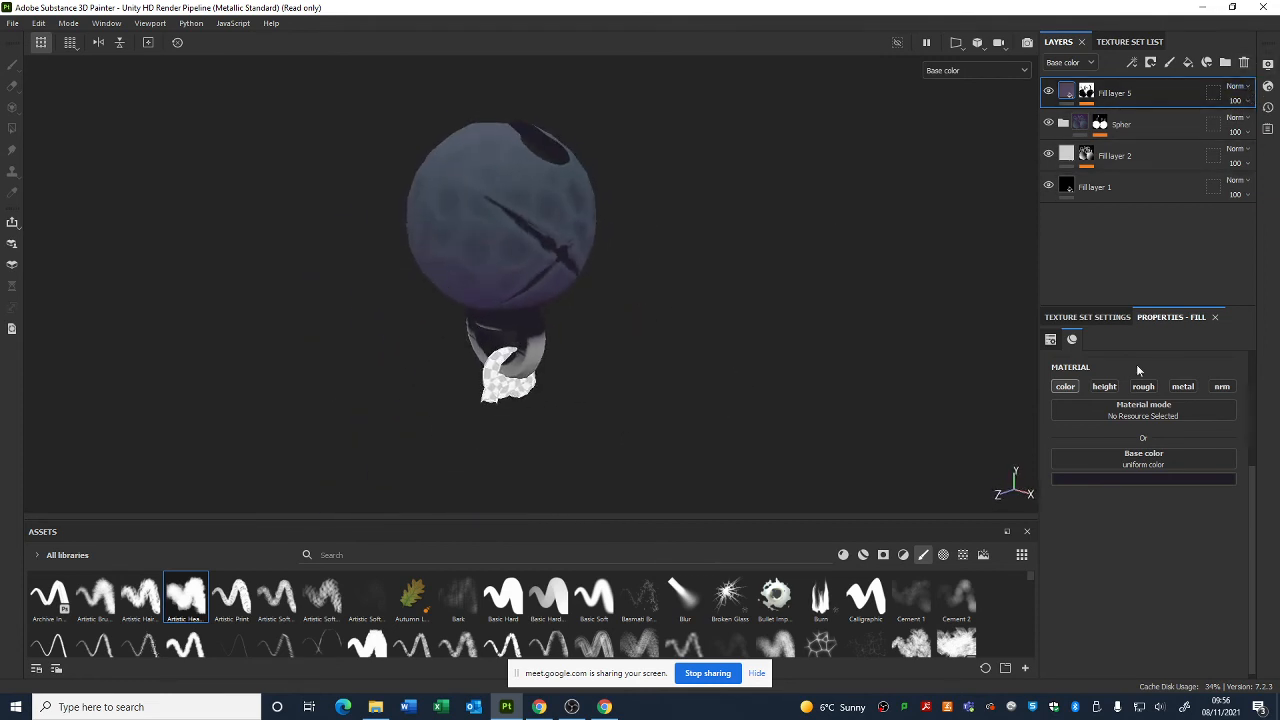
pyautogui.click(1087, 95)
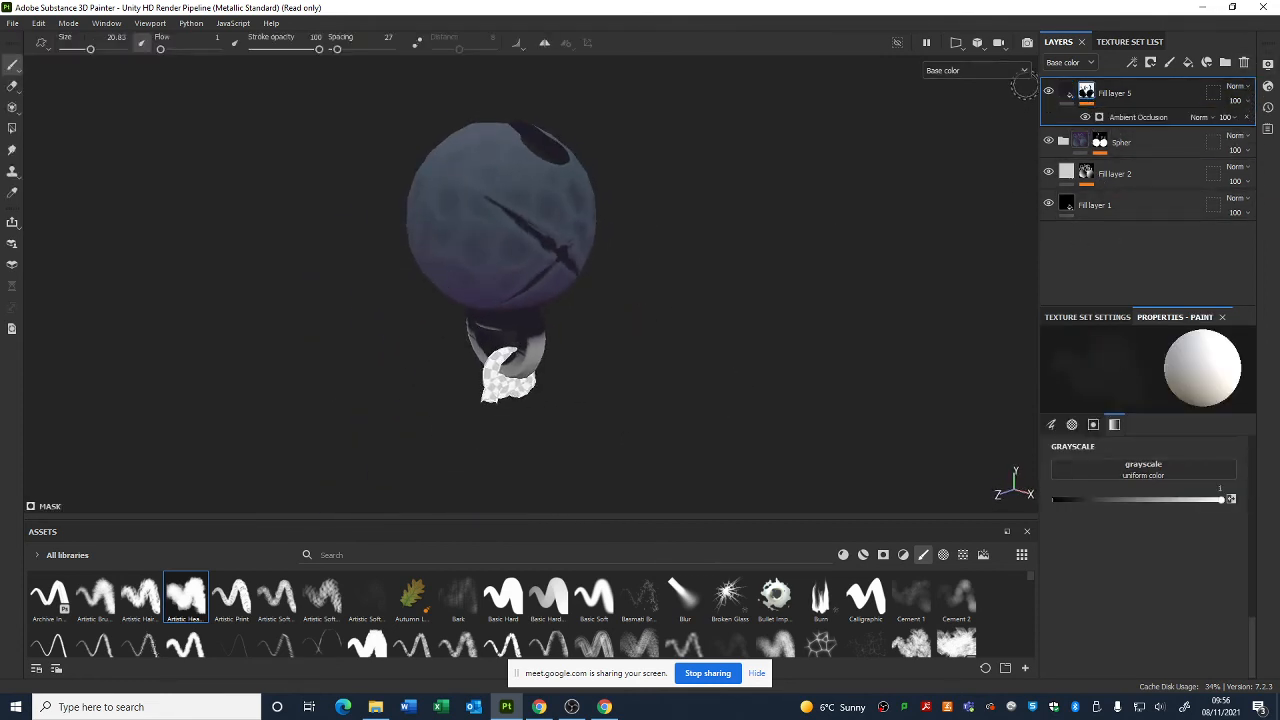
pyautogui.click(1130, 118)
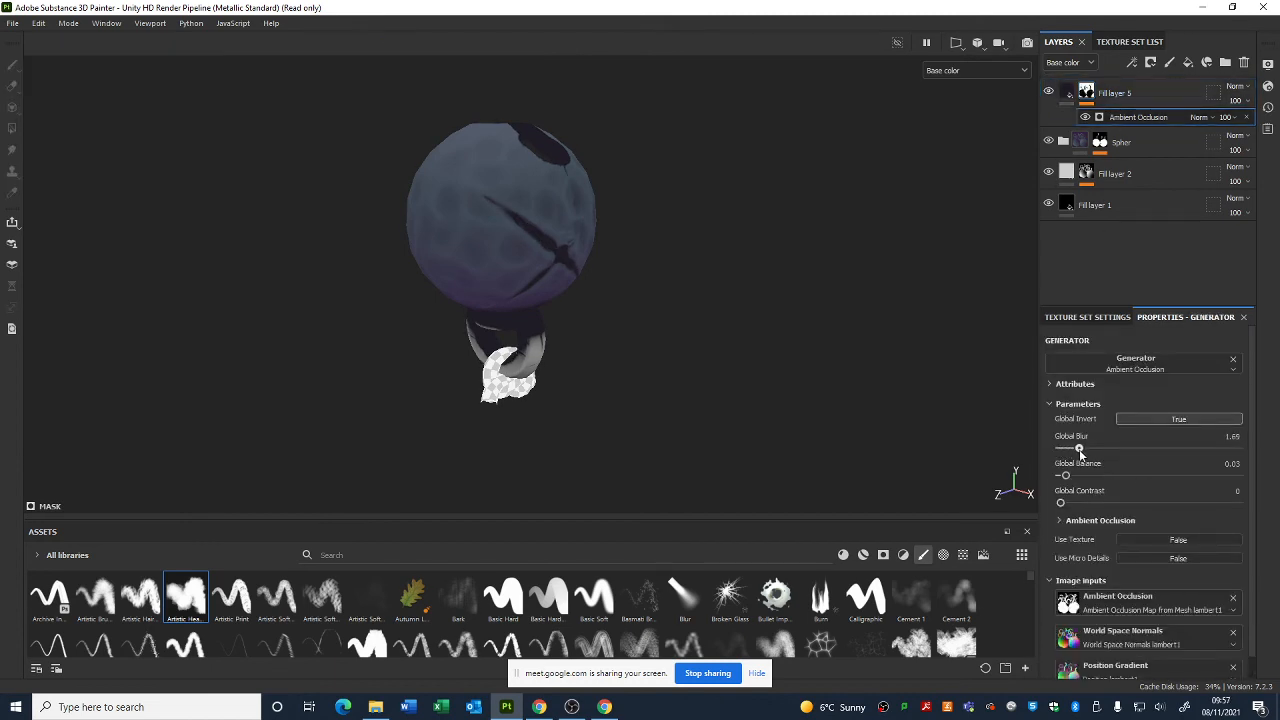
pyautogui.moveTo(1097, 453); pyautogui.dragTo(1078, 453)
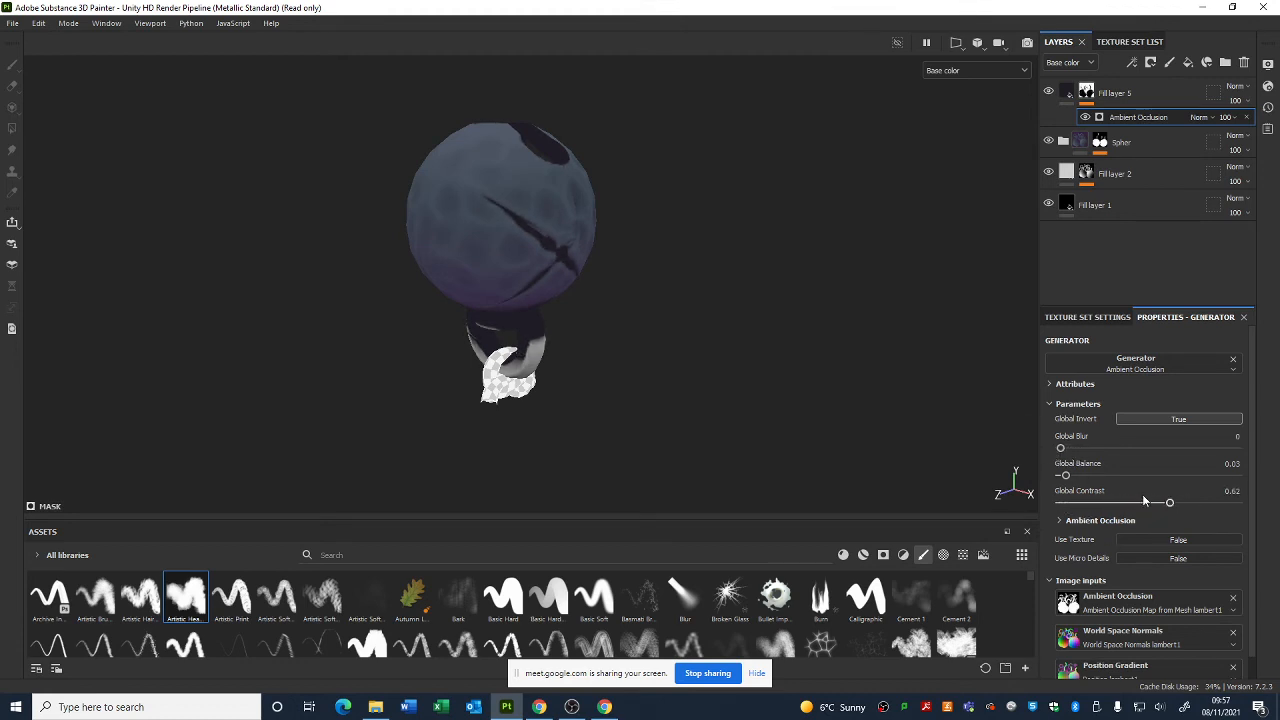
# - Set Fill layer 5's blending mode to Multiply and its opacity to 36
pyautogui.click(1238, 87)
pyautogui.click(1211, 152)
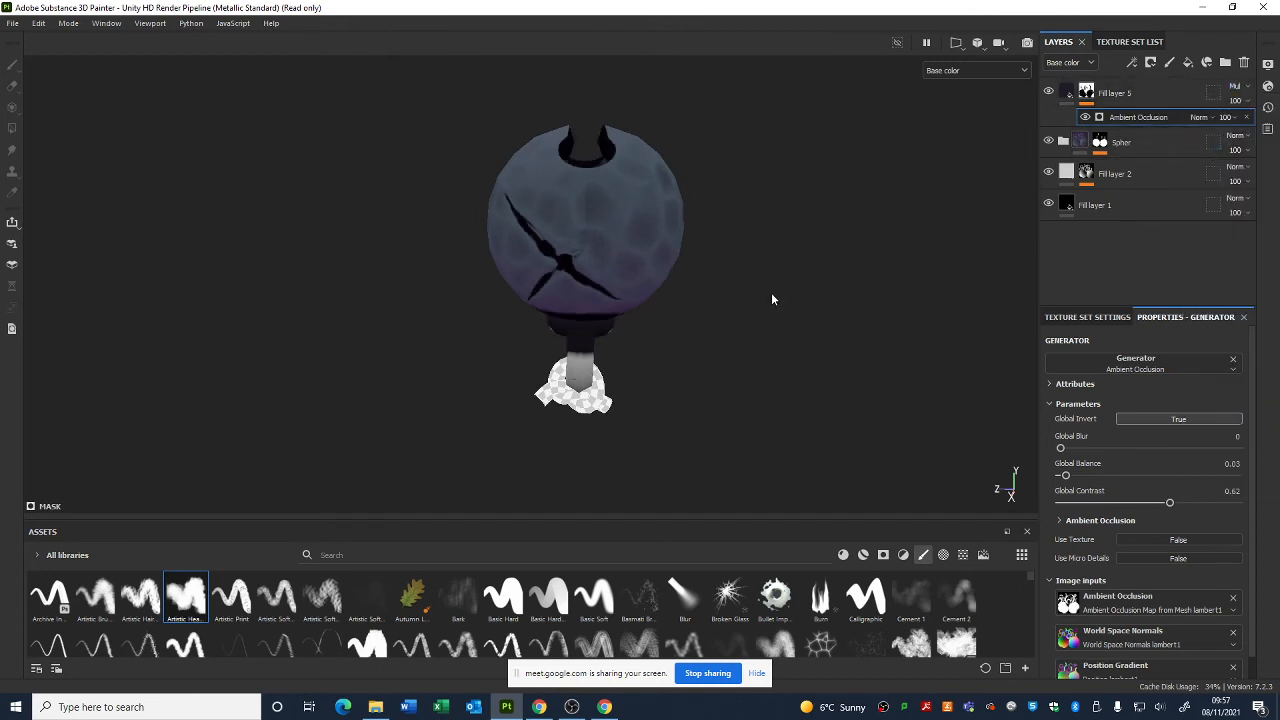
pyautogui.moveTo(1235, 100); pyautogui.dragTo(1237, 125)
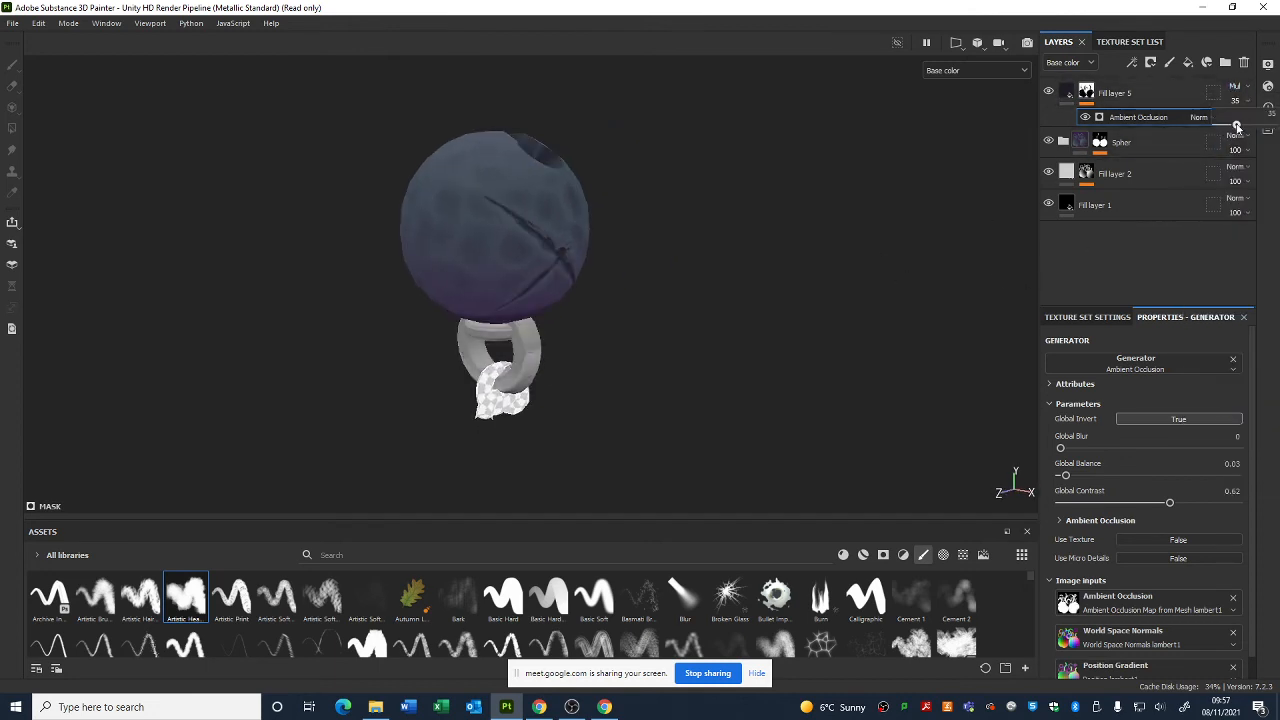
# - Compare the model with and without Fill layer 5's occlusion shading, and inspect it from several sides
pyautogui.click(1048, 92)
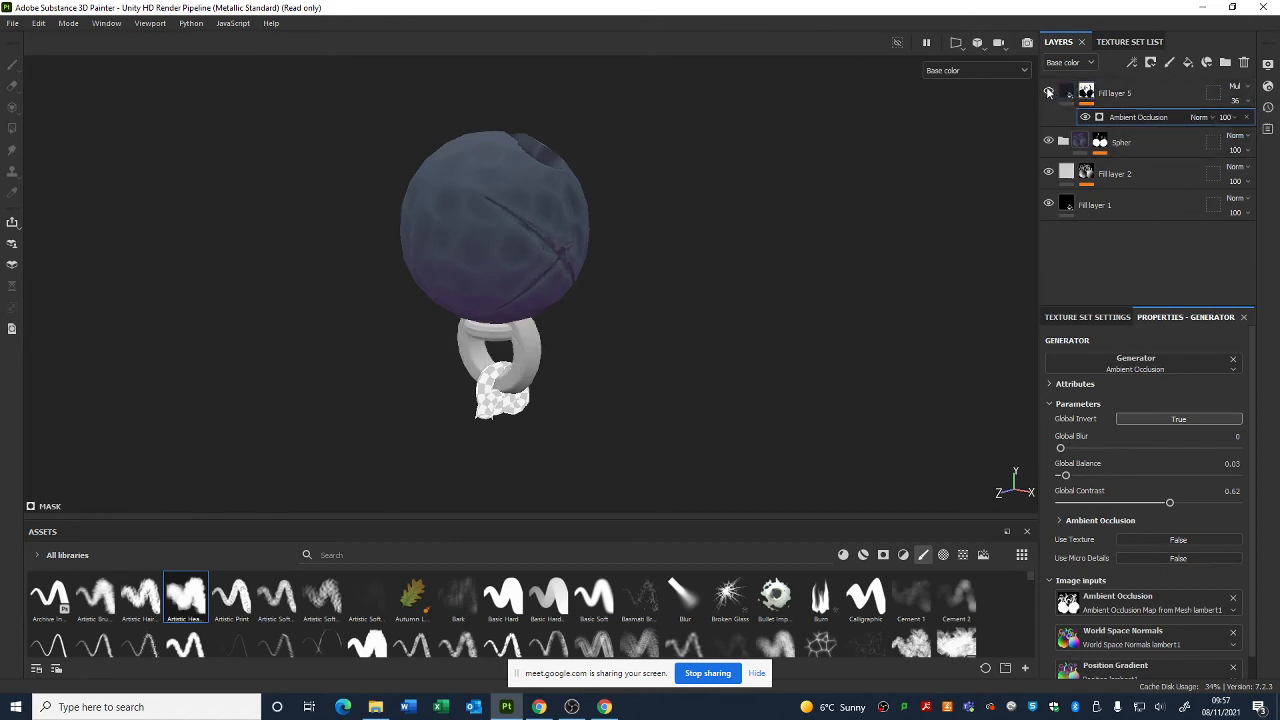
pyautogui.click(1048, 92)
pyautogui.click(1048, 92)
pyautogui.click(1048, 92)
pyautogui.keyDown('alt'); pyautogui.moveTo(680, 460); pyautogui.dragTo(317, 214); pyautogui.keyUp('alt')
pyautogui.keyDown('alt'); pyautogui.moveTo(757, 297); pyautogui.dragTo(703, 347); pyautogui.keyUp('alt')
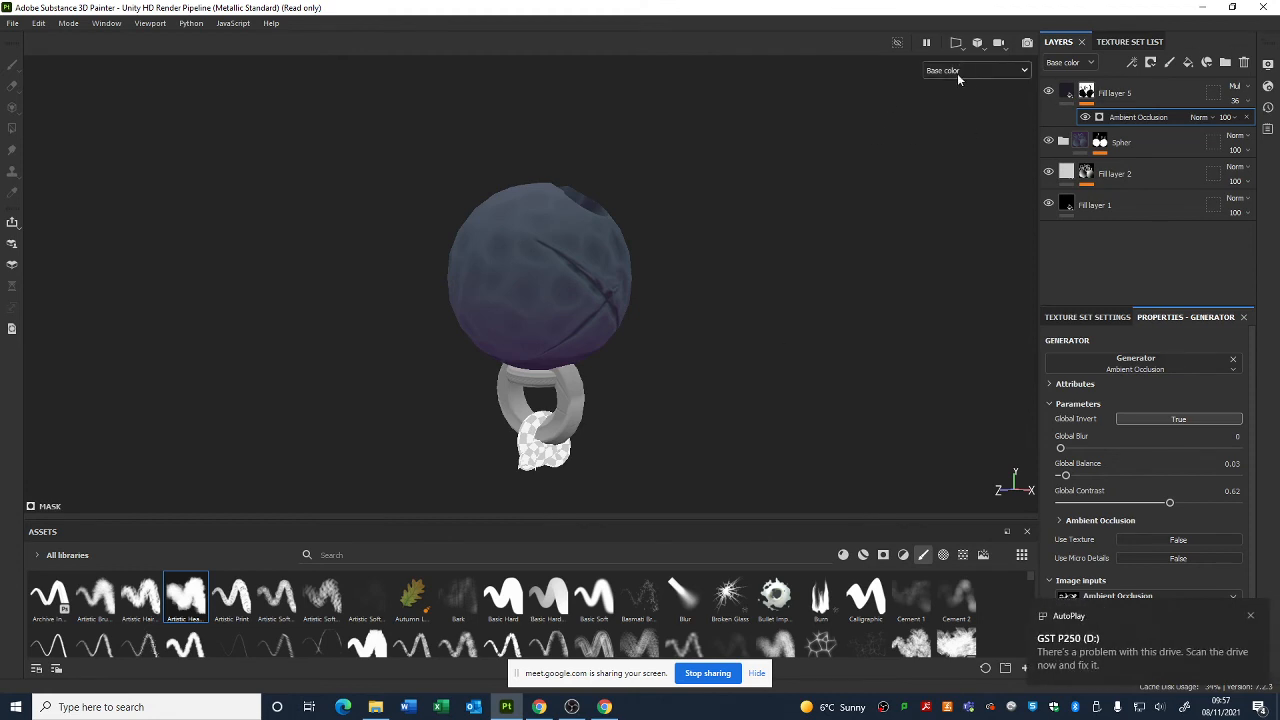
# - Hide Fill layer 5, and review the layers inside the Spher group and the sphere's remaining shading
pyautogui.click(1051, 91)
pyautogui.click(1137, 143)
pyautogui.keyDown('shift'); pyautogui.click(1126, 174); pyautogui.keyUp('shift')
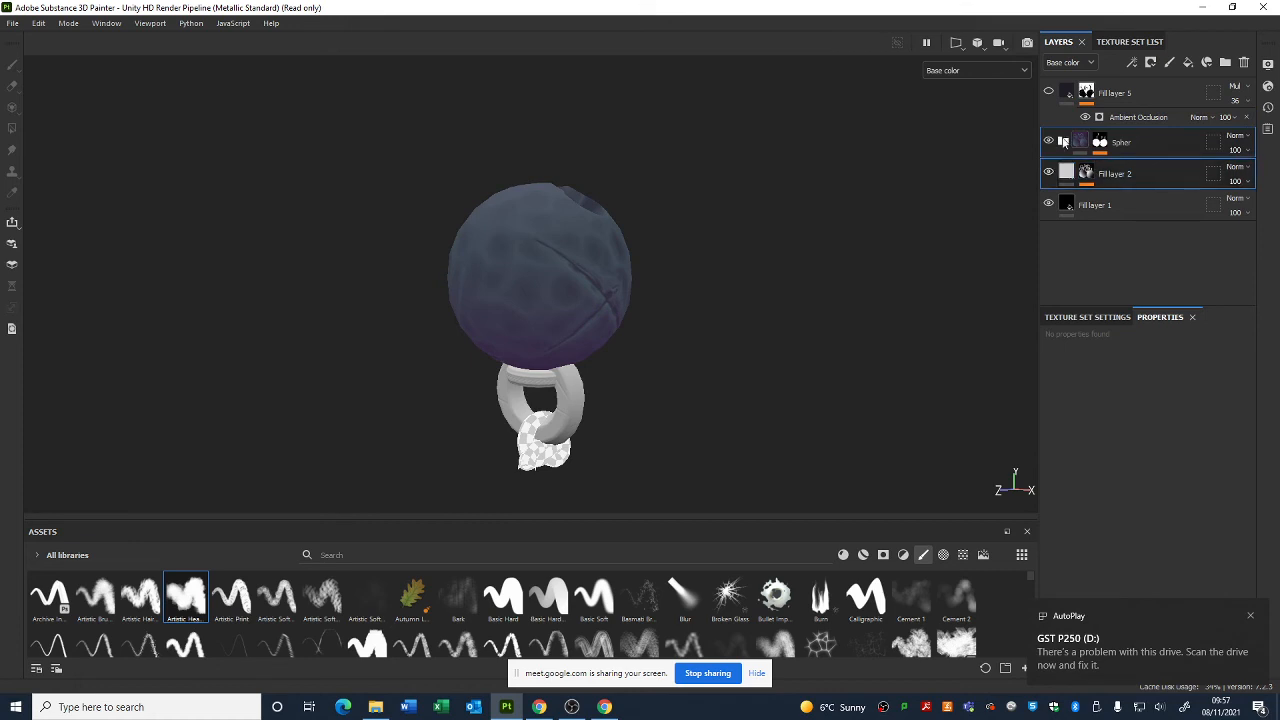
pyautogui.click(1063, 141)
pyautogui.click(1048, 141)
pyautogui.click(1063, 141)
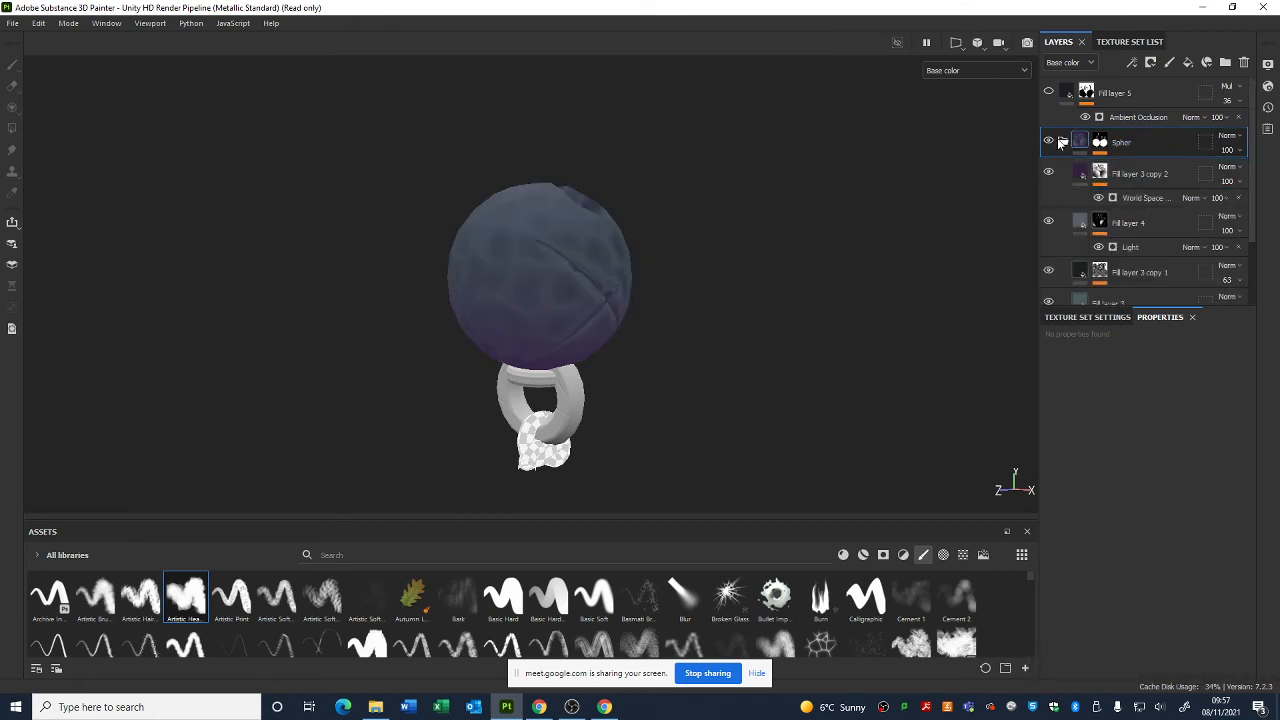
pyautogui.click(1103, 272)
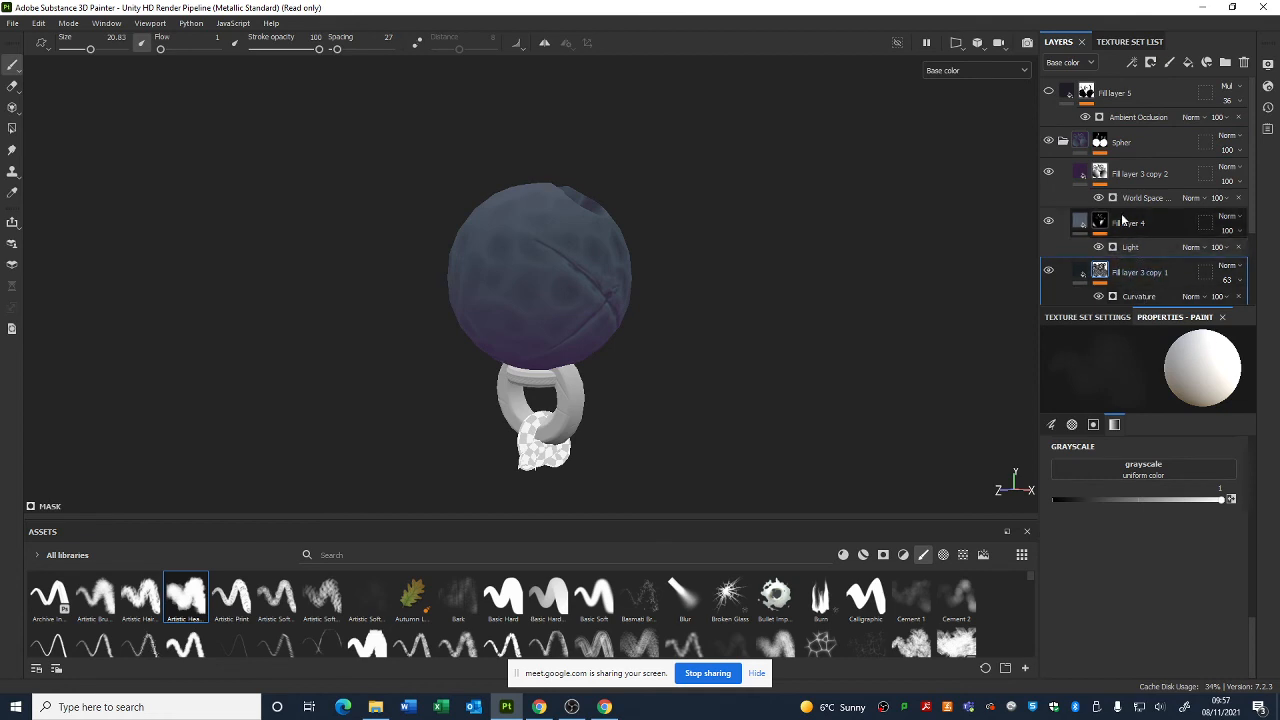
pyautogui.click(1064, 143)
pyautogui.moveTo(548, 260)
pyautogui.keyDown('alt'); pyautogui.mouseDown()
pyautogui.moveTo(746, 289)
pyautogui.moveTo(591, 406)
pyautogui.moveTo(337, 377)
pyautogui.moveTo(421, 335)
pyautogui.moveTo(800, 351)
pyautogui.moveTo(682, 326)
pyautogui.moveTo(737, 340)
pyautogui.moveTo(740, 306)
pyautogui.moveTo(563, 354)
pyautogui.moveTo(370, 237)
pyautogui.moveTo(601, 270)
pyautogui.mouseUp(); pyautogui.keyUp('alt')
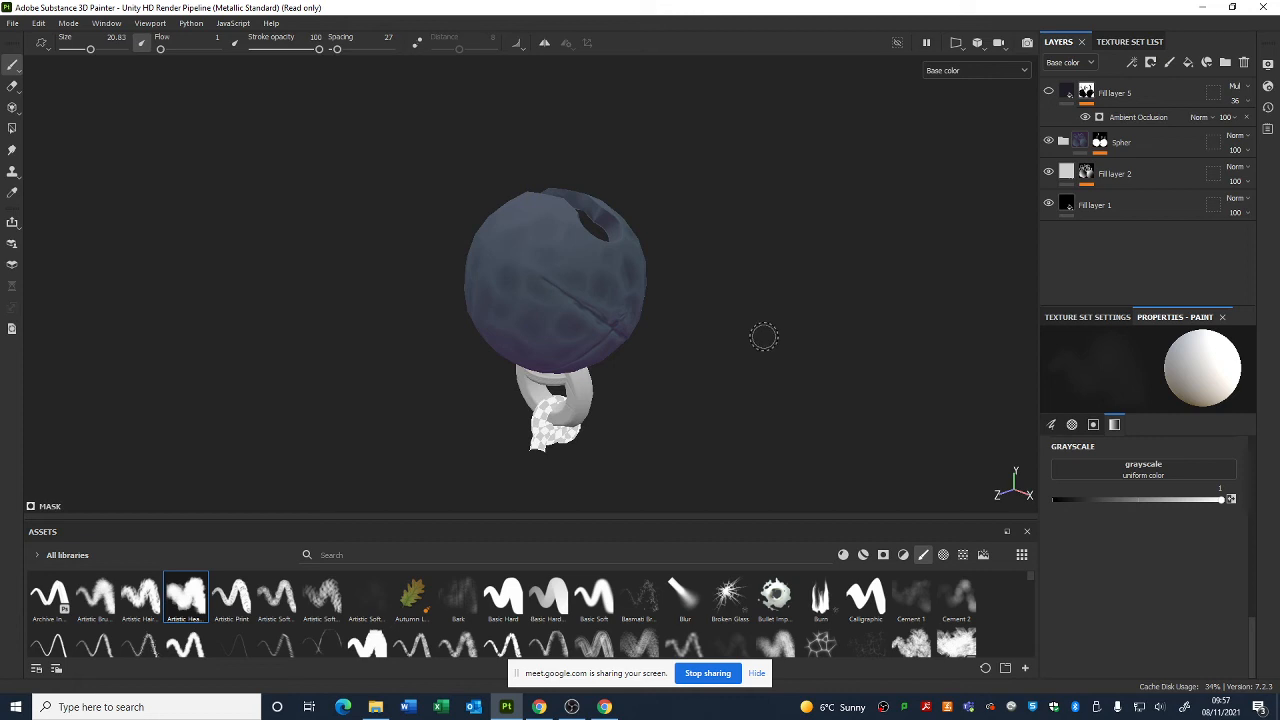
pyautogui.moveTo(748, 297)
pyautogui.keyDown('alt'); pyautogui.mouseDown()
pyautogui.moveTo(734, 320)
pyautogui.moveTo(717, 291)
pyautogui.moveTo(704, 380)
pyautogui.mouseUp(); pyautogui.keyUp('alt')
pyautogui.keyDown('alt'); pyautogui.moveTo(705, 381); pyautogui.dragTo(673, 317, button='middle'); pyautogui.keyUp('alt')
# - Close the current project and open the bot project from the Bot folder on the D: drive
pyautogui.click(12, 23)
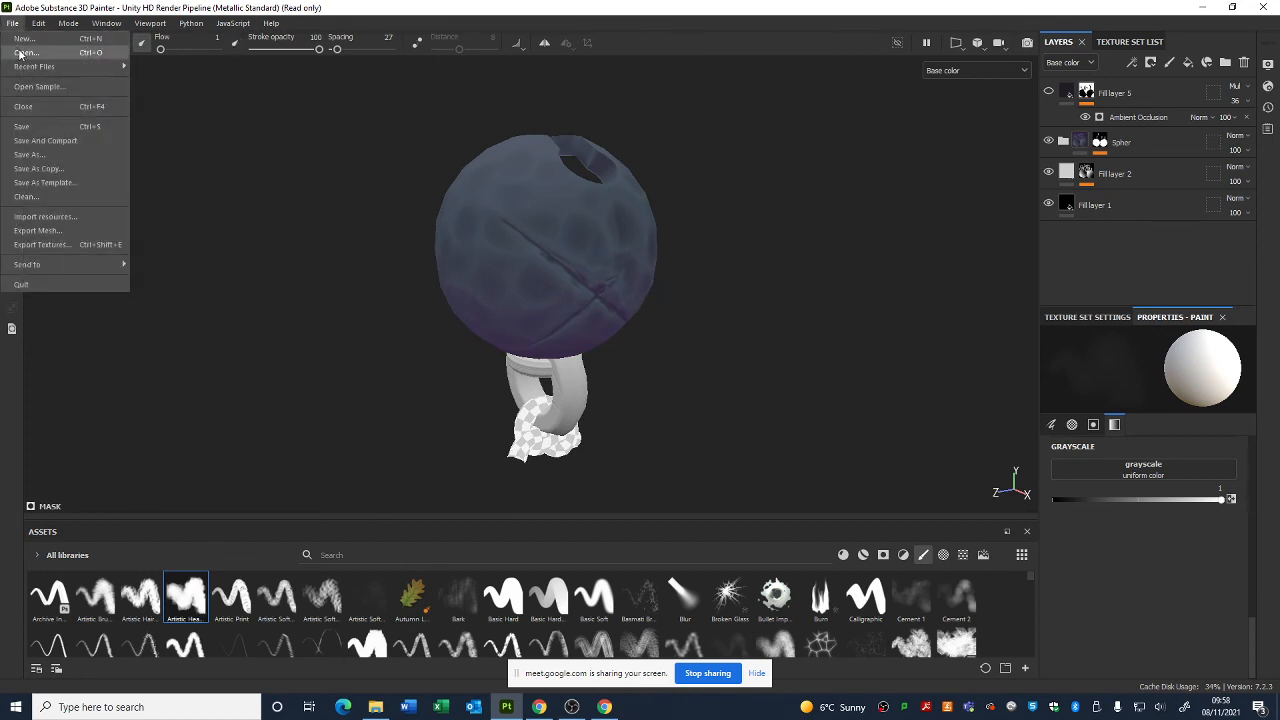
pyautogui.click(22, 52)
pyautogui.click(592, 371)
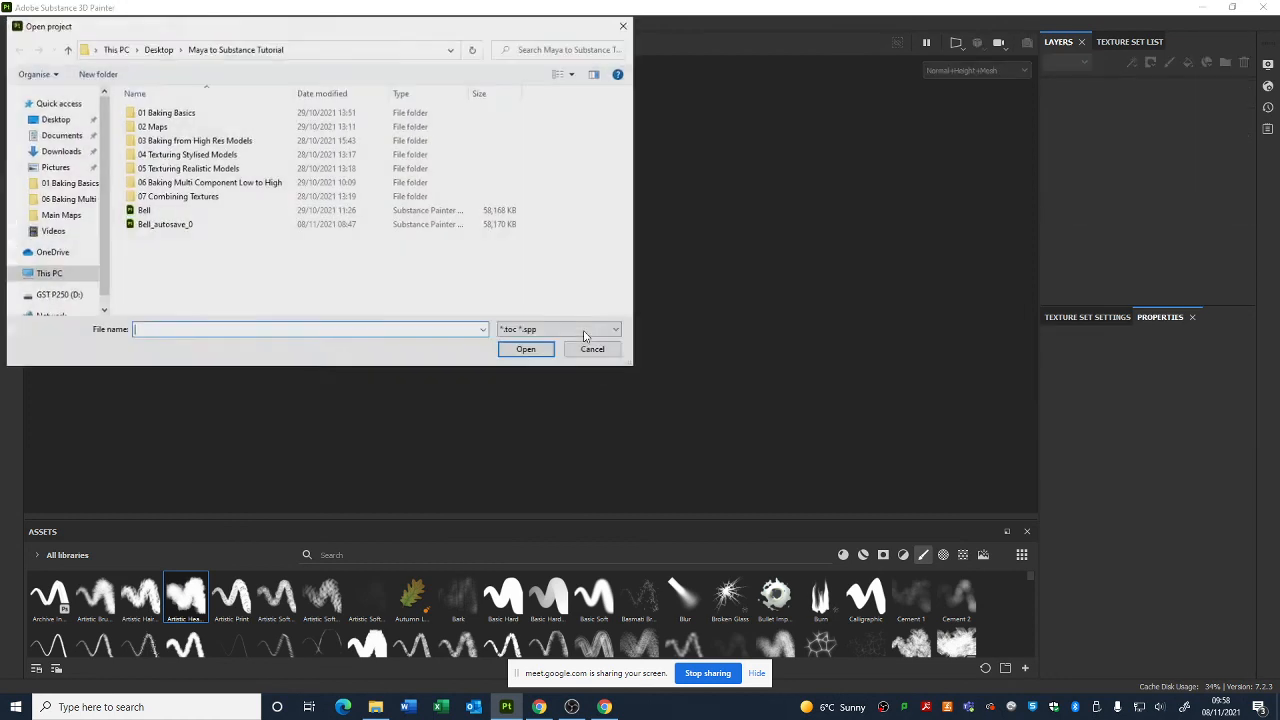
pyautogui.scroll(-1, 30, 250)
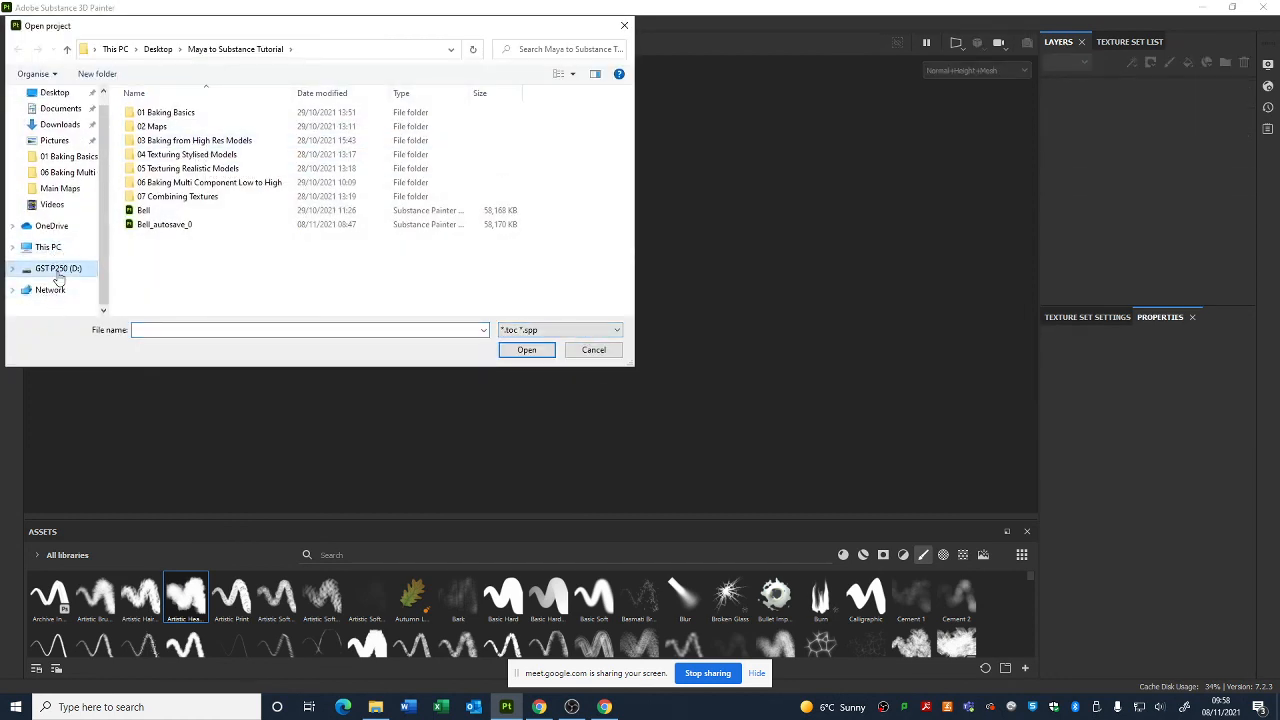
pyautogui.click(55, 268)
pyautogui.doubleClick(152, 130)
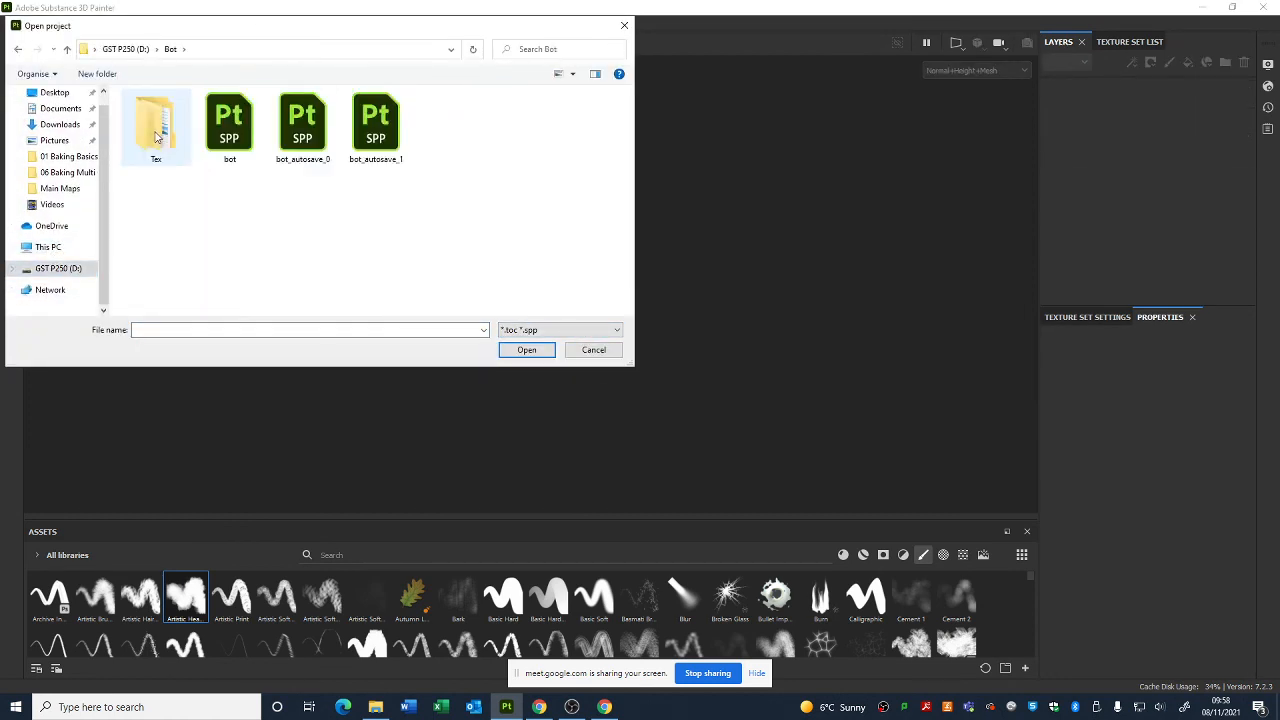
pyautogui.doubleClick(229, 125)
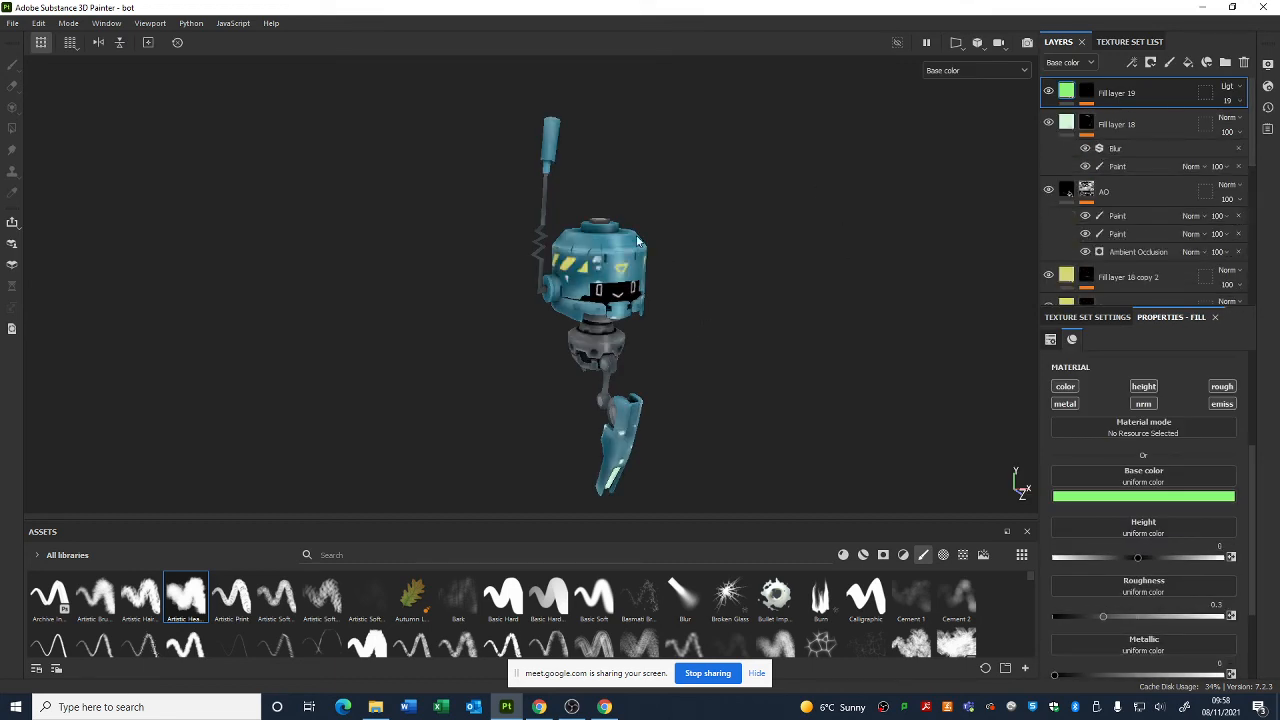
# - Examine the bot's head up close and review Fill layer 18 and the layer stack down to the Bases group
pyautogui.scroll(5, 640, 245)
pyautogui.keyDown('alt'); pyautogui.moveTo(704, 363); pyautogui.dragTo(684, 322); pyautogui.keyUp('alt')
pyautogui.keyDown('alt'); pyautogui.moveTo(684, 330); pyautogui.dragTo(693, 452, button='right'); pyautogui.keyUp('alt')
pyautogui.keyDown('alt'); pyautogui.moveTo(622, 300); pyautogui.dragTo(608, 327, button='middle'); pyautogui.keyUp('alt')
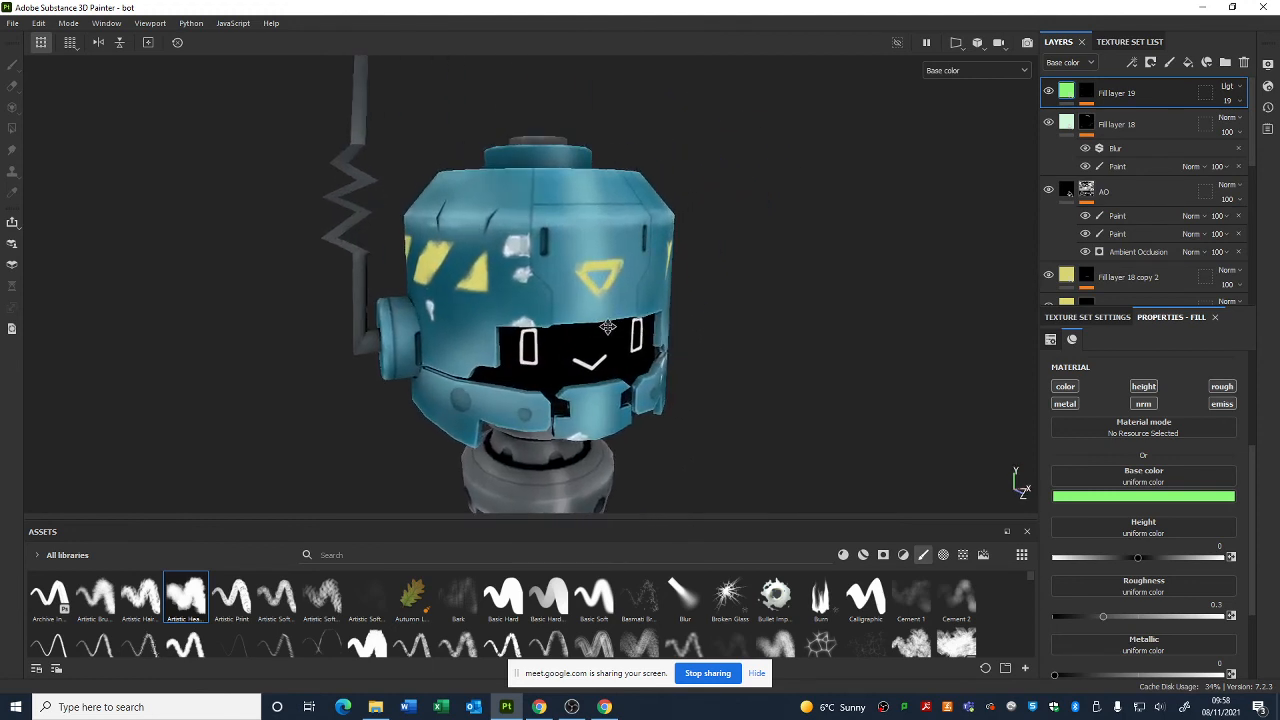
pyautogui.click(1070, 138)
pyautogui.scroll(-5, 1249, 300)
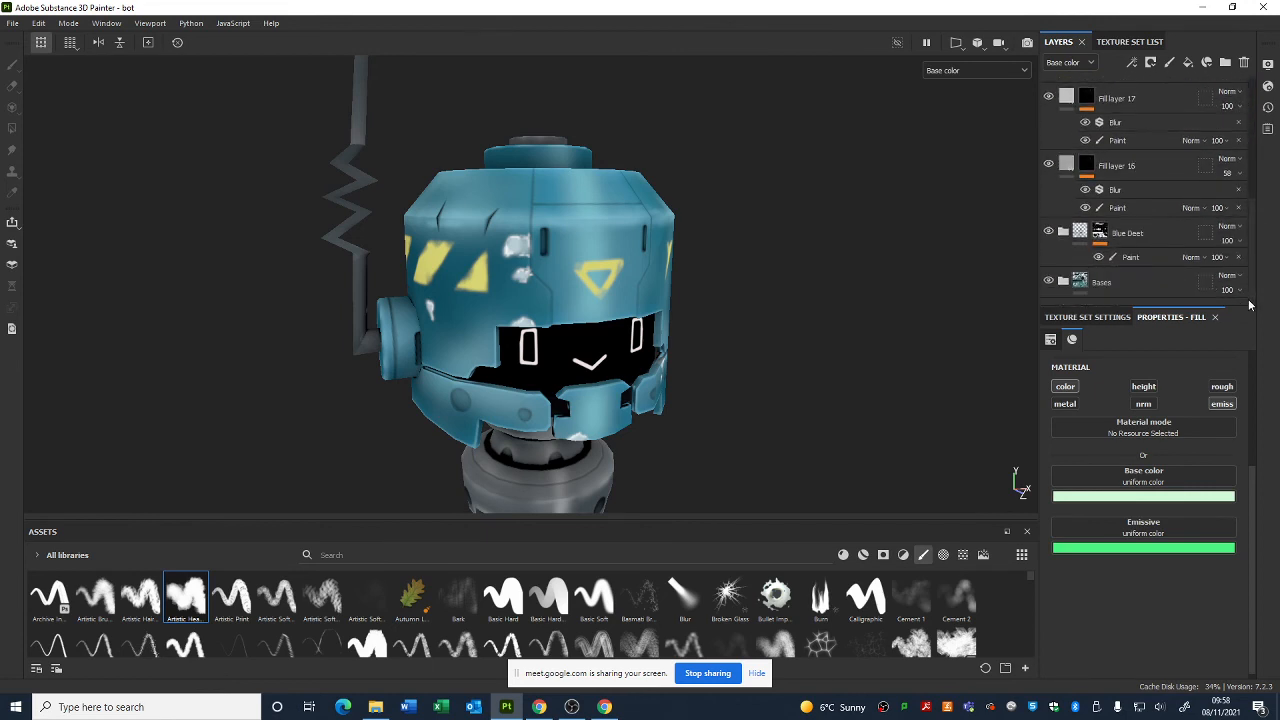
# - Collapse the effects of Fill layers 17 and 16, look inside the Bases group, and compare the bot with and without that group
pyautogui.scroll(4, 1249, 300)
pyautogui.click(1071, 195)
pyautogui.click(1072, 232)
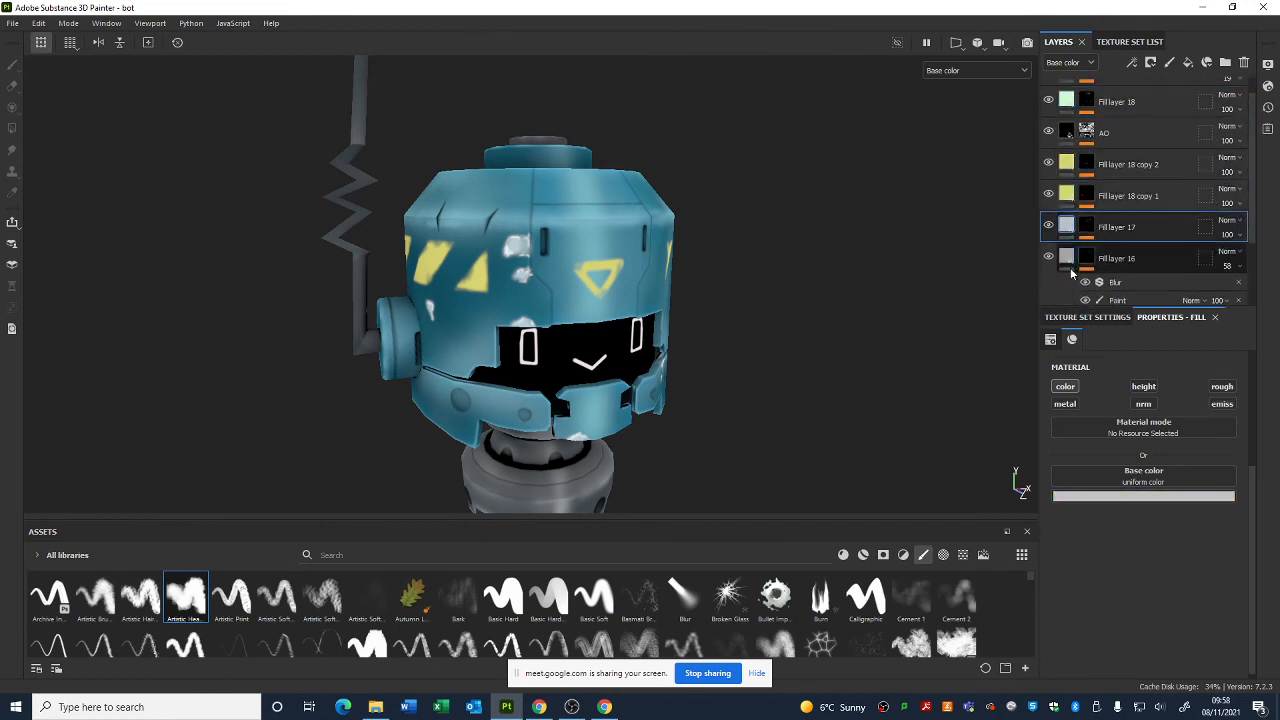
pyautogui.click(1075, 260)
pyautogui.scroll(-1, 1063, 244)
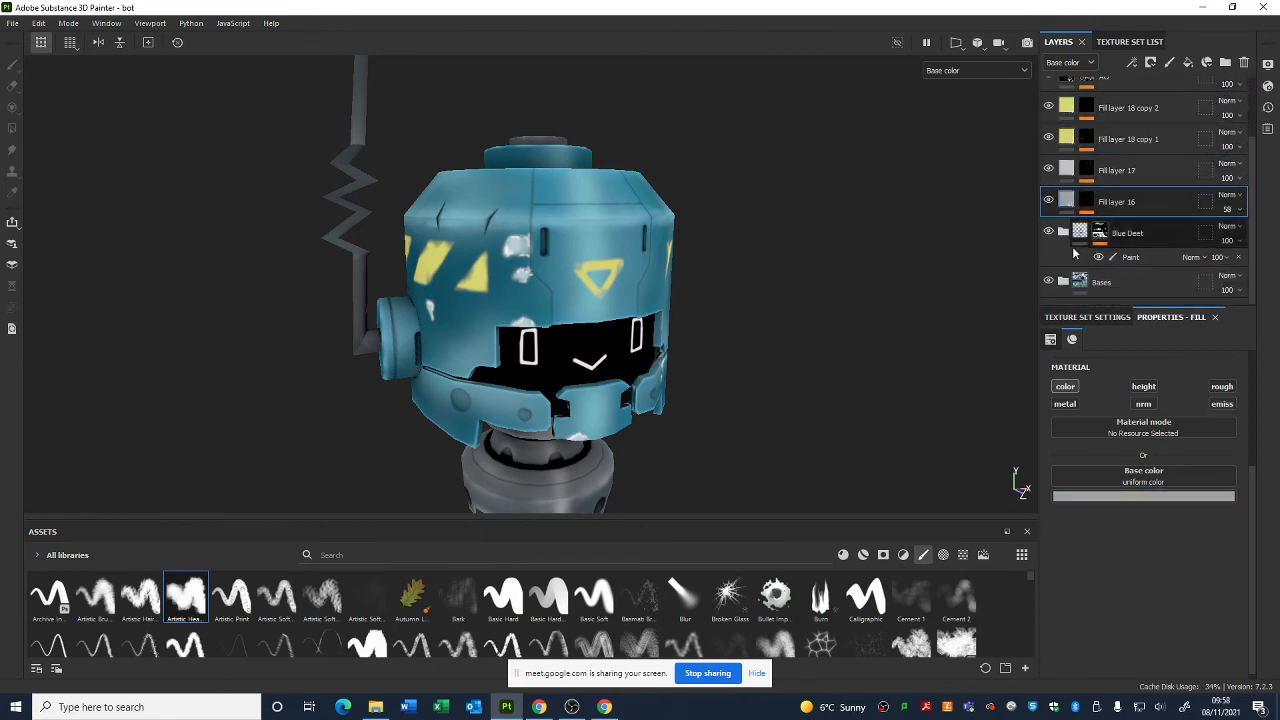
pyautogui.scroll(-4, 1066, 280)
pyautogui.scroll(4, 1069, 276)
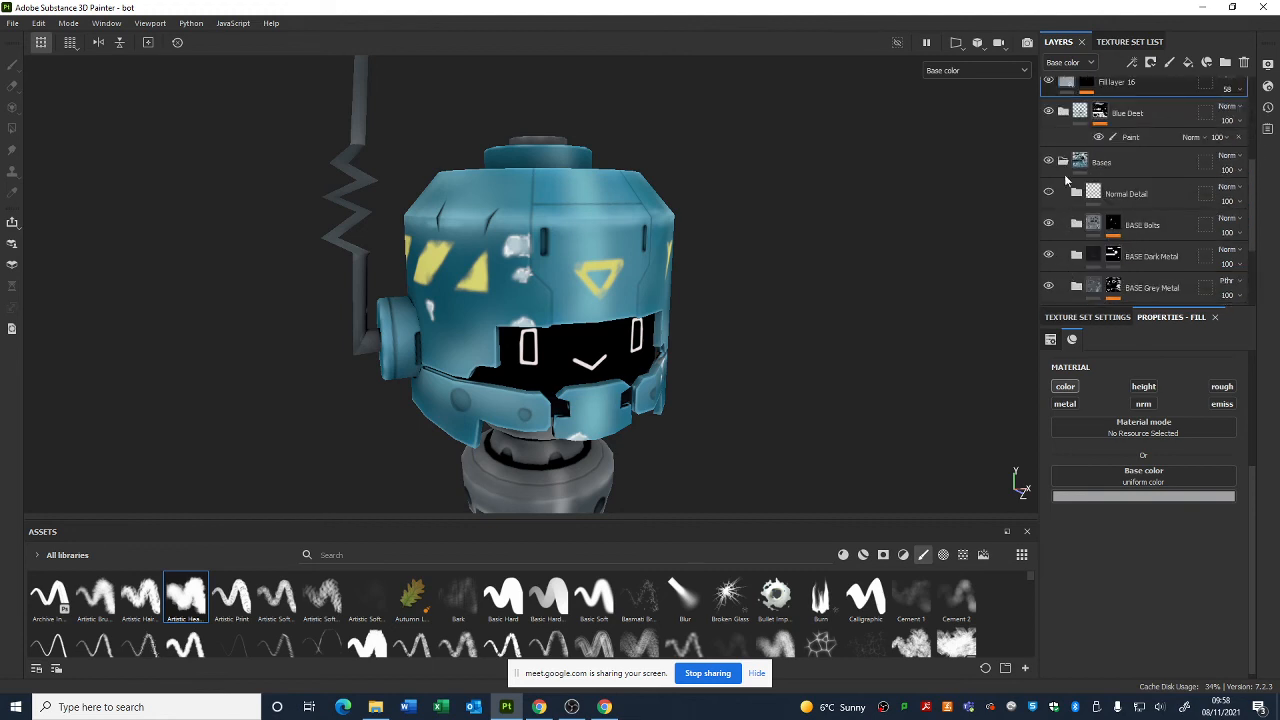
pyautogui.click(1048, 282)
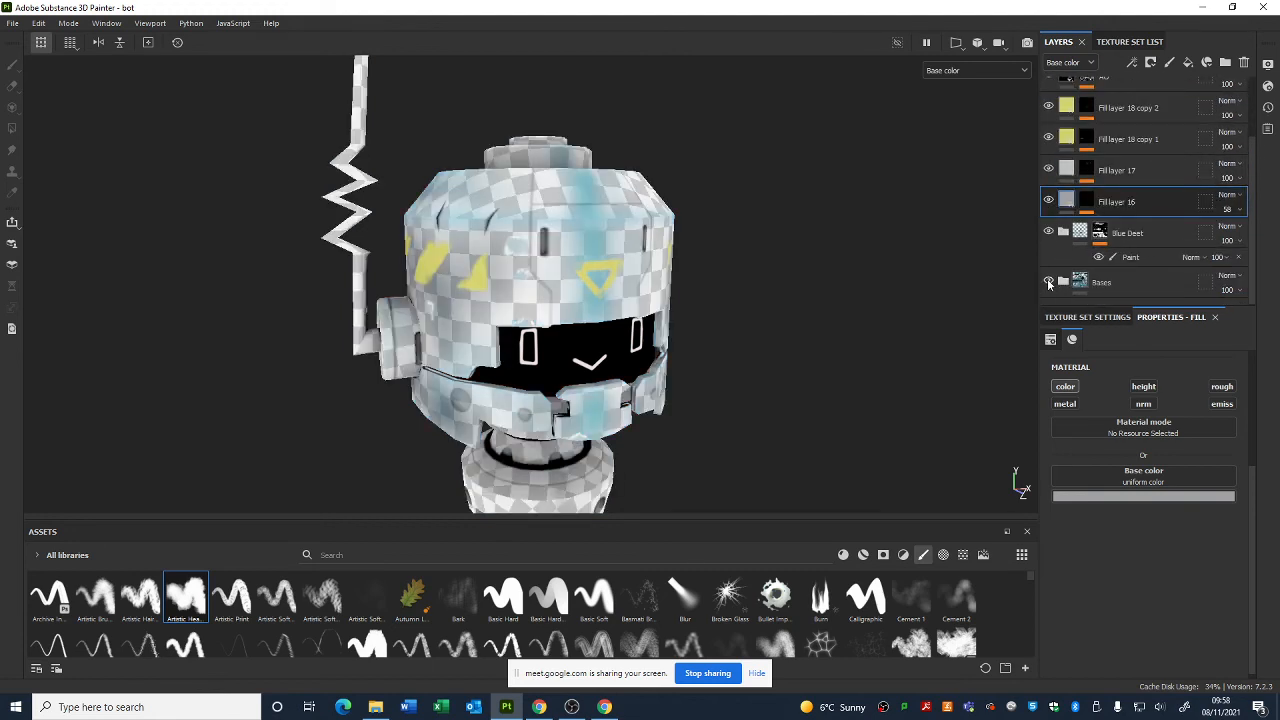
pyautogui.click(1048, 282)
# - Inspect the whole bot and examine the shading on its grey neck and body joint up close
pyautogui.scroll(1, 1049, 283)
pyautogui.keyDown('alt'); pyautogui.moveTo(766, 320); pyautogui.dragTo(686, 314, button='right'); pyautogui.keyUp('alt')
pyautogui.keyDown('alt'); pyautogui.moveTo(686, 314); pyautogui.dragTo(677, 257, button='middle'); pyautogui.keyUp('alt')
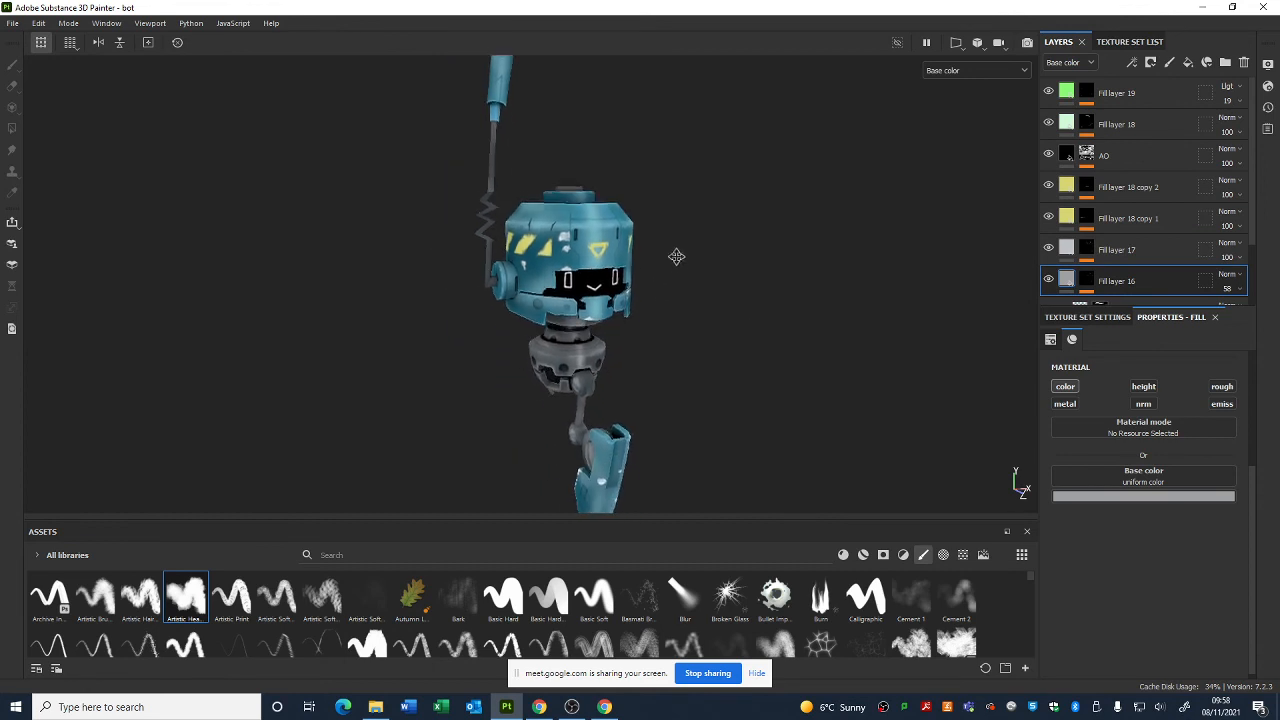
pyautogui.keyDown('alt'); pyautogui.moveTo(677, 257); pyautogui.dragTo(700, 289); pyautogui.keyUp('alt')
pyautogui.keyDown('alt'); pyautogui.moveTo(700, 289); pyautogui.dragTo(768, 370, button='right'); pyautogui.keyUp('alt')
pyautogui.keyDown('alt'); pyautogui.moveTo(768, 370); pyautogui.dragTo(685, 330, button='middle'); pyautogui.keyUp('alt')
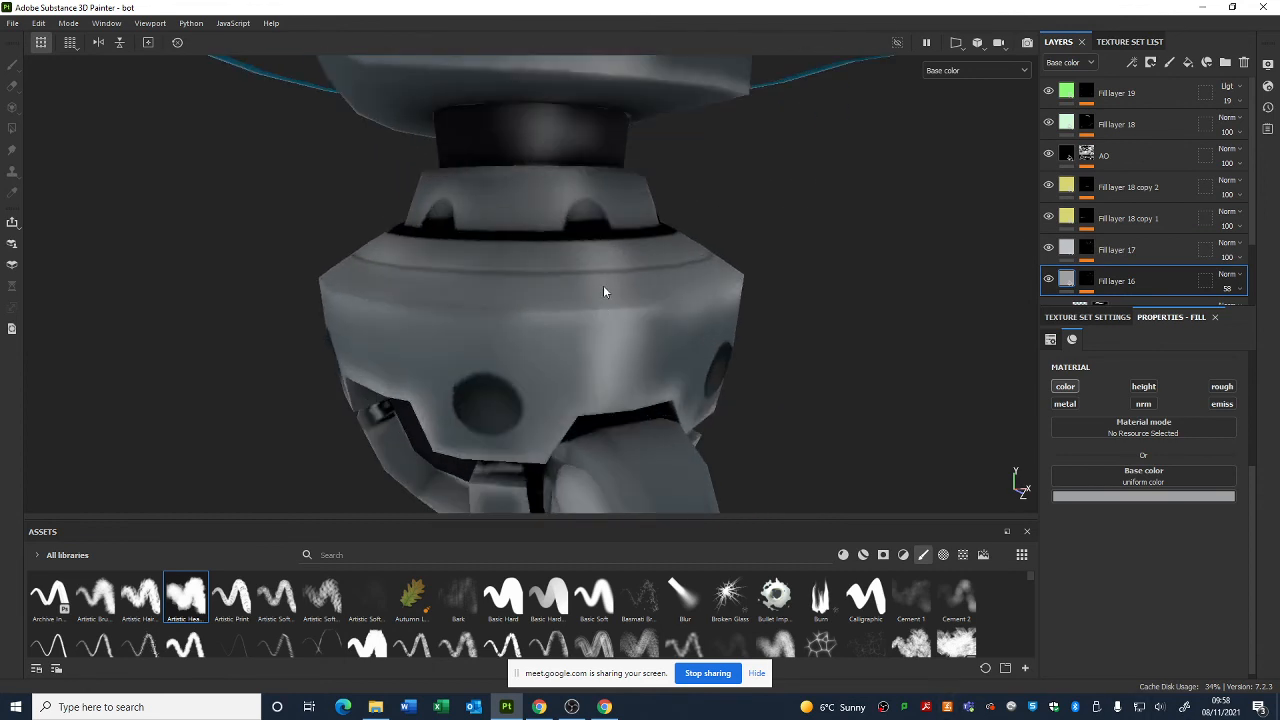
pyautogui.keyDown('alt'); pyautogui.moveTo(578, 234); pyautogui.dragTo(498, 322); pyautogui.keyUp('alt')
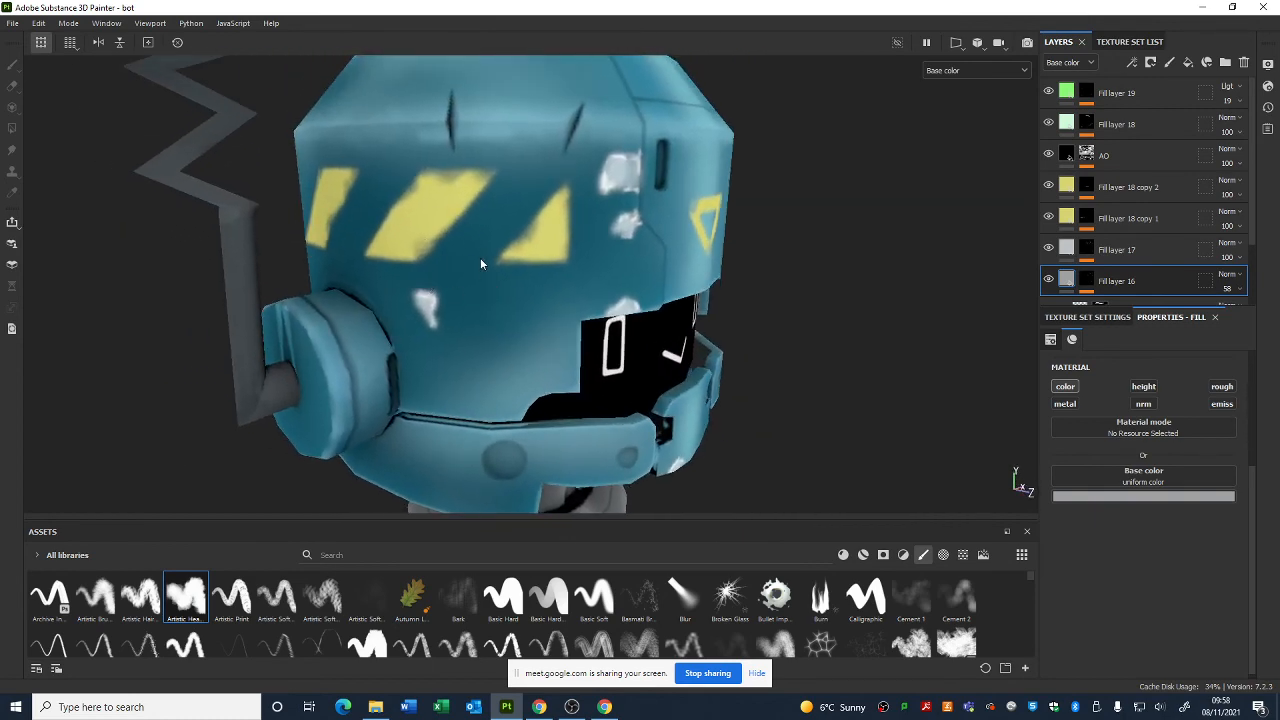
# - Examine the head's yellow stripes, worn patches and panel lines up close, and review the bot down to its leg
pyautogui.keyDown('alt'); pyautogui.moveTo(508, 223); pyautogui.dragTo(592, 197); pyautogui.keyUp('alt')
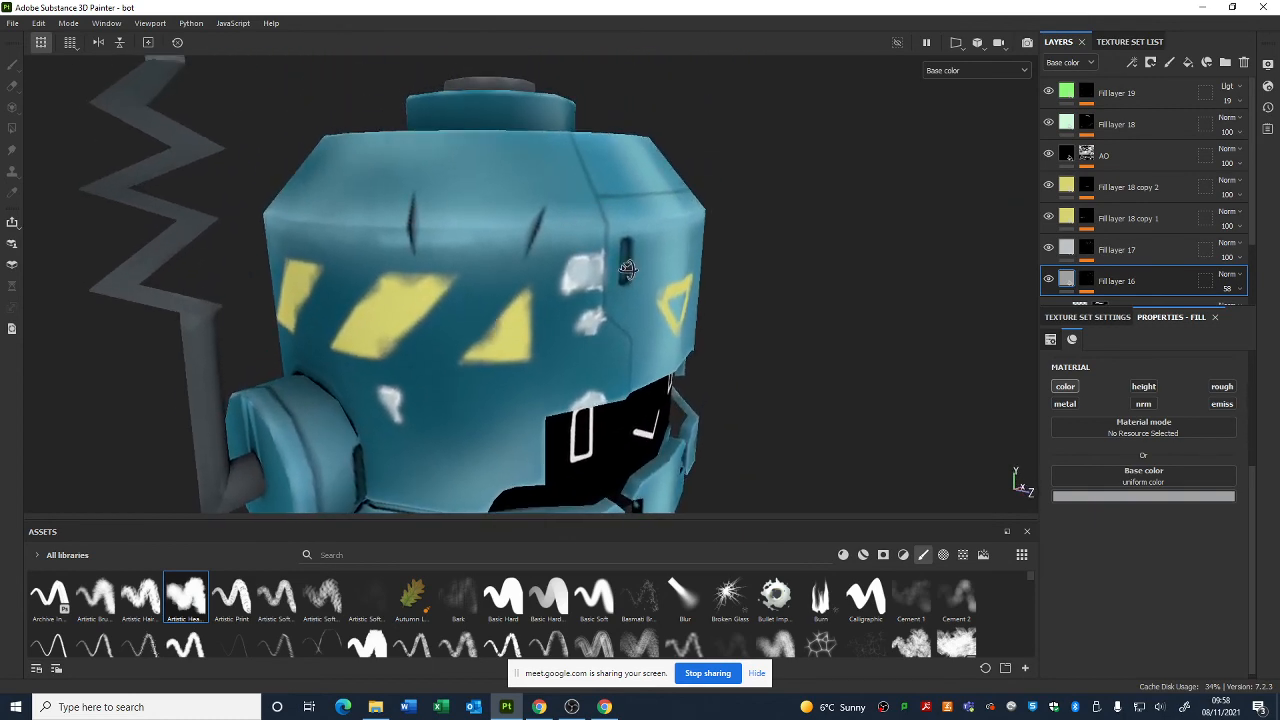
pyautogui.keyDown('alt'); pyautogui.moveTo(627, 268); pyautogui.dragTo(557, 232); pyautogui.keyUp('alt')
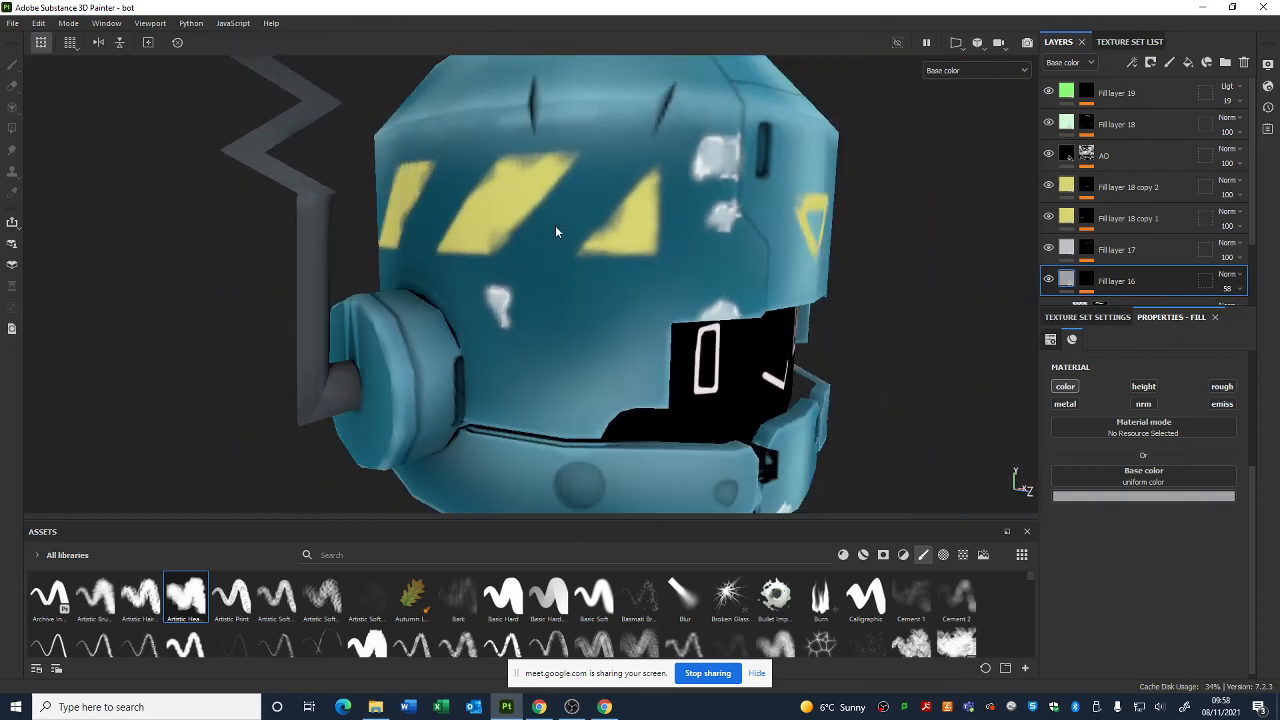
pyautogui.keyDown('alt'); pyautogui.moveTo(372, 226); pyautogui.dragTo(644, 290); pyautogui.keyUp('alt')
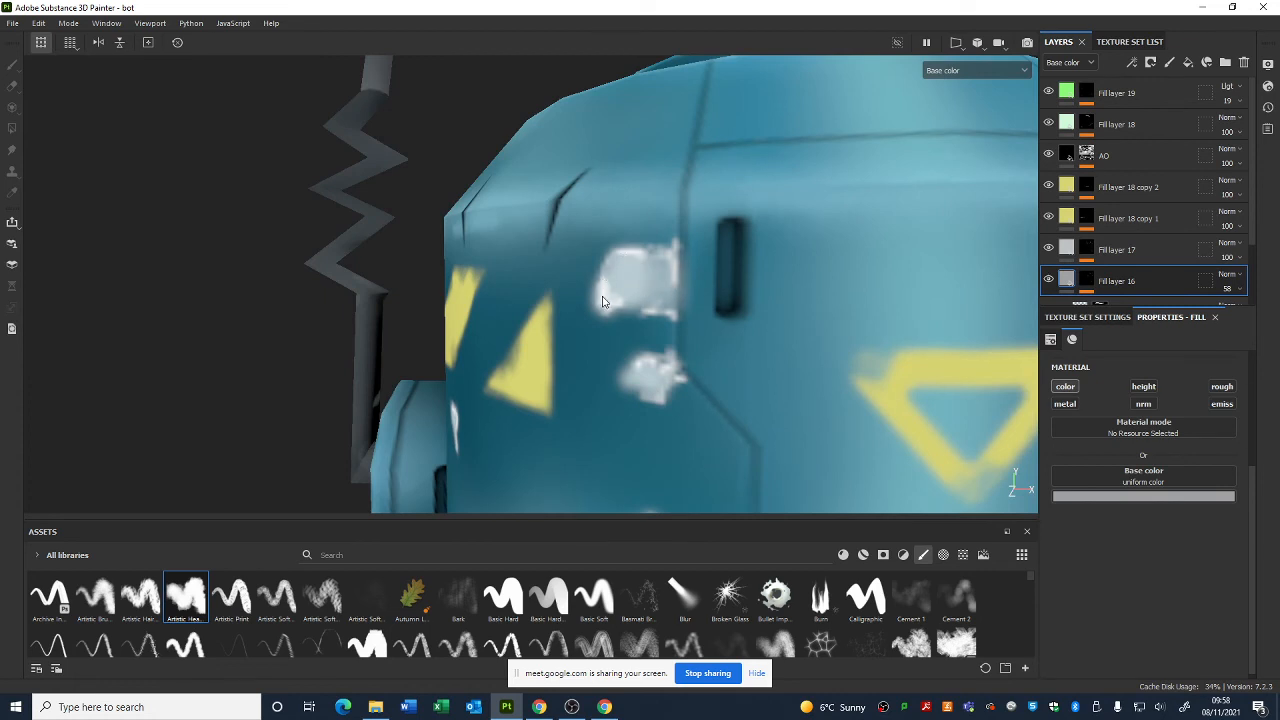
pyautogui.keyDown('alt'); pyautogui.moveTo(686, 320); pyautogui.dragTo(420, 225, button='right'); pyautogui.keyUp('alt')
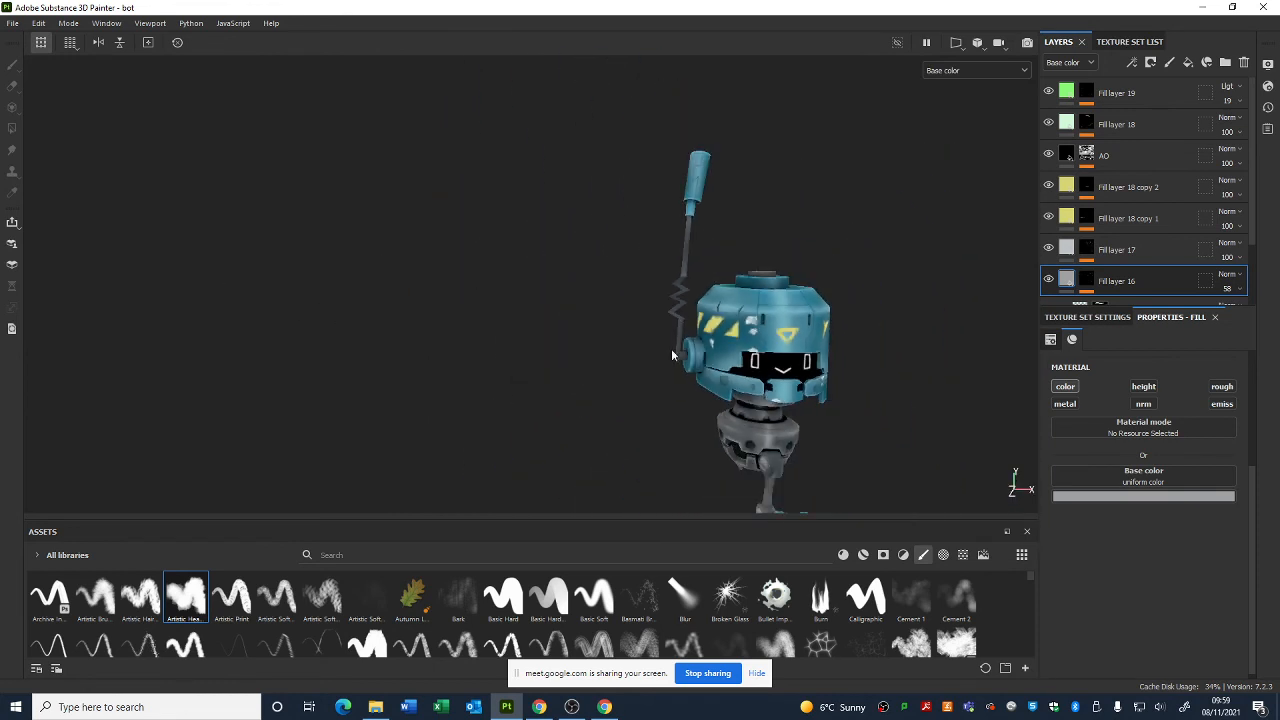
pyautogui.keyDown('alt'); pyautogui.moveTo(673, 354); pyautogui.dragTo(560, 203, button='middle'); pyautogui.keyUp('alt')
pyautogui.keyDown('alt'); pyautogui.moveTo(560, 203); pyautogui.dragTo(700, 225); pyautogui.keyUp('alt')
pyautogui.keyDown('alt'); pyautogui.moveTo(440, 280); pyautogui.dragTo(537, 330, button='right'); pyautogui.keyUp('alt')
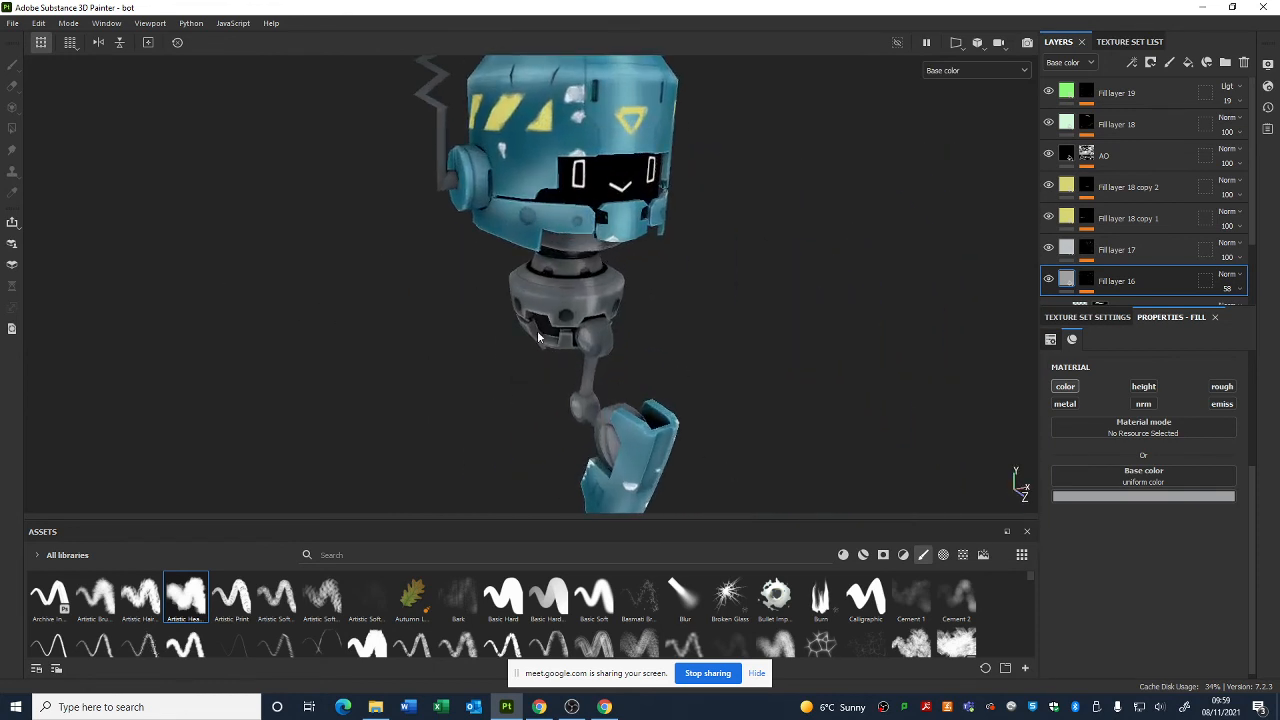
pyautogui.keyDown('alt'); pyautogui.moveTo(537, 330); pyautogui.dragTo(881, 155); pyautogui.keyUp('alt')
# - Switch the viewport to the lit Material view and inspect the bot's head and leg under lighting
pyautogui.click(955, 70)
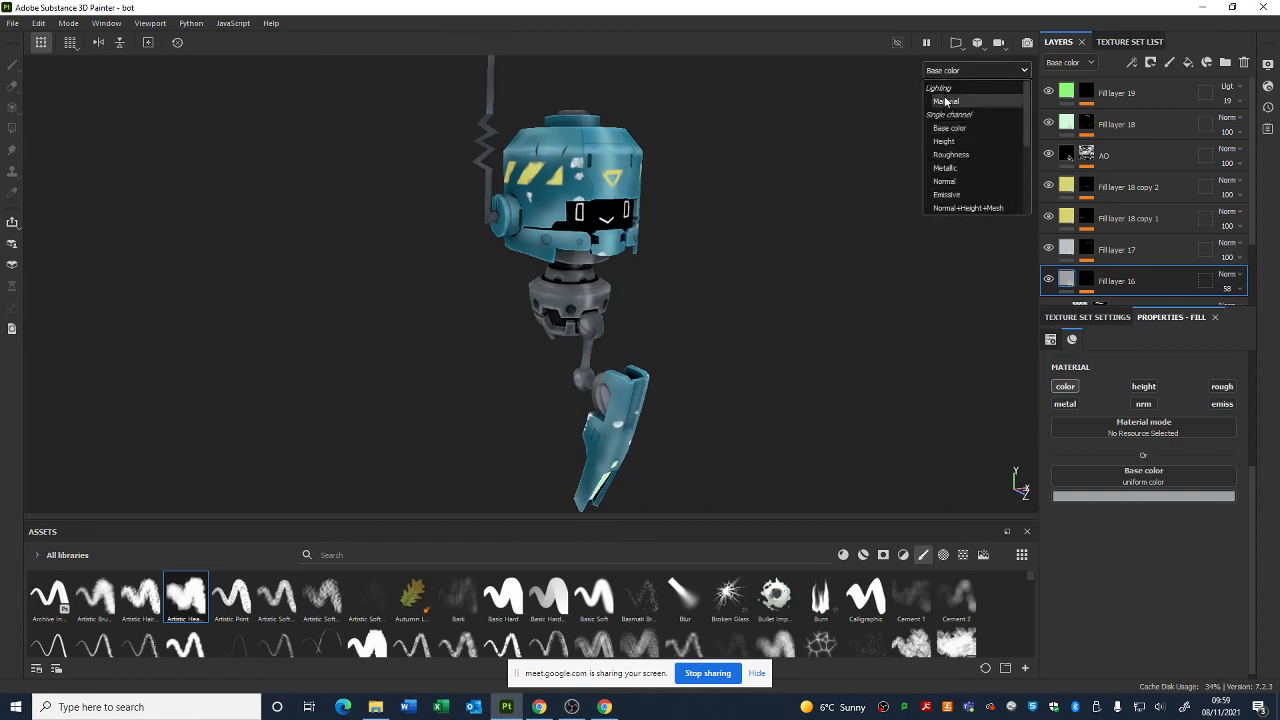
pyautogui.click(944, 95)
pyautogui.keyDown('alt'); pyautogui.moveTo(692, 240); pyautogui.dragTo(680, 340, button='middle'); pyautogui.keyUp('alt')
pyautogui.keyDown('alt'); pyautogui.moveTo(680, 340); pyautogui.dragTo(862, 585, button='right'); pyautogui.keyUp('alt')
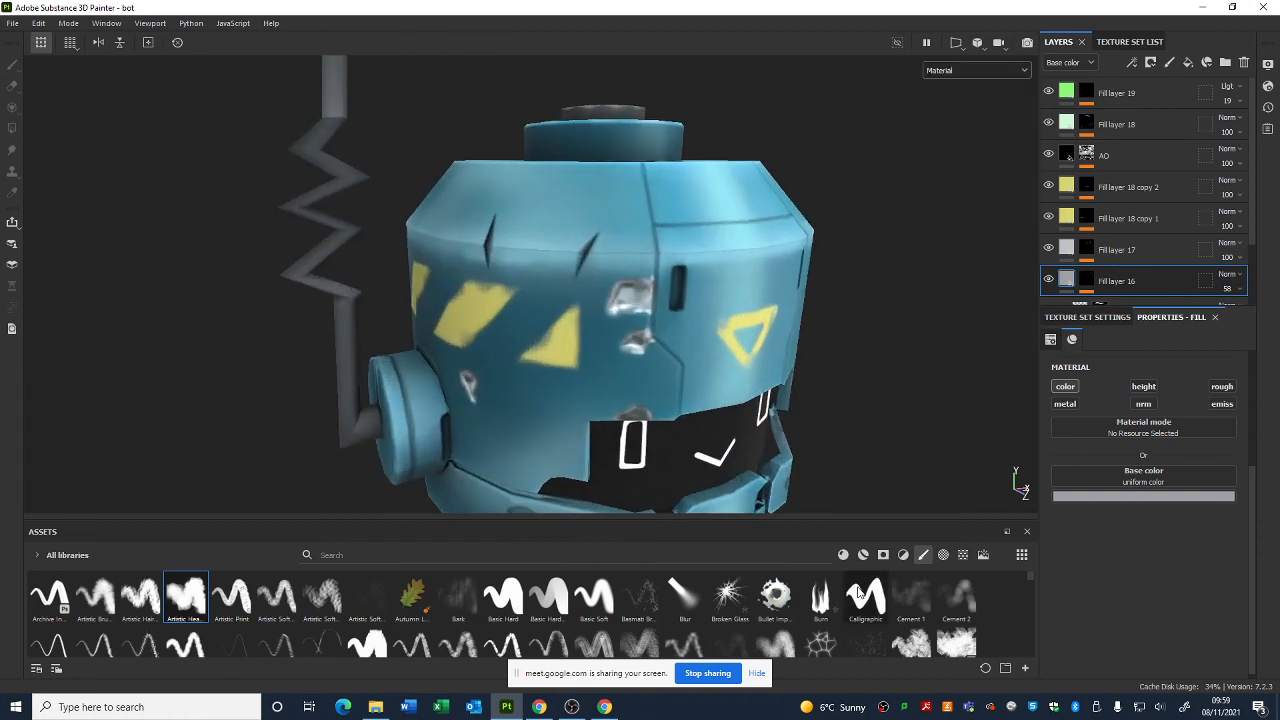
pyautogui.keyDown('alt'); pyautogui.moveTo(852, 580); pyautogui.dragTo(862, 543); pyautogui.keyUp('alt')
pyautogui.moveTo(702, 366)
pyautogui.keyDown('shift'); pyautogui.mouseDown(button='right')
pyautogui.moveTo(649, 377)
pyautogui.moveTo(680, 380)
pyautogui.moveTo(640, 398)
pyautogui.mouseUp(button='right'); pyautogui.keyUp('shift')
pyautogui.keyDown('alt'); pyautogui.moveTo(640, 398); pyautogui.dragTo(474, 130); pyautogui.keyUp('alt')
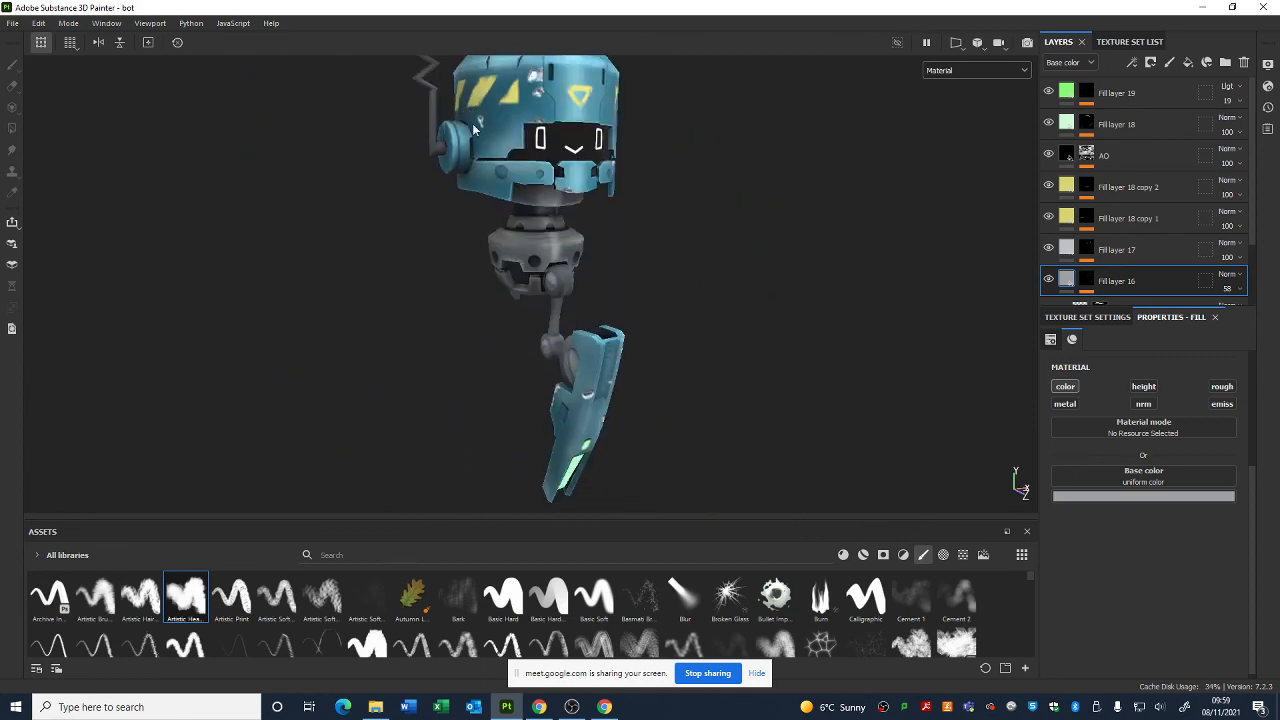
# - Return the viewport to the Base color channel and inspect the bot from the back and front
pyautogui.click(960, 70)
pyautogui.click(955, 127)
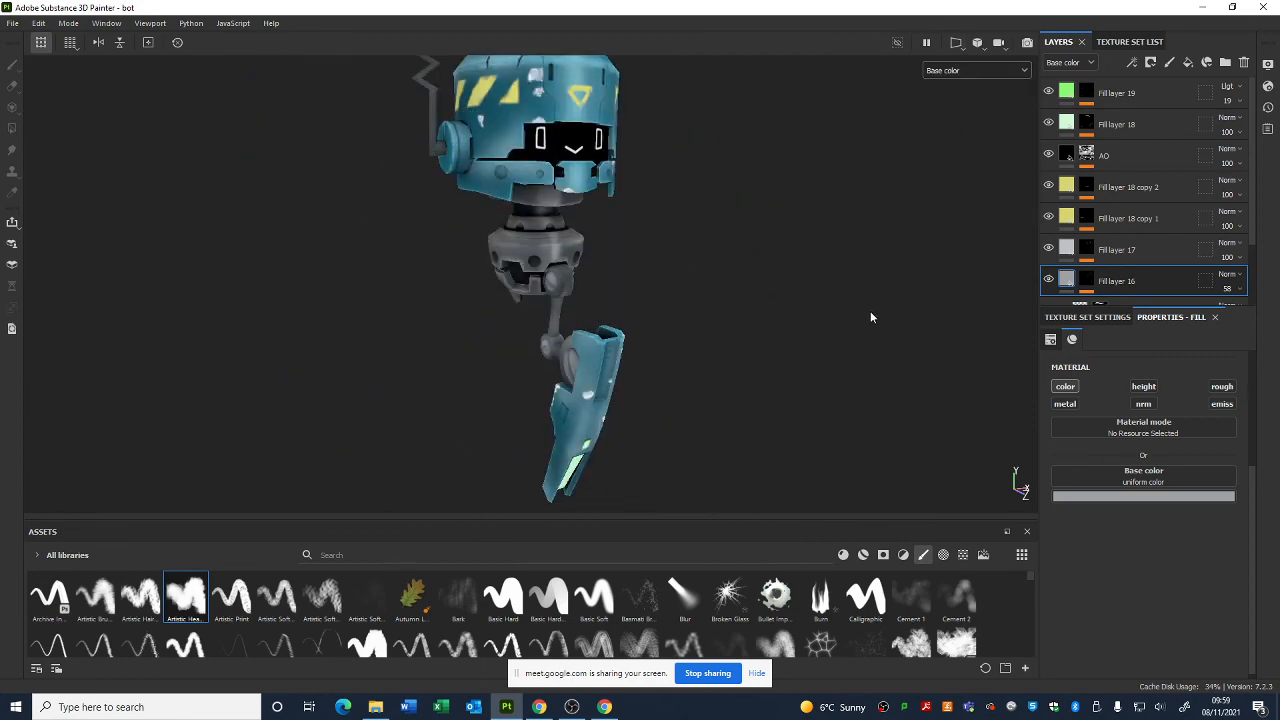
pyautogui.keyDown('alt'); pyautogui.moveTo(870, 311); pyautogui.dragTo(556, 369); pyautogui.keyUp('alt')
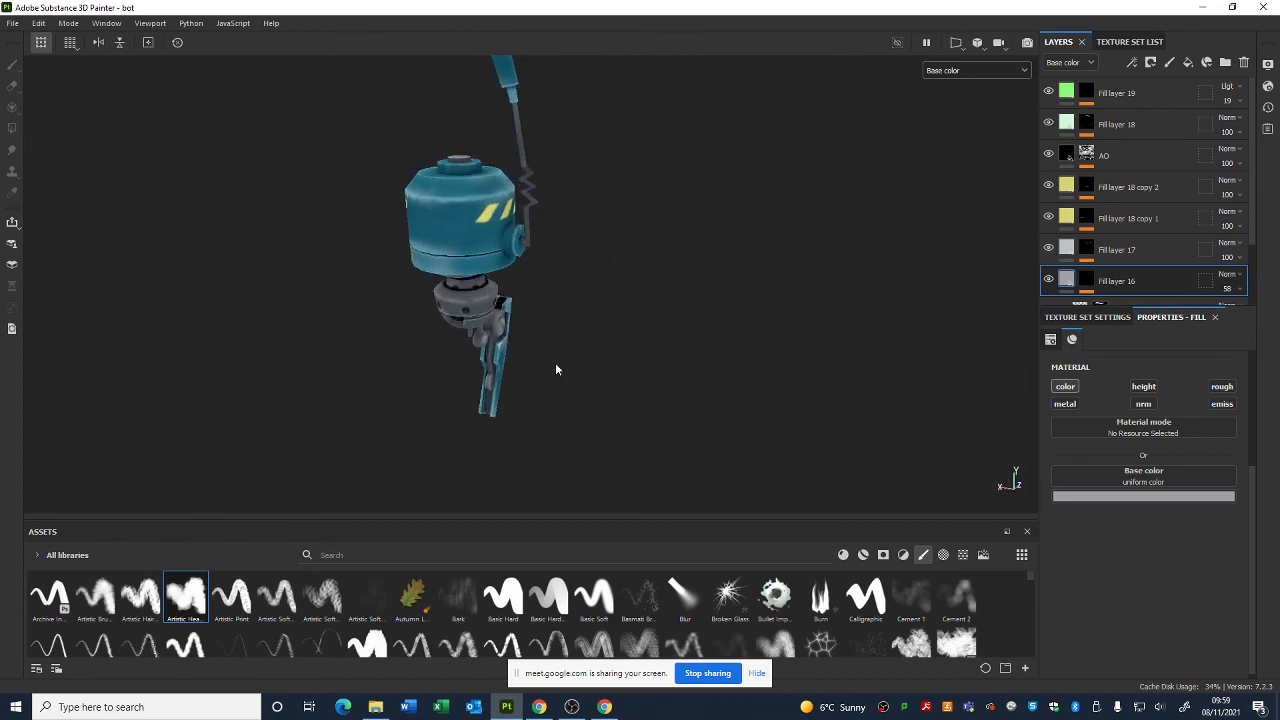
pyautogui.keyDown('alt'); pyautogui.moveTo(633, 419); pyautogui.dragTo(604, 336); pyautogui.keyUp('alt')
pyautogui.keyDown('alt'); pyautogui.moveTo(604, 338); pyautogui.dragTo(600, 320, button='middle'); pyautogui.keyUp('alt')
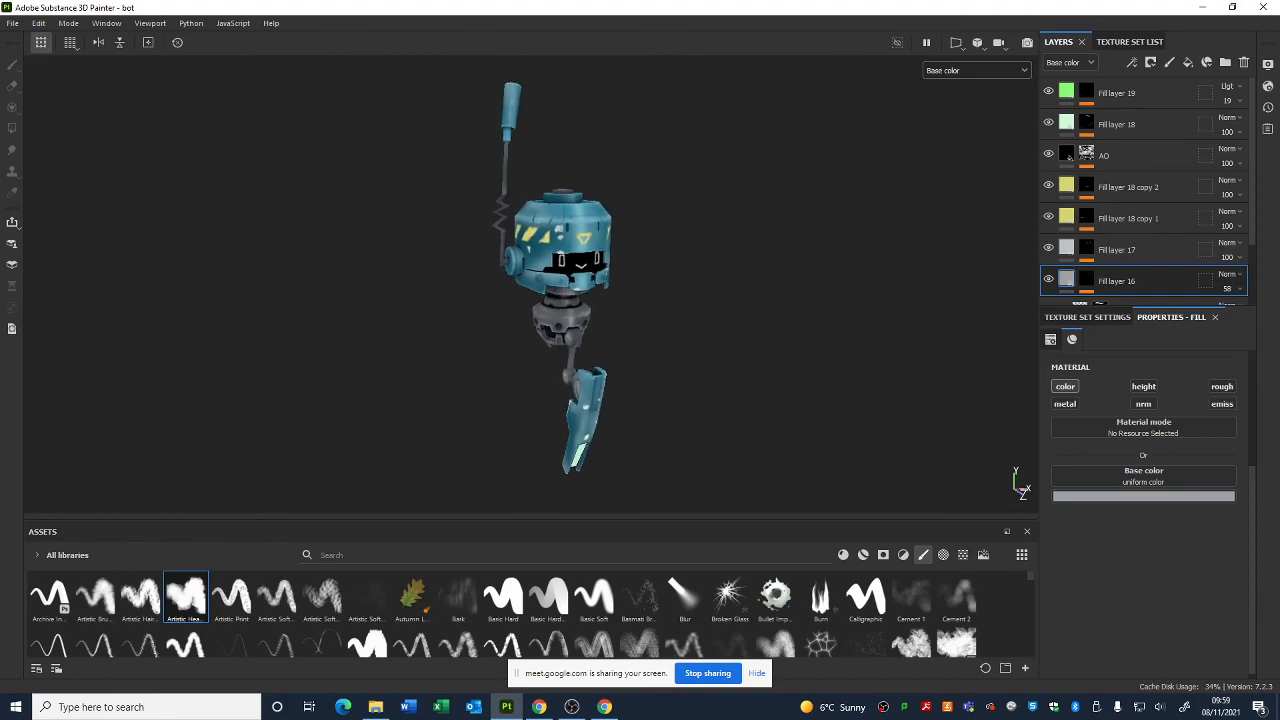
# - Switch to Chrome, open Sketchfab in a new tab, and open the Wildstar Bot model from the account's own models
pyautogui.click(540, 707)
pyautogui.click(1115, 11)
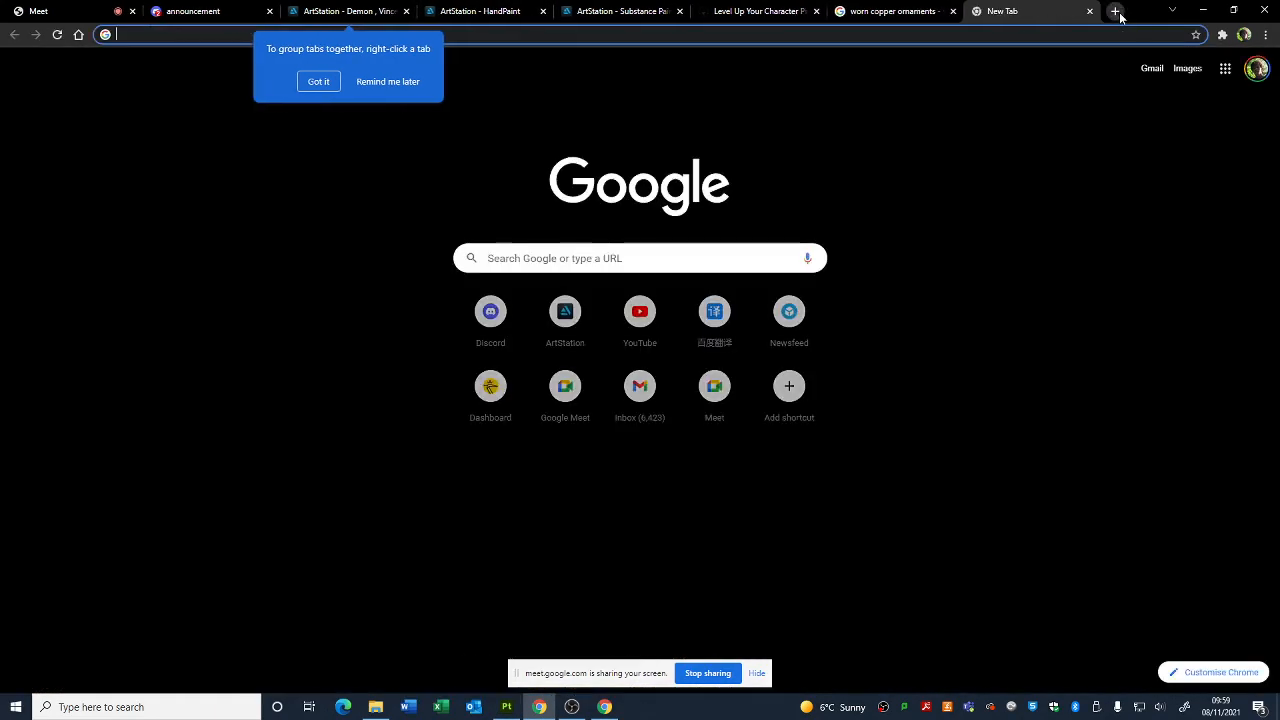
pyautogui.write('sketch')
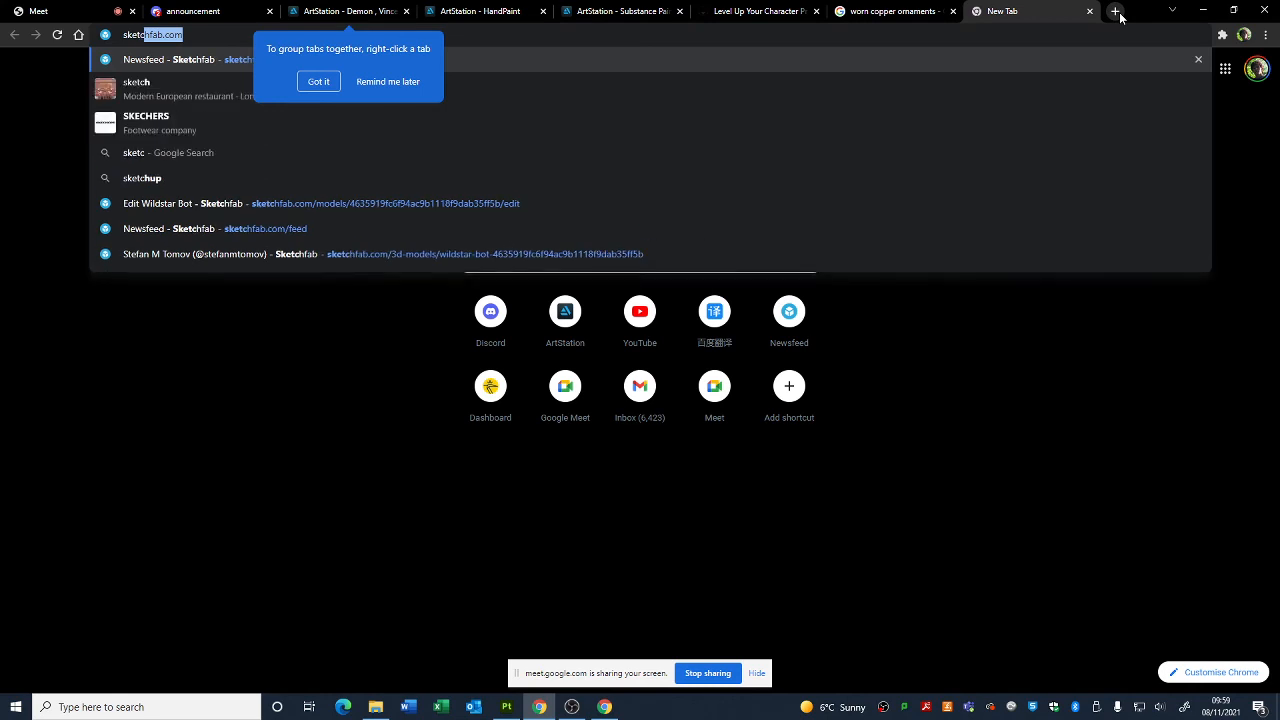
pyautogui.press('Return')
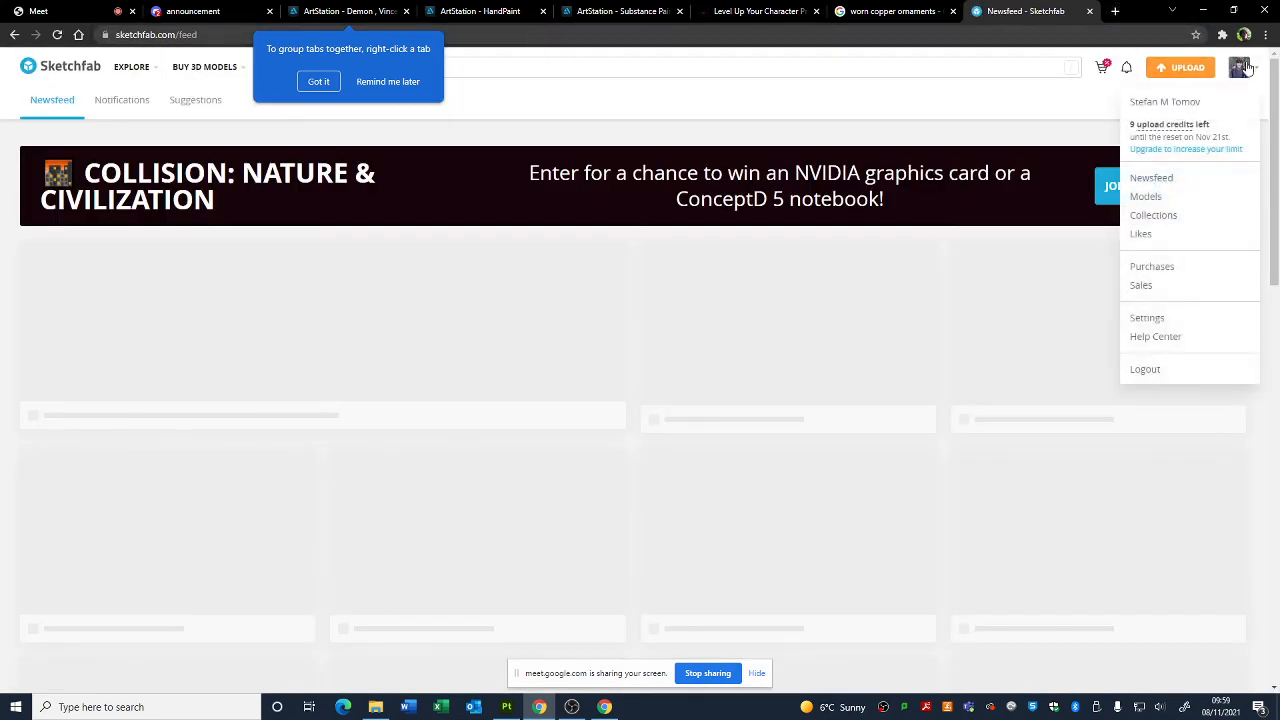
pyautogui.click(1238, 66)
pyautogui.click(286, 342)
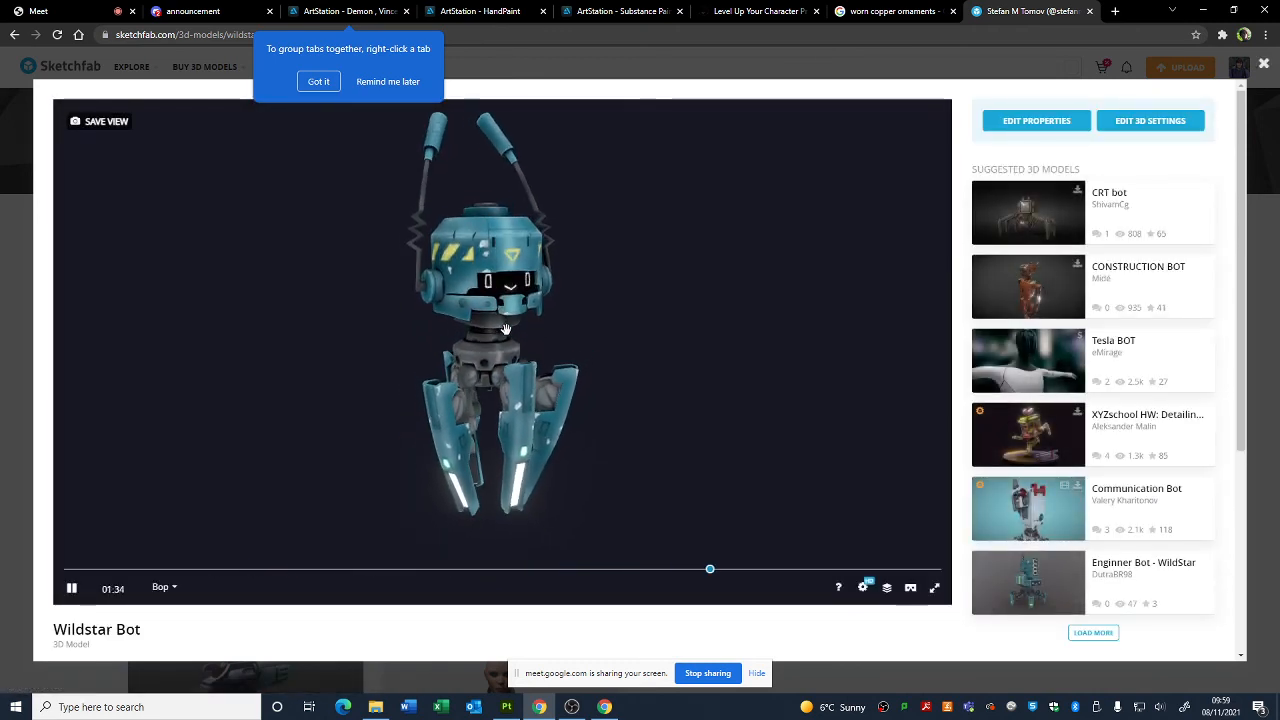
# - Examine the Wildstar Bot's head up close from different angles and view the complete model
pyautogui.scroll(5, 515, 321)
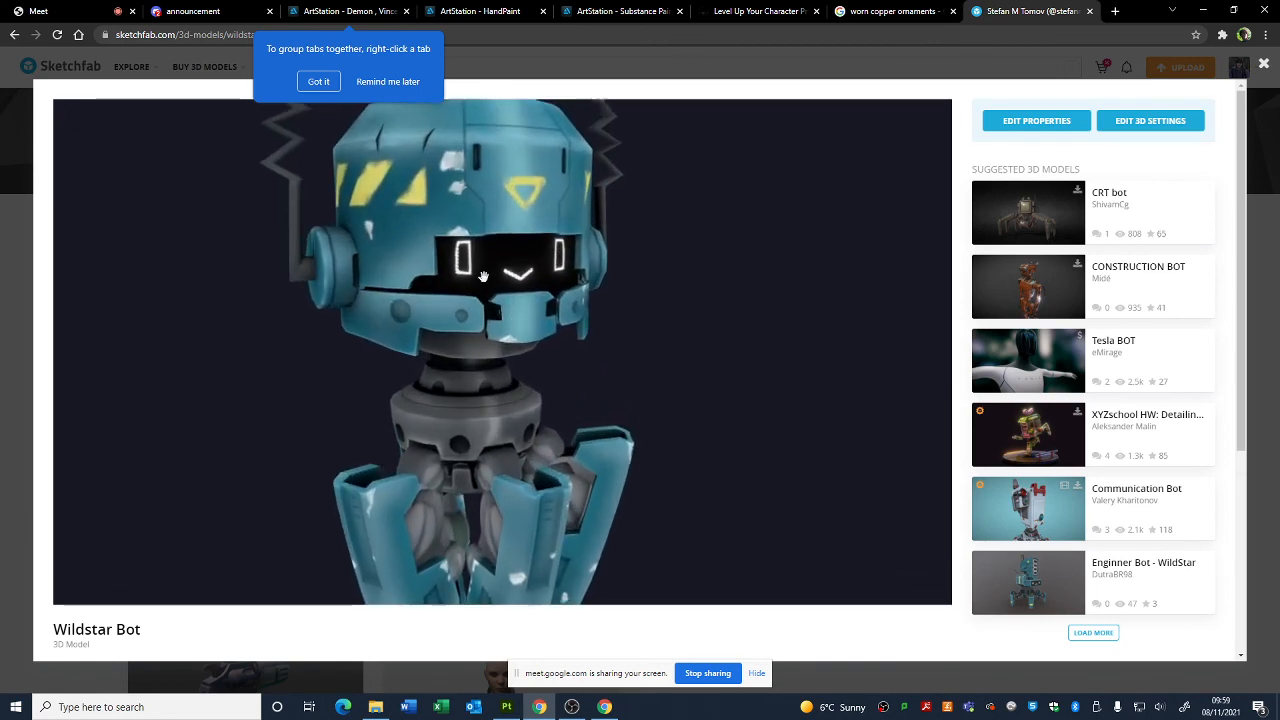
pyautogui.moveTo(509, 258); pyautogui.dragTo(480, 386, button='right')
pyautogui.moveTo(480, 386); pyautogui.dragTo(433, 377)
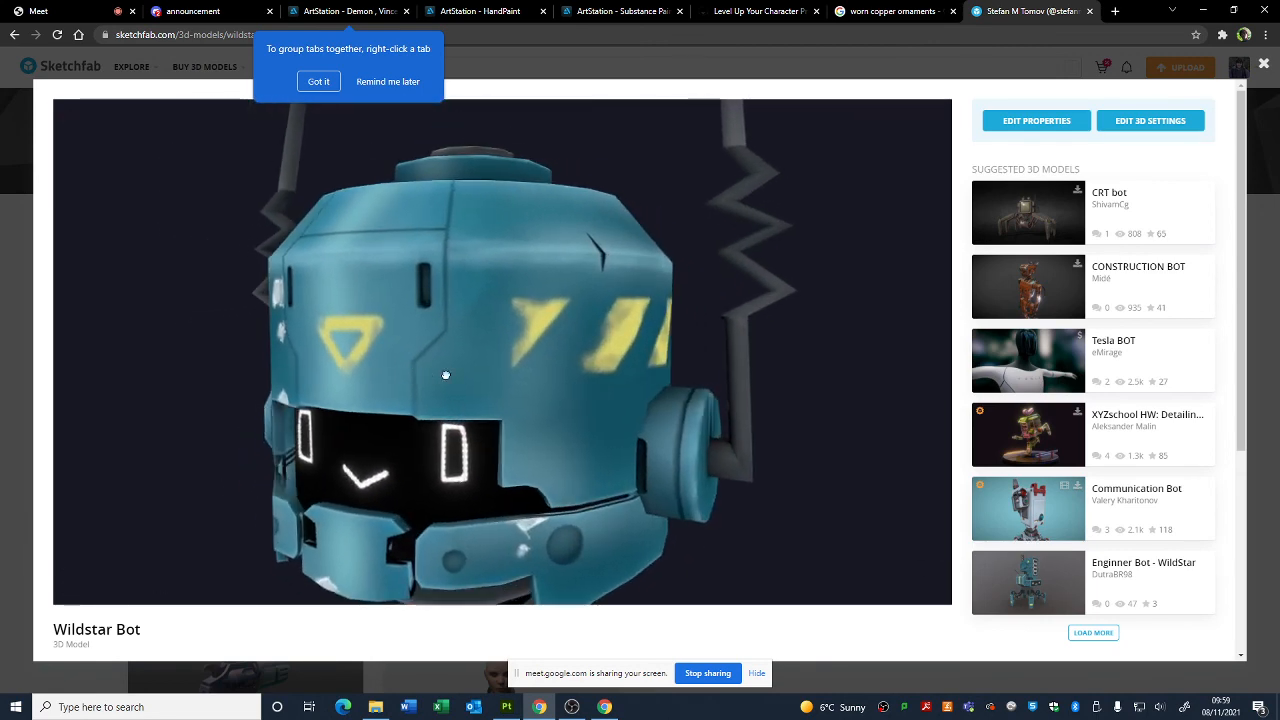
pyautogui.scroll(-5, 522, 428)
pyautogui.scroll(-3, 522, 428)
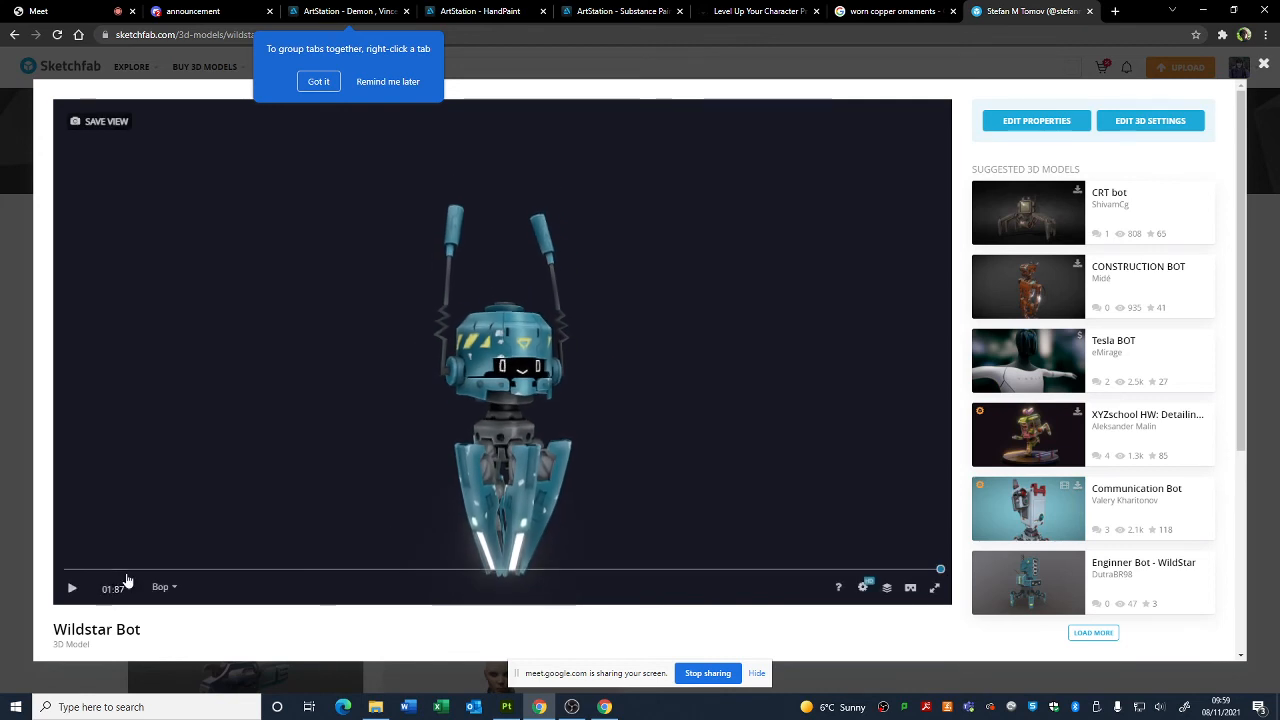
pyautogui.moveTo(505, 467)
pyautogui.mouseDown()
pyautogui.moveTo(641, 465)
pyautogui.moveTo(495, 470)
pyautogui.mouseUp()
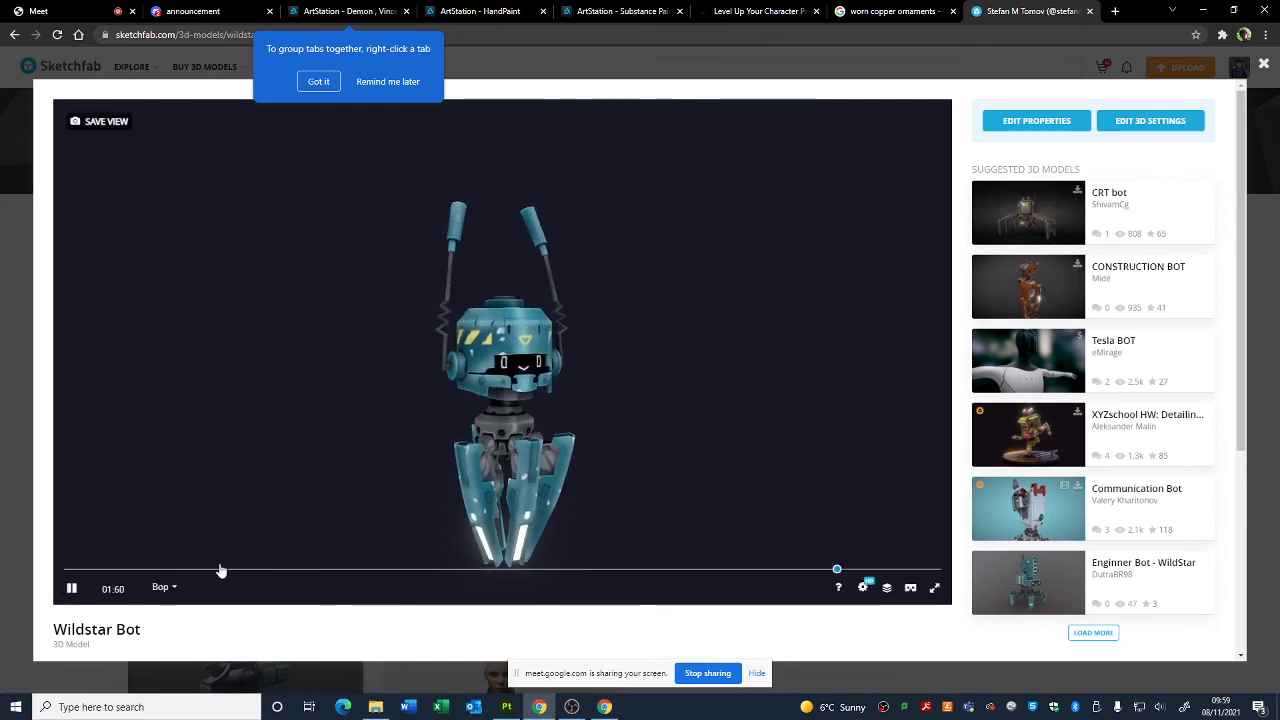
# - Pause the Bop animation and examine the bot's antennas, head and upper body up close
pyautogui.click(74, 589)
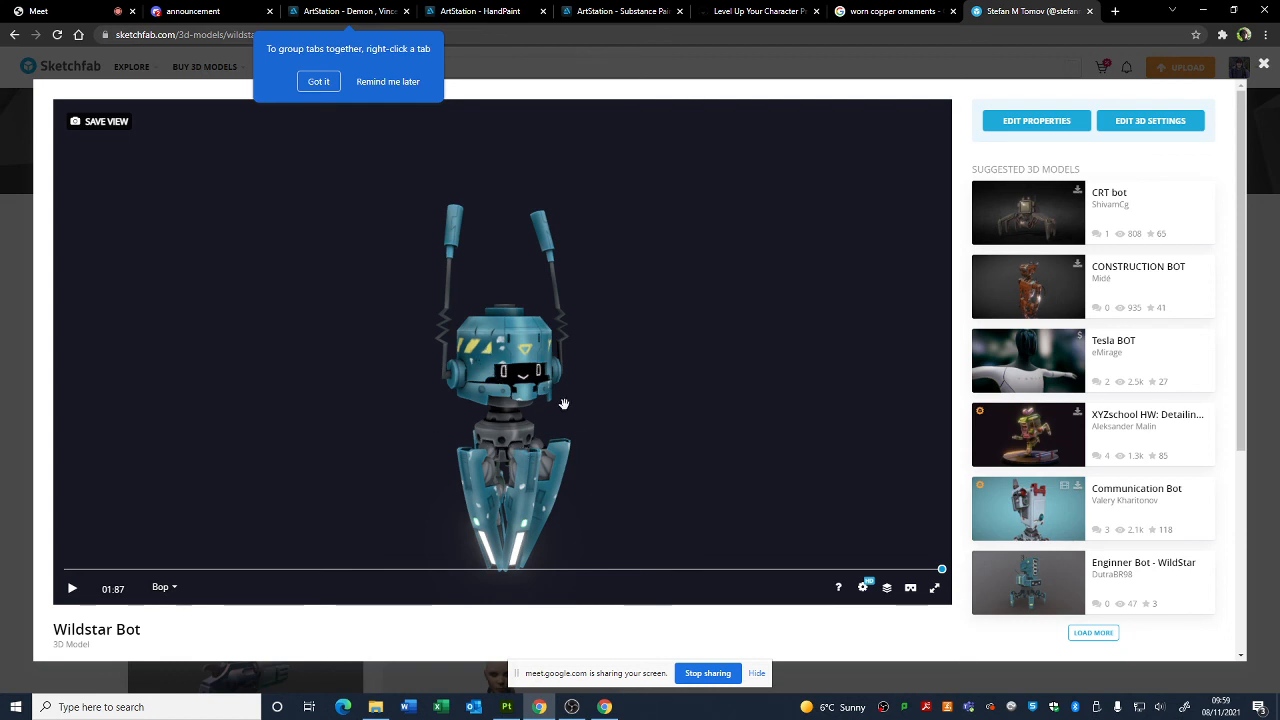
pyautogui.scroll(5, 480, 372)
pyautogui.scroll(10, 480, 372)
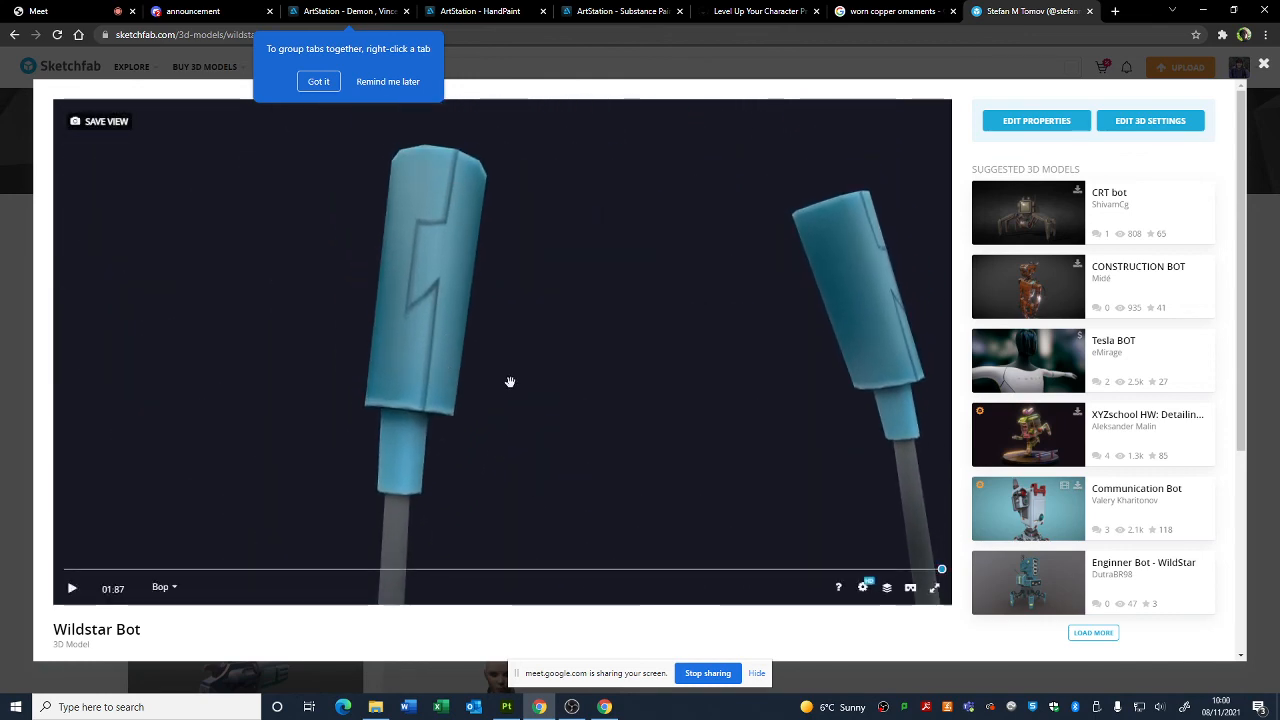
pyautogui.scroll(-10, 508, 380)
pyautogui.moveTo(595, 433); pyautogui.dragTo(591, 417, button='right')
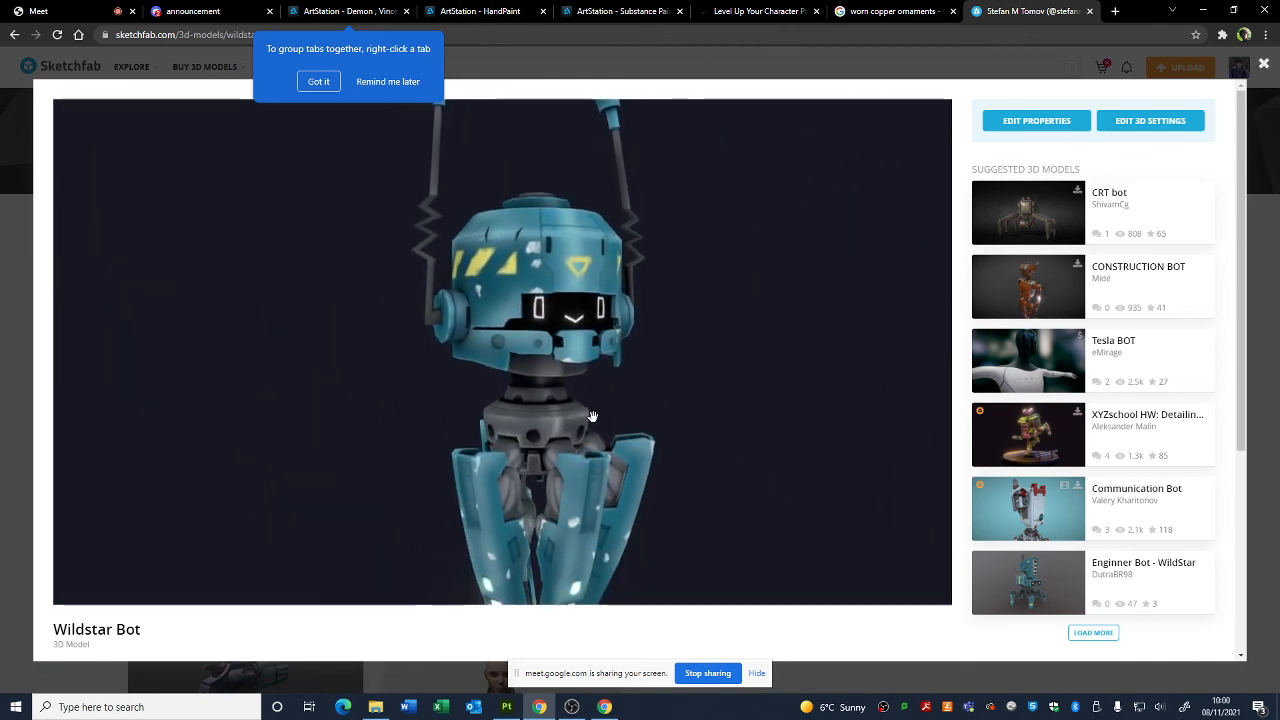
# - Switch back to Substance 3D Painter, show the Display Settings window, and place it beside the bot model
pyautogui.click(506, 707)
pyautogui.keyDown('alt'); pyautogui.moveTo(678, 355); pyautogui.dragTo(685, 341); pyautogui.keyUp('alt')
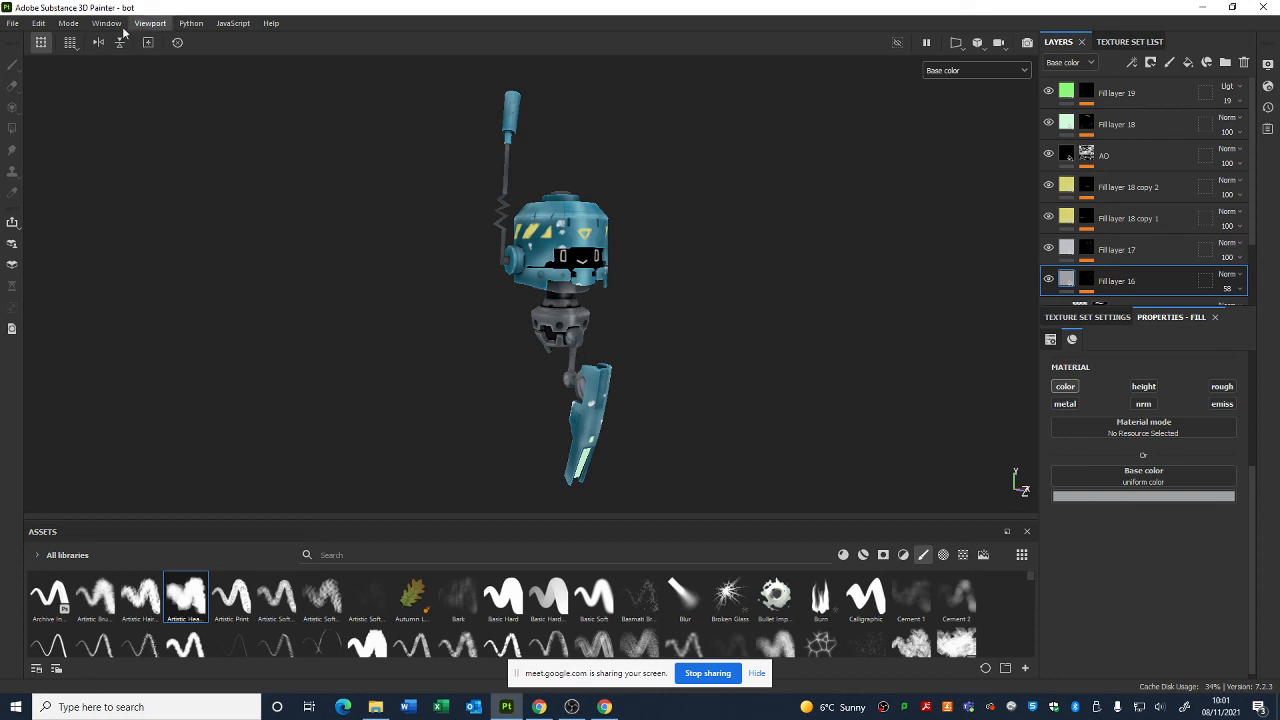
pyautogui.click(14, 23)
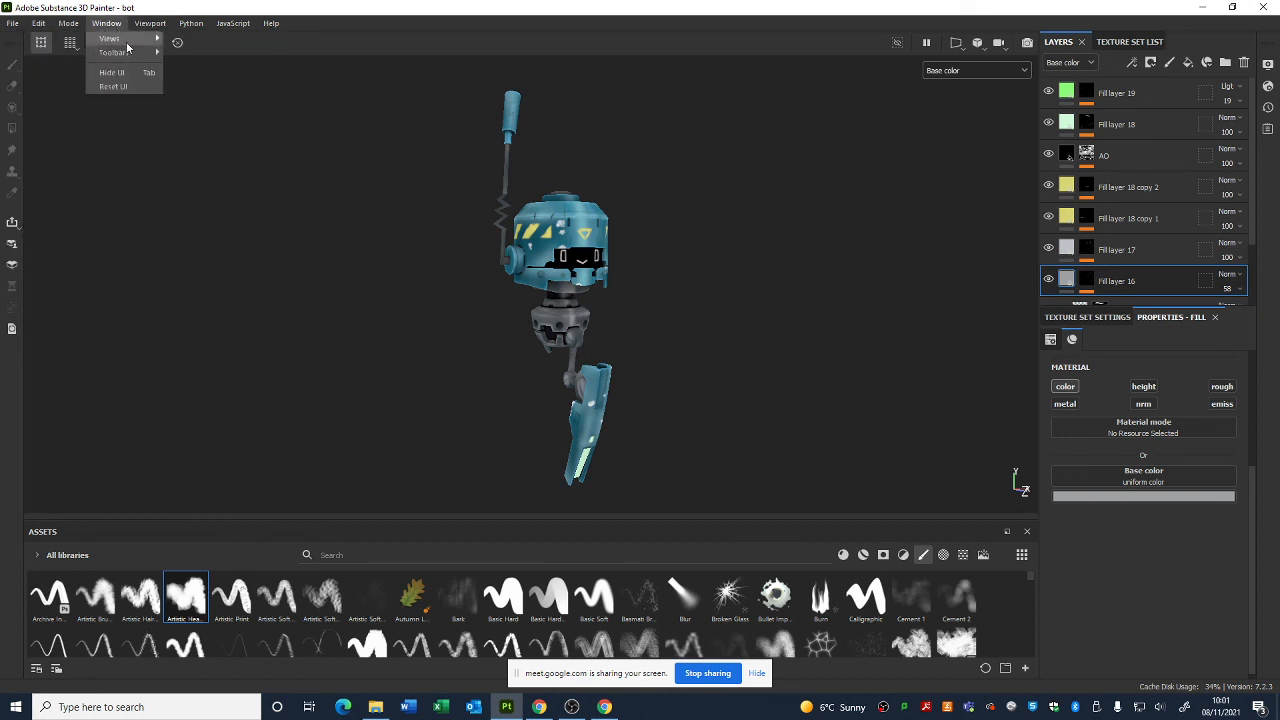
pyautogui.moveTo(128, 40)
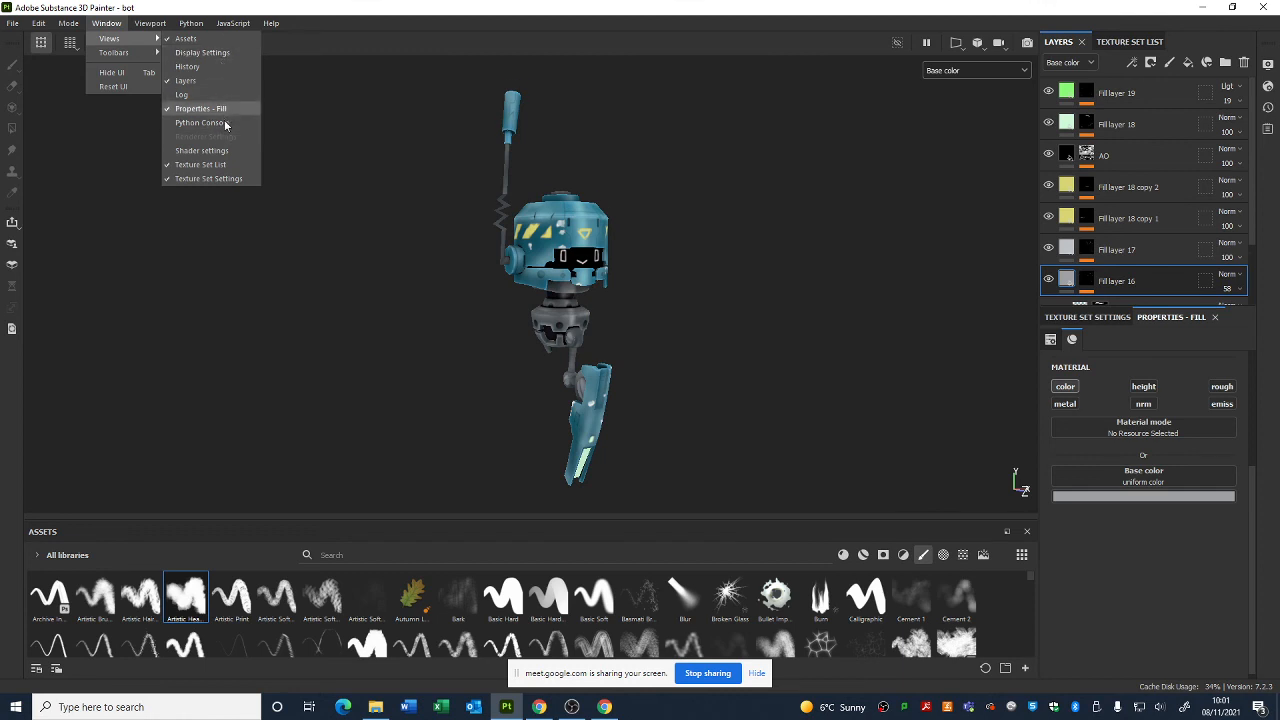
pyautogui.click(230, 55)
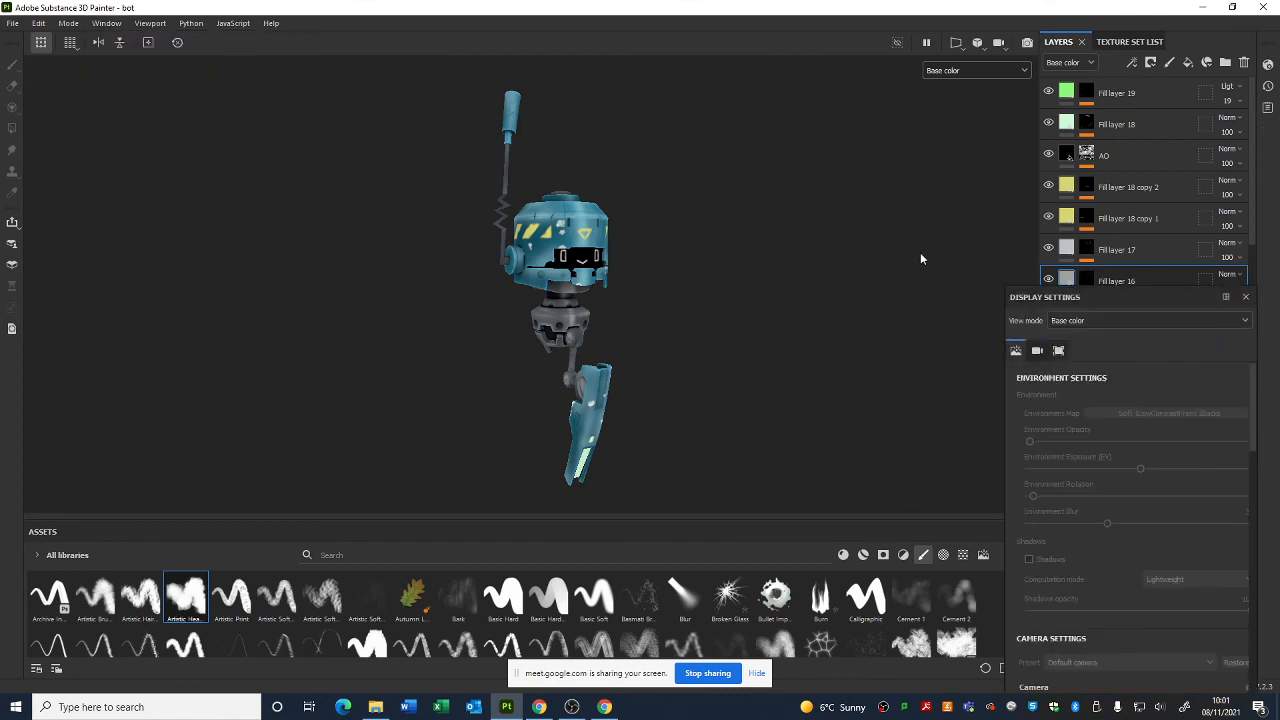
pyautogui.moveTo(1081, 299); pyautogui.dragTo(237, 103)
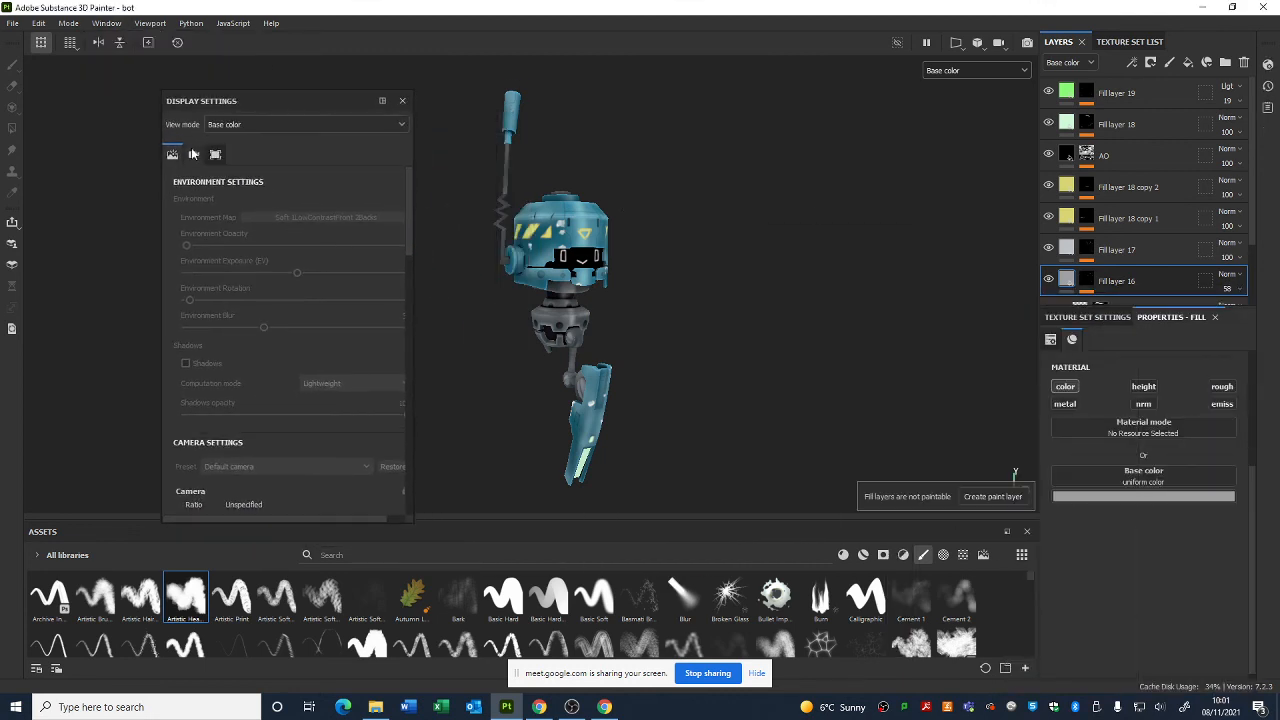
# - Switch the viewport to the Material view mode and look through the camera, viewport and channel display settings
pyautogui.scroll(-1, 229, 178)
pyautogui.scroll(-4, 246, 268)
pyautogui.scroll(5, 248, 270)
pyautogui.scroll(-8, 306, 216)
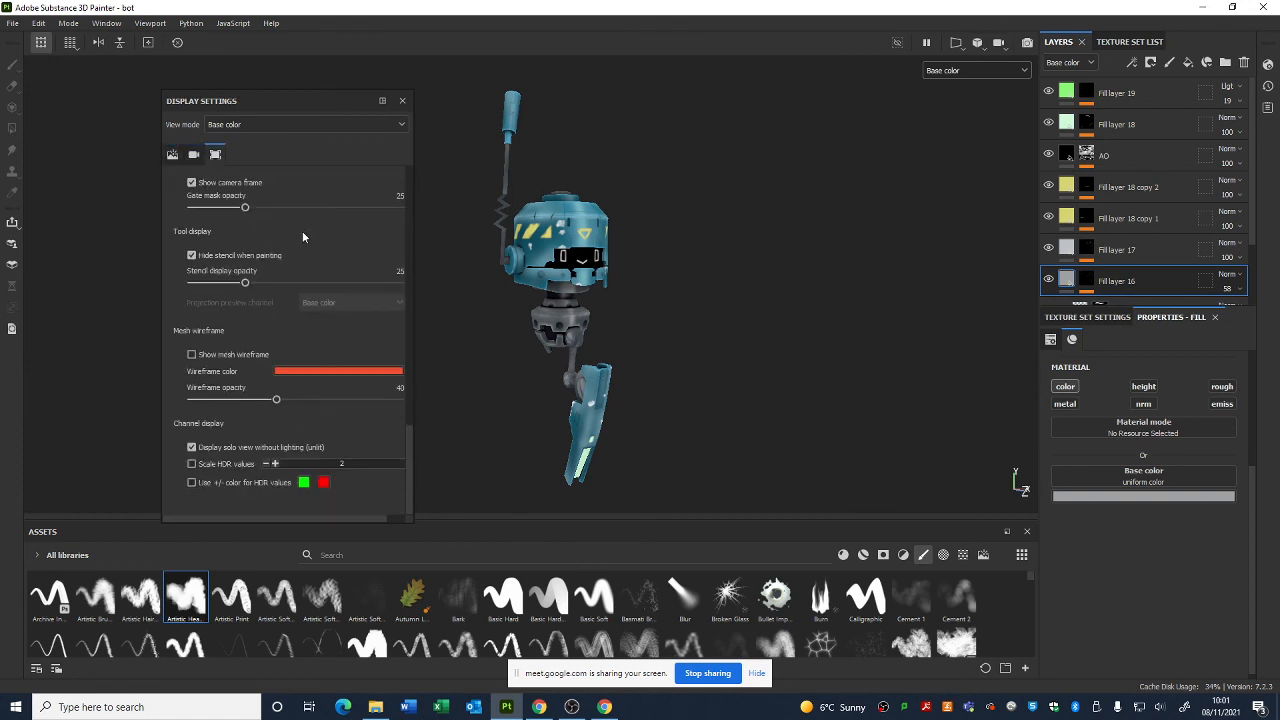
pyautogui.click(975, 70)
pyautogui.click(965, 100)
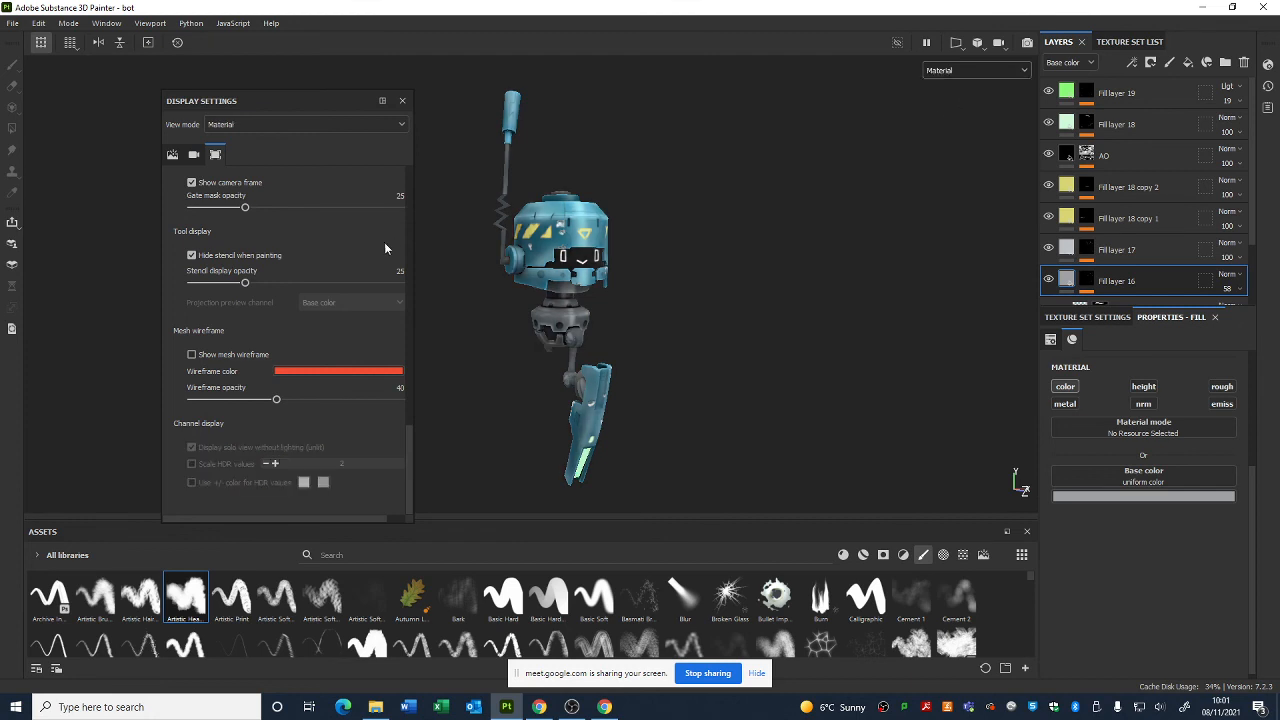
pyautogui.scroll(4, 378, 245)
pyautogui.scroll(4, 376, 248)
pyautogui.scroll(-6, 376, 248)
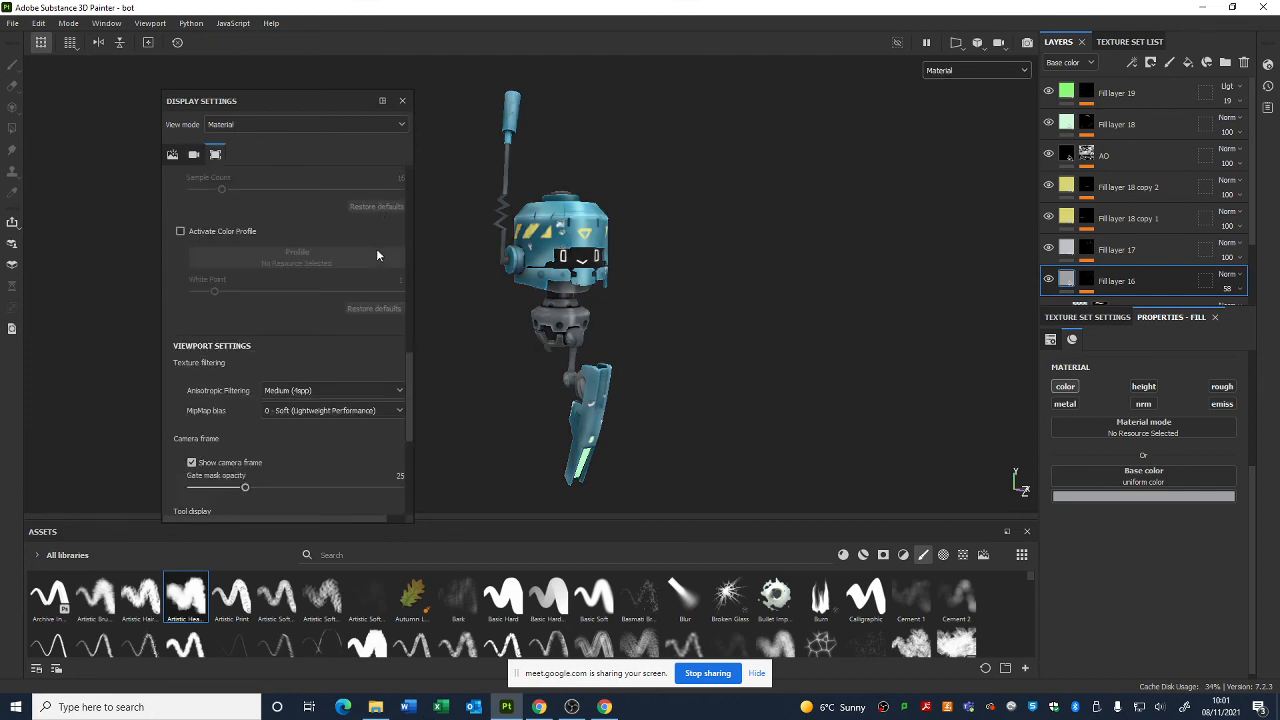
pyautogui.scroll(3, 380, 230)
pyautogui.scroll(5, 217, 203)
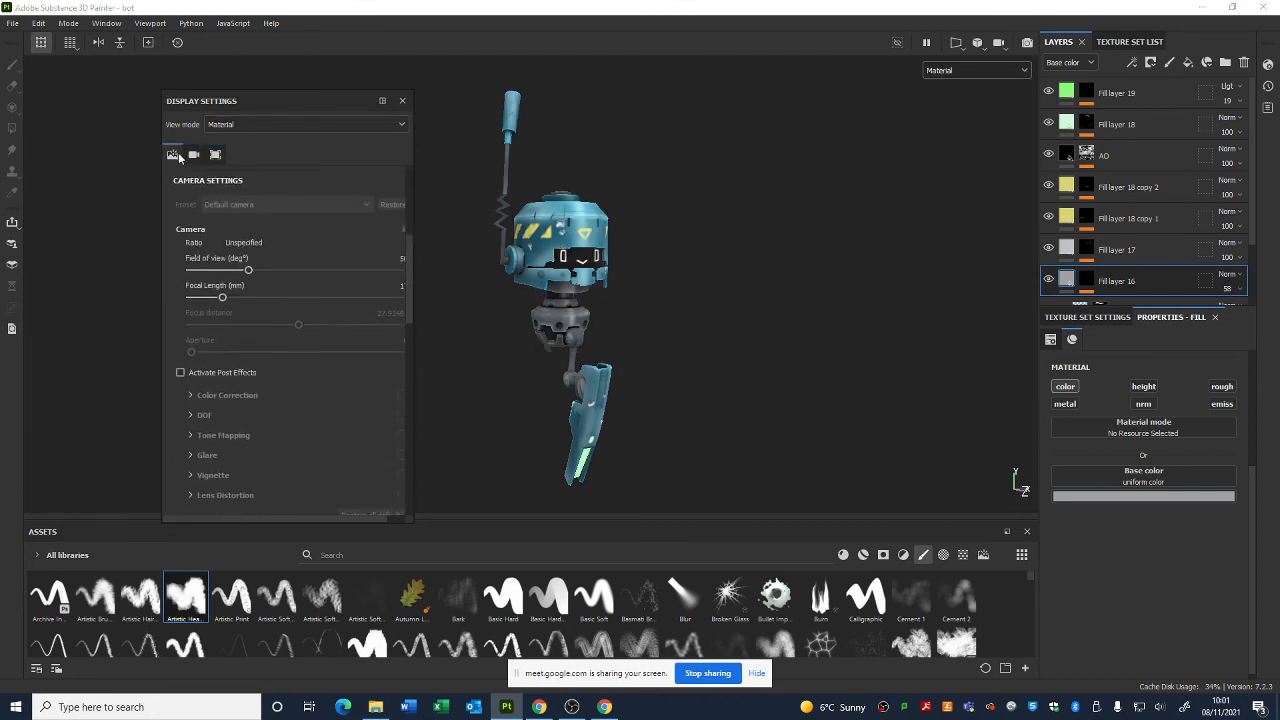
# - Set the environment map lighting the bot to Studio 03
pyautogui.click(306, 209)
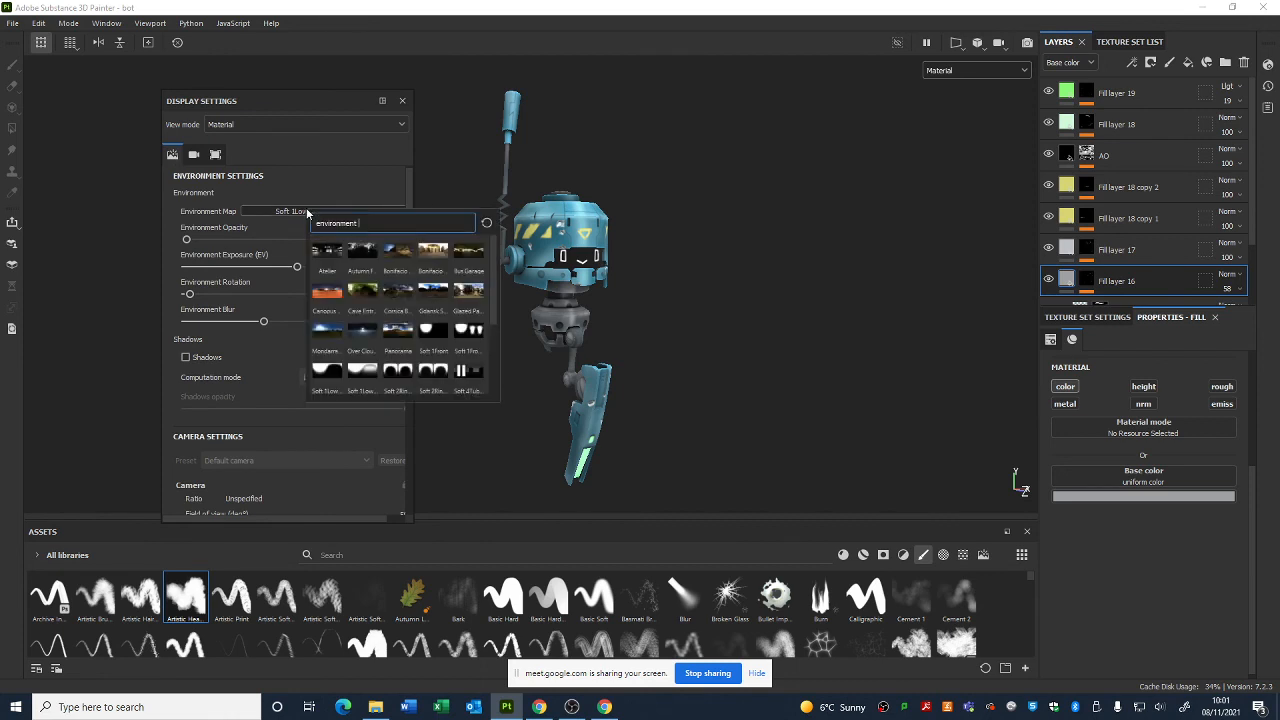
pyautogui.click(293, 199)
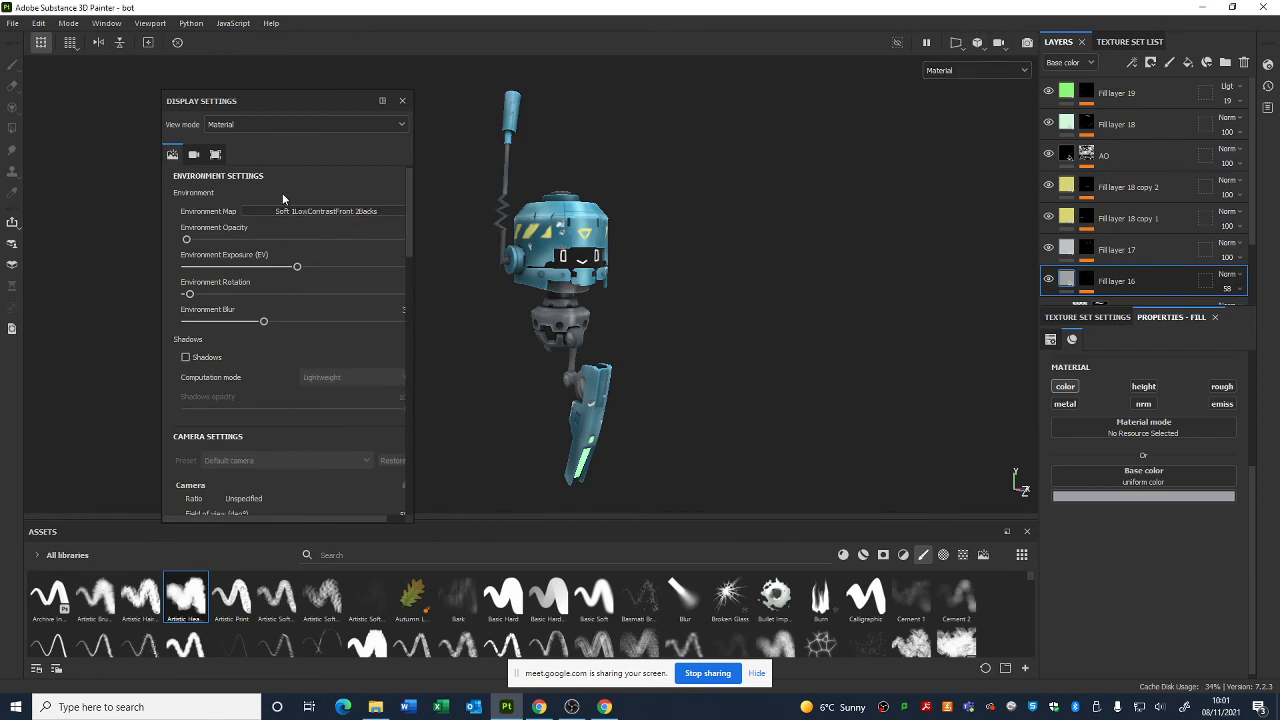
pyautogui.click(295, 212)
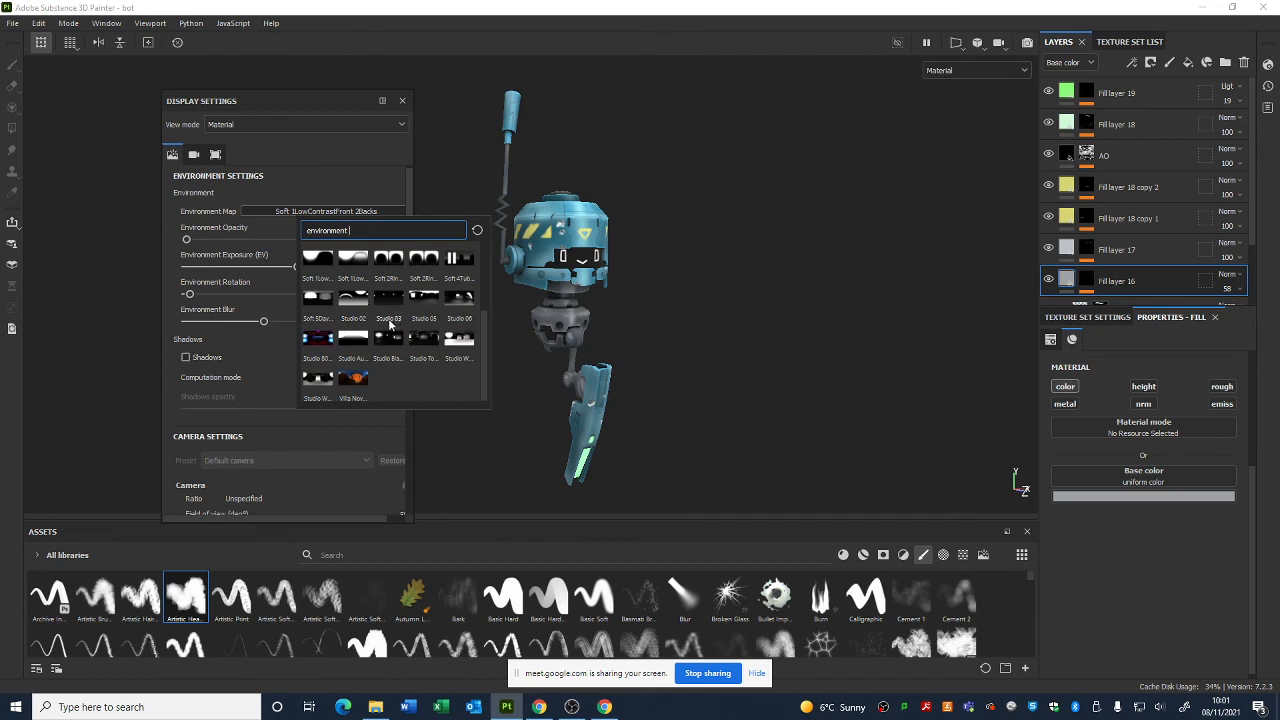
pyautogui.click(387, 302)
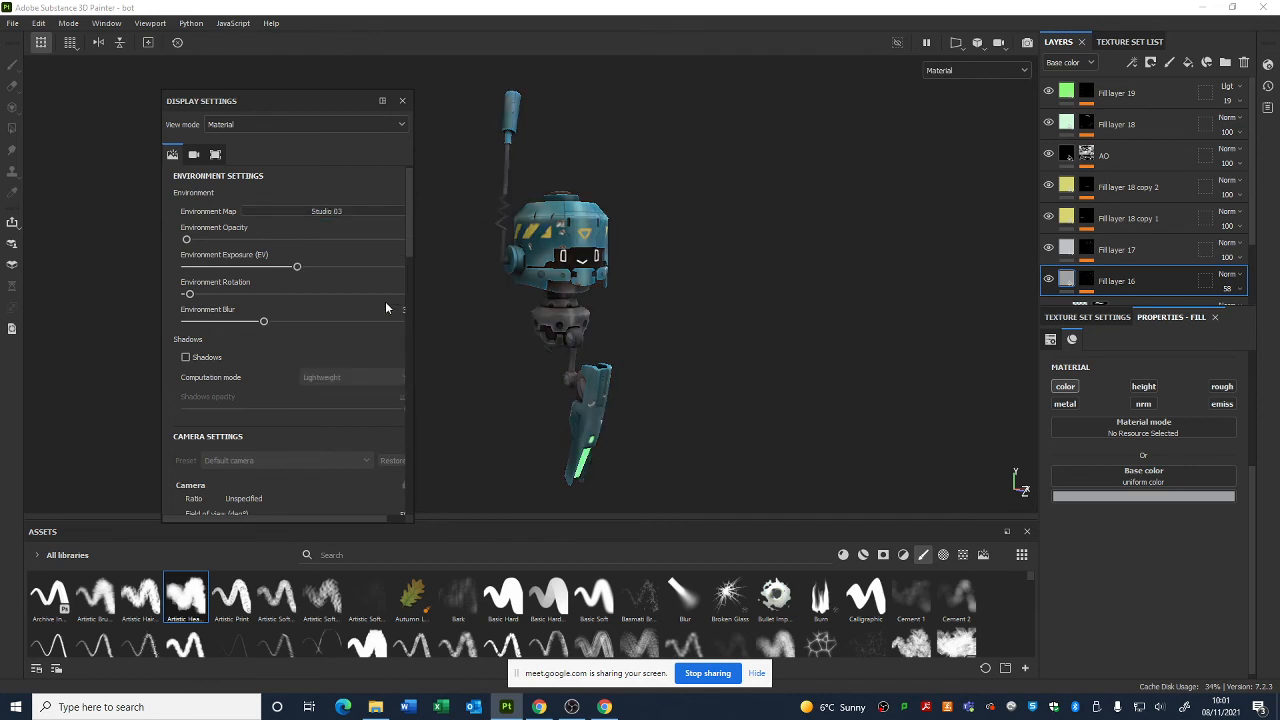
# - Rotate the Studio 03 environment lighting around the bot to light its head and upper body differently
pyautogui.keyDown('alt'); pyautogui.moveTo(646, 208); pyautogui.dragTo(862, 405, button='right'); pyautogui.keyUp('alt')
pyautogui.keyDown('shift'); pyautogui.moveTo(850, 380); pyautogui.dragTo(400, 370, button='right'); pyautogui.keyUp('shift')
pyautogui.keyDown('shift'); pyautogui.moveTo(344, 212); pyautogui.dragTo(630, 364, button='right'); pyautogui.keyUp('shift')
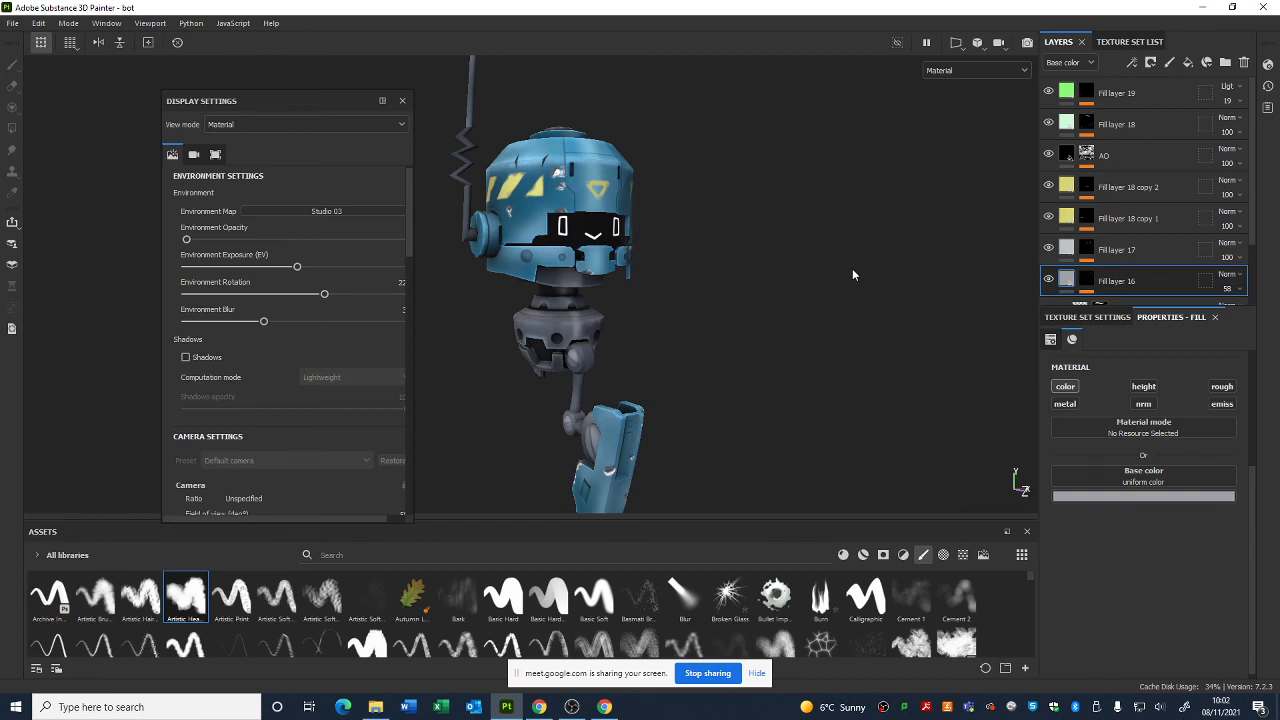
pyautogui.hotkey('ctrl', 'z')
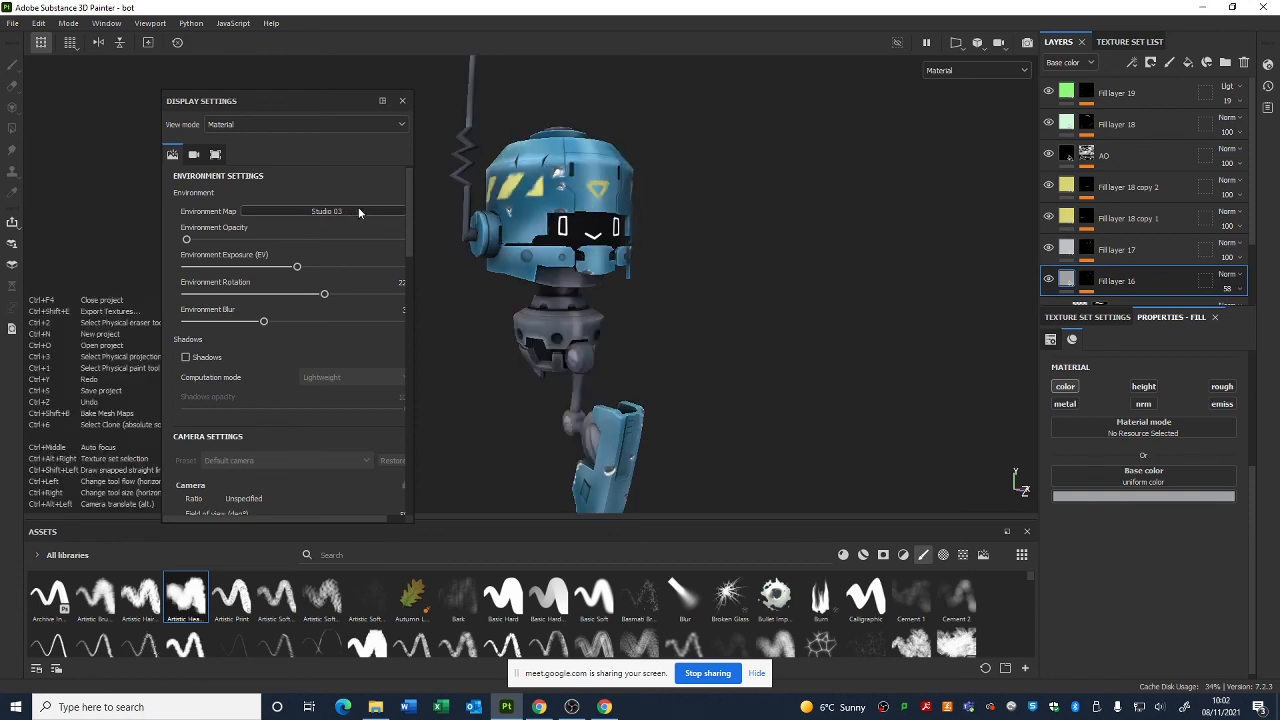
pyautogui.click(358, 211)
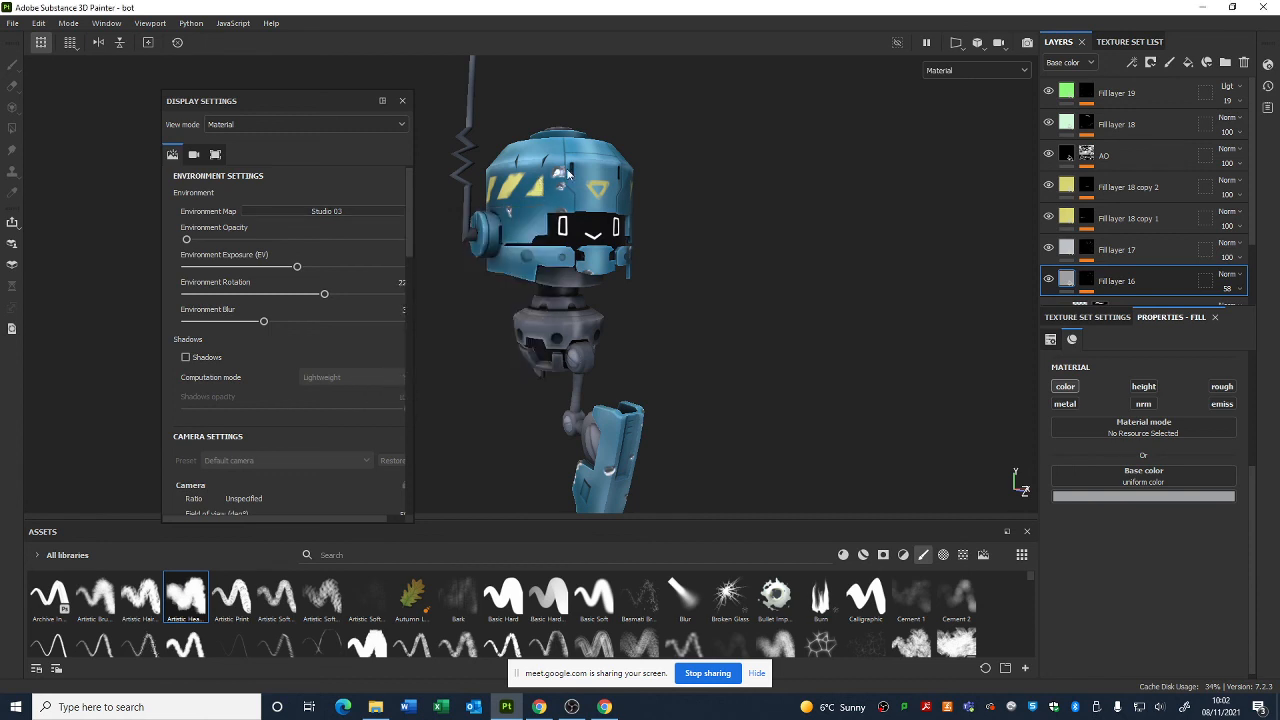
# - Switch the viewport to the Base color view mode and examine the bot's unlit head and upper body
pyautogui.click(975, 70)
pyautogui.click(945, 132)
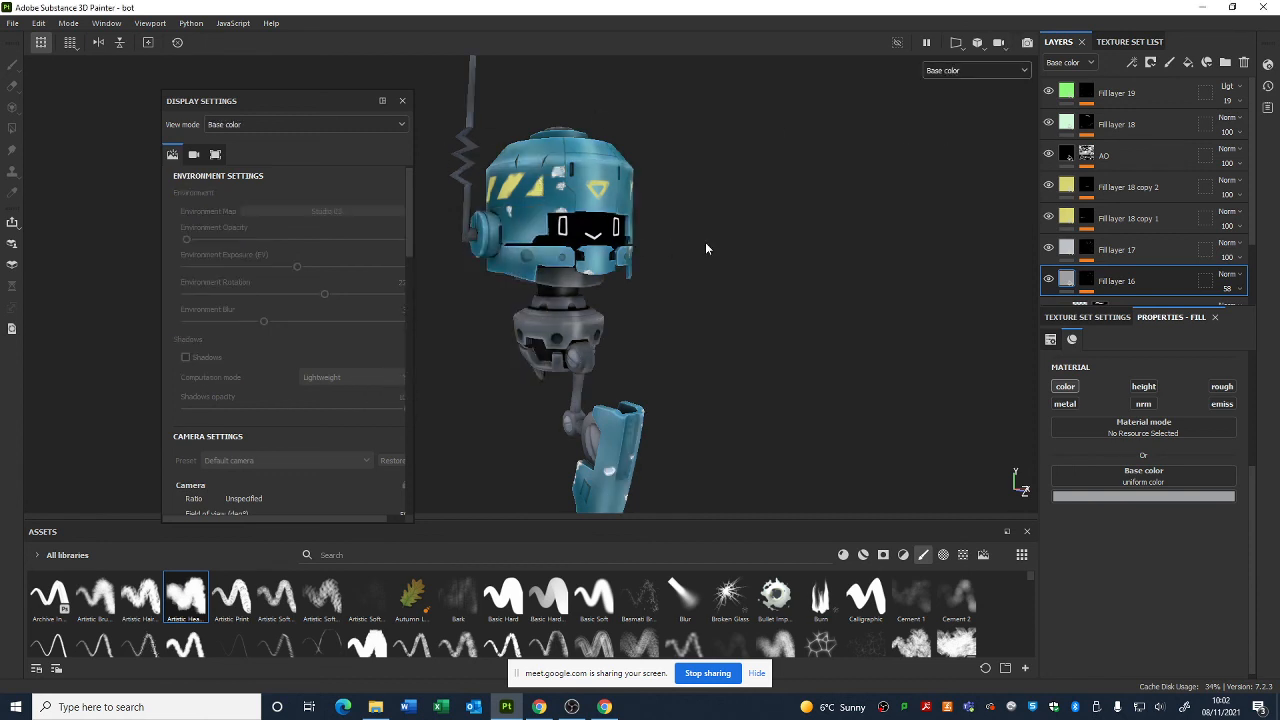
pyautogui.keyDown('alt'); pyautogui.moveTo(709, 242); pyautogui.dragTo(749, 260); pyautogui.keyUp('alt')
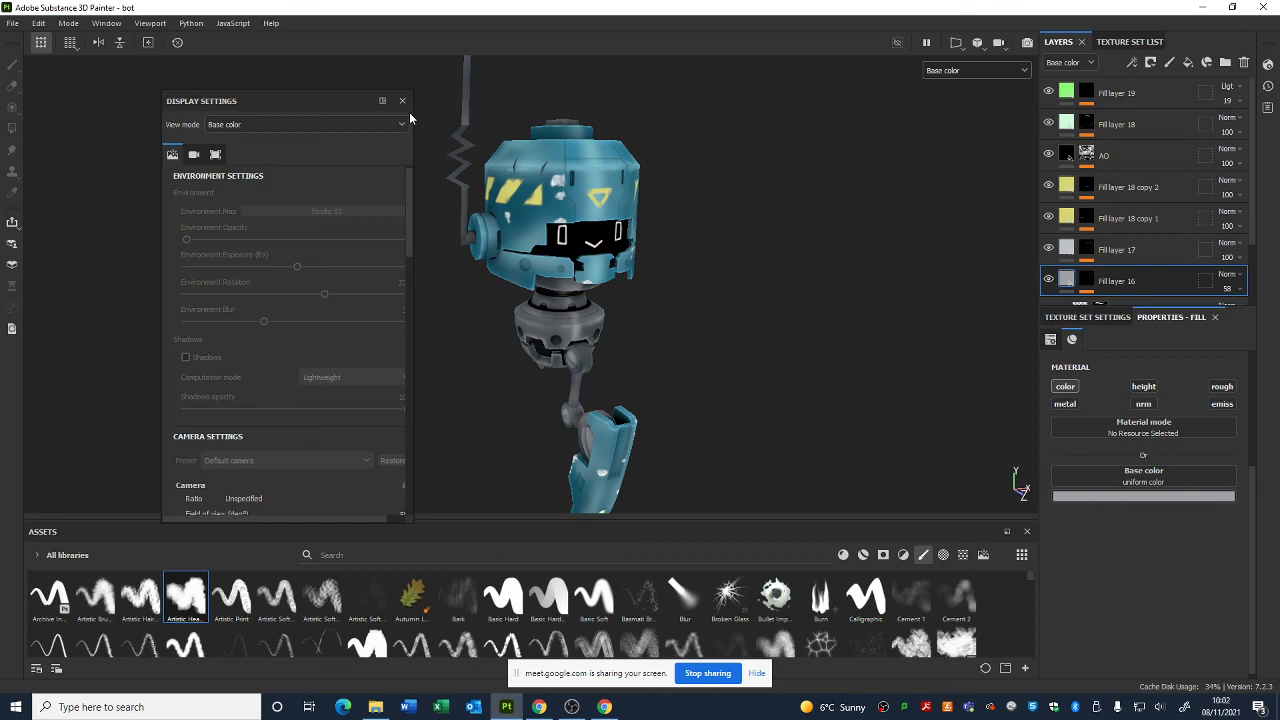
pyautogui.click(571, 707)
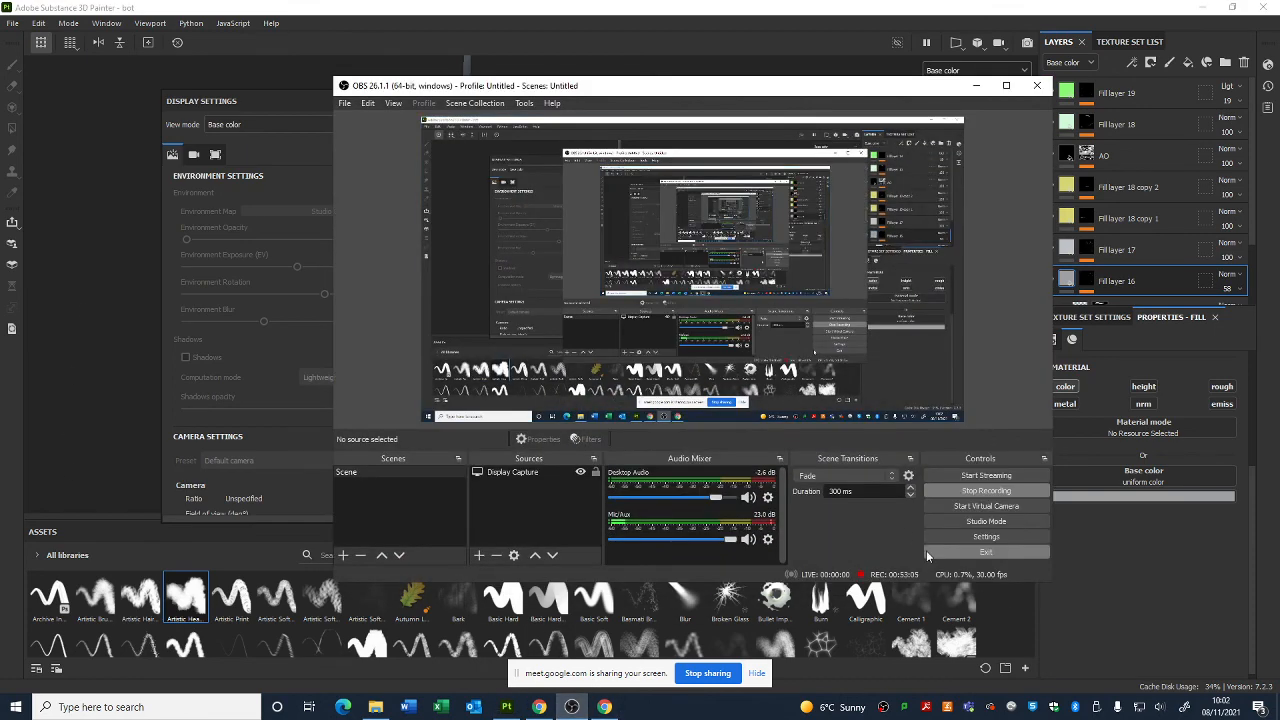